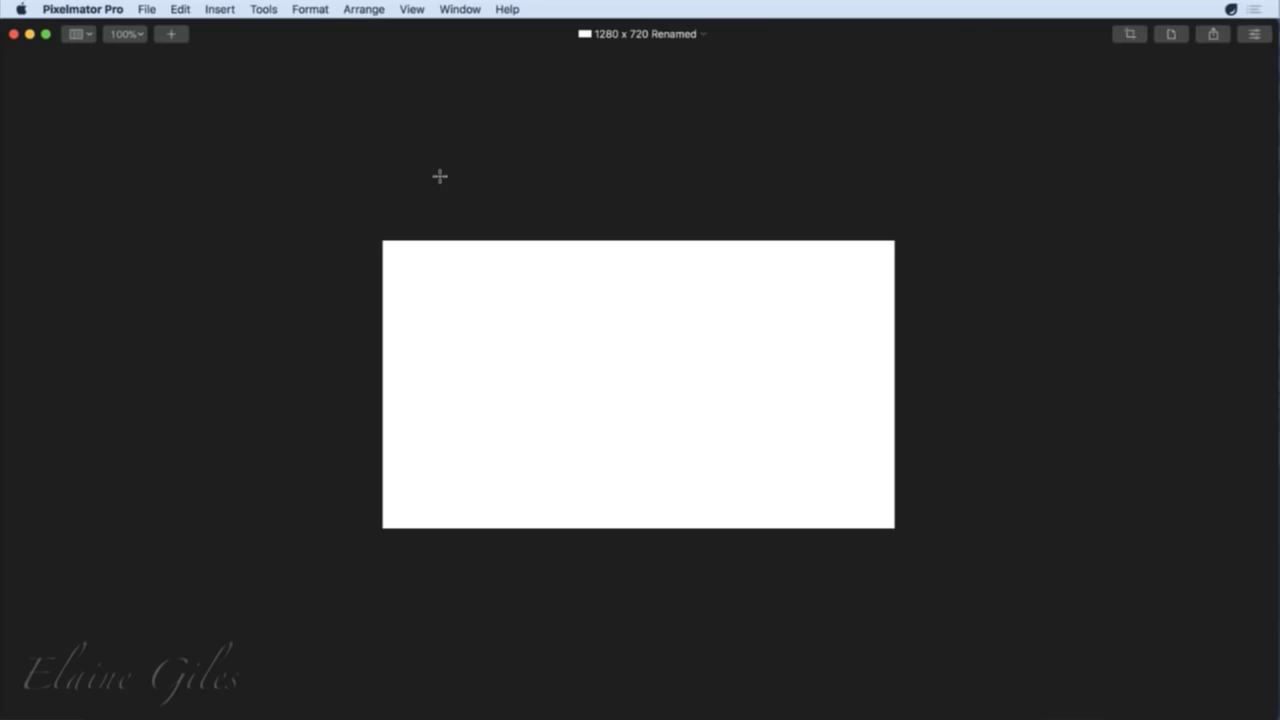
Show the layers sidebar, switch it from thumbnails to the List view and widen it.
click(90, 38)
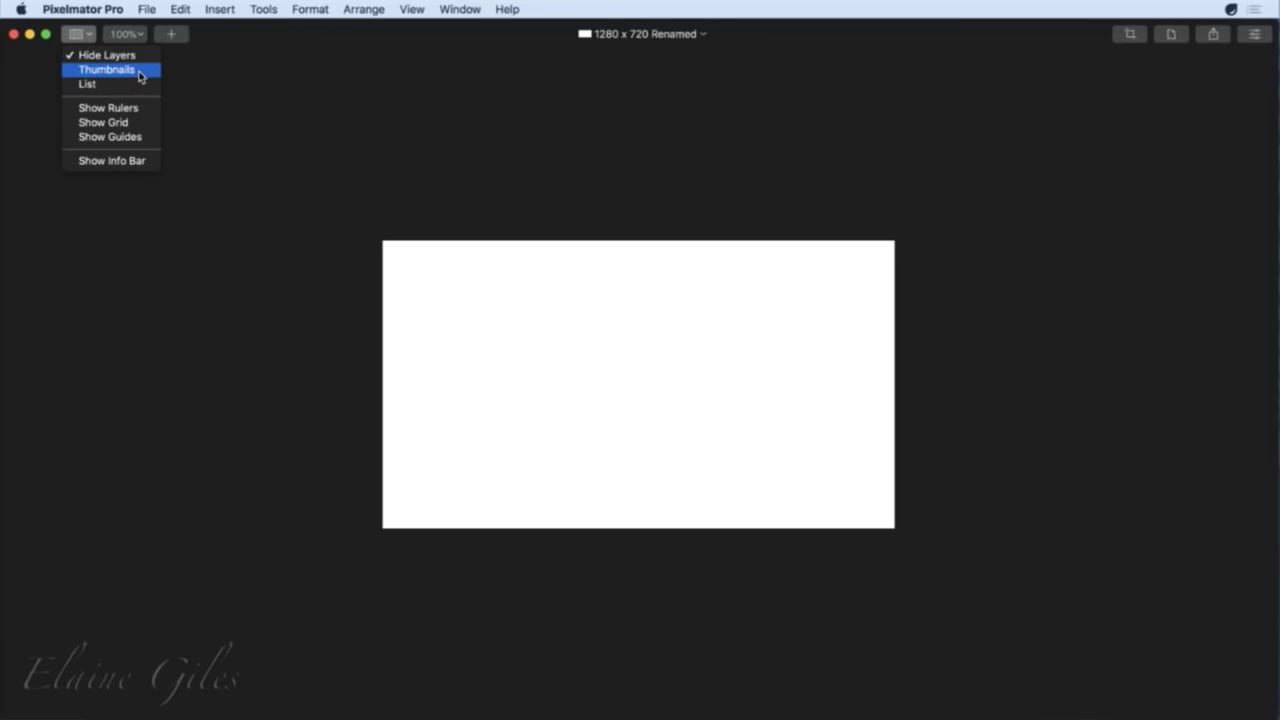
click(140, 72)
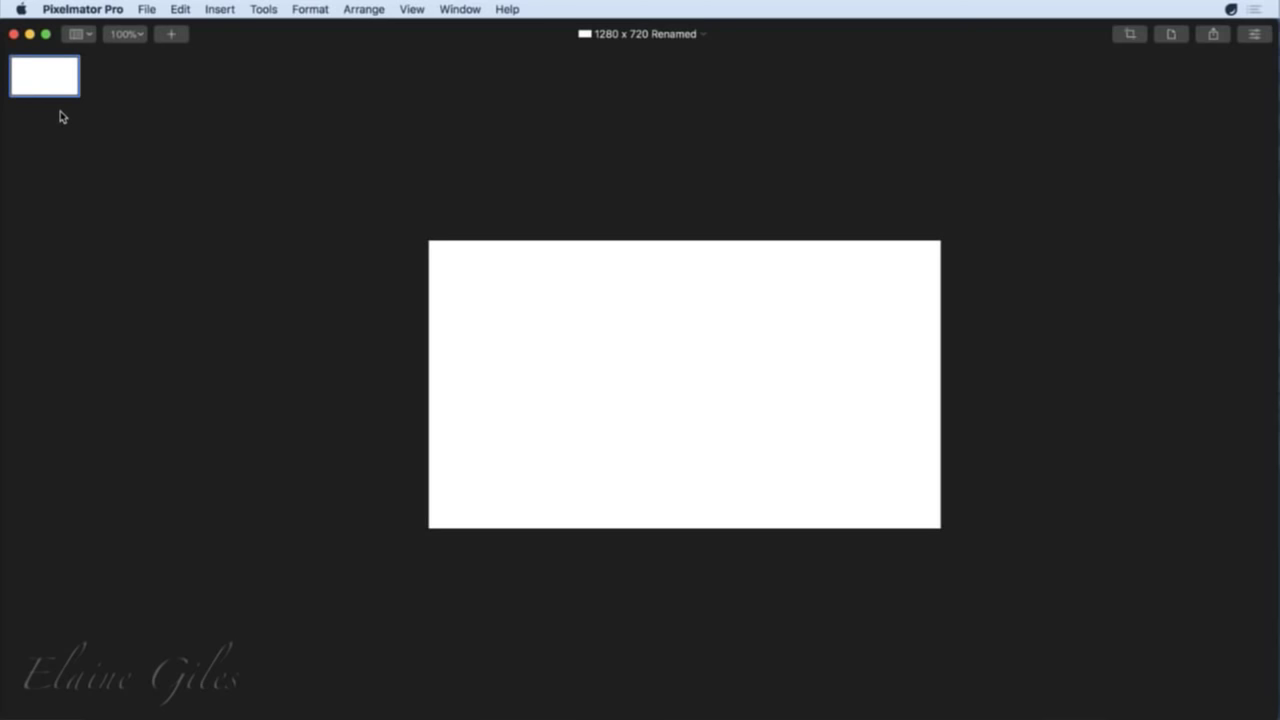
click(89, 36)
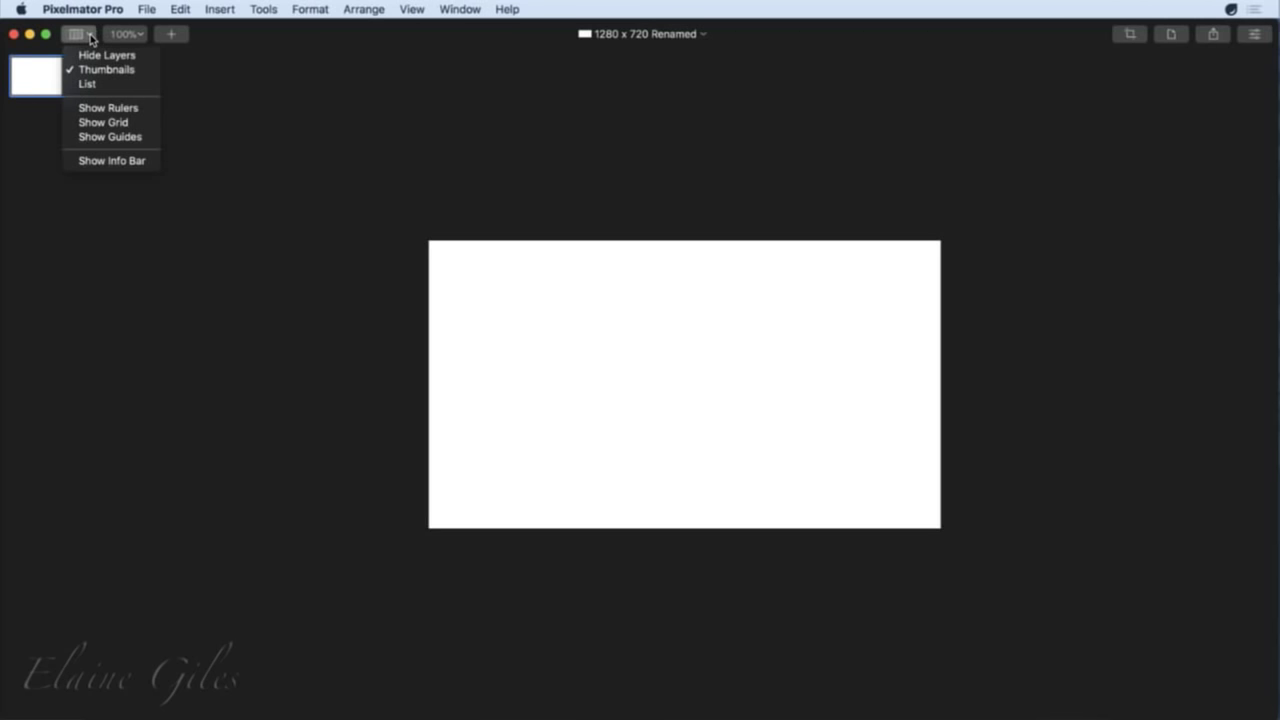
click(103, 89)
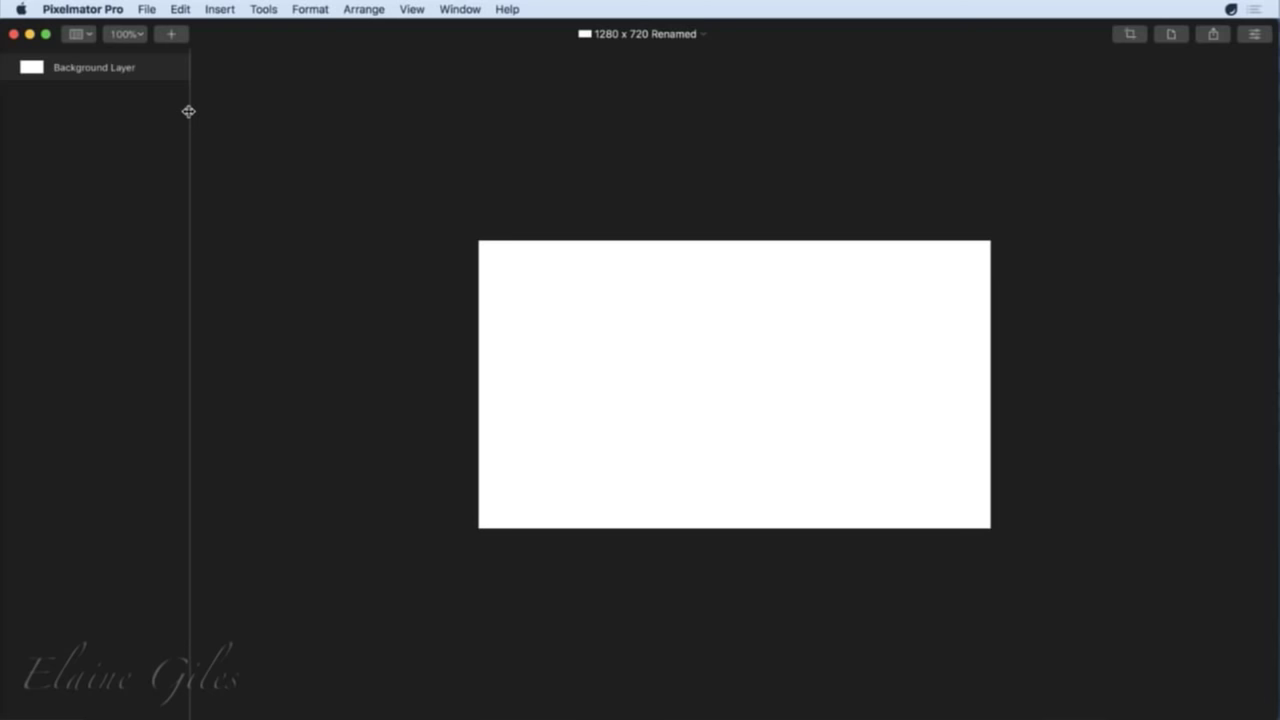
drag(188, 111, 234, 126)
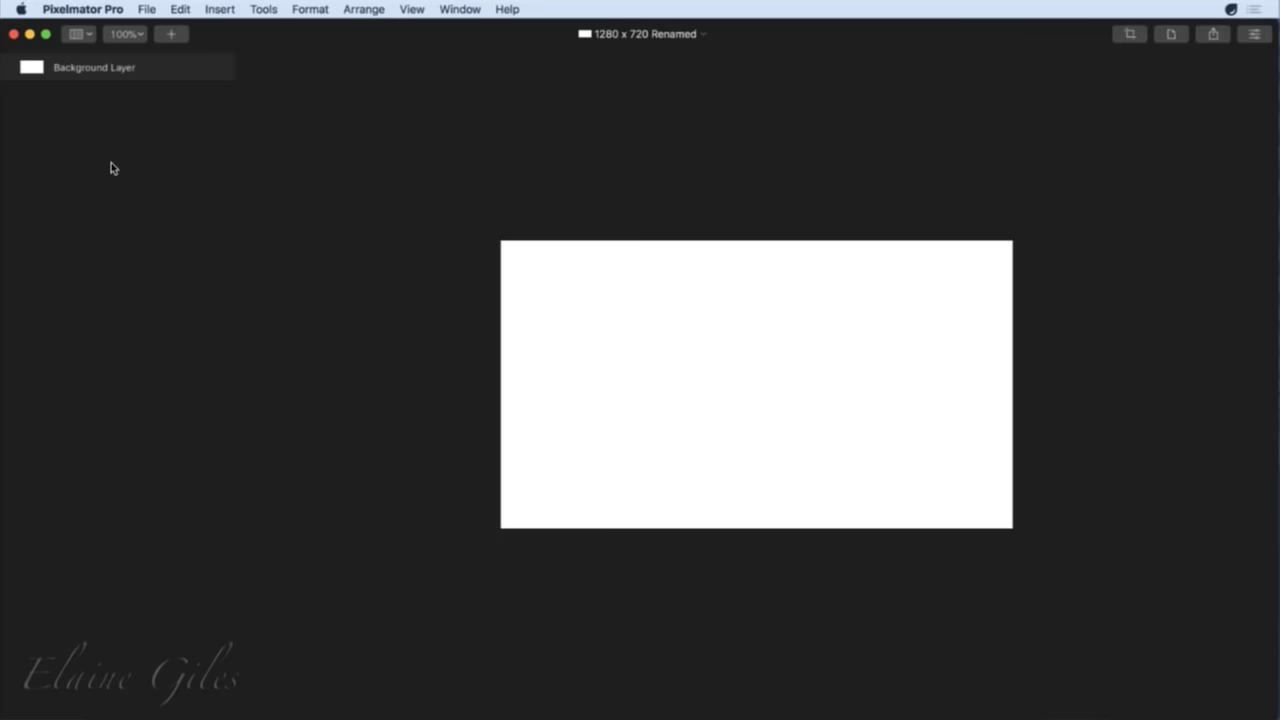
click(92, 36)
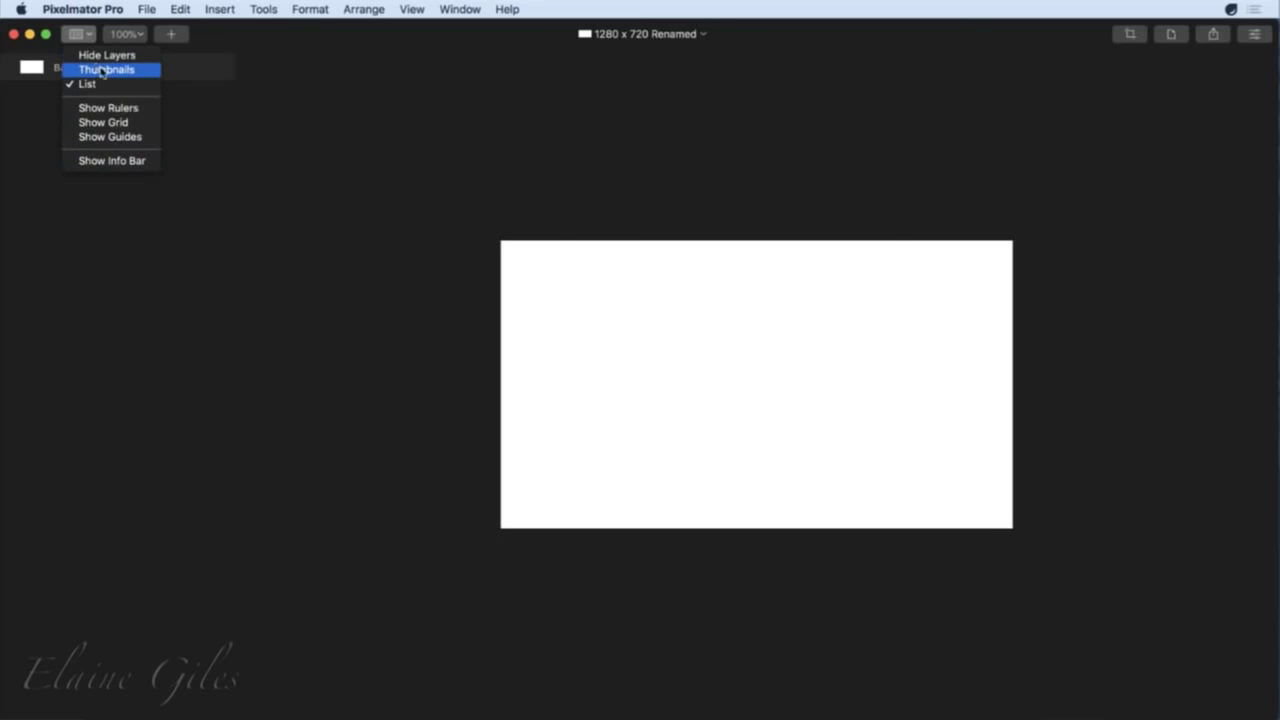
click(190, 104)
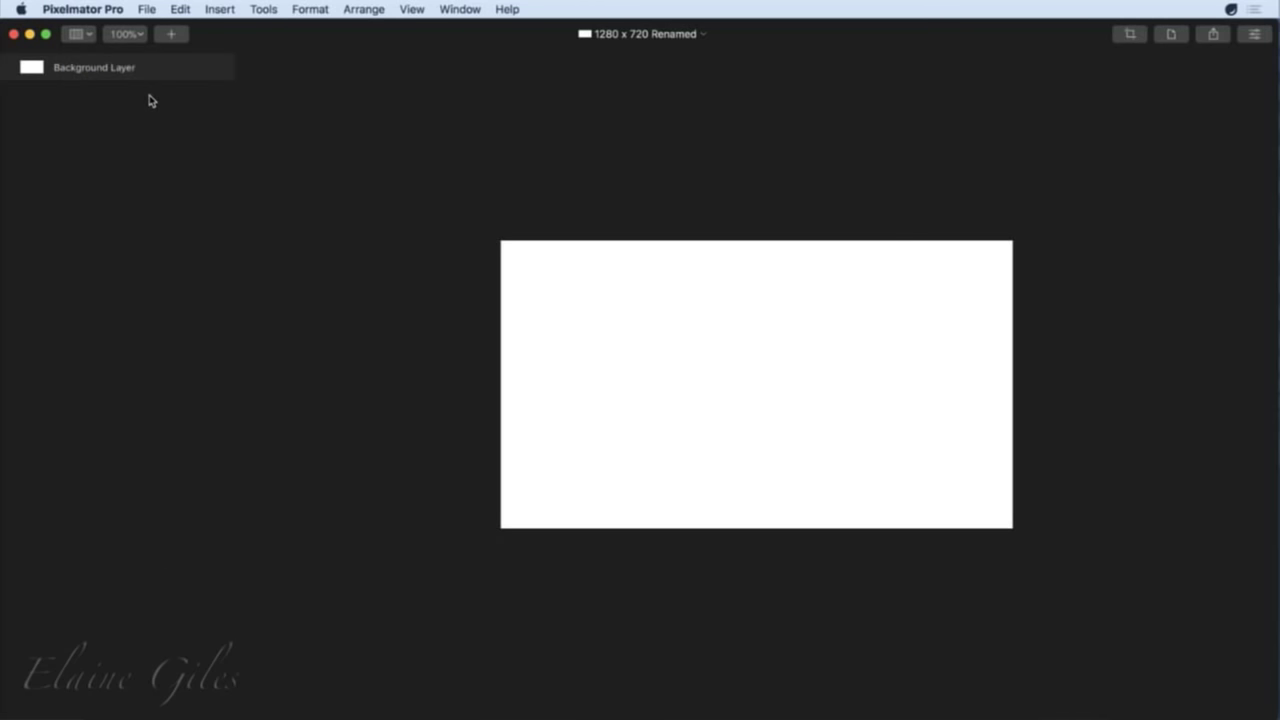
Add an empty layer and a text layer above the background layer.
click(181, 38)
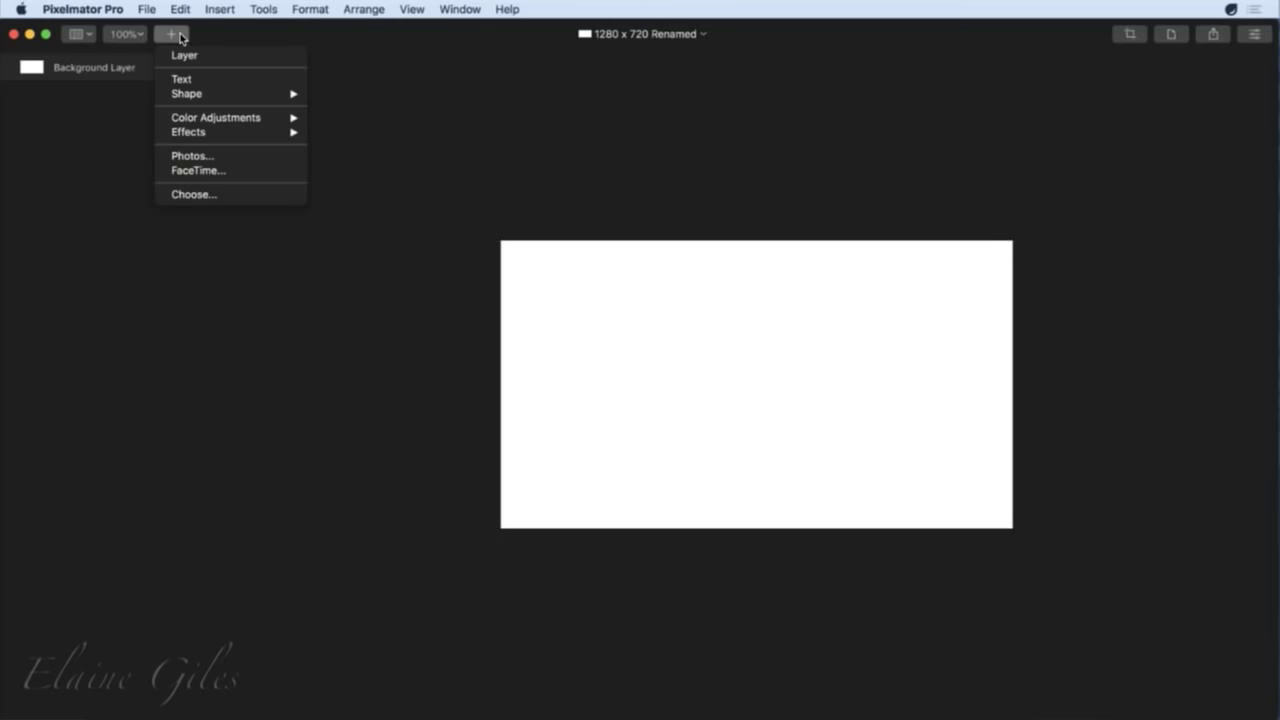
click(188, 57)
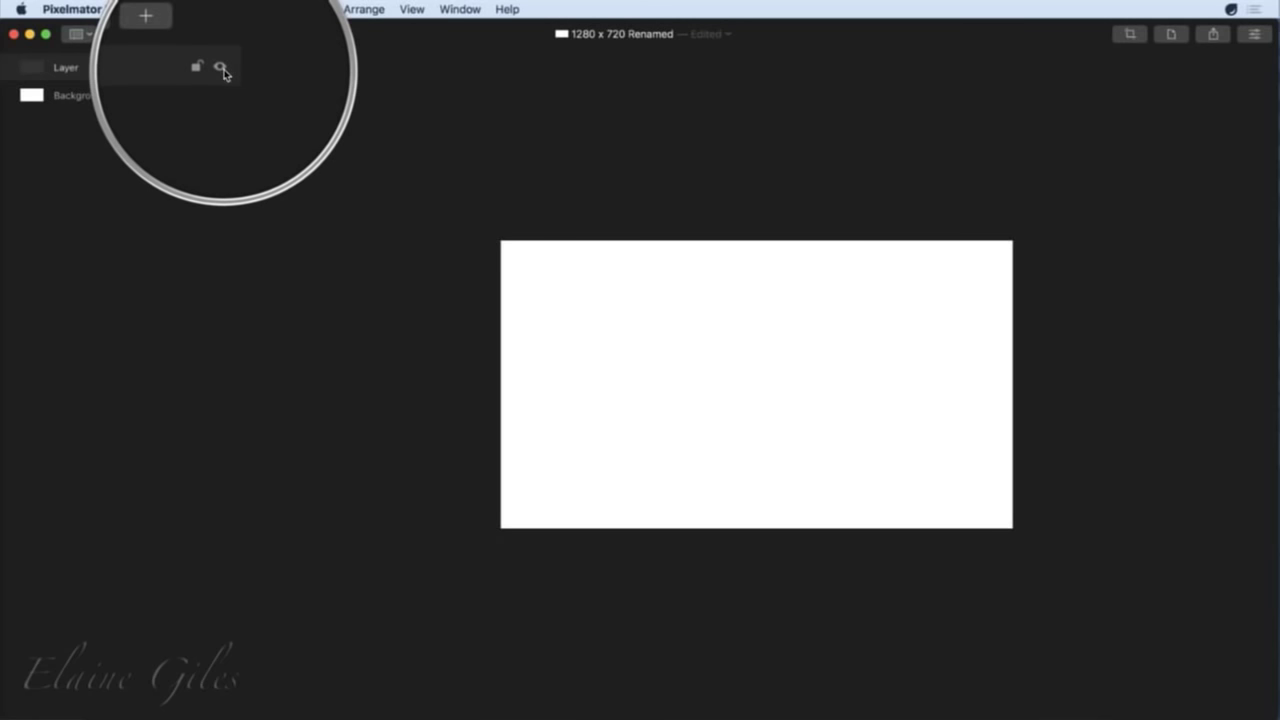
click(174, 36)
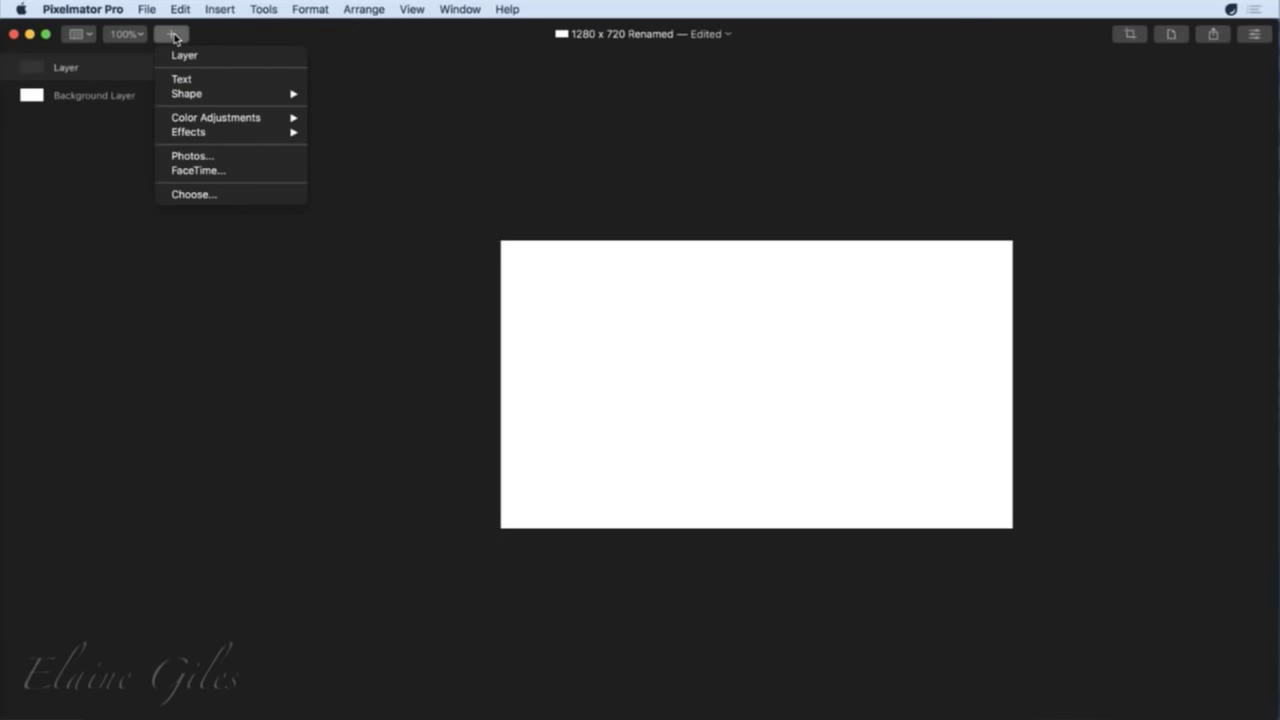
click(214, 80)
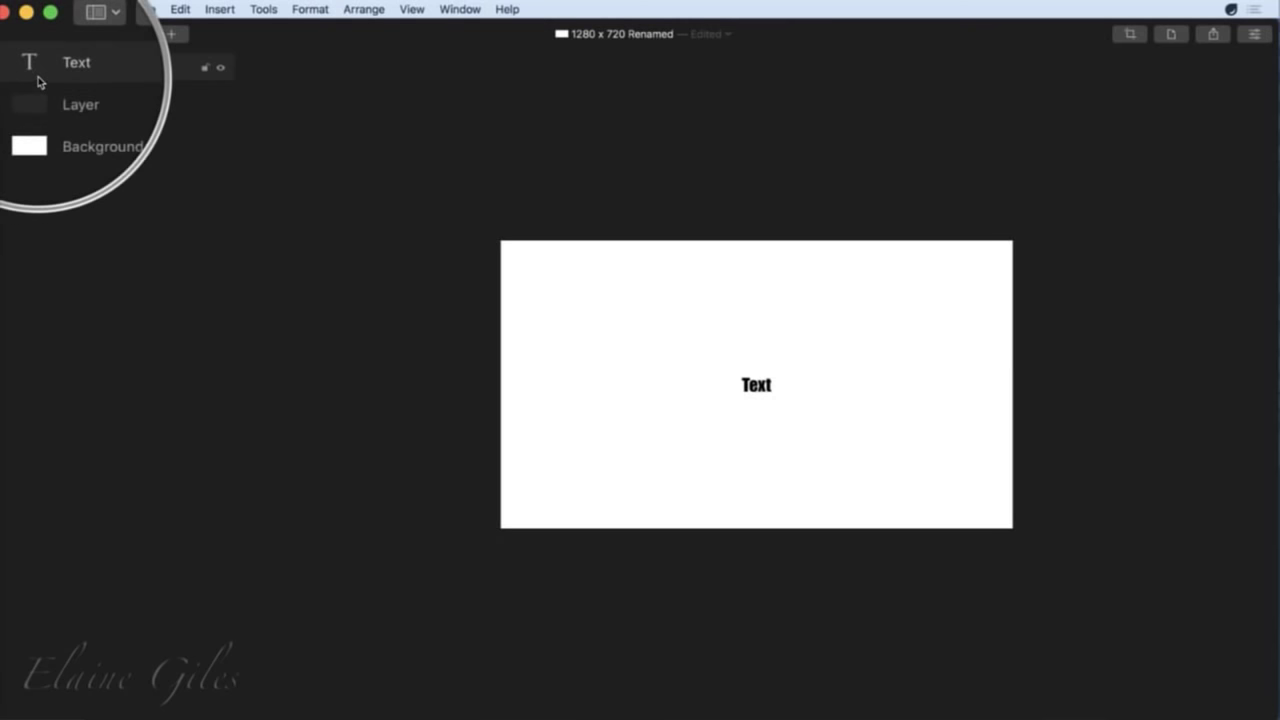
Add a rectangle shape and move it up and to the left of the text on the canvas.
click(173, 35)
mouse_move(218, 97)
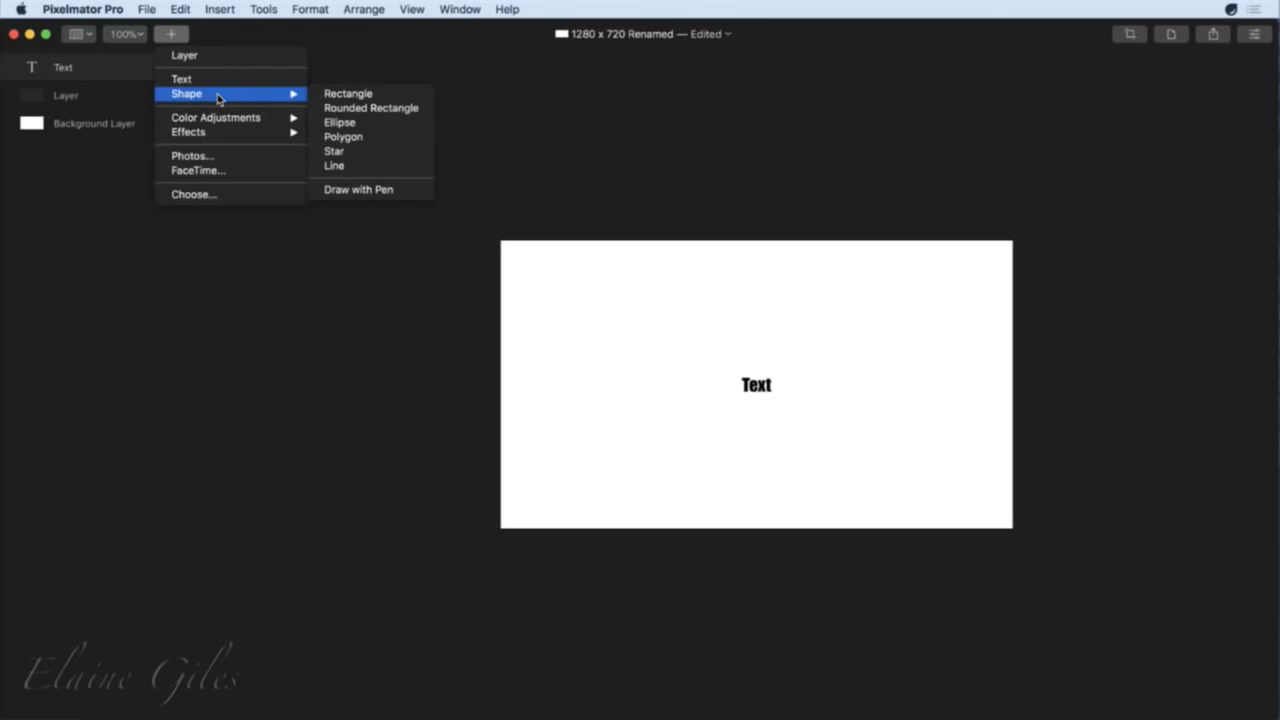
click(355, 97)
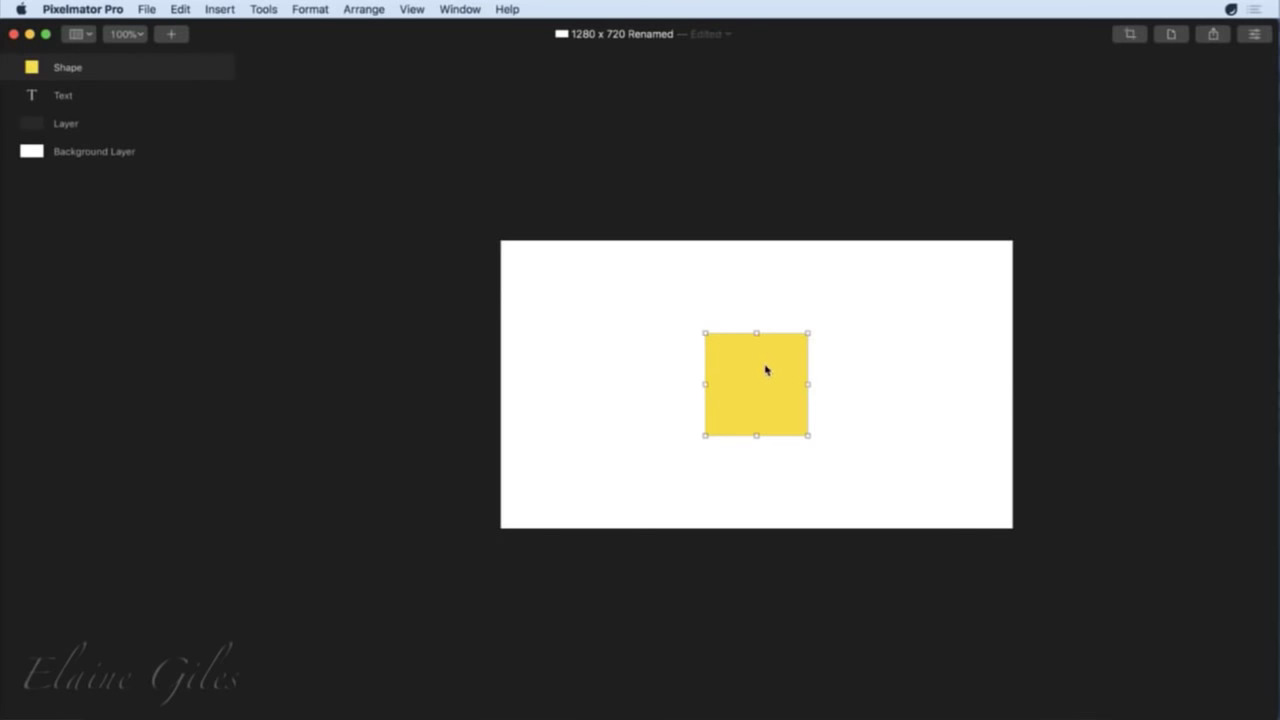
drag(766, 370, 639, 331)
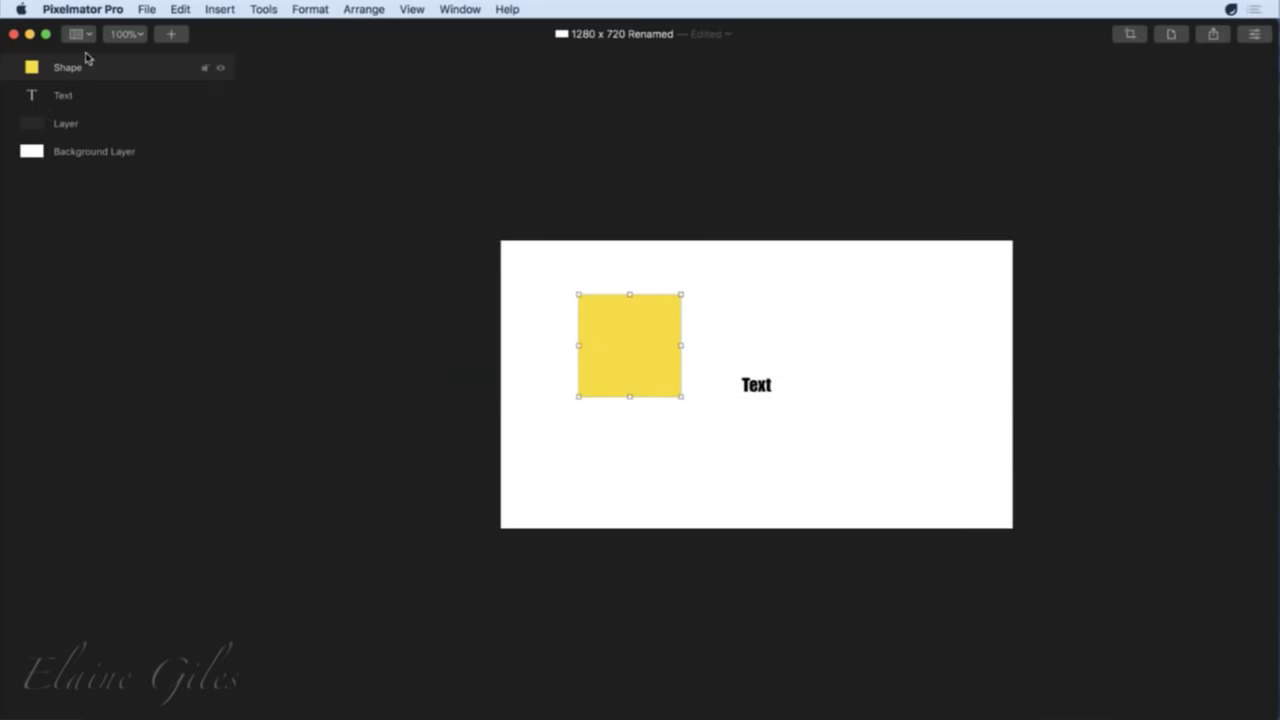
Start inserting an image file and browse from Documents through the Live Sessions folder into 20171211 - Pixelmator Pro.
click(176, 38)
mouse_move(241, 132)
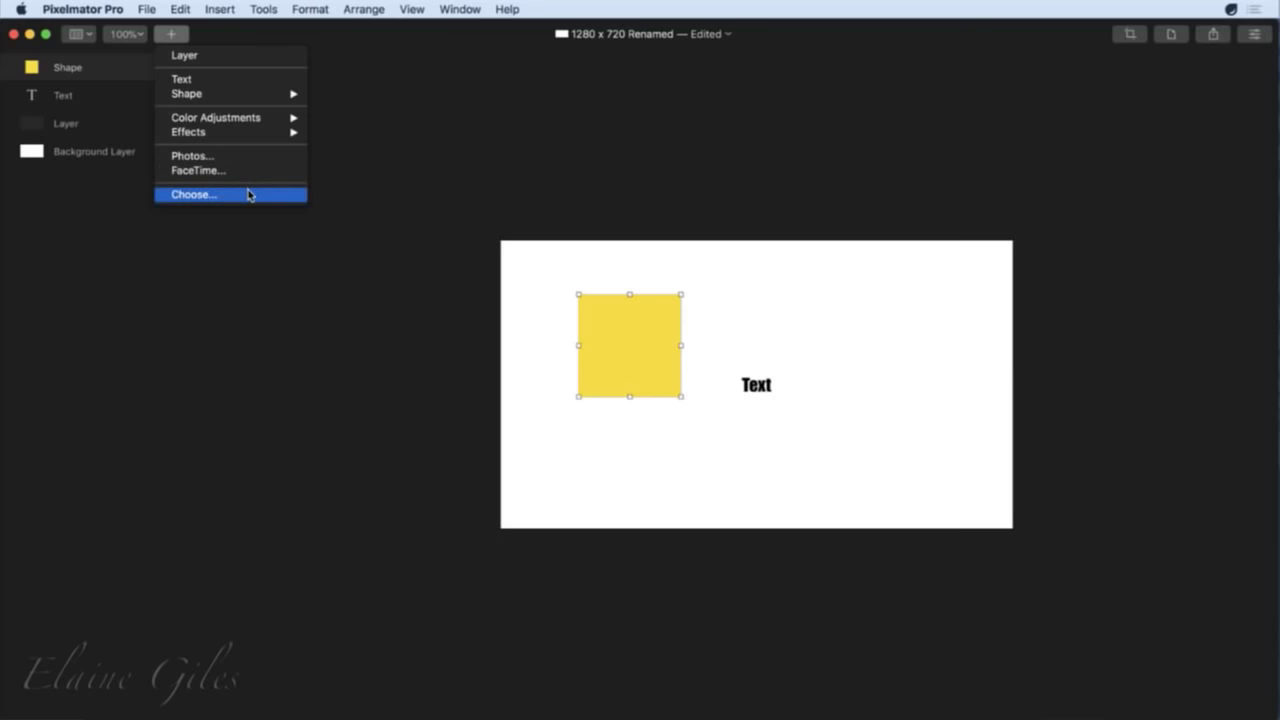
click(248, 195)
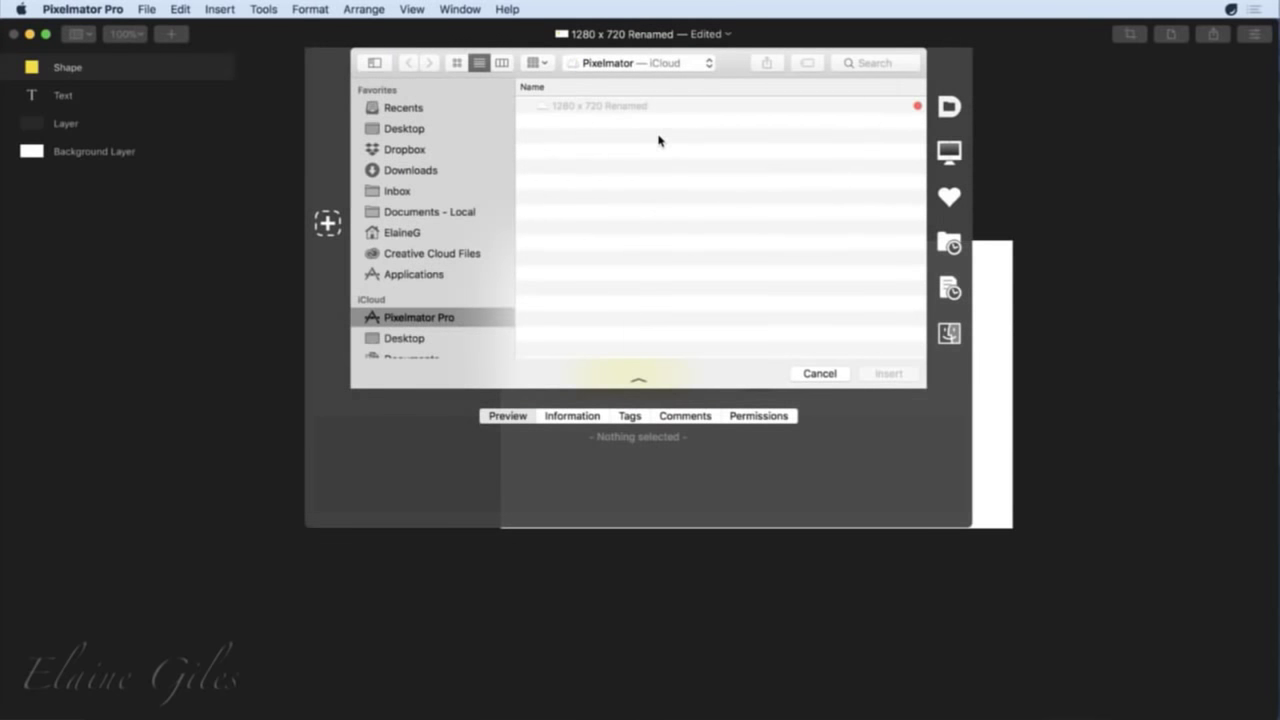
scroll(483, 317, down, 3)
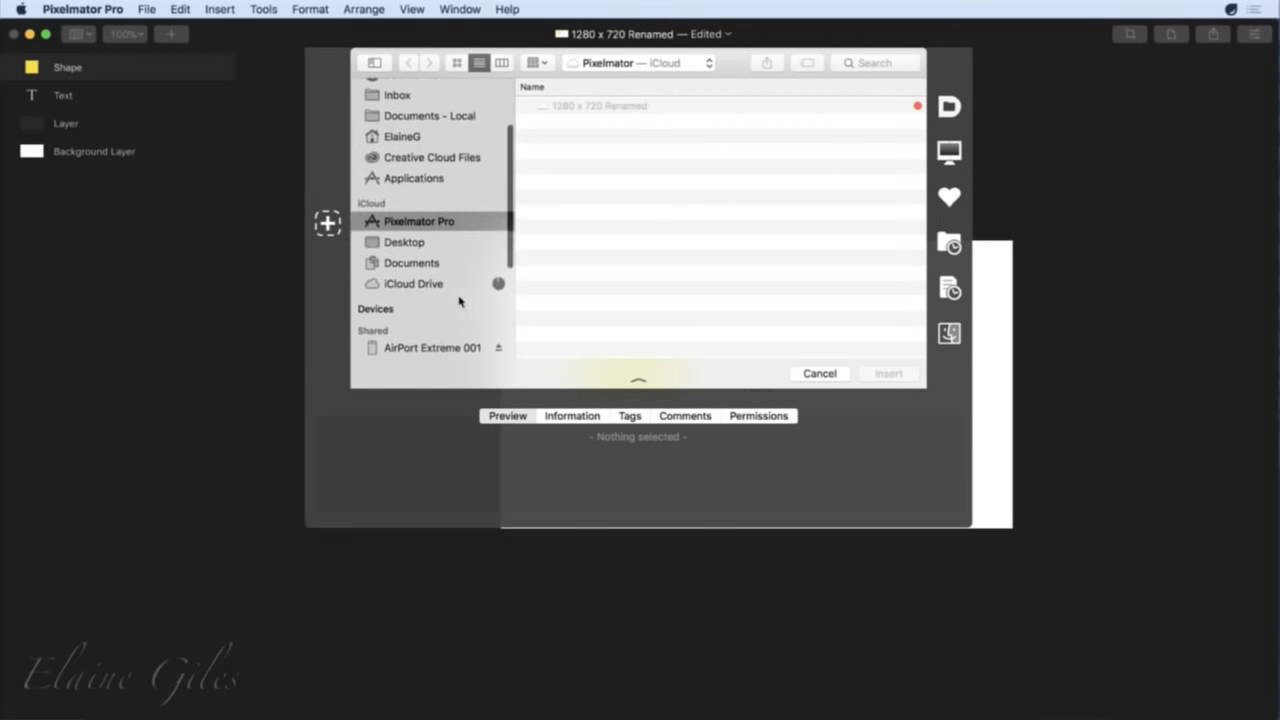
click(438, 268)
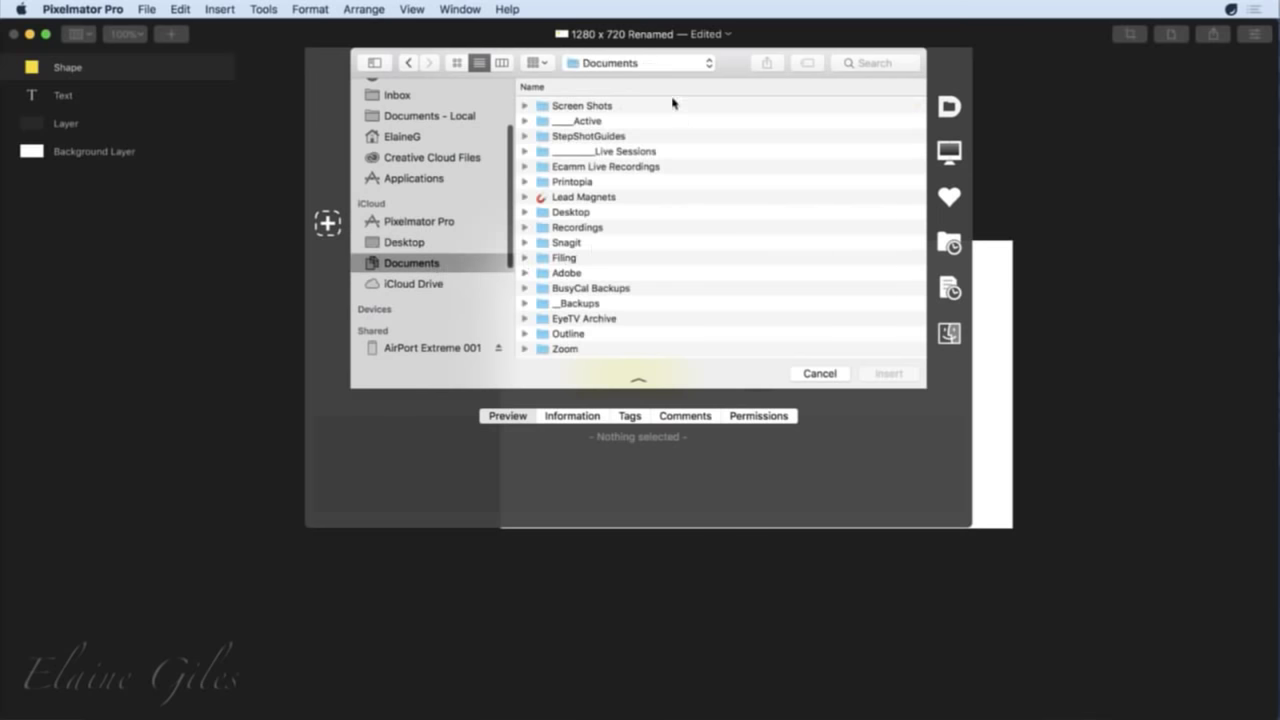
click(617, 151)
double_click(617, 151)
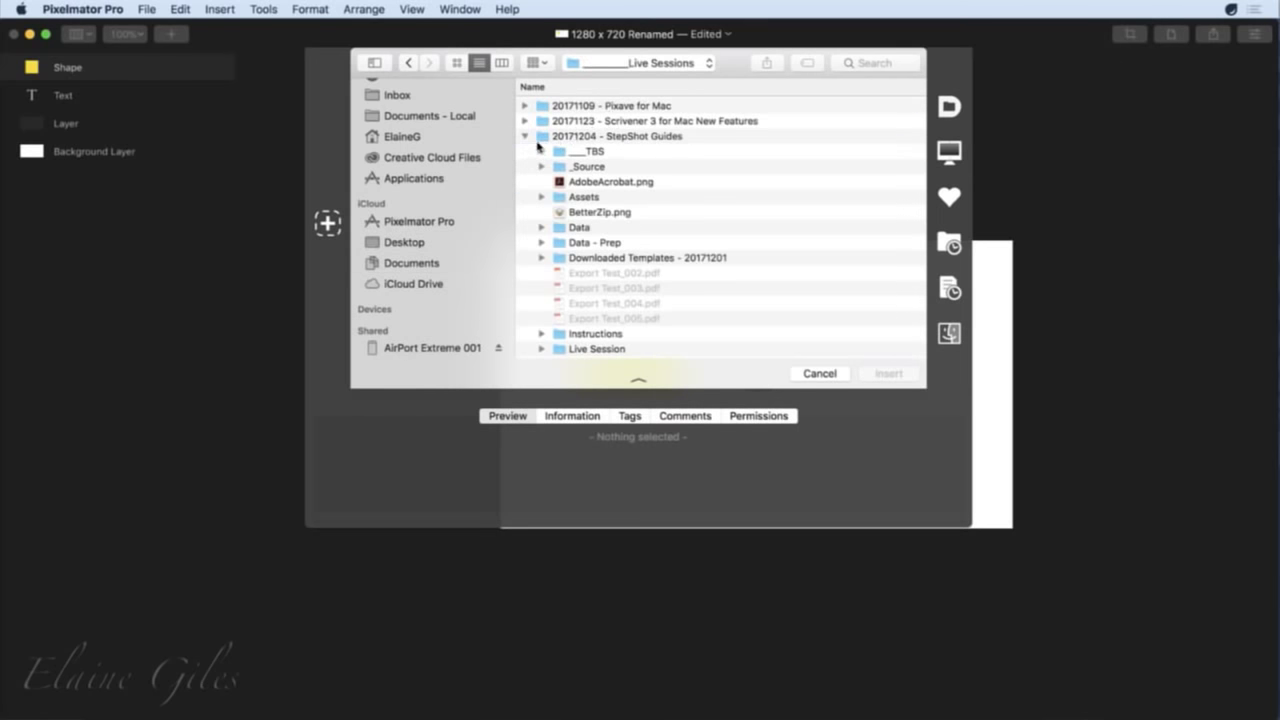
click(525, 136)
double_click(636, 151)
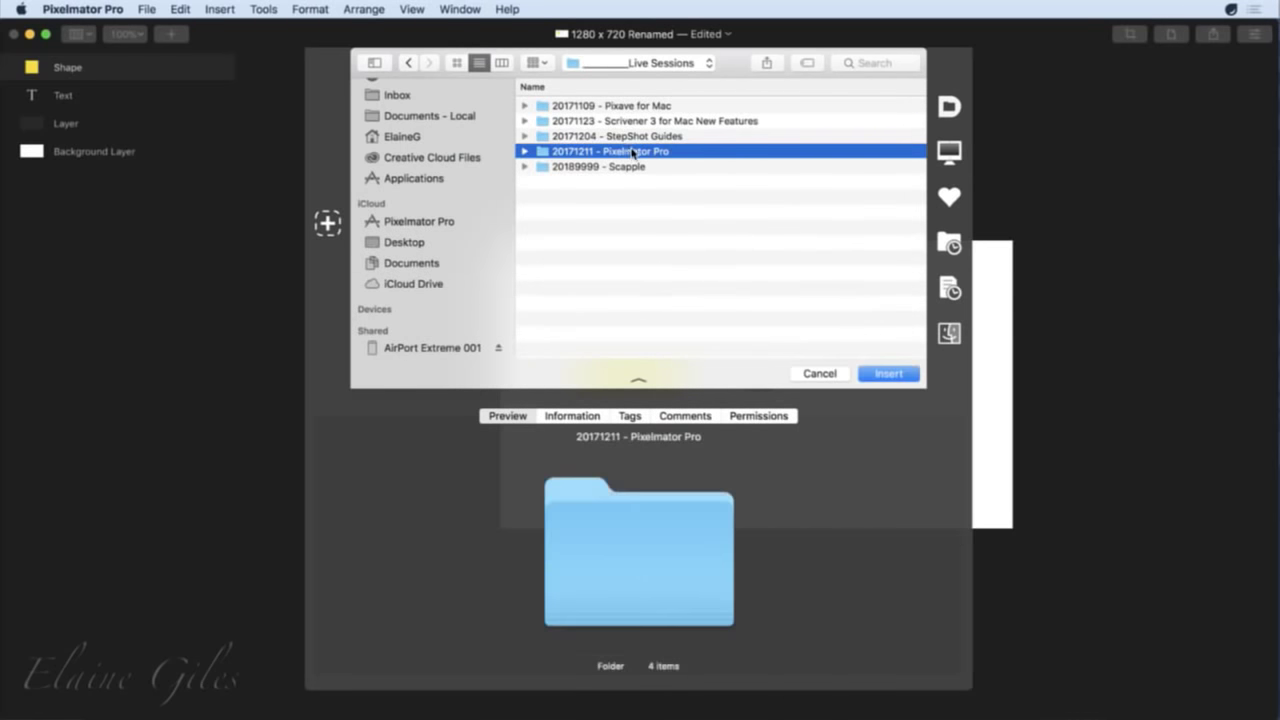
Insert dogs-PT6HV97.jpg from the 03 - Automatic Layer Naming folder inside Data as a new layer.
click(562, 121)
double_click(562, 121)
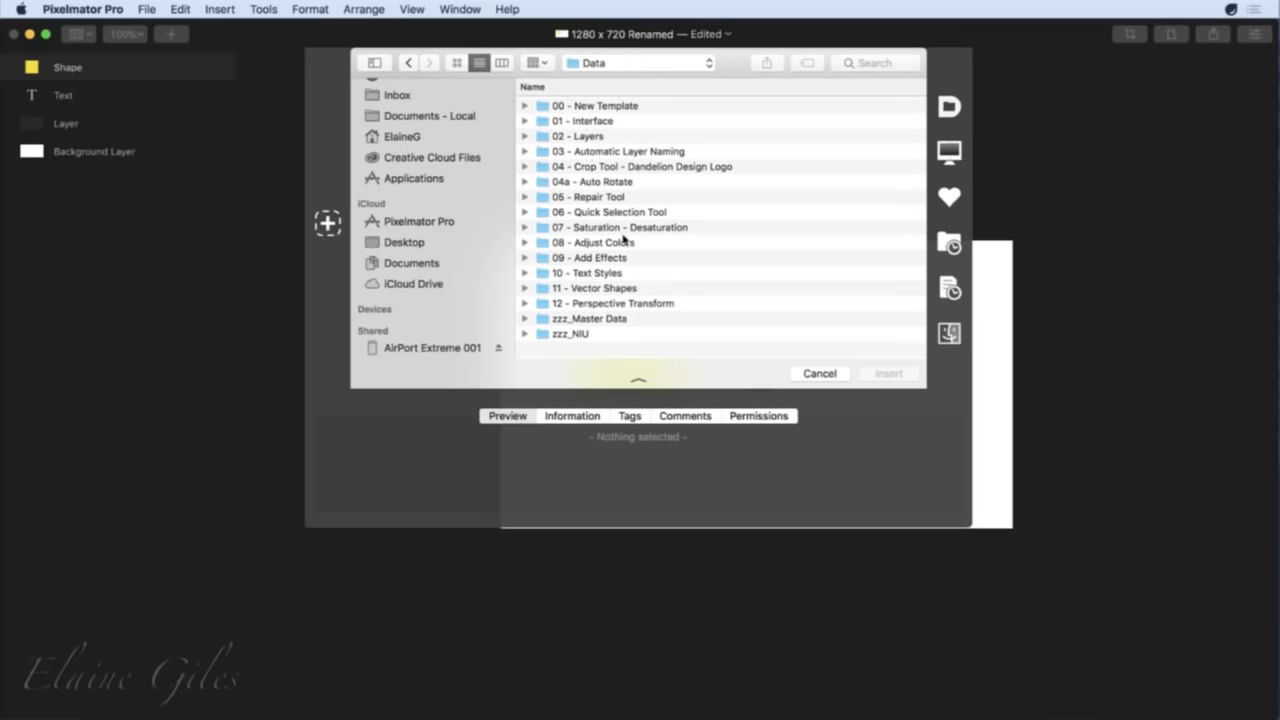
click(586, 151)
double_click(586, 151)
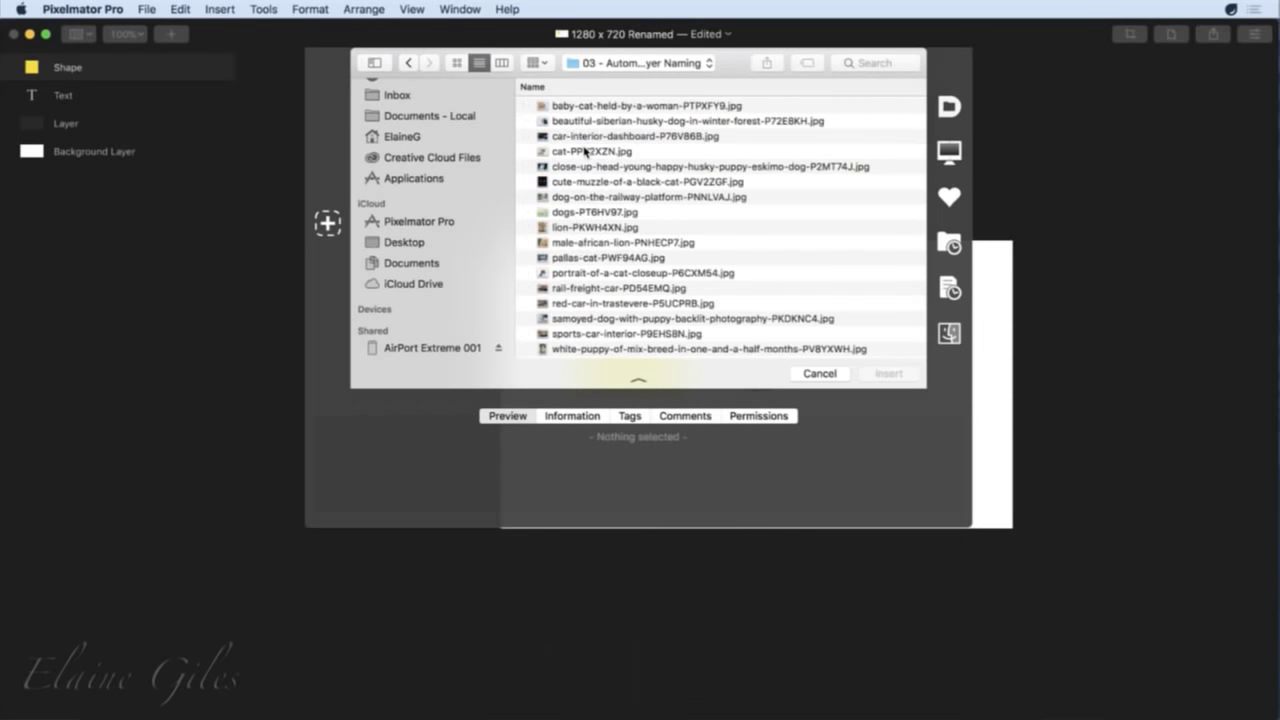
click(594, 212)
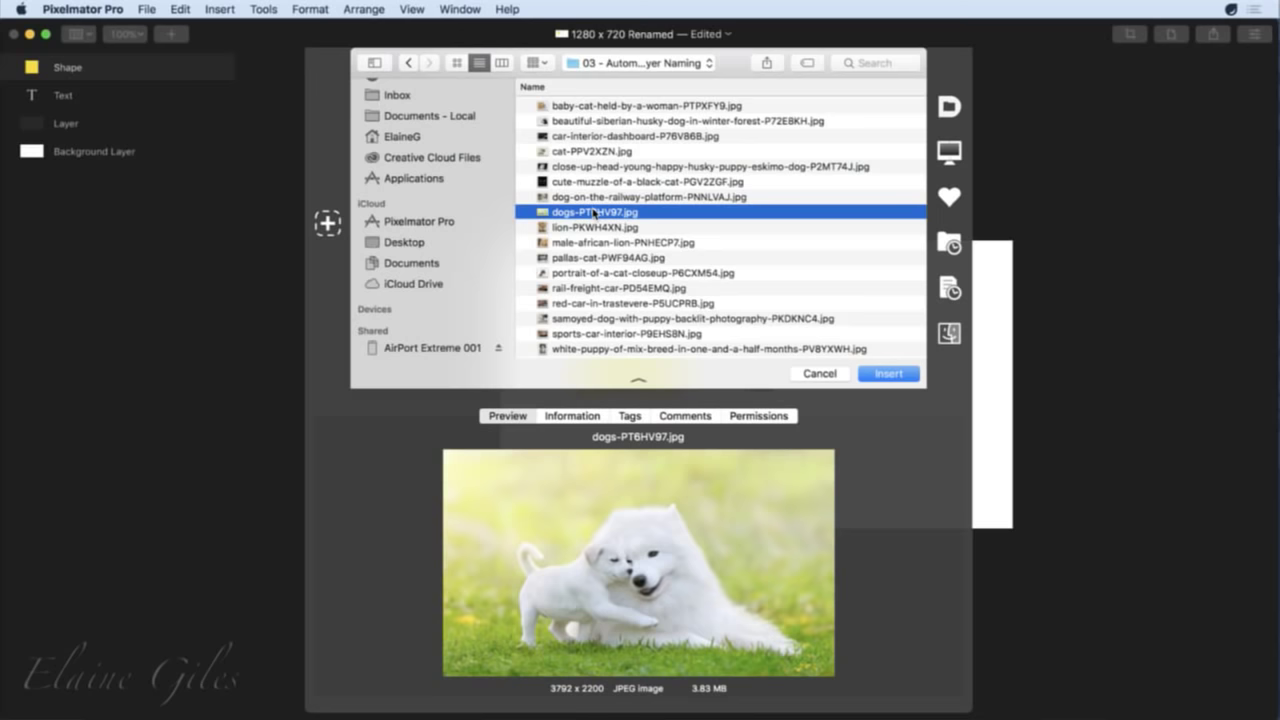
click(884, 374)
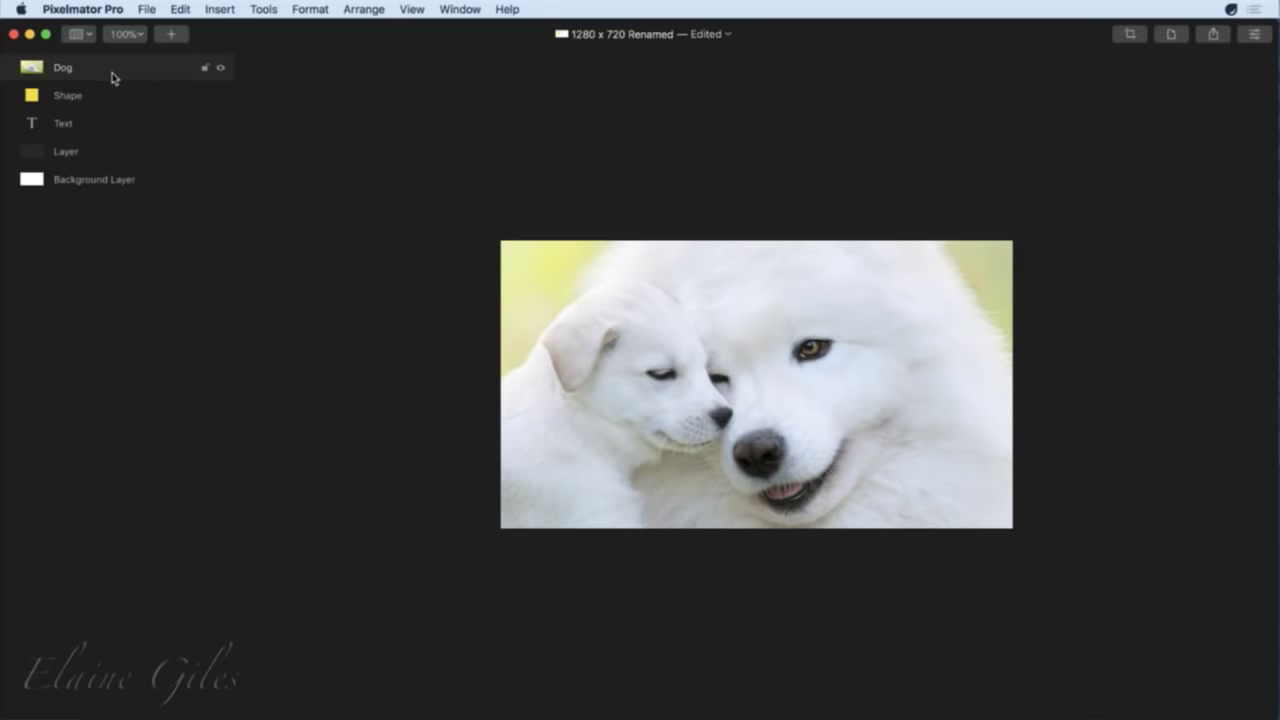
click(178, 35)
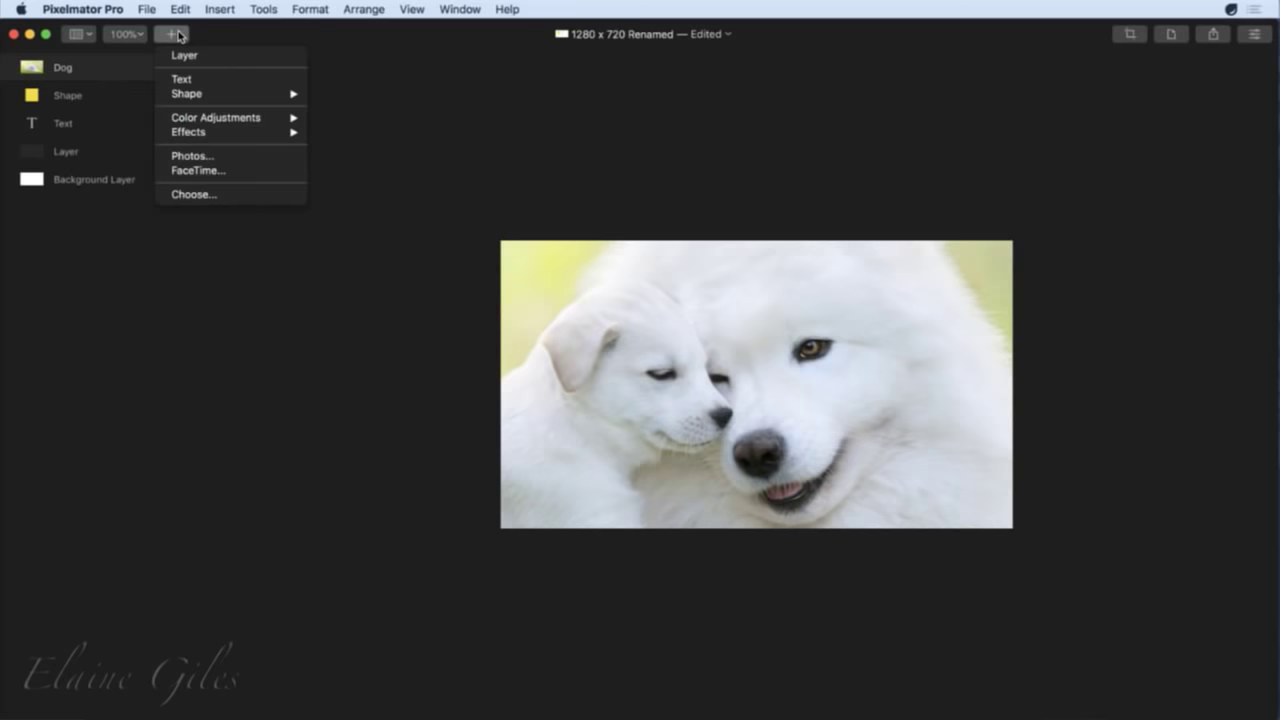
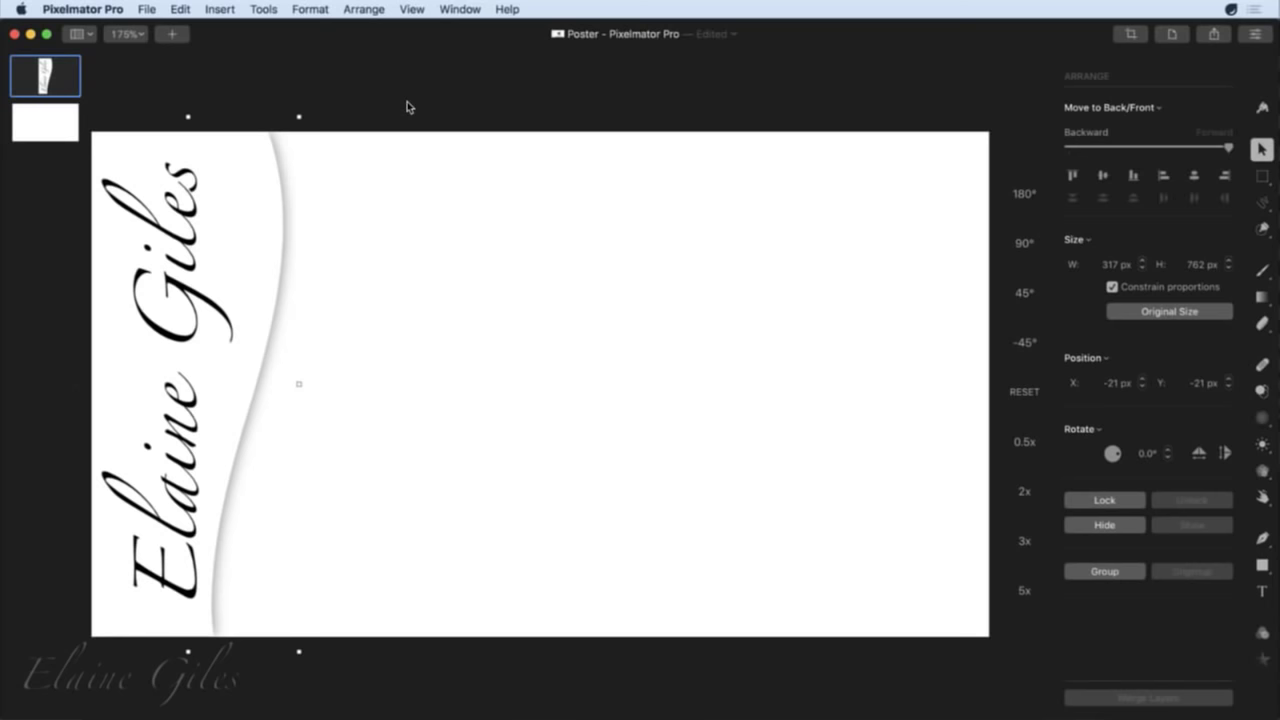
Save the poster document as a custom template in the Template Chooser, named "Poster (White)".
click(147, 9)
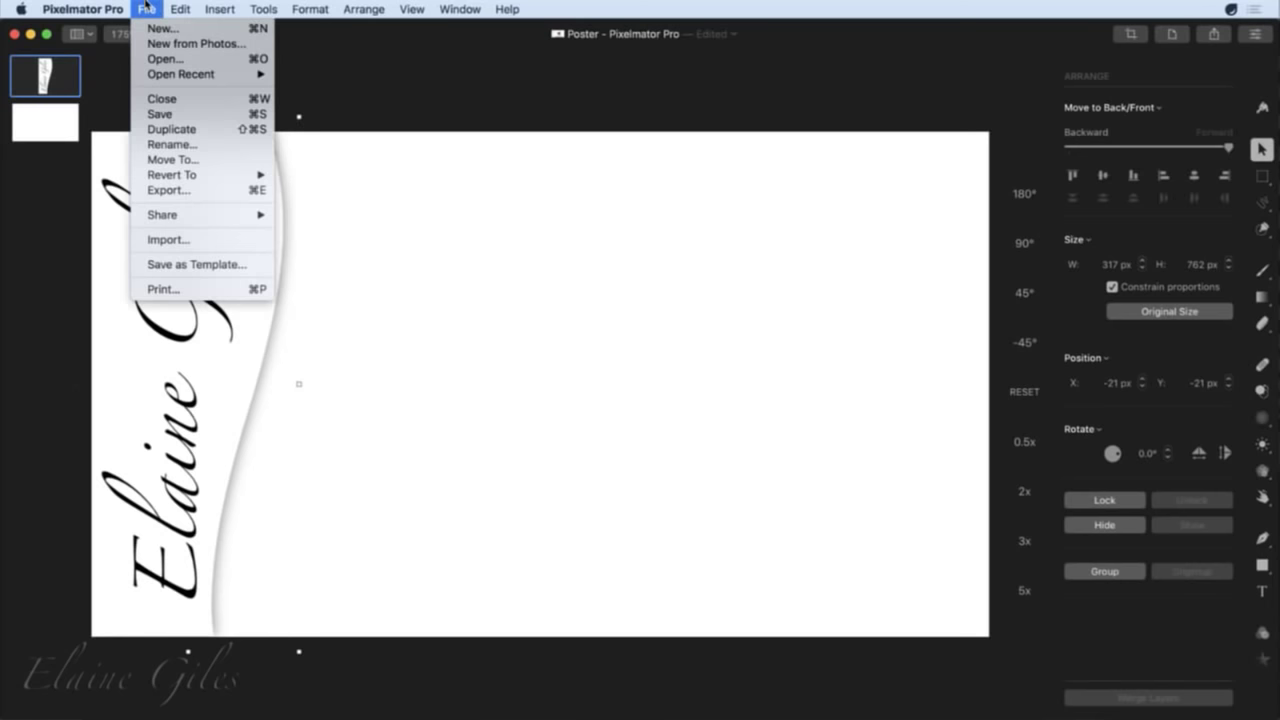
click(193, 265)
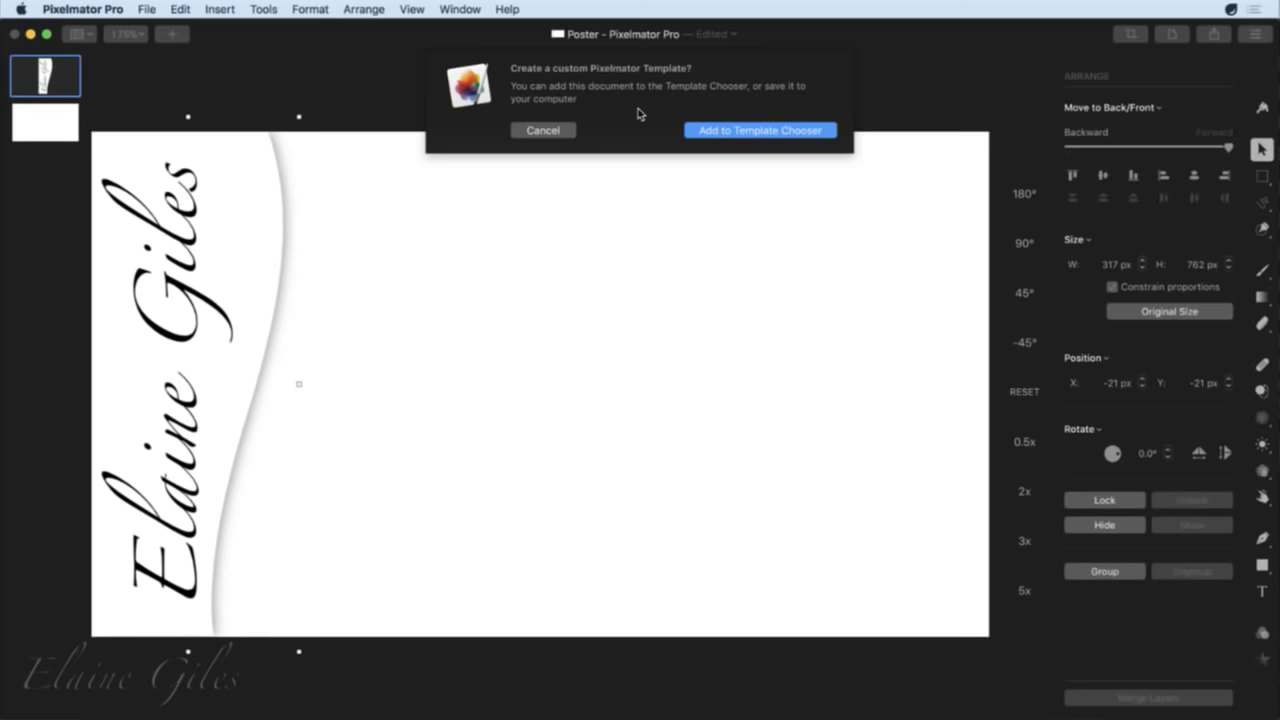
click(735, 130)
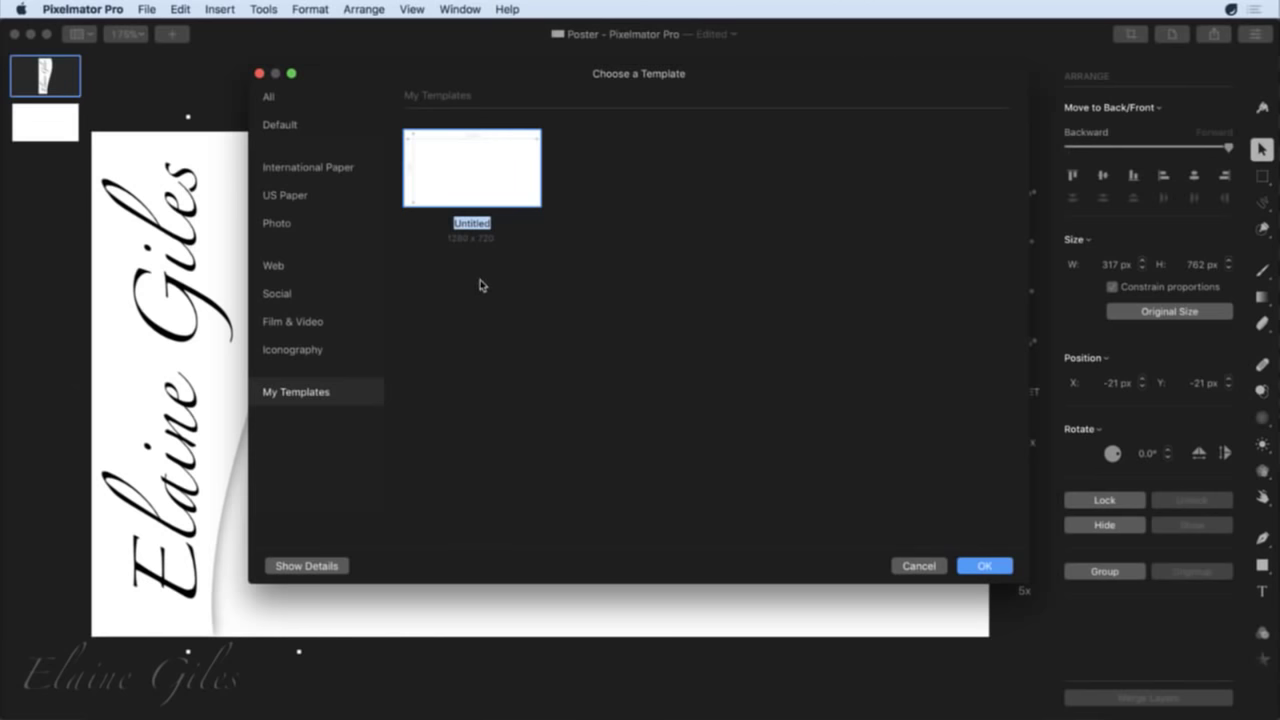
click(468, 224)
text(Poster (White))
click(470, 224)
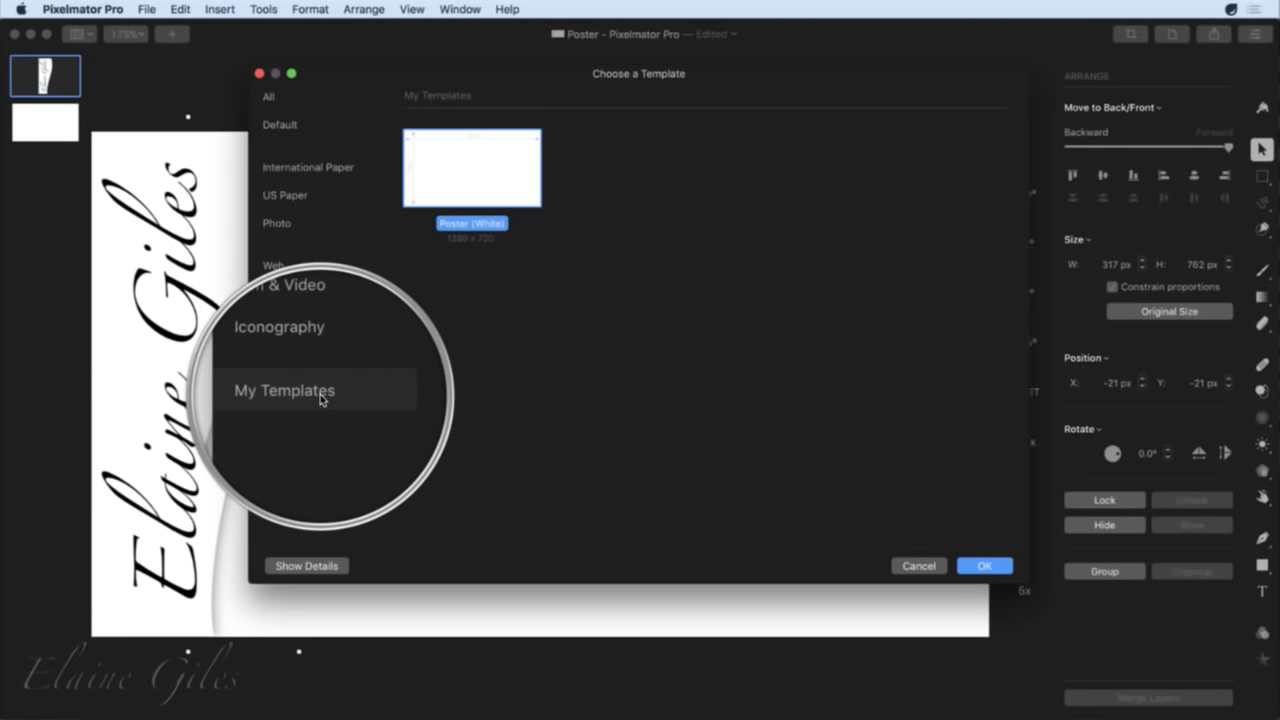
Look through the Iconography, Film & Video and My Templates categories with the template size details shown.
click(300, 349)
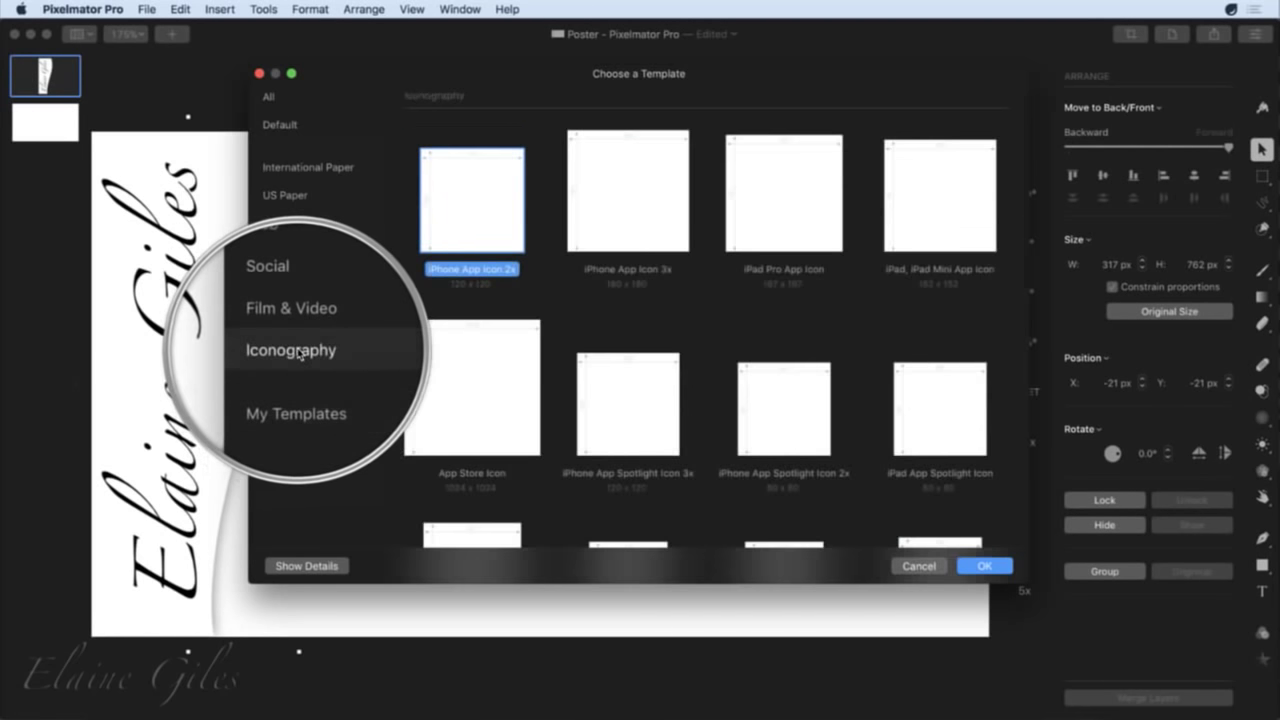
click(300, 322)
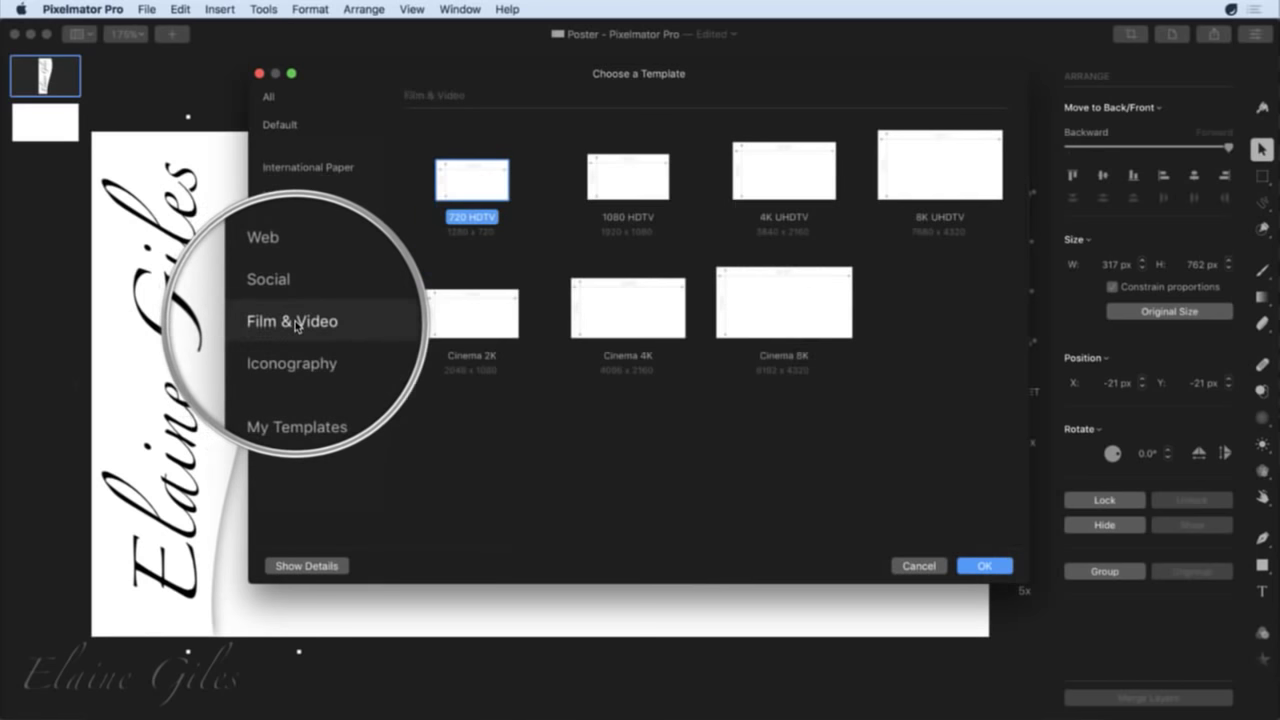
click(309, 393)
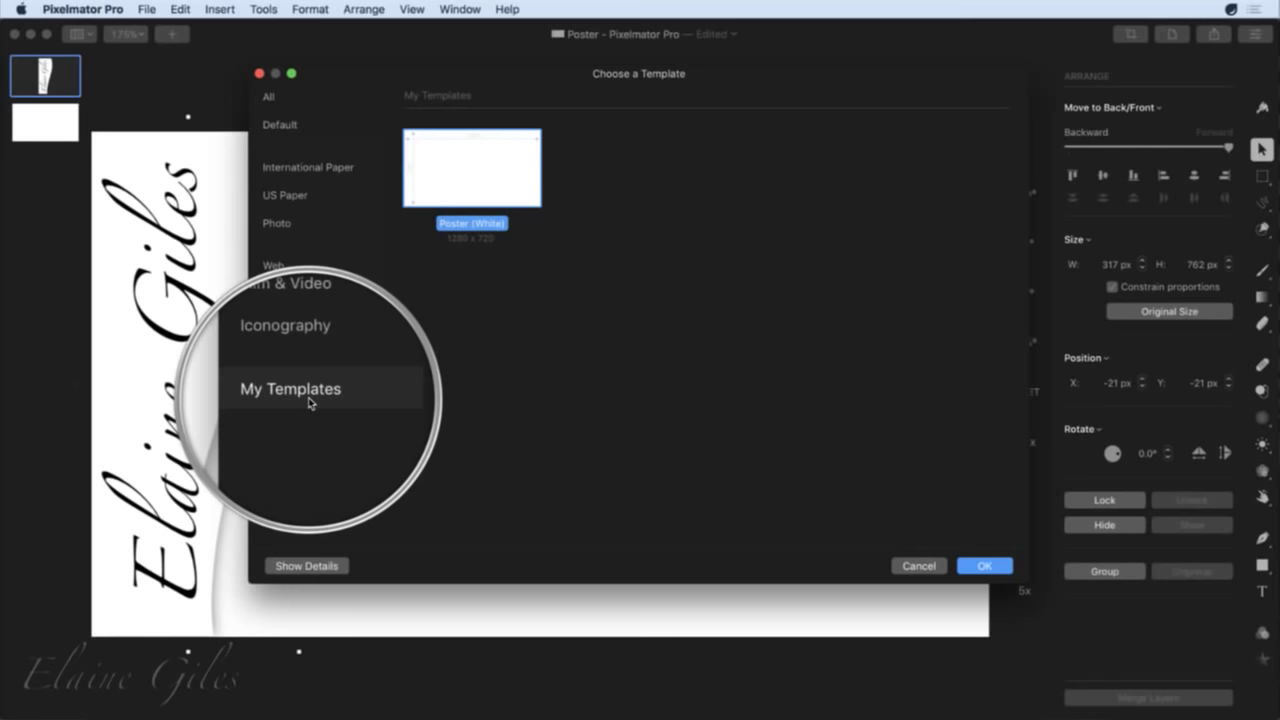
click(305, 572)
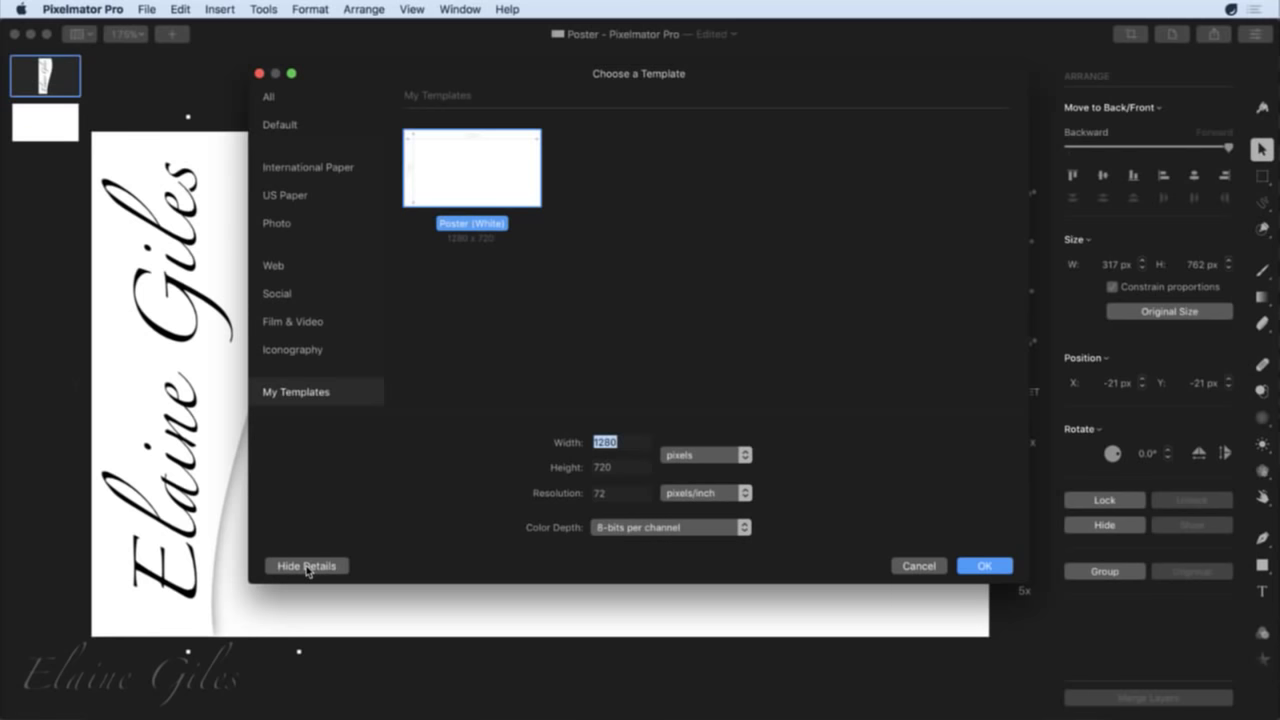
click(312, 320)
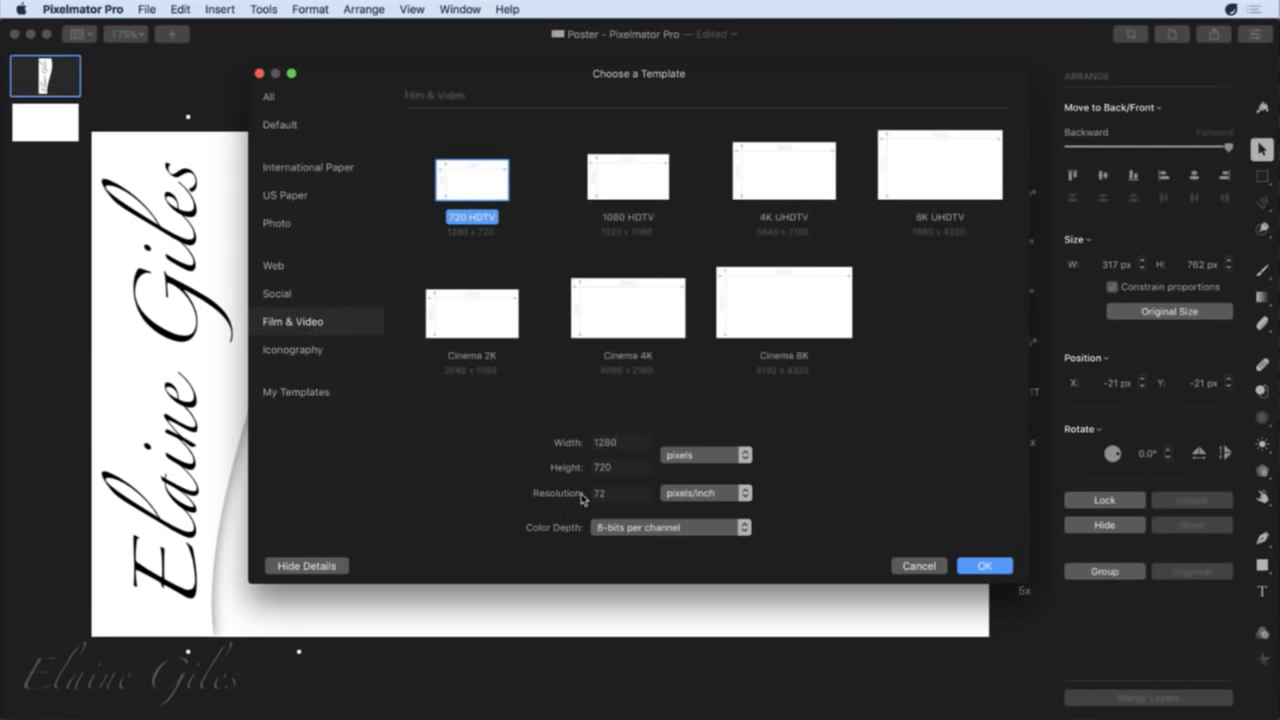
Compare the sizes of the Film & Video templates, including Cinema 4K, Cinema 8K, 4K UHDTV and 8K UHDTV.
click(628, 305)
click(775, 312)
click(776, 185)
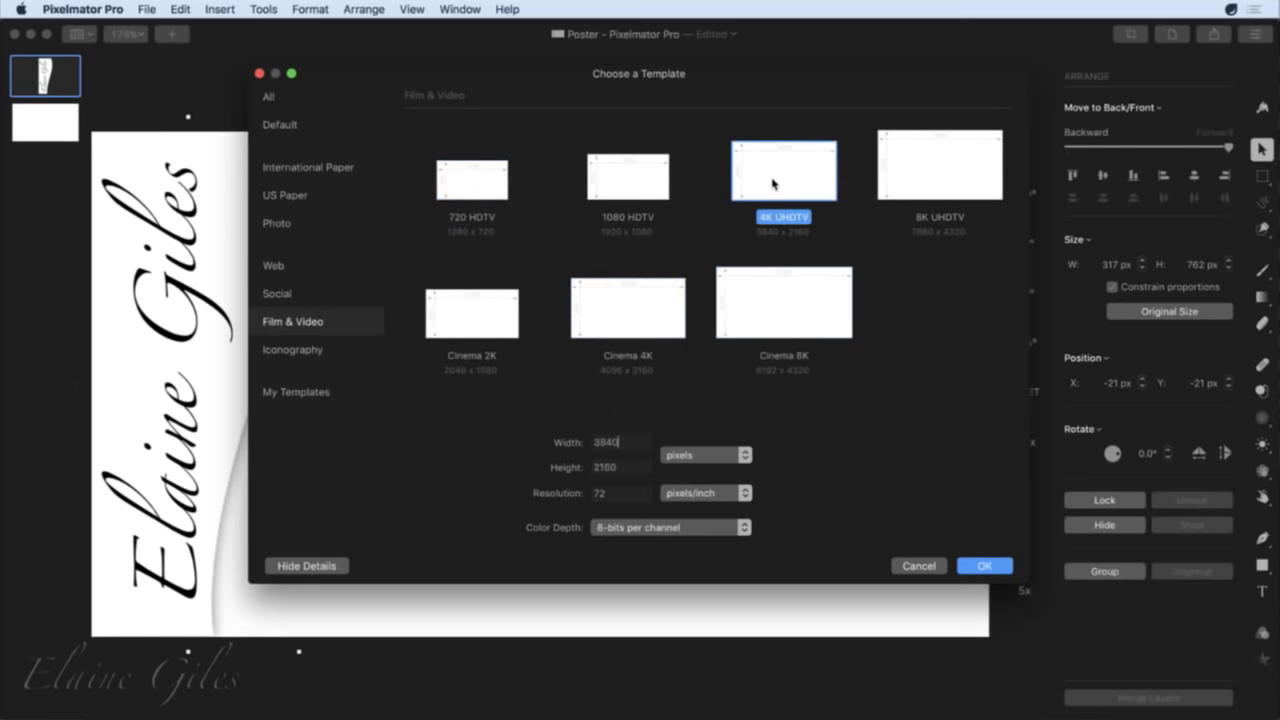
click(897, 172)
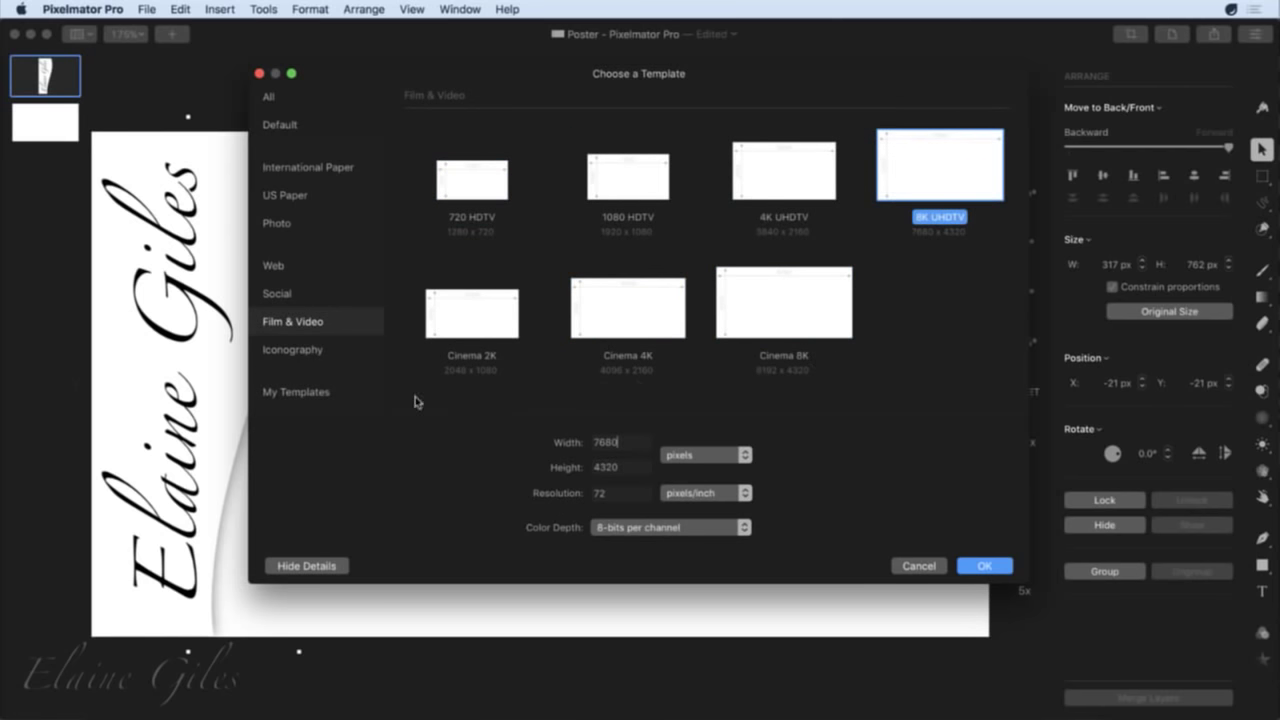
Create a document from the custom "Poster (White)" template, and close both it and the original Poster document.
click(297, 393)
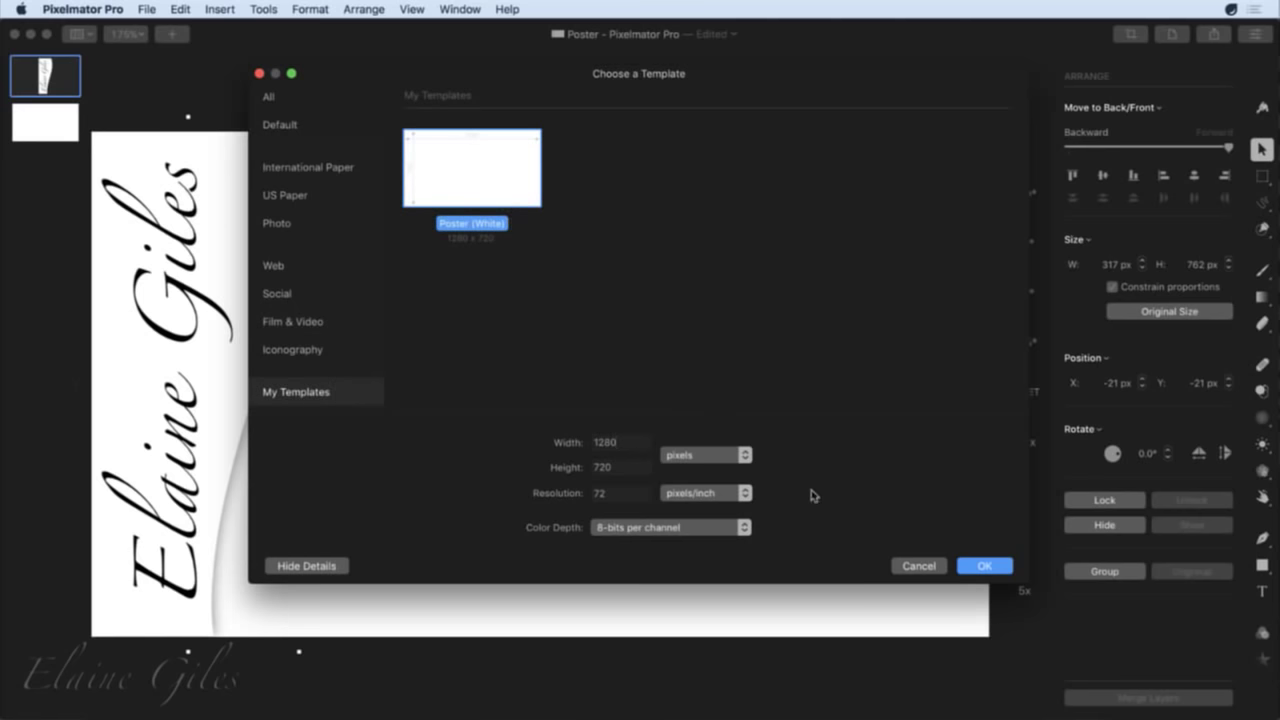
click(975, 566)
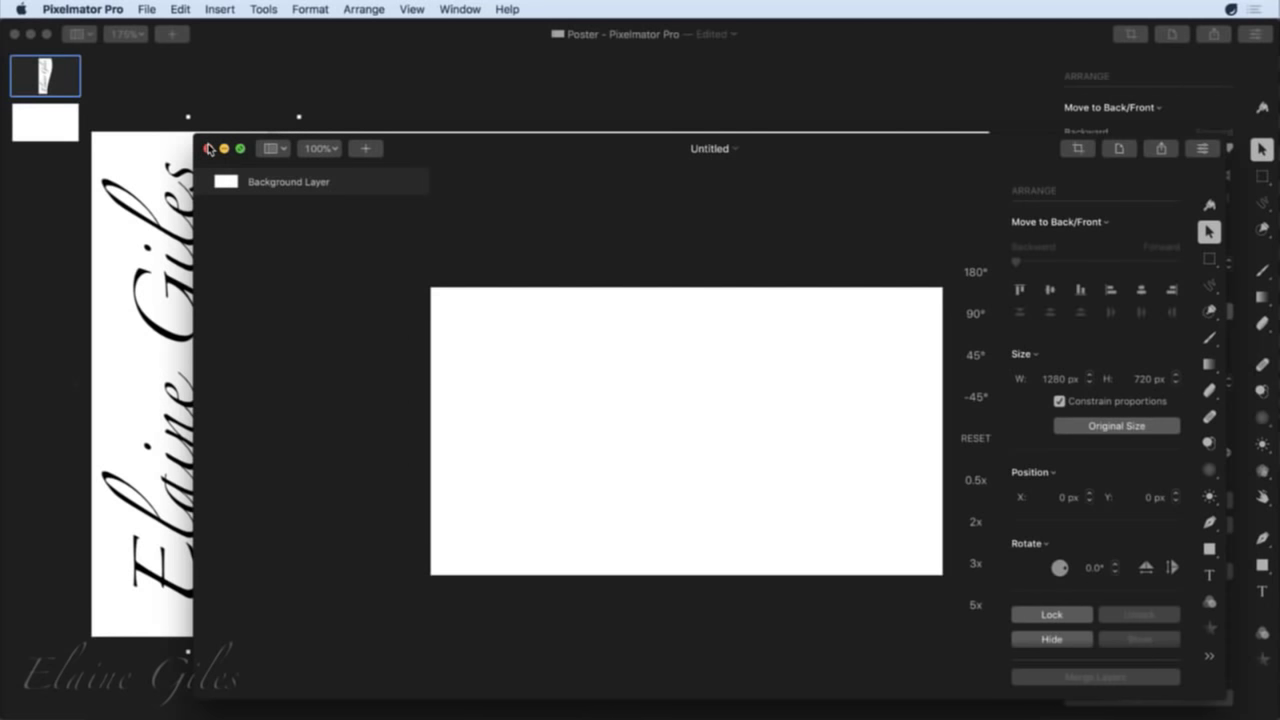
click(208, 149)
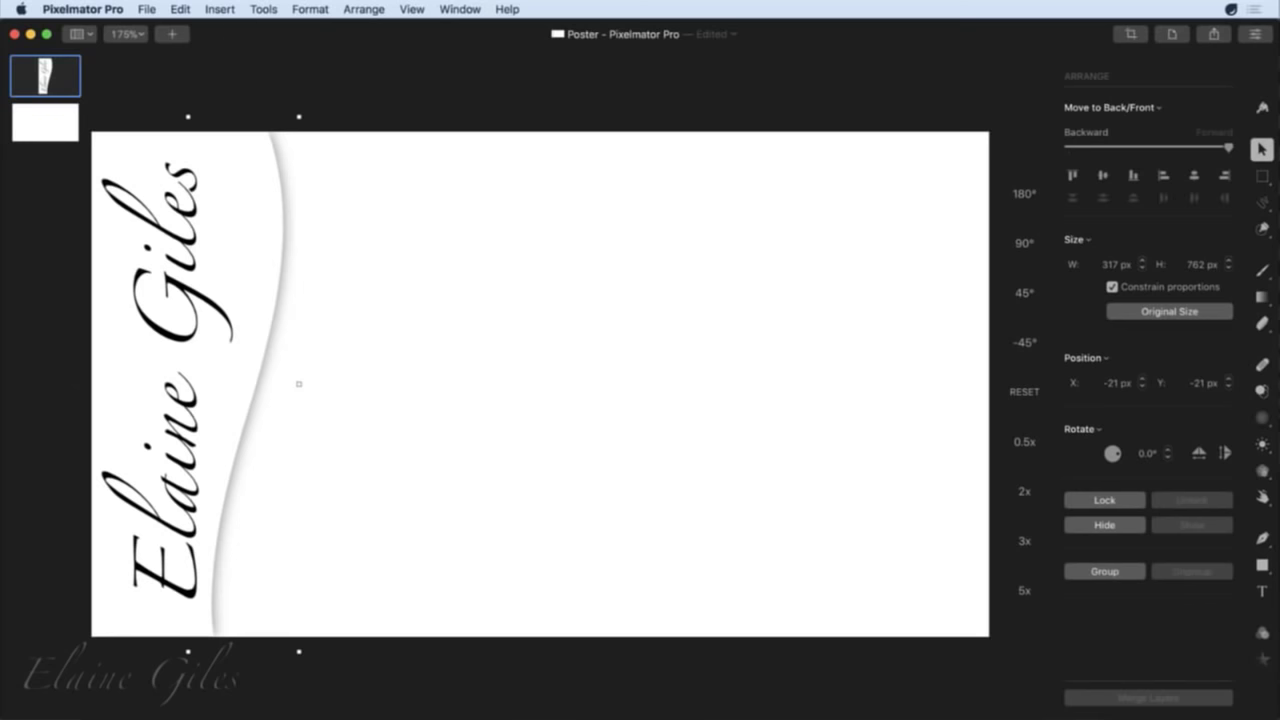
click(14, 34)
Create a new document from the Default template, with the size details hidden in the Template Chooser.
click(148, 9)
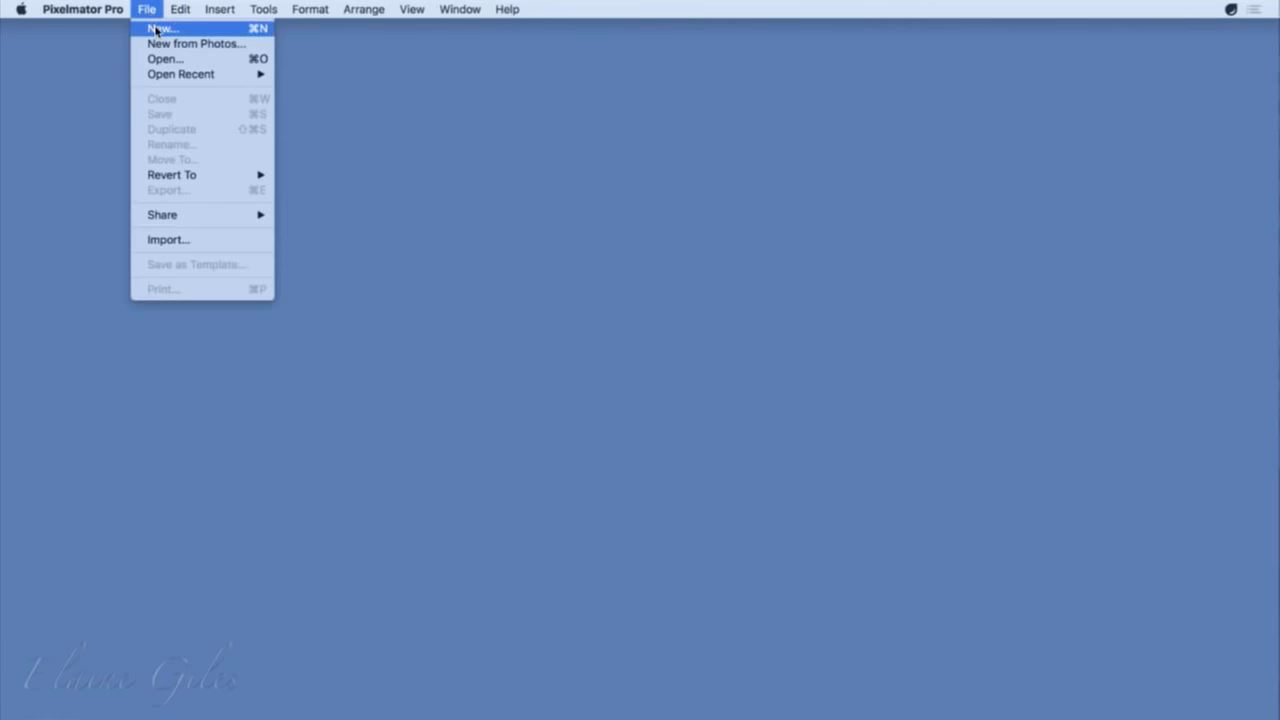
click(156, 27)
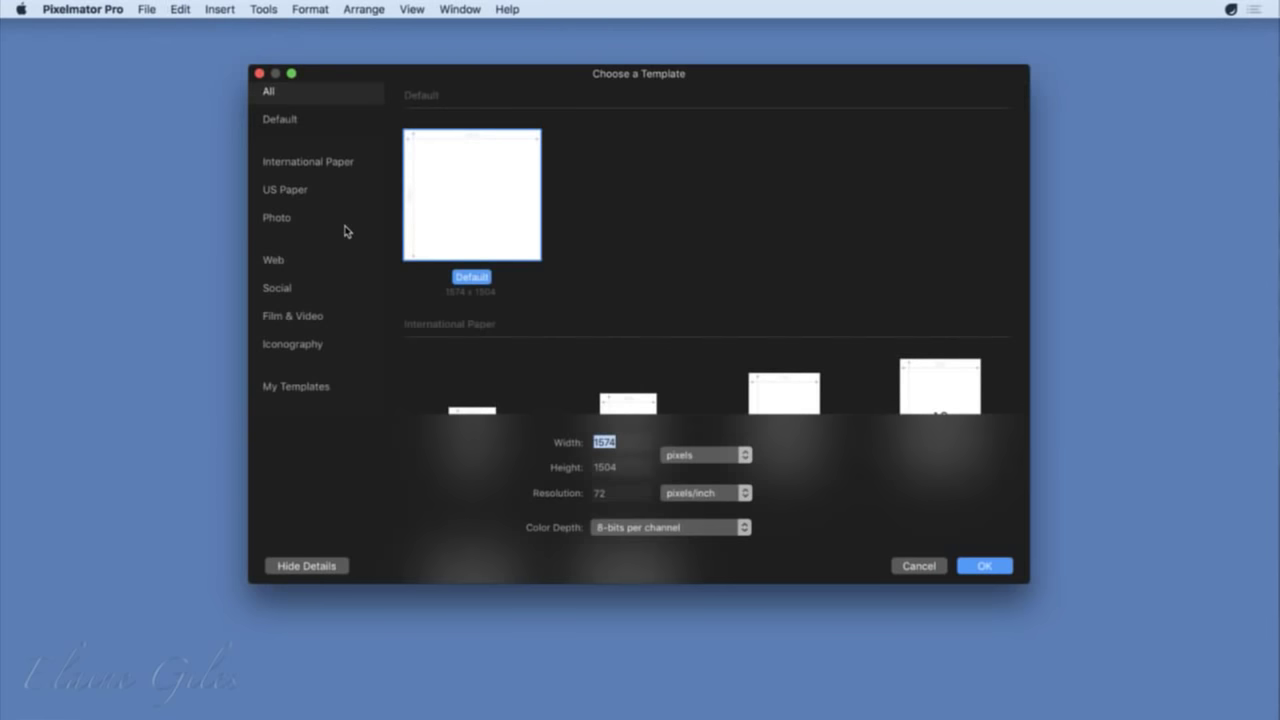
click(308, 566)
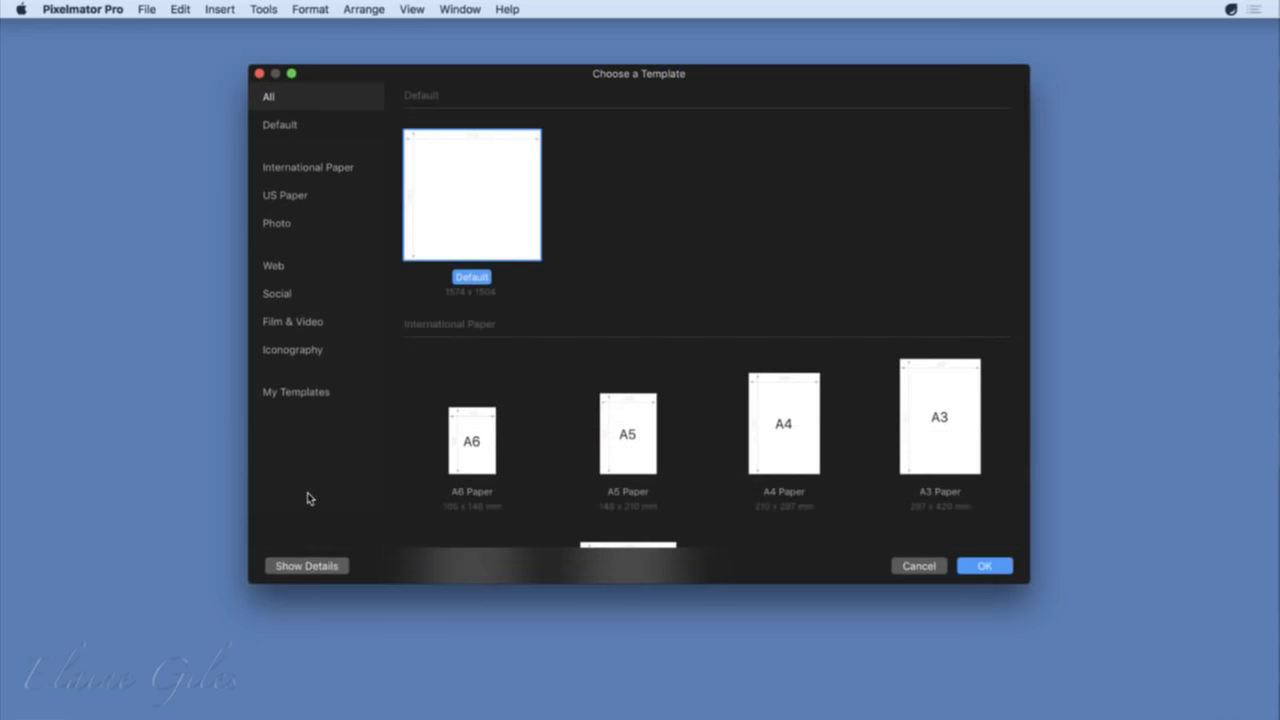
click(285, 128)
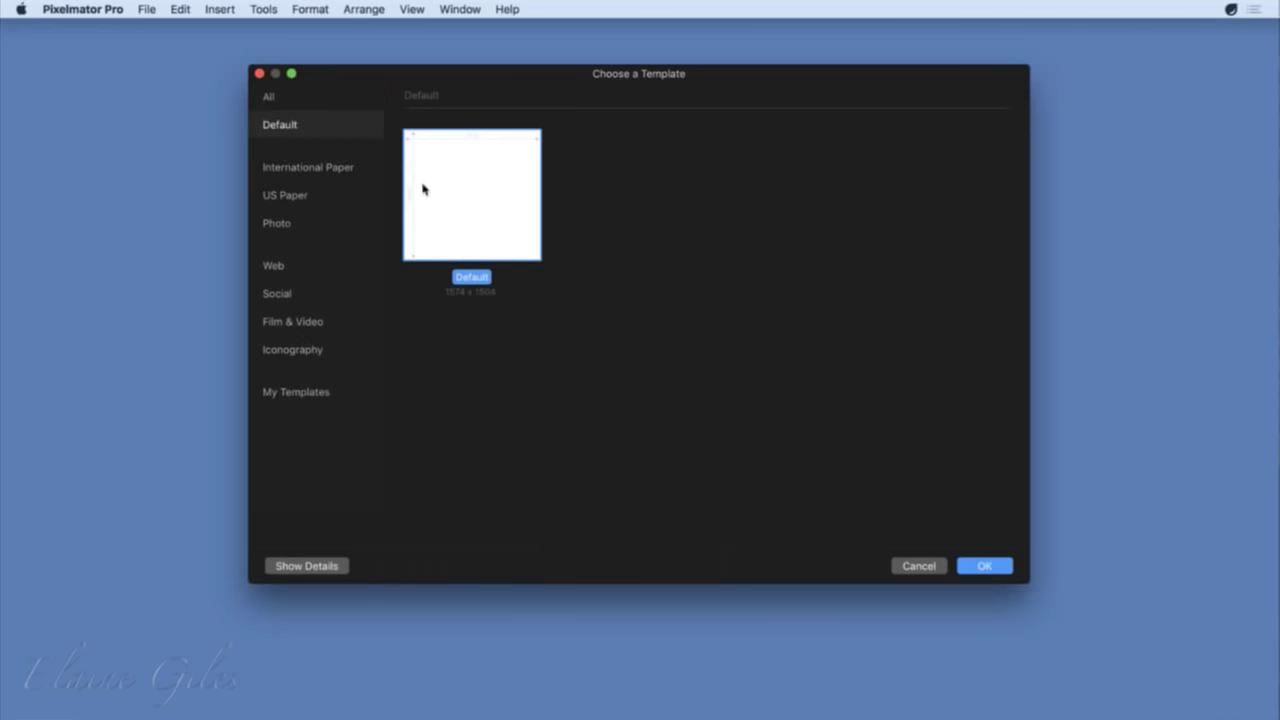
click(323, 168)
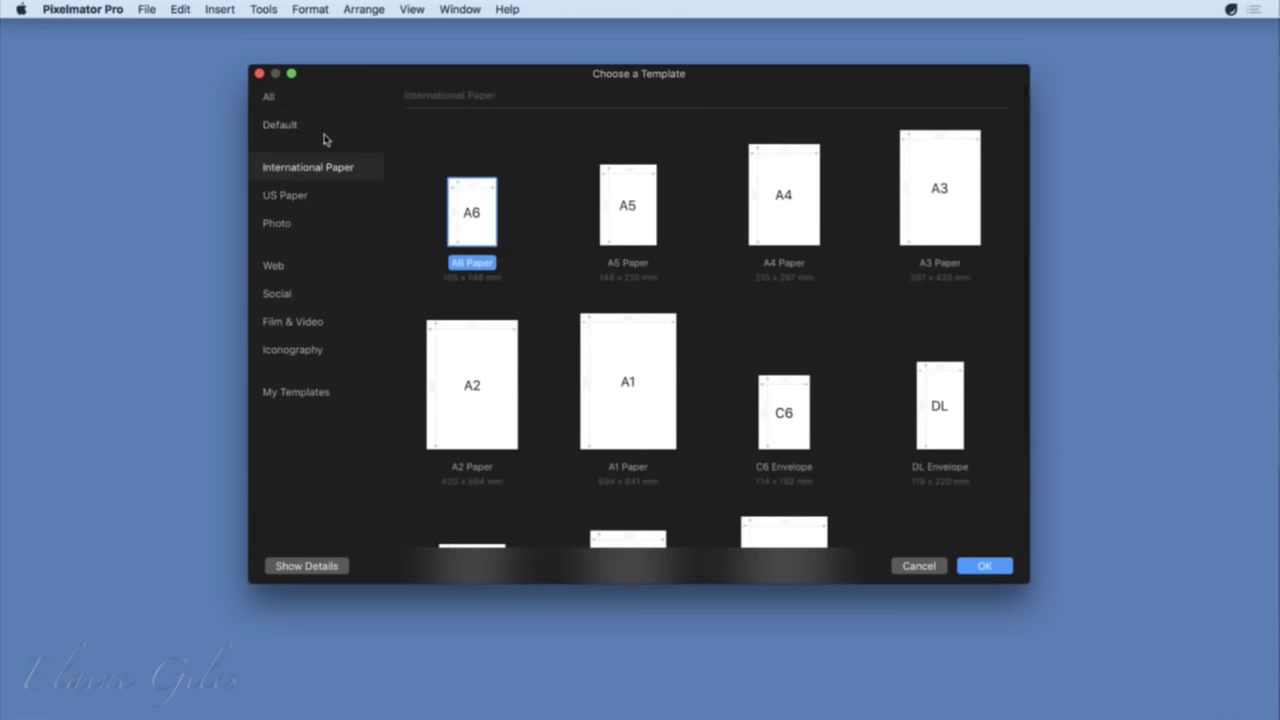
click(325, 128)
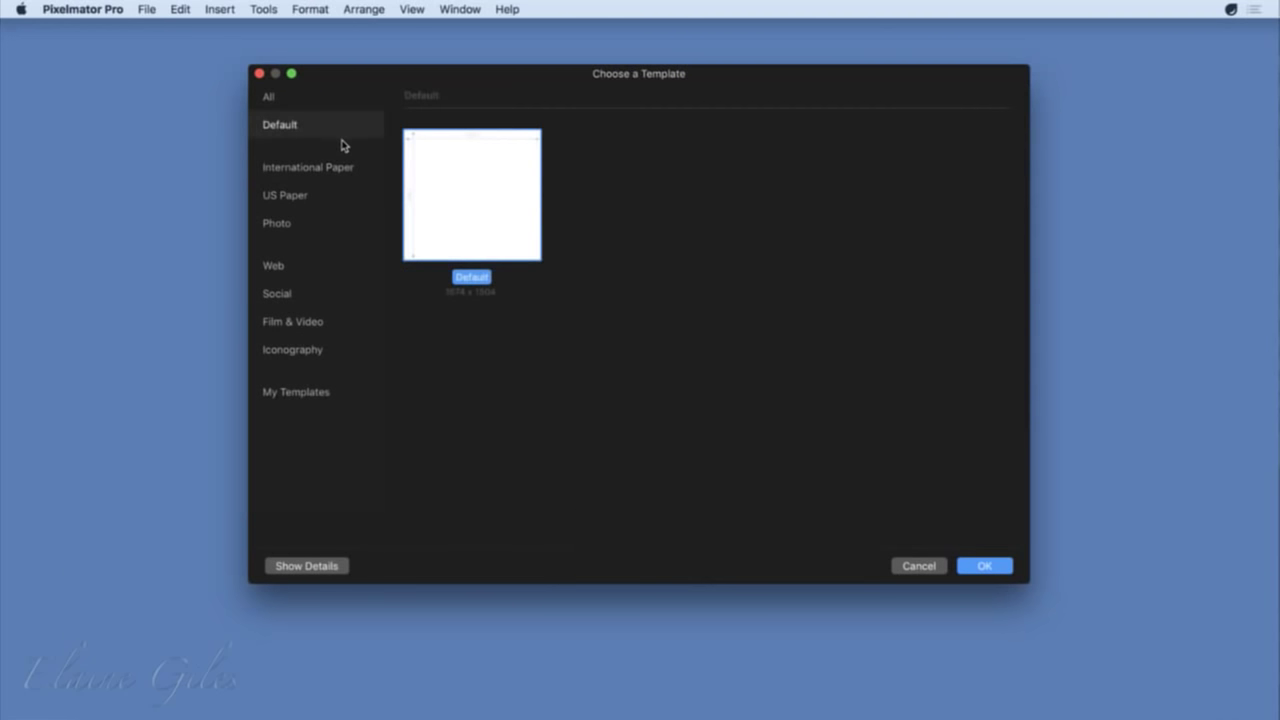
double_click(479, 178)
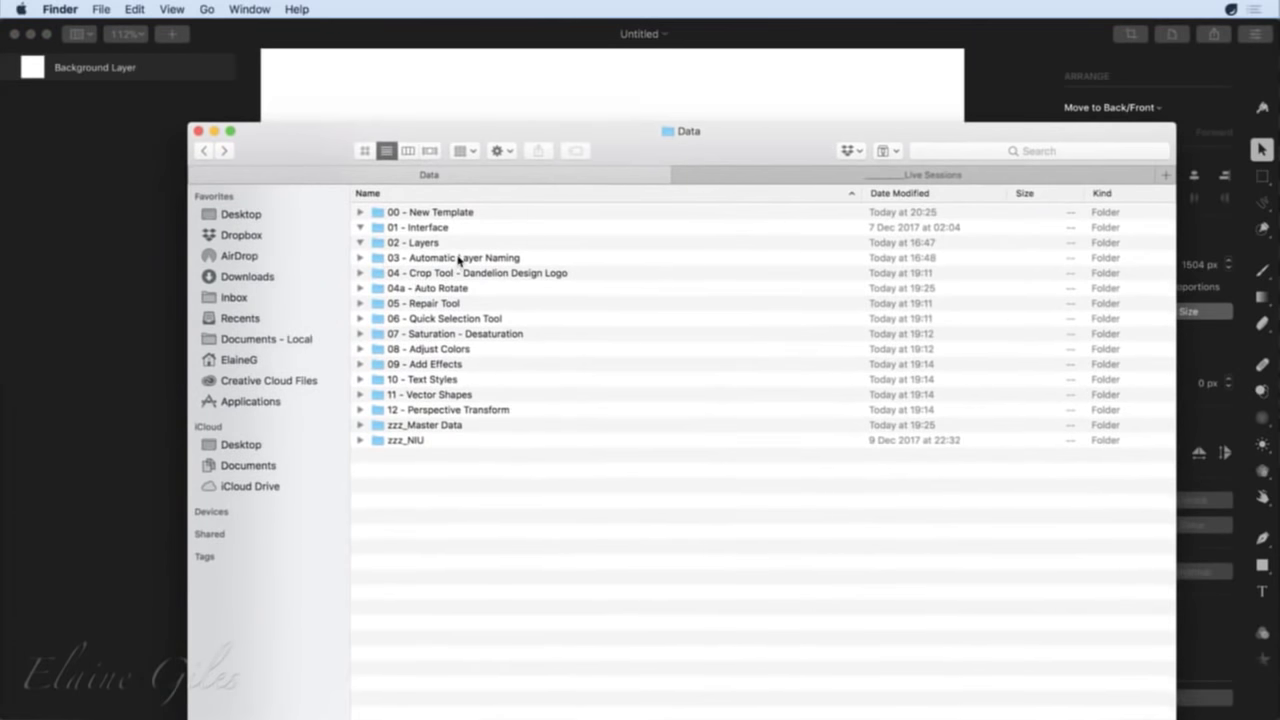
Open the 03 - Automatic Layer Naming folder in Finder and preview its images one after another, from the baby cat to the white puppy.
double_click(460, 258)
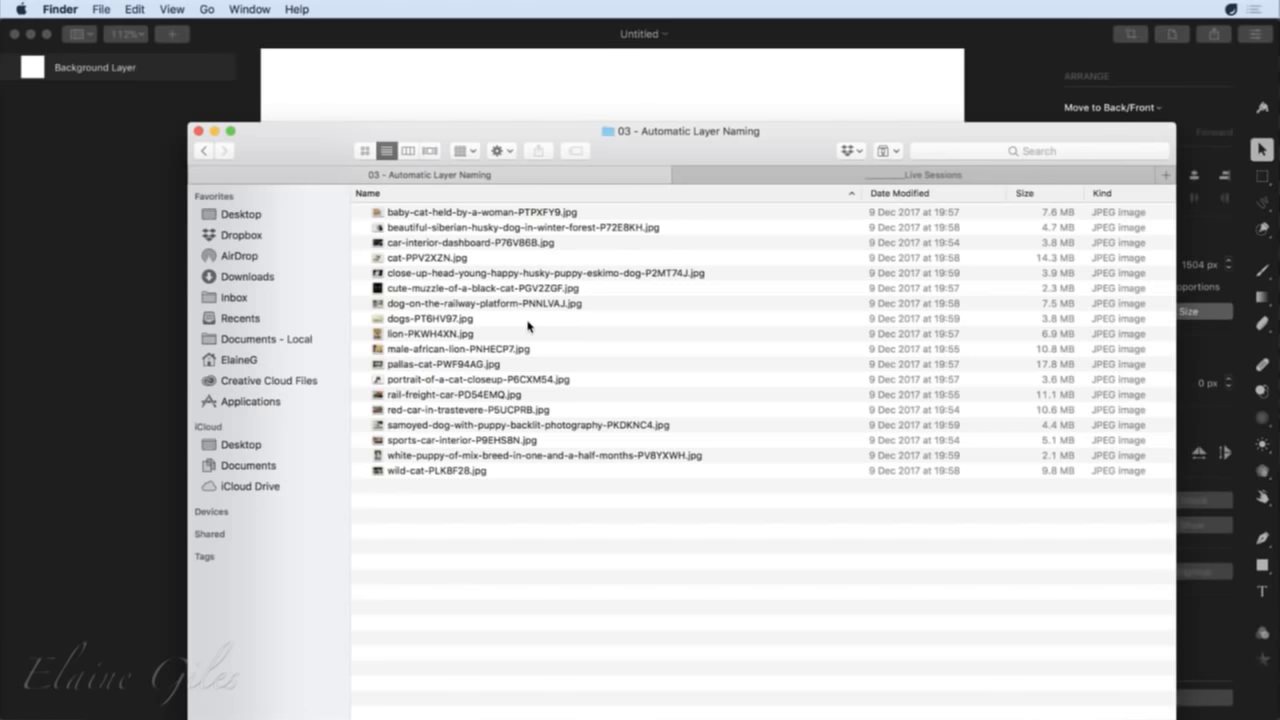
click(598, 215)
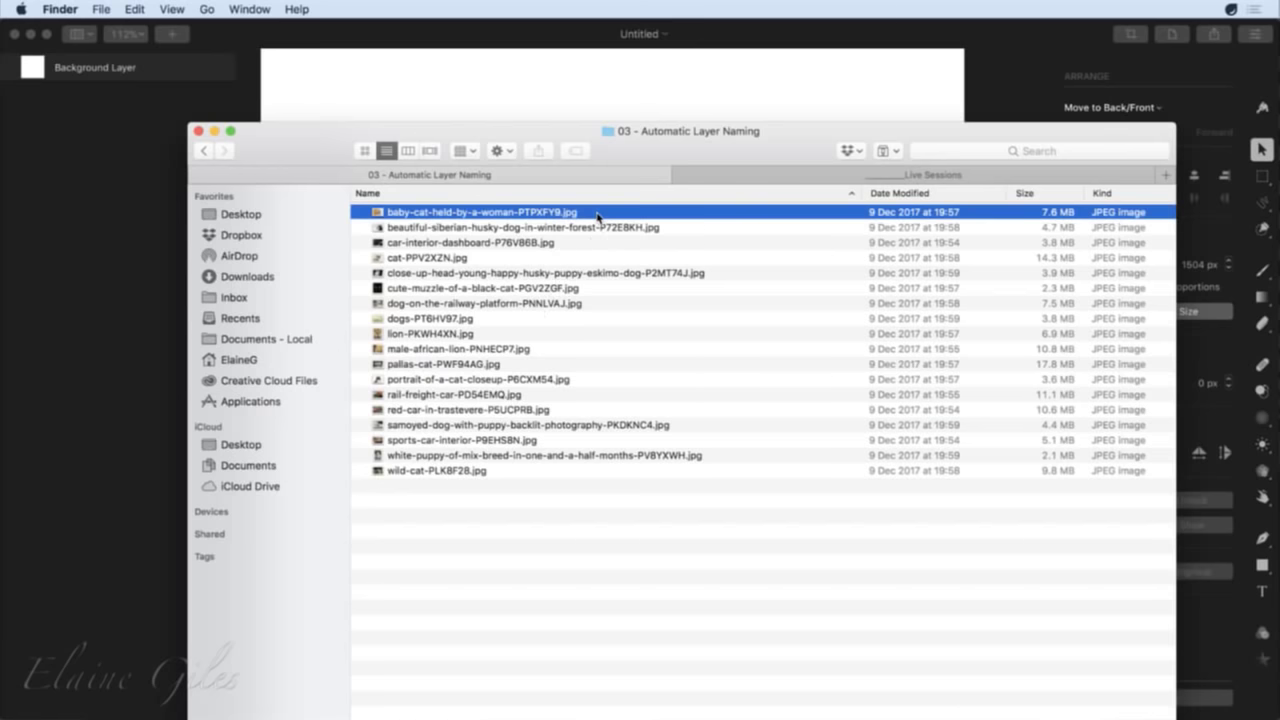
key(space)
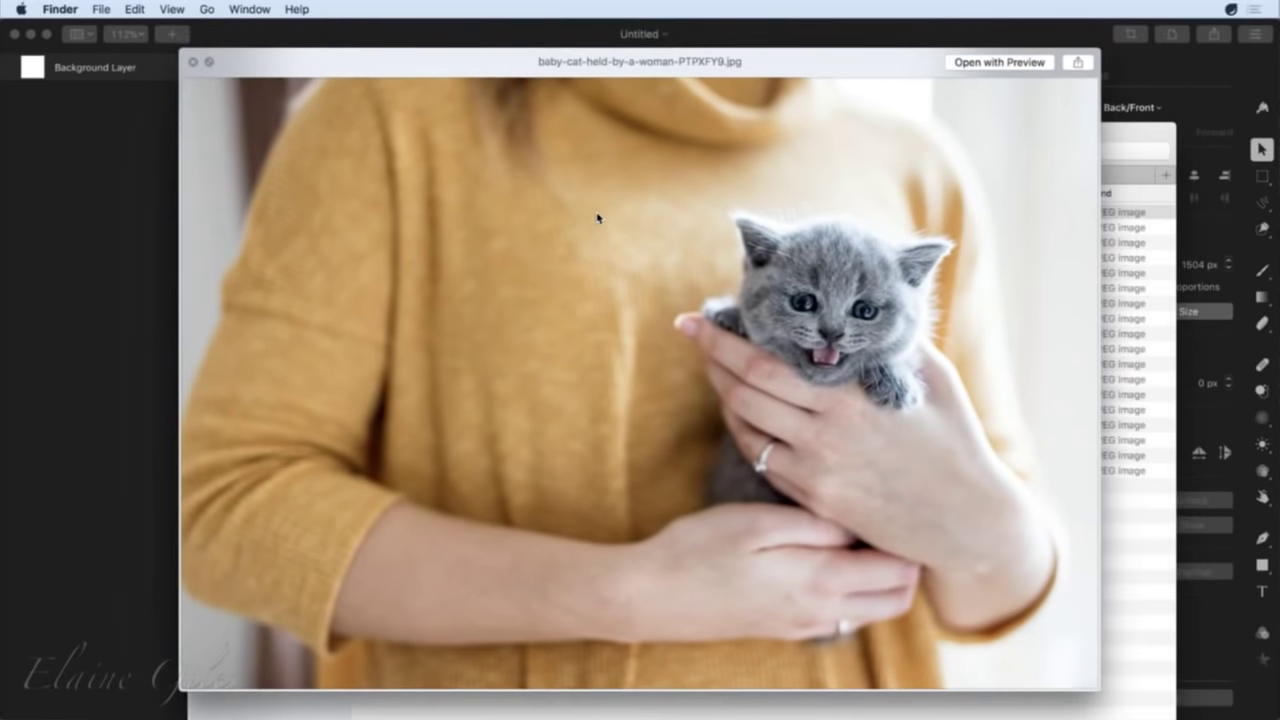
key(Down)
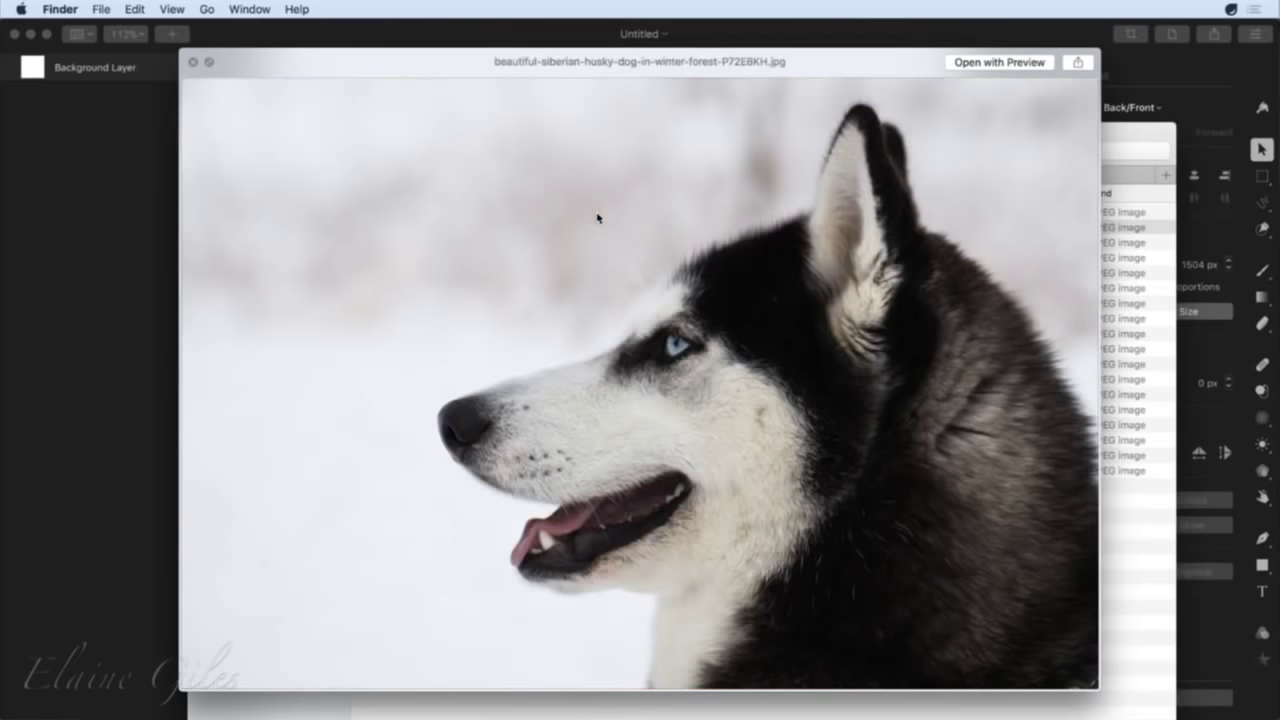
key(Down)
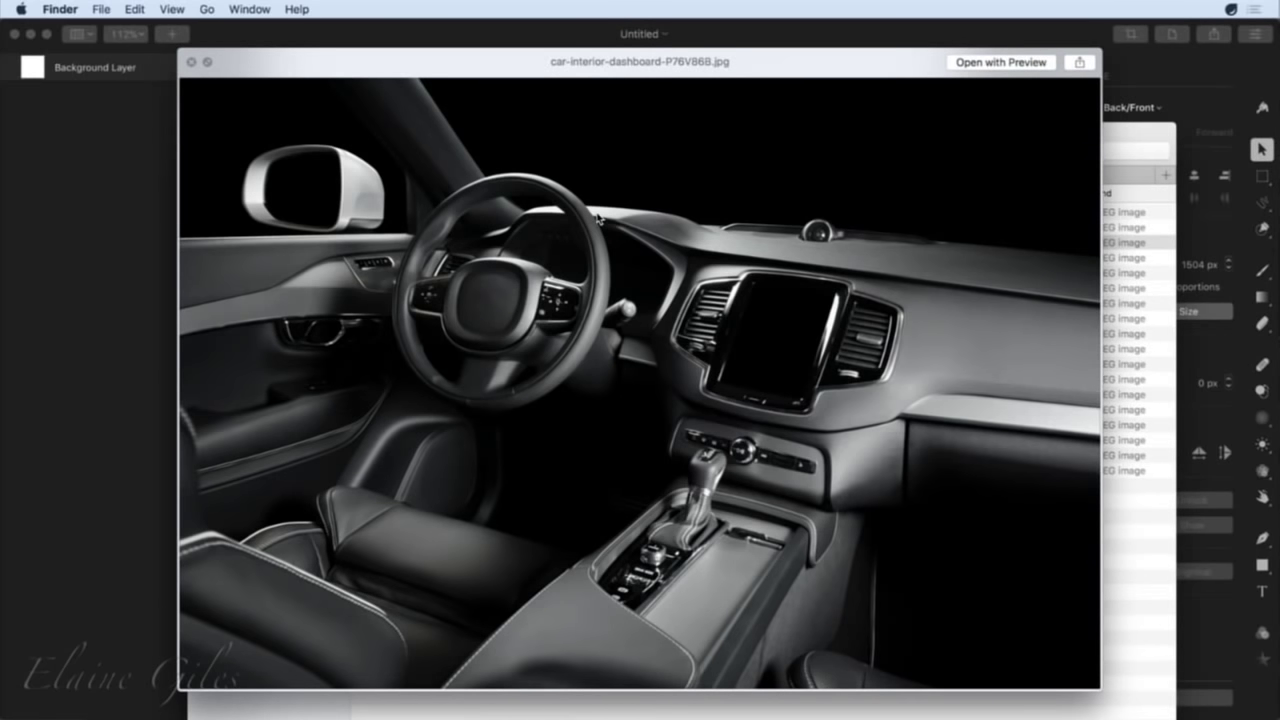
key(Down)
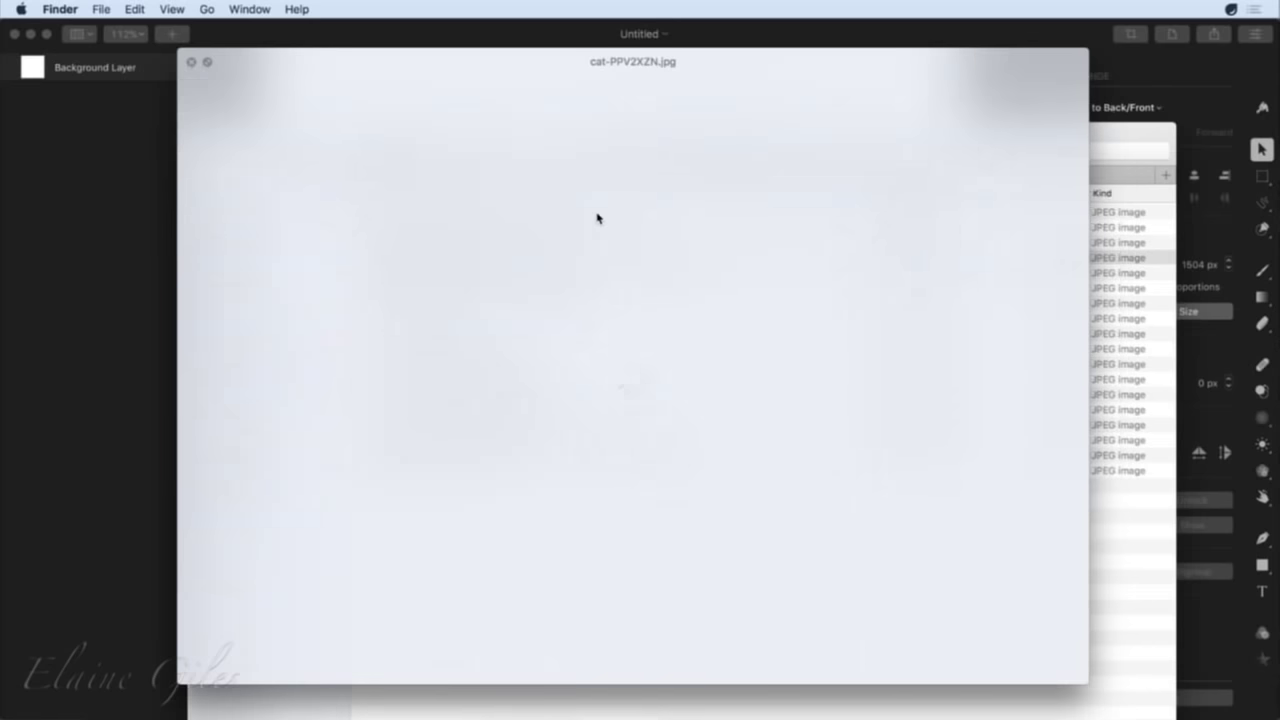
key(Down)
key(Down)
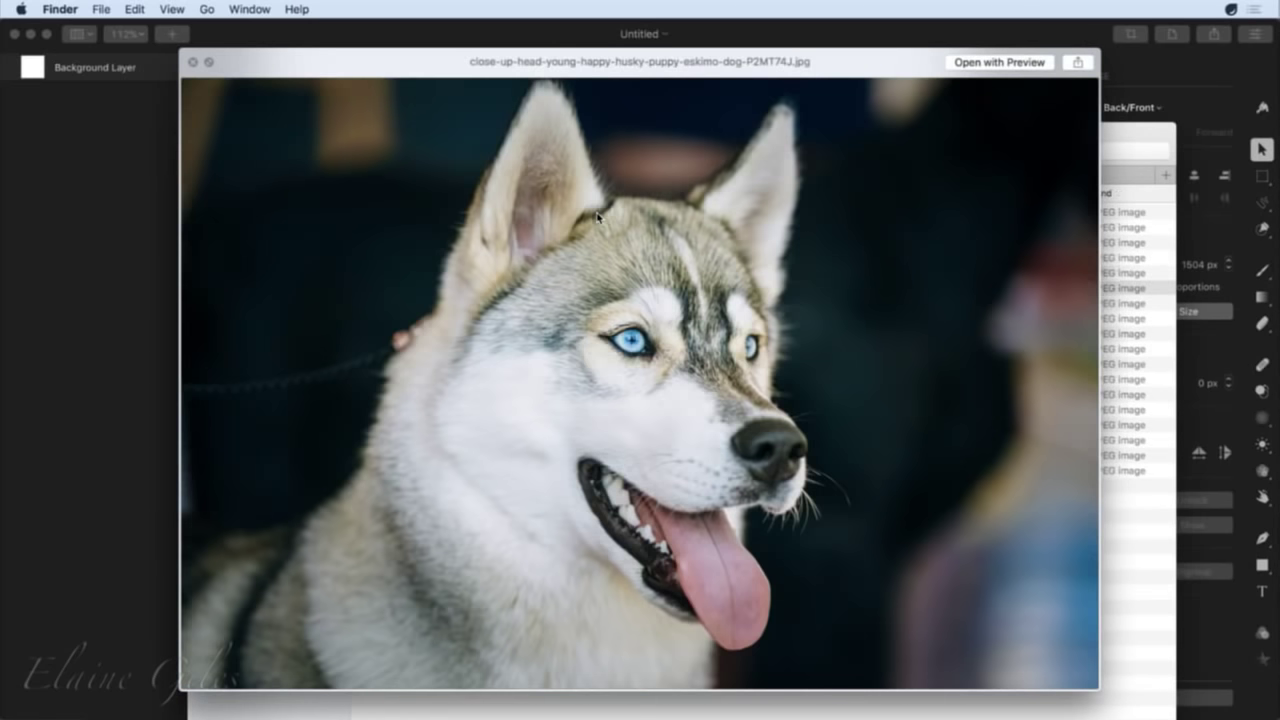
key(Down)
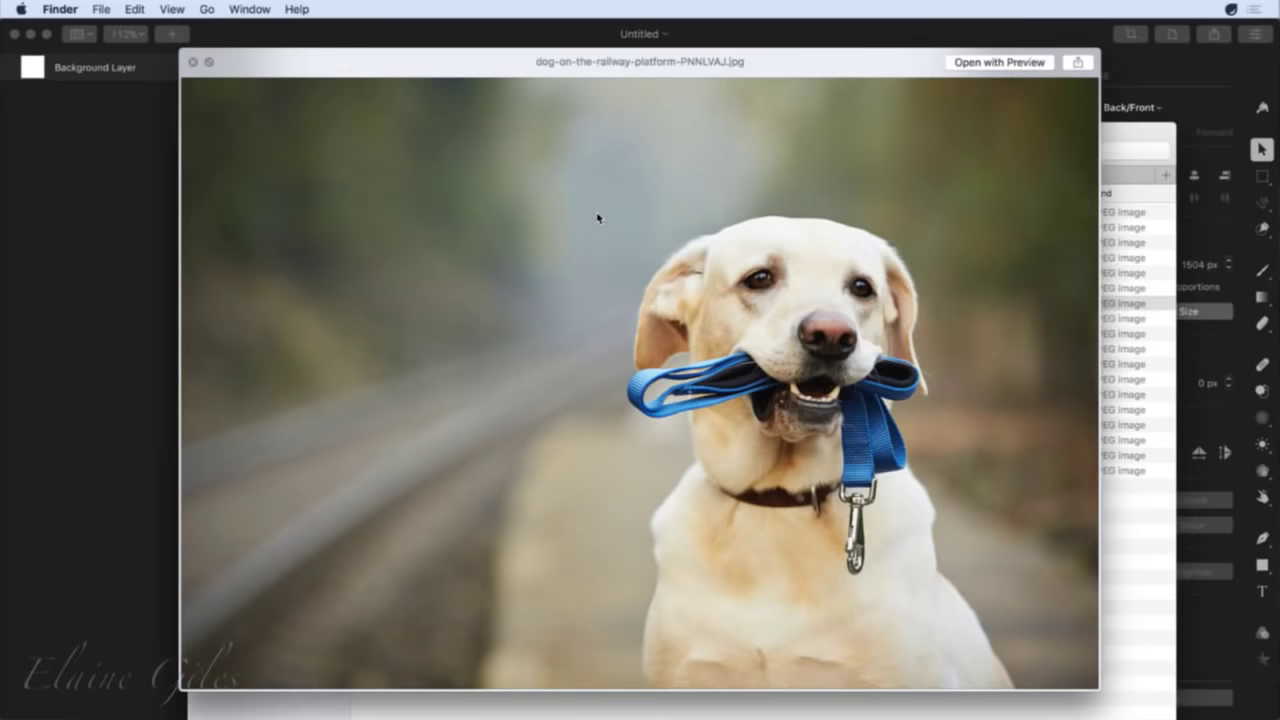
key(Down)
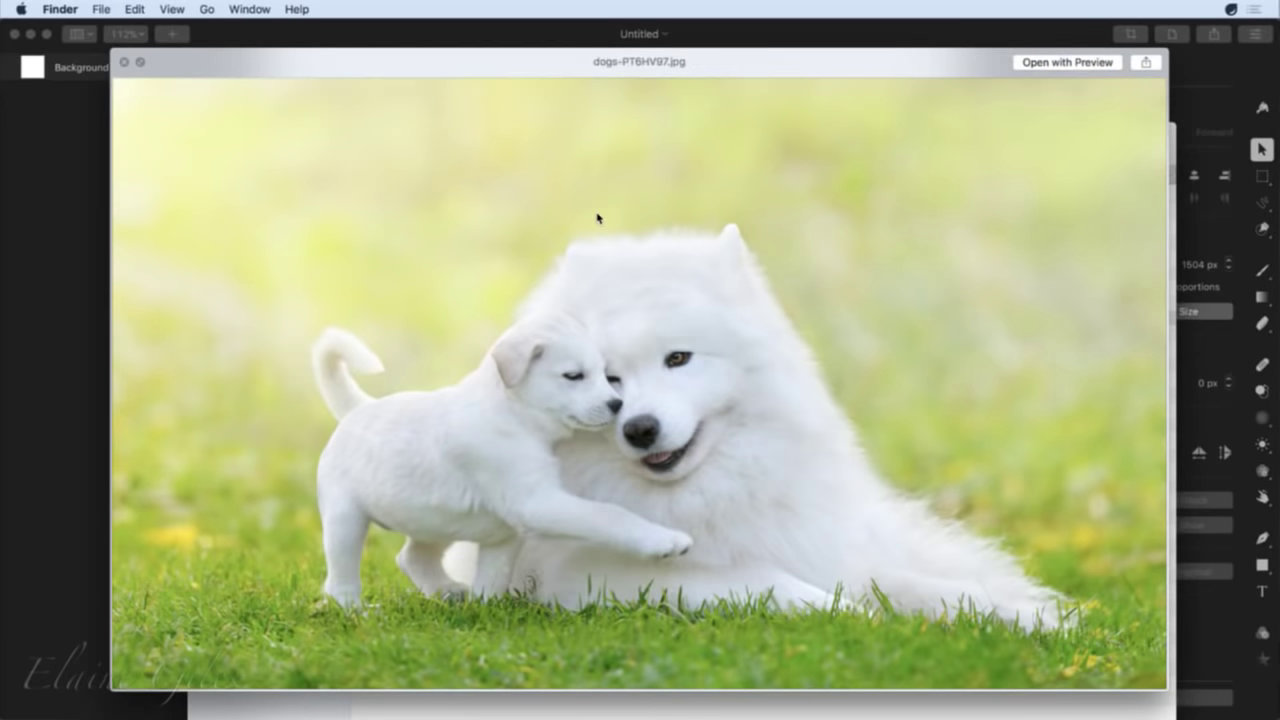
key(Down)
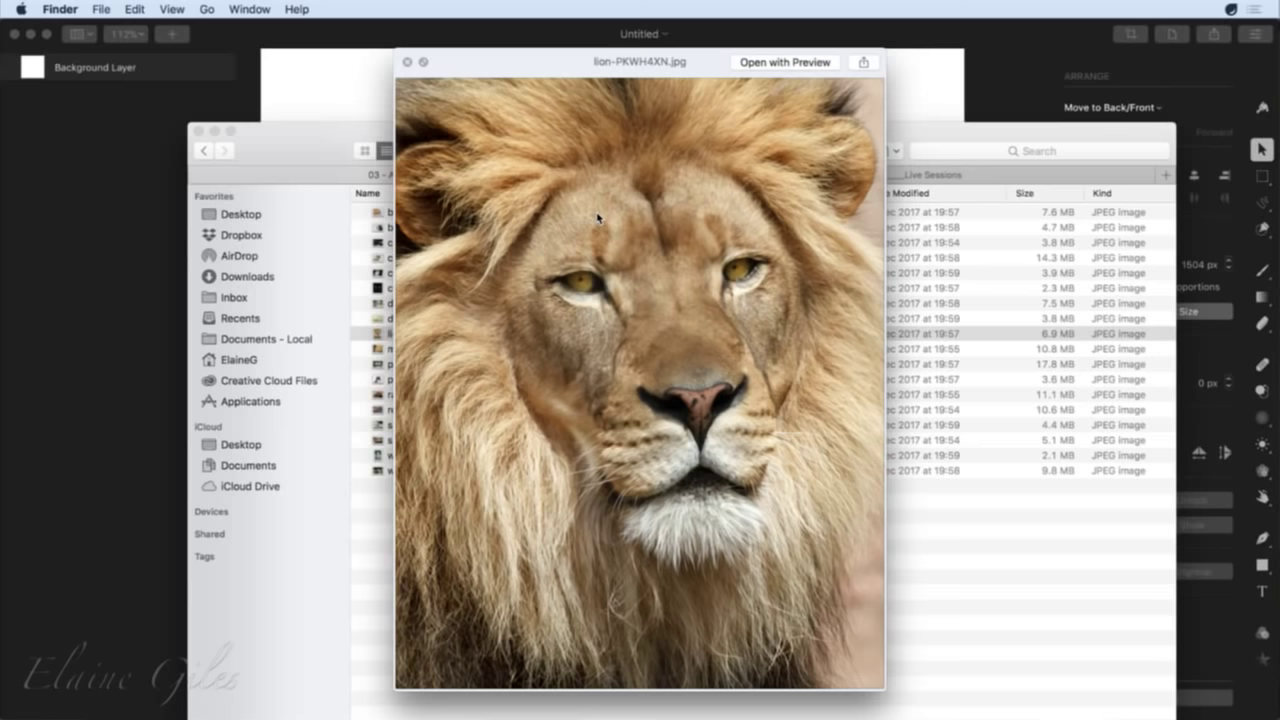
key(Down)
key(Down)
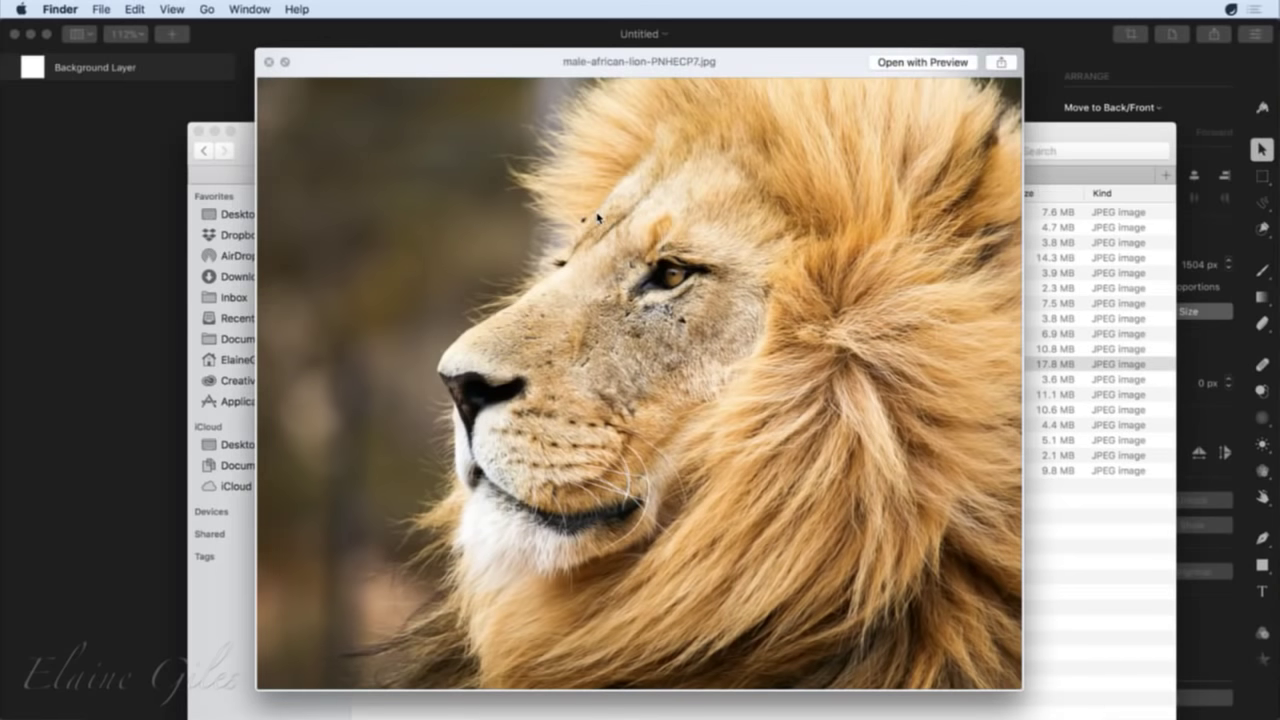
key(Down)
key(Down)
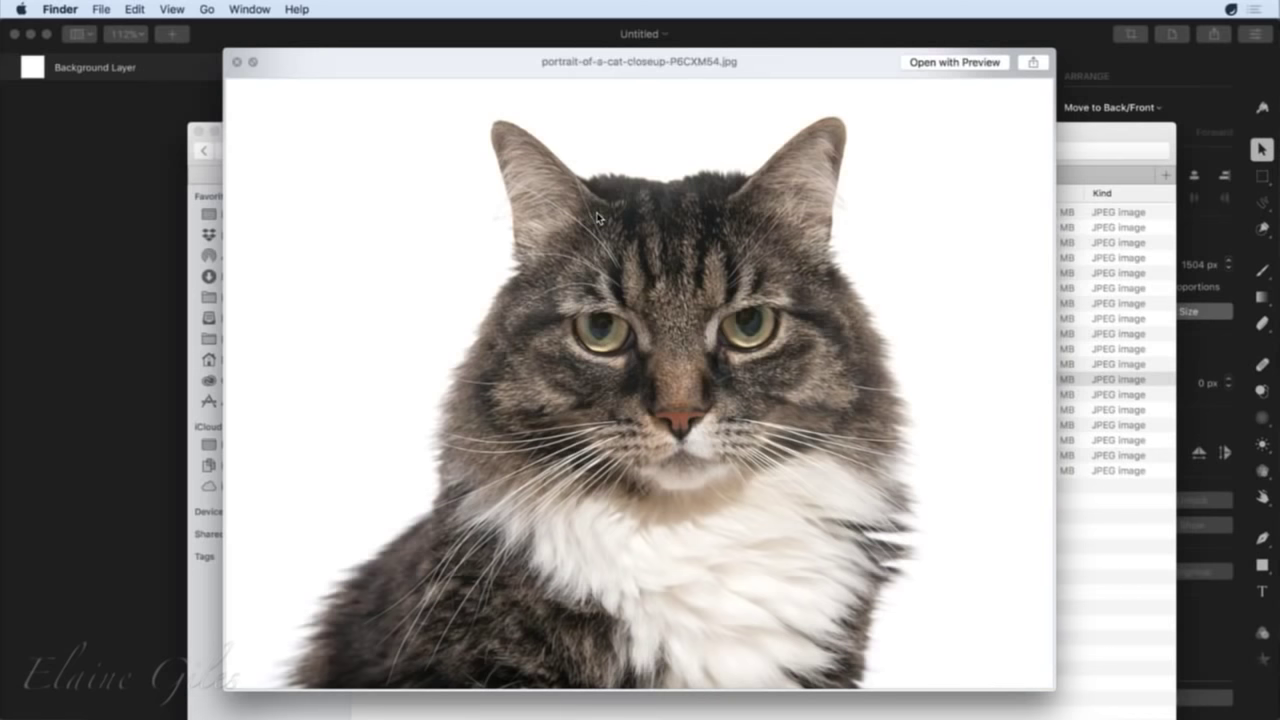
key(Down)
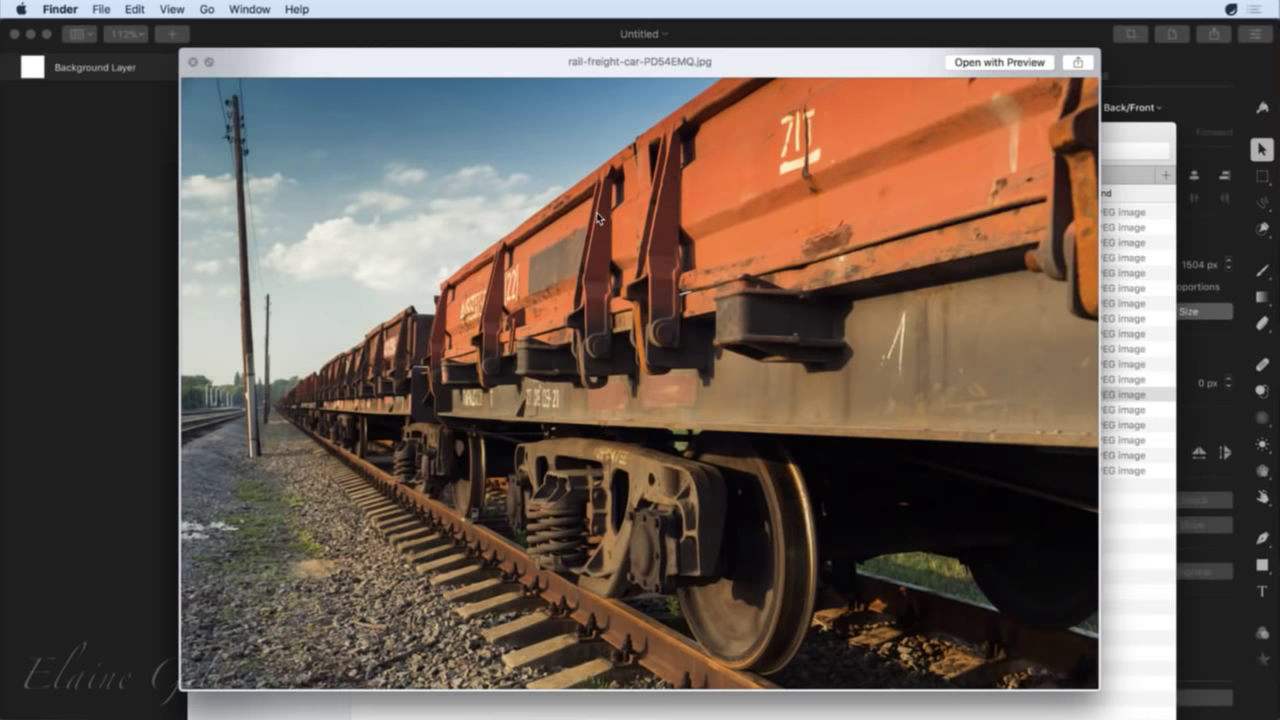
key(Down)
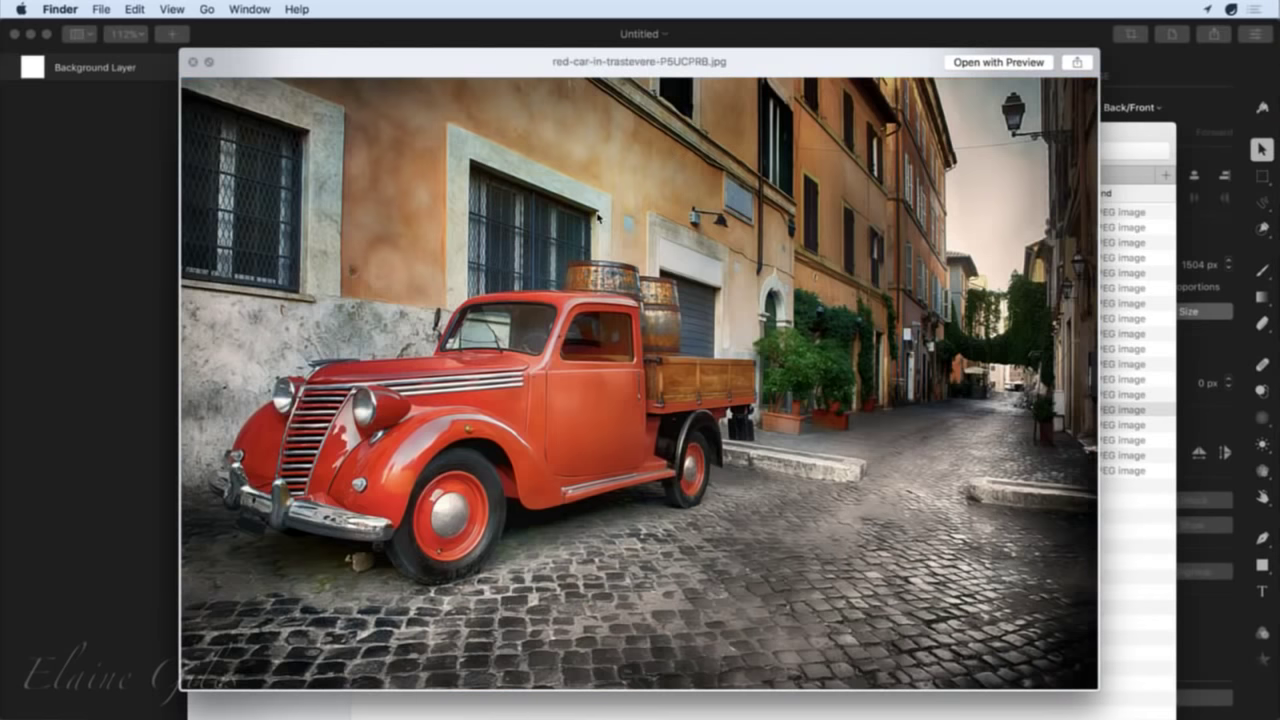
key(Down)
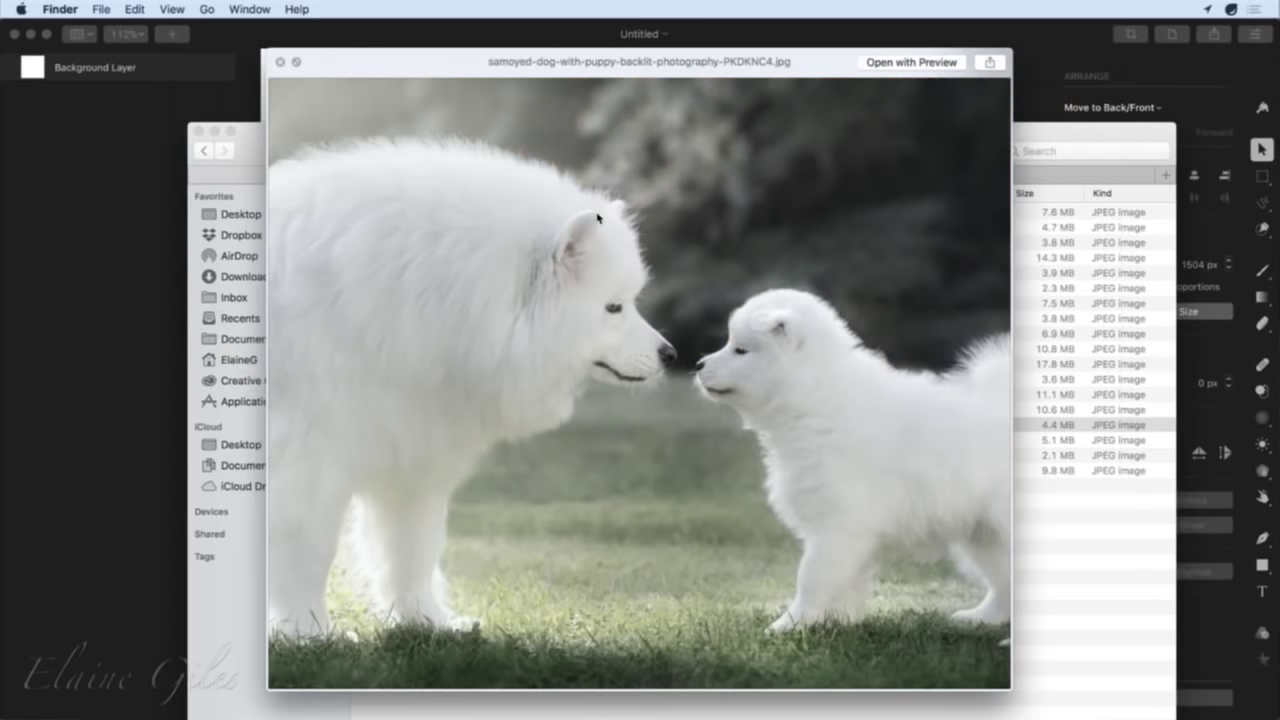
key(Down)
key(Down)
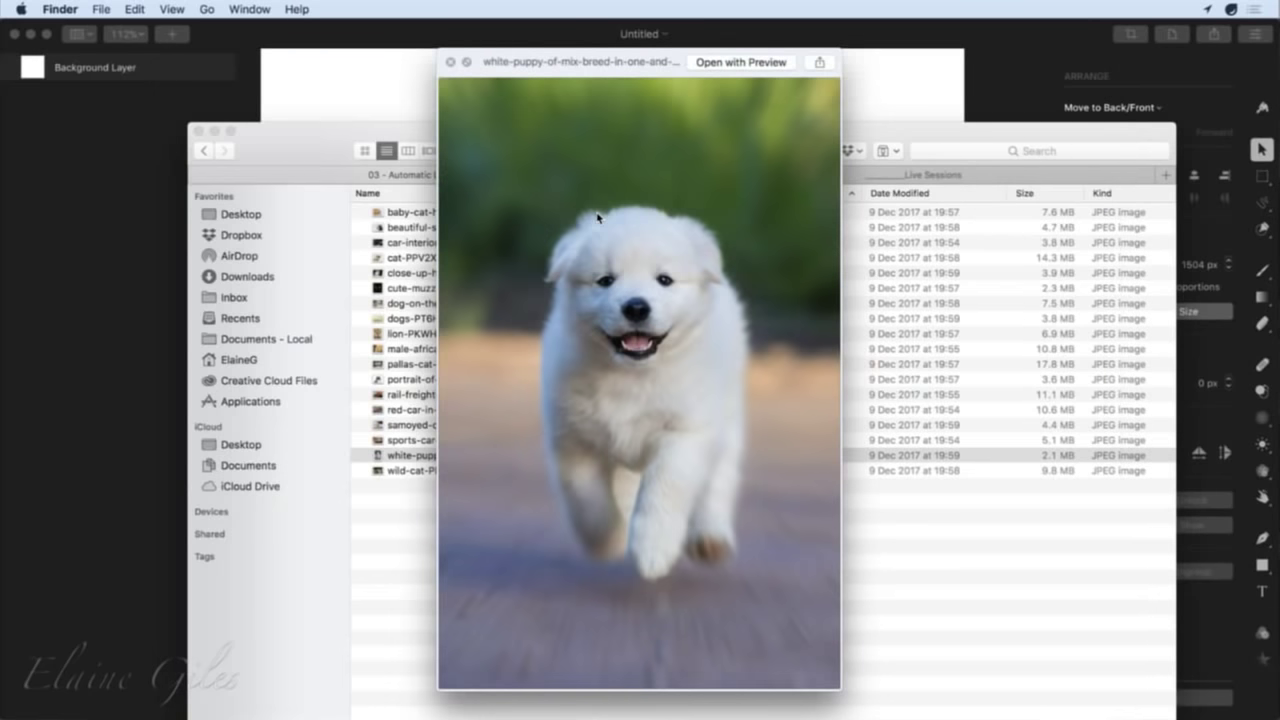
key(space)
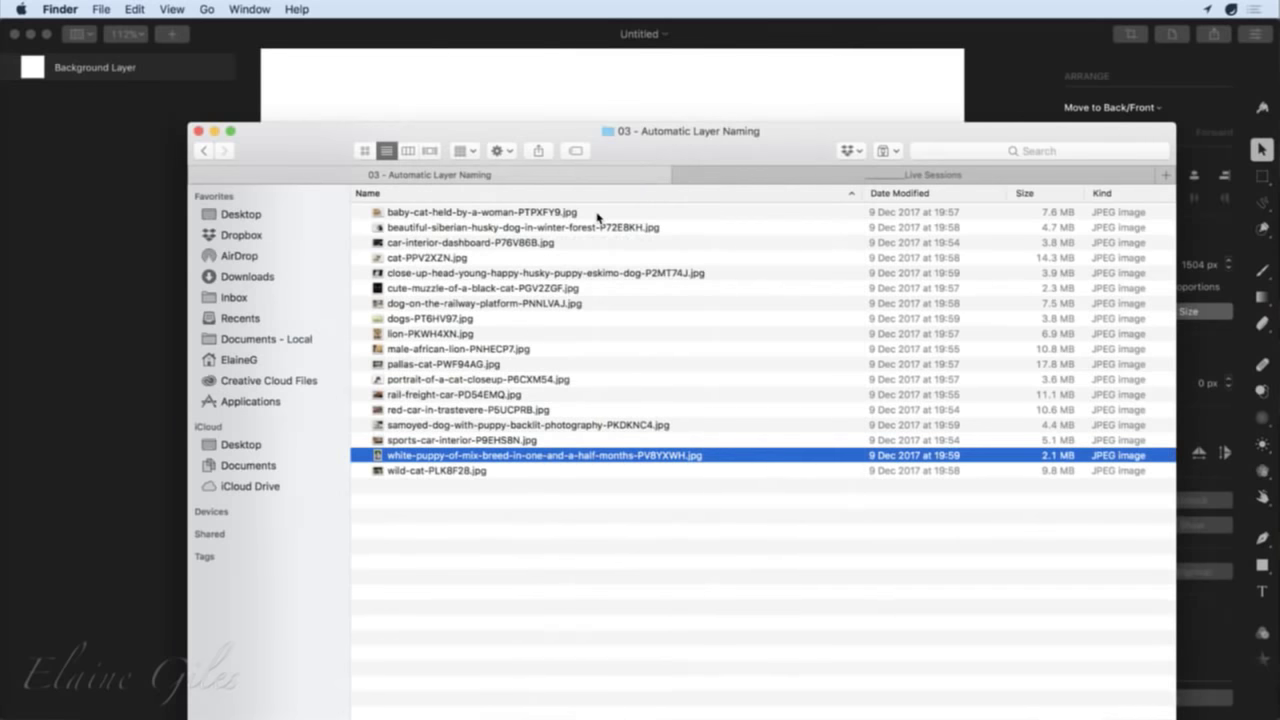
Add baby-cat-held-by-a-woman-PTPXFY9.jpg from Finder to the Pixelmator Pro document as a new layer above the Background Layer.
click(478, 215)
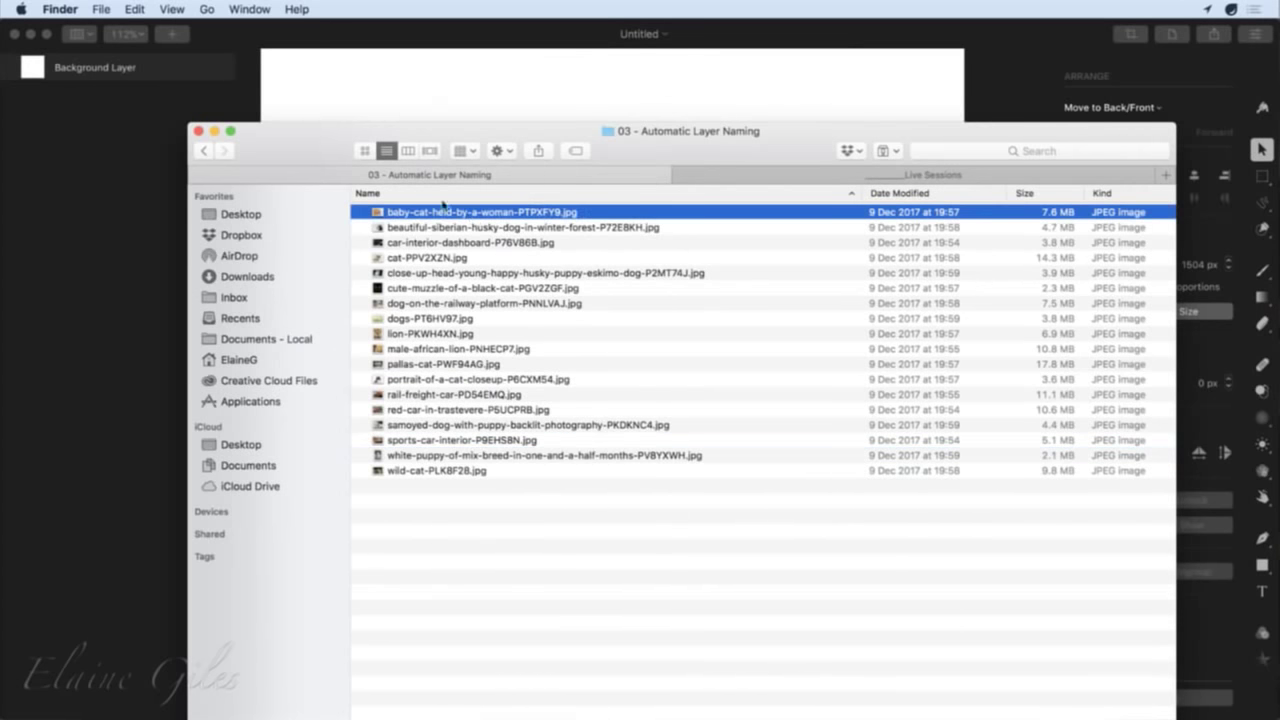
drag(326, 150, 469, 64)
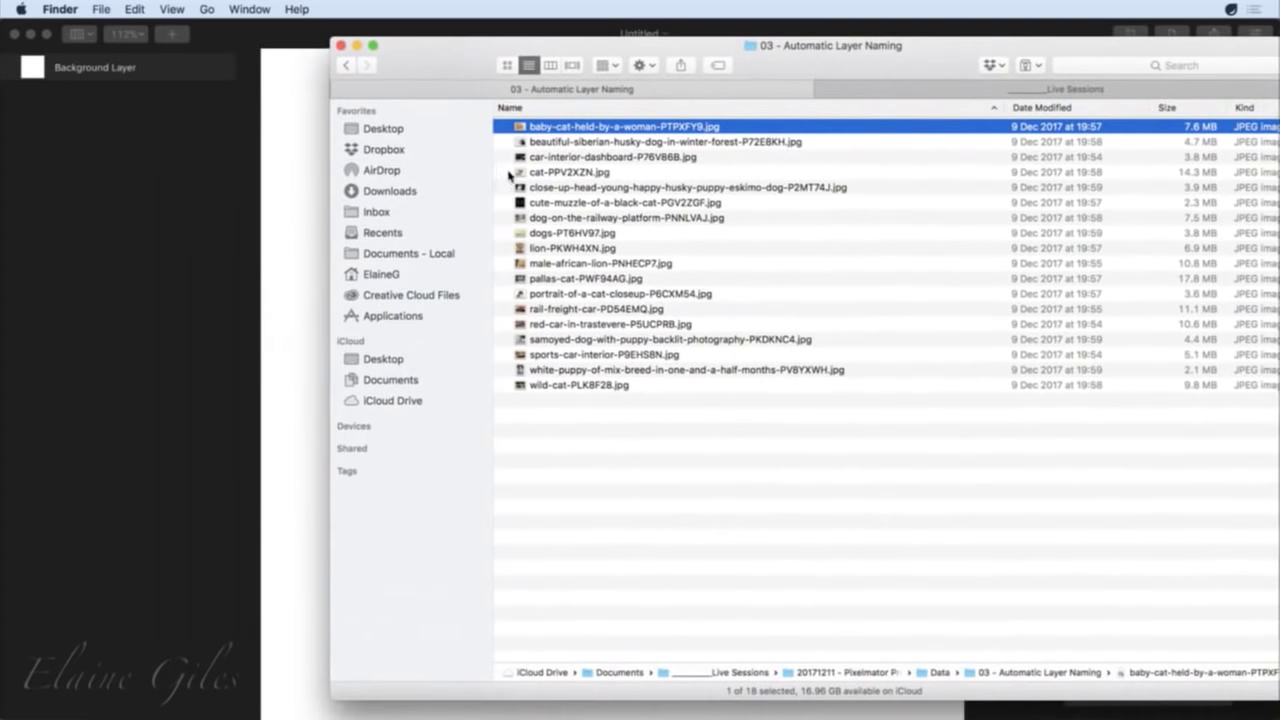
drag(526, 130, 30, 58)
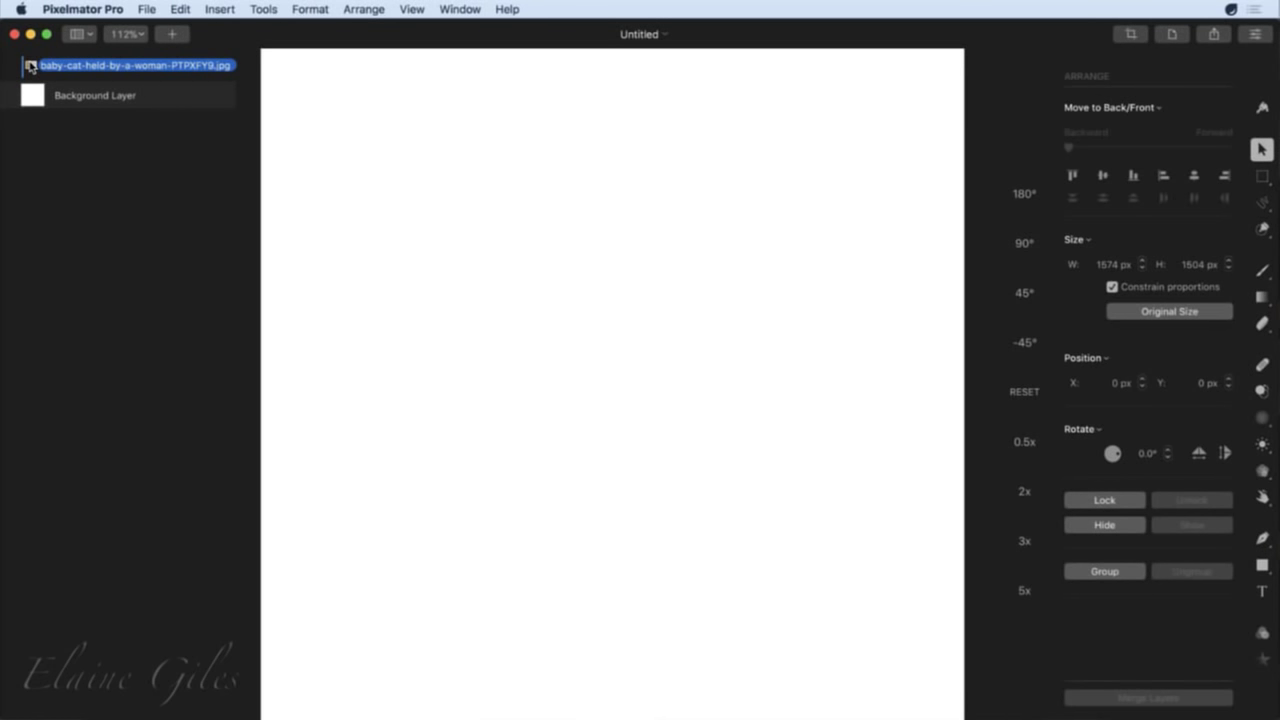
text(Cat)
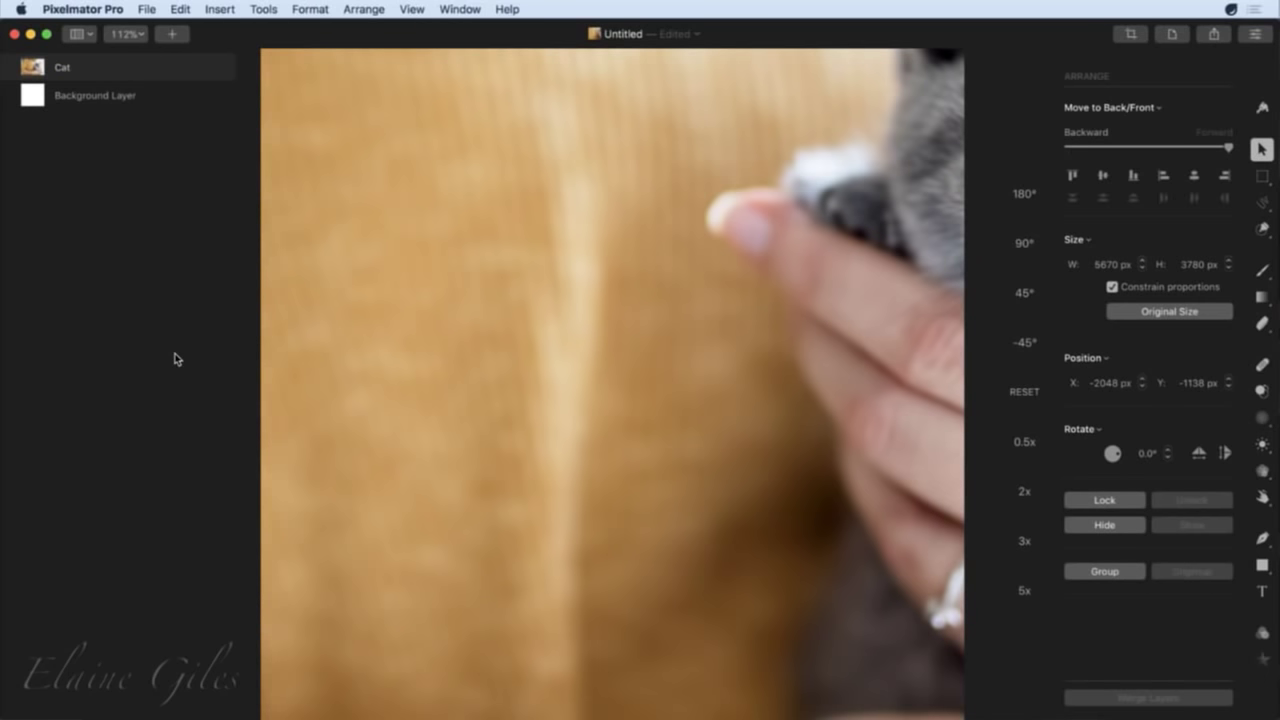
Add beautiful-siberian-husky-dog-in-winter-forest-P72E8KH.jpg from Finder to the Pixelmator Pro document as a new layer above the Cat layer.
key(super+Tab)
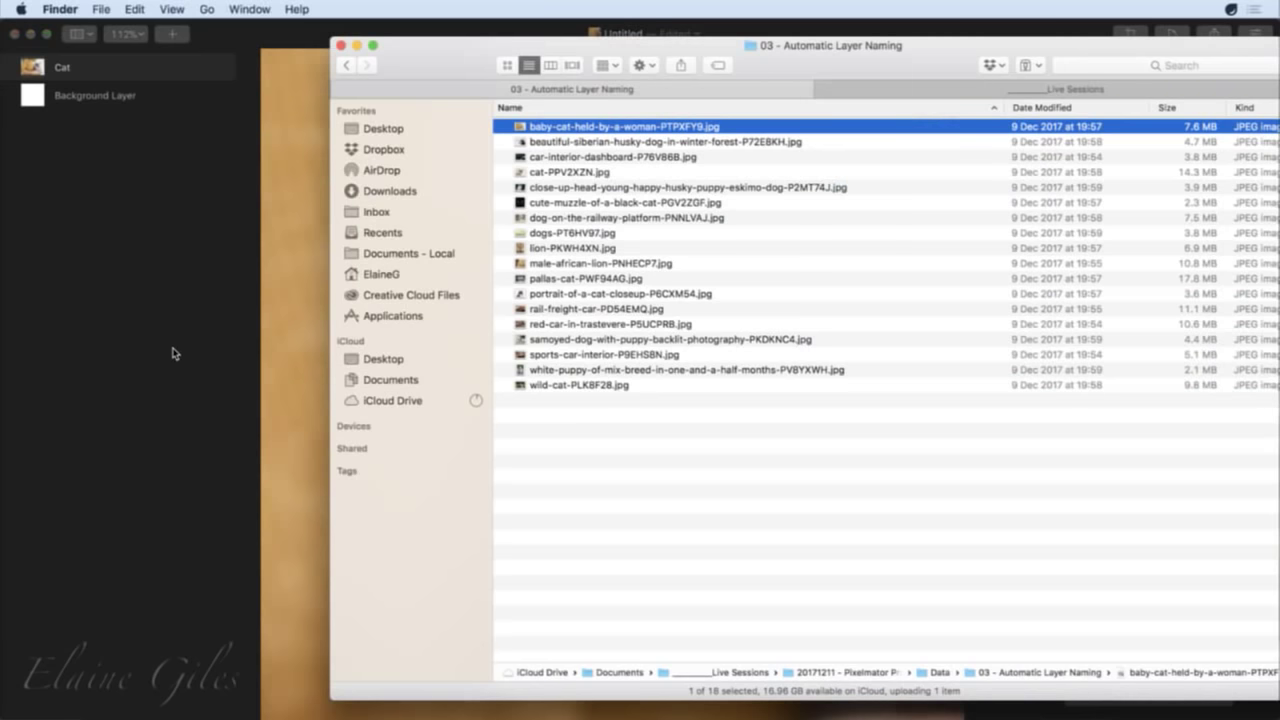
click(596, 143)
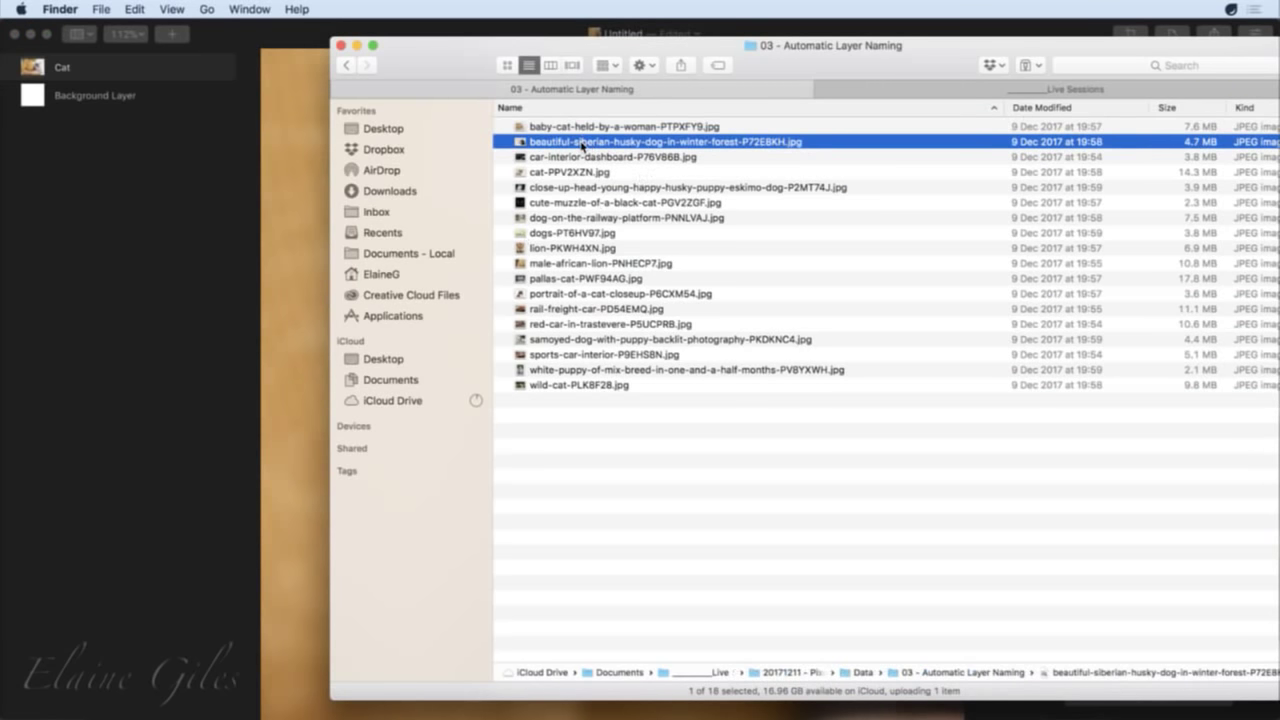
drag(582, 144, 90, 65)
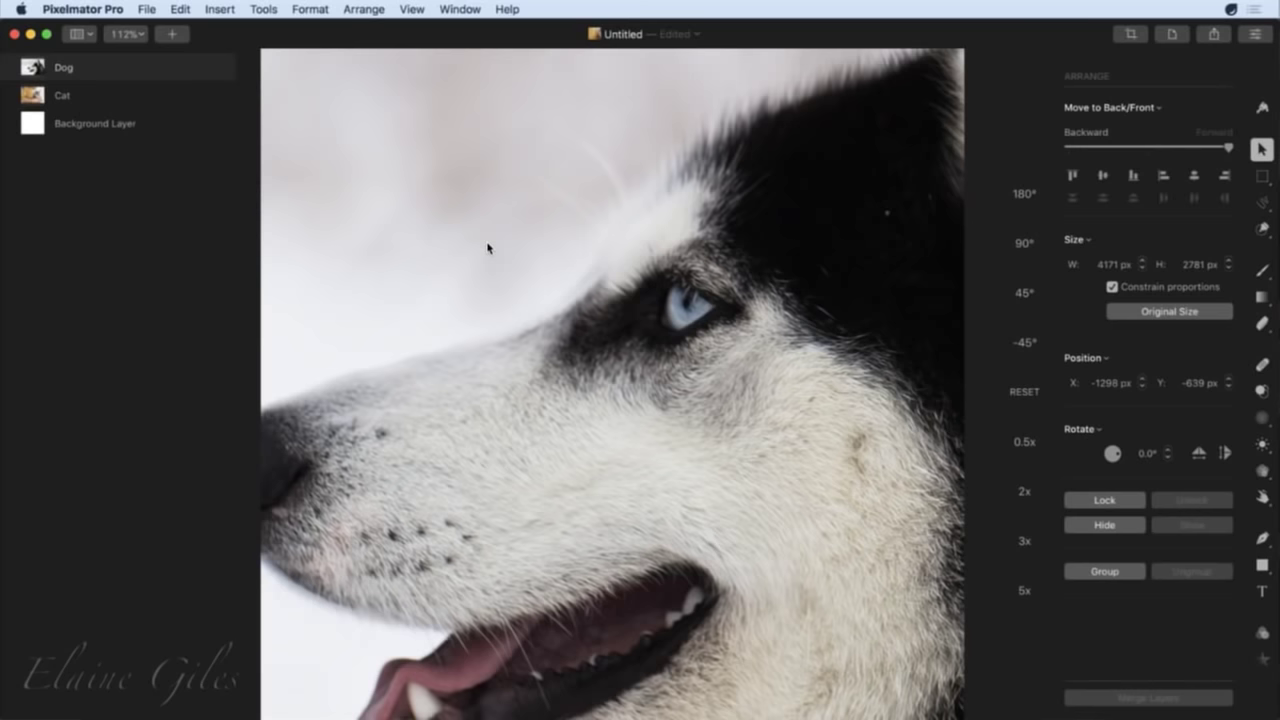
Add car-interior-dashboard-P76V86B.jpg from Finder to the Pixelmator Pro document as a new top layer, and return to the document.
key(super+Tab)
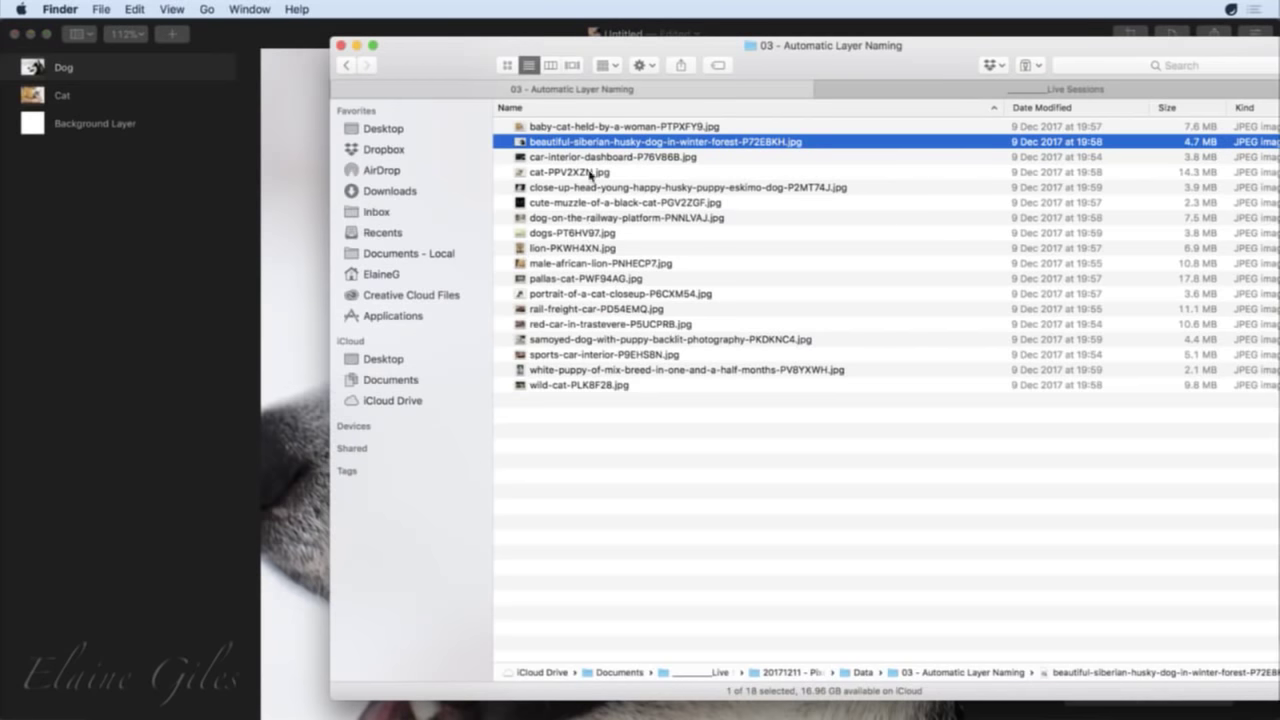
click(587, 158)
drag(581, 160, 109, 60)
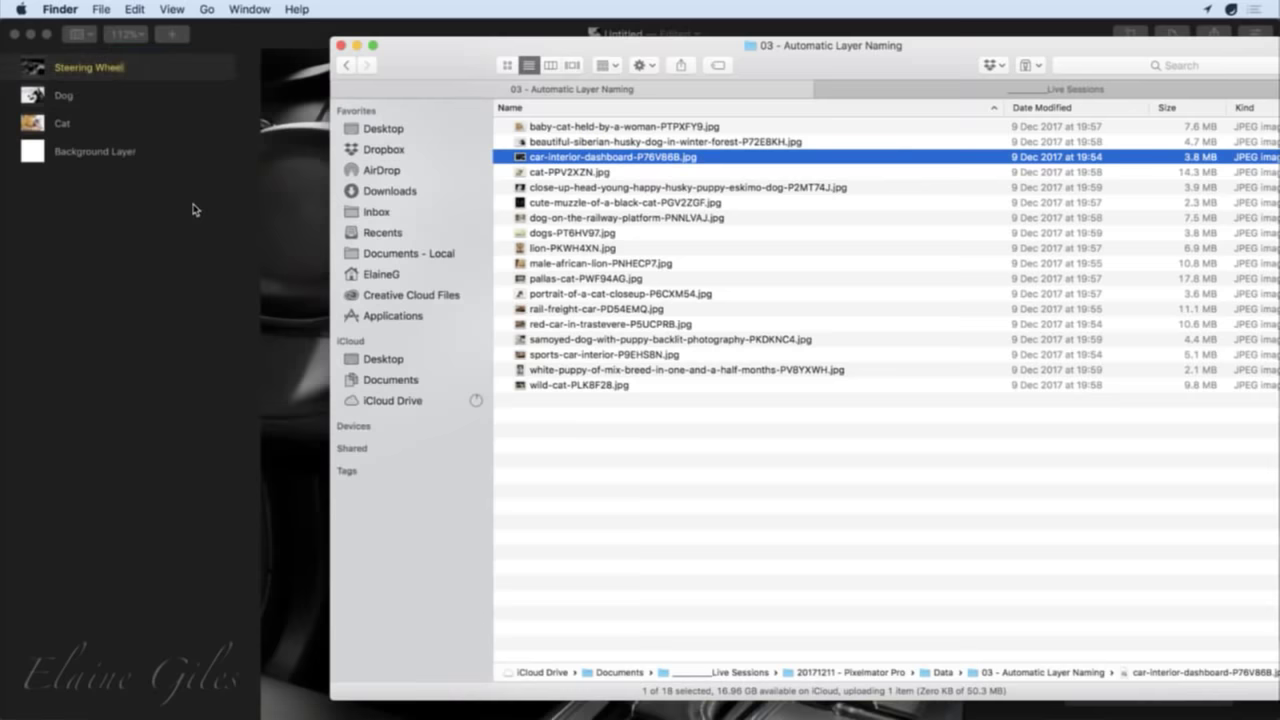
click(195, 210)
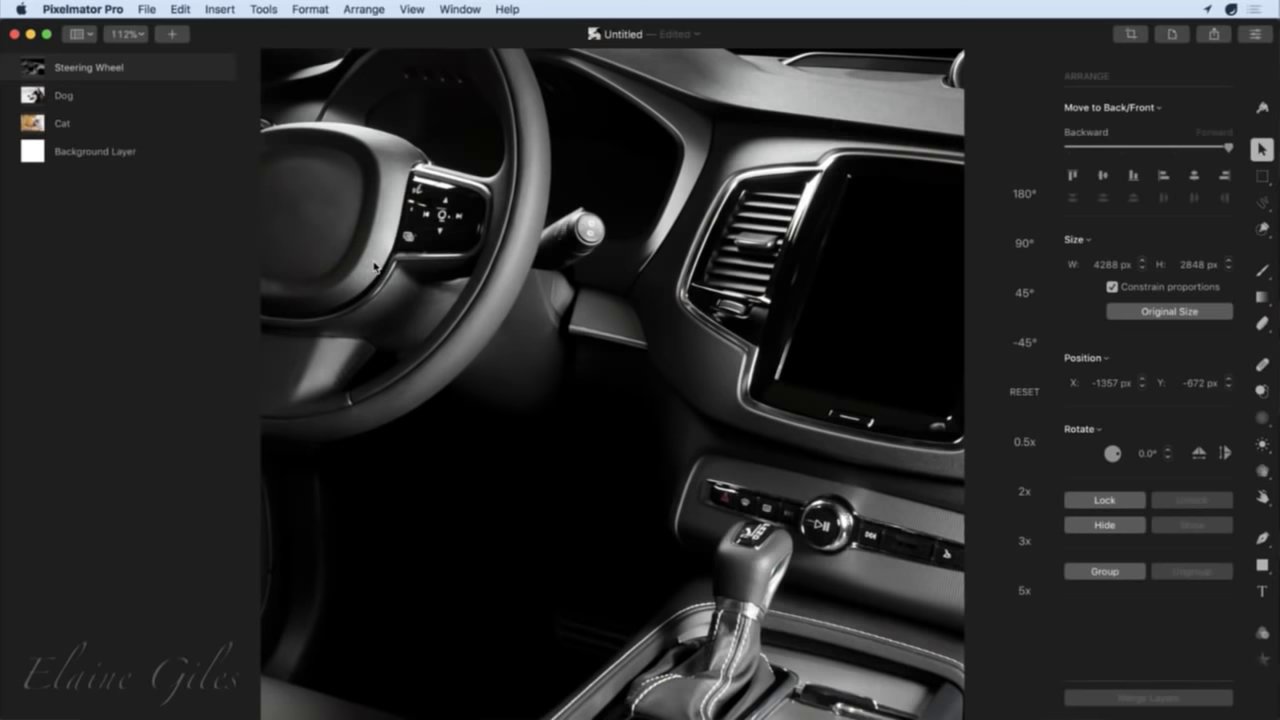
Add all remaining Finder images, from cat-PPV2XZN.jpg to wild-cat-PLK8F28.jpg, to the Pixelmator Pro document as layers above Steering Wheel.
key(super+Tab)
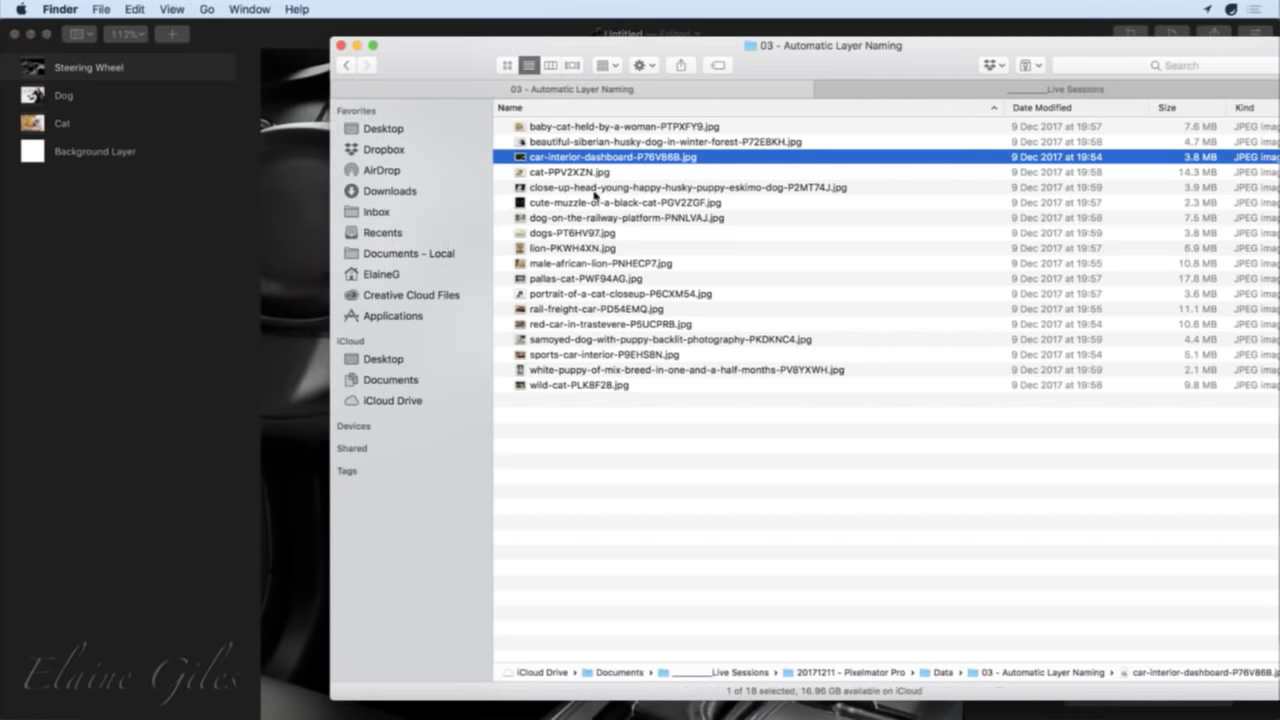
click(626, 172)
shift+click(573, 387)
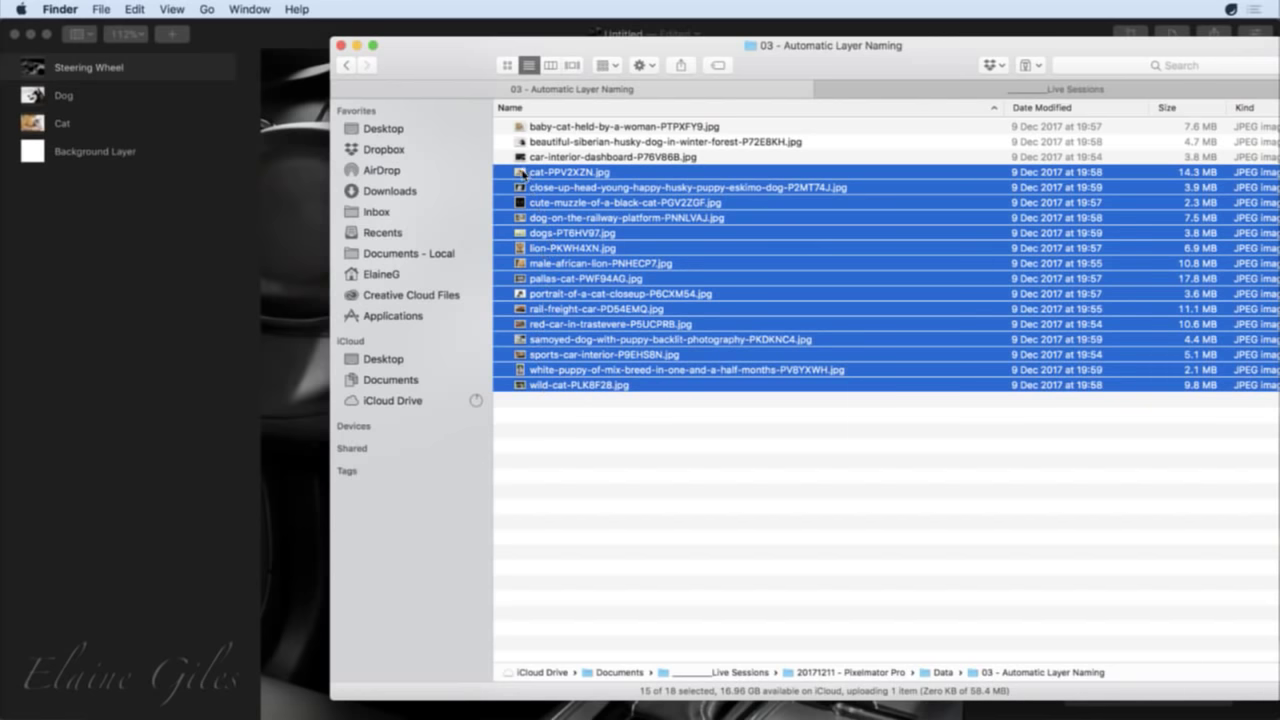
drag(526, 174, 36, 62)
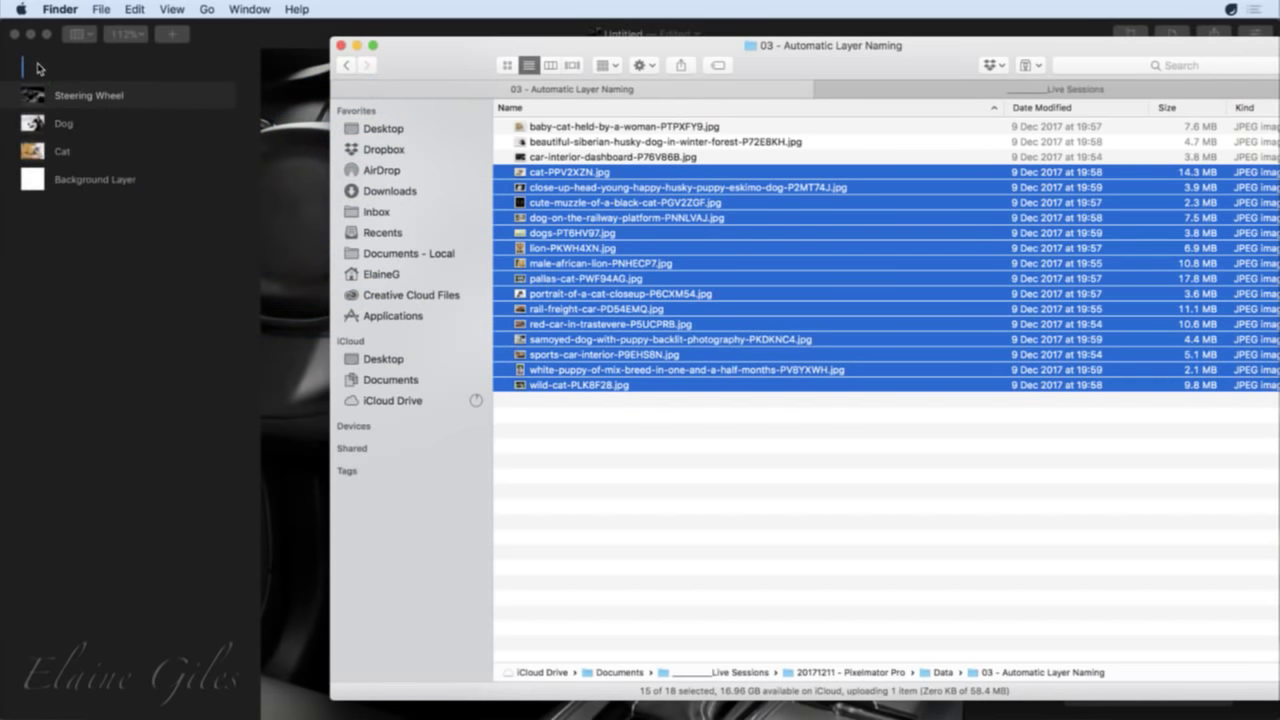
click(267, 30)
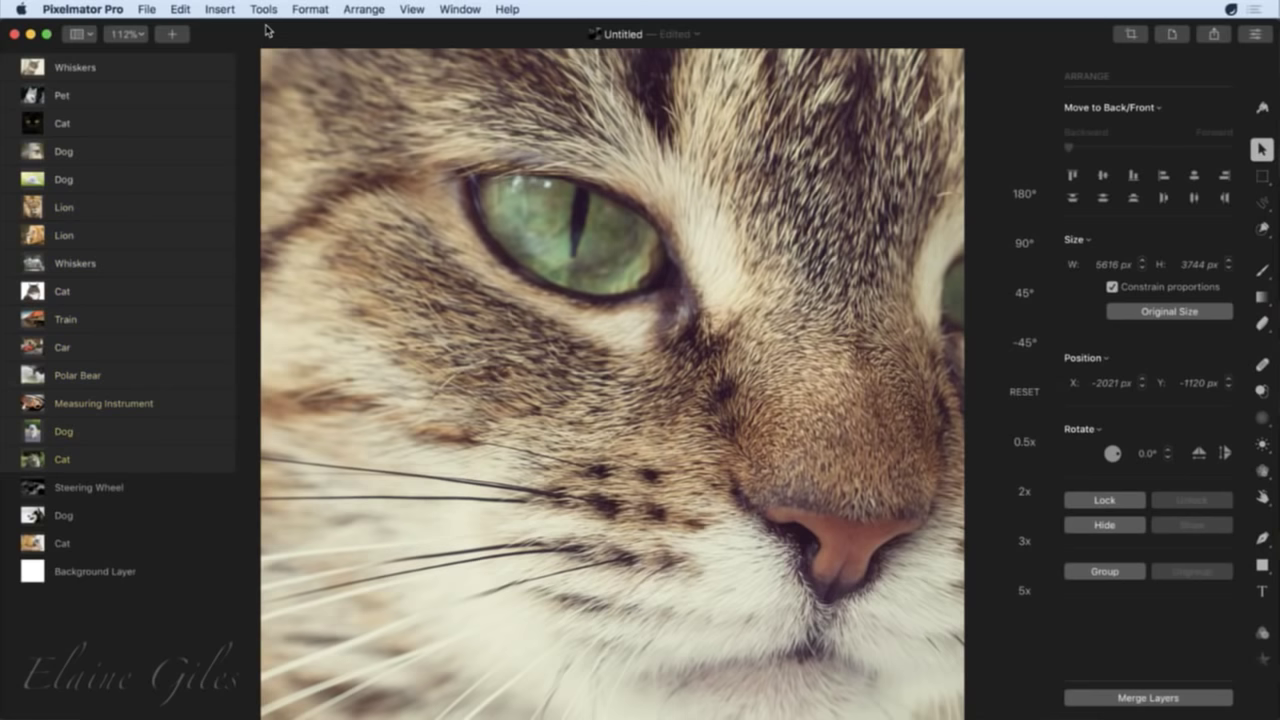
Hide the topmost Whiskers layer and rename the Pet layer beneath it with the suggested name Dog.
click(135, 75)
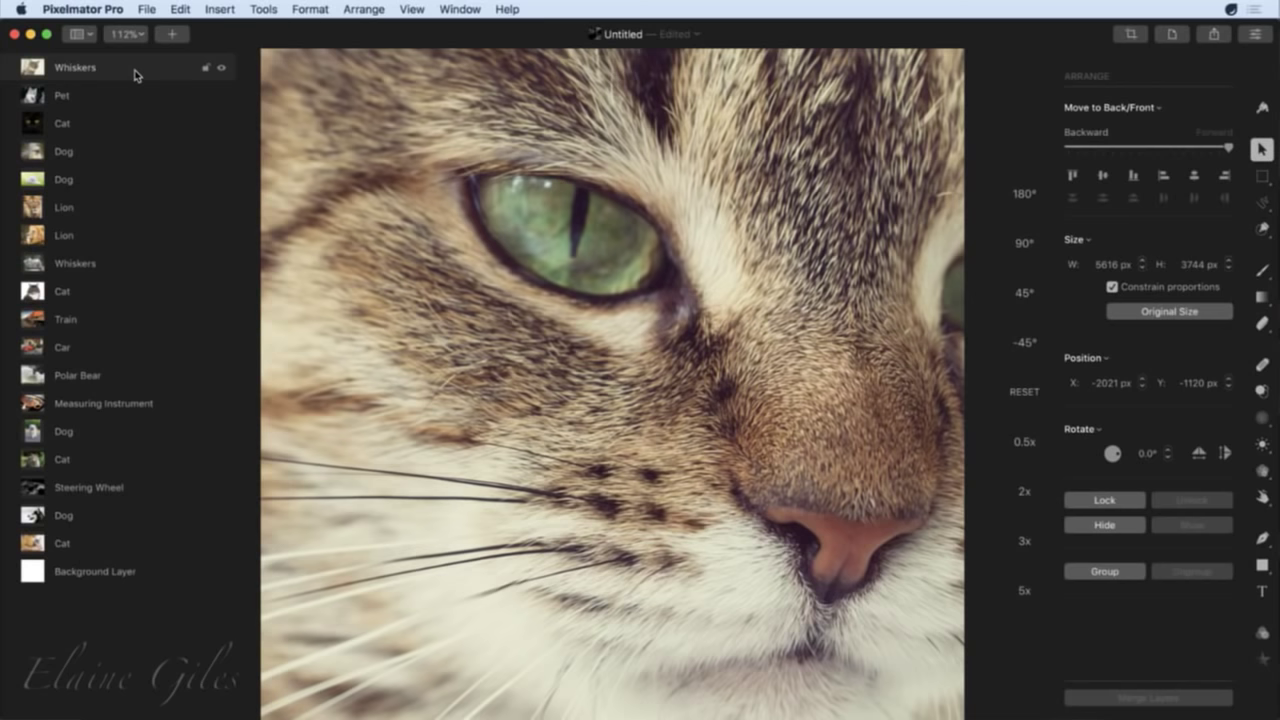
click(112, 103)
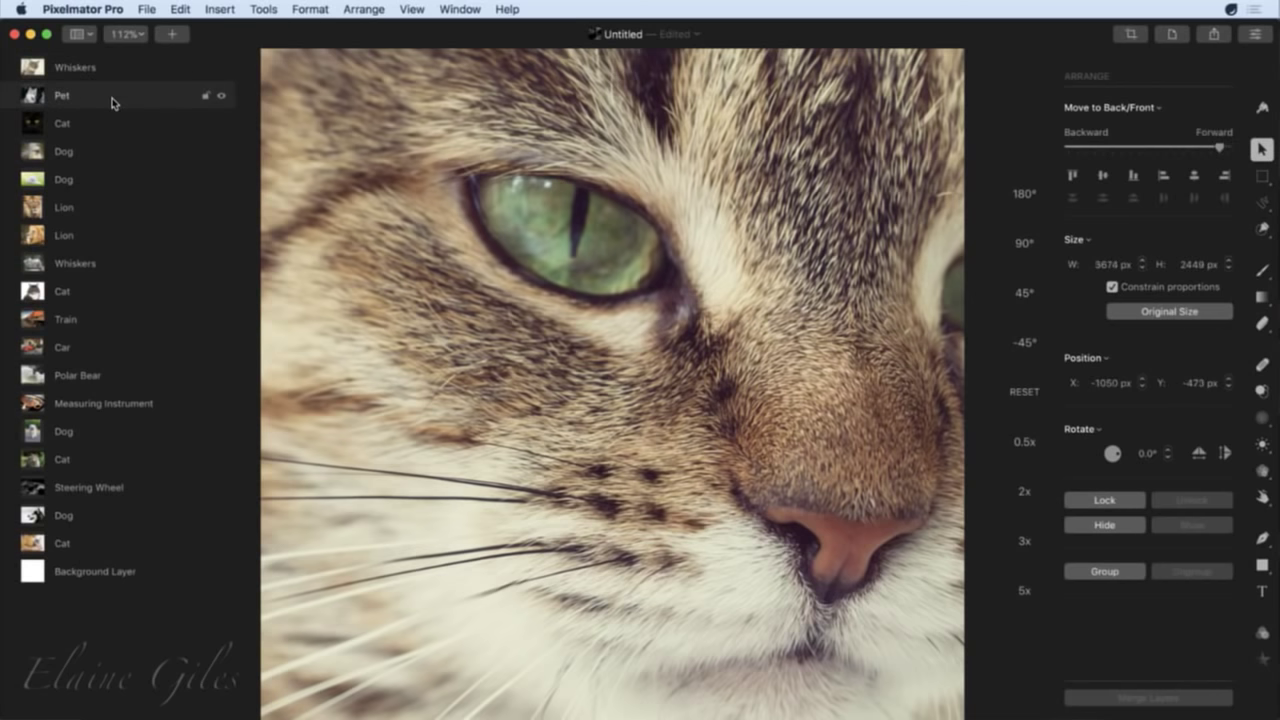
click(222, 68)
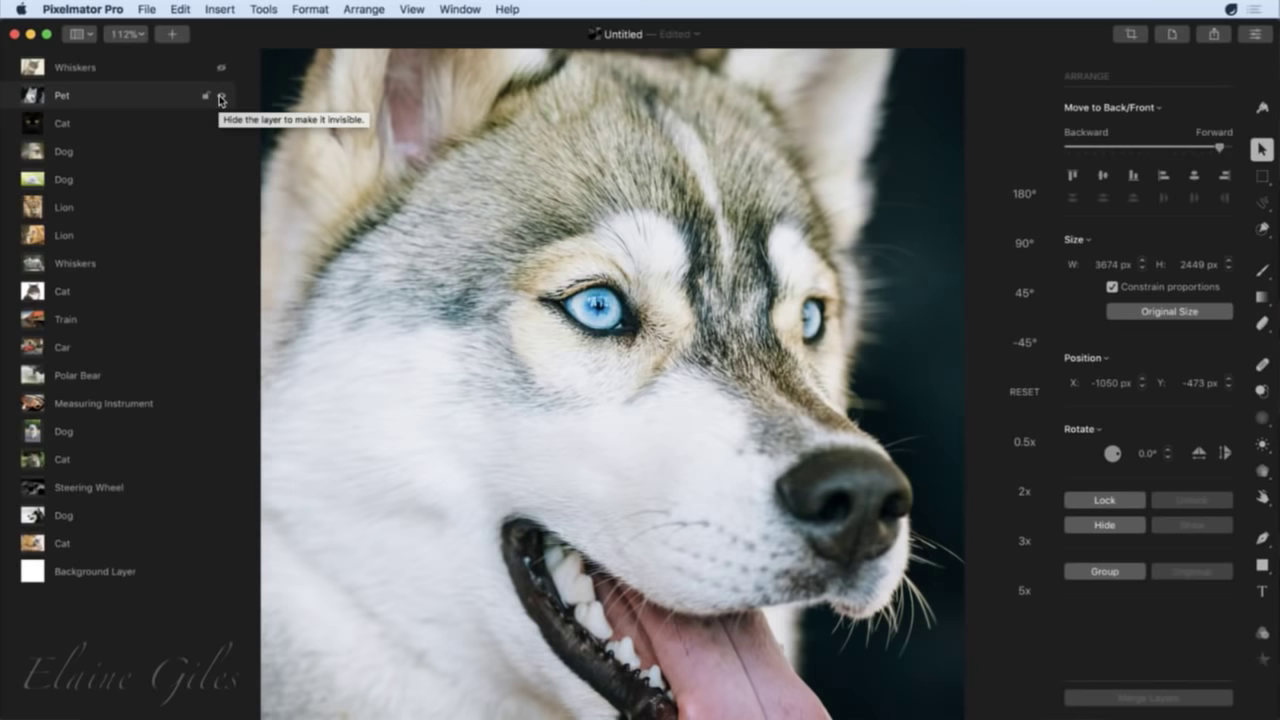
right_click(104, 97)
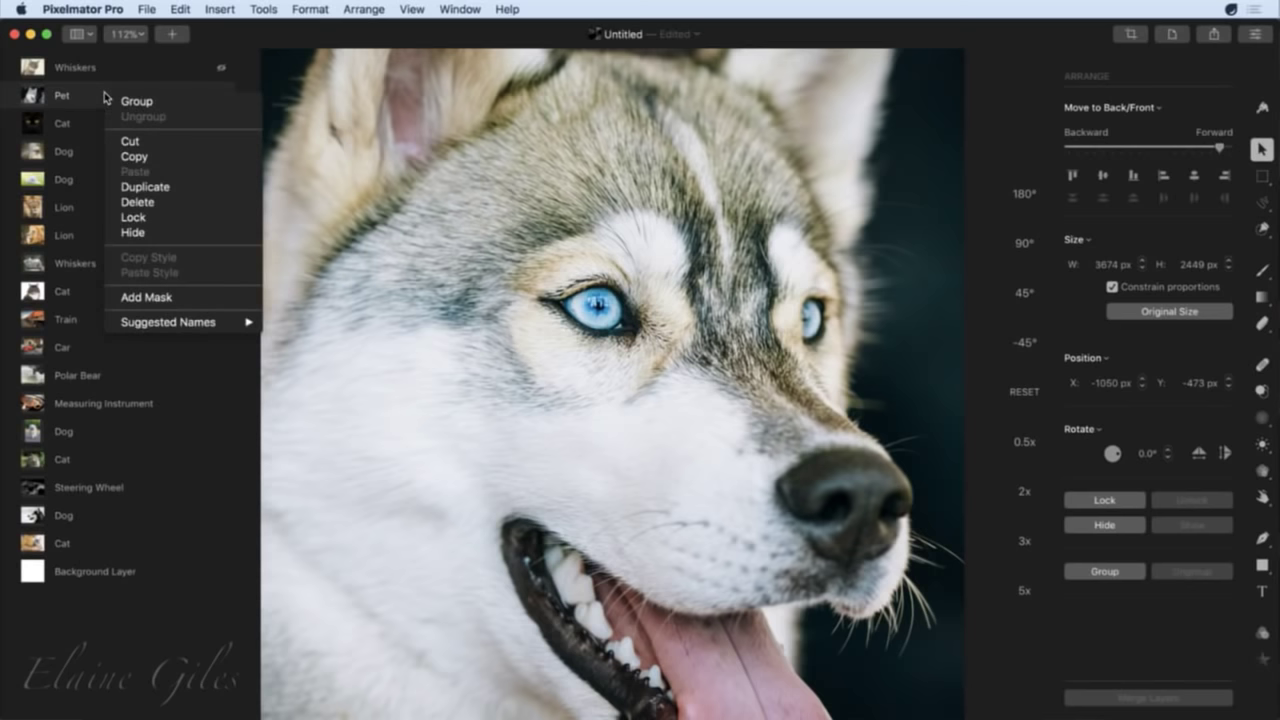
mouse_move(194, 326)
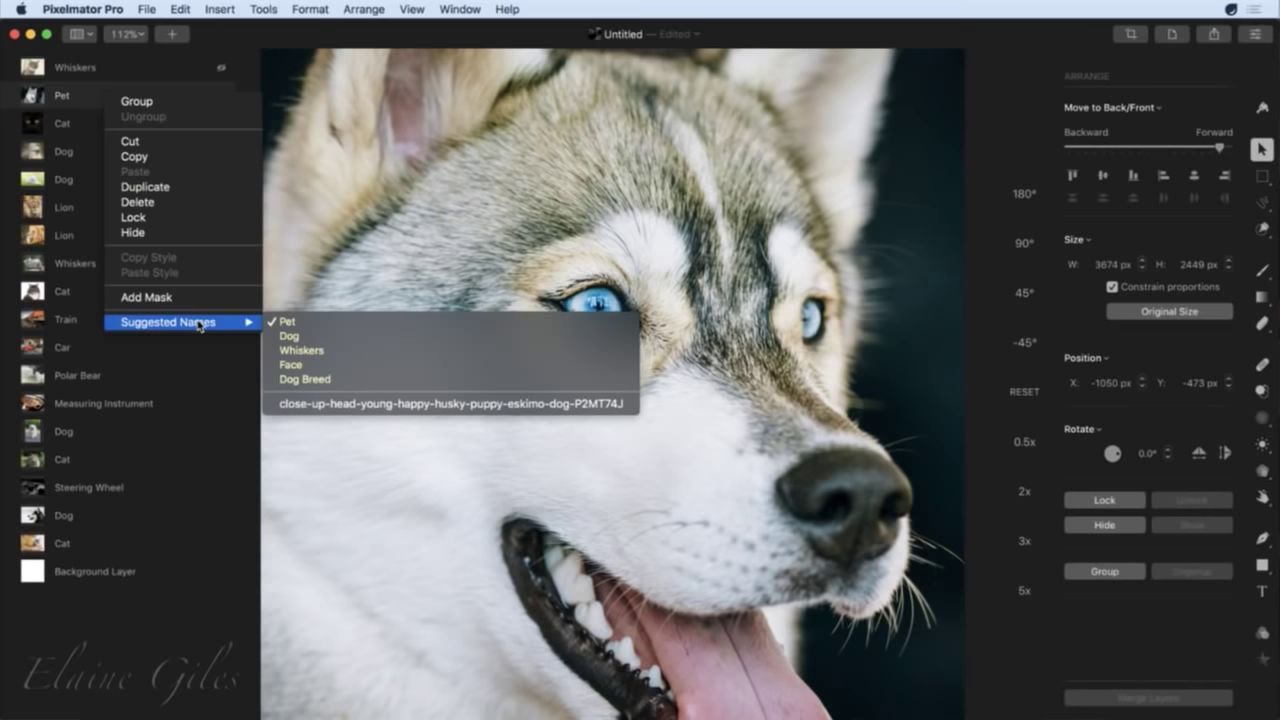
click(292, 338)
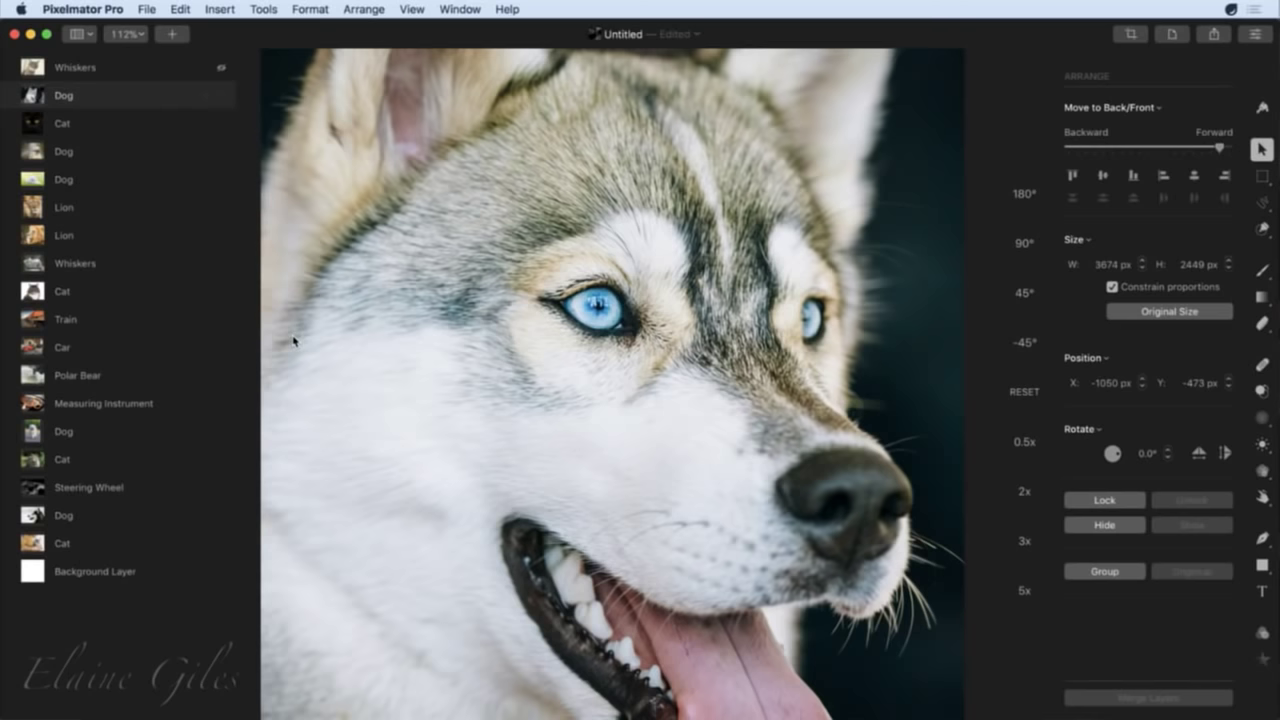
Hide the husky Dog layer and the black Cat layer, and move the labrador photo to about X -2648 px, Y -771 px.
click(222, 96)
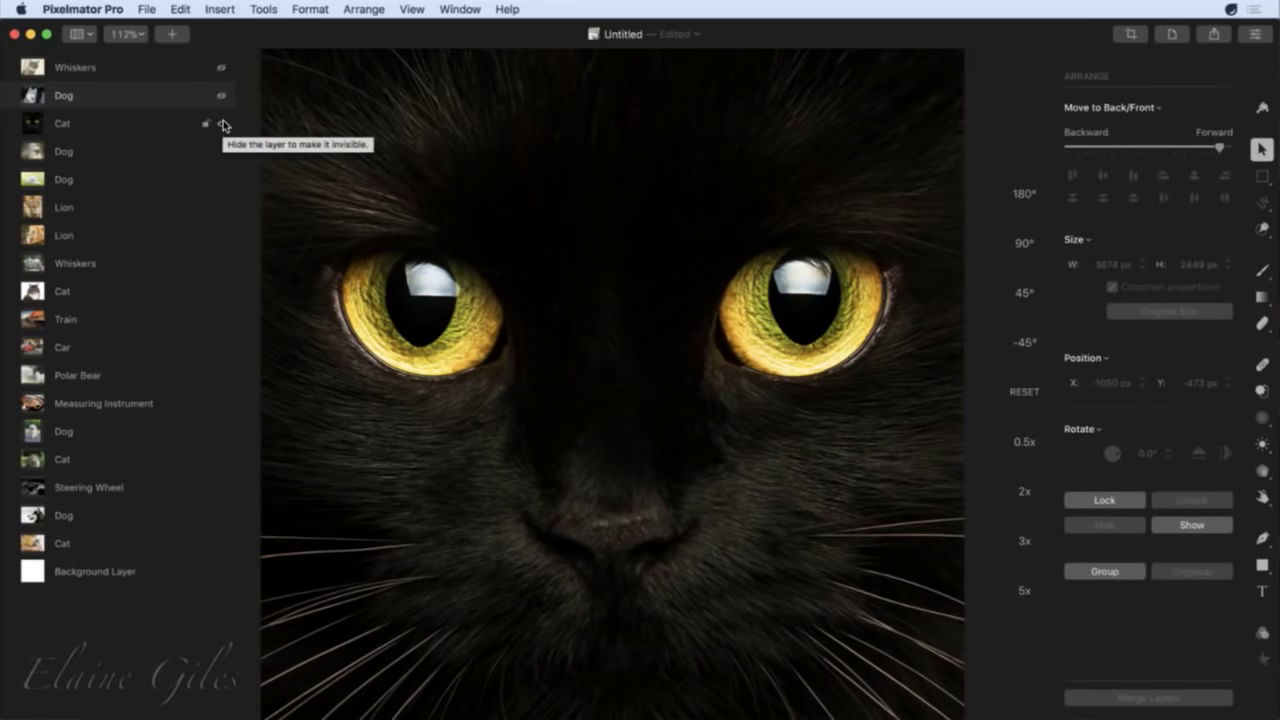
click(222, 125)
click(134, 157)
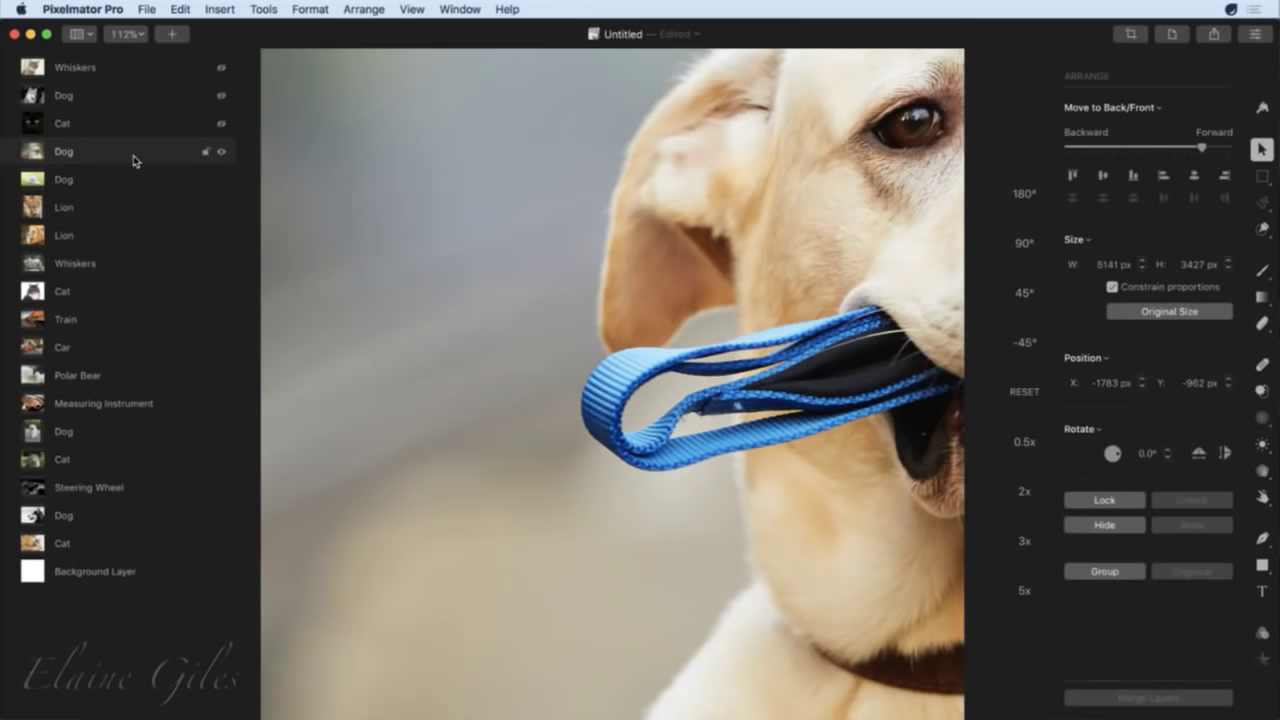
drag(750, 256, 383, 334)
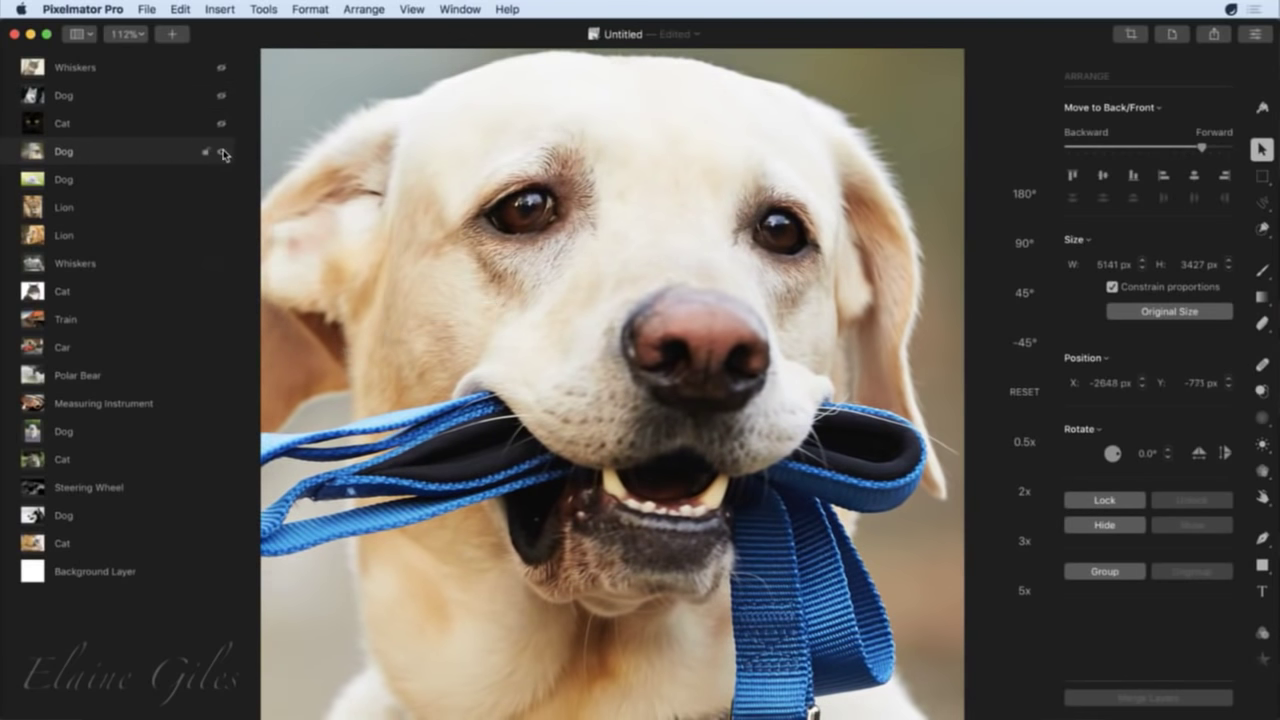
Hide the labrador layer and move the photo of the white dog with its puppy to about X -919 px, Y -435 px.
click(222, 152)
click(136, 182)
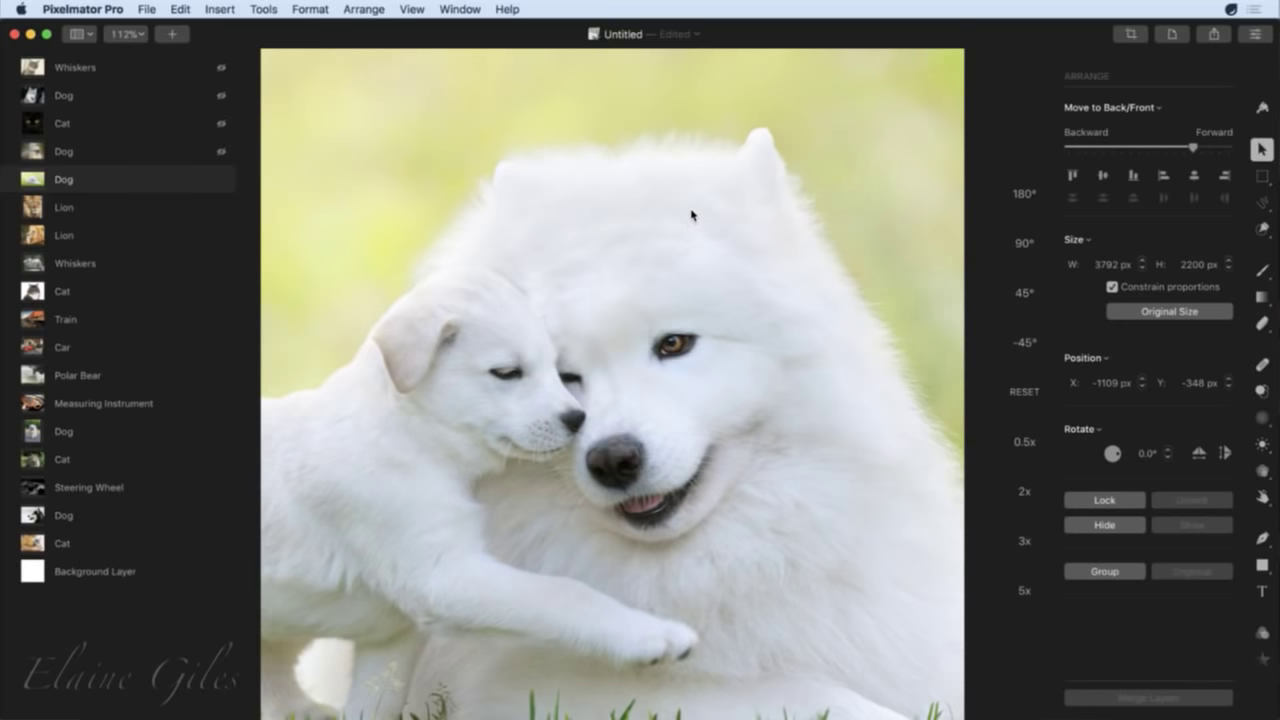
drag(726, 206, 838, 139)
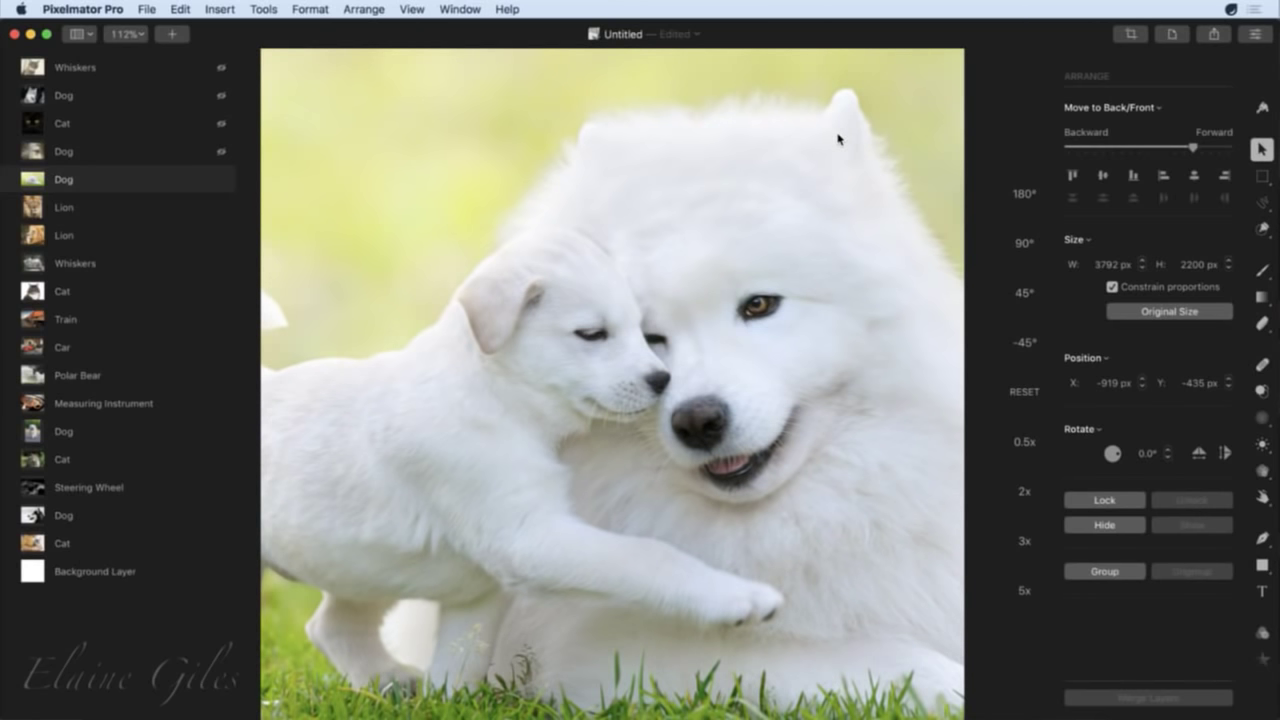
Hide the Dog layer with the white dog and puppy and the upper Lion layer, and select the lower Lion layer.
click(223, 183)
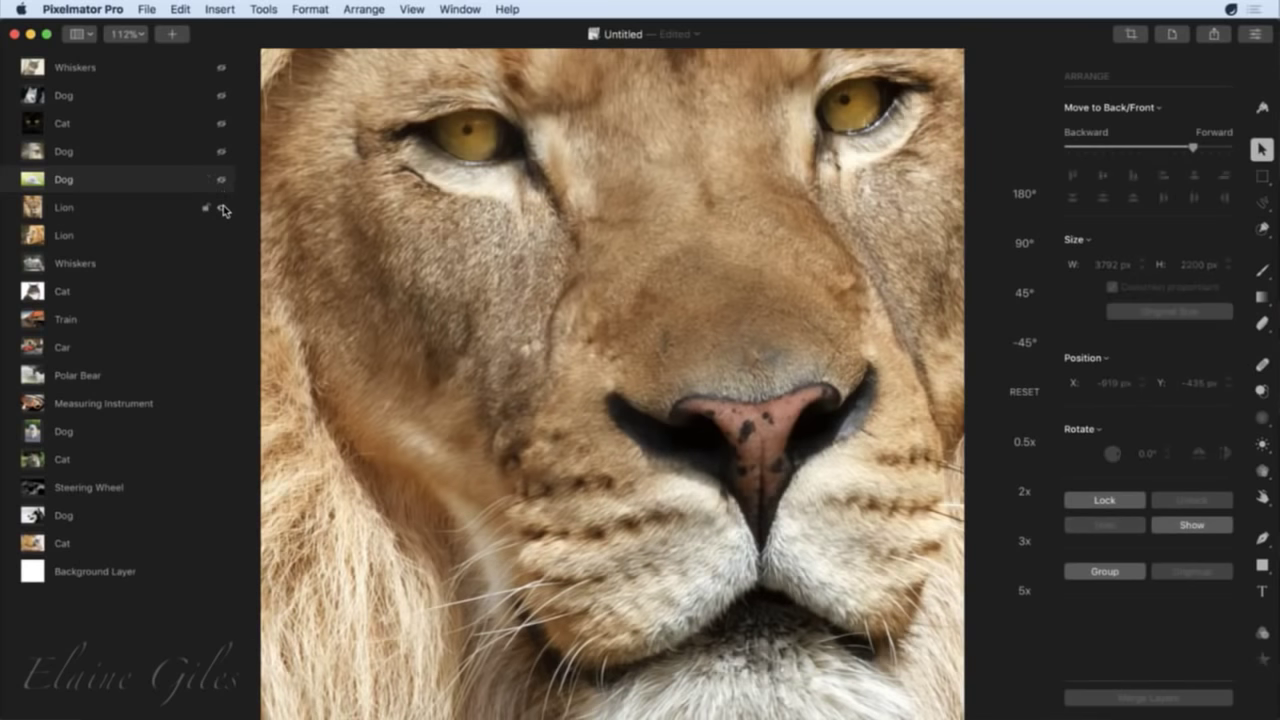
click(222, 208)
click(120, 212)
click(126, 230)
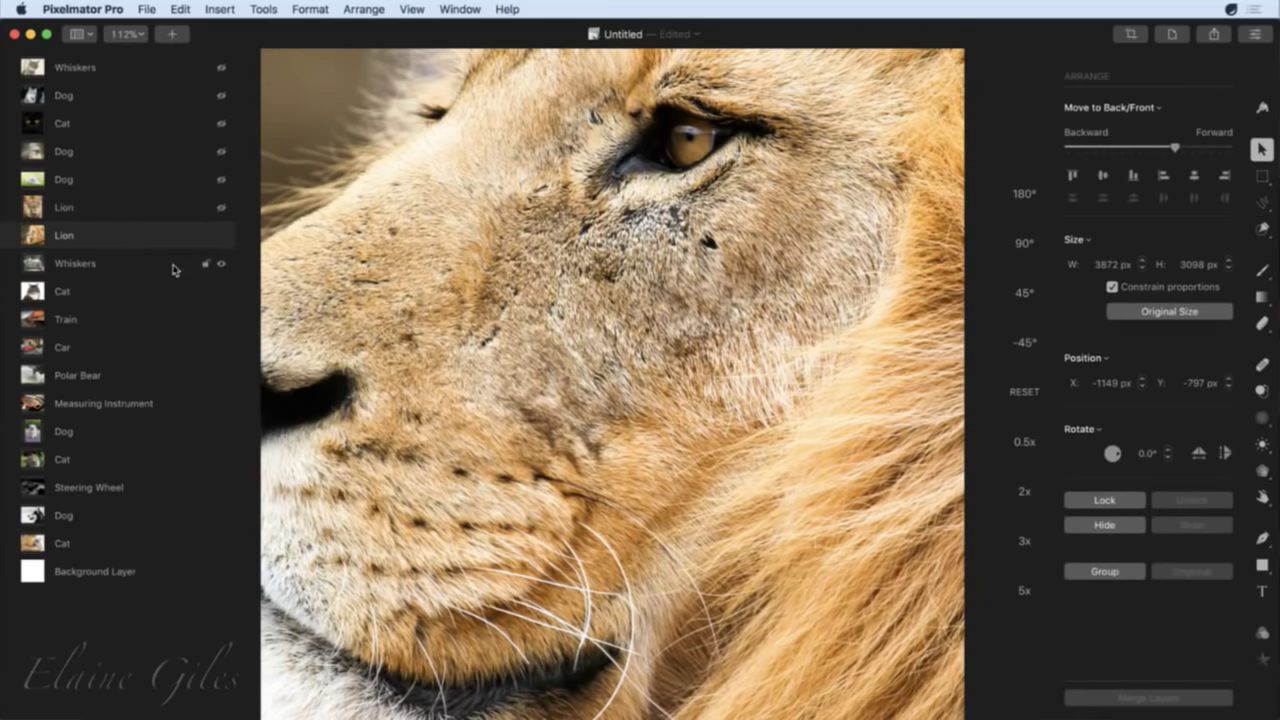
Hide the lower Lion layer and move the Pallas cat photo on the Whiskers layer to about X -839 px, Y -882 px.
click(140, 264)
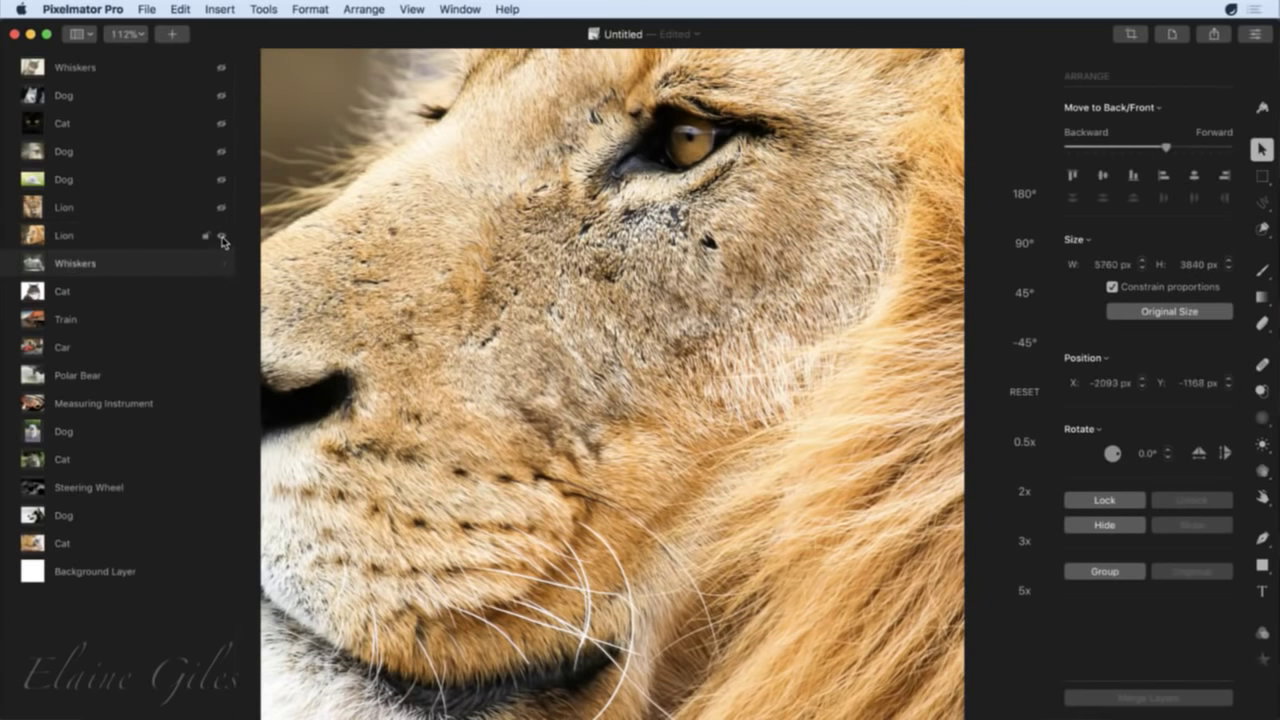
click(222, 238)
drag(366, 254, 840, 400)
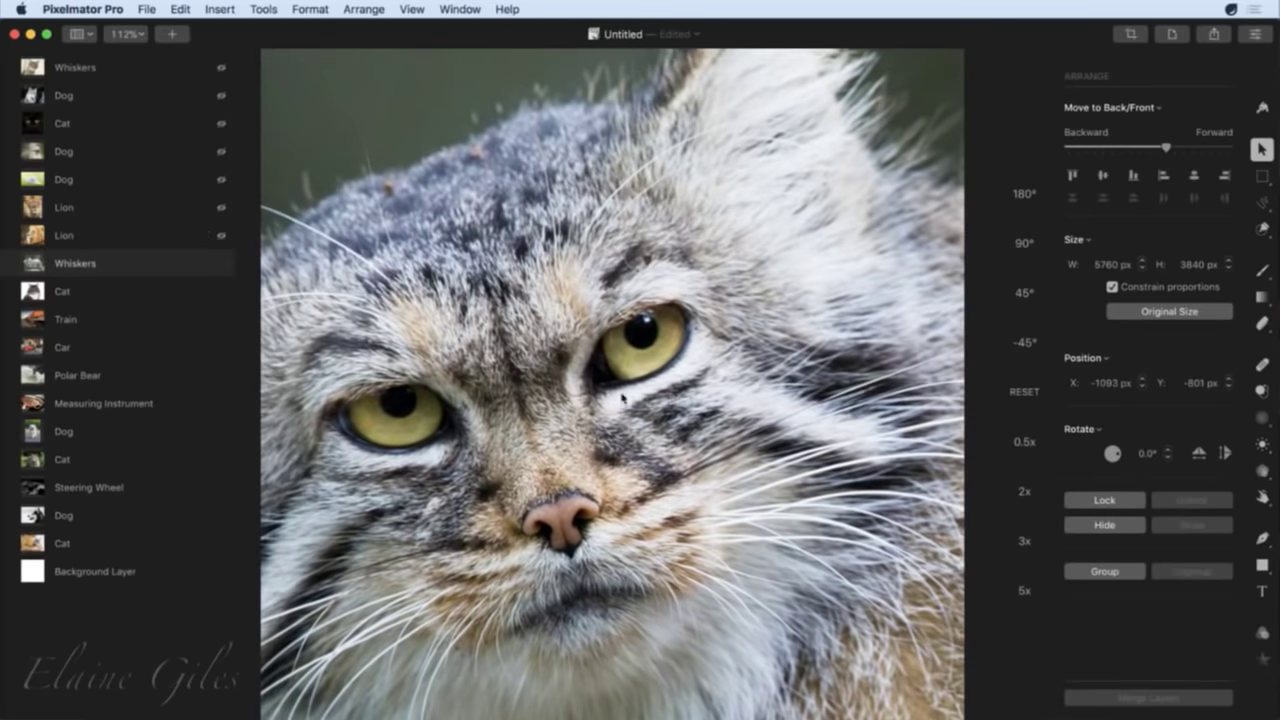
drag(624, 400, 717, 360)
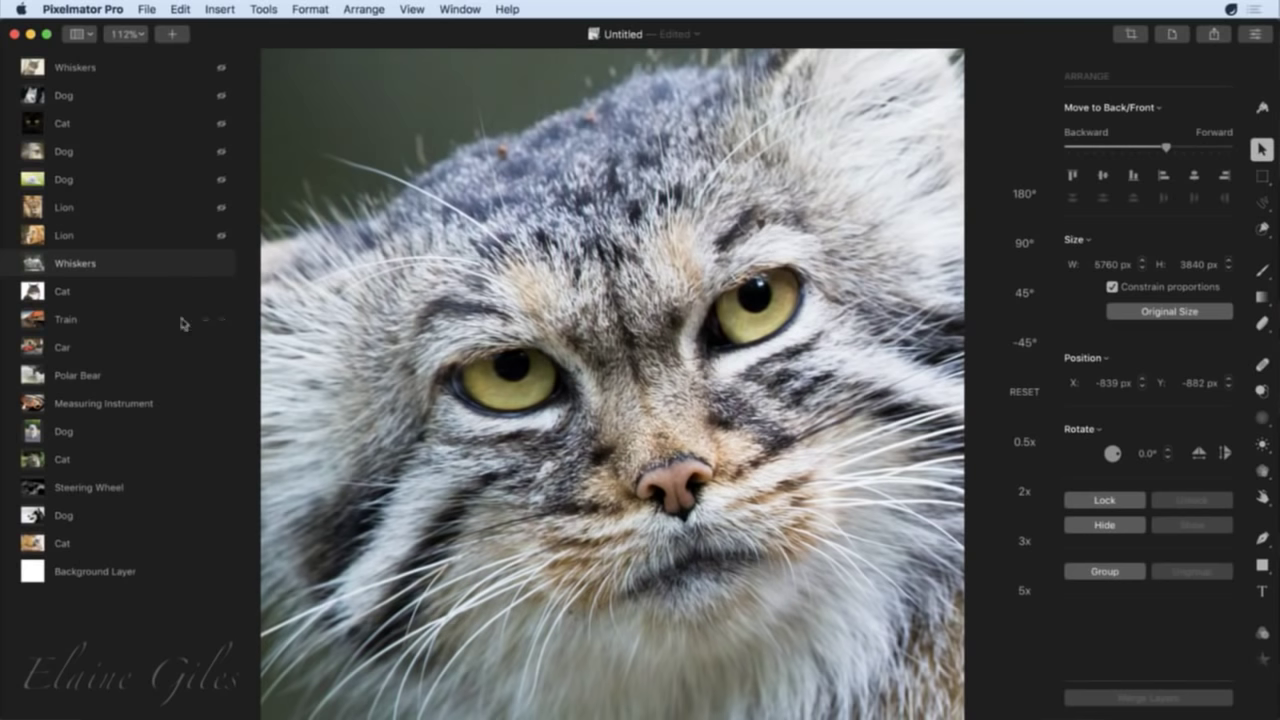
Rename the Pallas cat layer with the suggested name Cat and move its photo to about X -685 px, Y -795 px.
right_click(117, 259)
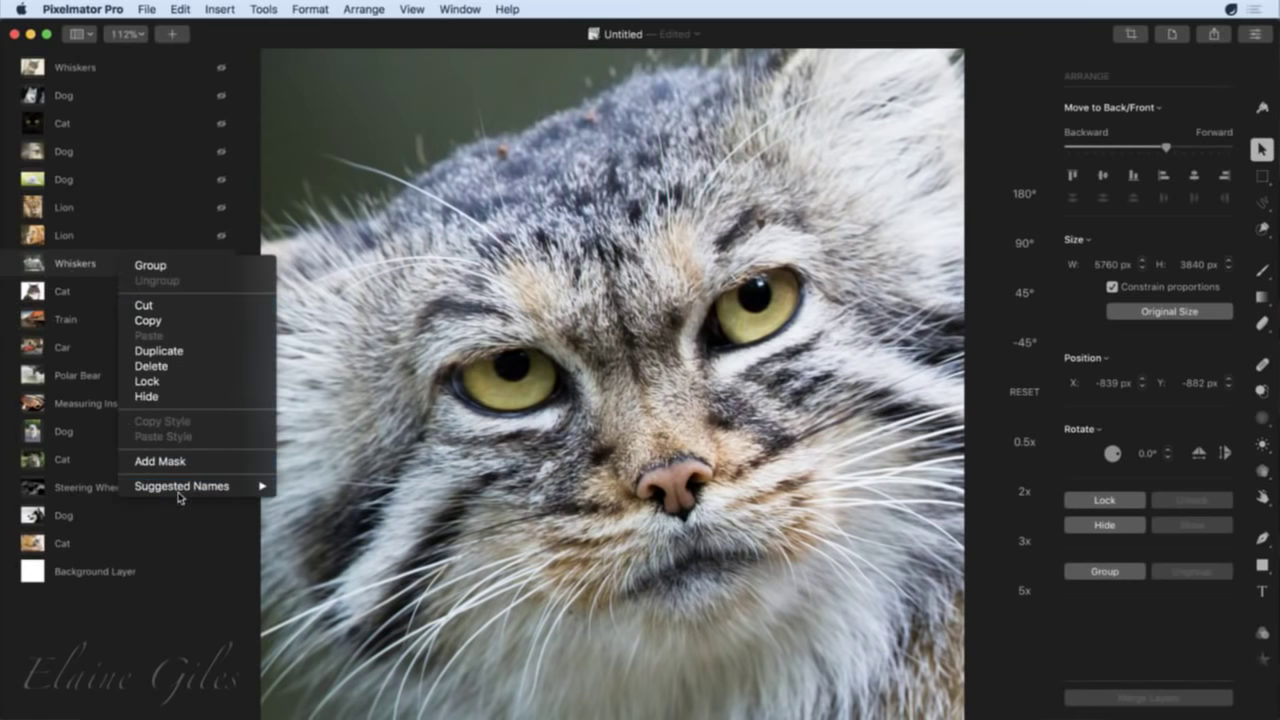
mouse_move(182, 490)
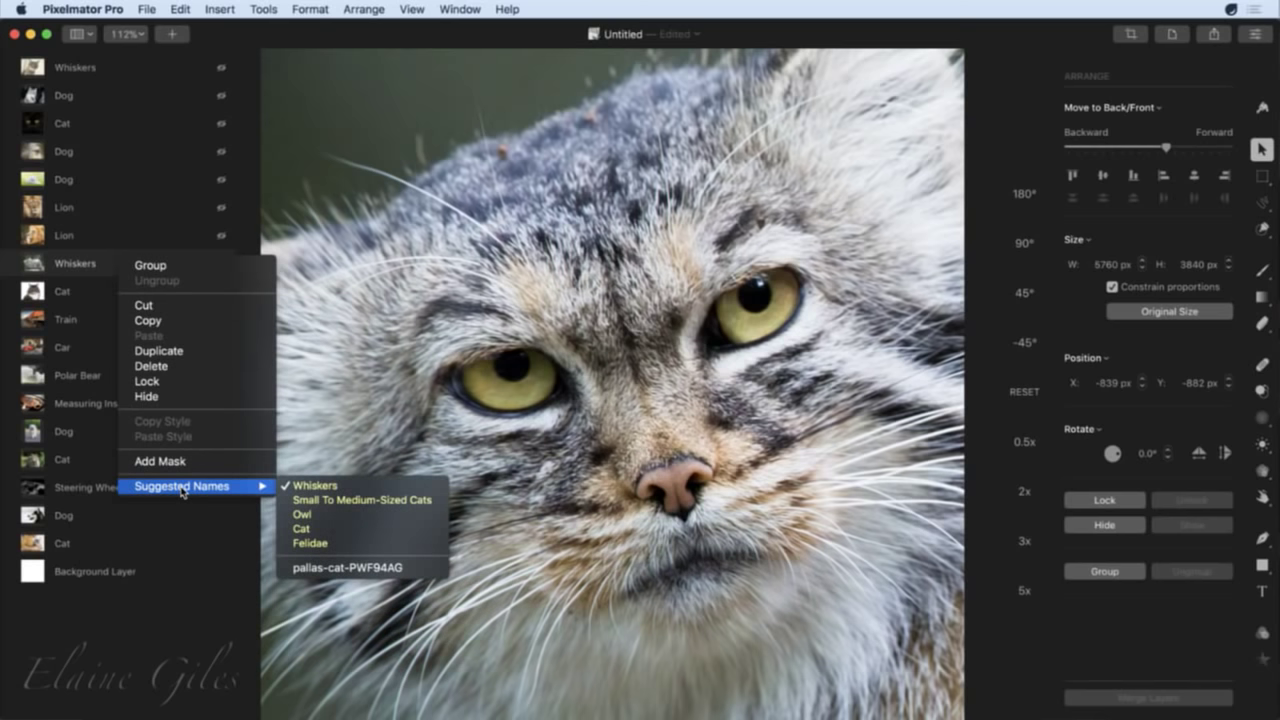
click(303, 528)
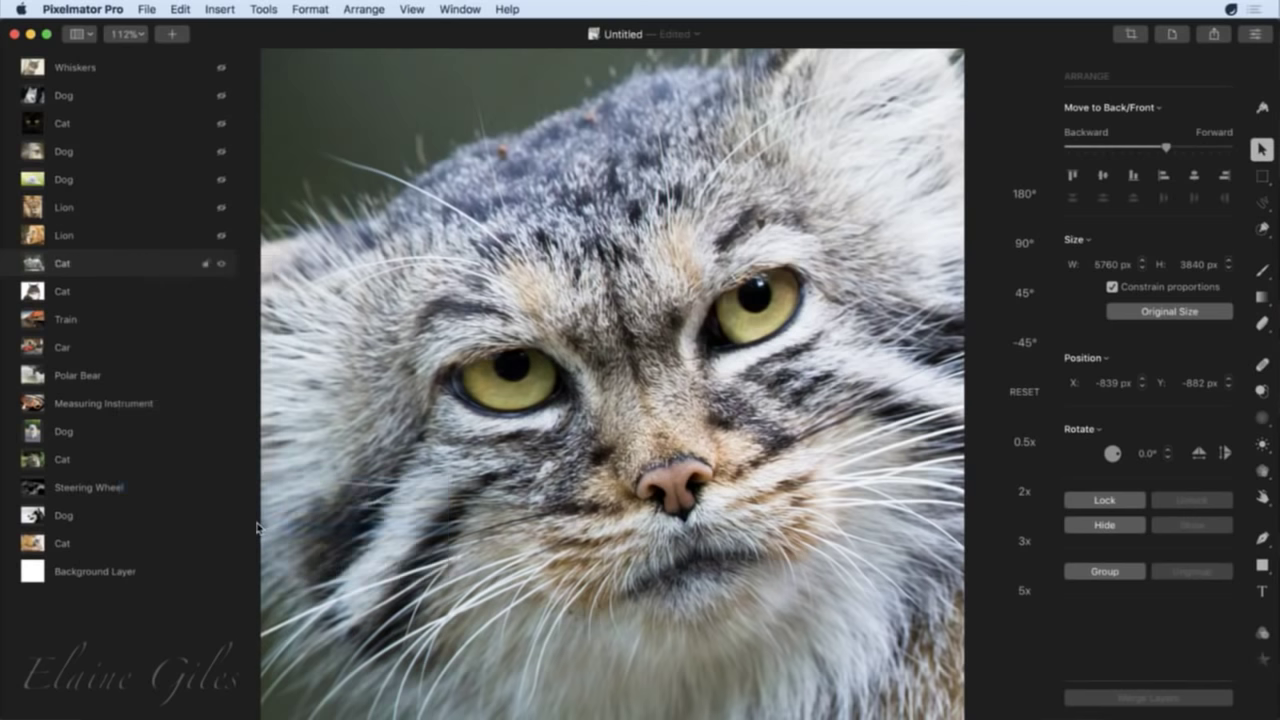
drag(455, 409, 527, 430)
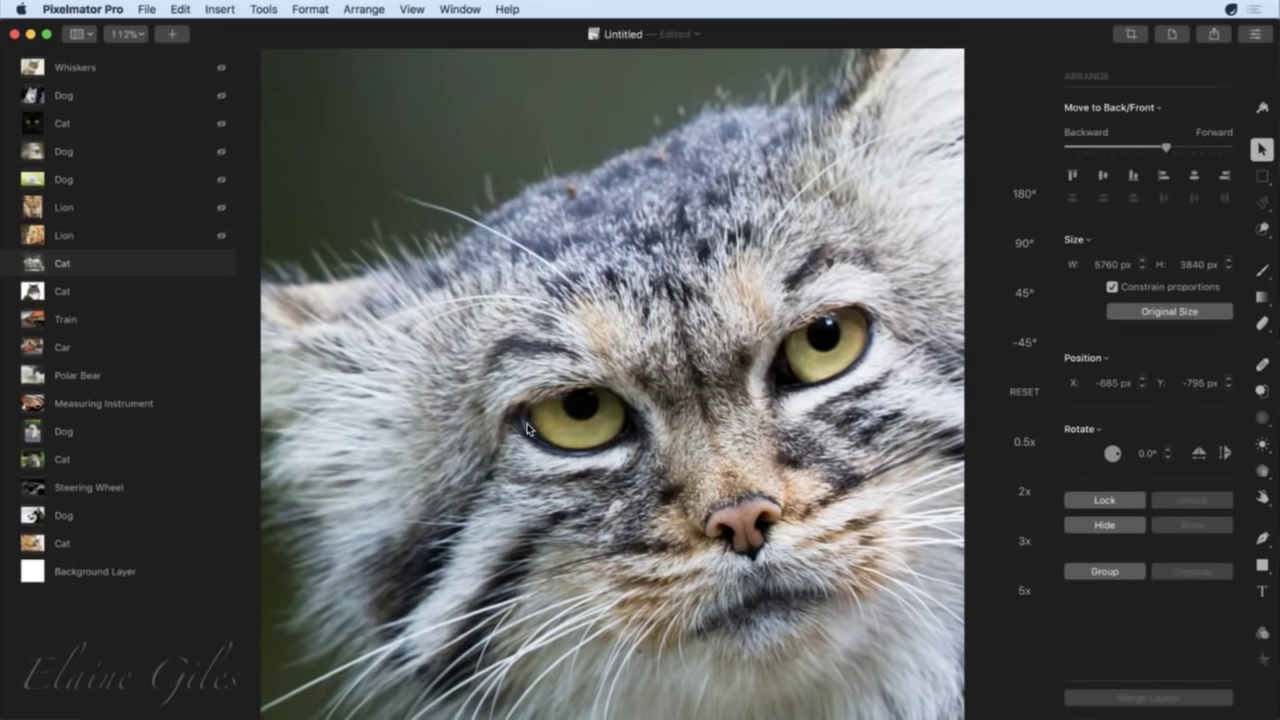
Hide the two Cat layers directly above Train and move the train photo to about X -1769 px, Y -1198 px.
click(221, 264)
click(155, 292)
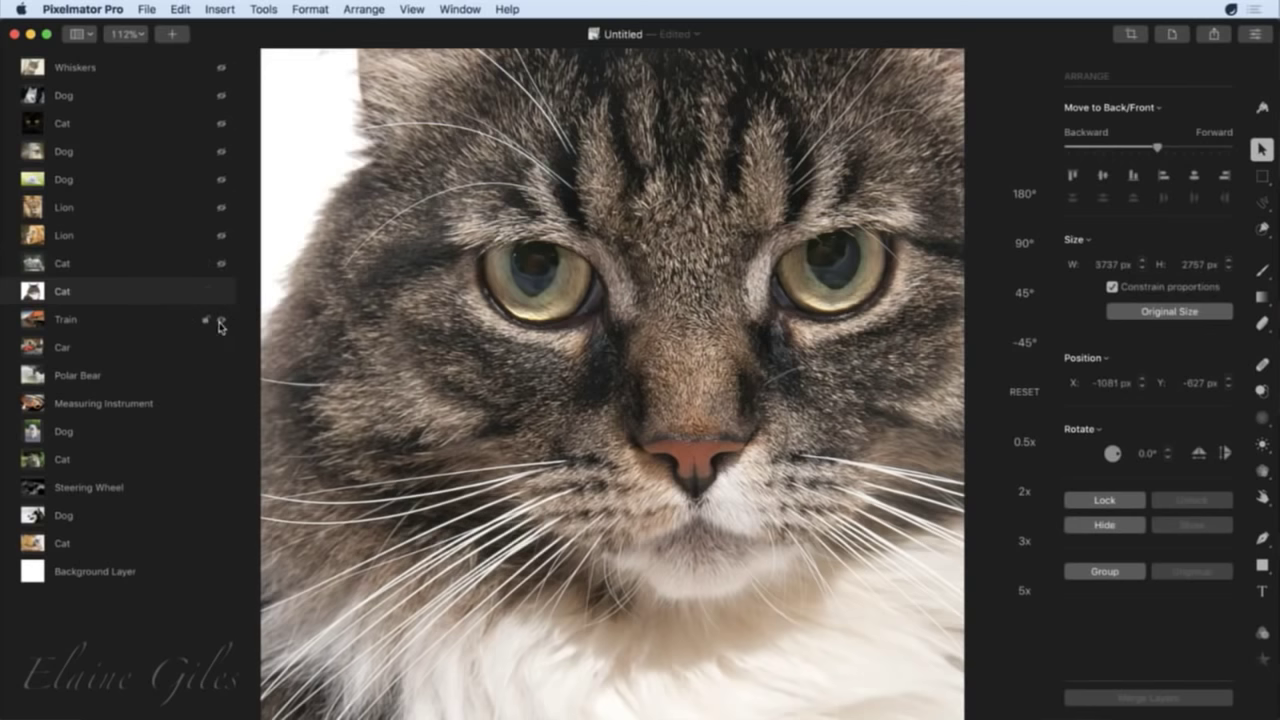
click(205, 321)
click(221, 291)
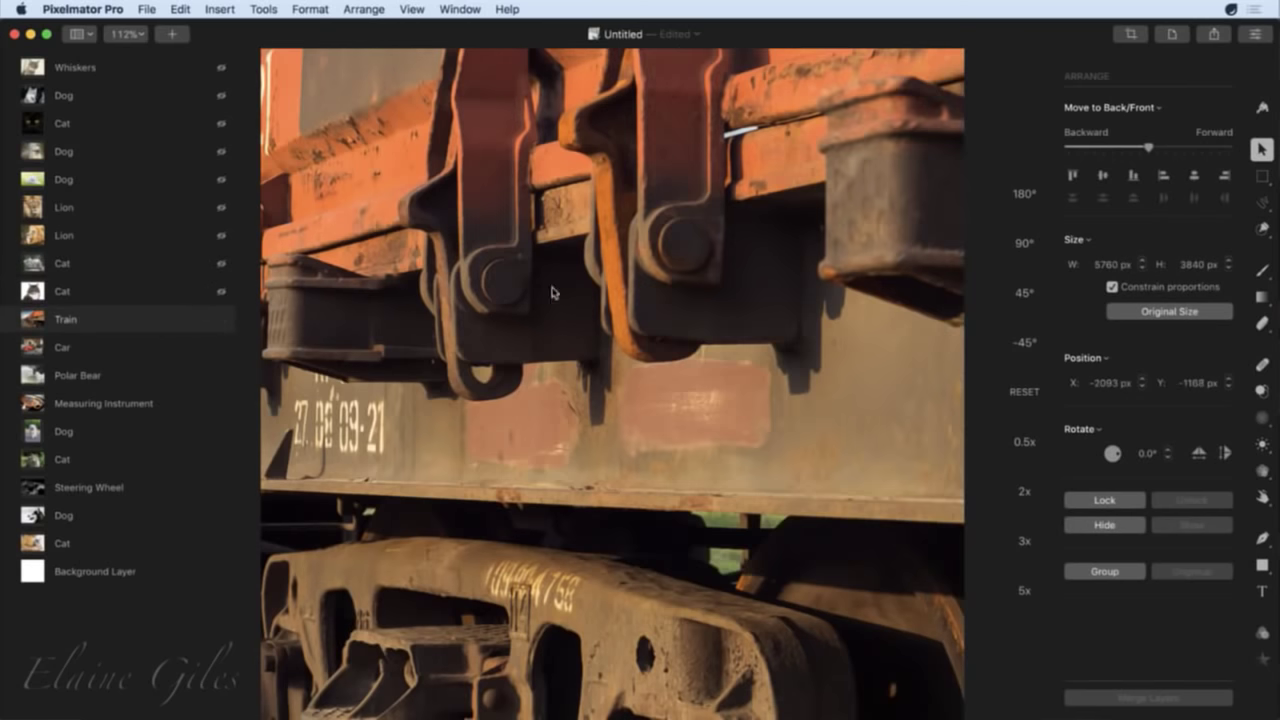
drag(551, 289, 1170, 315)
drag(590, 510, 377, 322)
drag(762, 371, 537, 420)
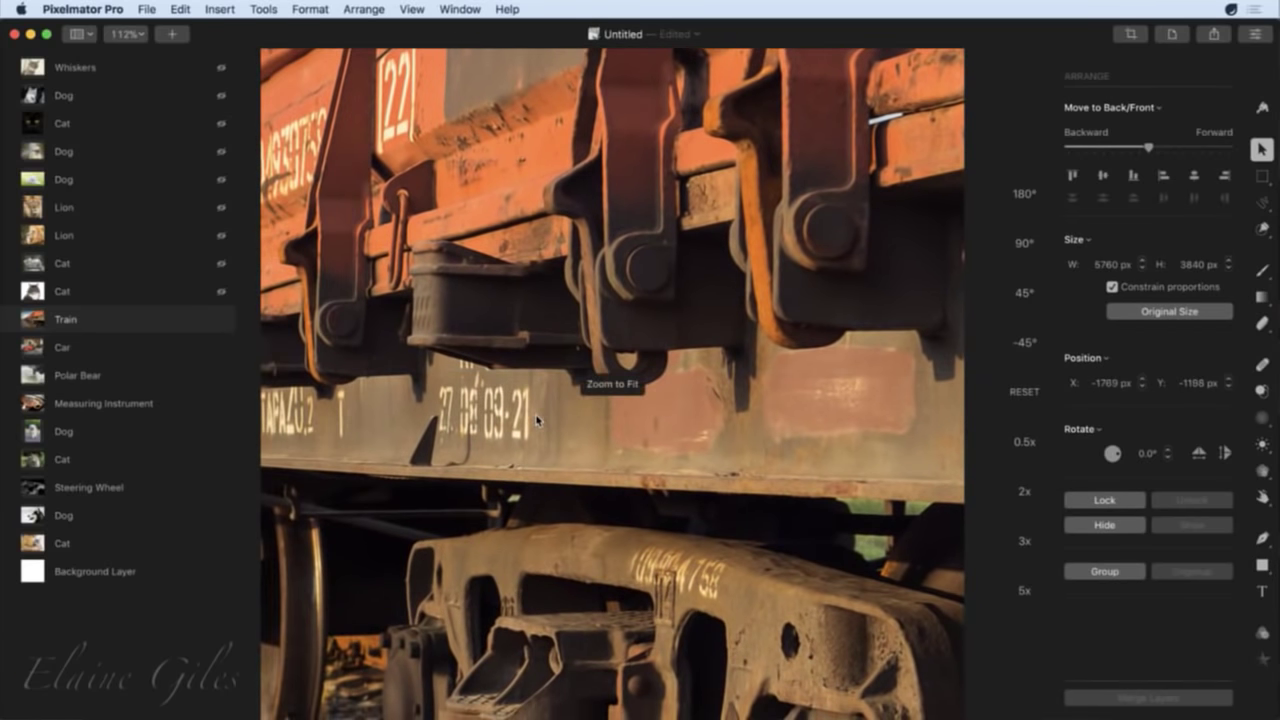
Hide the Train layer and move the red car photo to about X -260 px, Y -880 px.
click(221, 322)
click(180, 347)
drag(514, 351, 992, 260)
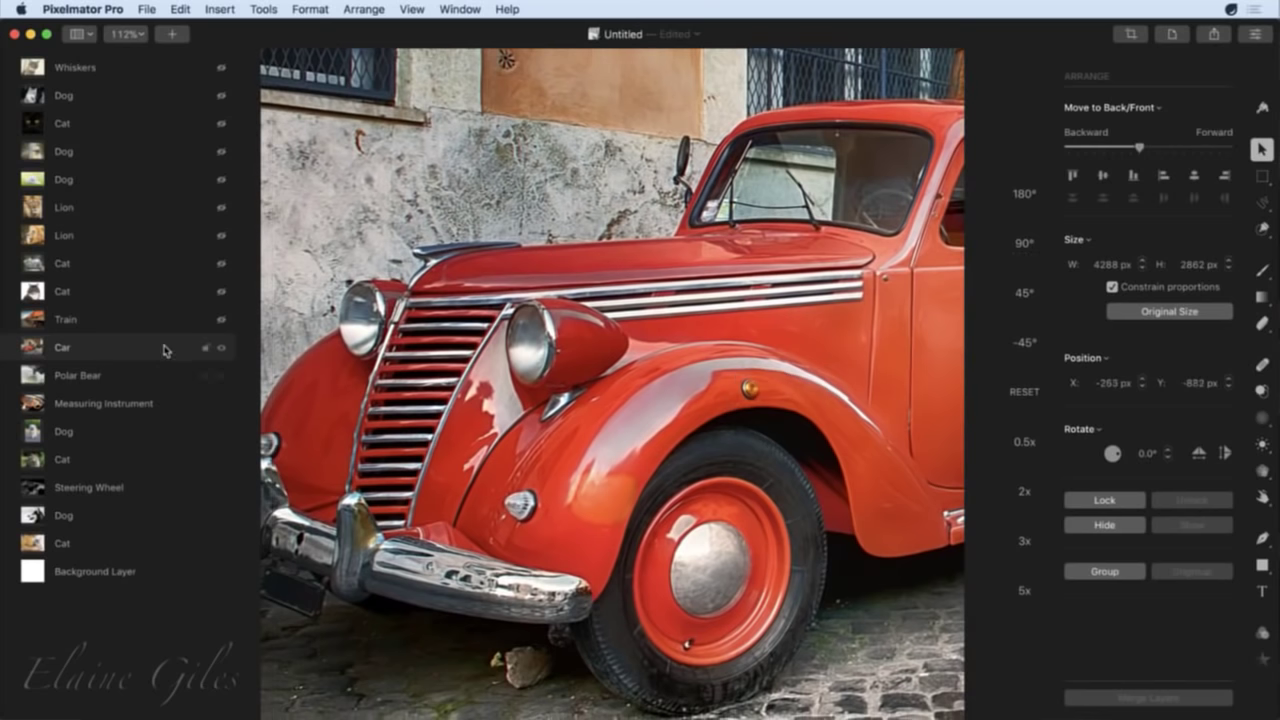
Hide the Car layer and move the photo on the Polar Bear layer to about X -651 px, Y -412 px.
click(222, 350)
click(143, 375)
drag(578, 338, 729, 470)
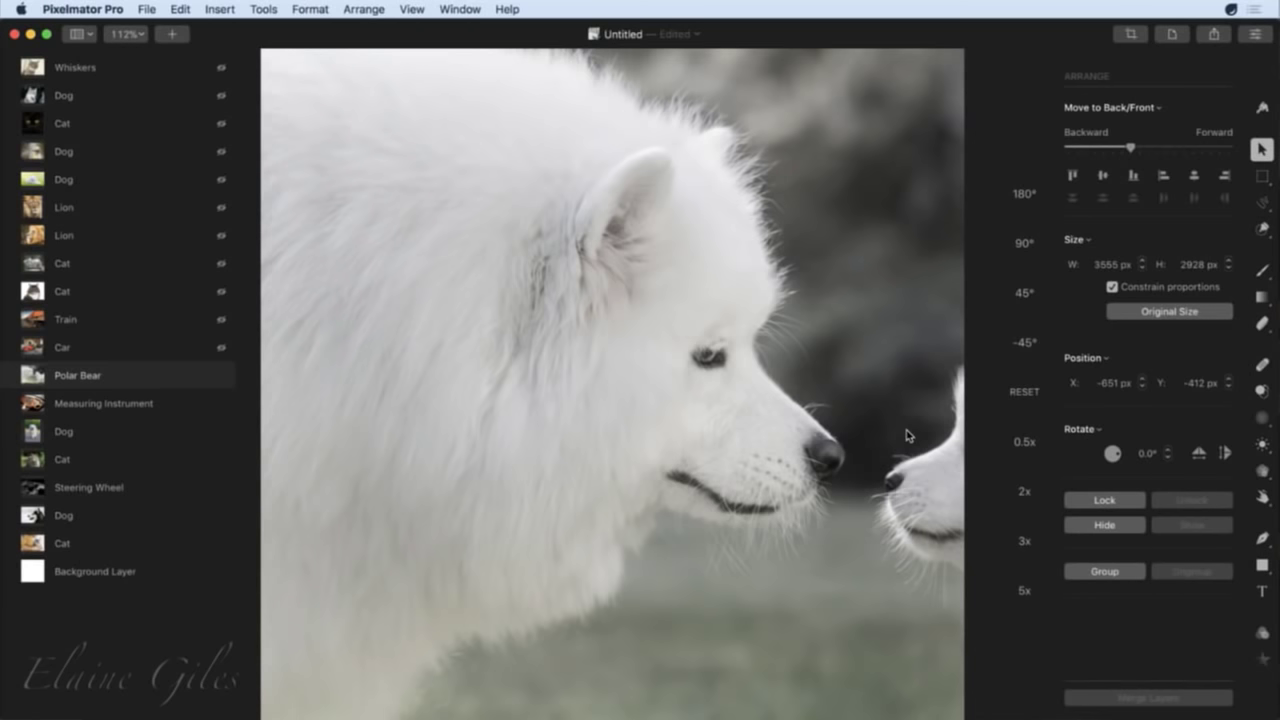
Rename the Polar Bear layer with the suggested name Dog and hide it.
right_click(128, 375)
mouse_move(208, 606)
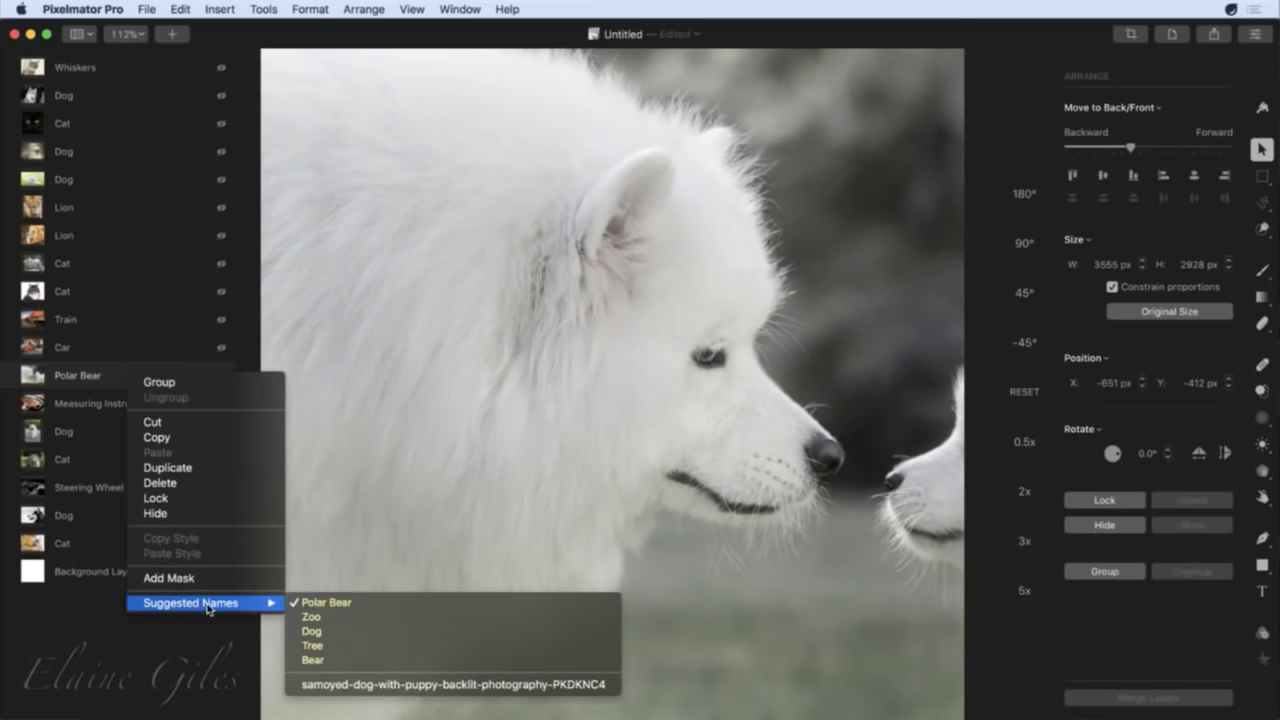
click(335, 632)
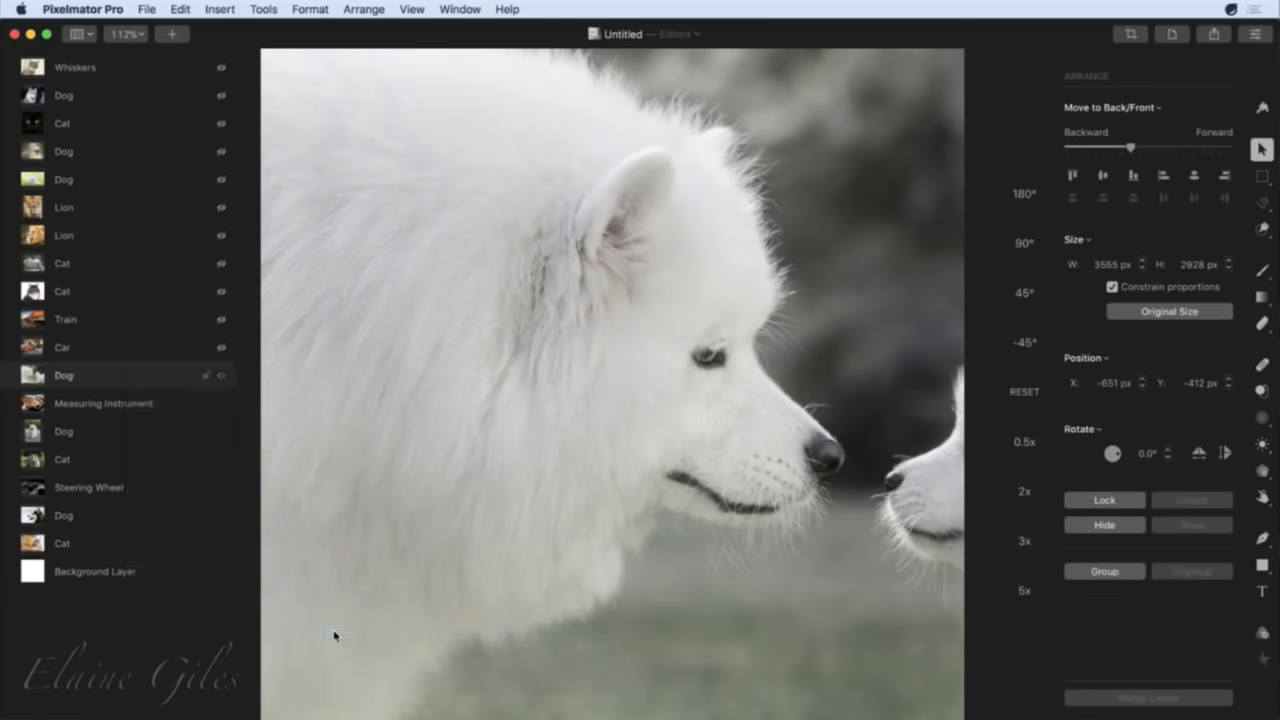
click(221, 376)
Move the dashboard photo on the Measuring Instrument layer to about X -1214 px, Y -622 px and review that layer's suggested names.
drag(378, 364, 366, 341)
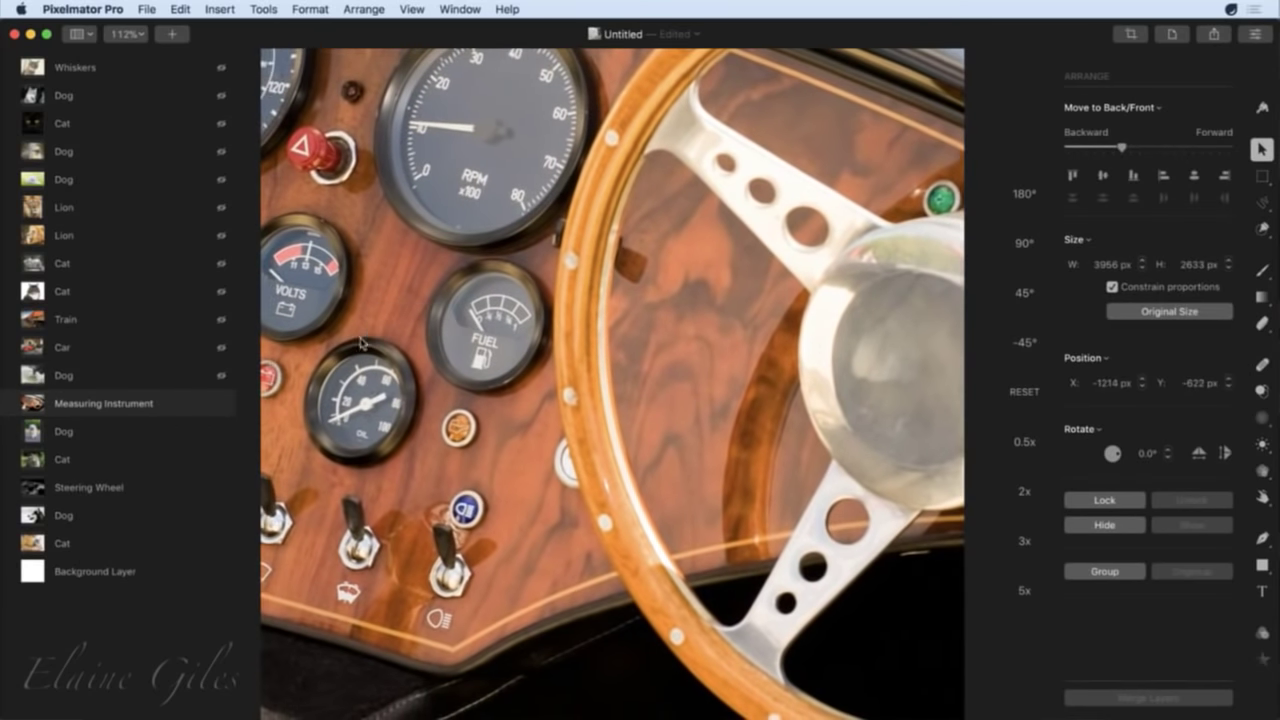
right_click(119, 410)
mouse_move(198, 636)
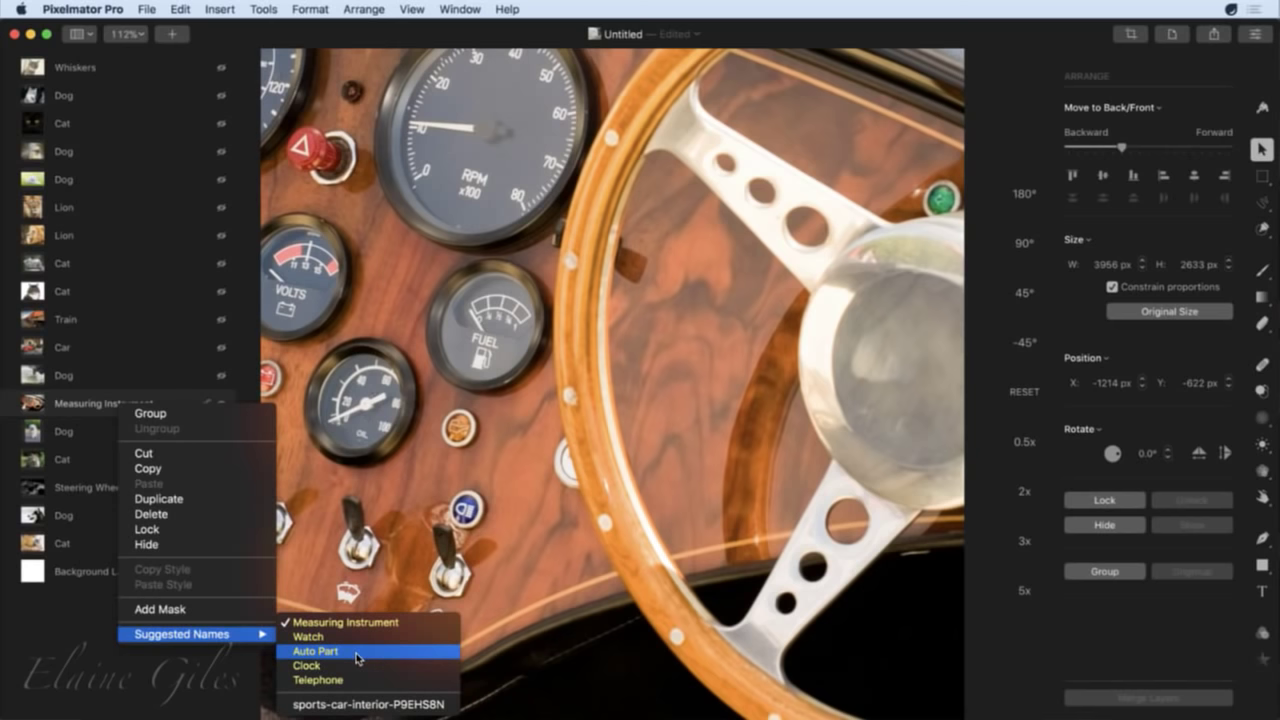
key(Escape)
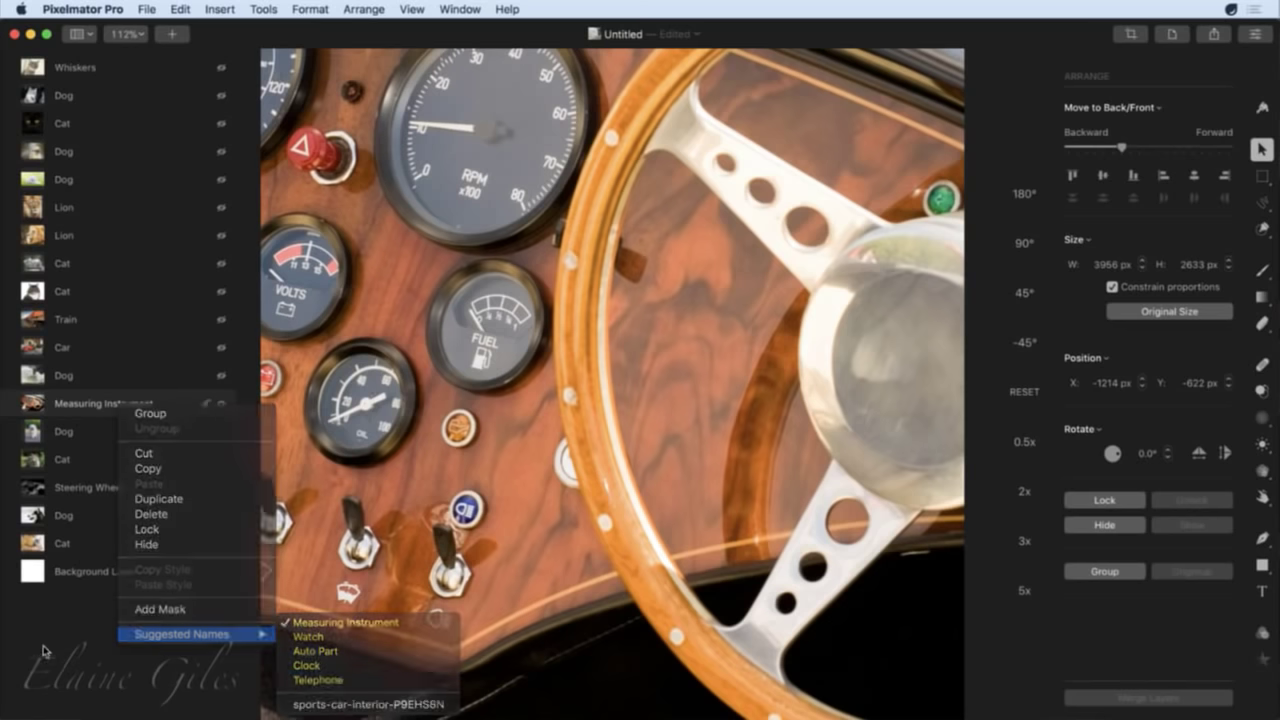
Hide the Measuring Instrument layer and the Dog and Cat layers directly below it, and select the Steering Wheel layer.
click(222, 404)
drag(647, 262, 661, 377)
click(221, 430)
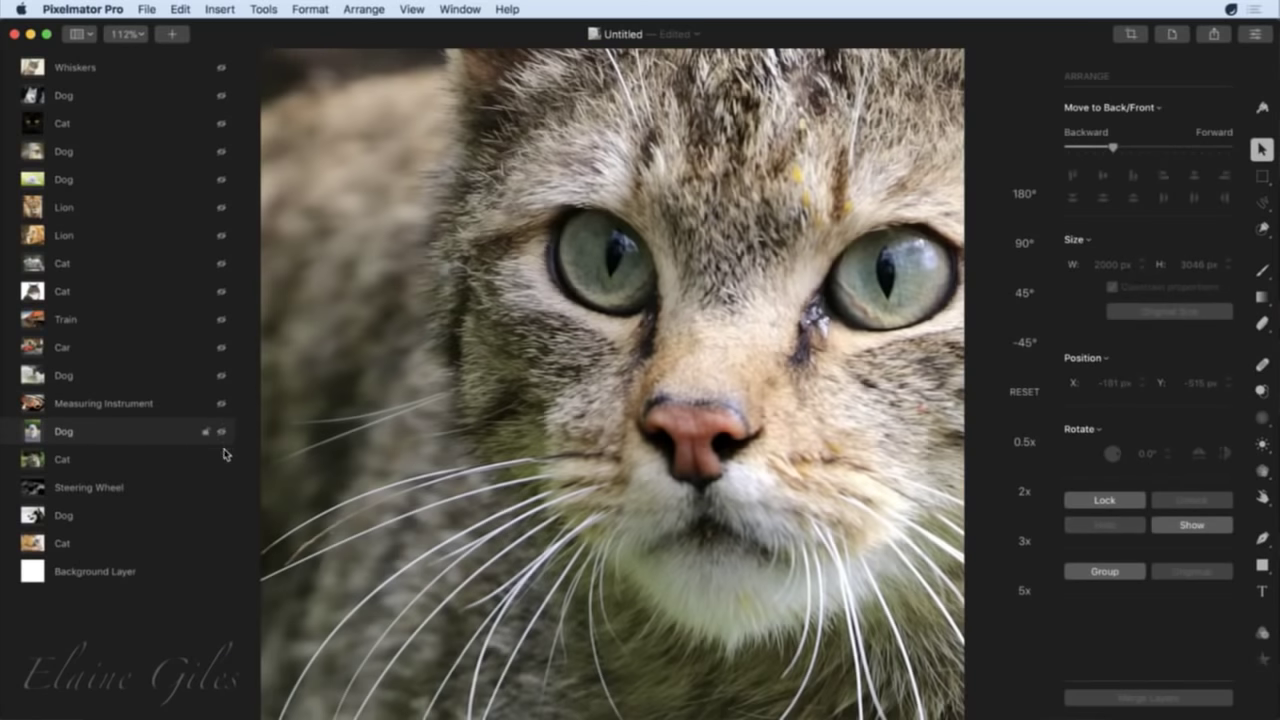
click(222, 460)
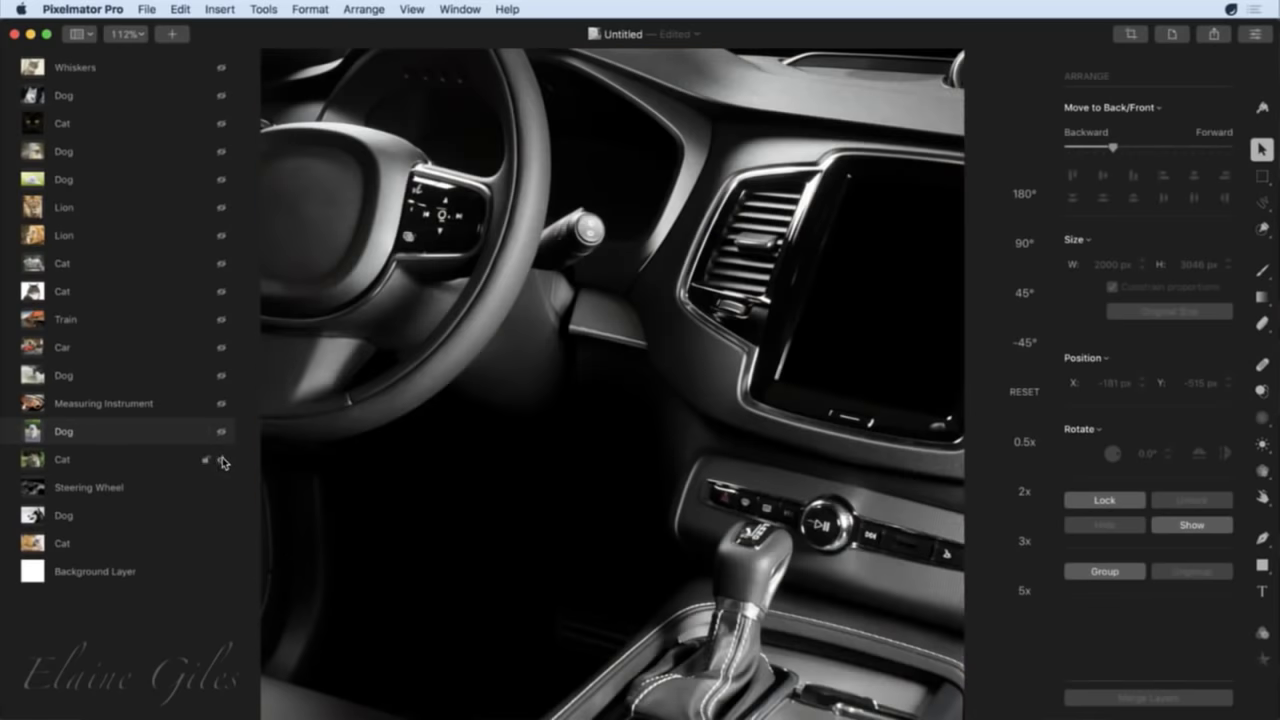
click(165, 487)
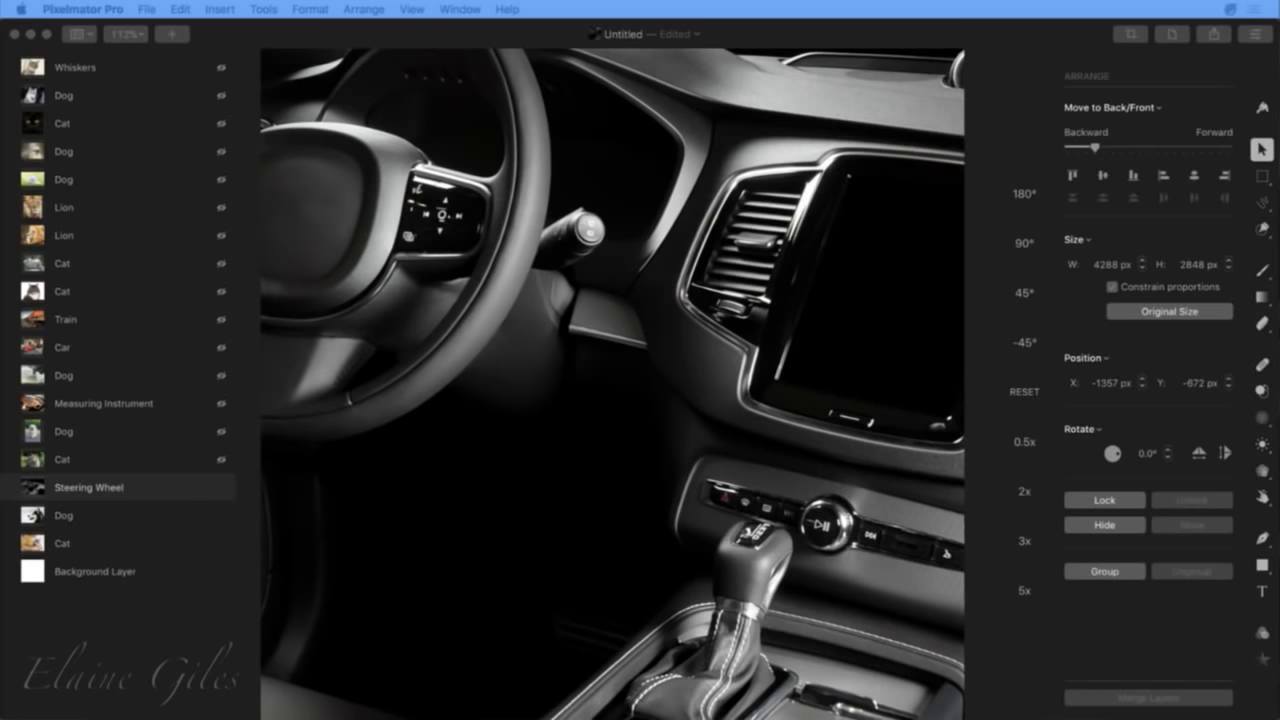
Close the Finder window of source photos and discard the Untitled document without saving it.
key(super+Tab)
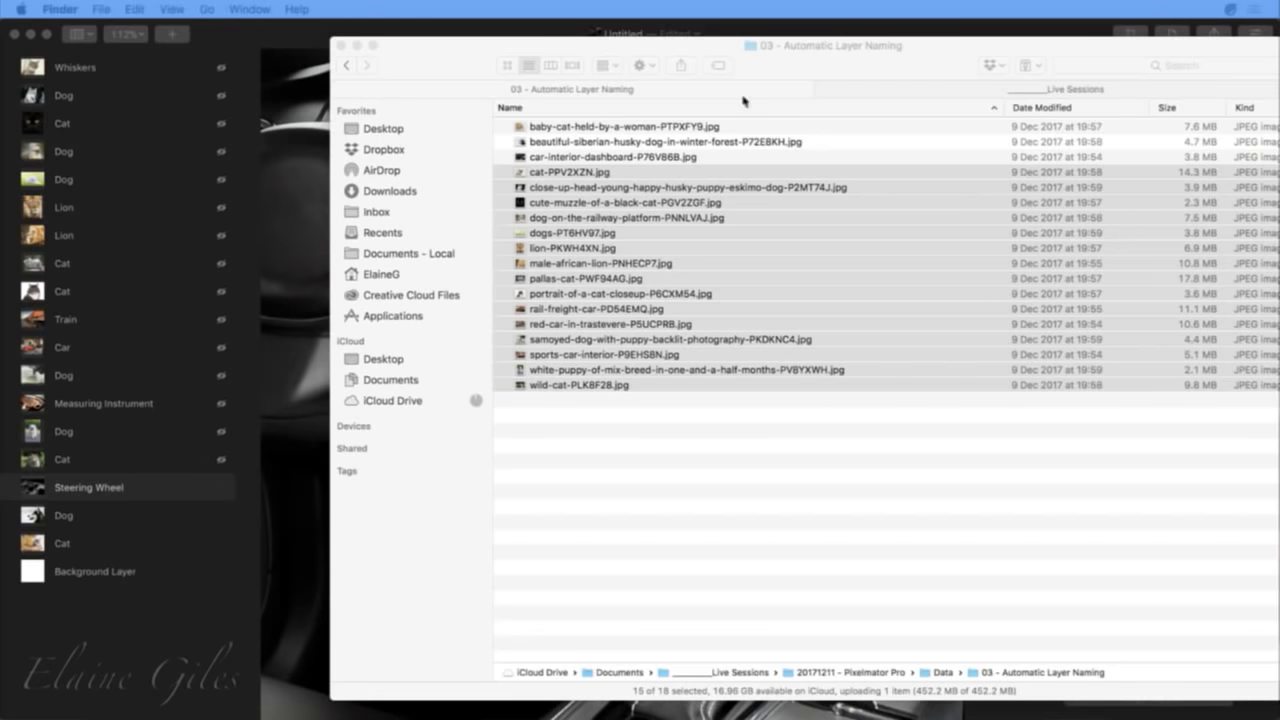
key(super+w)
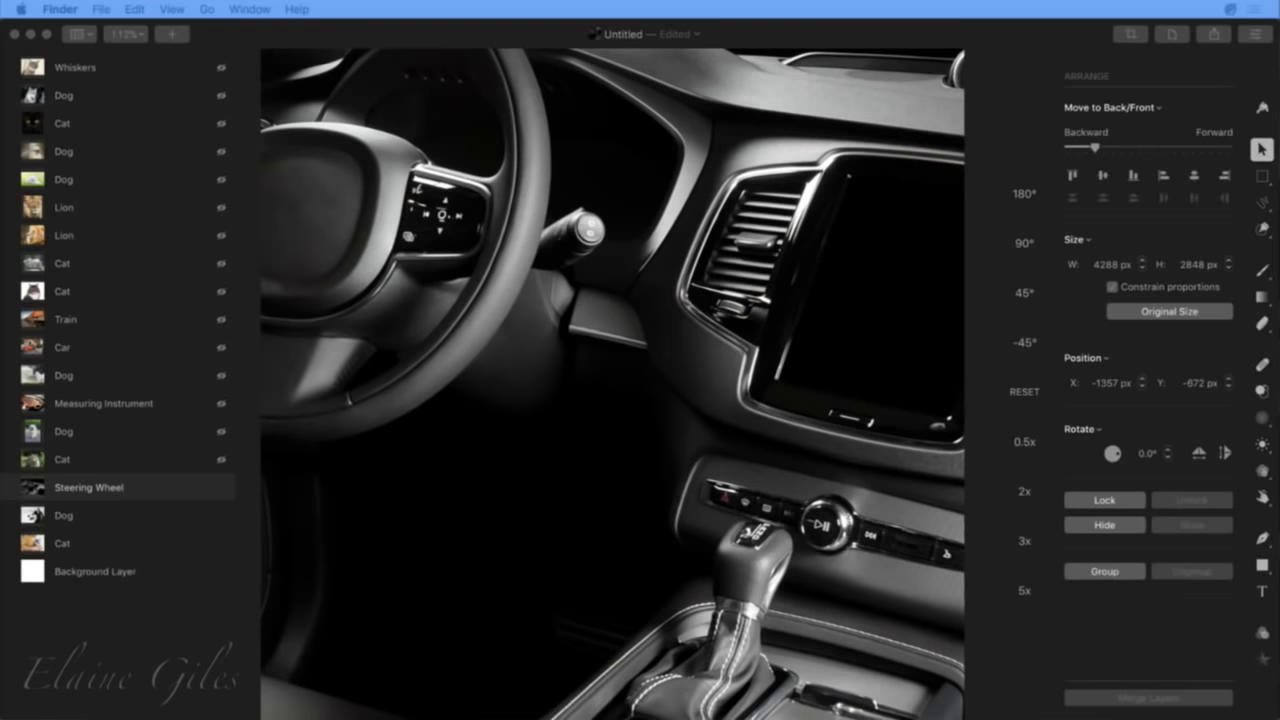
click(322, 38)
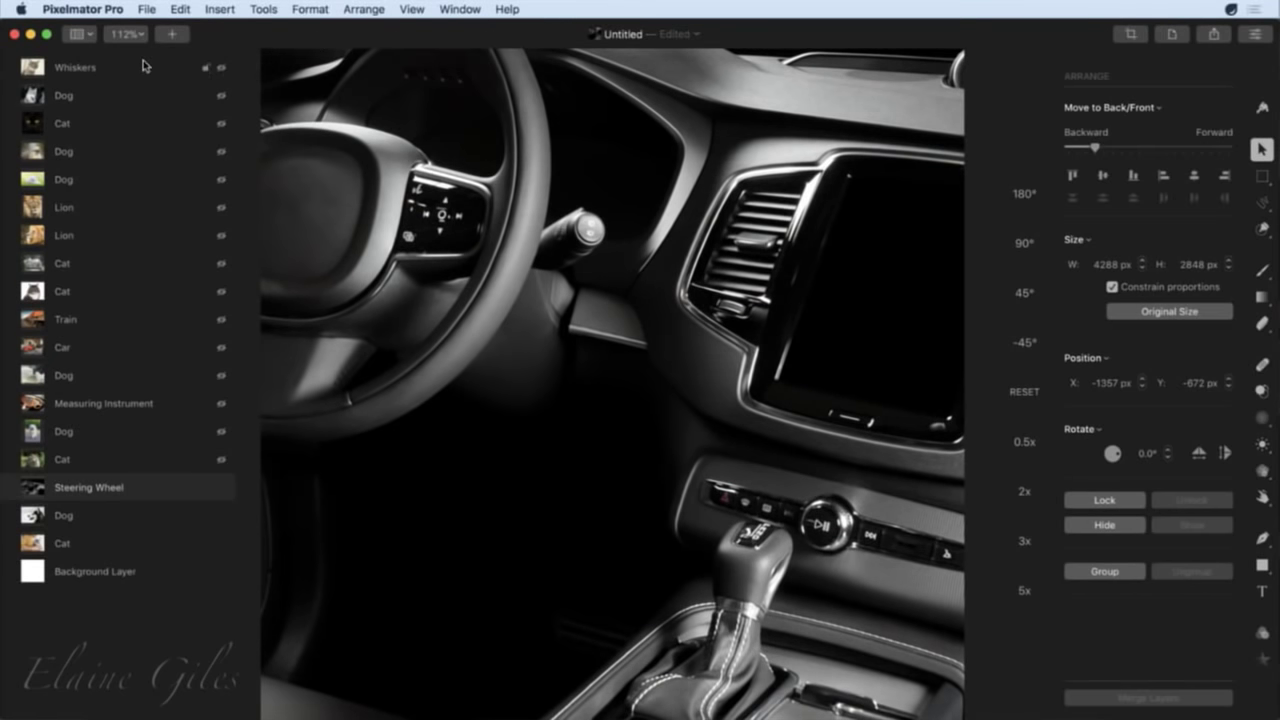
click(14, 34)
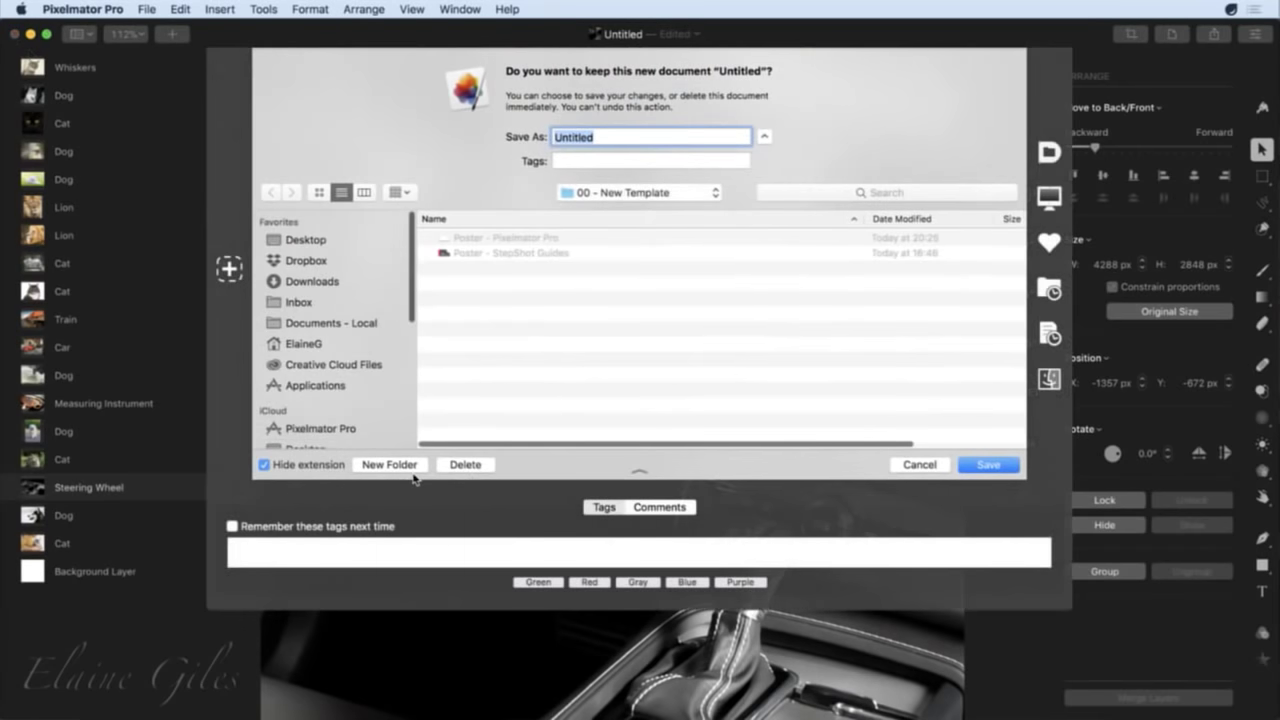
click(445, 464)
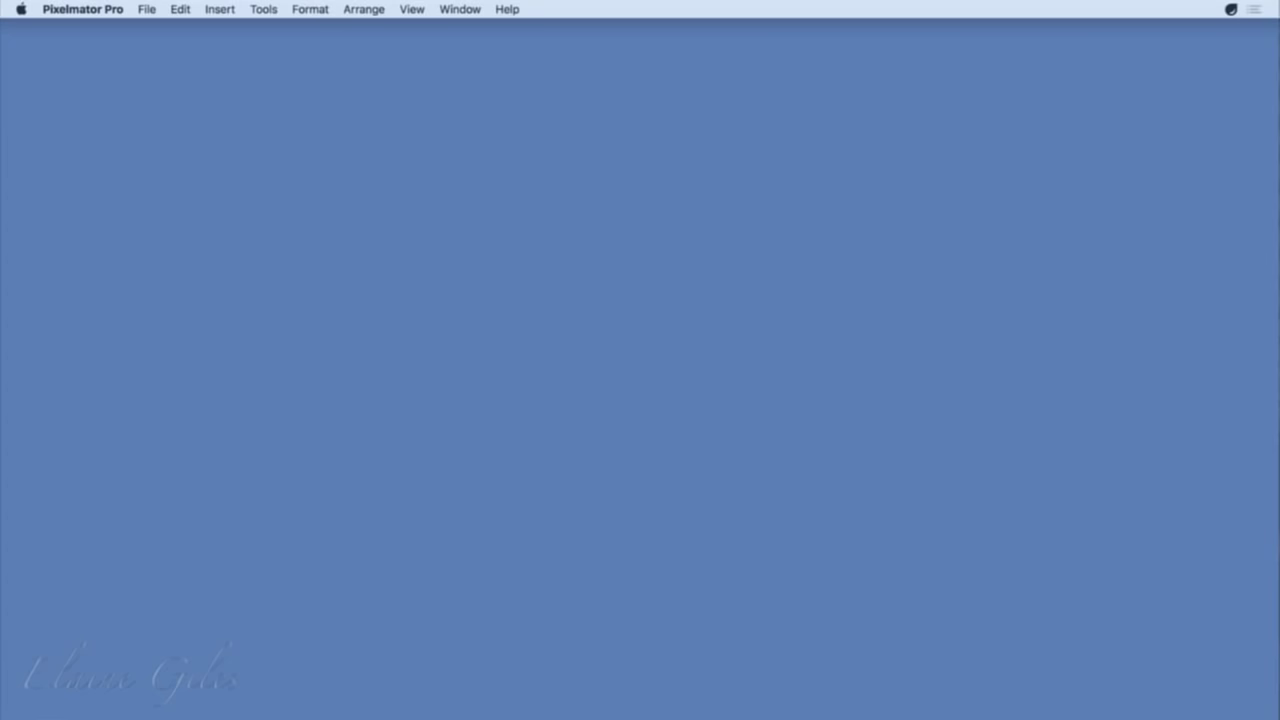
key(super+q)
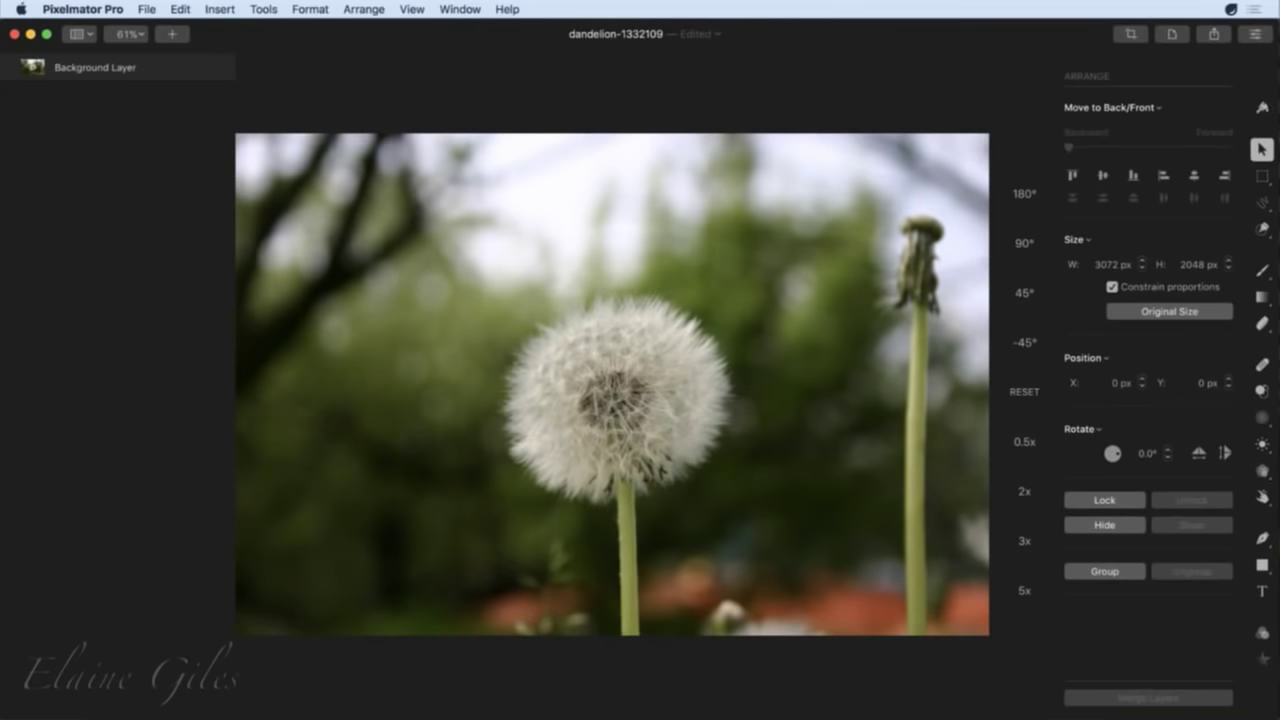
Start a crop of the dandelion photo and trim its right side to exclude the faded flower, keeping the photo's full height.
click(1261, 150)
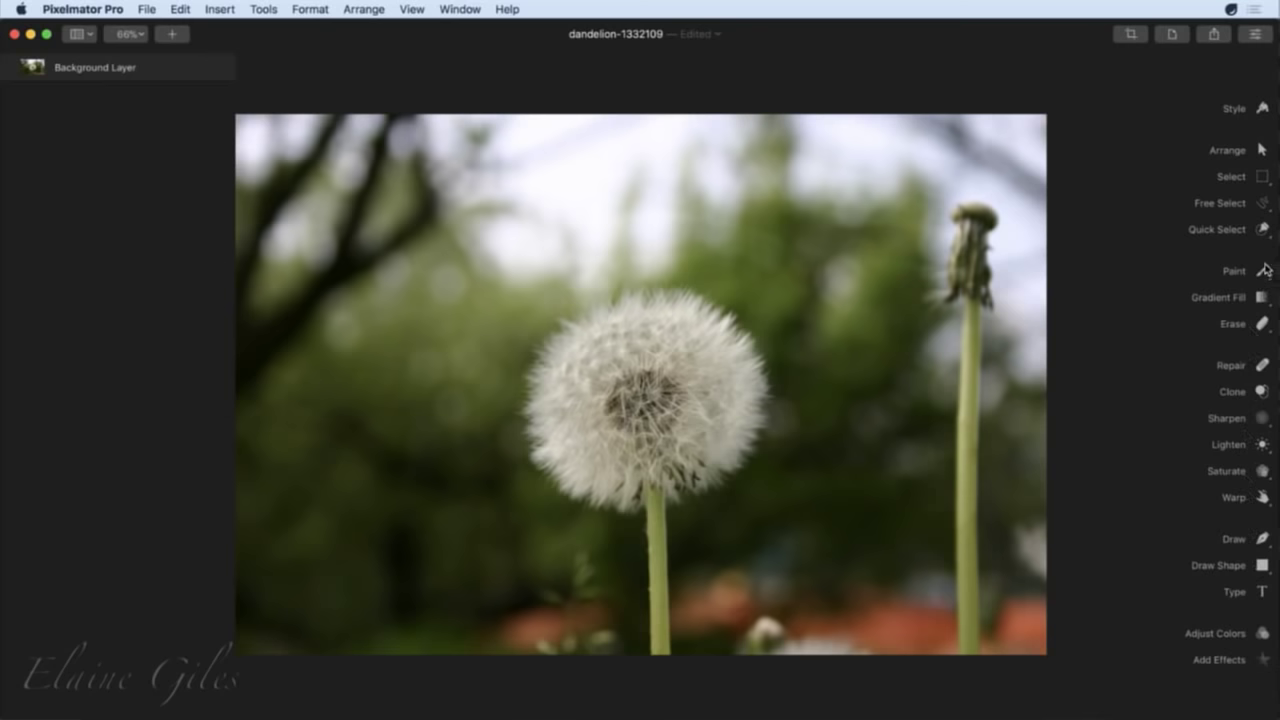
click(1131, 36)
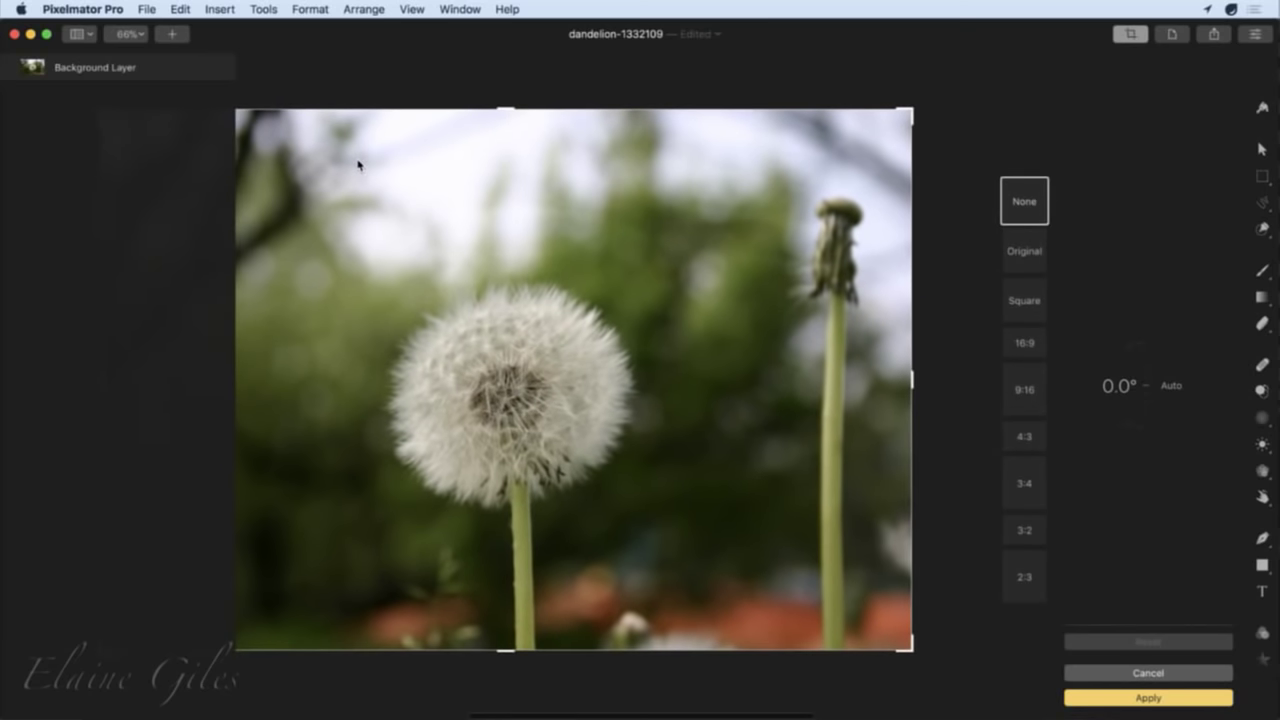
key(super+z)
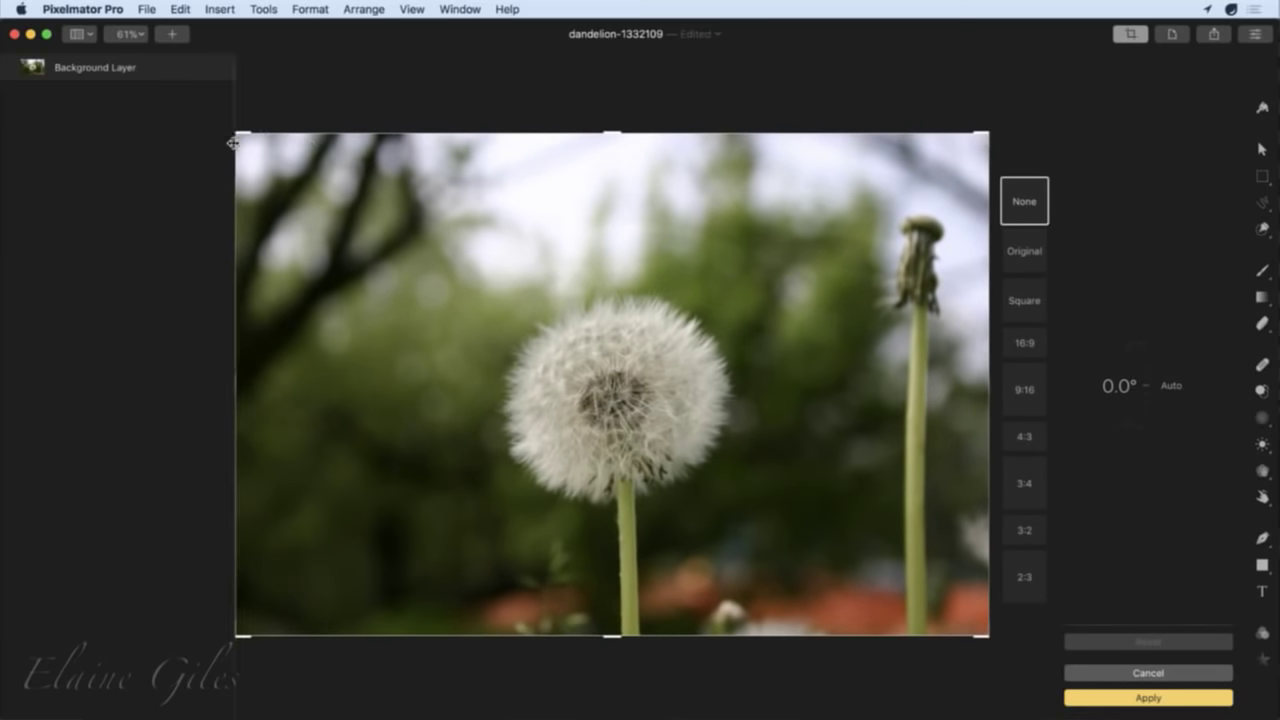
mouse_move(238, 136)
mouse_down()
mouse_move(343, 229)
mouse_move(389, 163)
mouse_move(280, 205)
mouse_move(236, 134)
mouse_up()
drag(985, 643, 946, 624)
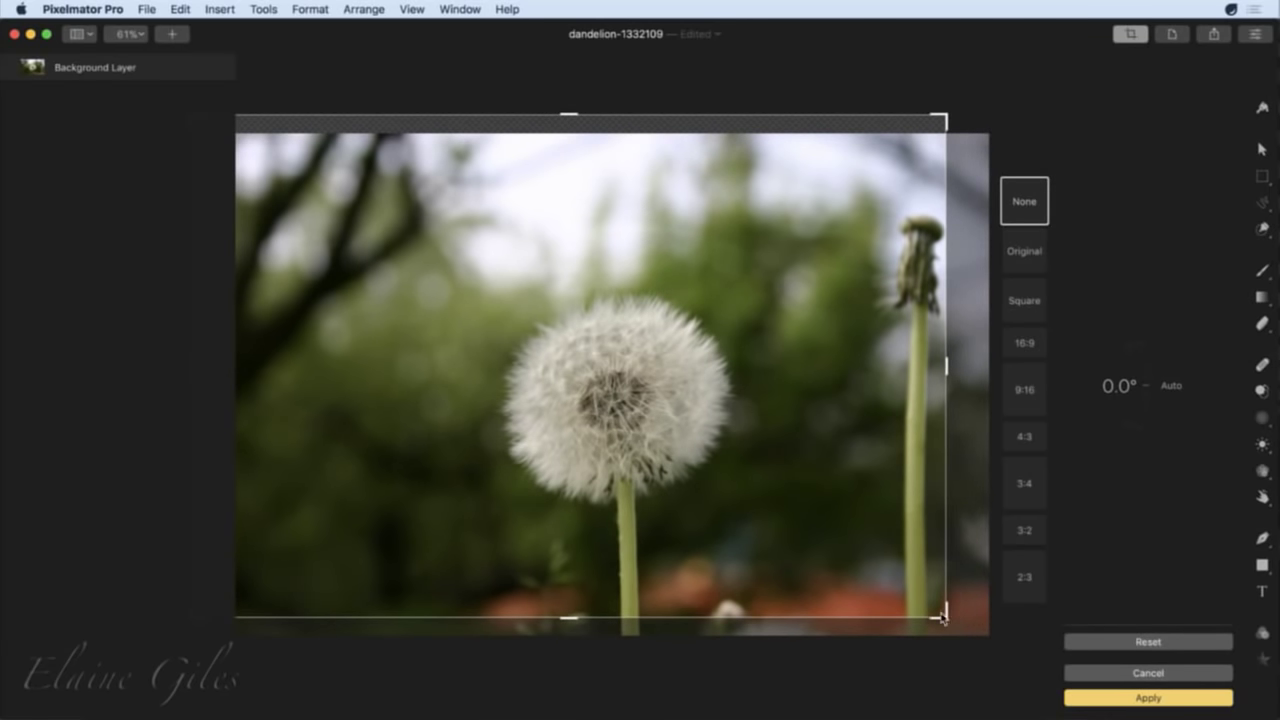
drag(947, 618, 899, 637)
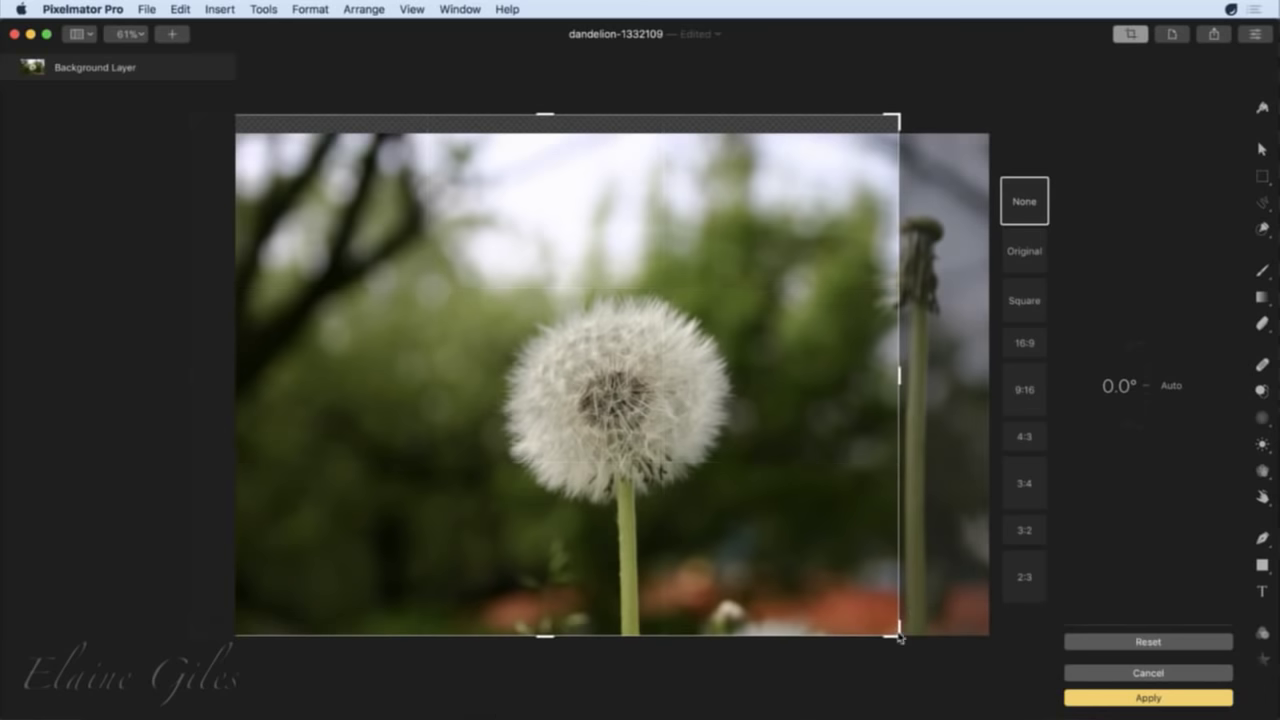
drag(546, 116, 548, 137)
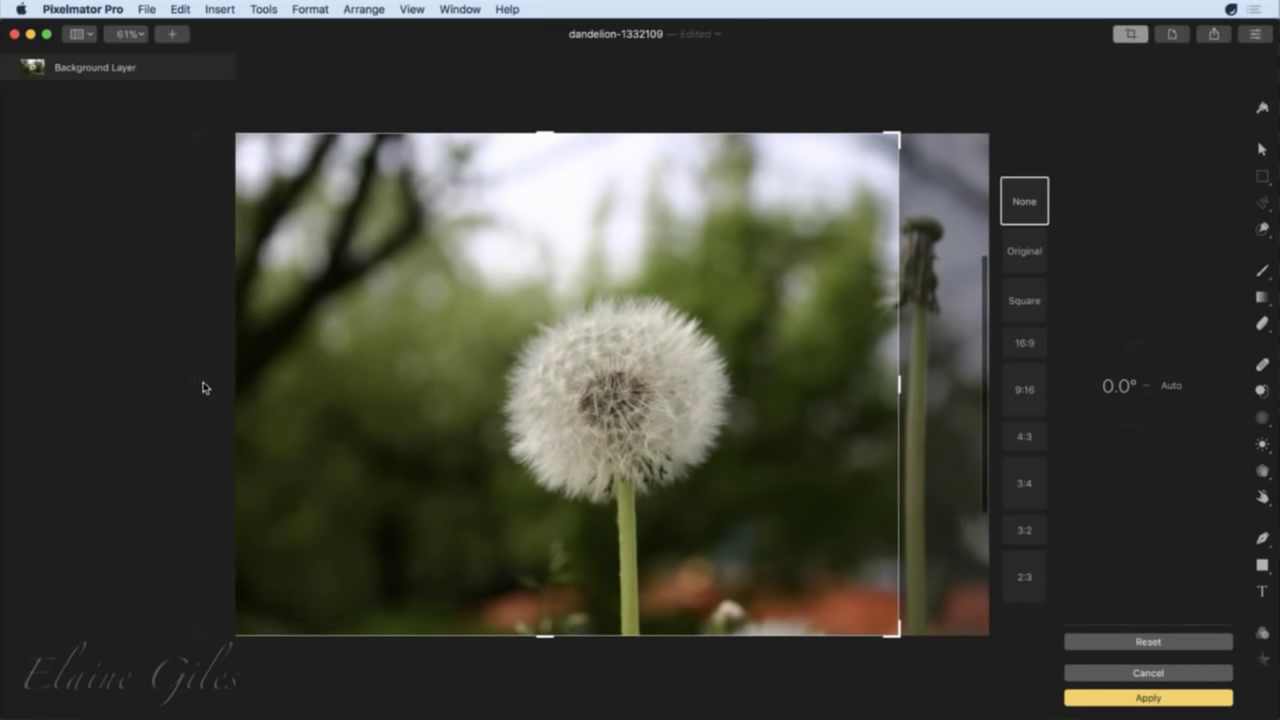
drag(236, 134, 357, 163)
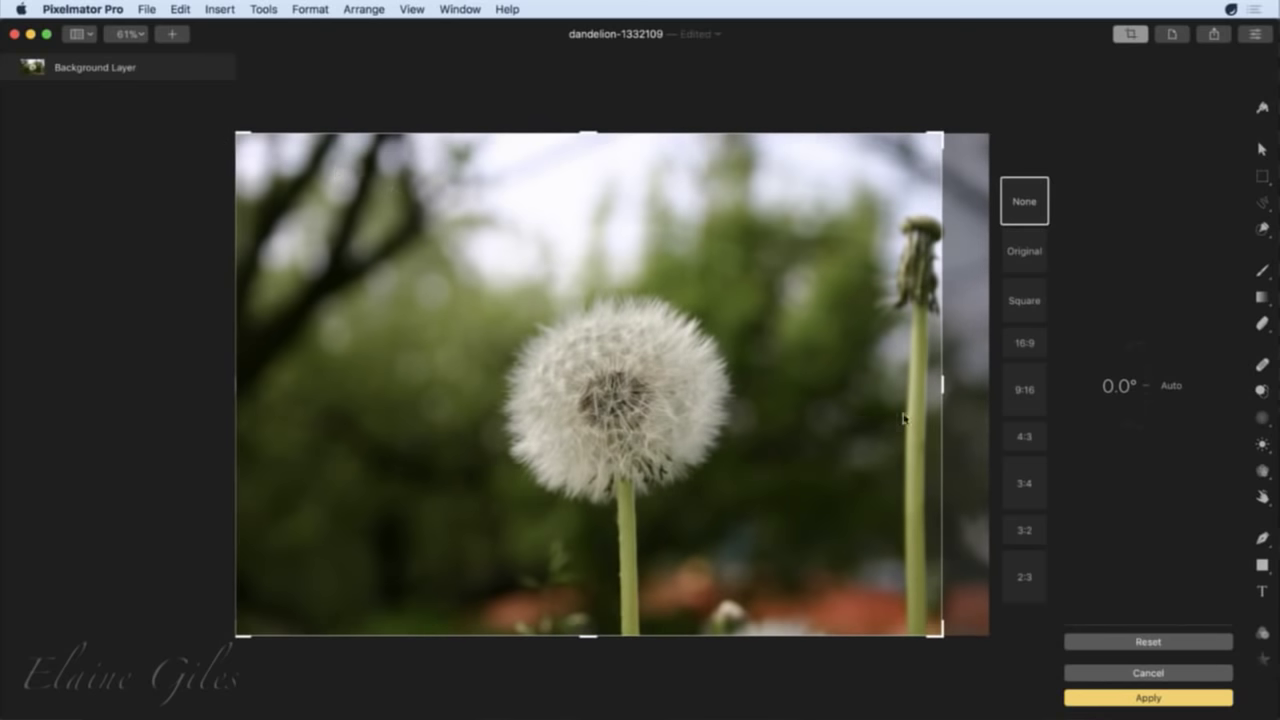
drag(942, 389, 879, 391)
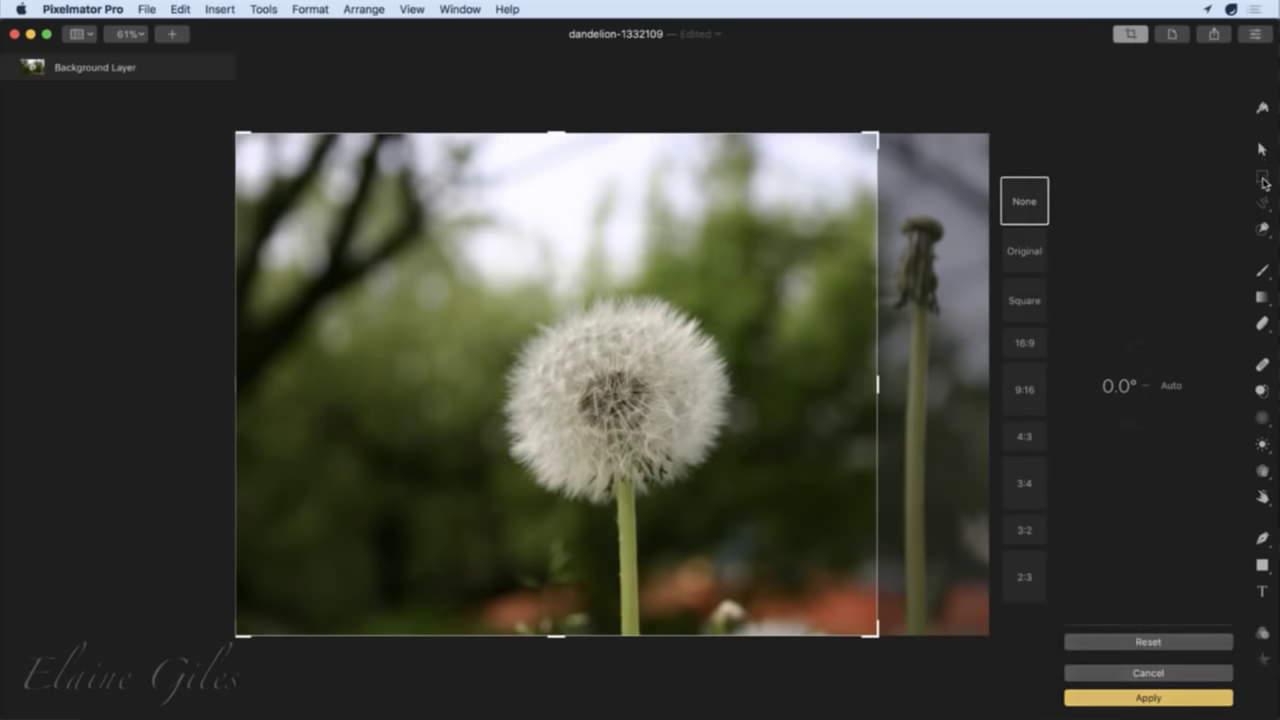
Try the straighten dial and return it to 0.0°, and try the Original, Square, 16:9 and 9:16 crop ratios before choosing None.
mouse_move(1268, 198)
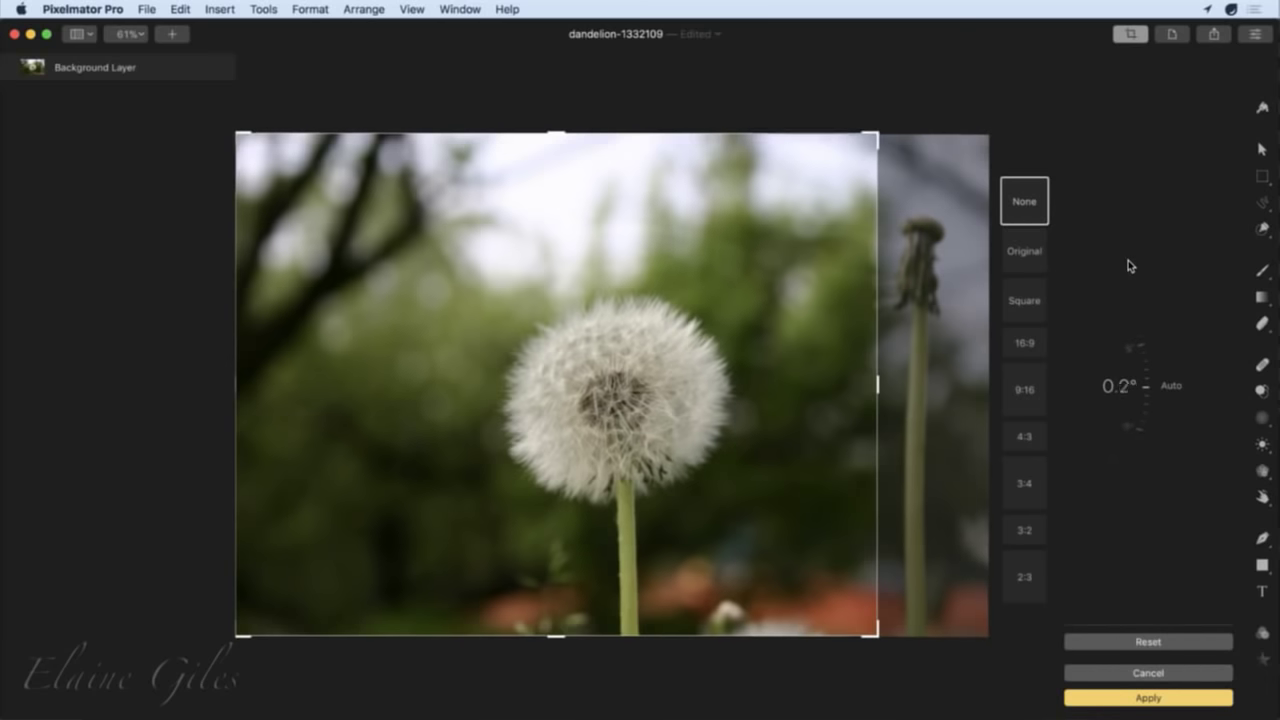
mouse_move(1147, 370)
mouse_down()
mouse_move(1115, 474)
mouse_move(1128, 363)
mouse_move(1114, 286)
mouse_move(1122, 433)
mouse_move(1126, 320)
mouse_move(1146, 390)
mouse_up()
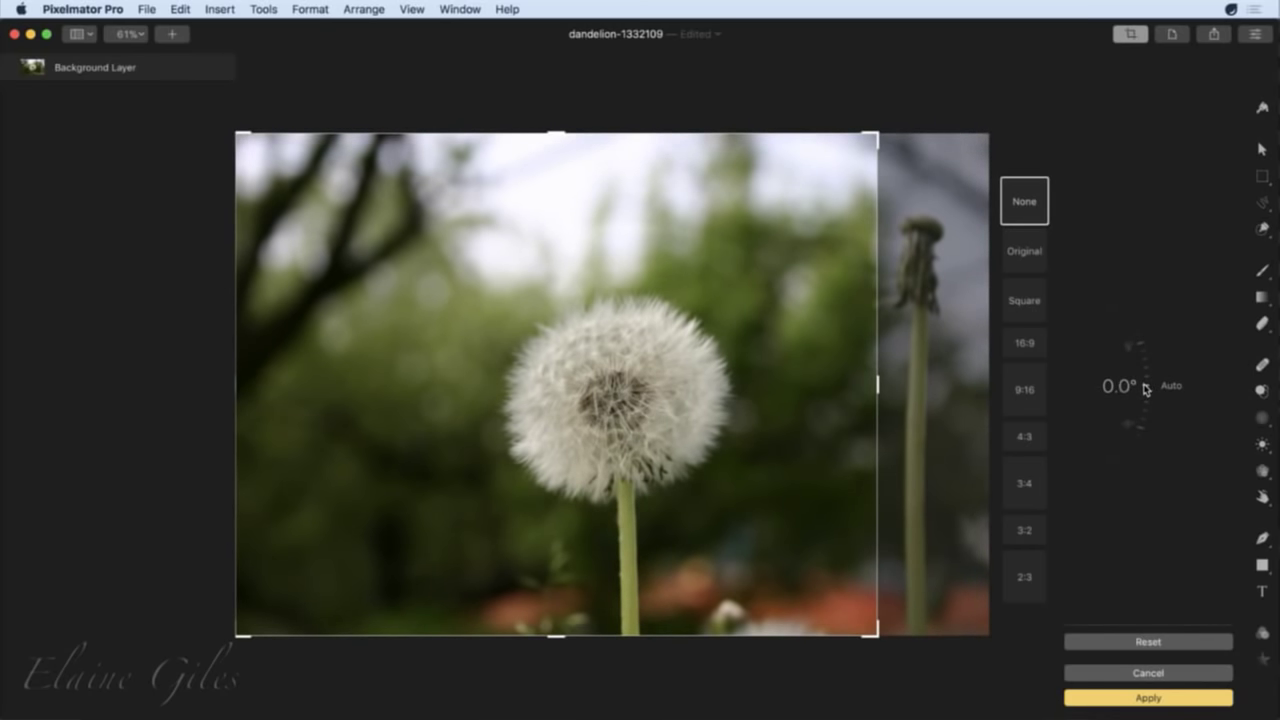
click(1027, 252)
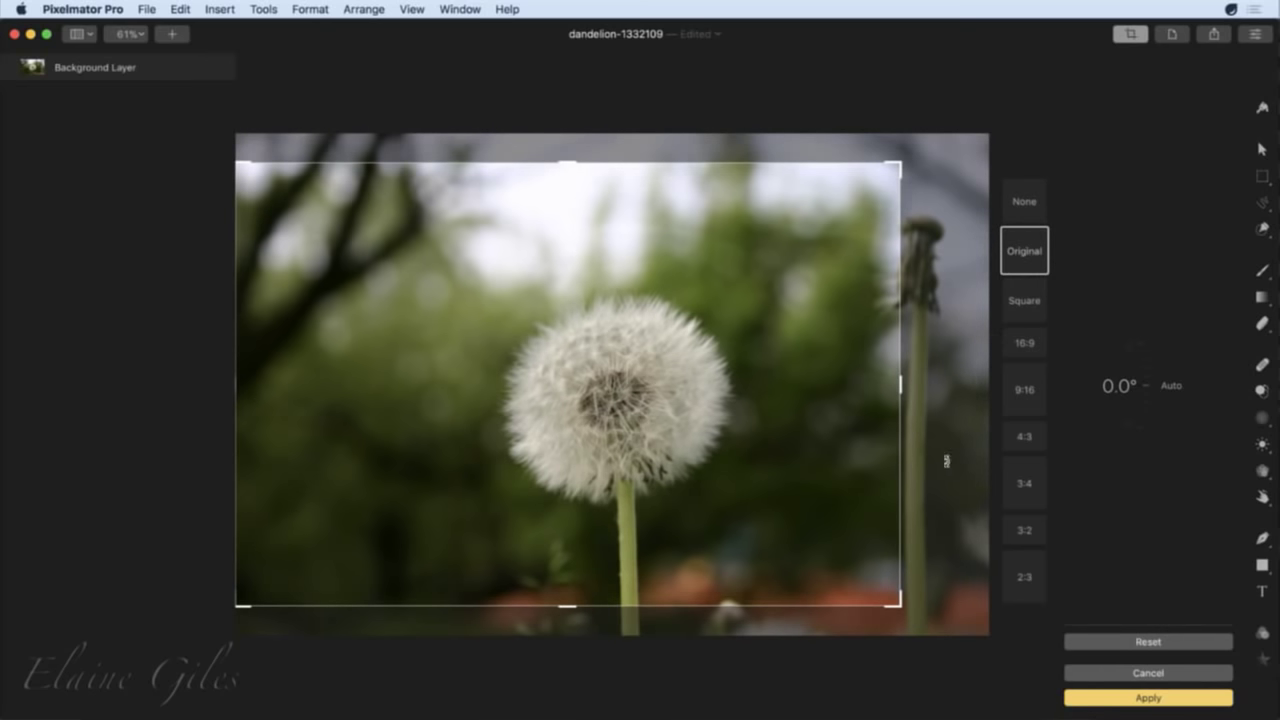
drag(902, 610, 873, 672)
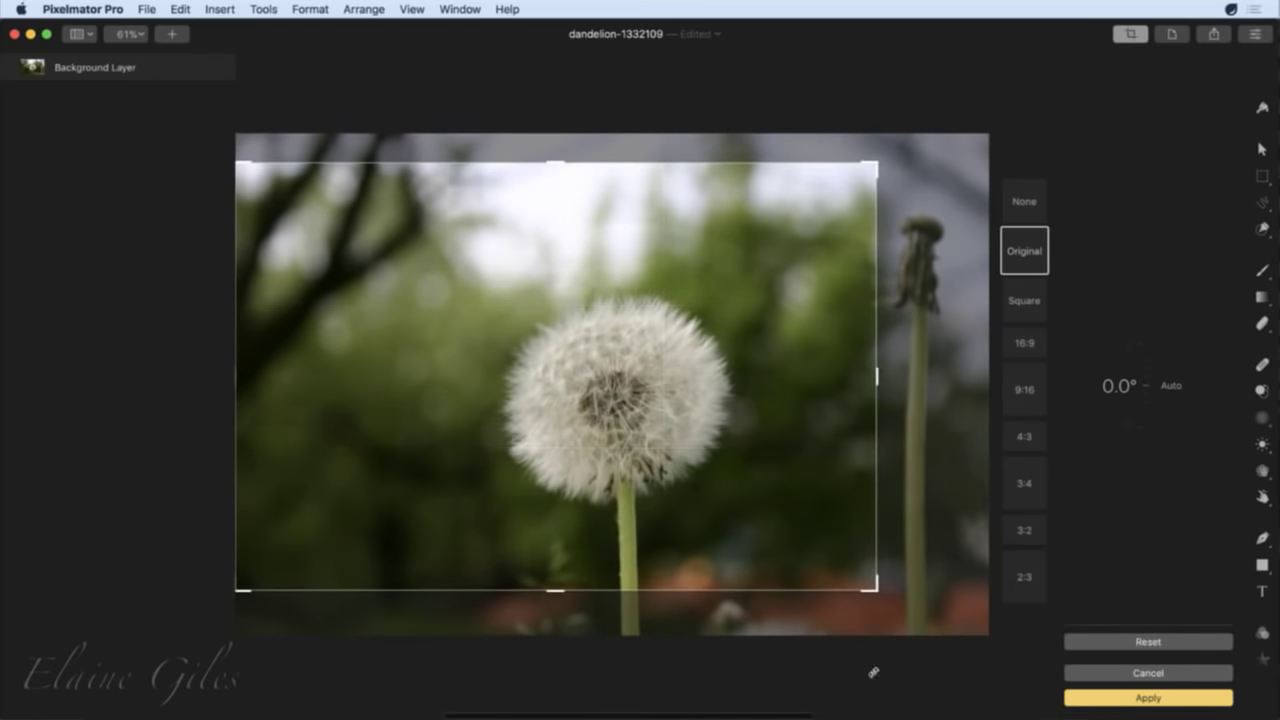
click(1020, 308)
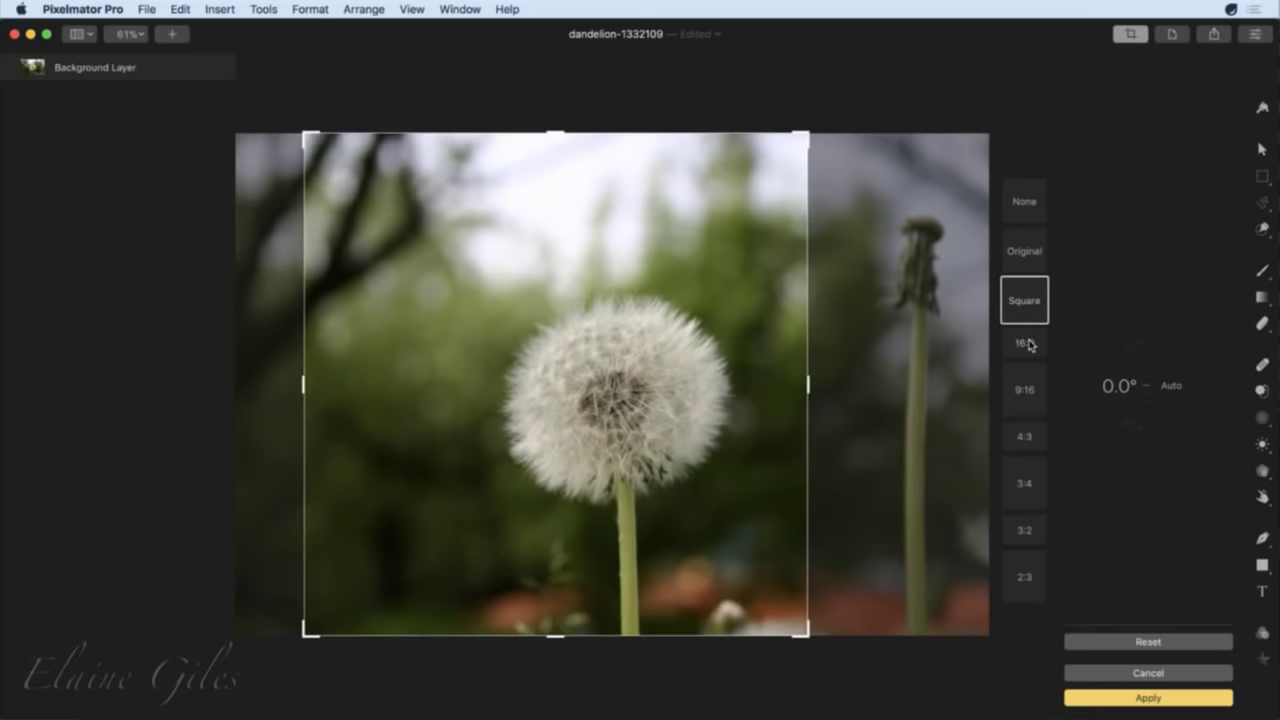
click(1029, 344)
click(1028, 398)
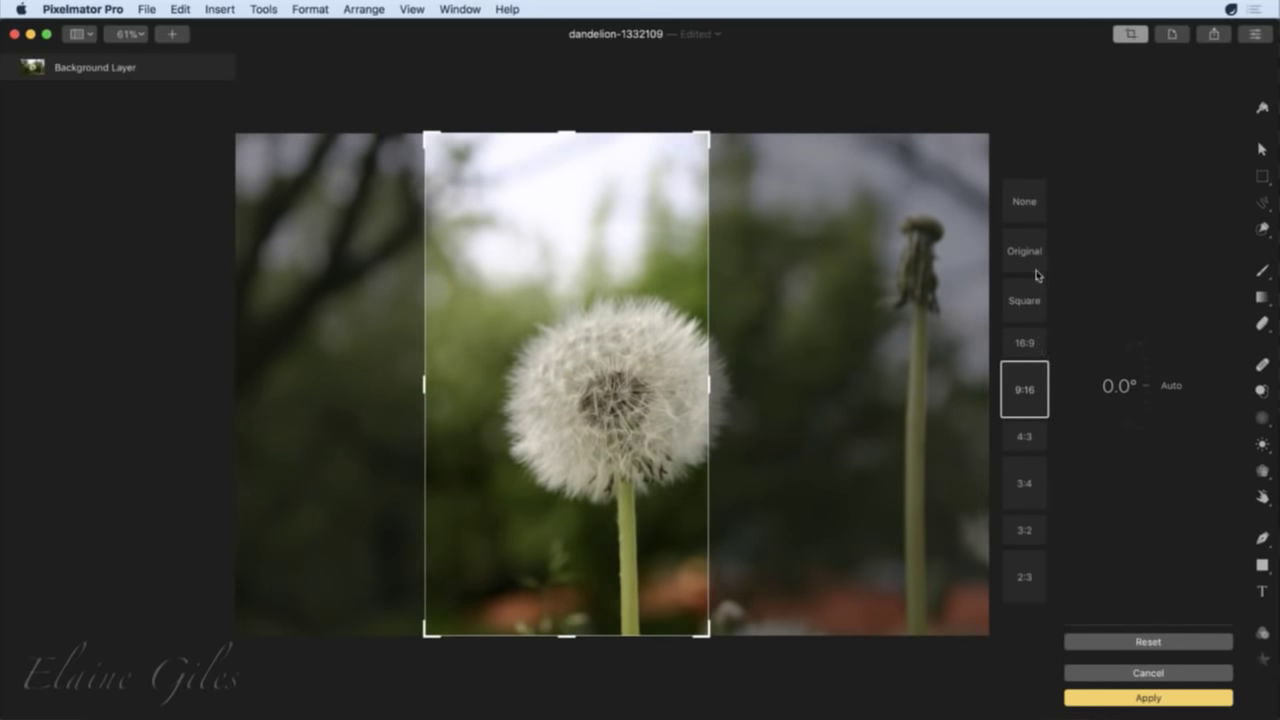
click(1038, 212)
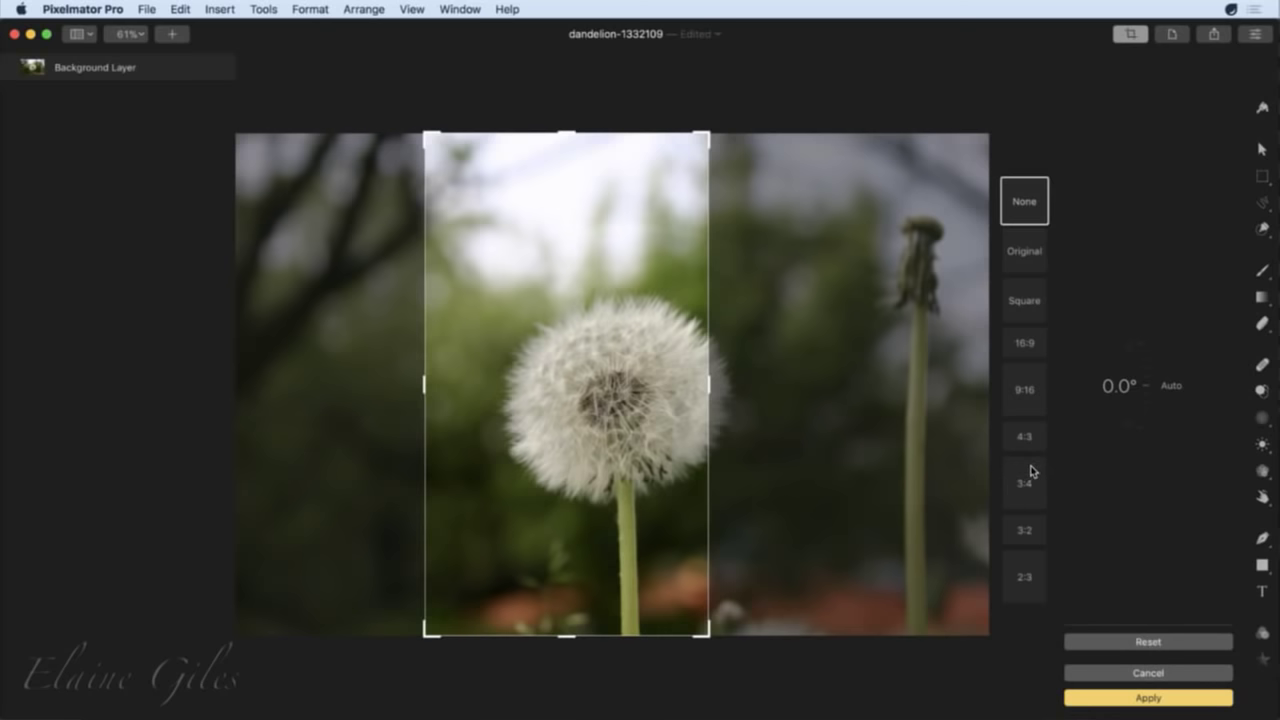
Constrain the crop to 16:9, shift its frame left and upward so the flower head stays inside, and apply the crop.
click(1027, 342)
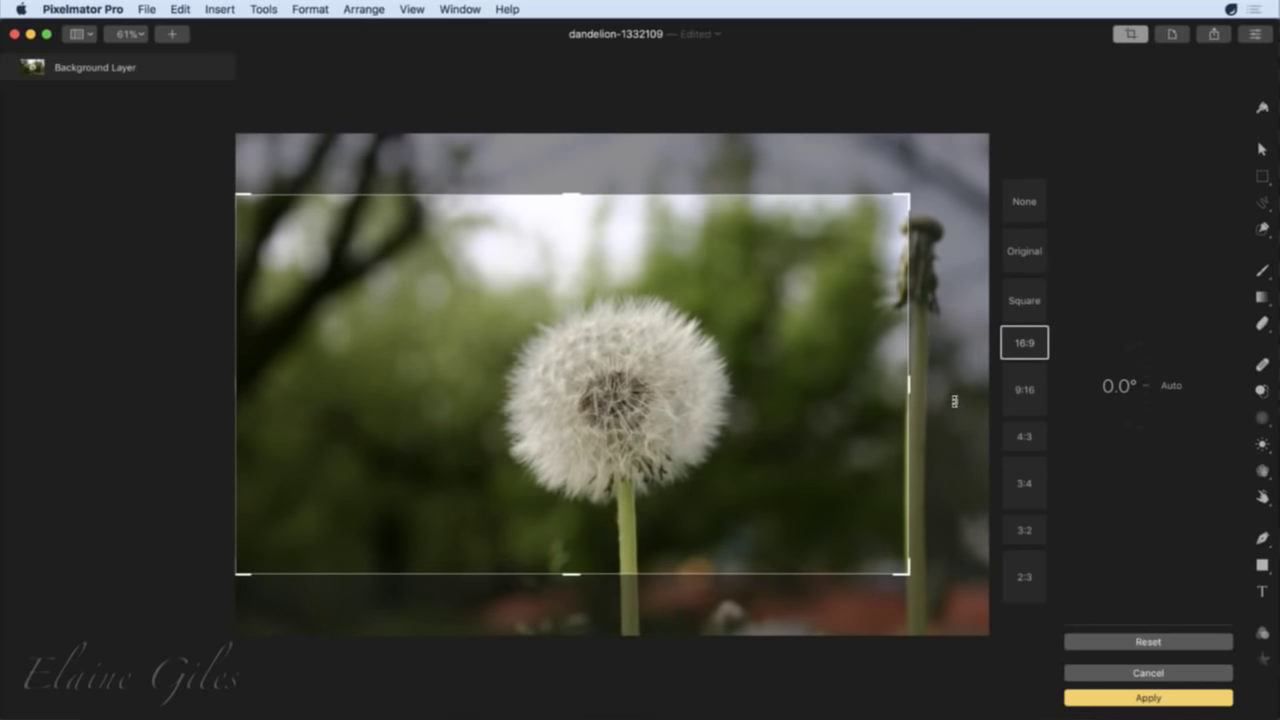
drag(834, 374, 787, 436)
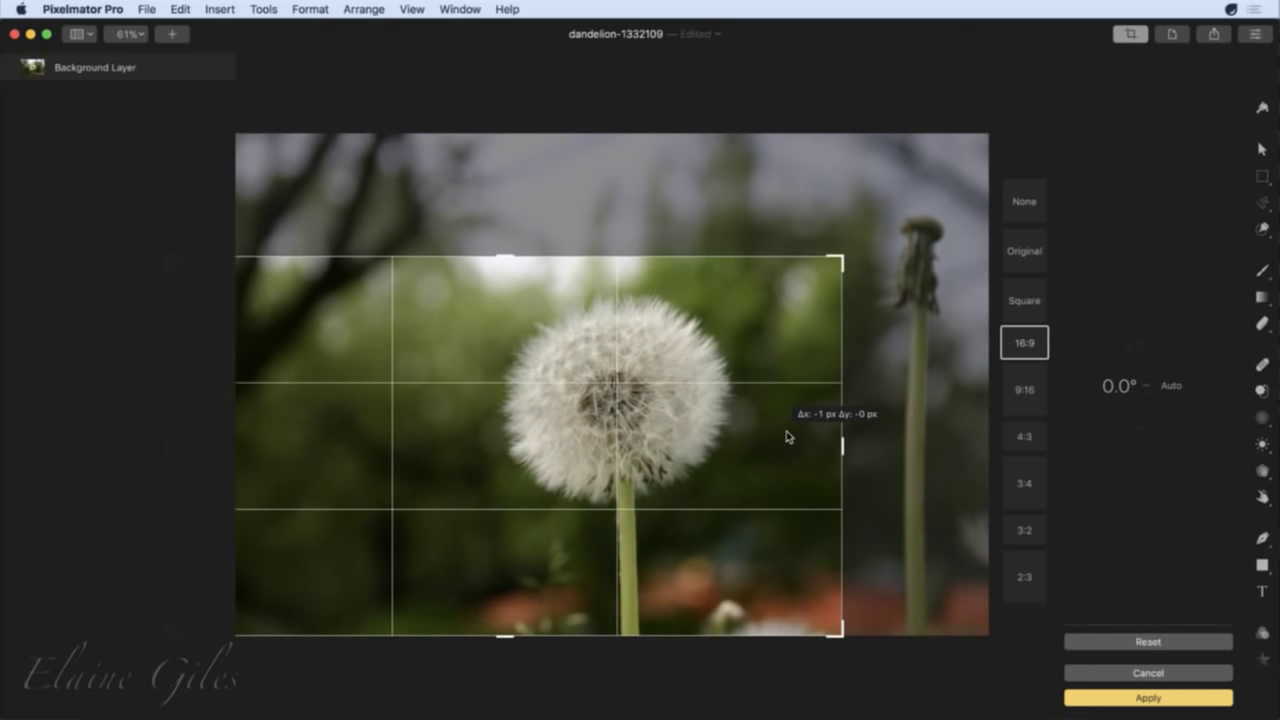
drag(786, 436, 787, 325)
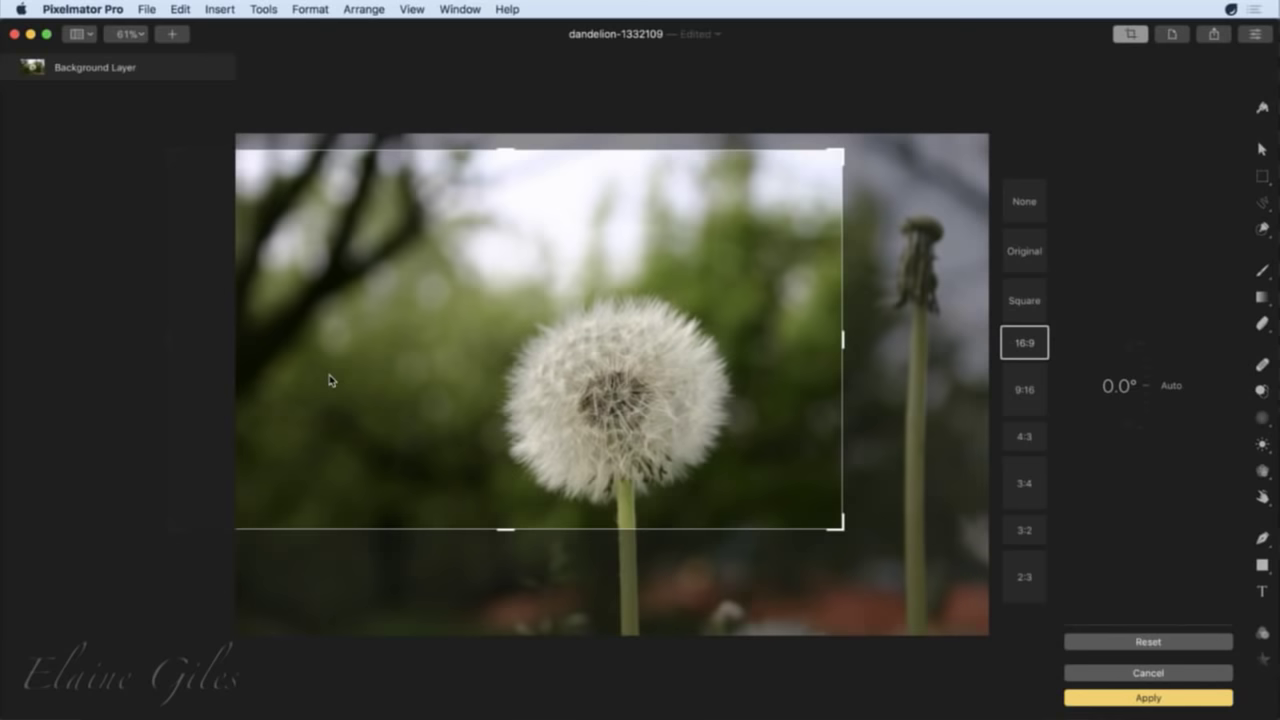
scroll(363, 374, up, 2)
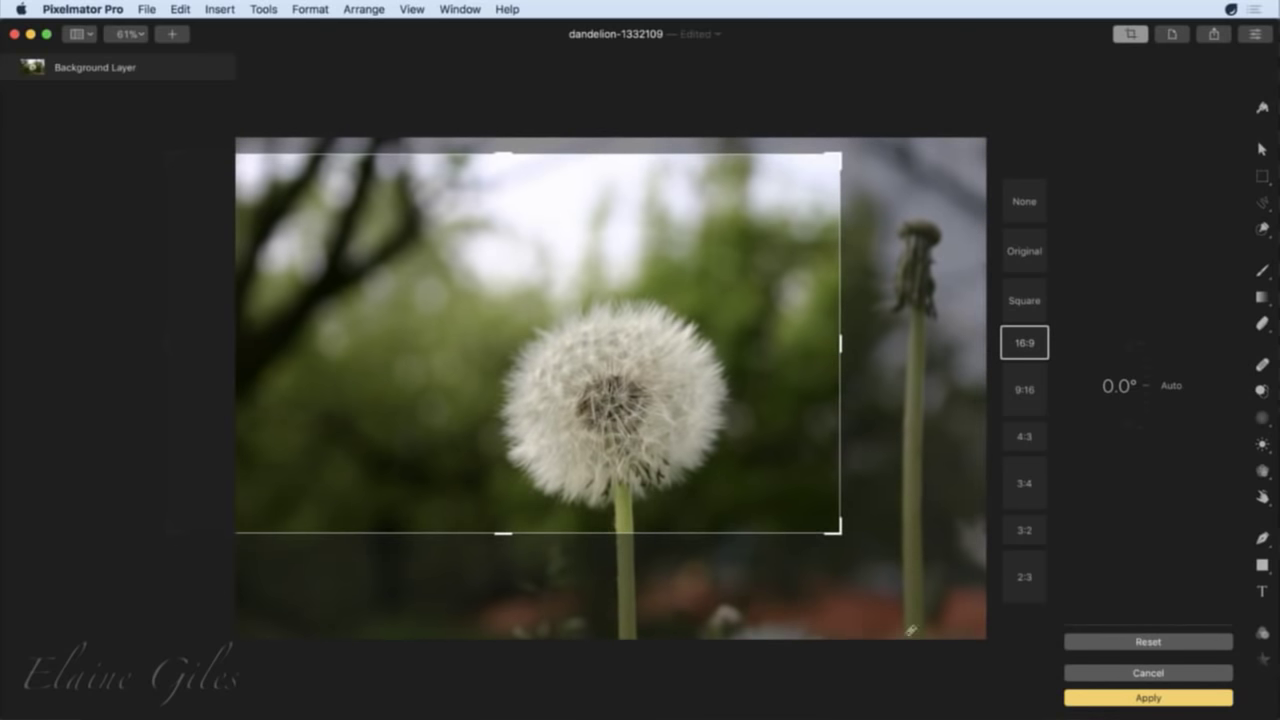
click(1126, 698)
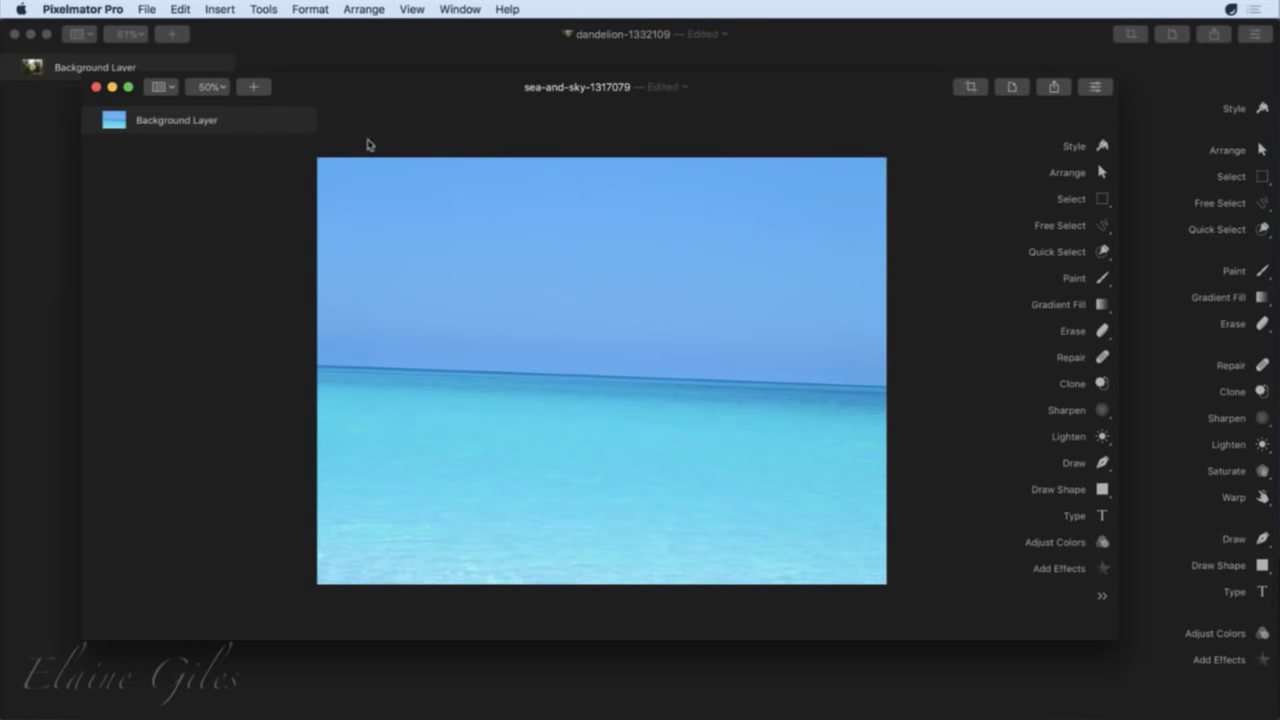
Enlarge the sea-and-sky-1317079 document window to fill the screen.
double_click(421, 92)
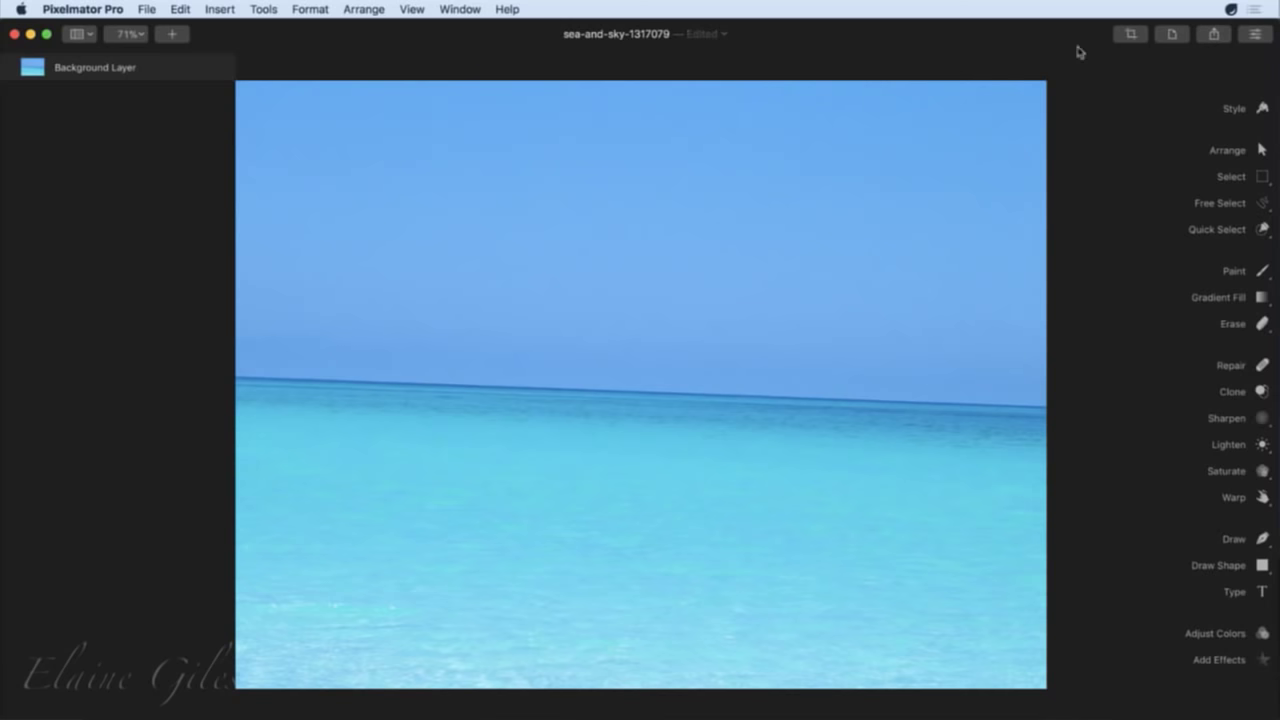
Start a crop of the seascape, try tilting the photo to -4.1° with the straighten dial, and reset the crop.
click(1129, 36)
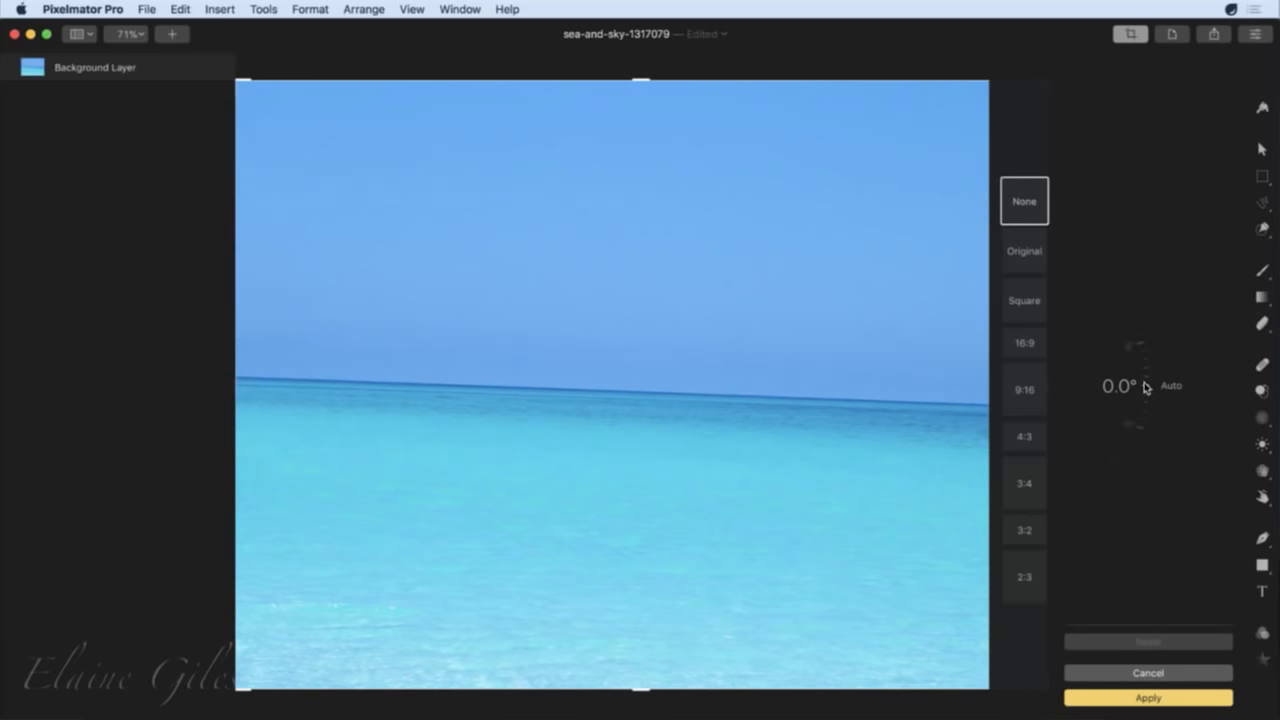
drag(1144, 382, 1150, 352)
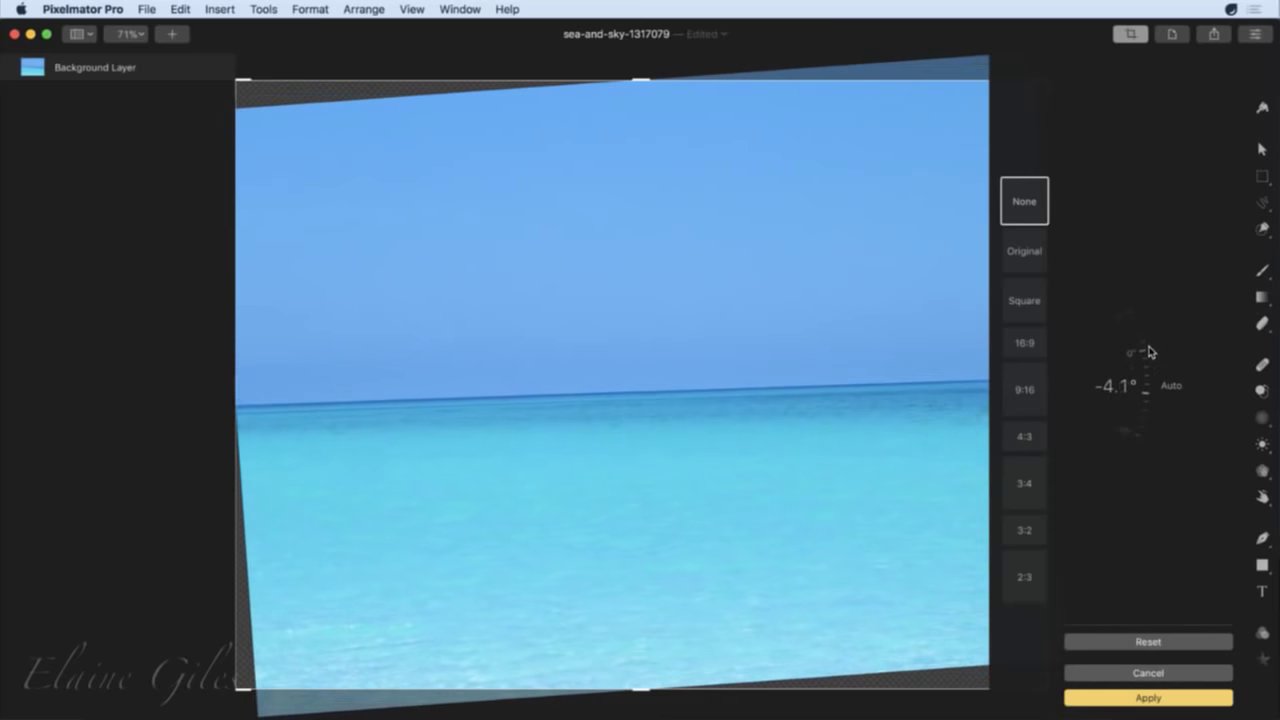
click(1130, 642)
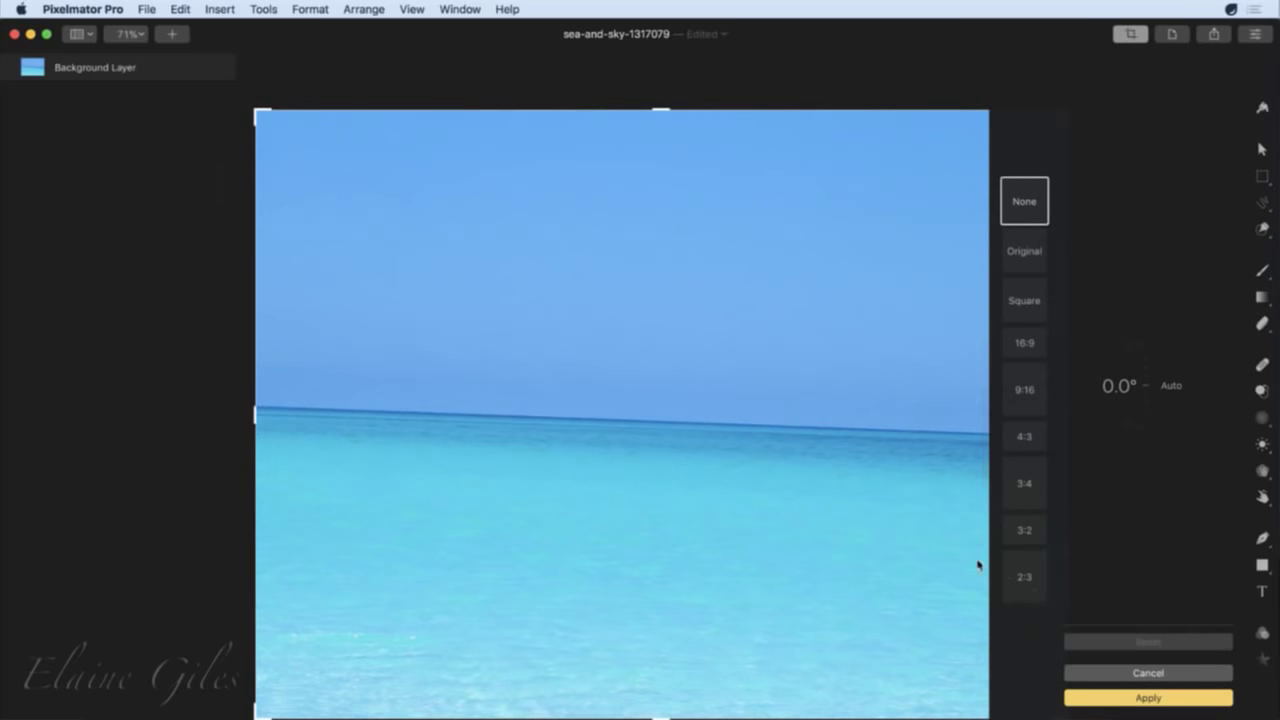
drag(980, 562, 970, 568)
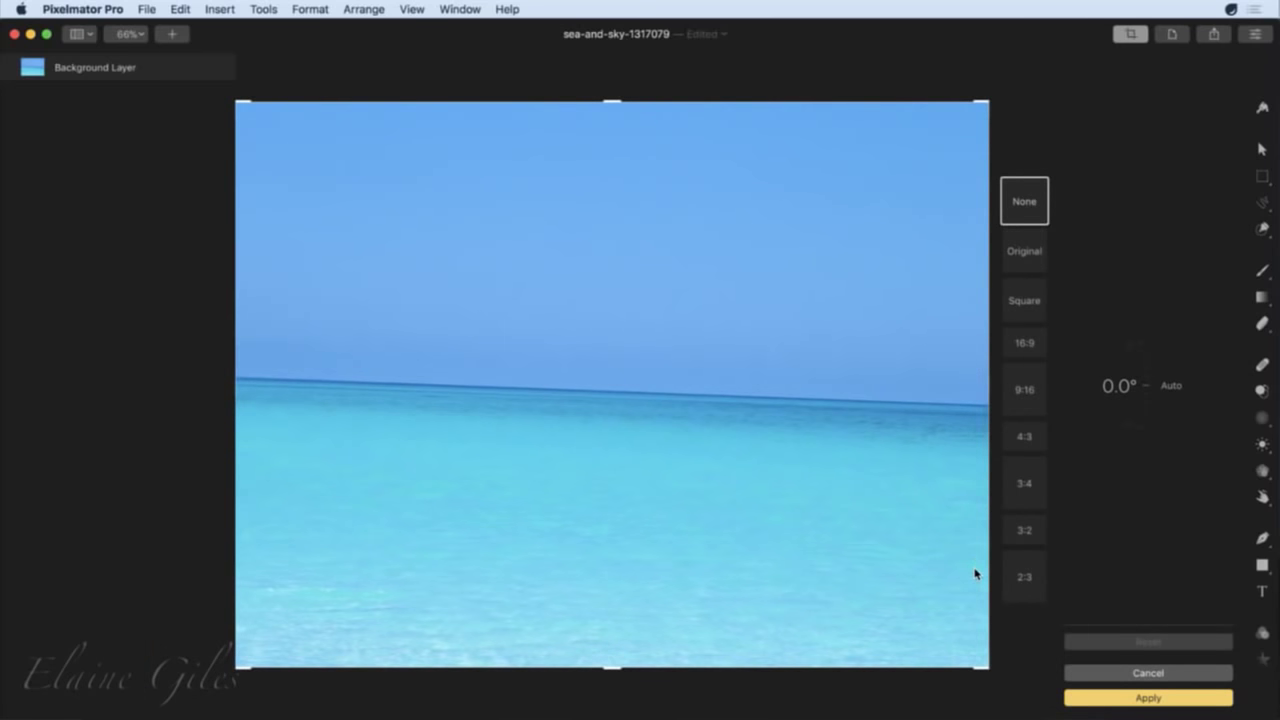
Hide the layers list and straighten the seascape's horizon automatically.
click(80, 34)
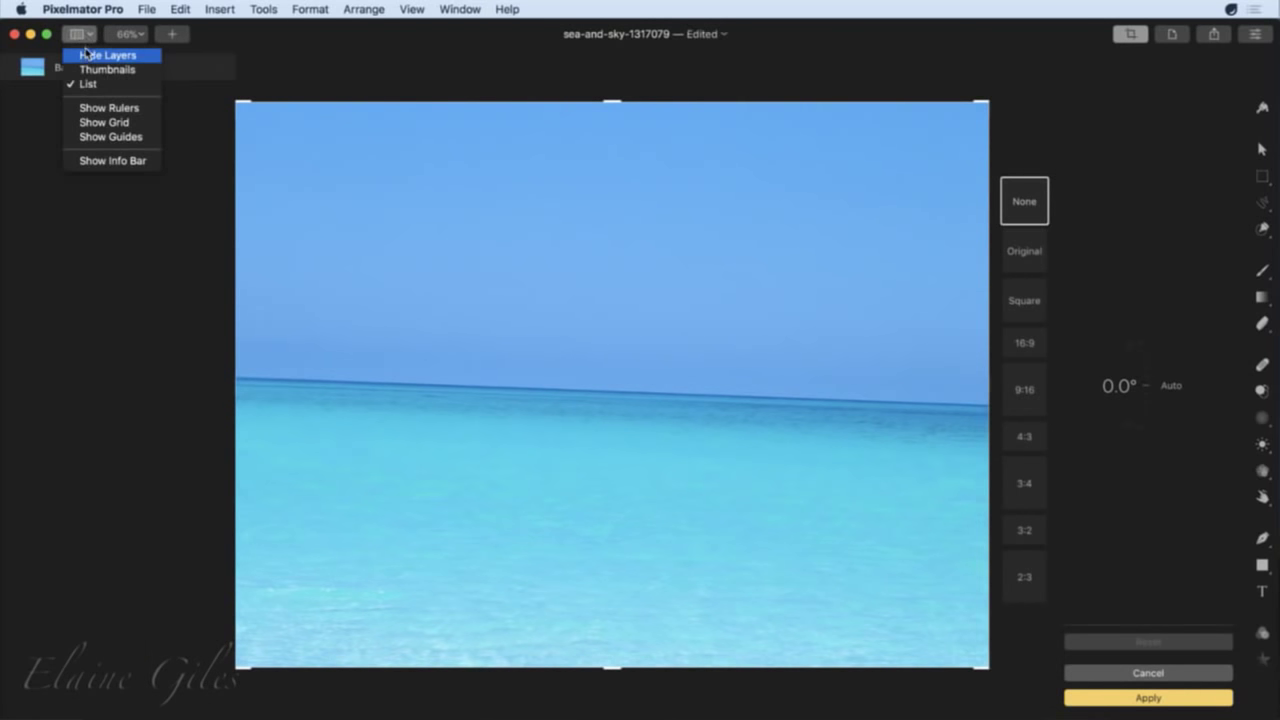
click(86, 54)
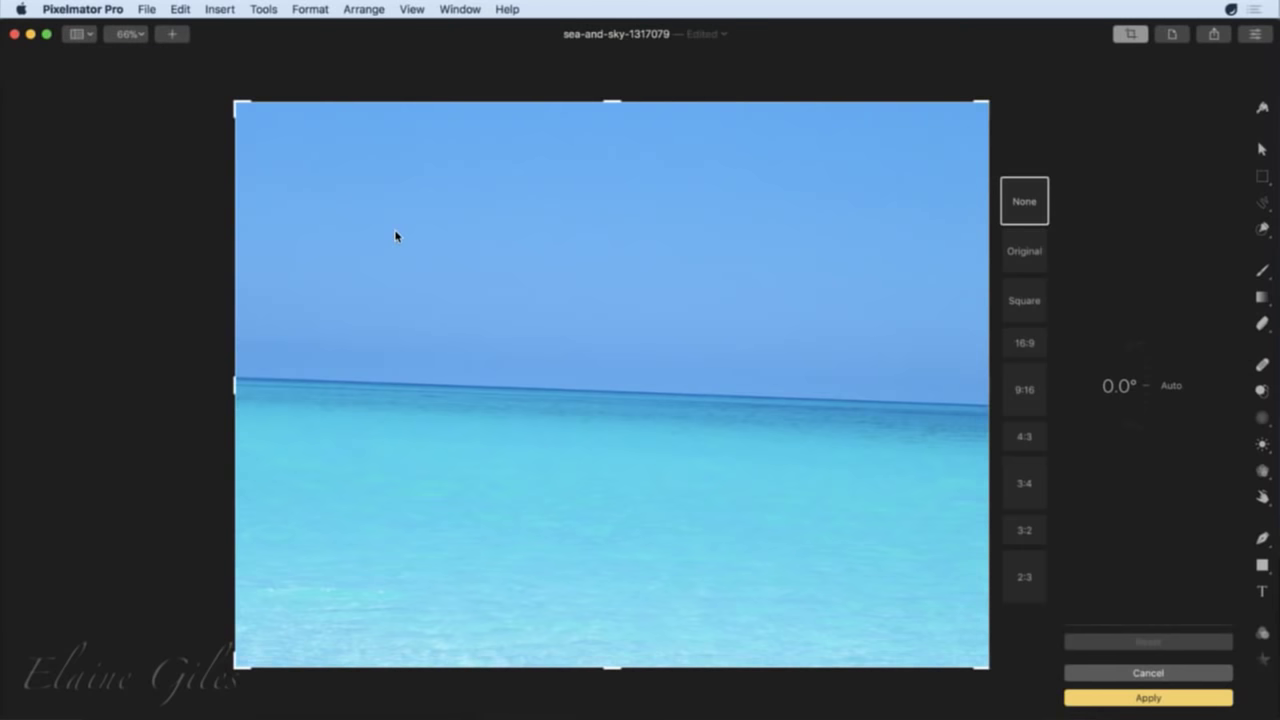
key(super+0)
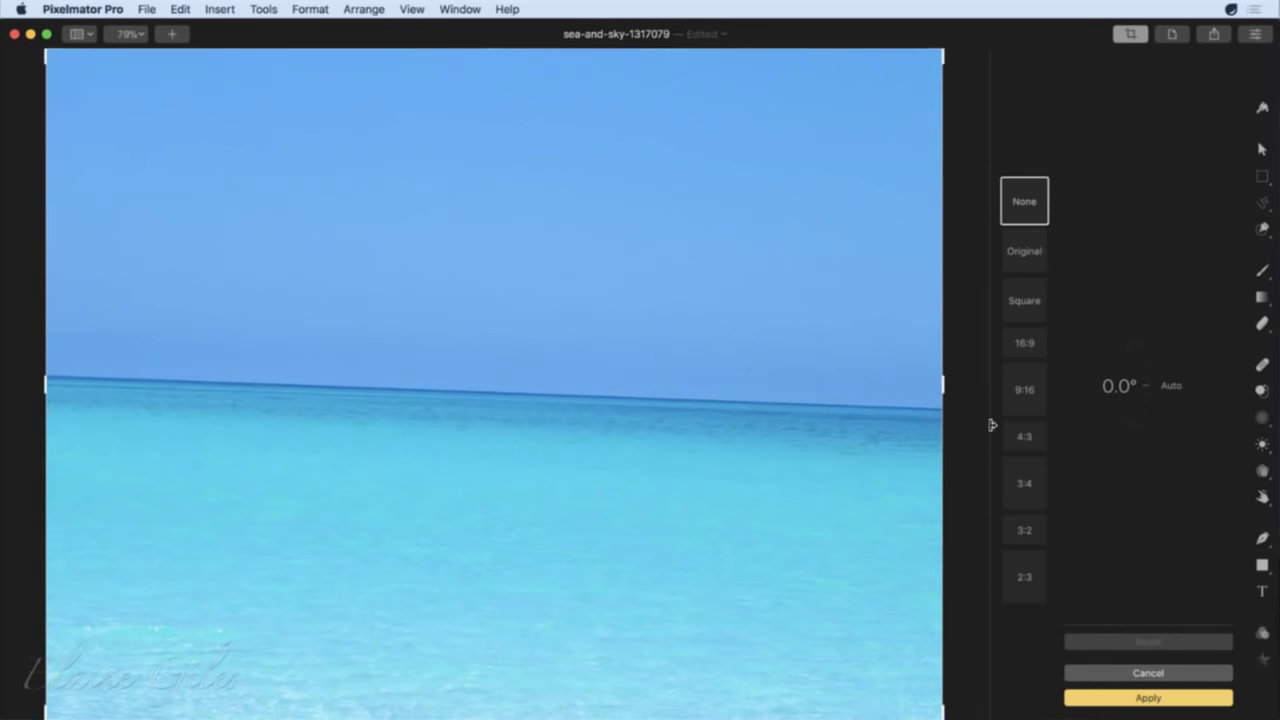
click(1177, 390)
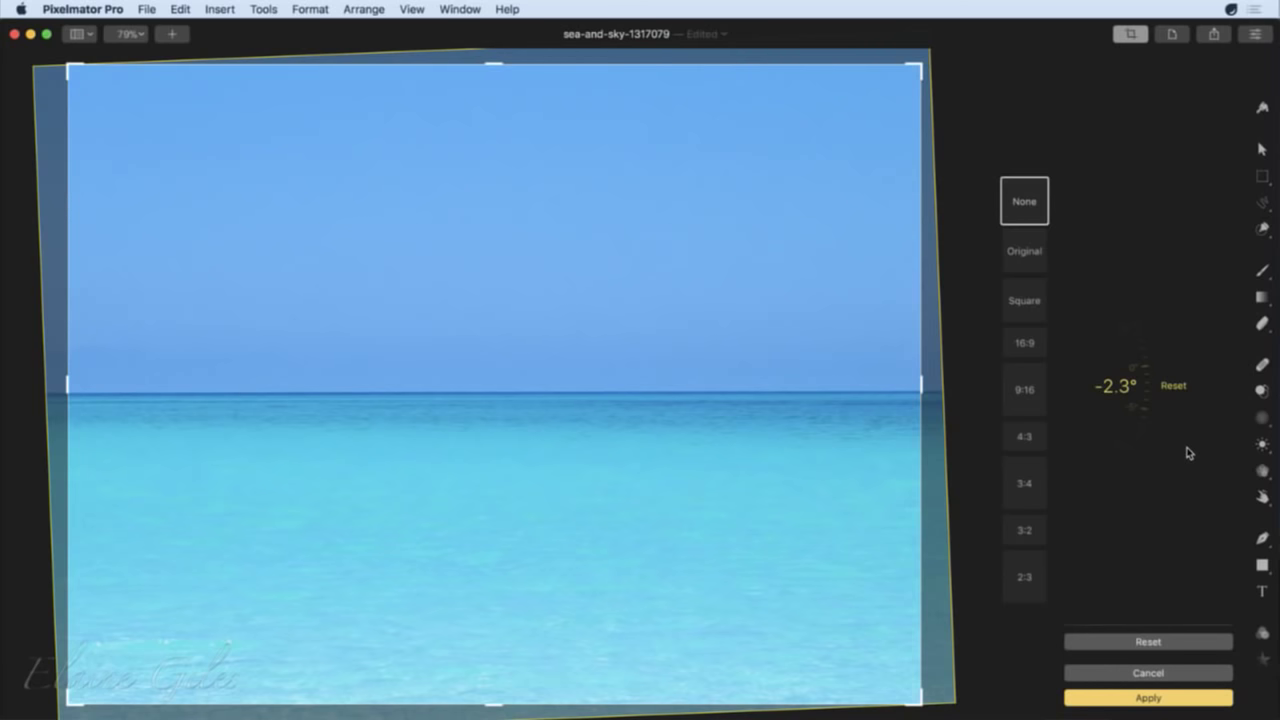
key(super+minus)
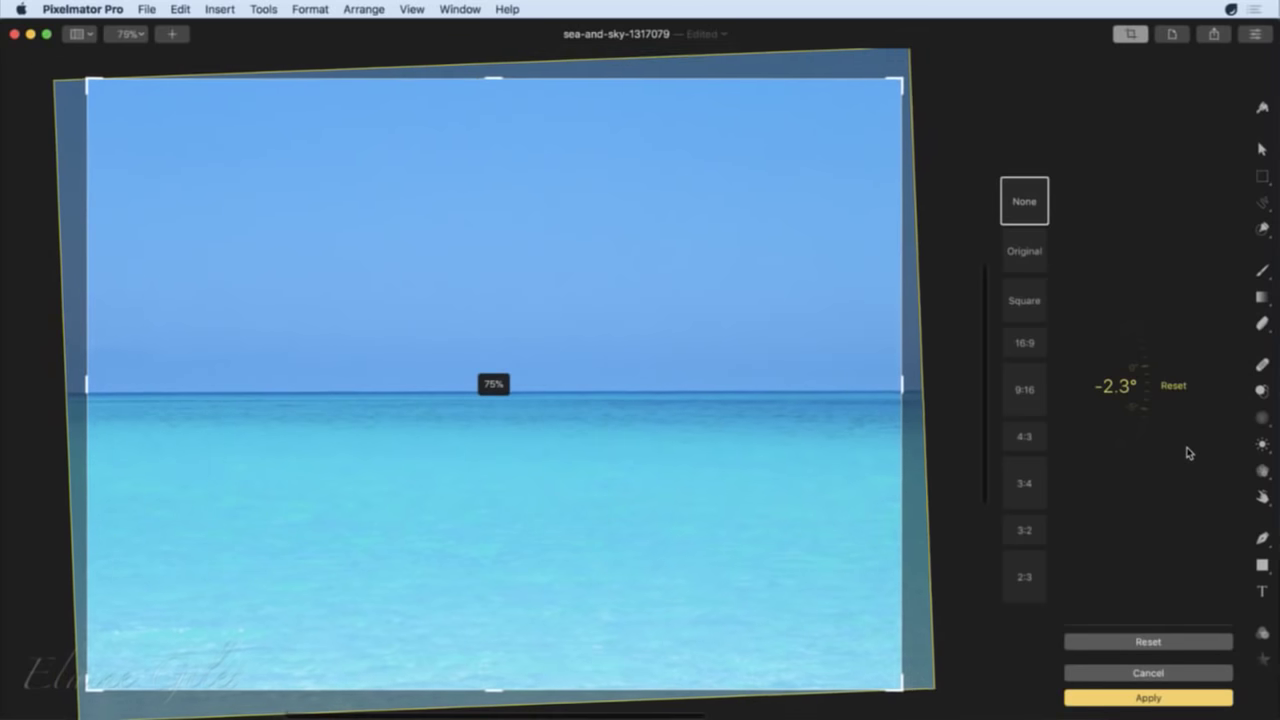
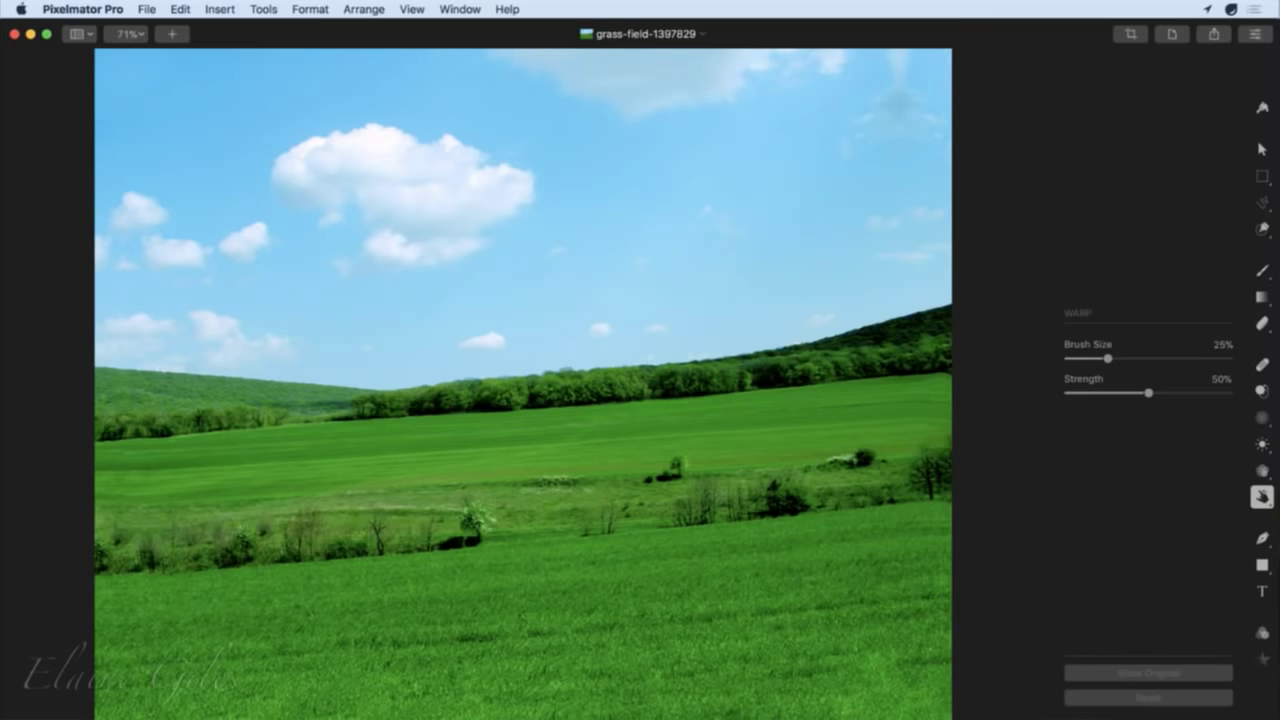
Crop the grass-field-1397829 photo with automatic straightening, trimming the frame's left and right edges inward to exclude the empty wedges.
key(c)
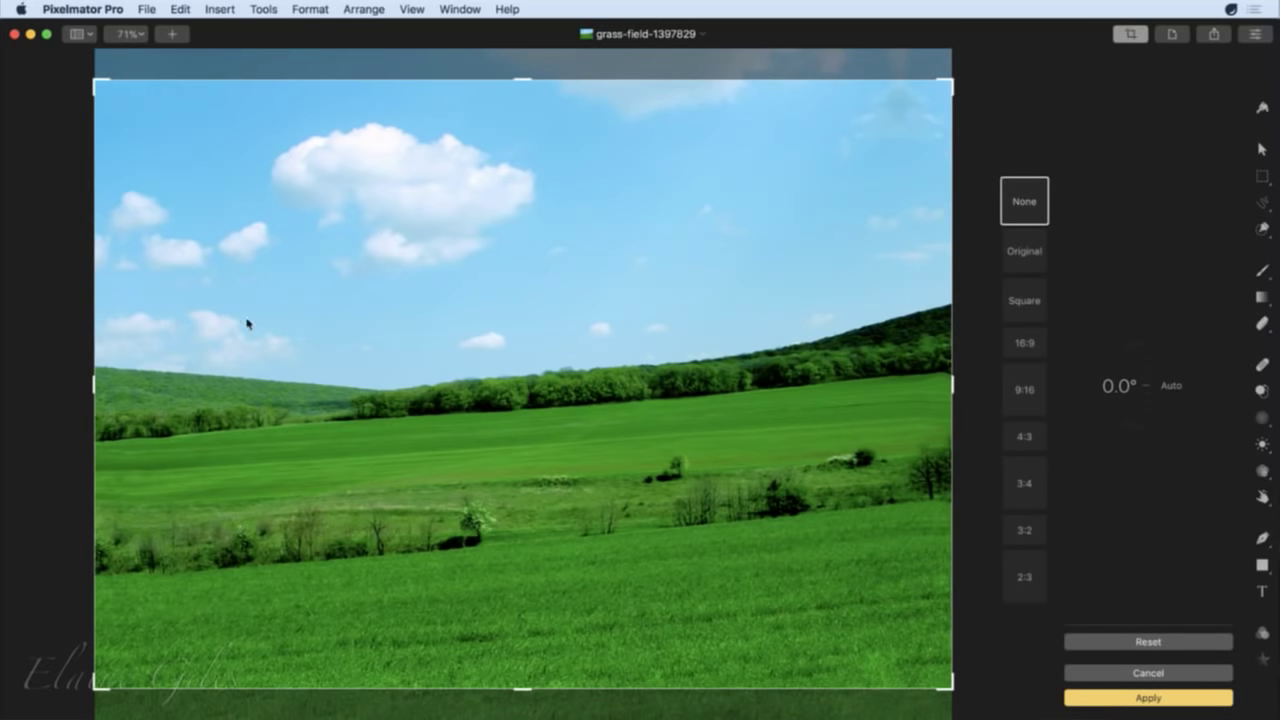
click(1172, 386)
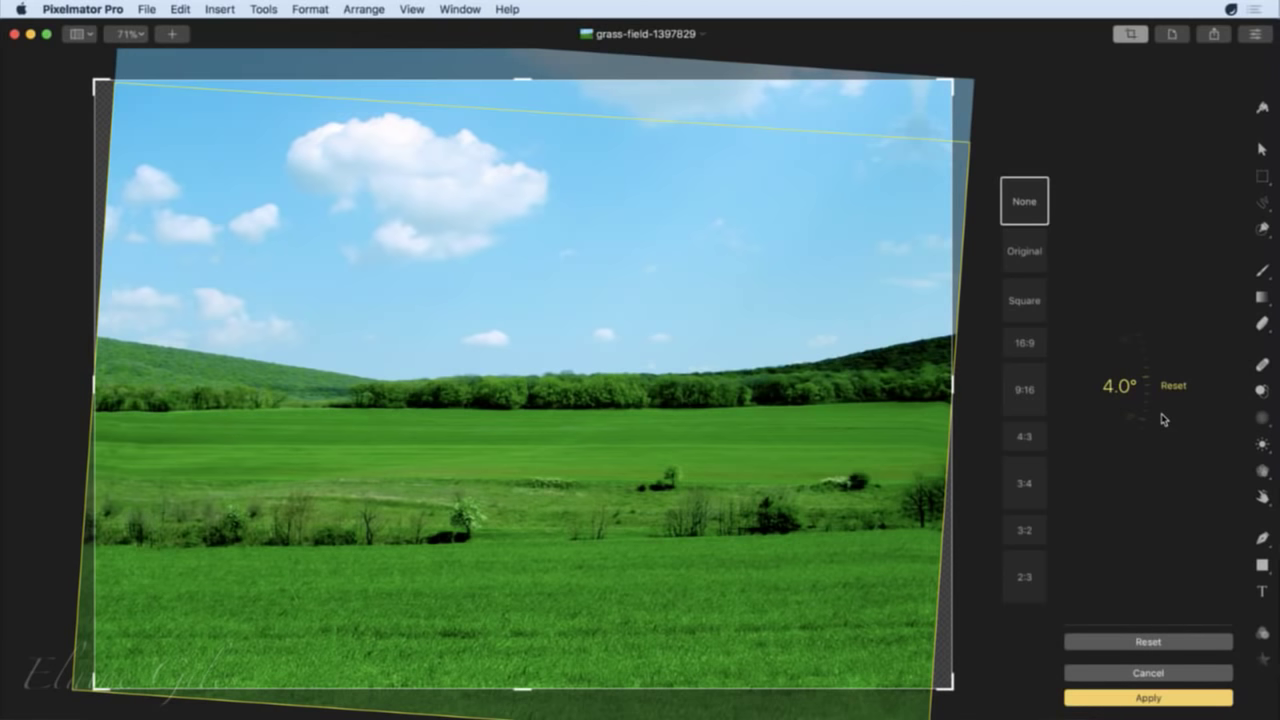
key(super+minus)
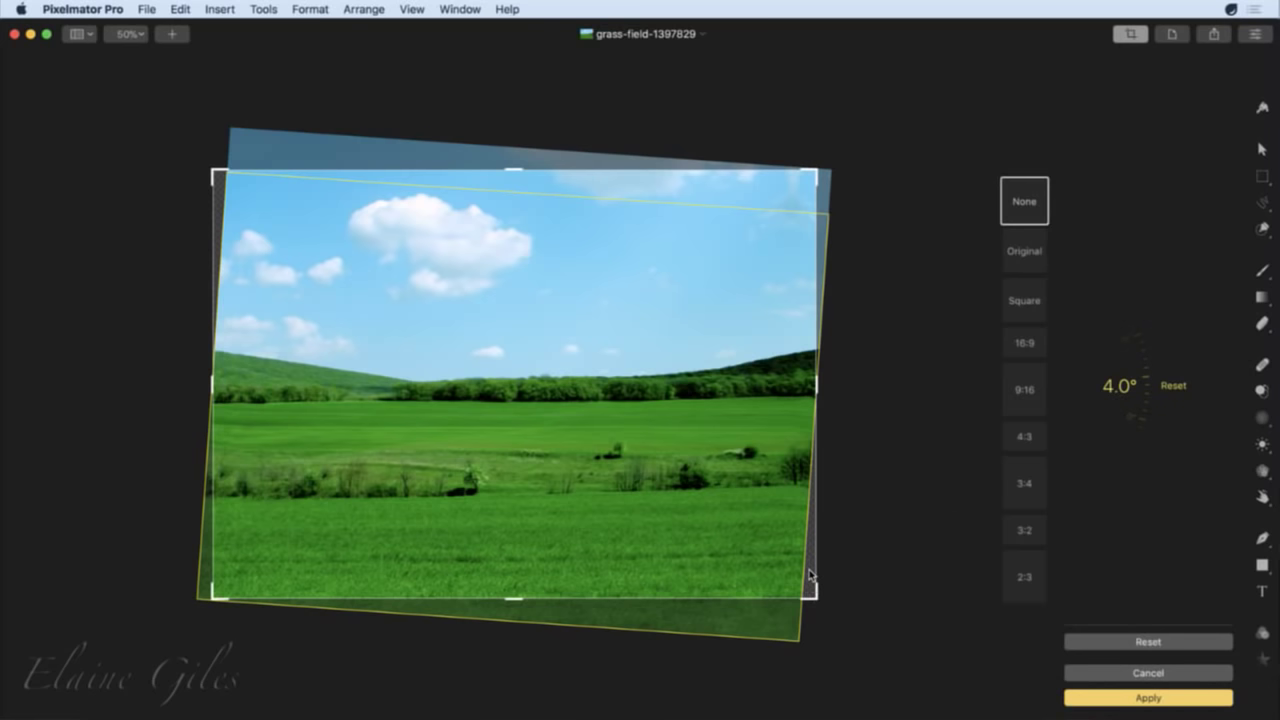
drag(816, 393, 802, 397)
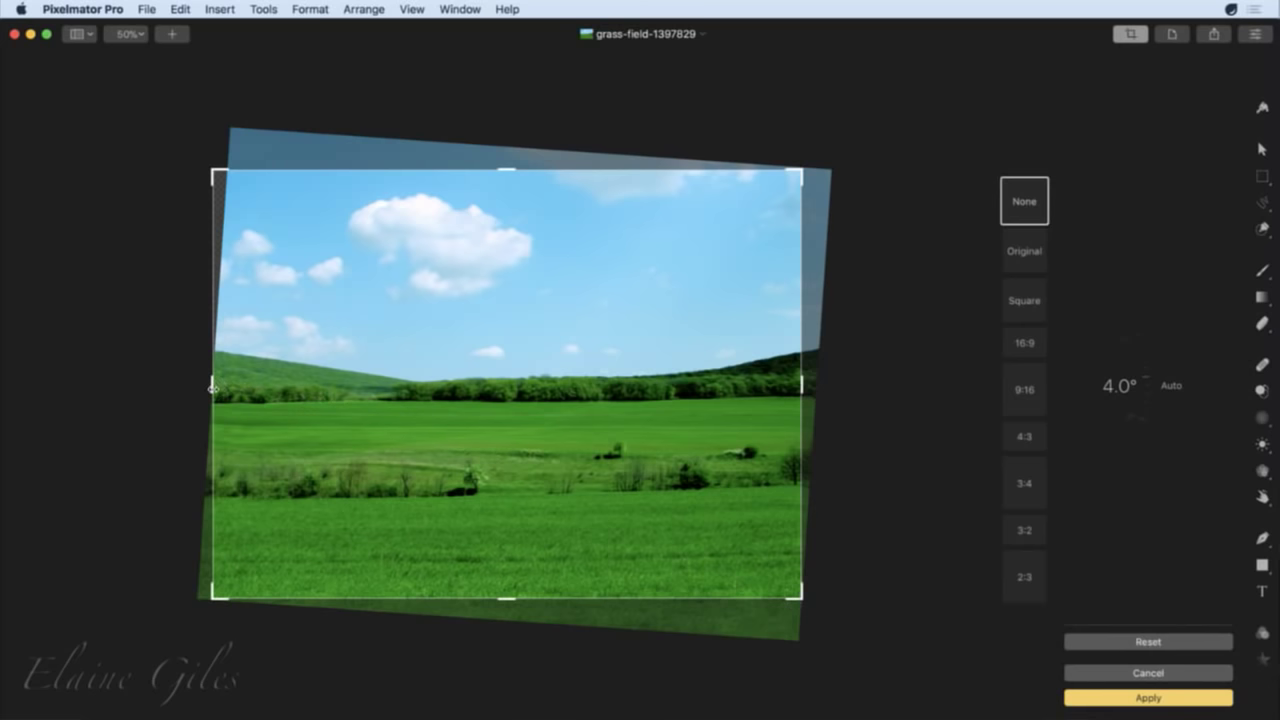
drag(212, 390, 228, 388)
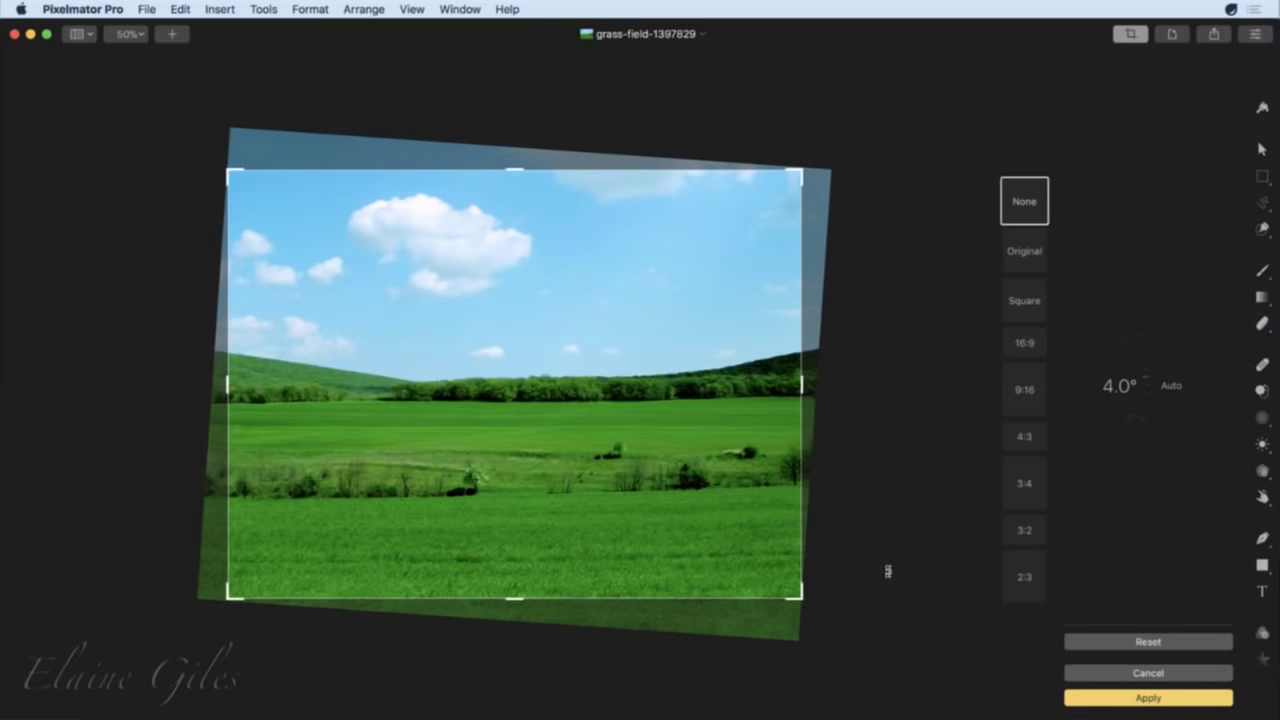
click(1132, 699)
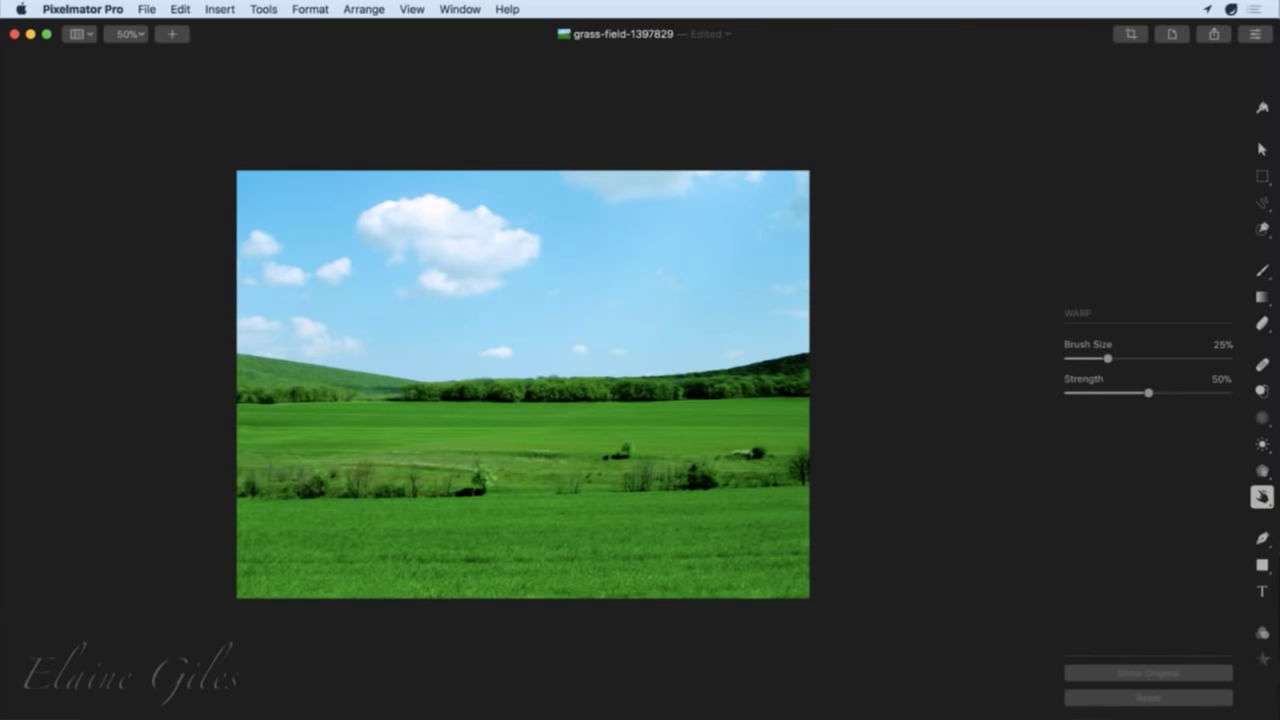
Straighten the tough-1316524 photo automatically in a crop and apply it with the frame unchanged.
key(super+shift+4)
key(space)
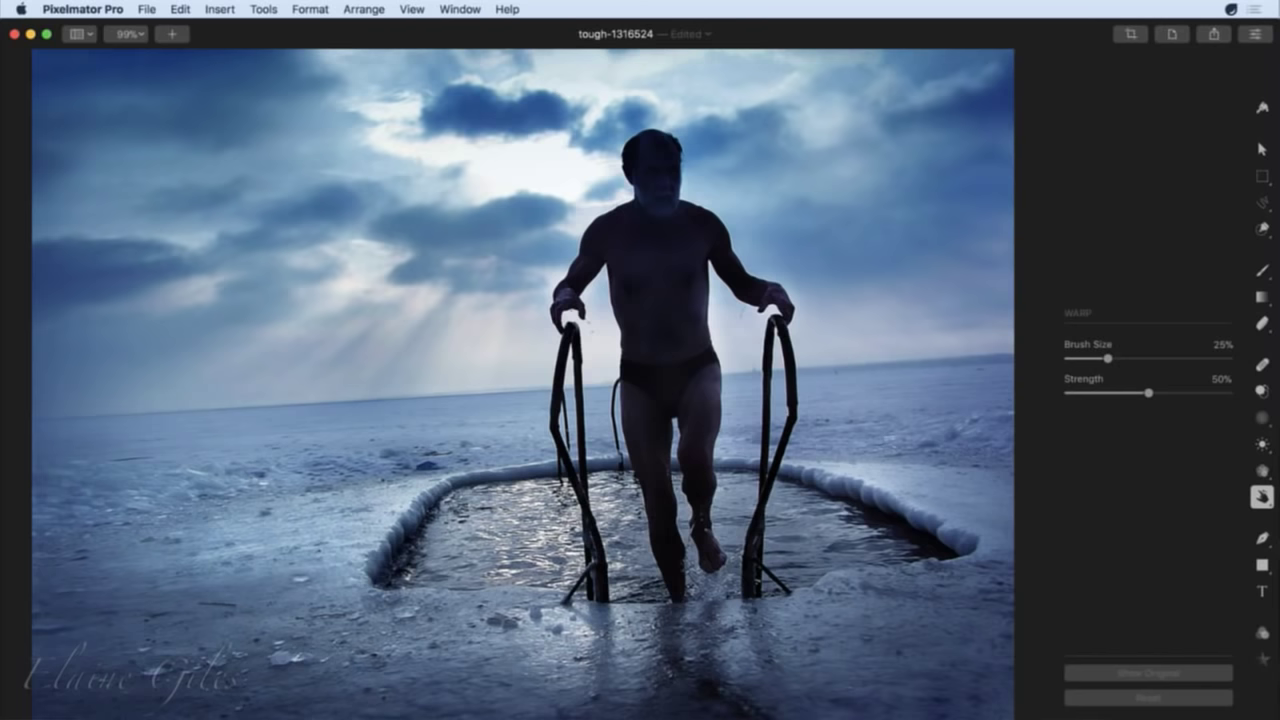
key(c)
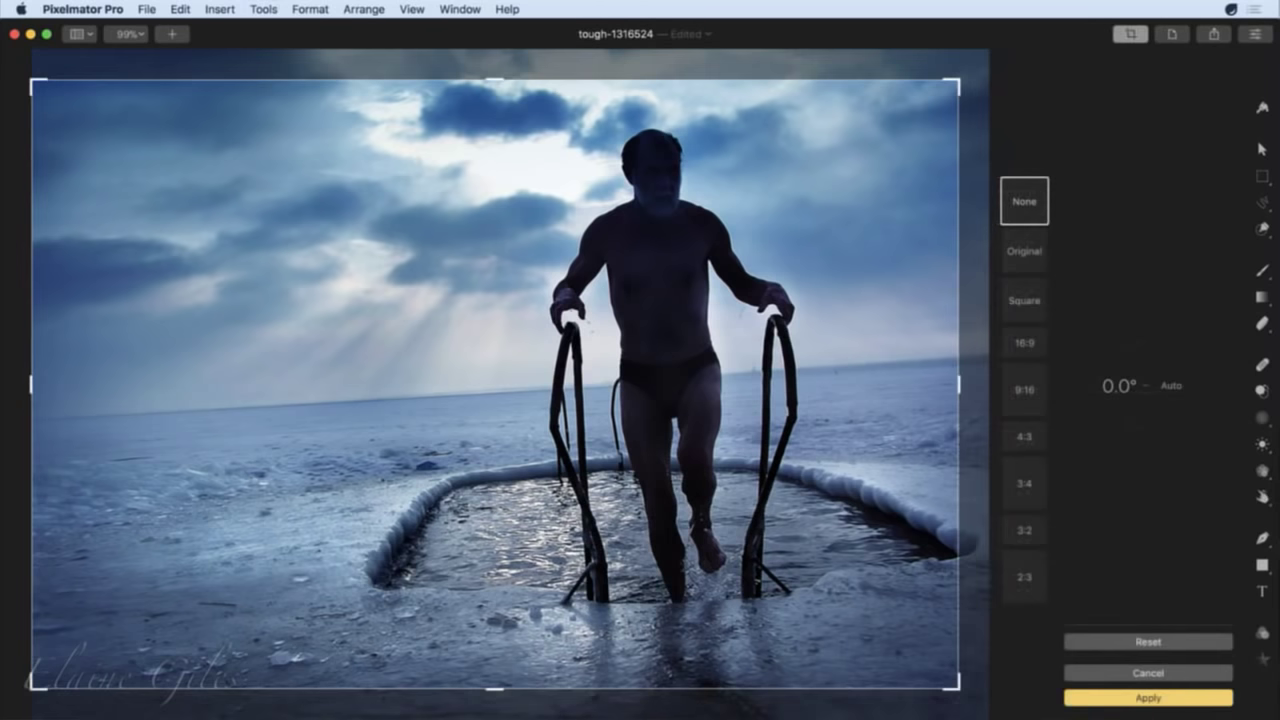
click(1171, 387)
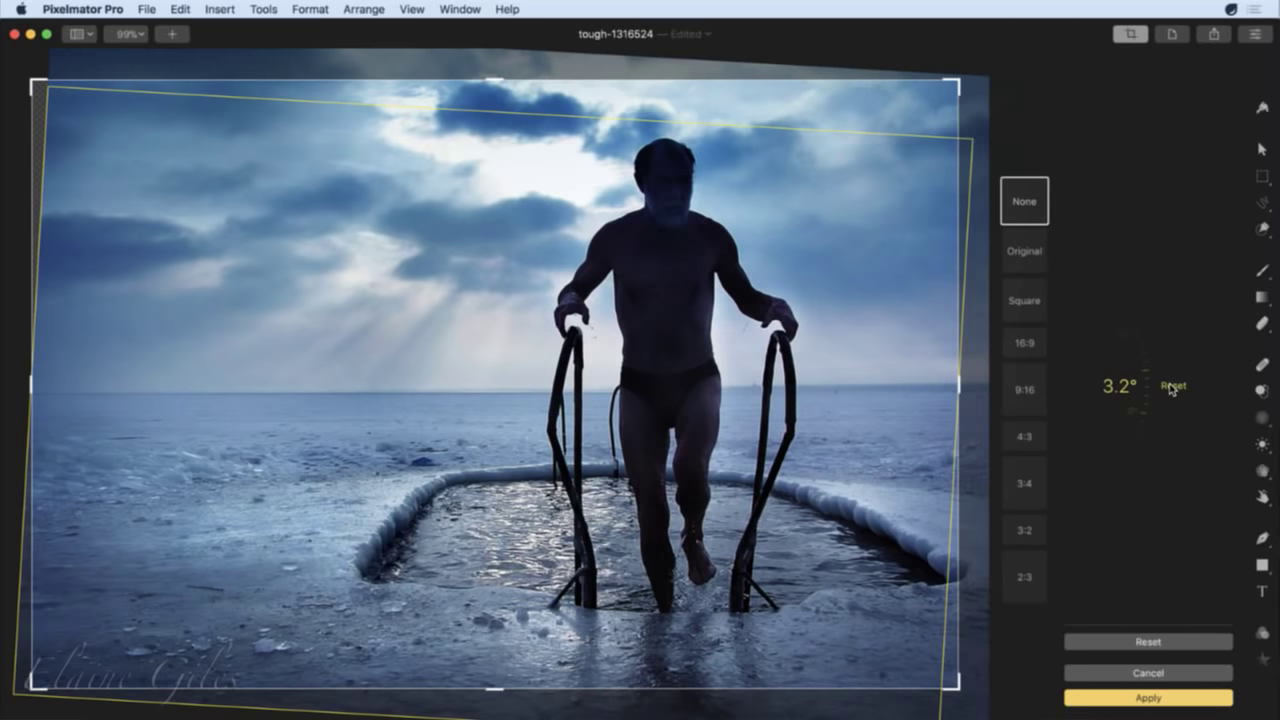
click(1143, 697)
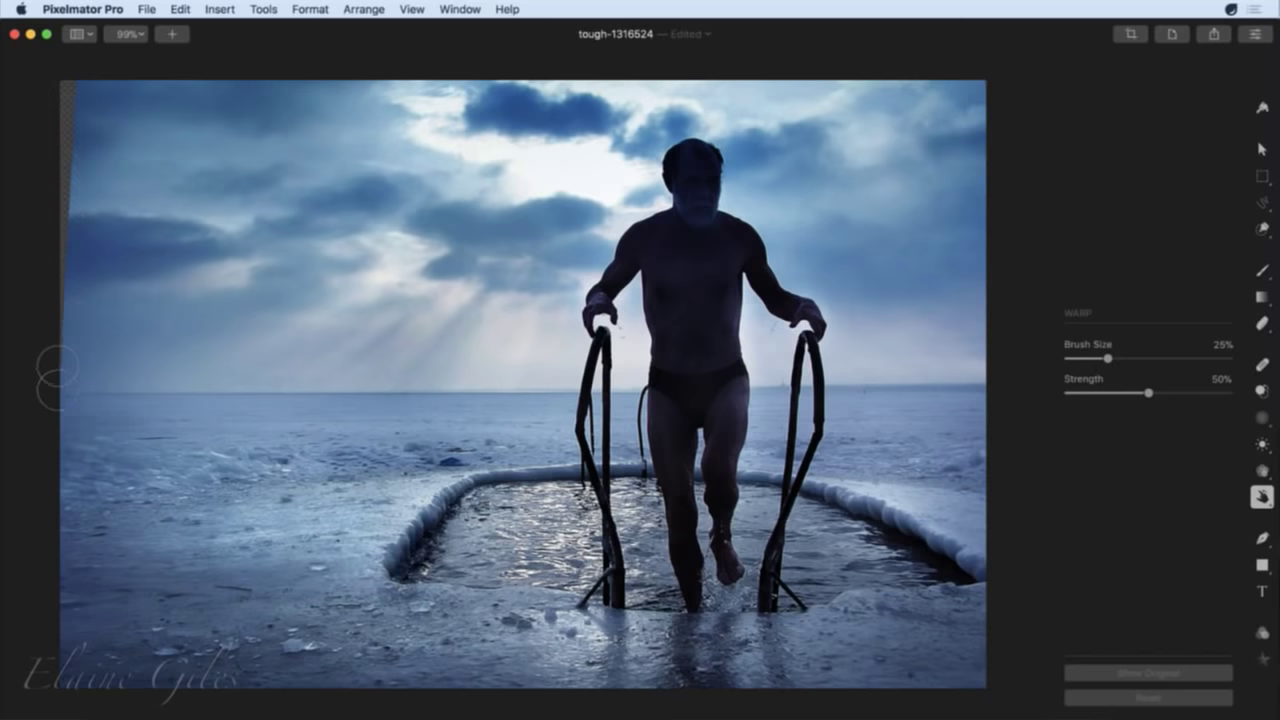
drag(57, 392, 80, 140)
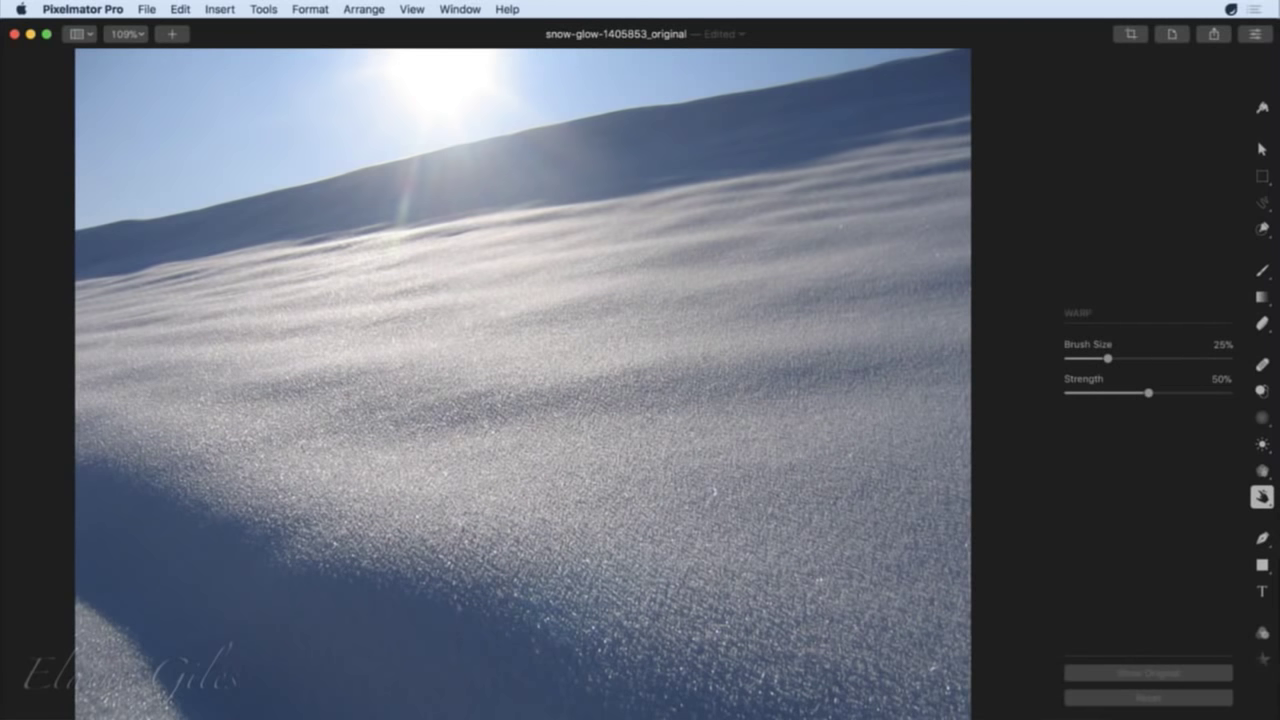
Start a crop of the snow-glow-1405853_original photo and straighten it automatically.
key(c)
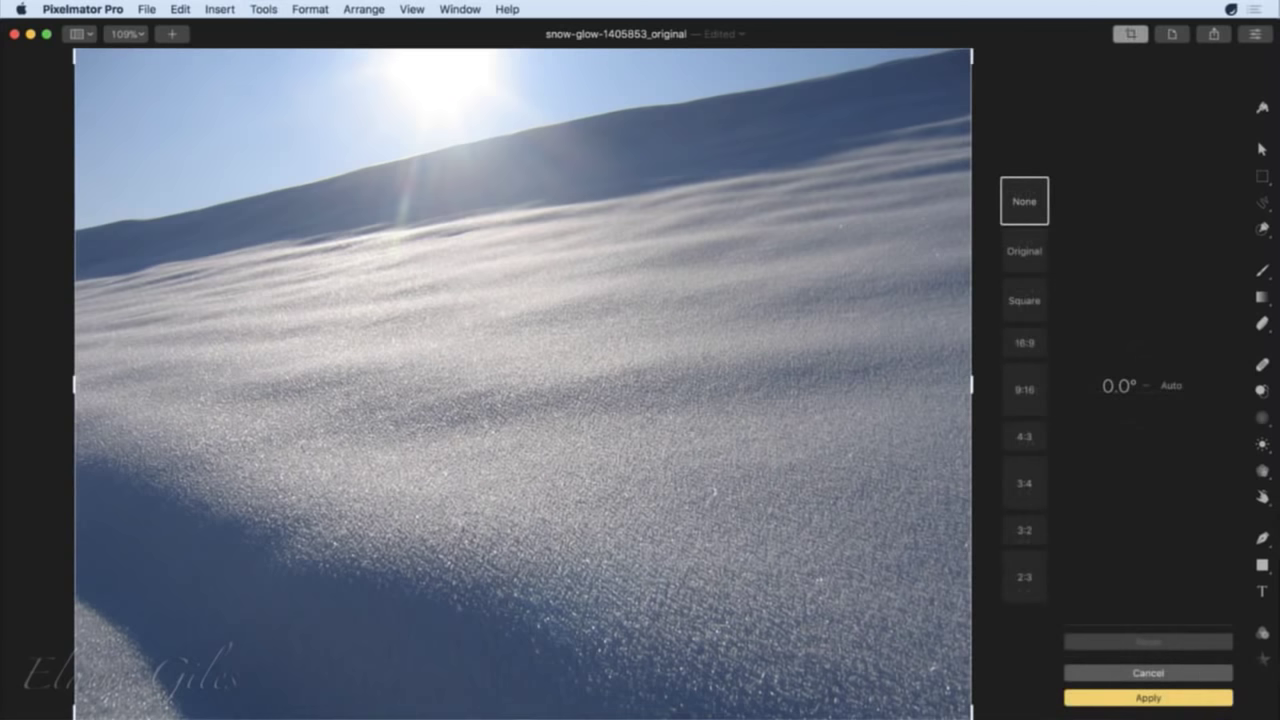
click(1171, 386)
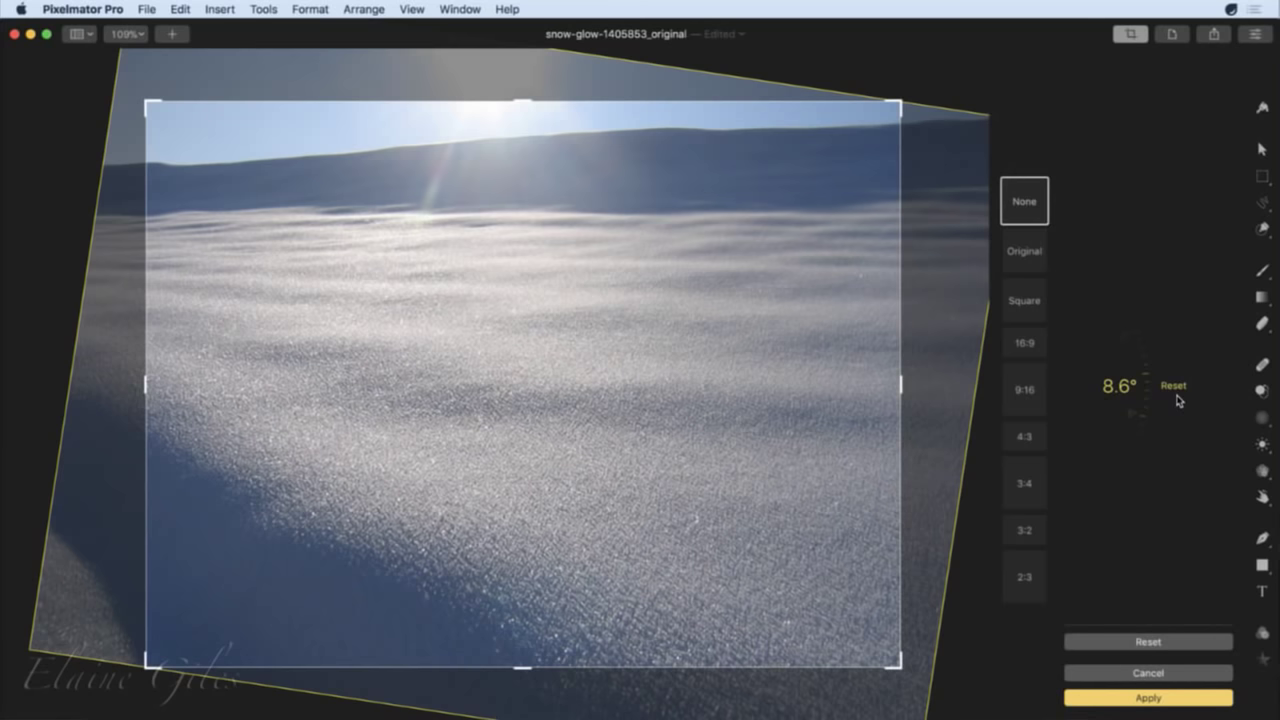
key(super+minus)
key(super+minus)
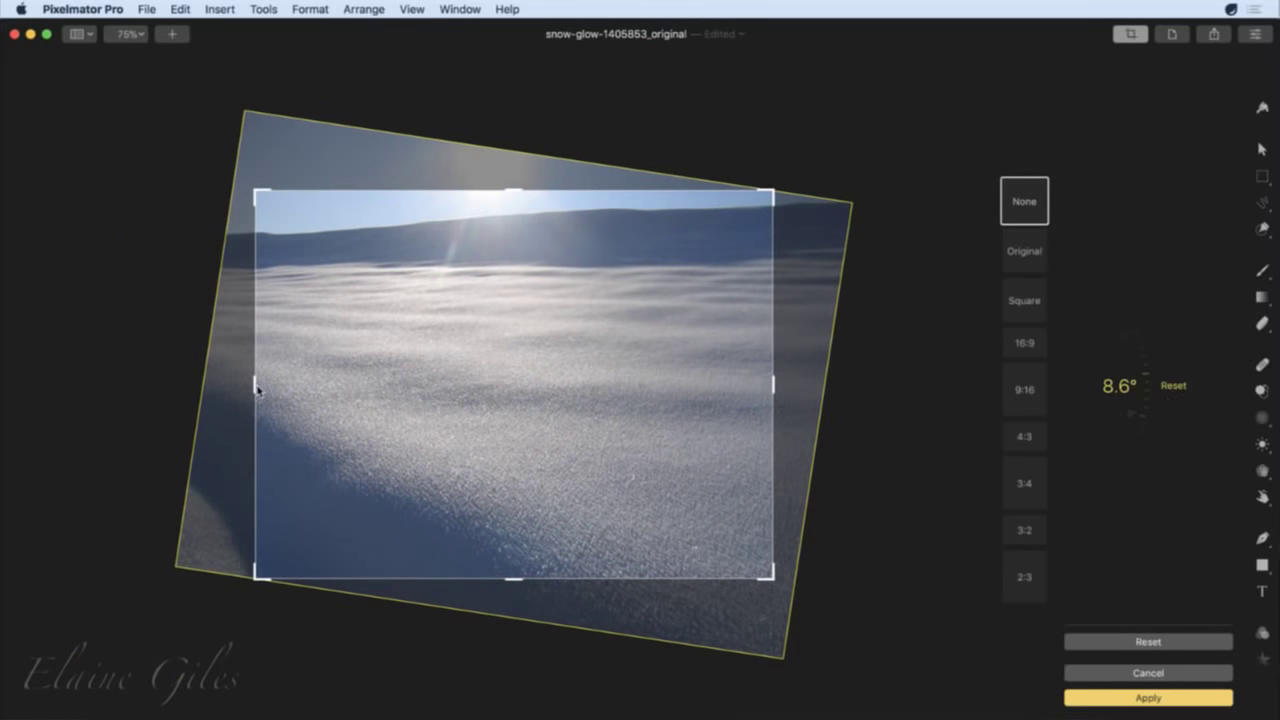
Extend the crop frame outward on all four sides to take in the whole rotated snow photo, and apply the crop.
drag(254, 386, 176, 385)
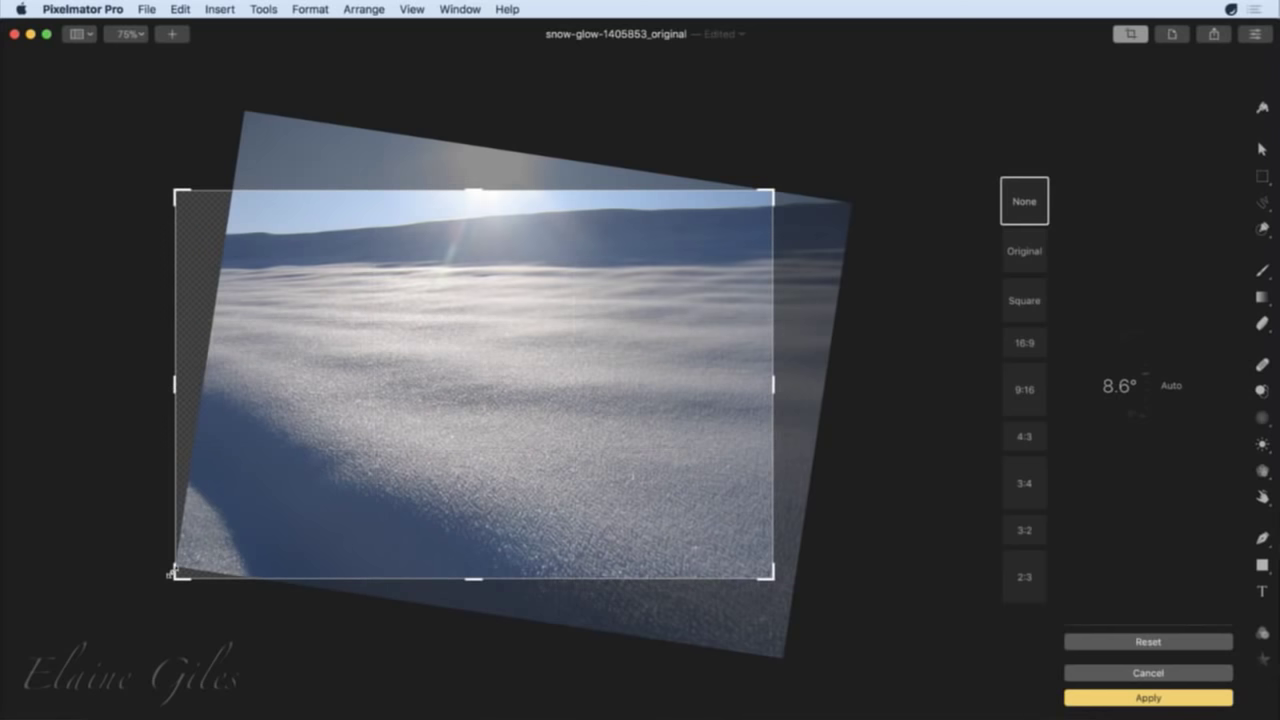
drag(475, 194, 473, 118)
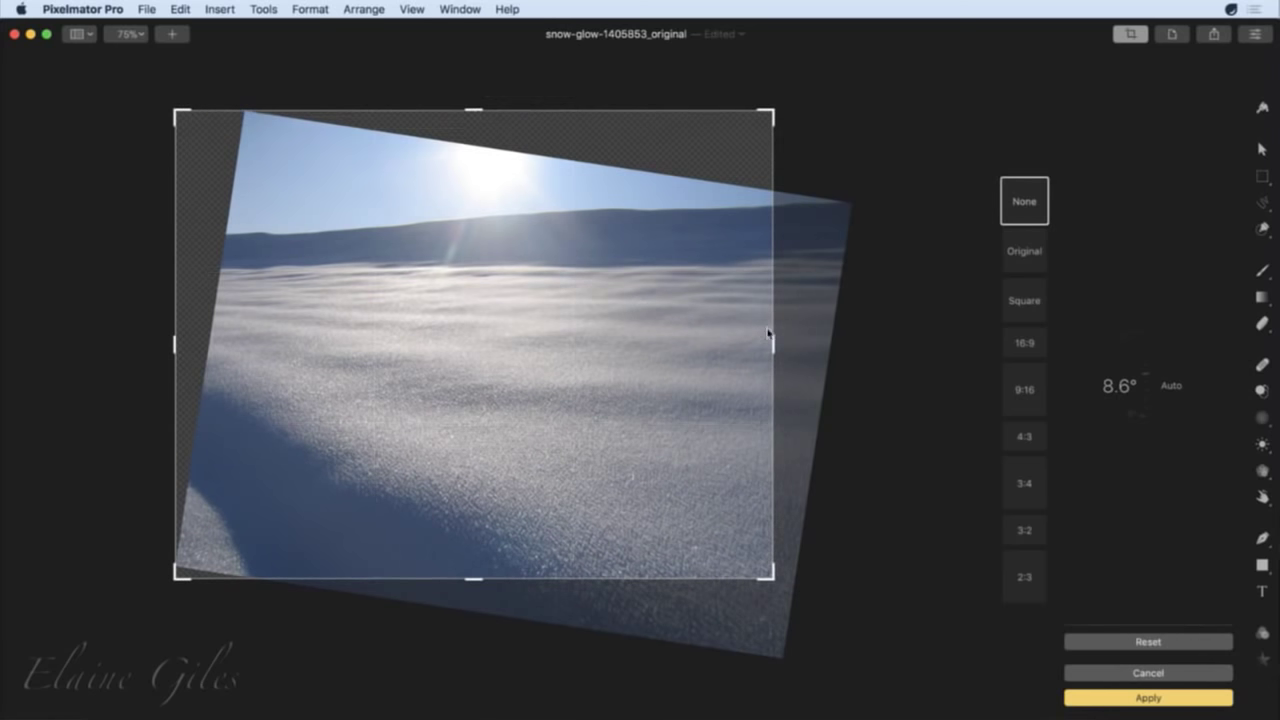
drag(774, 344, 852, 345)
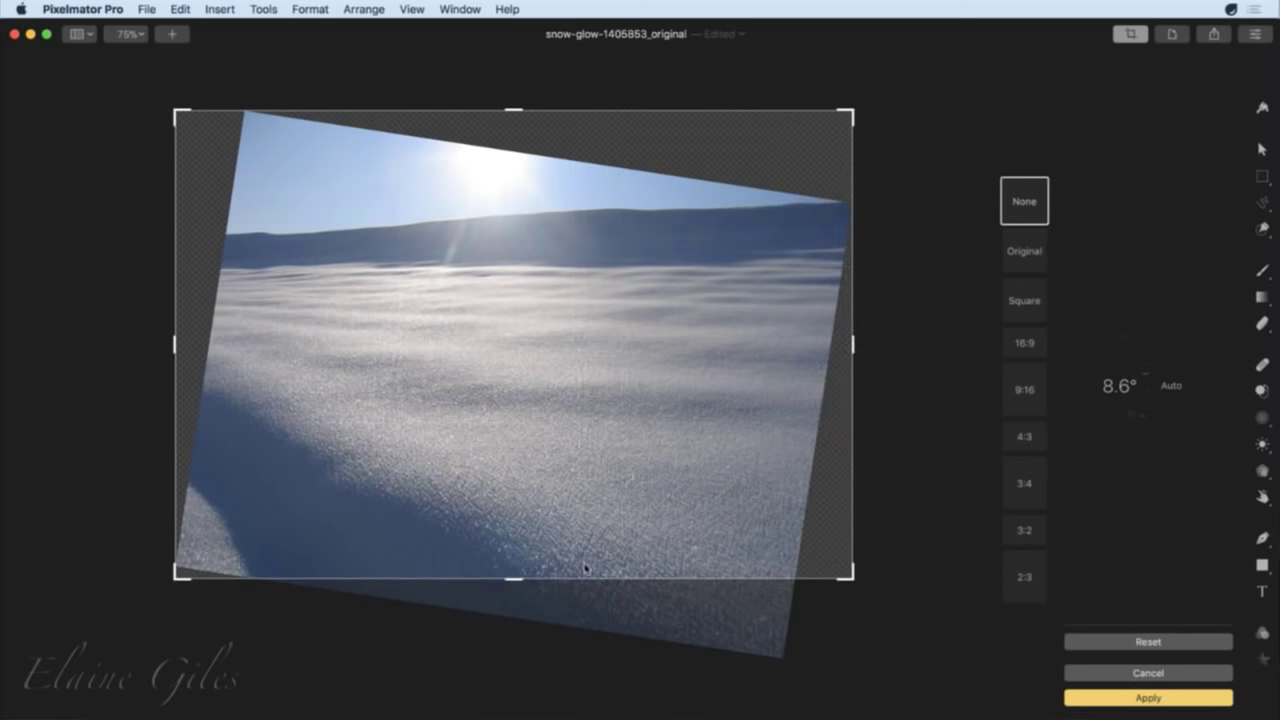
drag(515, 594, 519, 674)
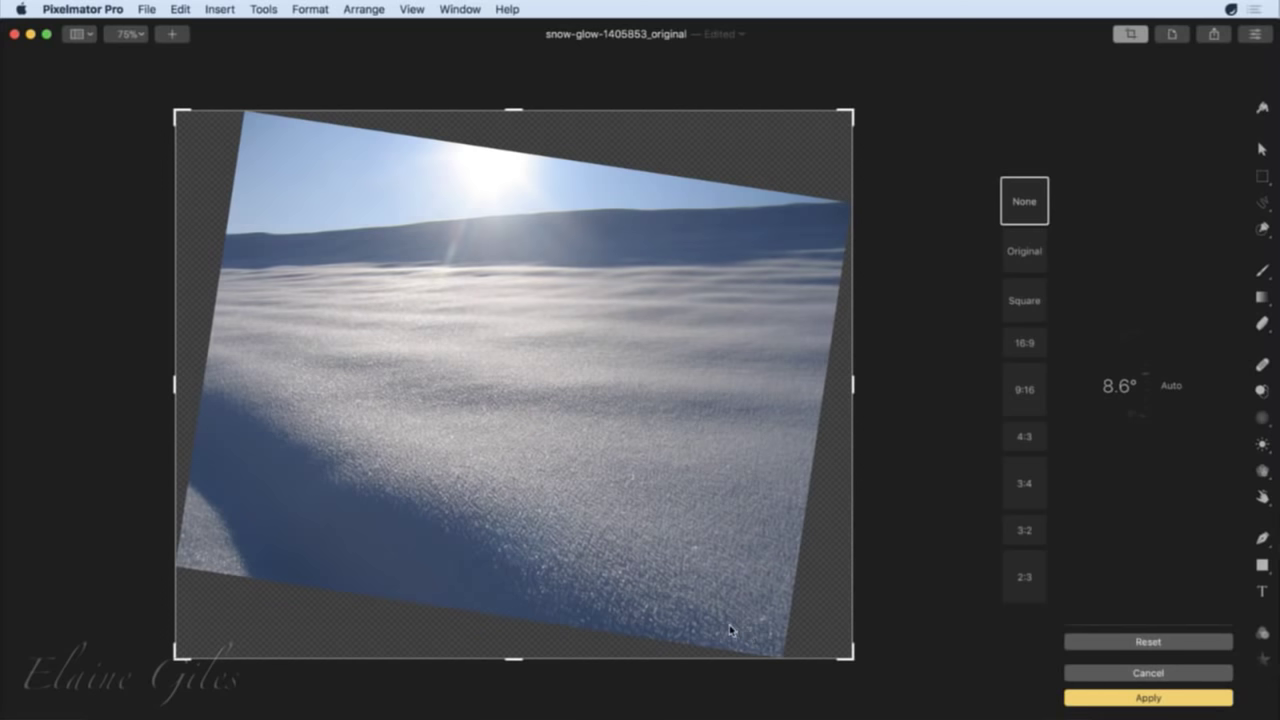
click(1104, 699)
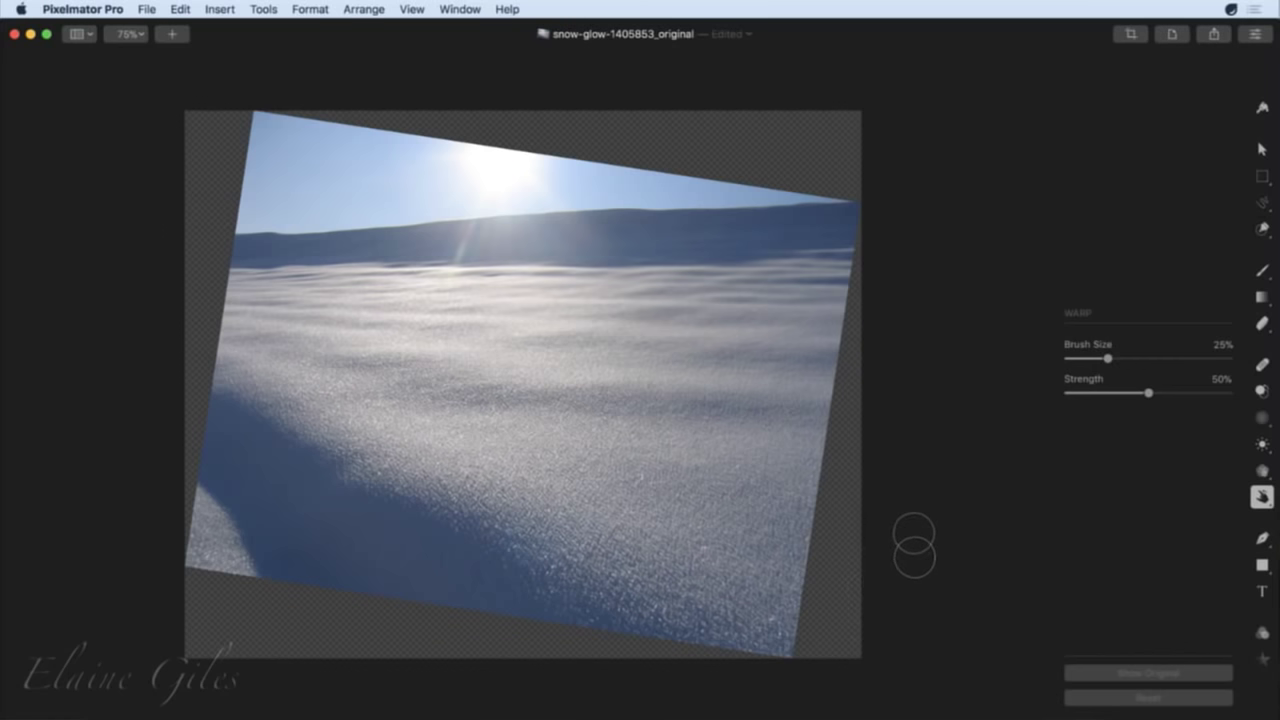
Choose the Repair tool, show the layers as thumbnails, and add a new empty layer above the snow photo.
click(1263, 366)
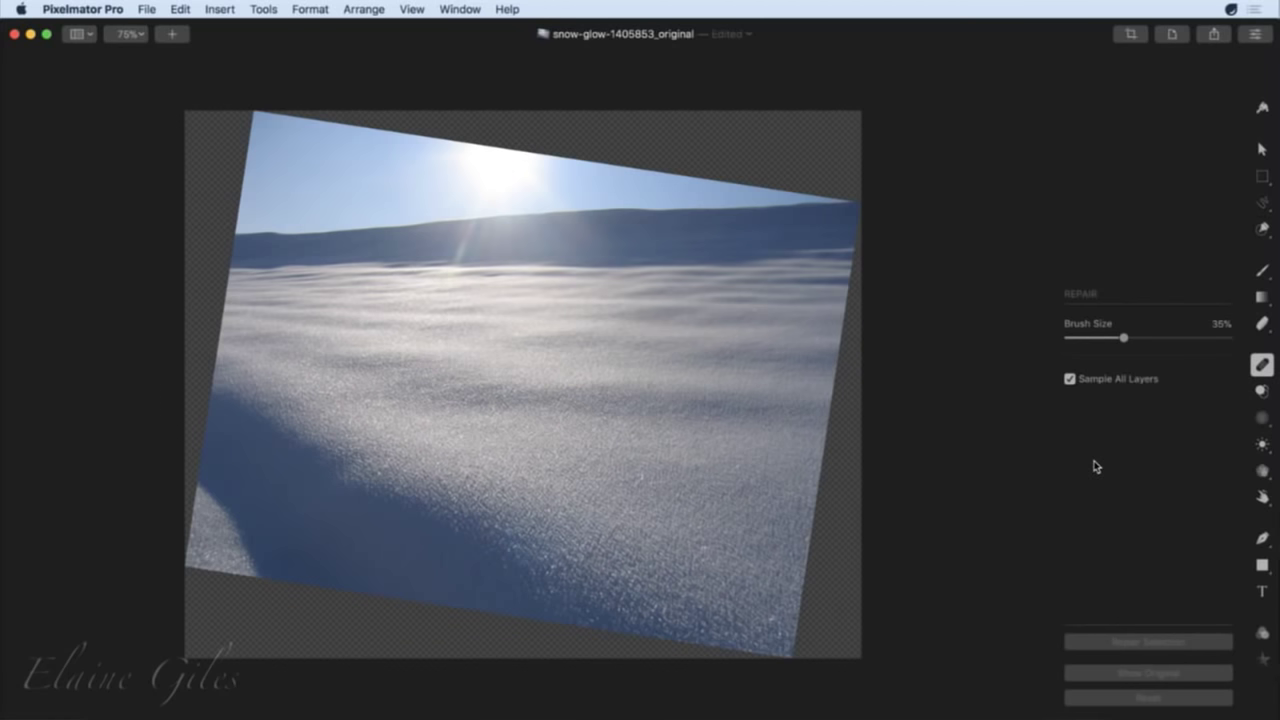
click(91, 34)
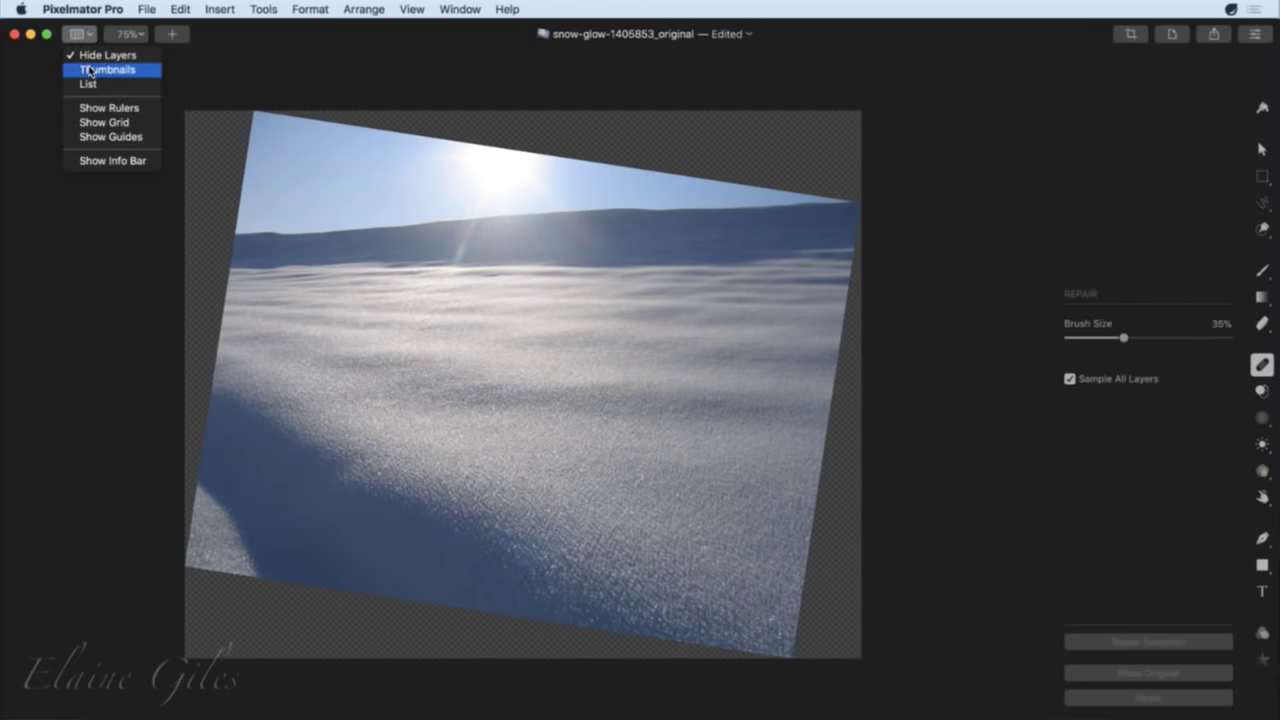
click(89, 70)
click(178, 36)
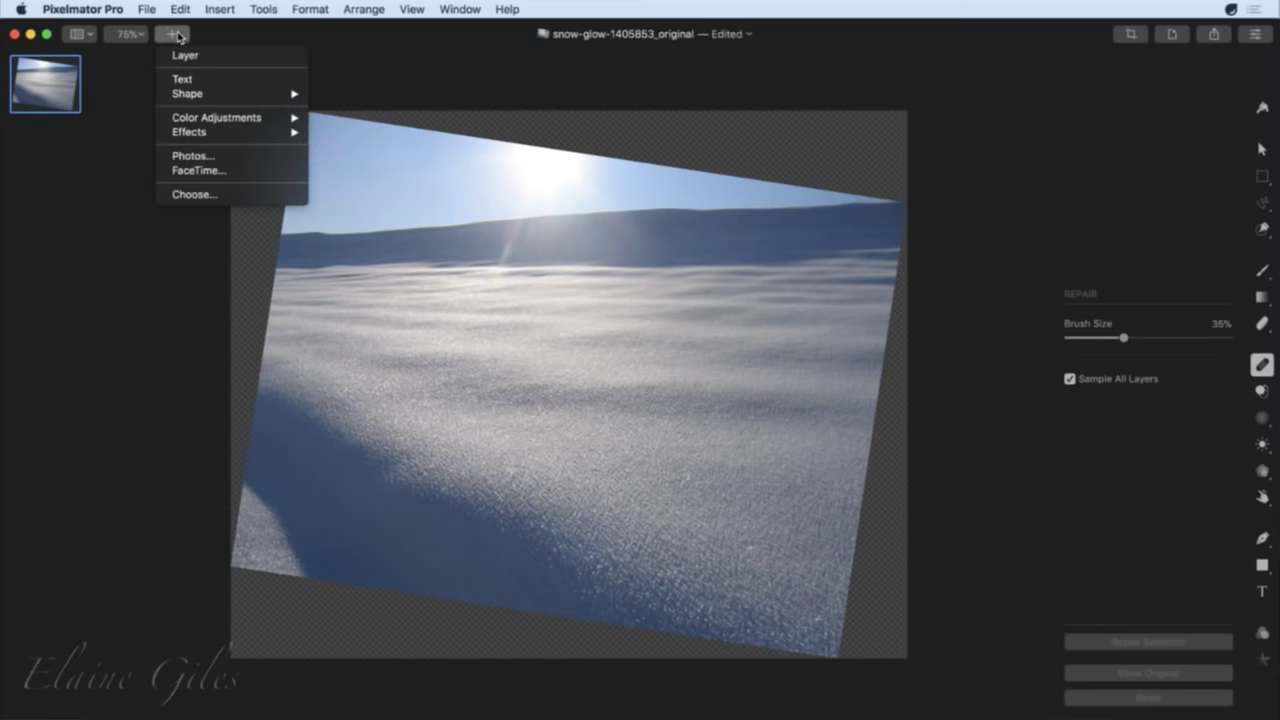
click(184, 55)
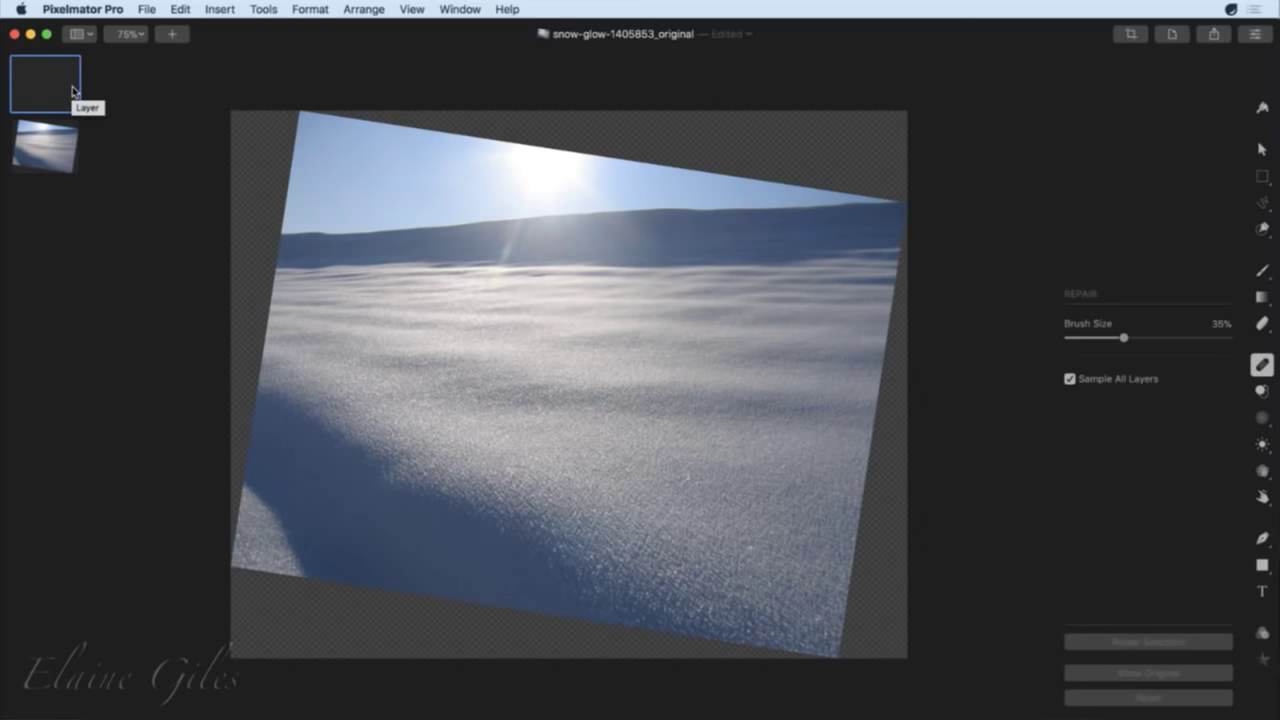
Select the snow photo layer and repair the empty wedge along the photo's left edge to fill it.
click(59, 144)
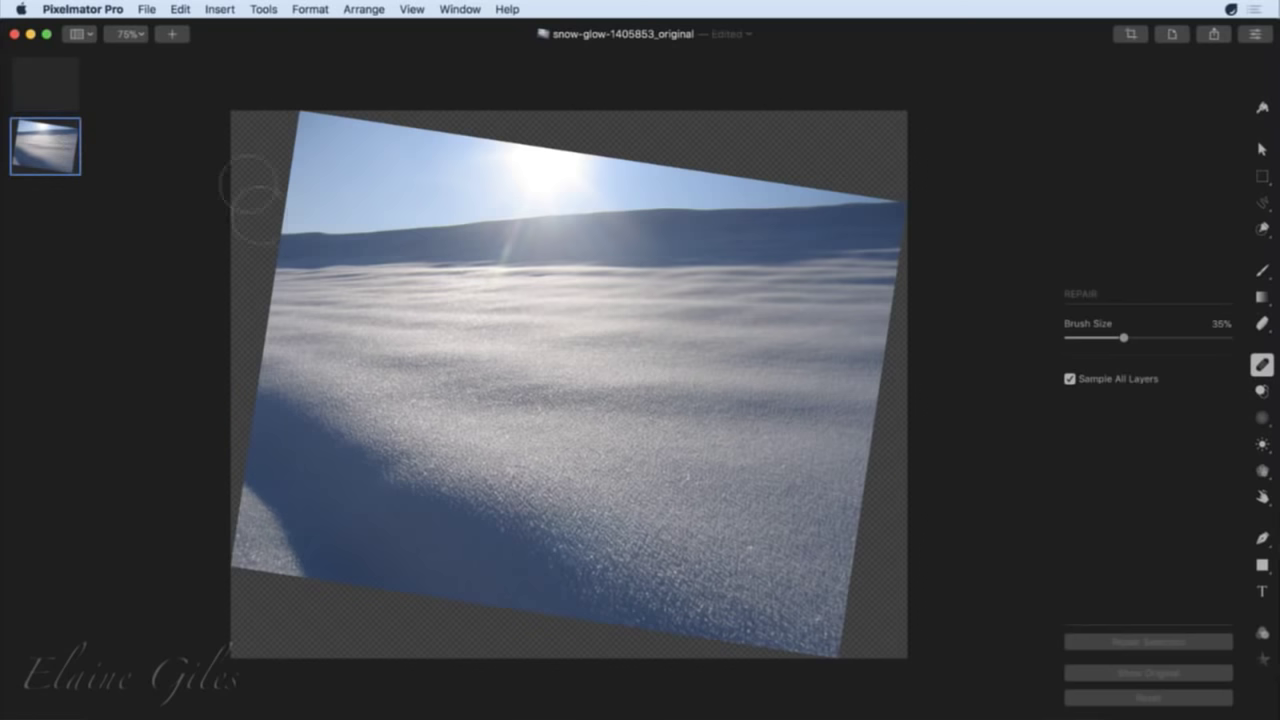
mouse_move(292, 140)
mouse_down()
mouse_move(245, 140)
mouse_move(255, 190)
mouse_move(225, 520)
mouse_move(302, 150)
mouse_up()
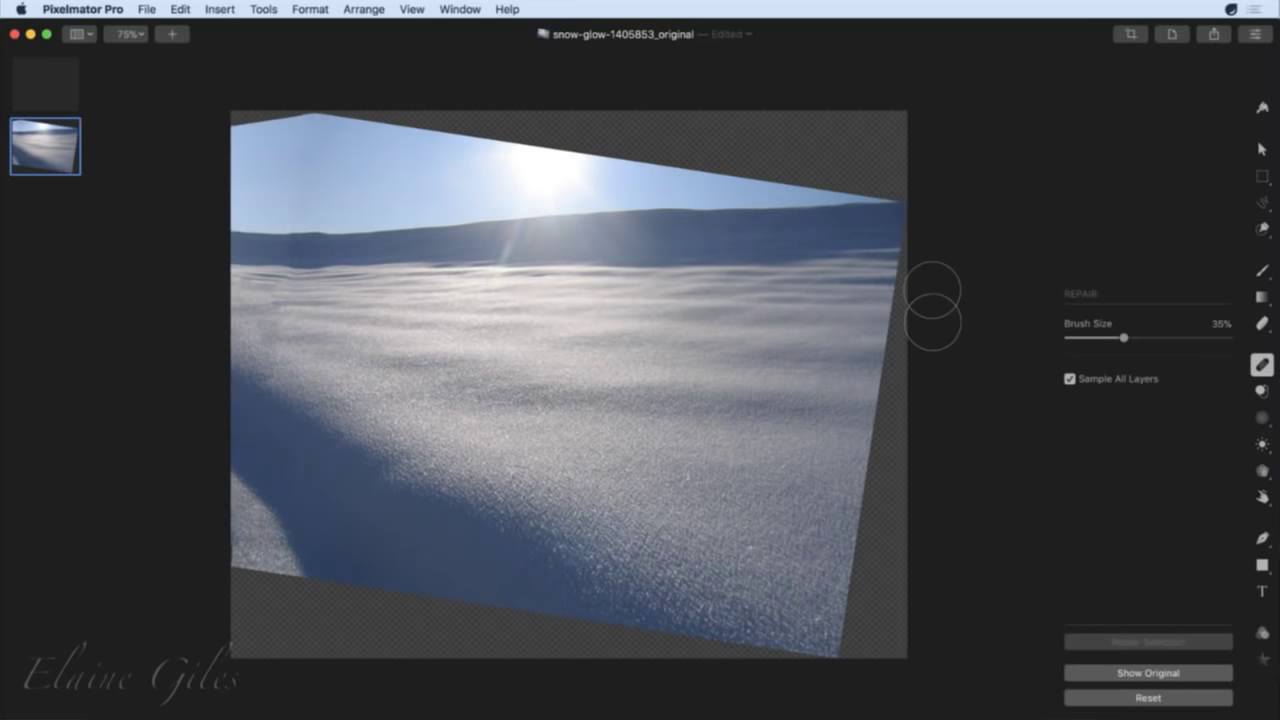
Compare the repaired snow photo with its original several times, and reset the repair on the photo layer.
click(1159, 676)
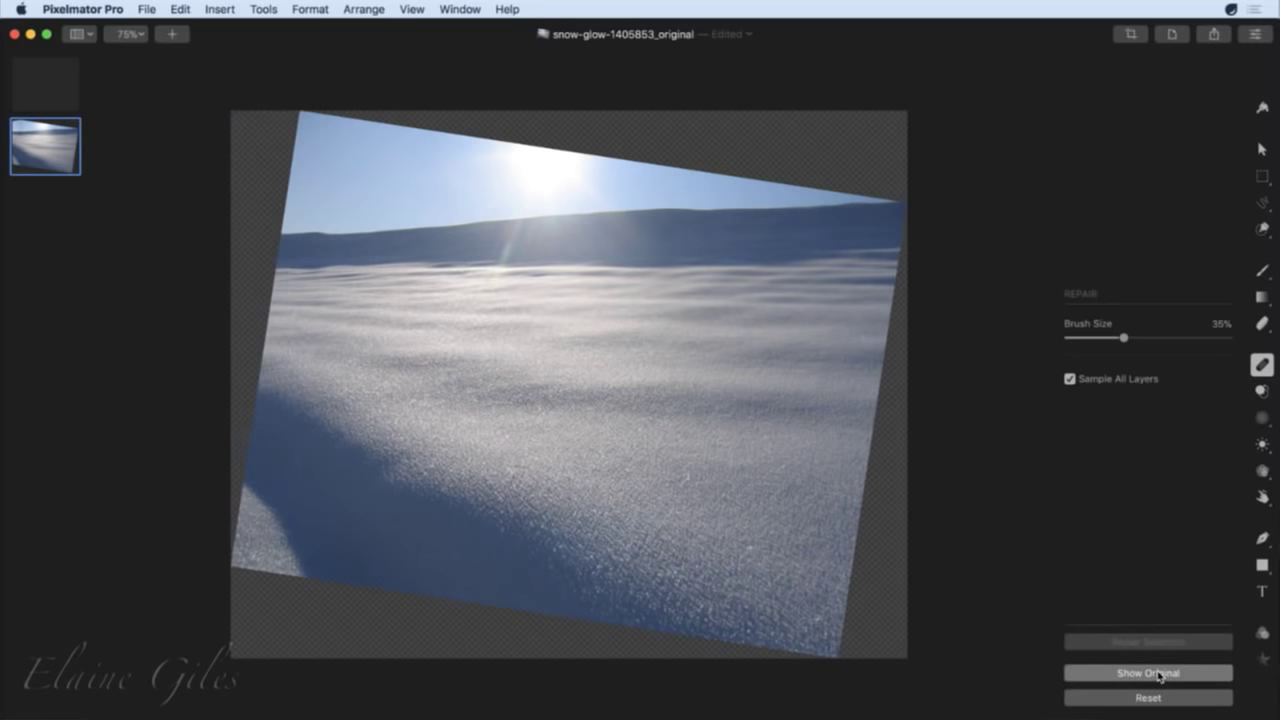
click(1159, 676)
click(1159, 676)
click(1159, 676)
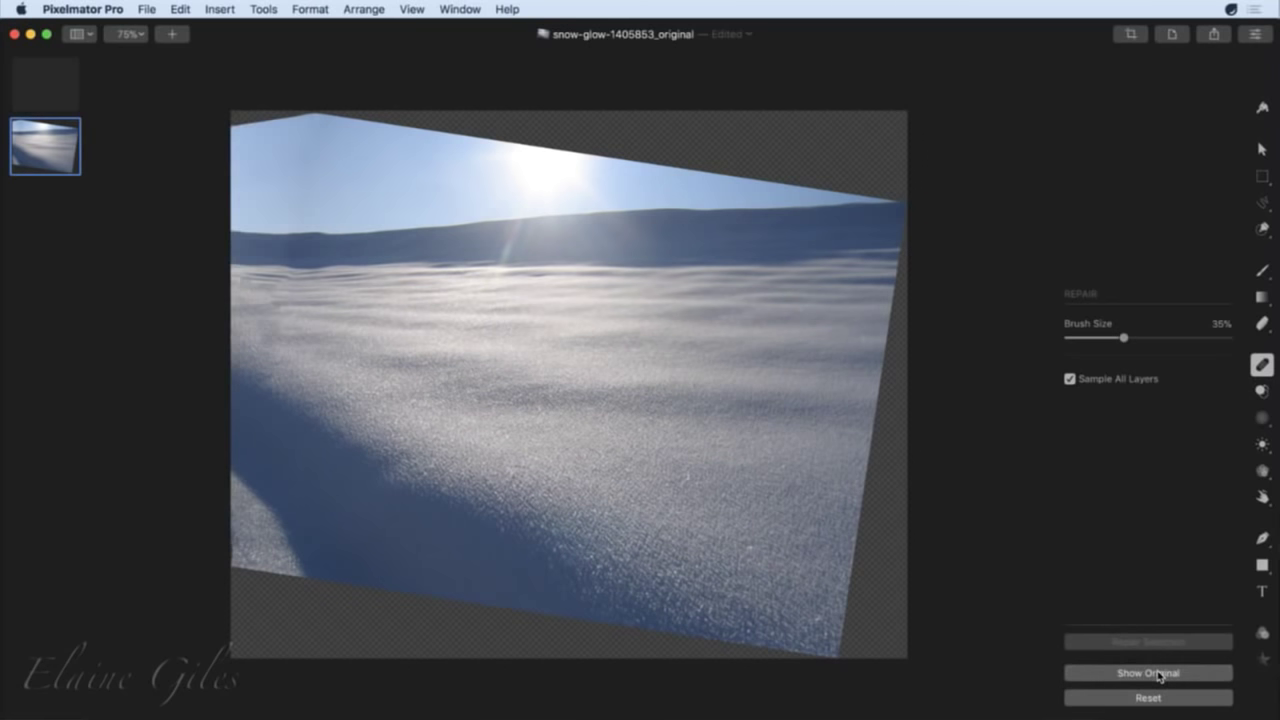
click(1150, 698)
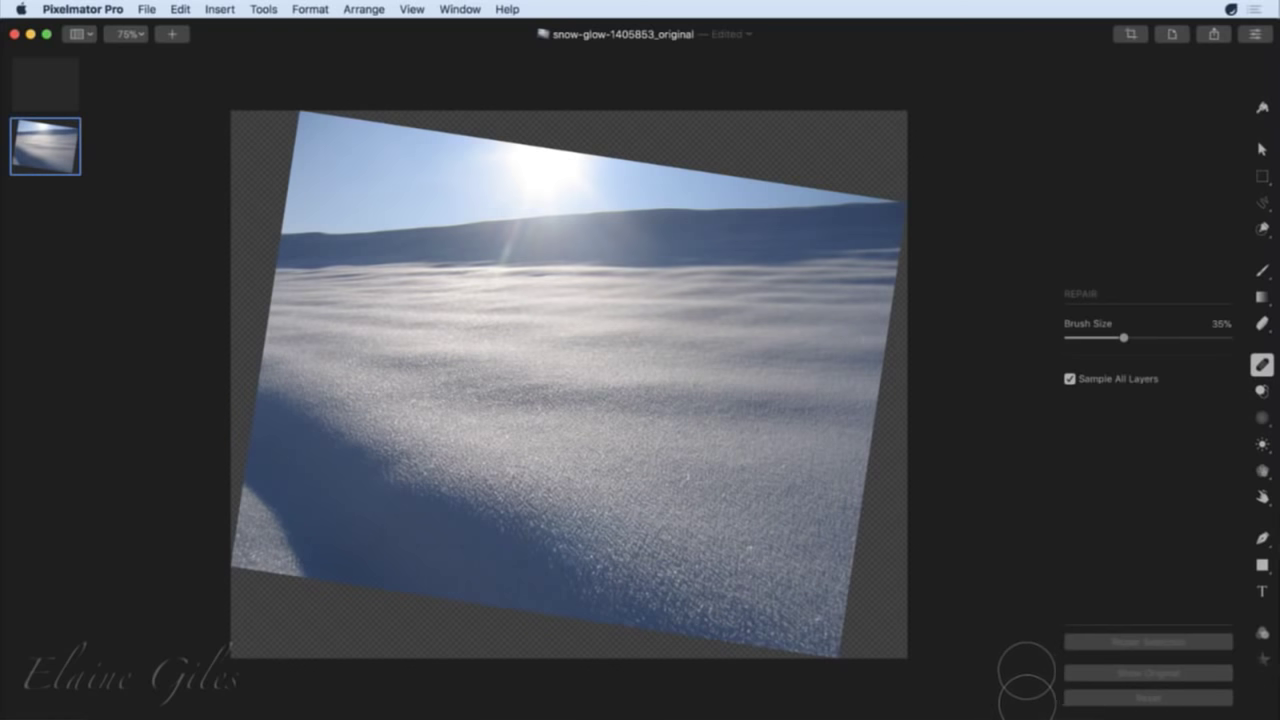
Select the empty layer above the snow photo, repair the wedge along the left edge, and undo that repair.
click(40, 86)
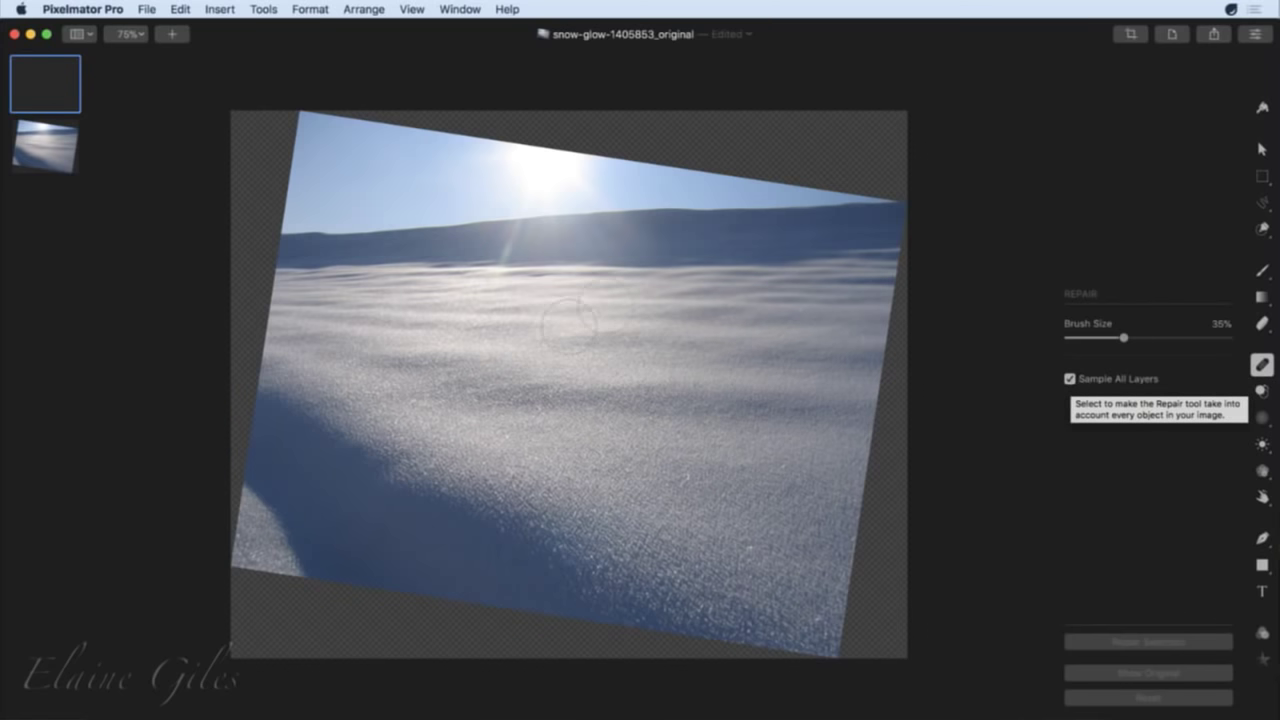
mouse_move(254, 129)
mouse_down()
mouse_move(294, 114)
mouse_move(238, 140)
mouse_move(209, 429)
mouse_move(220, 523)
mouse_move(302, 102)
mouse_up()
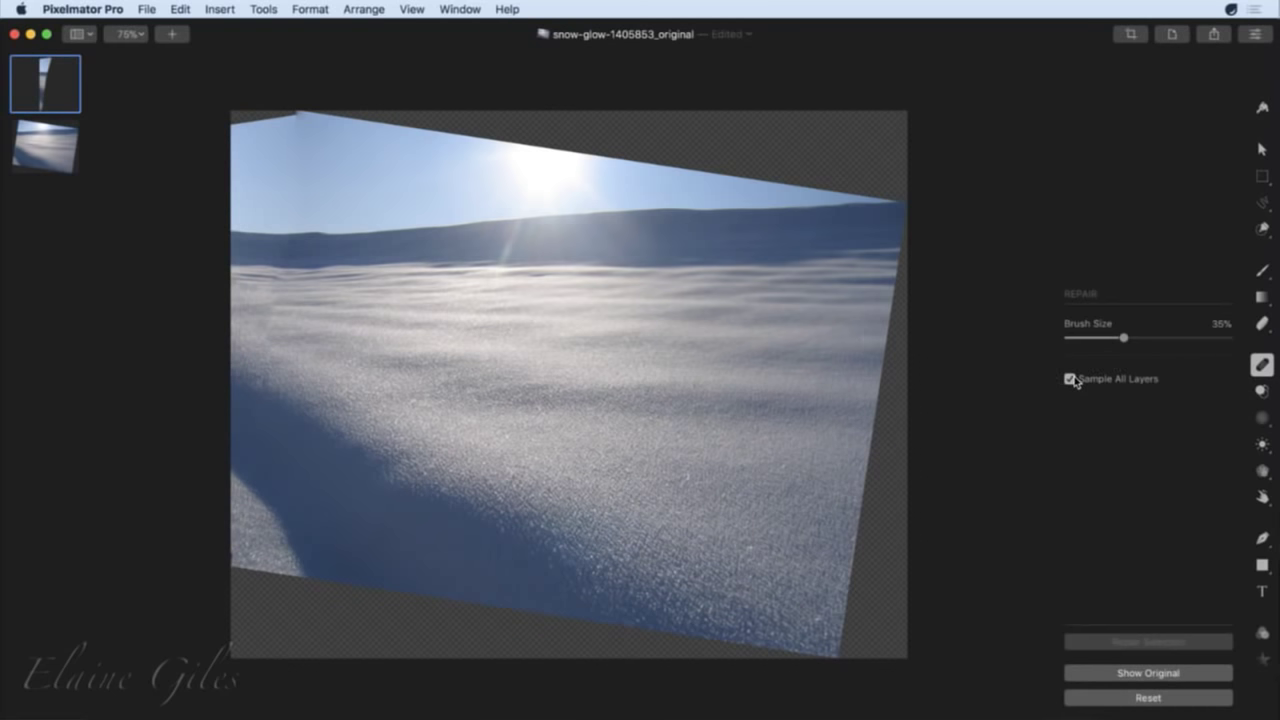
key(super+z)
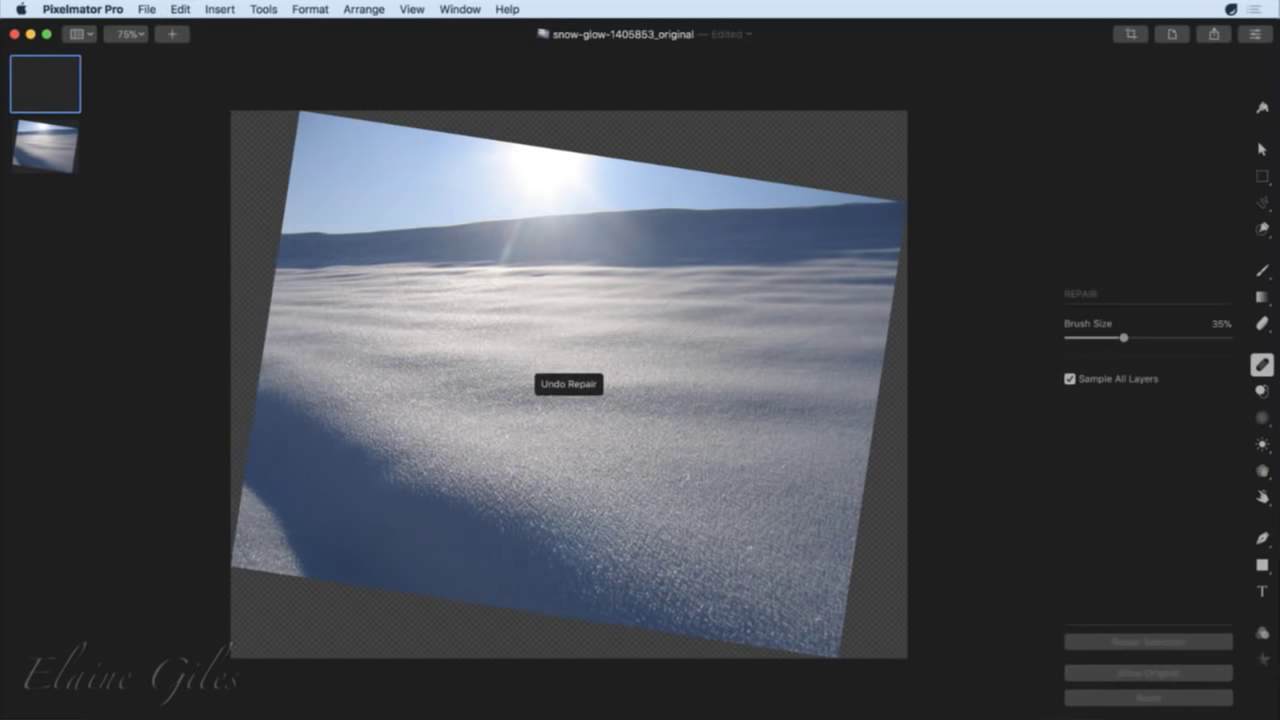
Turn off Sample All Layers, try repairing the left wedge on the empty layer, and turn the option back on.
click(1070, 379)
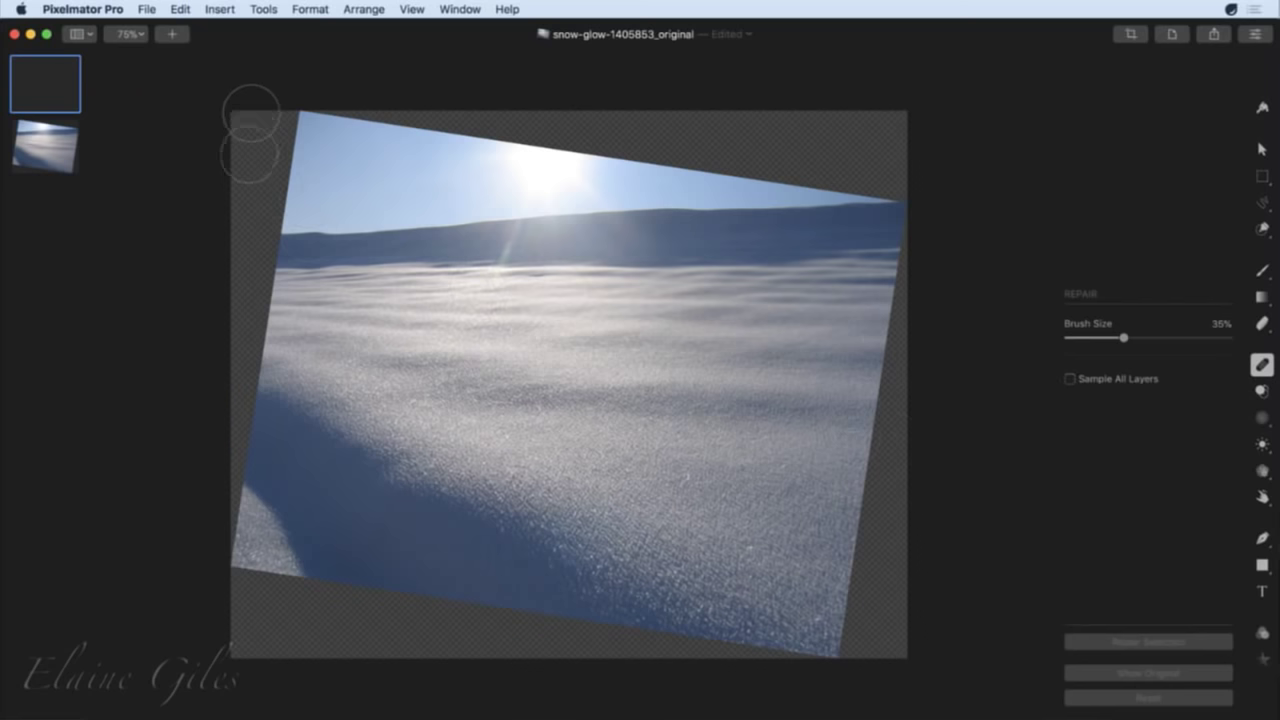
mouse_move(251, 118)
mouse_down()
mouse_move(215, 492)
mouse_move(229, 520)
mouse_move(295, 100)
mouse_up()
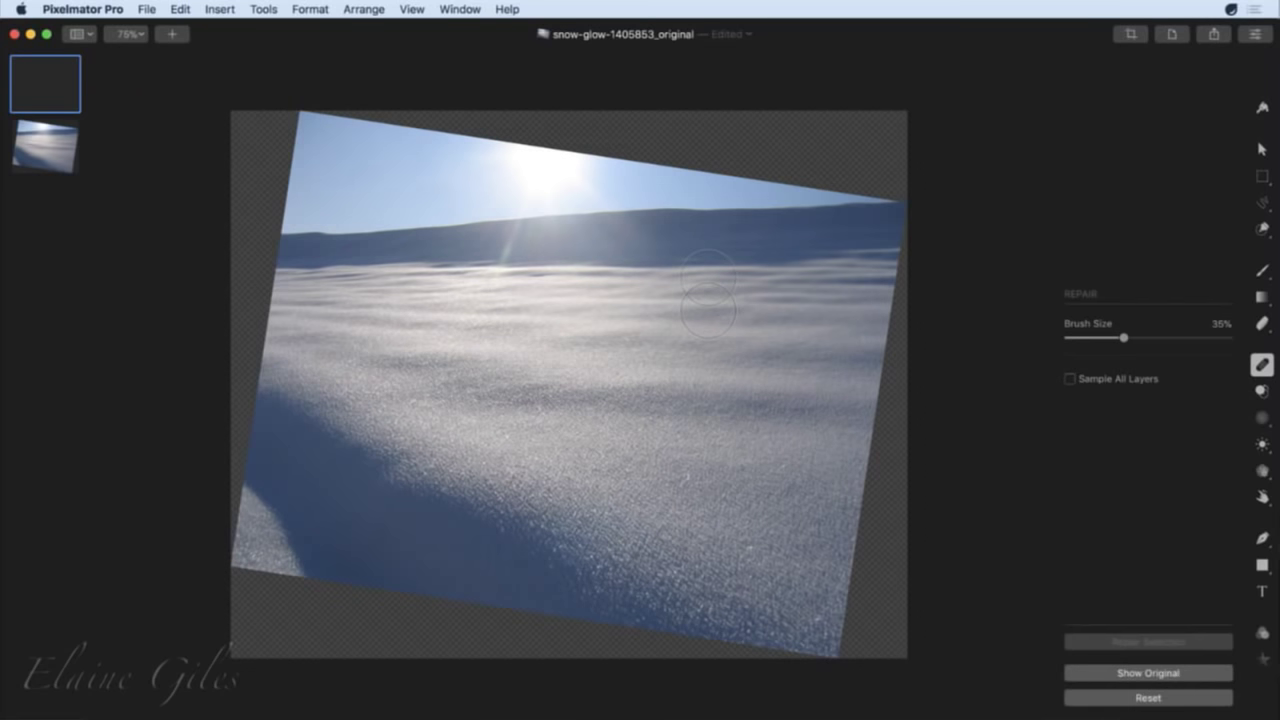
click(1070, 379)
Fill the empty wedges along the snow photo's left, right and bottom edges with repair strokes on the empty layer.
mouse_move(297, 125)
mouse_down()
mouse_move(238, 133)
mouse_move(220, 548)
mouse_move(290, 108)
mouse_up()
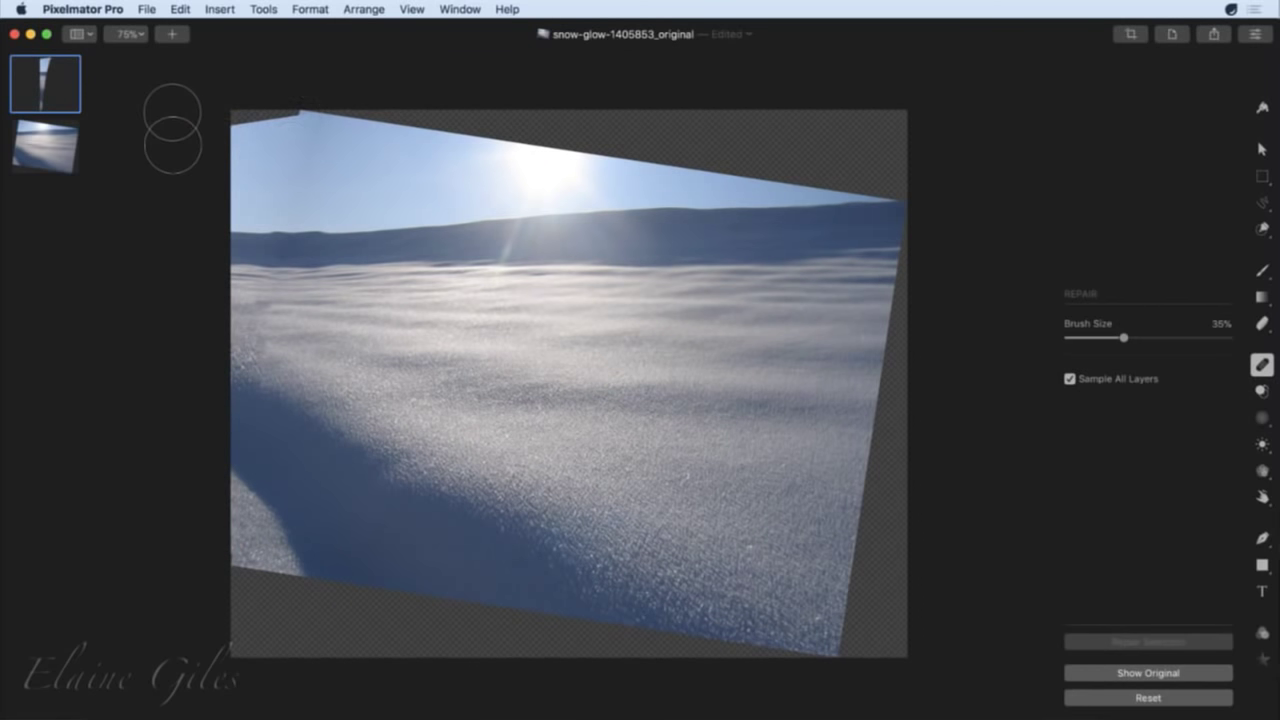
drag(246, 123, 318, 128)
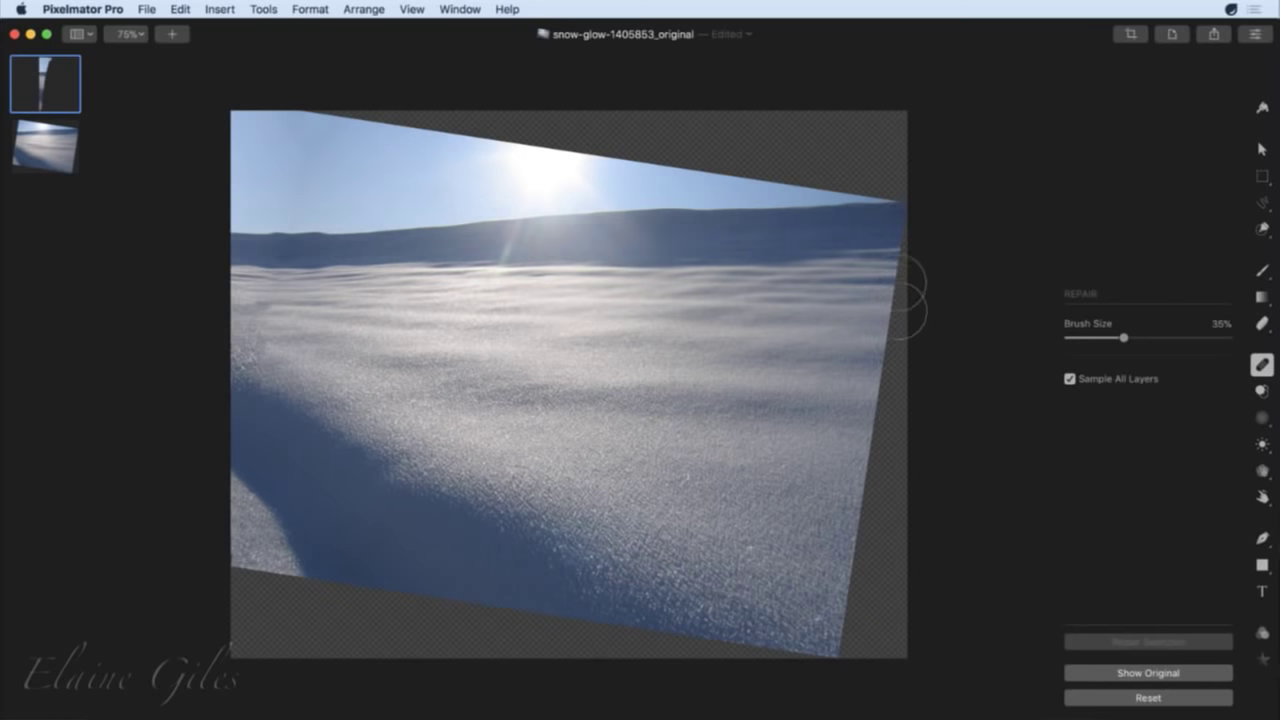
mouse_move(903, 241)
mouse_down()
mouse_move(900, 685)
mouse_move(851, 688)
mouse_move(850, 560)
mouse_move(898, 405)
mouse_move(899, 425)
mouse_up()
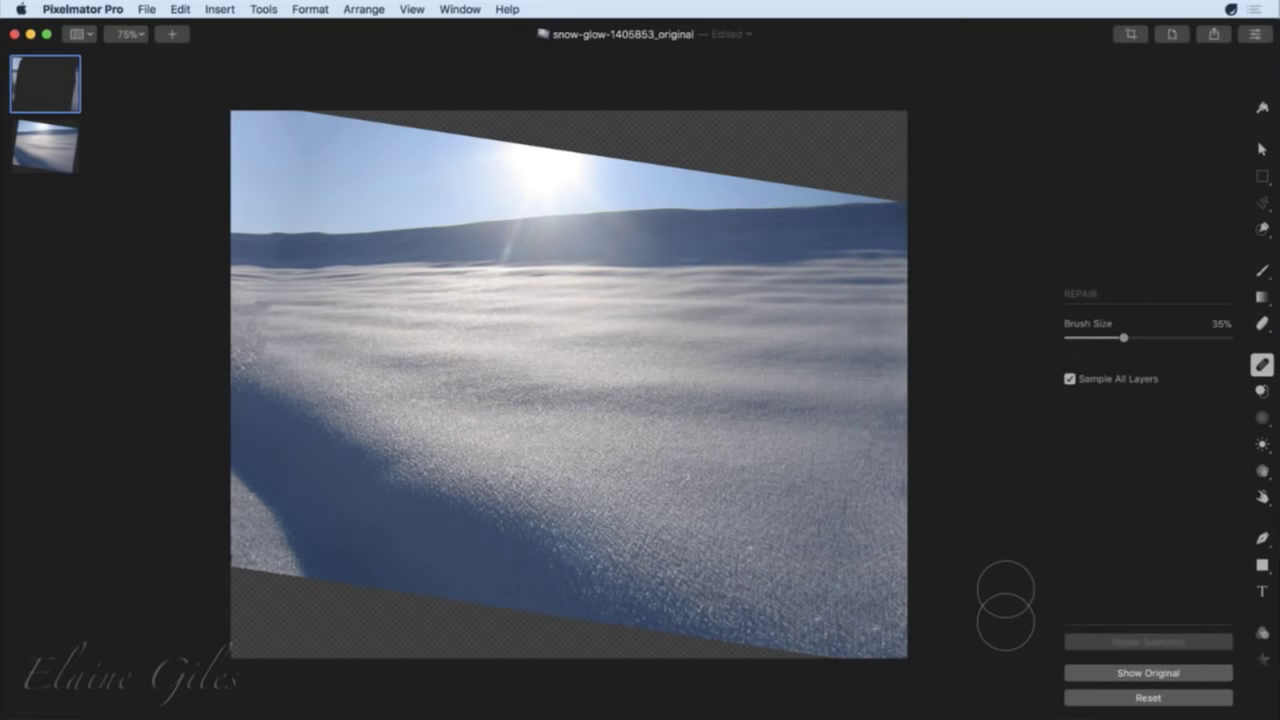
mouse_move(542, 636)
mouse_down()
mouse_move(233, 600)
mouse_move(245, 685)
mouse_move(800, 686)
mouse_move(544, 673)
mouse_move(240, 615)
mouse_move(345, 673)
mouse_move(521, 660)
mouse_move(335, 642)
mouse_move(245, 617)
mouse_move(200, 571)
mouse_move(210, 590)
mouse_up()
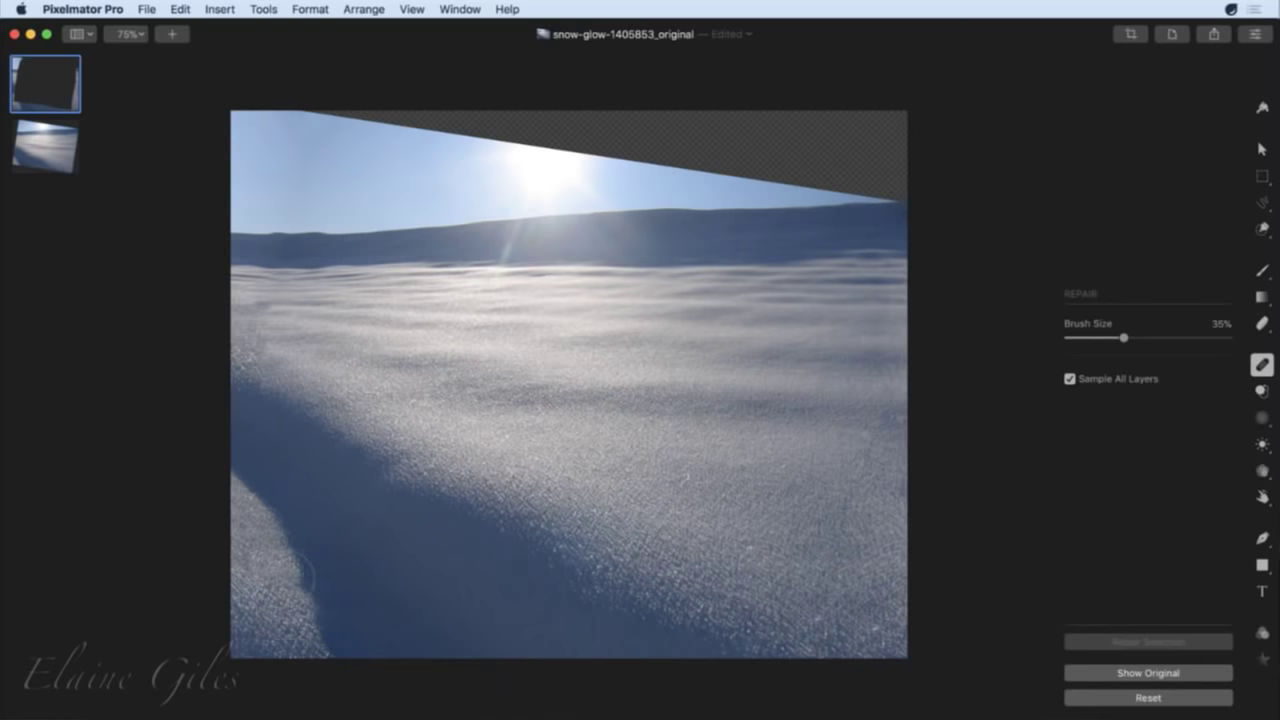
Retouch the shadow's edge near the photo's bottom-left corner with a smaller Repair brush, and set the brush size to 30%.
click(297, 586)
key(super+z)
key(bracketleft)
key(bracketleft)
key(bracketleft)
key(bracketleft)
click(297, 586)
key(bracketright)
key(bracketright)
key(bracketright)
Try repairing parts of the empty wedge along the photo's top edge, and undo the attempts.
mouse_move(765, 135)
mouse_down()
mouse_move(314, 110)
mouse_move(862, 194)
mouse_move(922, 194)
mouse_move(911, 127)
mouse_move(792, 113)
mouse_move(677, 122)
mouse_move(673, 157)
mouse_move(940, 168)
mouse_up()
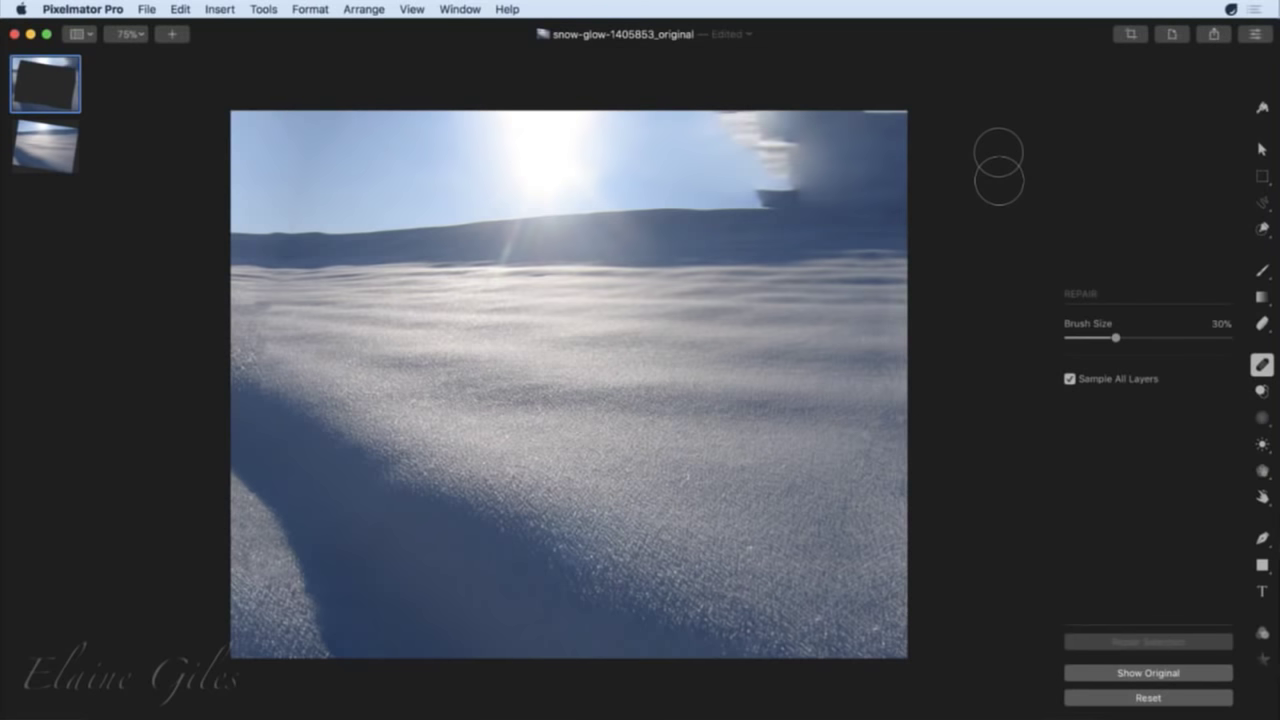
key(super+z)
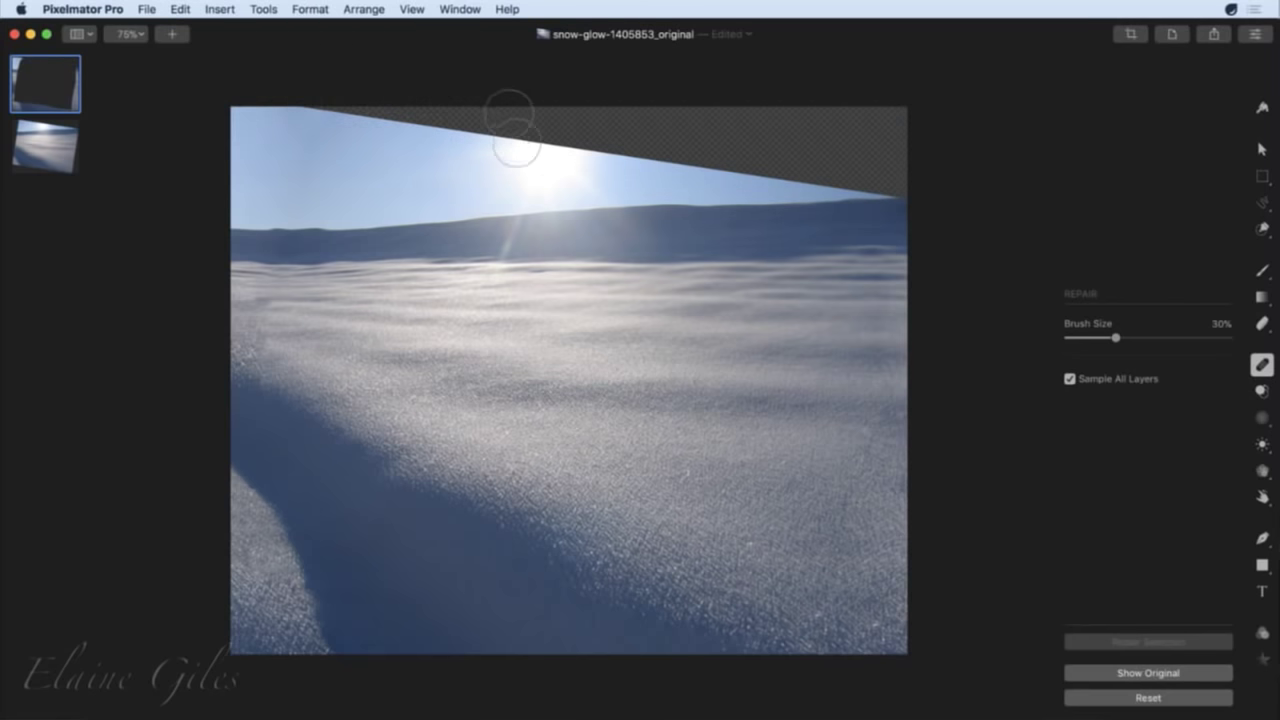
click(391, 118)
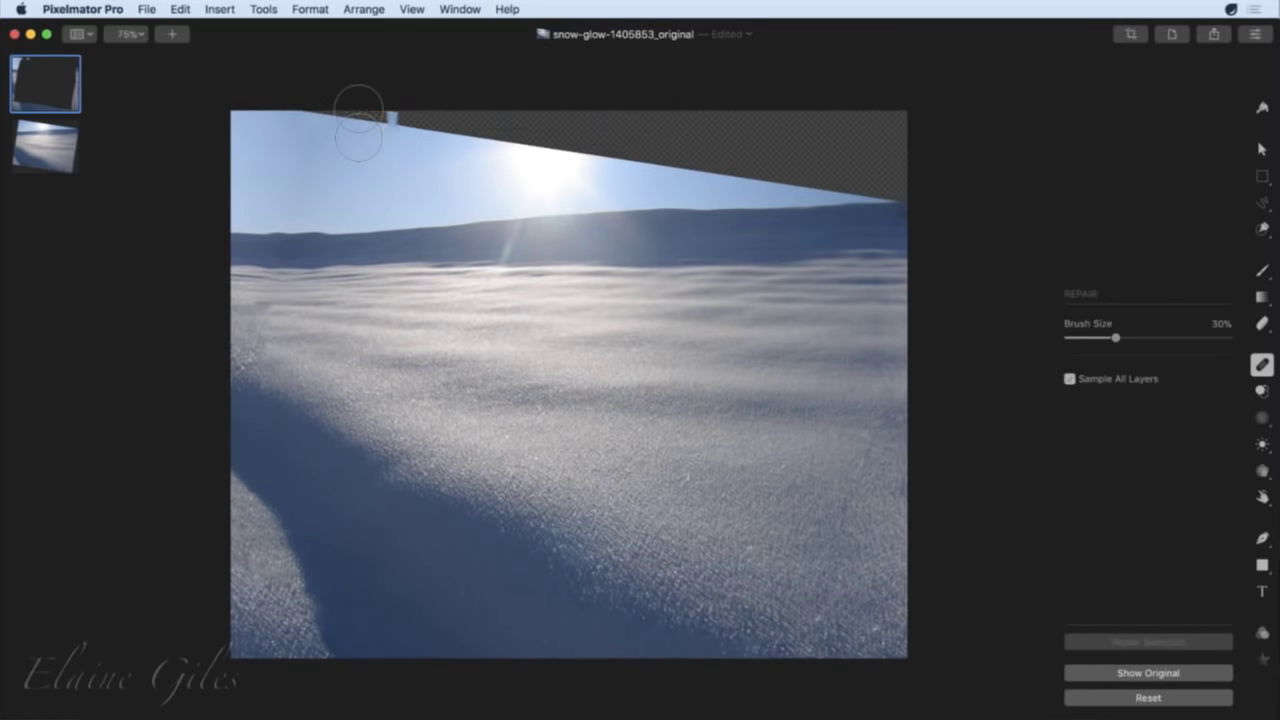
key(super+z)
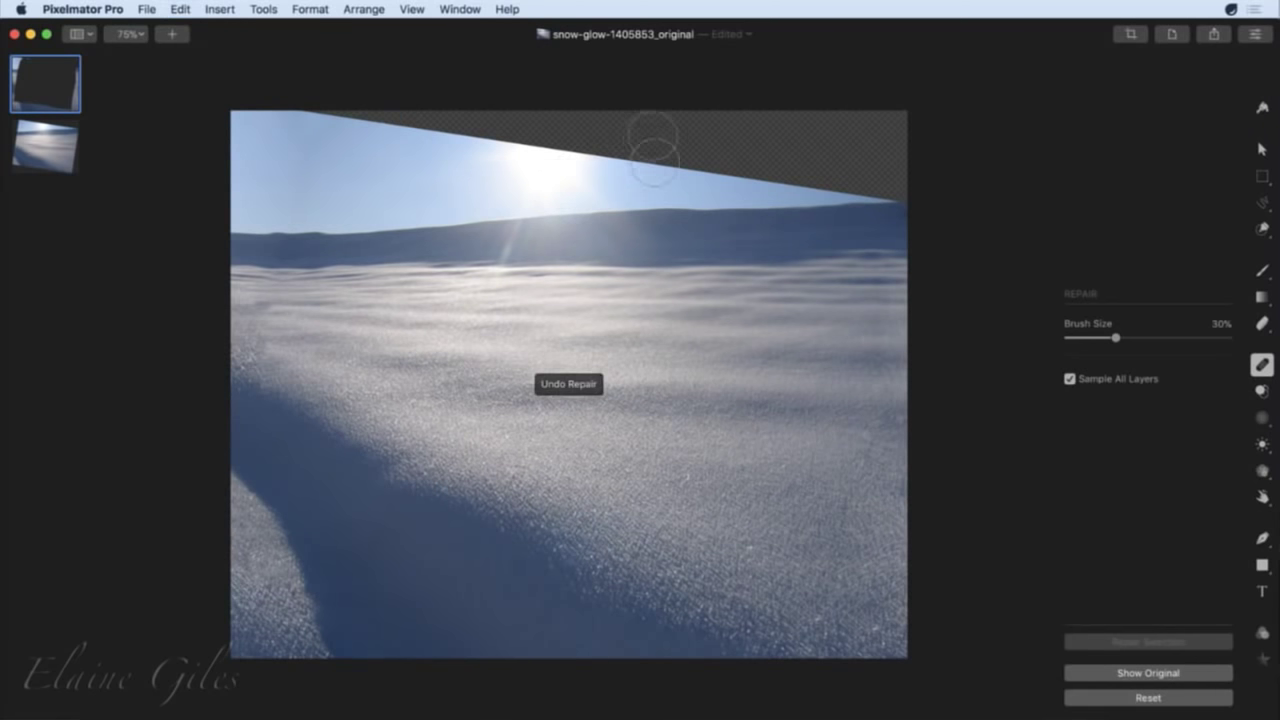
Repair the empty wedge along the photo's top edge in overlapping sections, from beside the sun to the right-hand corner.
click(670, 132)
mouse_move(670, 135)
mouse_down()
mouse_move(508, 140)
mouse_move(371, 100)
mouse_move(309, 100)
mouse_move(383, 103)
mouse_move(606, 171)
mouse_move(702, 152)
mouse_up()
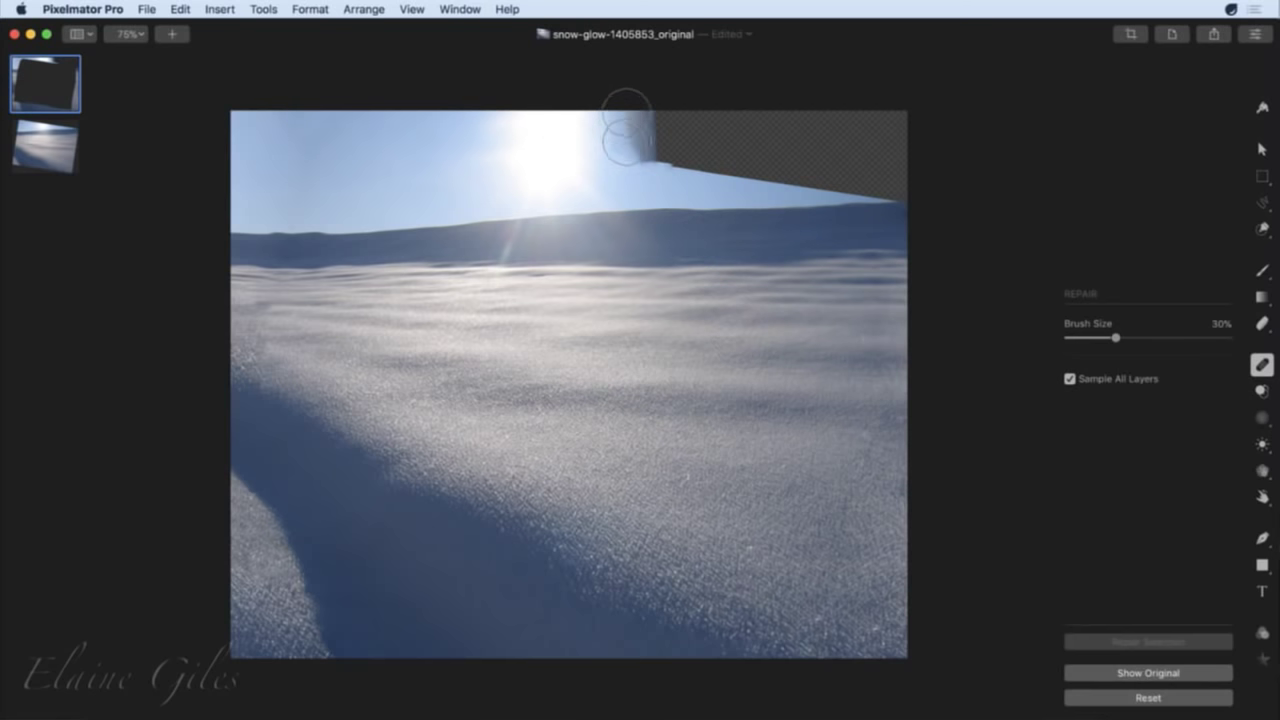
mouse_move(630, 120)
mouse_down()
mouse_move(667, 152)
mouse_move(807, 165)
mouse_move(815, 120)
mouse_move(651, 117)
mouse_move(785, 144)
mouse_up()
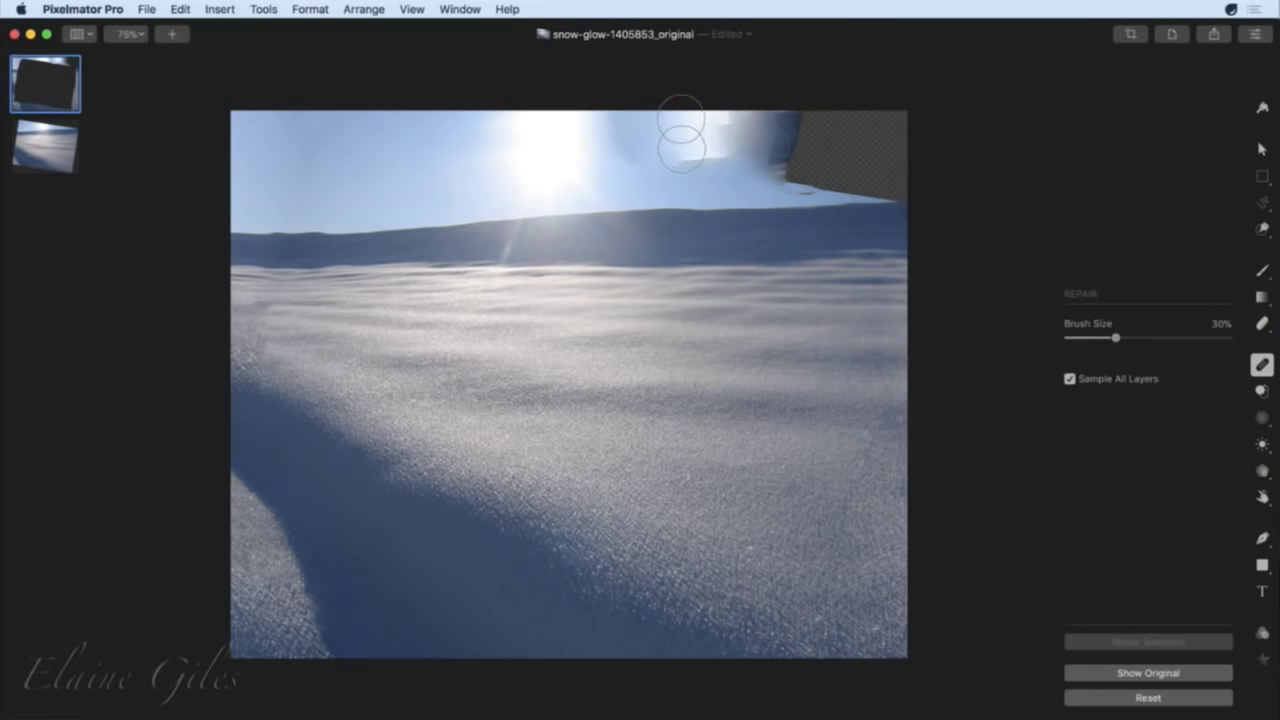
mouse_move(677, 129)
mouse_down()
mouse_move(790, 165)
mouse_move(788, 100)
mouse_move(790, 180)
mouse_move(860, 195)
mouse_move(885, 130)
mouse_move(821, 118)
mouse_move(963, 196)
mouse_up()
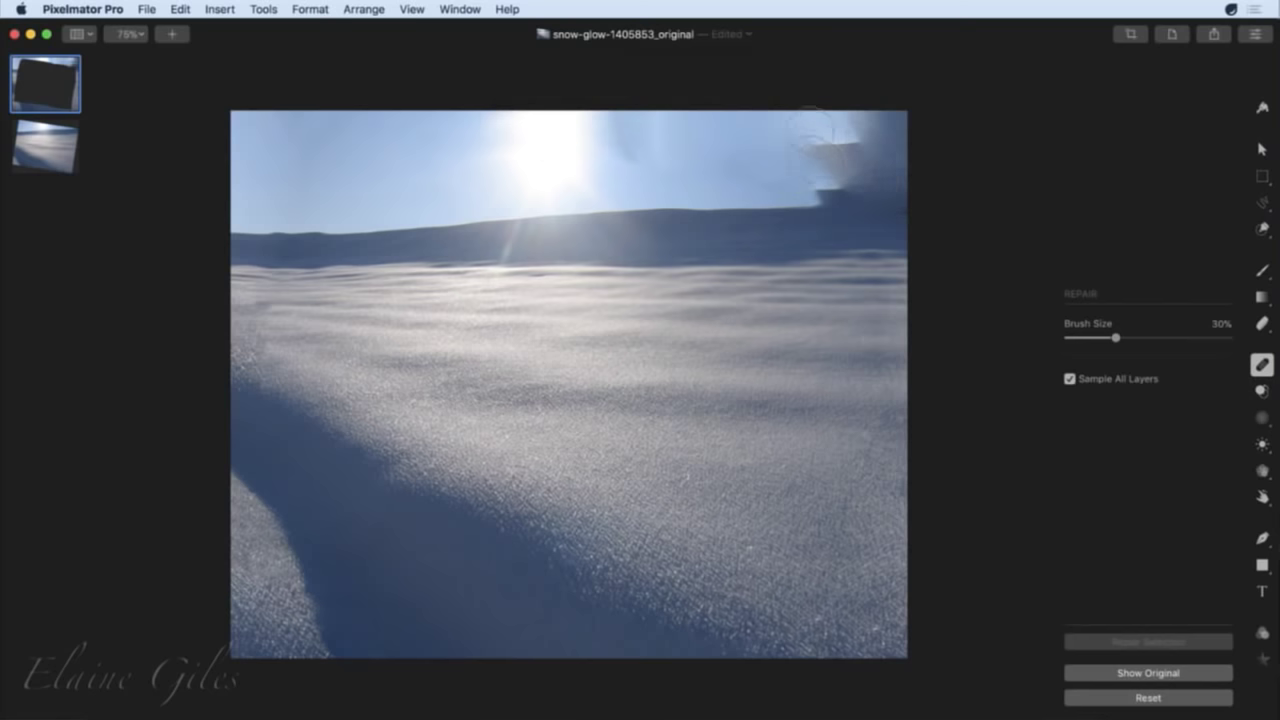
mouse_move(800, 125)
mouse_down()
mouse_move(907, 125)
mouse_move(912, 185)
mouse_move(820, 190)
mouse_move(807, 152)
mouse_move(905, 175)
mouse_up()
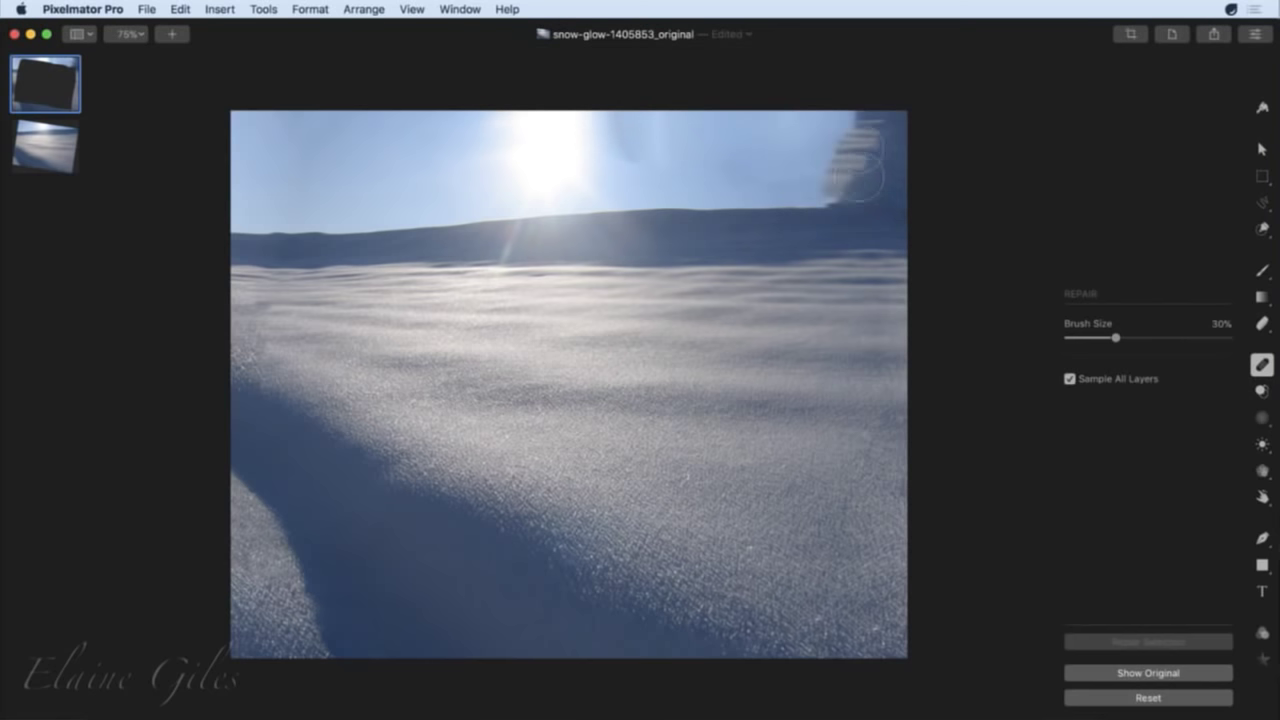
Repair the smudge in the sky beside the sun and the dark patch in the photo's top-right corner.
mouse_move(660, 130)
mouse_down()
mouse_move(610, 150)
mouse_move(650, 150)
mouse_up()
mouse_move(848, 108)
mouse_down()
mouse_move(914, 122)
mouse_move(908, 180)
mouse_move(832, 190)
mouse_move(836, 162)
mouse_move(912, 150)
mouse_up()
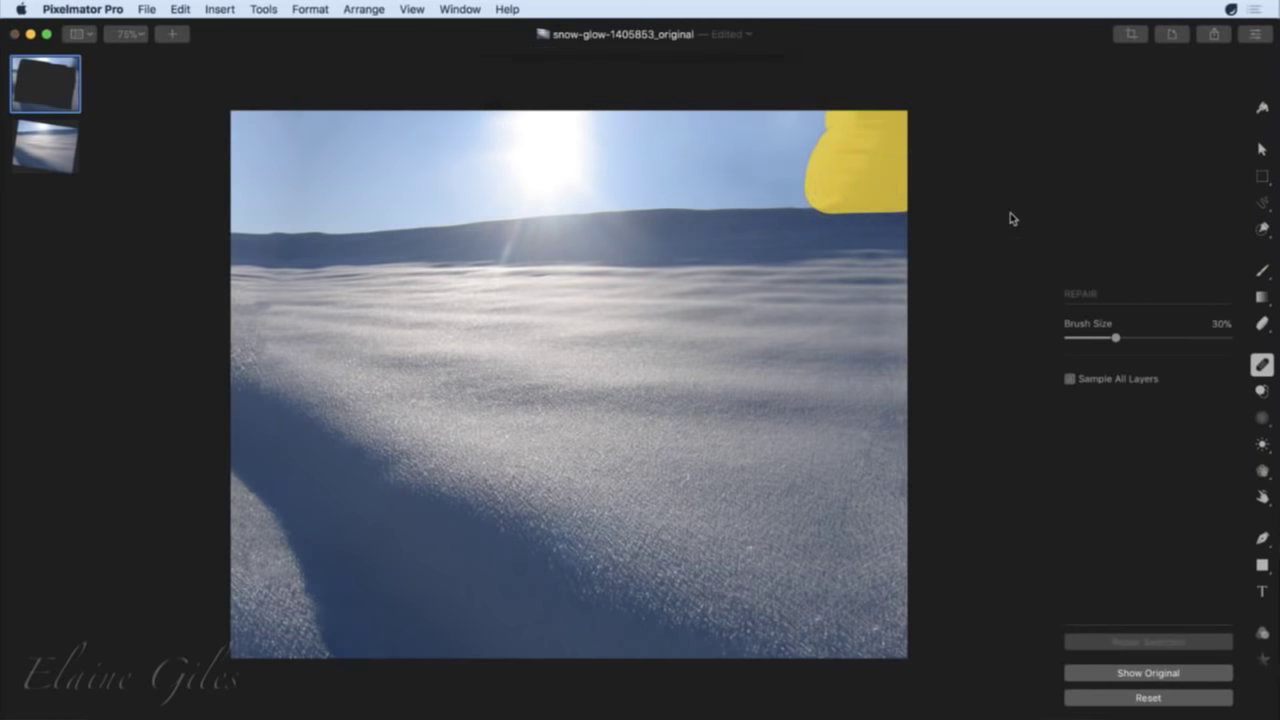
click(884, 128)
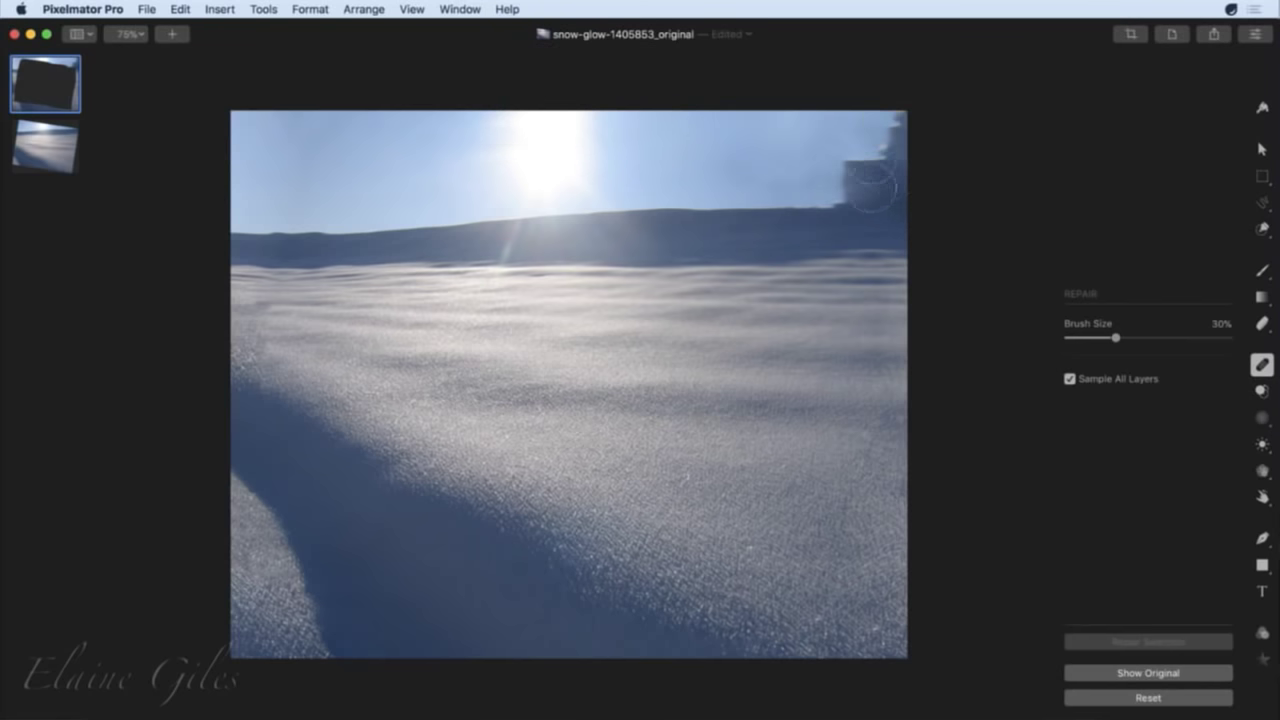
click(880, 158)
mouse_move(836, 172)
mouse_down()
mouse_move(836, 188)
mouse_move(883, 190)
mouse_move(860, 172)
mouse_move(893, 203)
mouse_move(882, 222)
mouse_move(898, 178)
mouse_up()
mouse_move(866, 128)
mouse_down()
mouse_move(907, 128)
mouse_move(890, 148)
mouse_move(905, 163)
mouse_move(902, 132)
mouse_up()
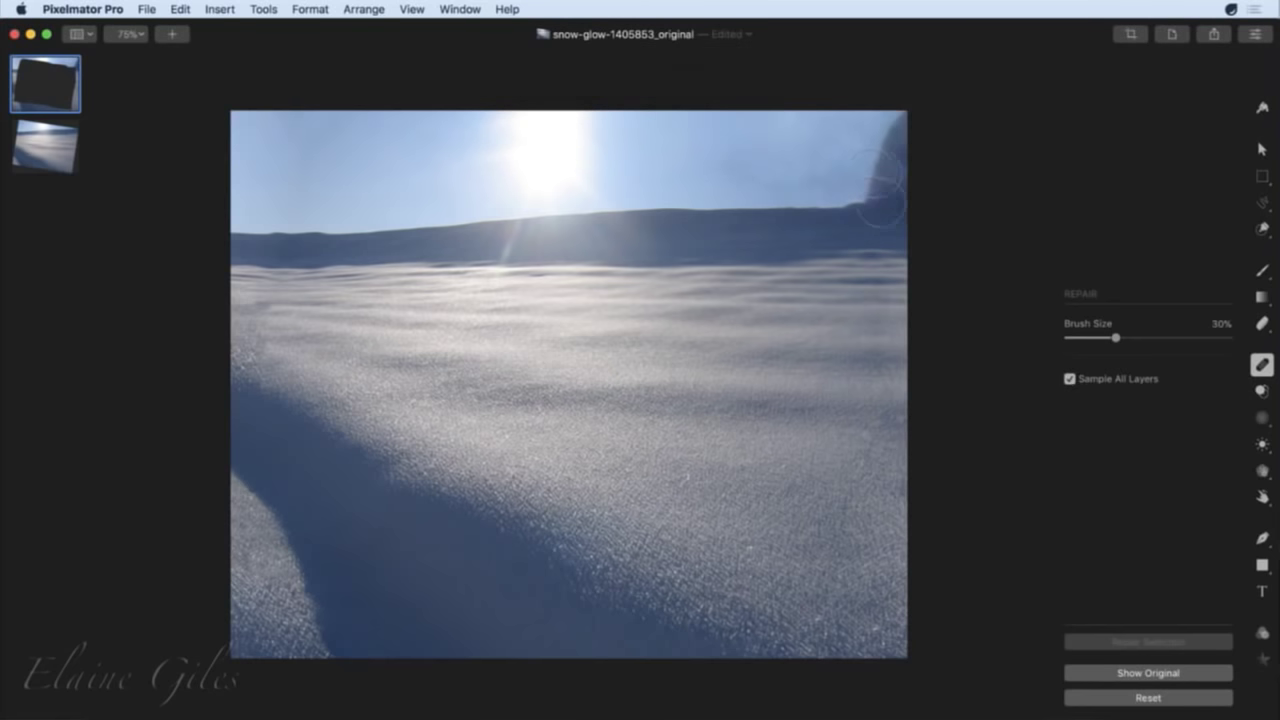
mouse_move(858, 182)
mouse_down()
mouse_move(938, 185)
mouse_move(900, 194)
mouse_up()
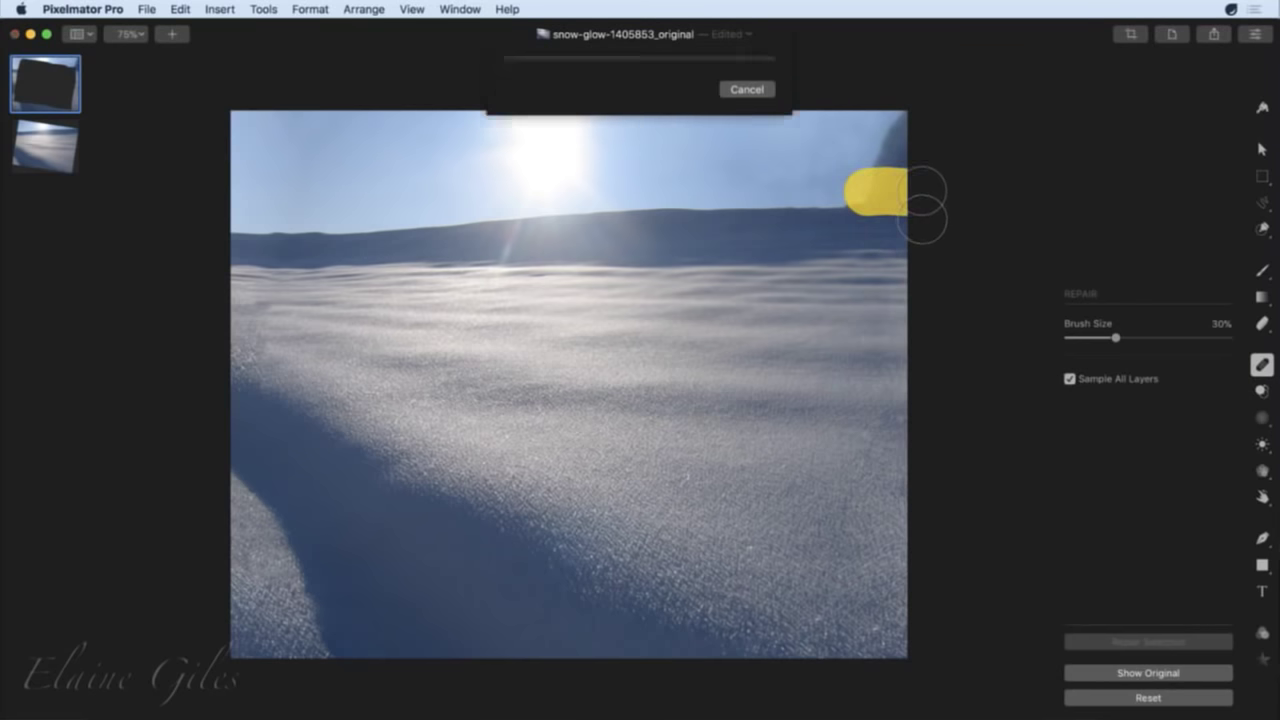
click(888, 130)
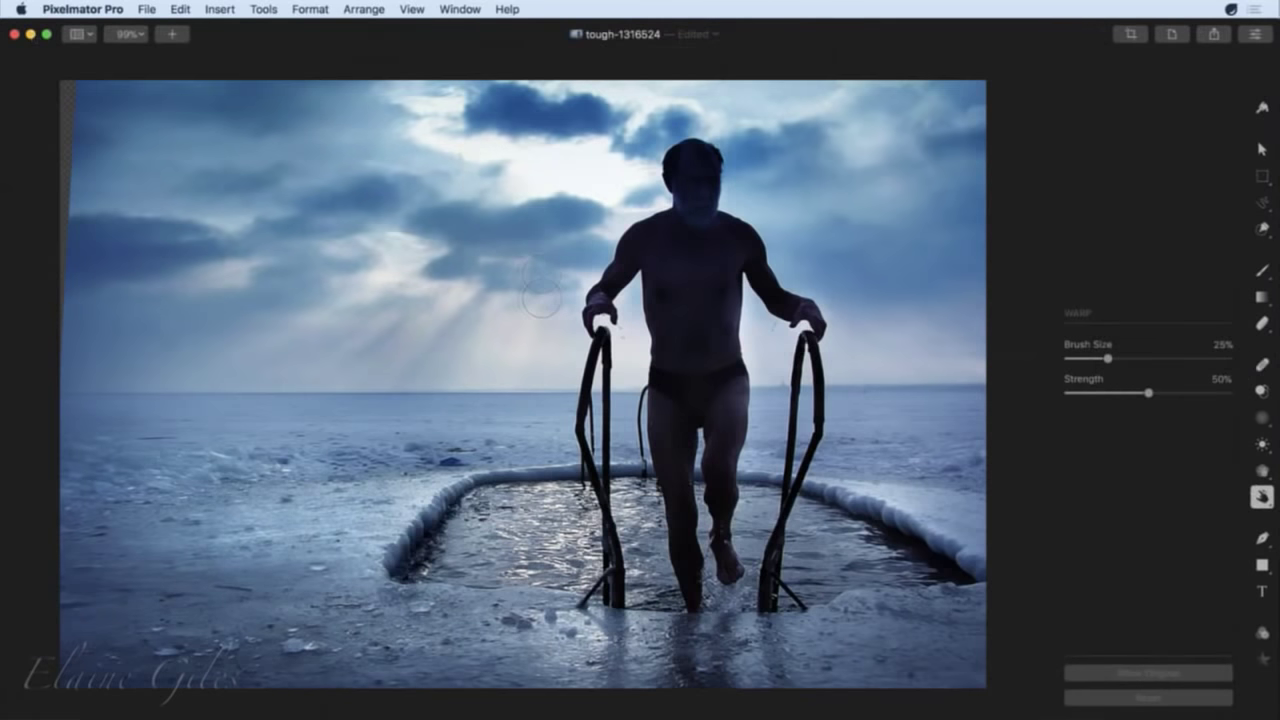
Repair the narrow empty strip along the left edge of the tough-1316524 photo.
mouse_move(64, 130)
mouse_down()
mouse_move(57, 109)
mouse_move(62, 172)
mouse_up()
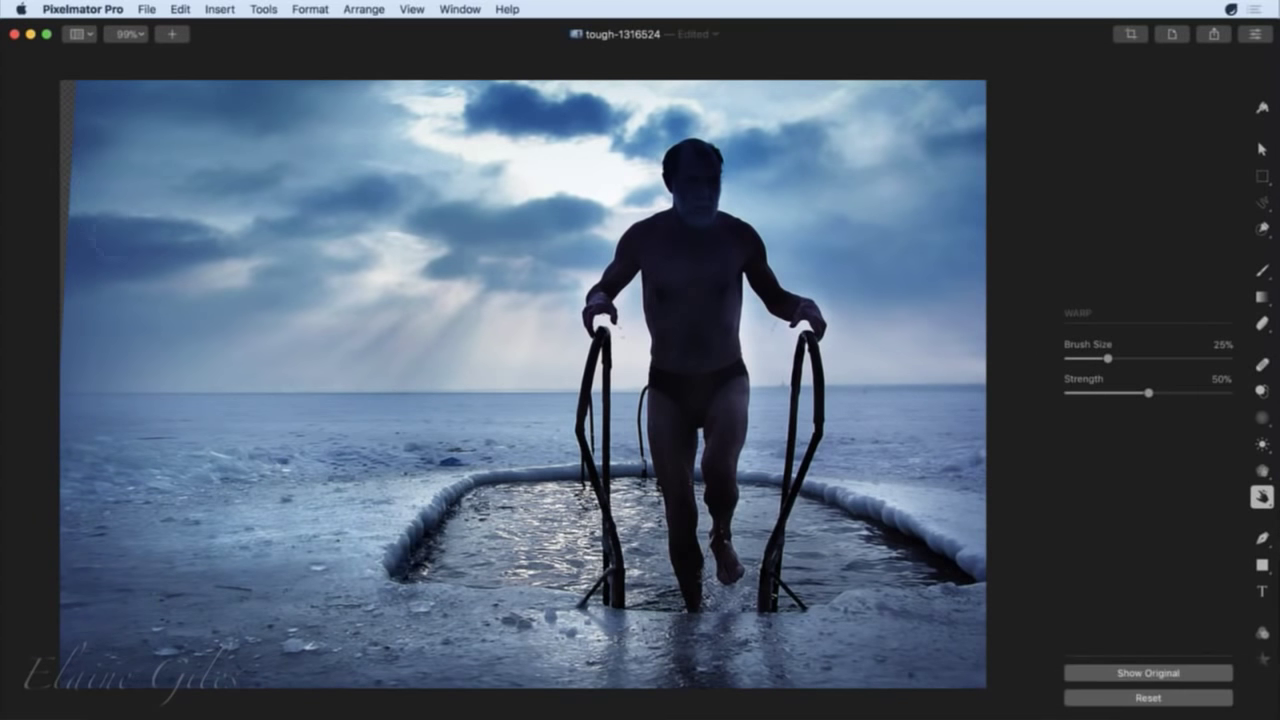
click(1262, 366)
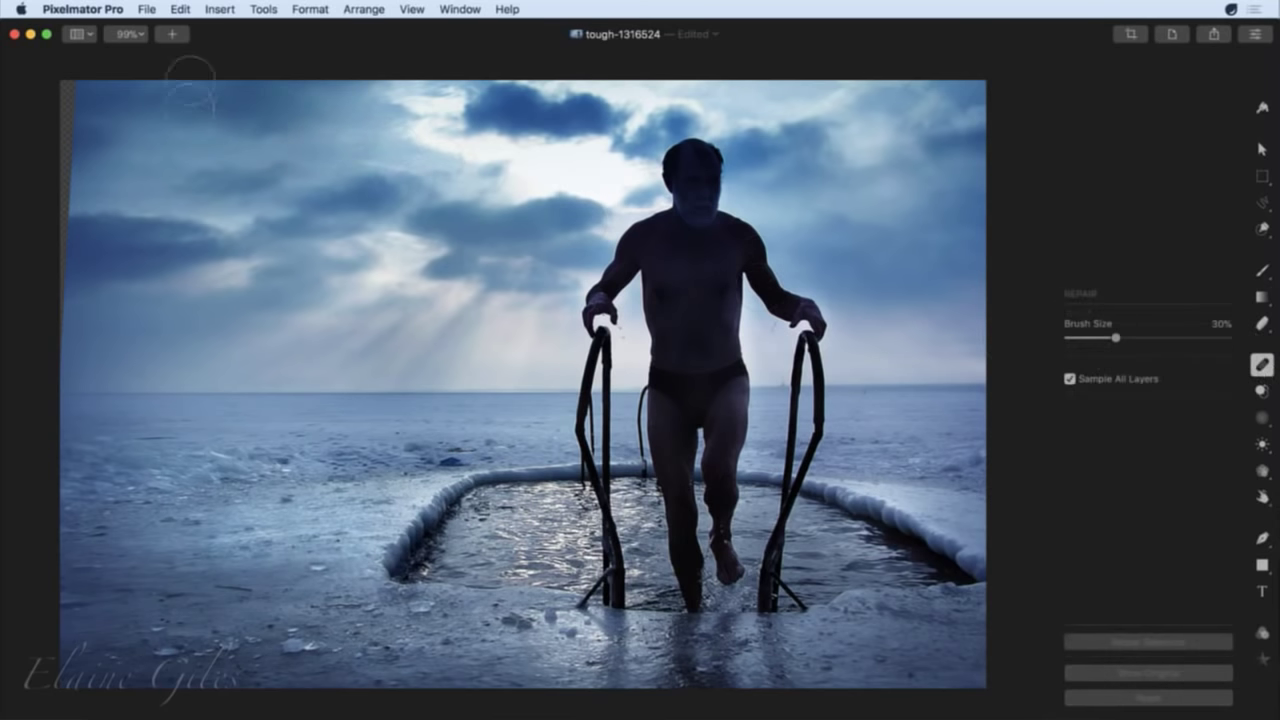
drag(78, 88, 60, 372)
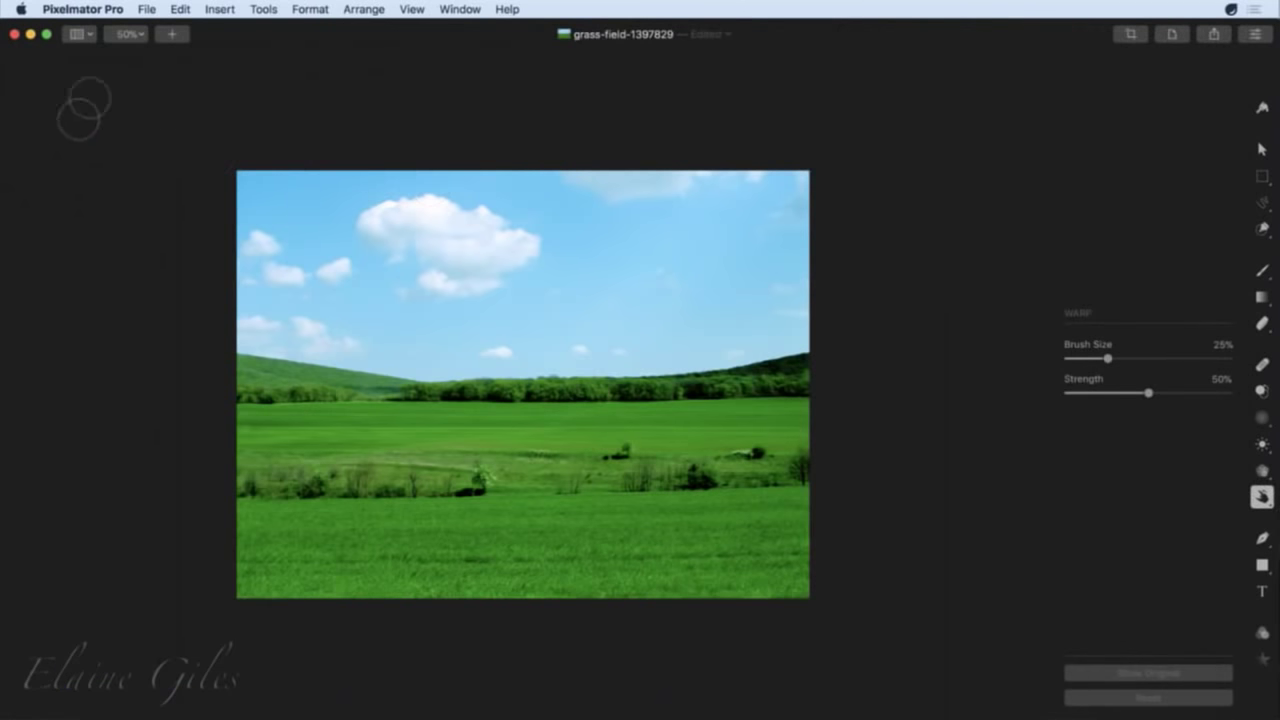
Close the grass-field-1397829 and sea-and-sky-1317079 documents, discarding the sea-and-sky document instead of saving it.
click(15, 33)
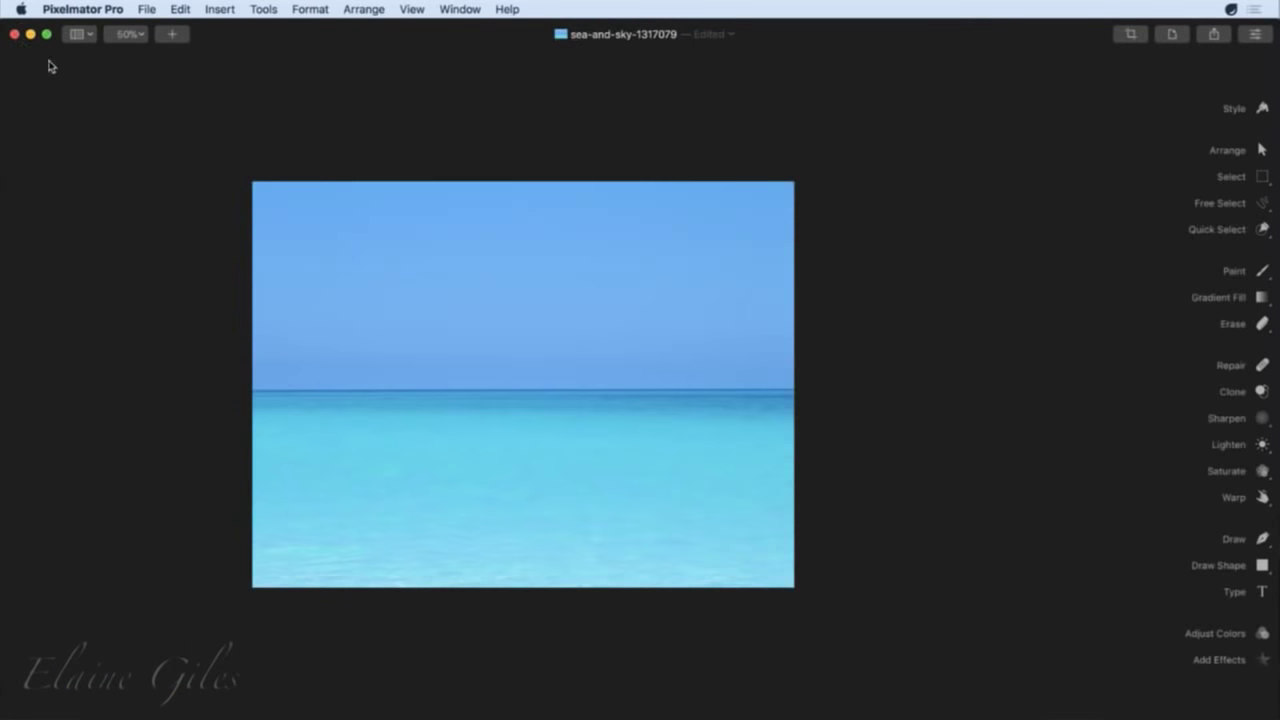
click(15, 33)
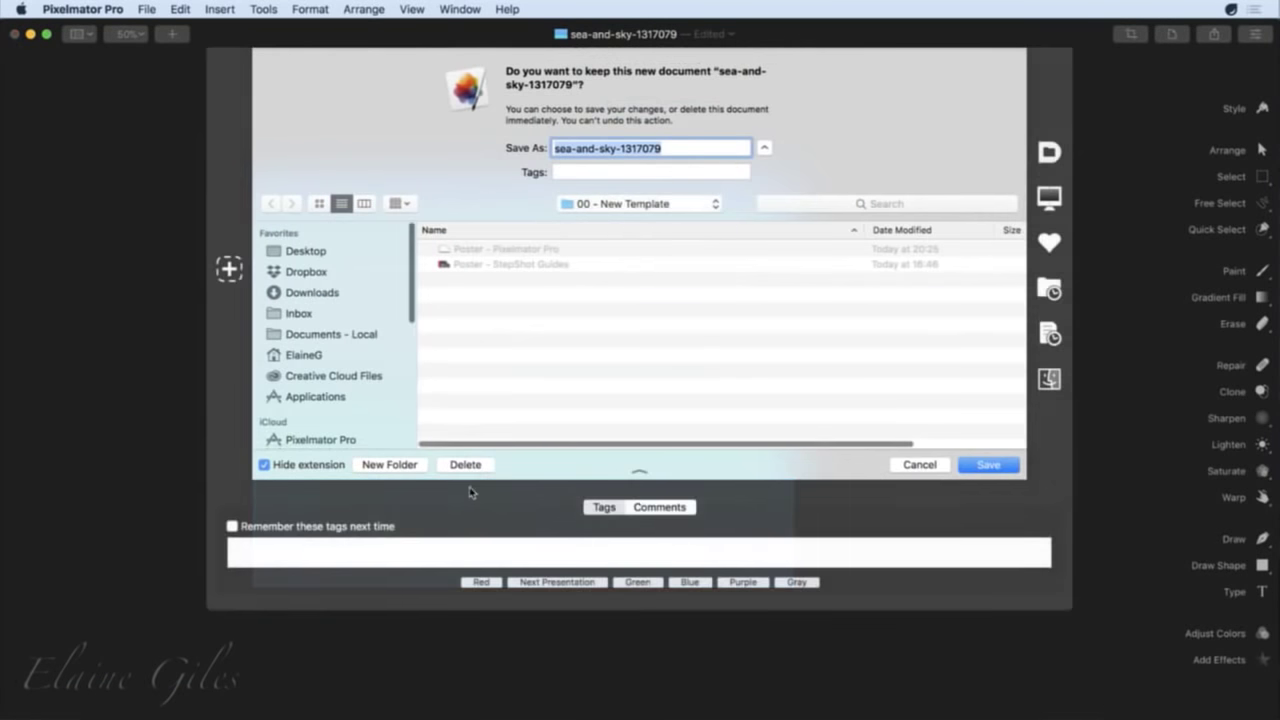
click(463, 464)
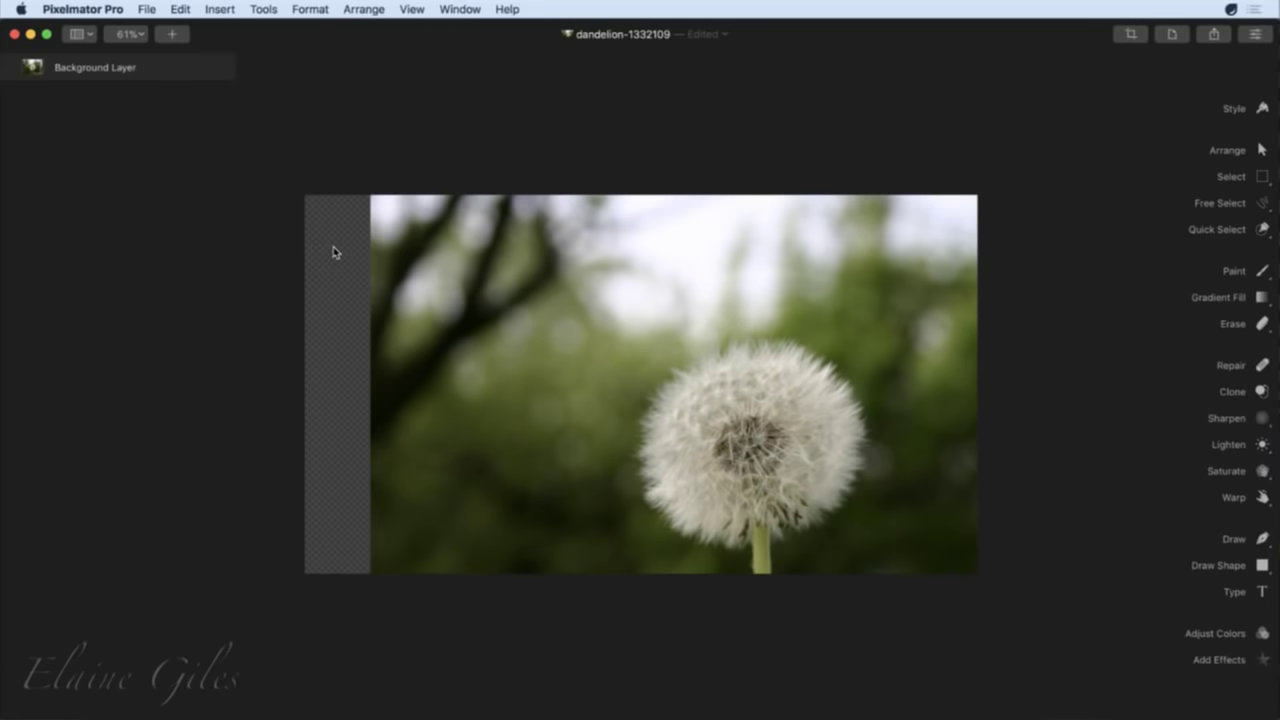
Choose the Repair tool for the dandelion-1332109 photo and add a new layer named Repairs above the background.
click(1258, 364)
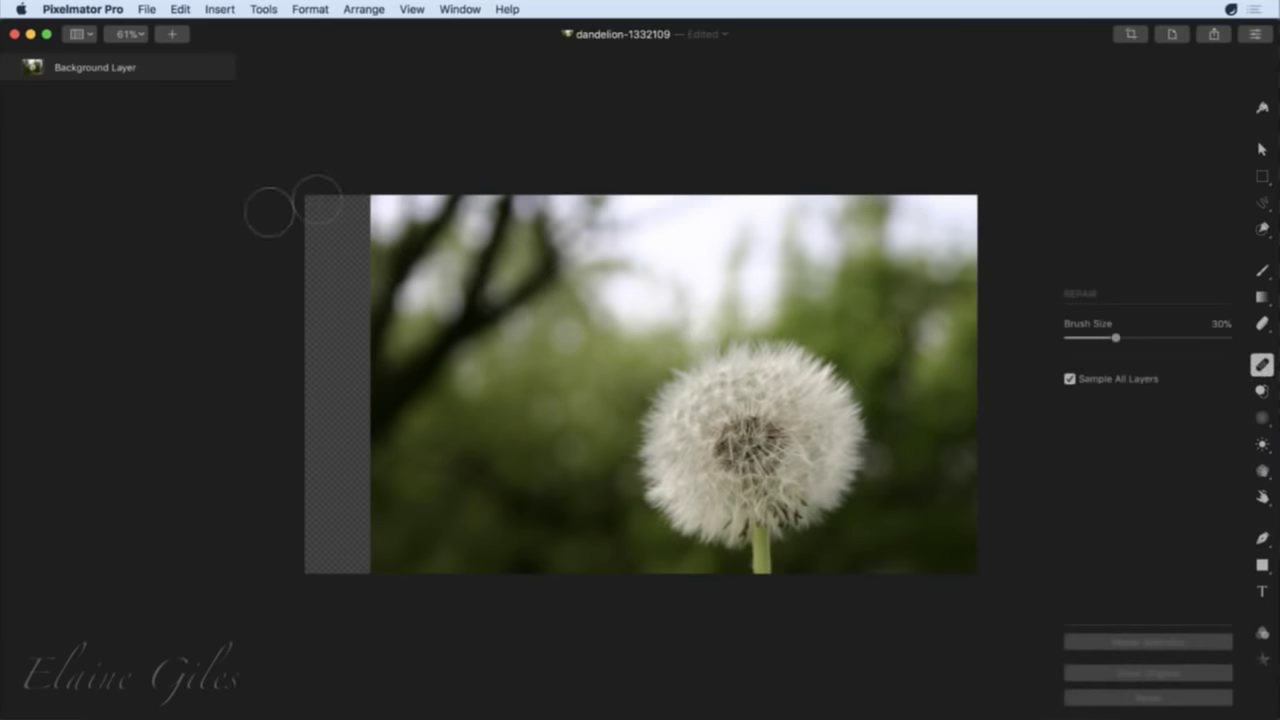
click(173, 40)
click(171, 54)
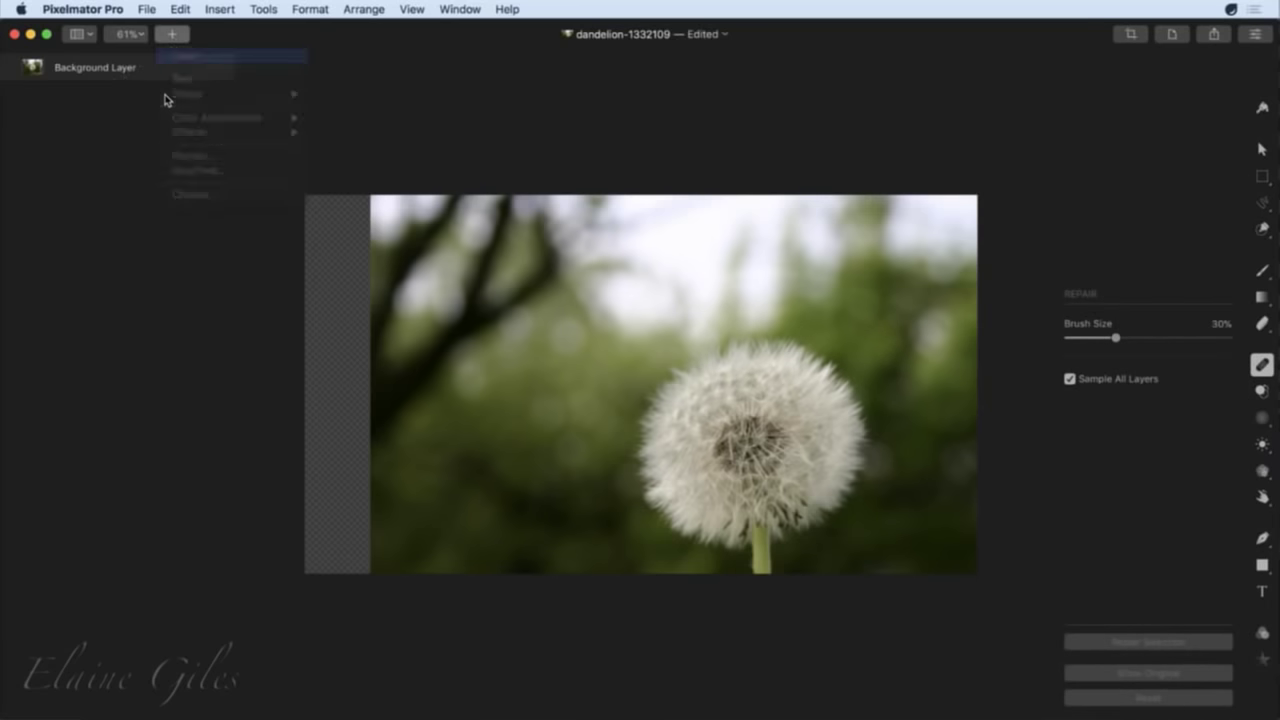
double_click(66, 68)
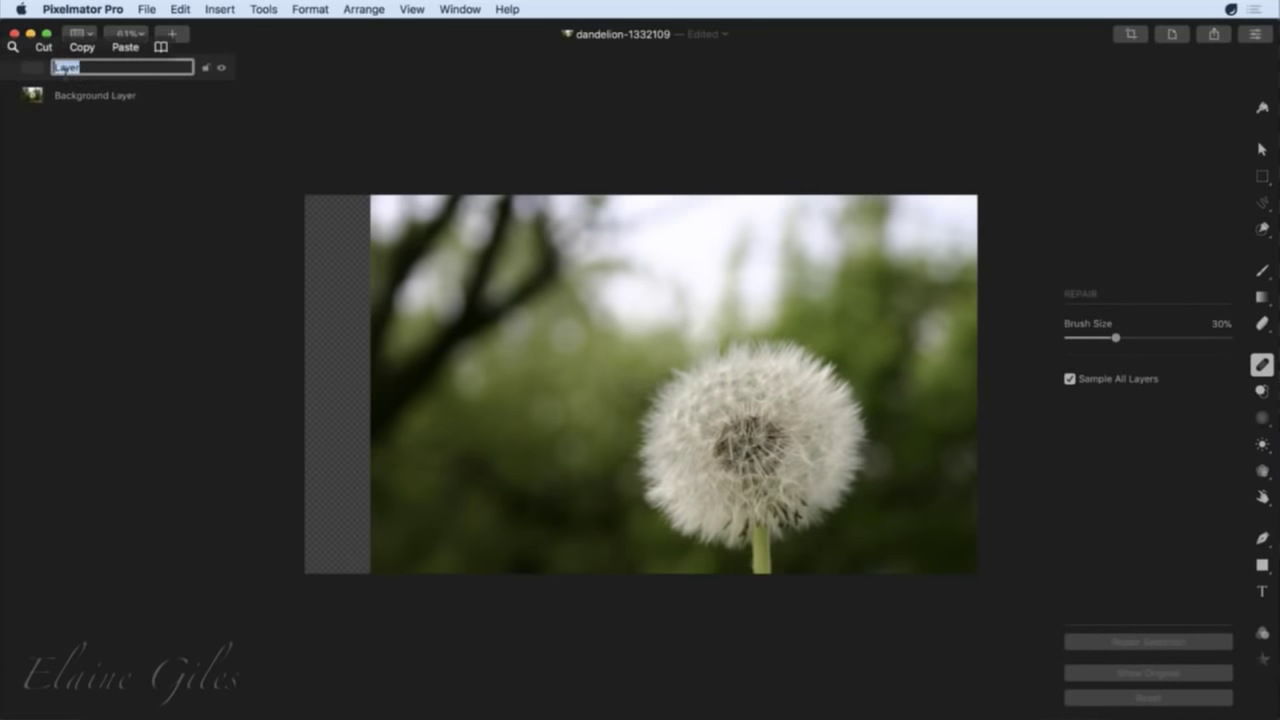
text(Repairs)
key(Return)
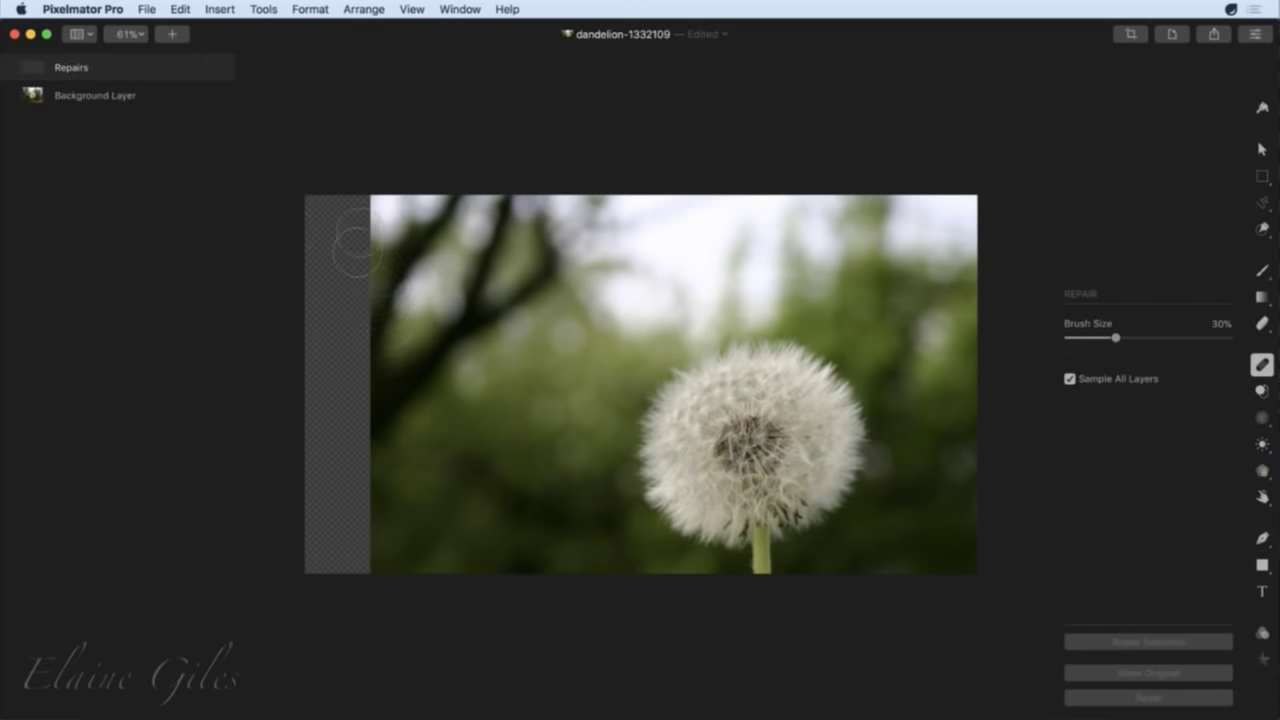
Fill the empty strip along the dandelion photo's left edge and repair away the dark tree branches in its upper-left area.
mouse_move(356, 198)
mouse_down()
mouse_move(352, 566)
mouse_move(320, 565)
mouse_move(312, 483)
mouse_move(320, 206)
mouse_up()
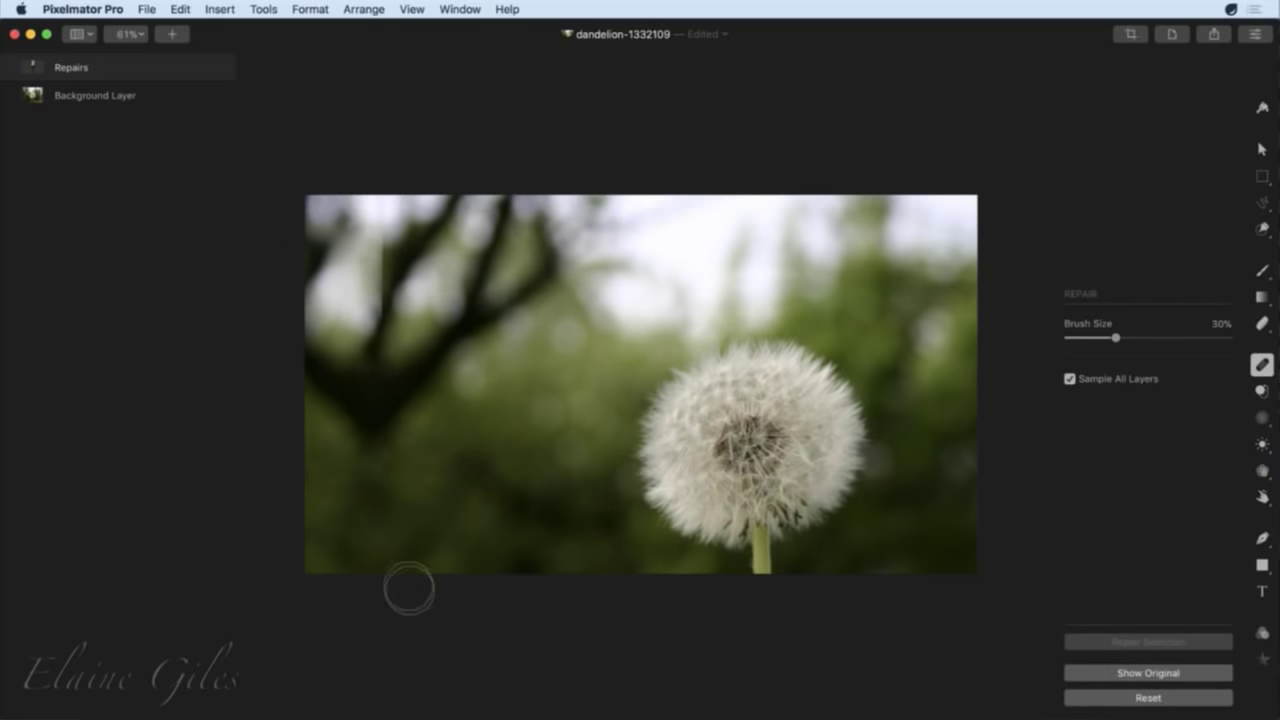
drag(378, 225, 378, 314)
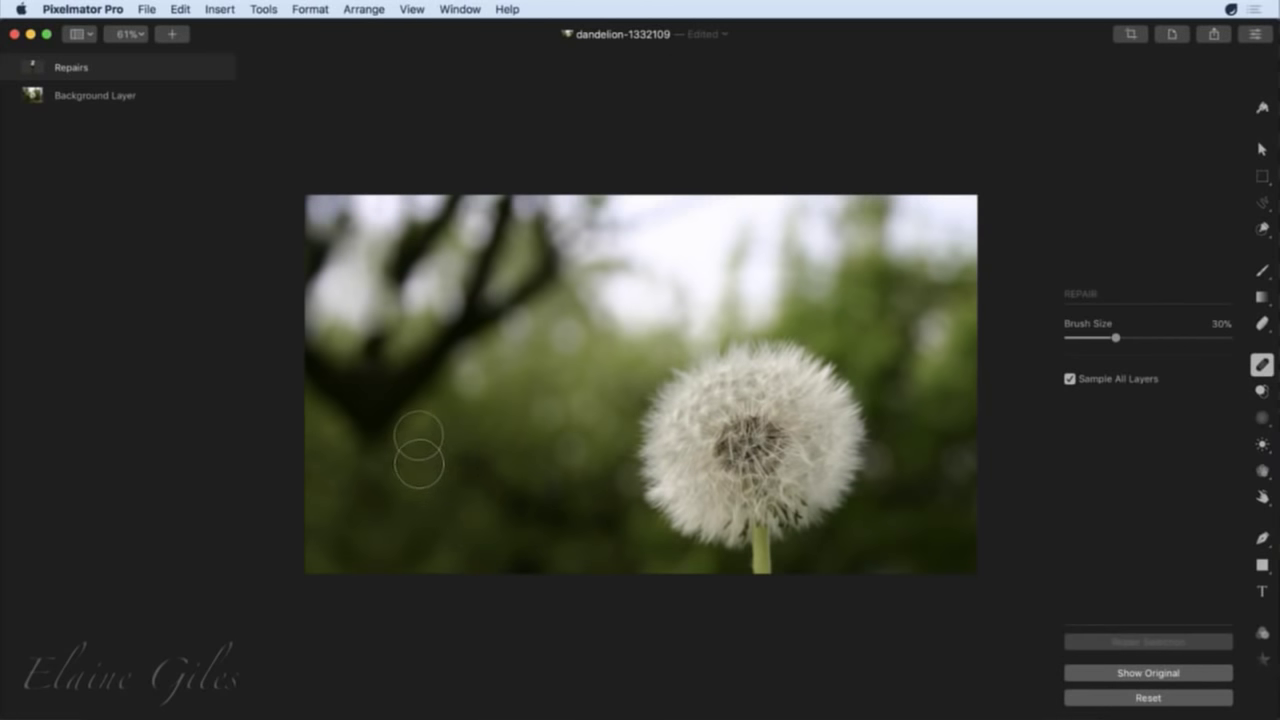
mouse_move(386, 459)
mouse_down()
mouse_move(318, 344)
mouse_move(368, 355)
mouse_move(385, 345)
mouse_move(384, 400)
mouse_move(399, 400)
mouse_move(420, 352)
mouse_move(475, 300)
mouse_move(518, 205)
mouse_move(492, 335)
mouse_move(557, 258)
mouse_move(535, 212)
mouse_move(505, 272)
mouse_up()
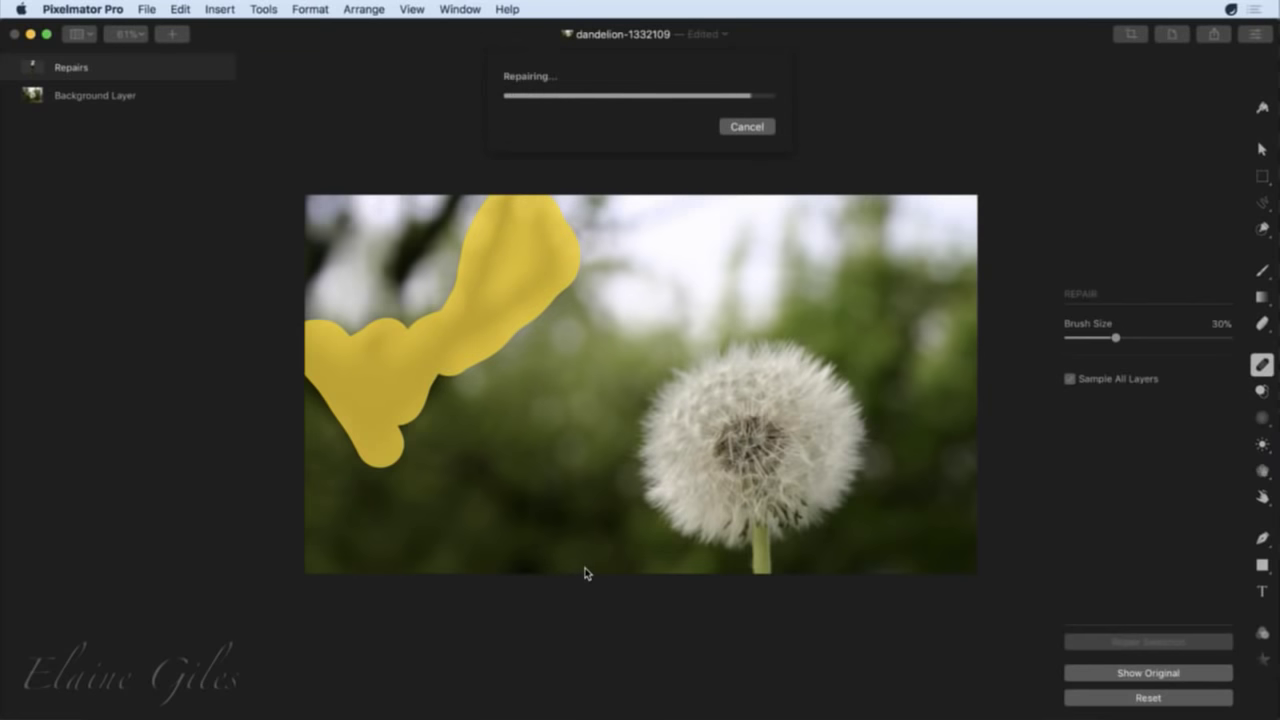
mouse_move(480, 355)
mouse_down()
mouse_move(430, 375)
mouse_move(385, 427)
mouse_move(327, 404)
mouse_move(325, 375)
mouse_up()
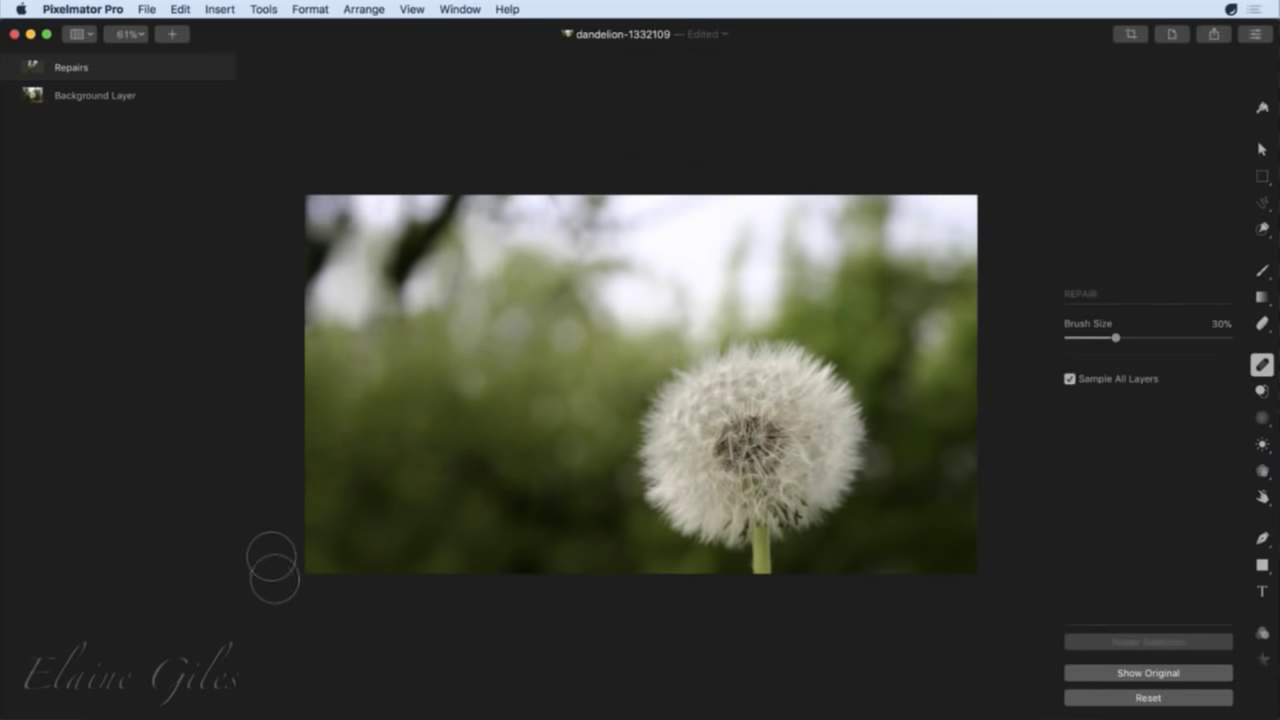
drag(400, 295, 451, 195)
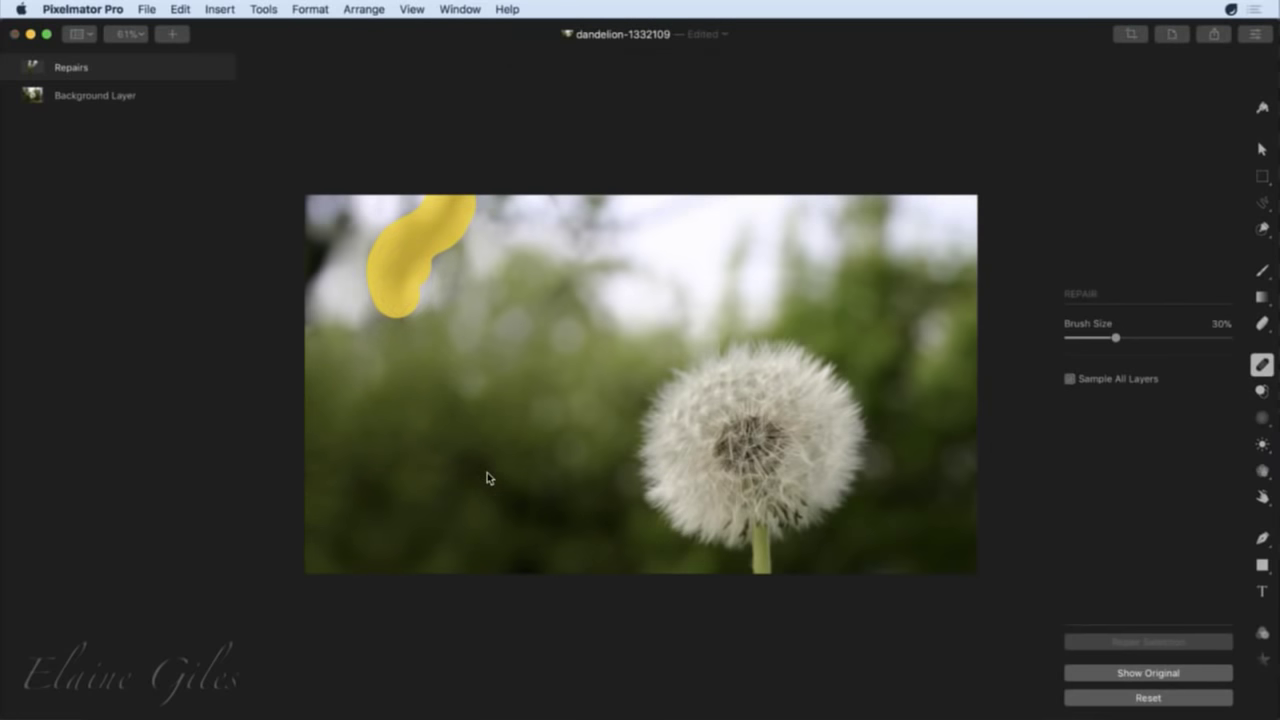
mouse_move(314, 271)
mouse_down()
mouse_move(325, 195)
mouse_move(340, 205)
mouse_move(310, 265)
mouse_move(347, 221)
mouse_up()
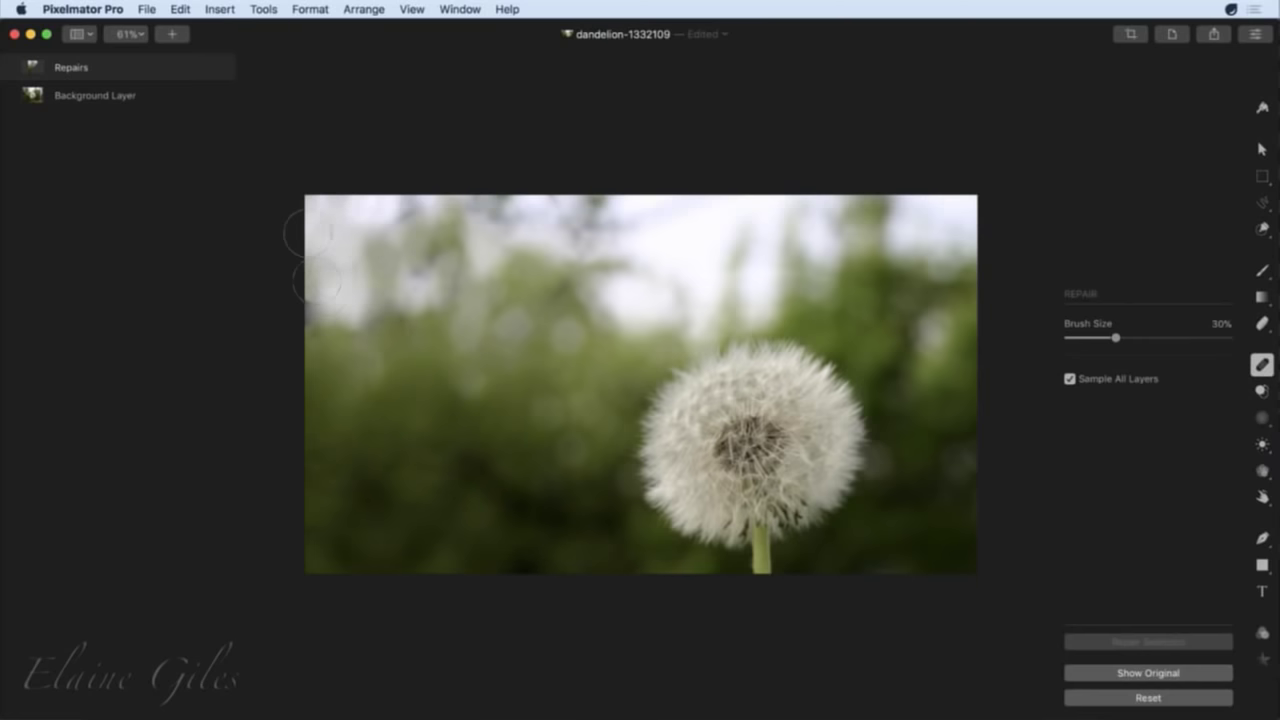
Hide and reshow the Repairs layer to compare with the original, and touch up the sky beside the photo's left edge.
click(222, 69)
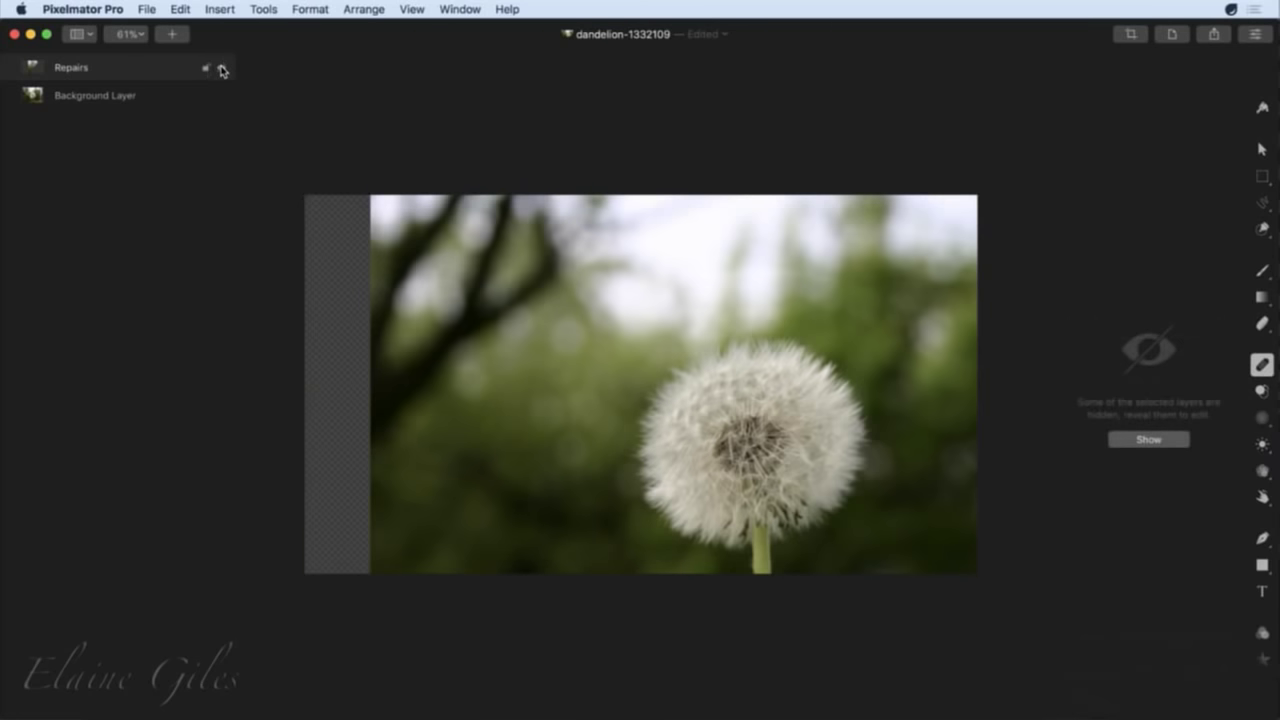
click(222, 69)
click(312, 304)
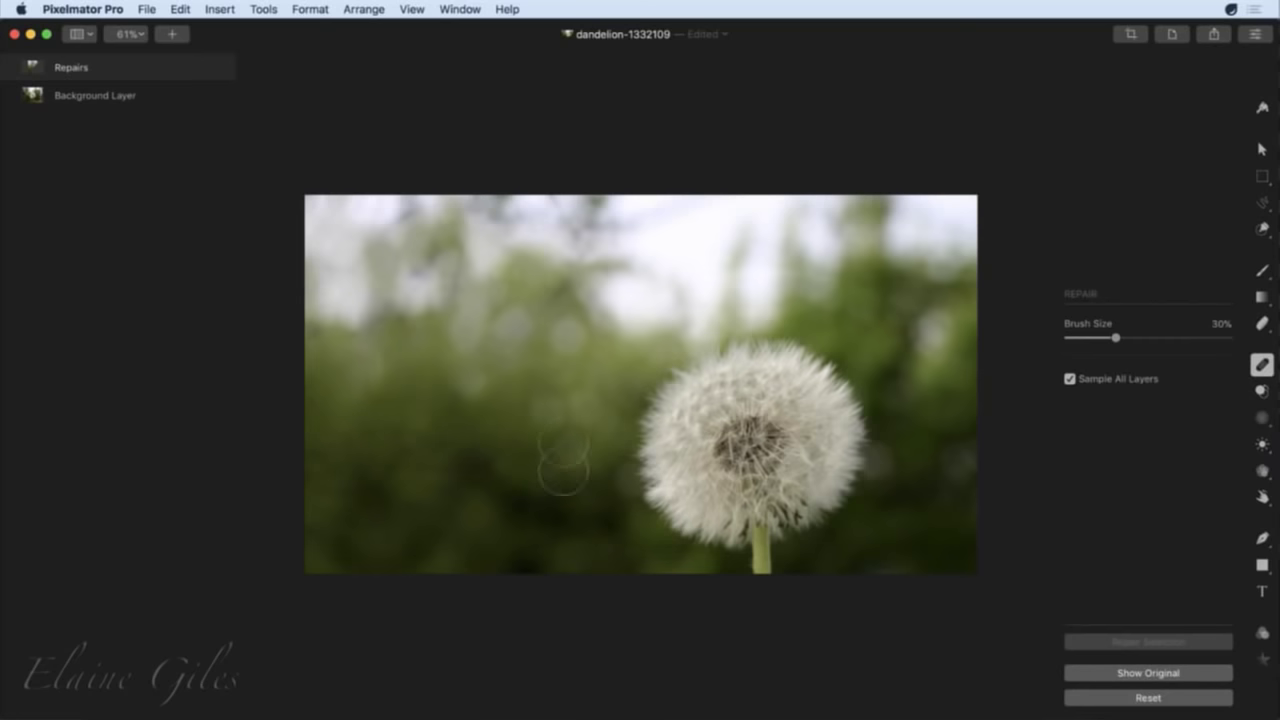
Narrow the layers sidebar so that it shows only the layer thumbnails.
key(bracketleft)
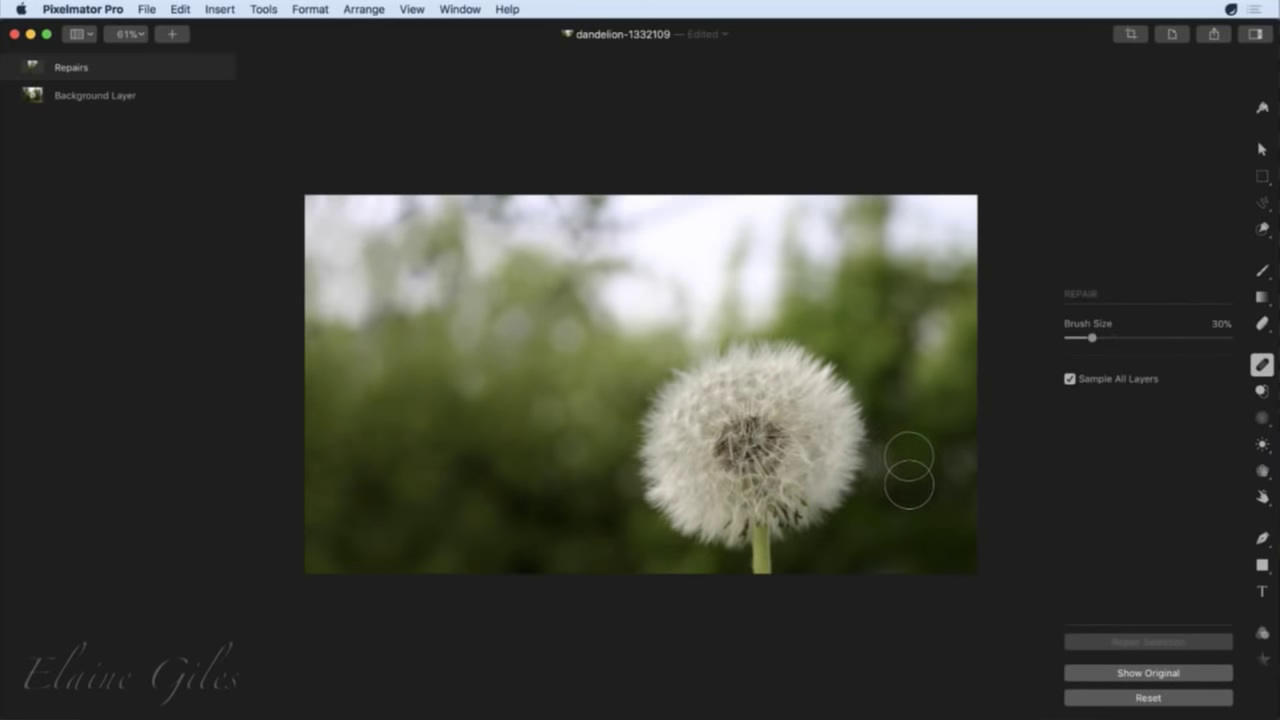
scroll(908, 470, up, 6)
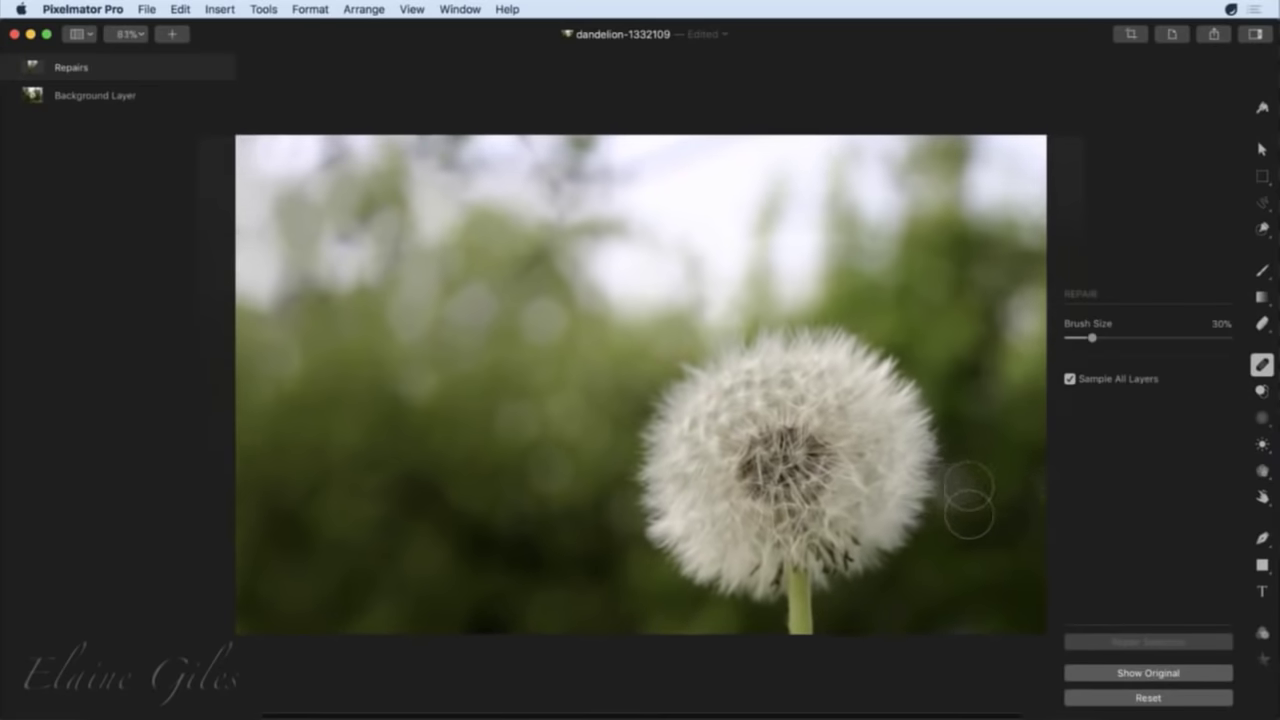
scroll(1020, 505, up, 5)
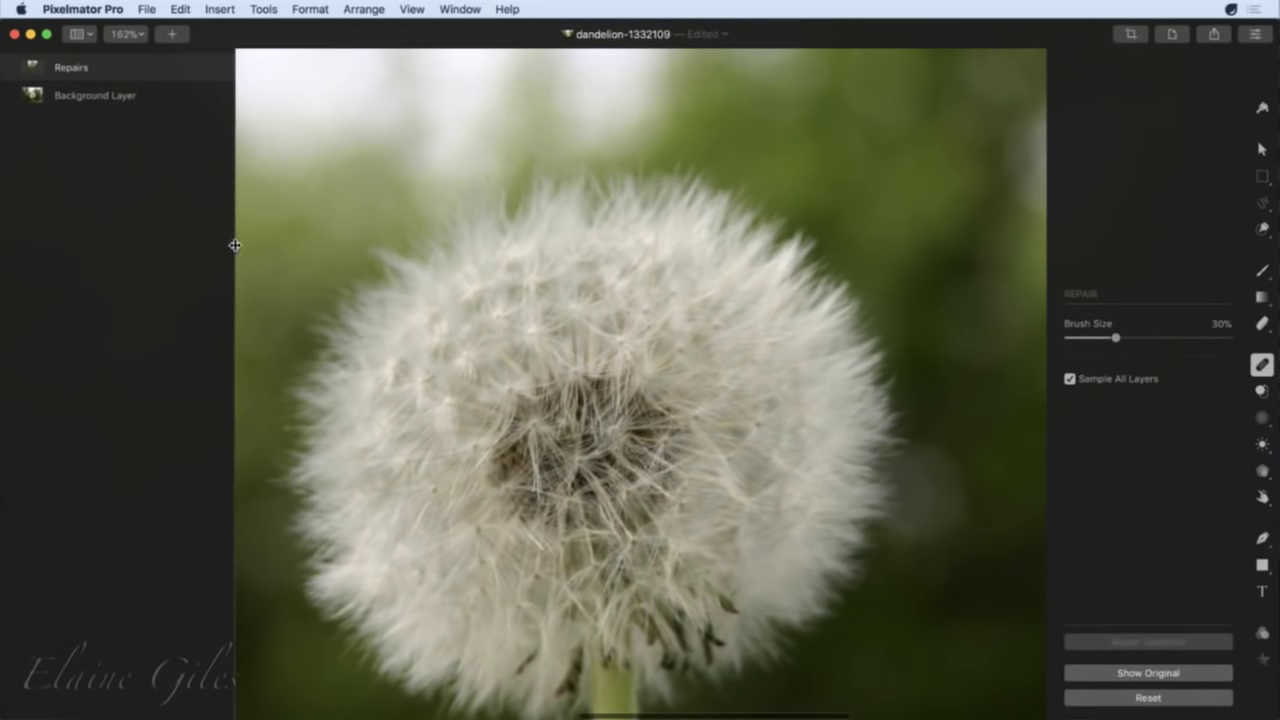
drag(235, 244, 78, 262)
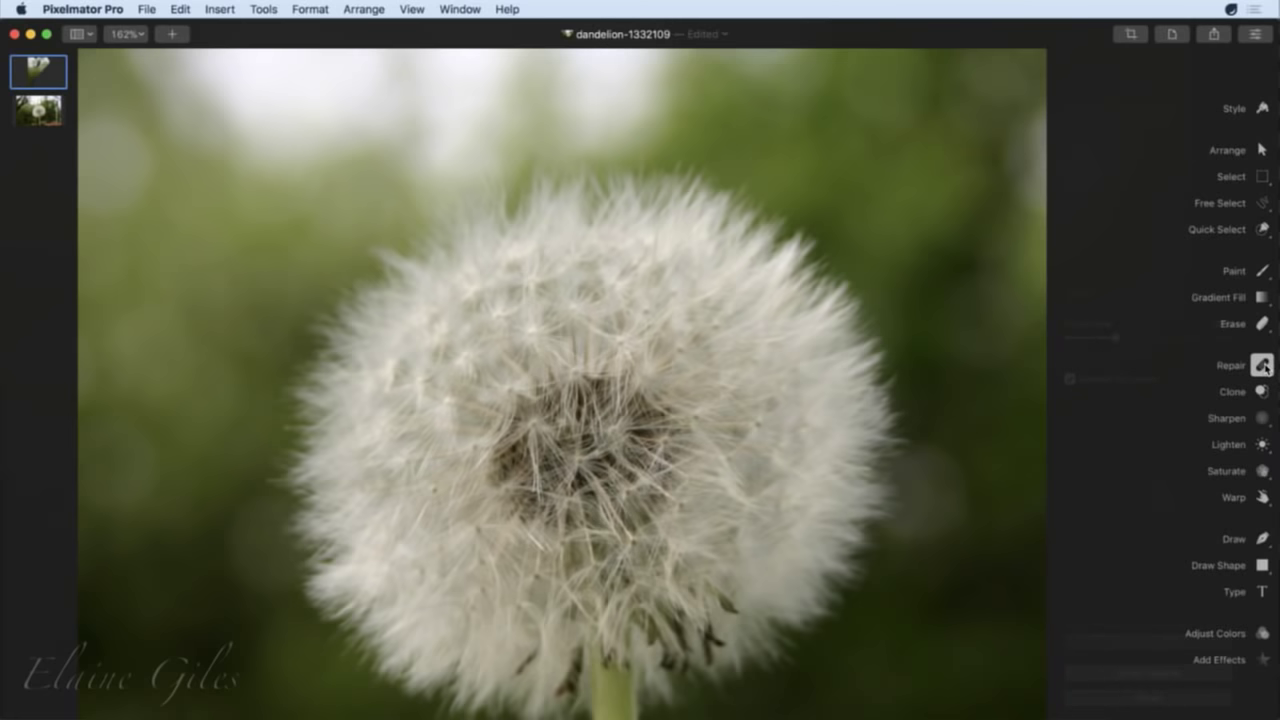
Look through the Sharpen, Soften and Smudge tool group and choose the Sharpen tool.
click(1263, 418)
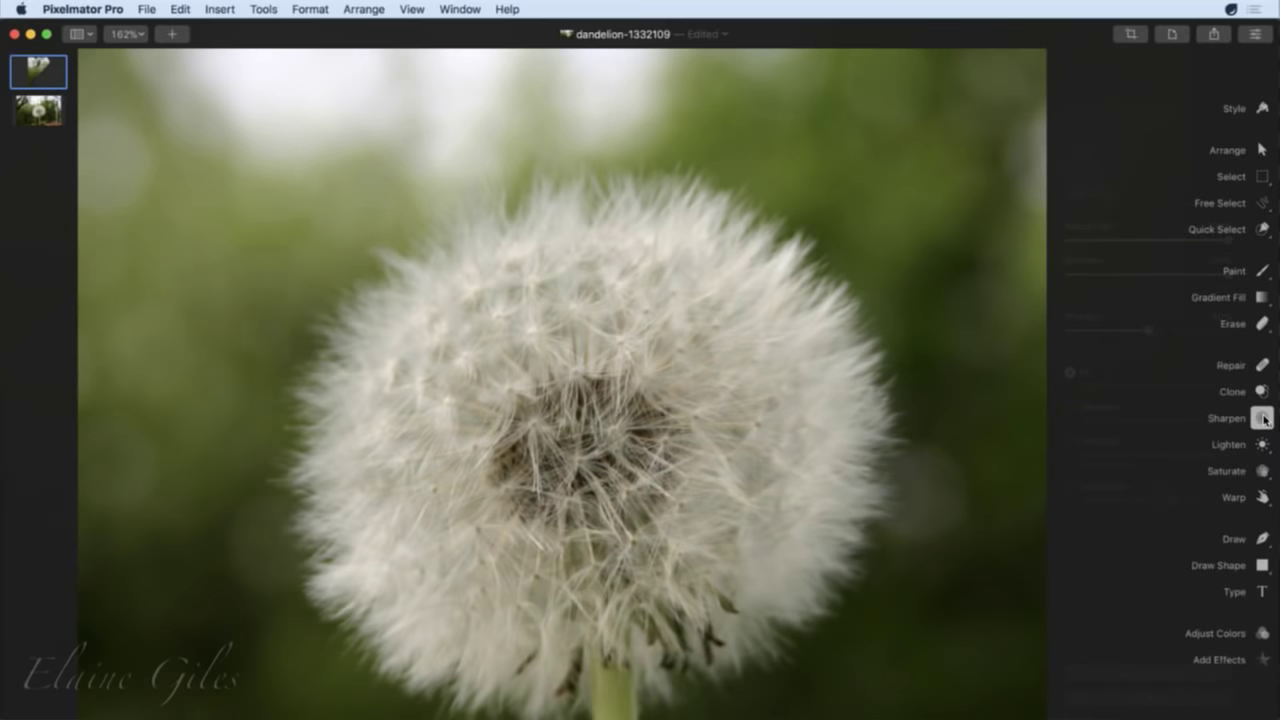
click(1264, 419)
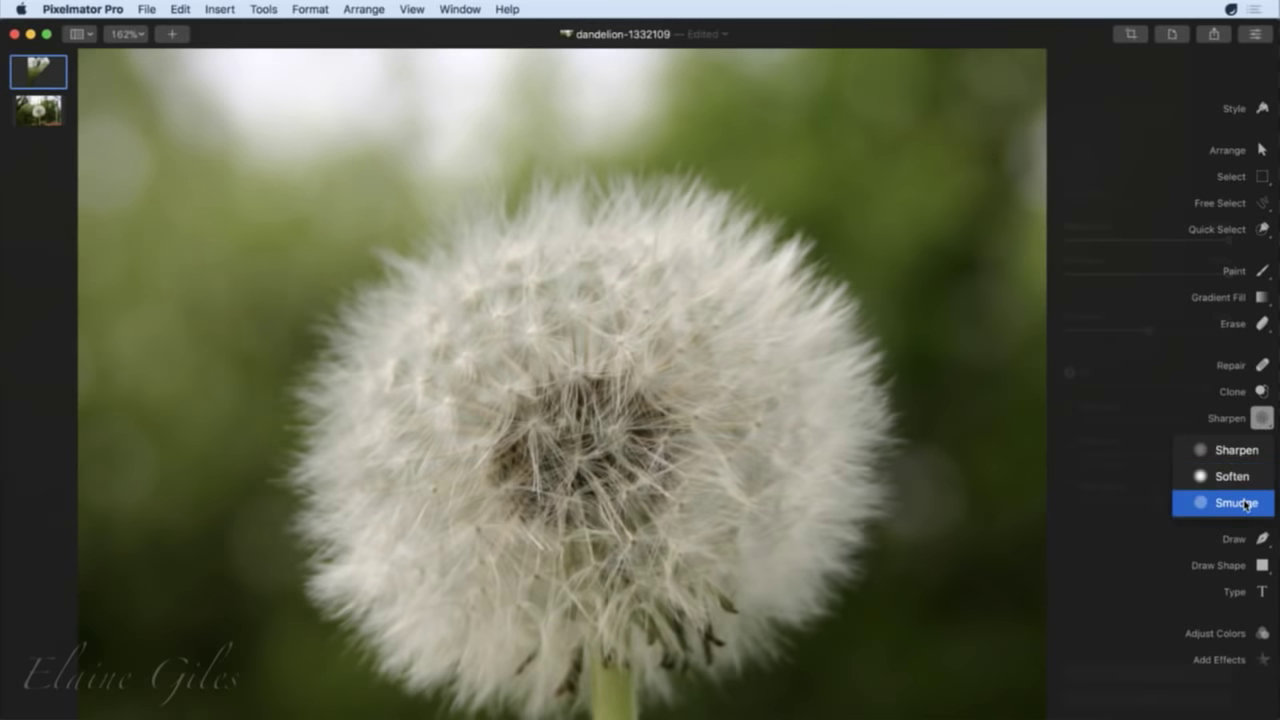
click(1270, 425)
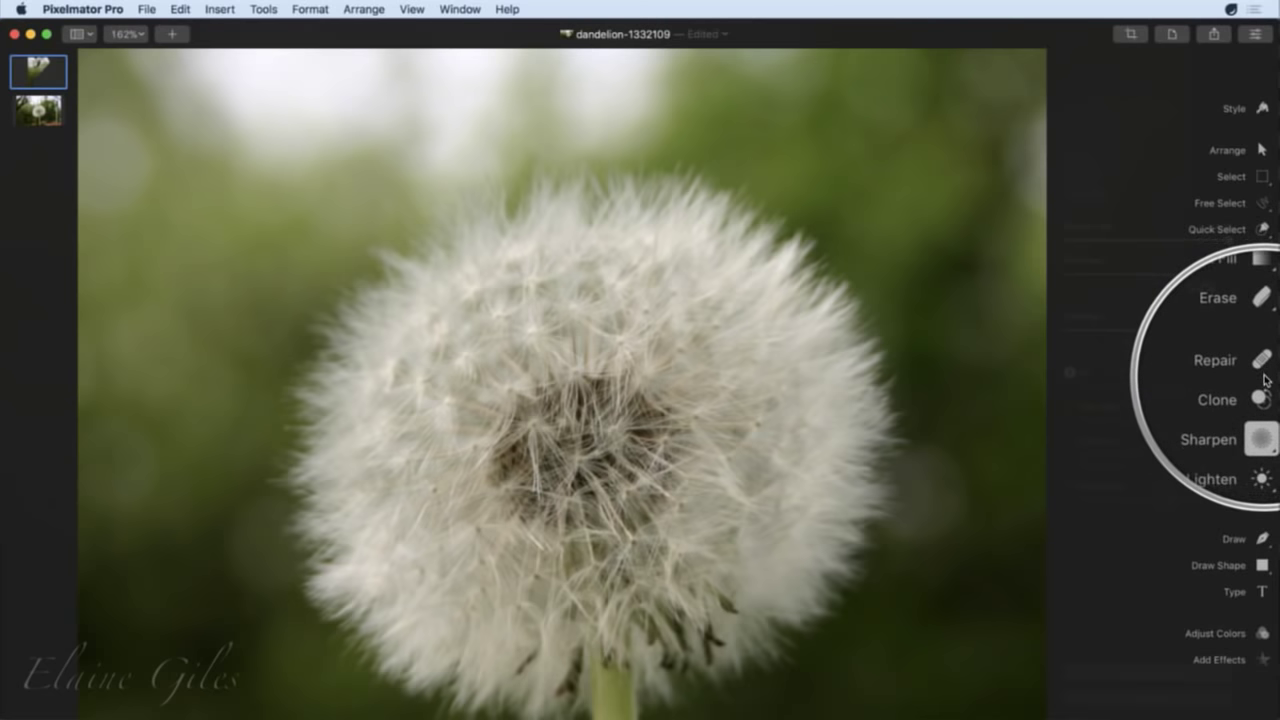
click(1264, 410)
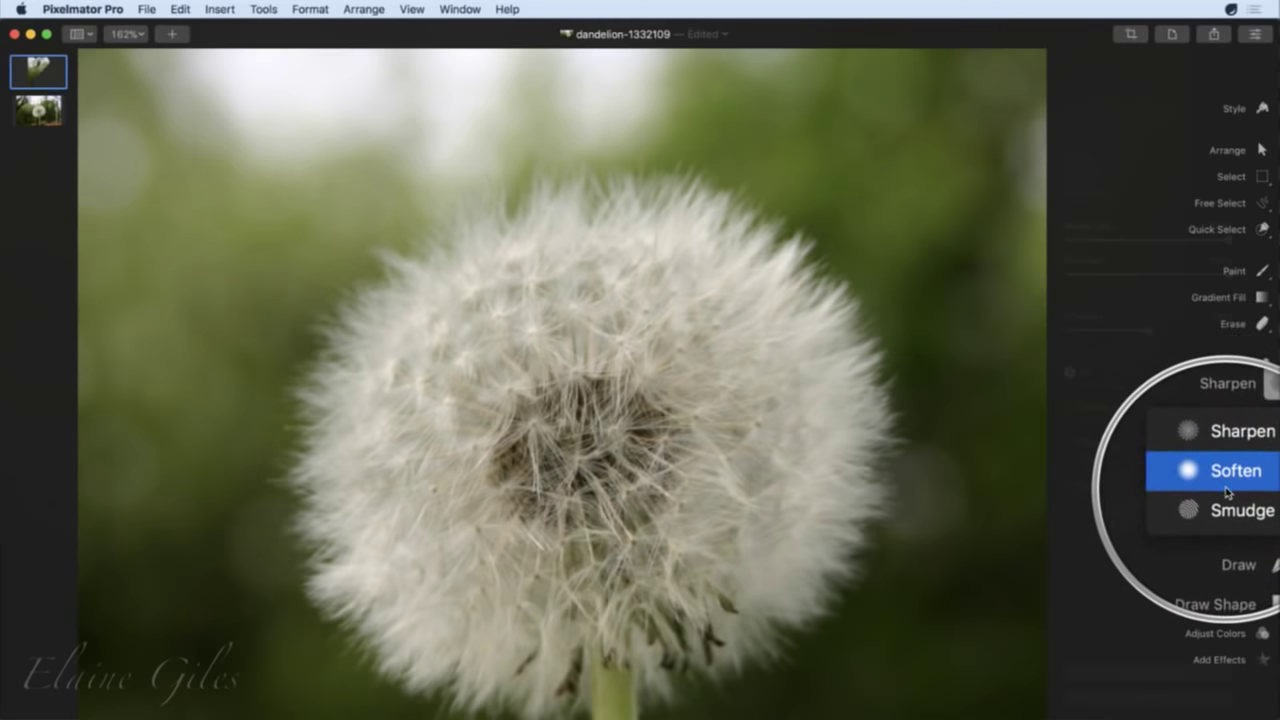
click(1234, 451)
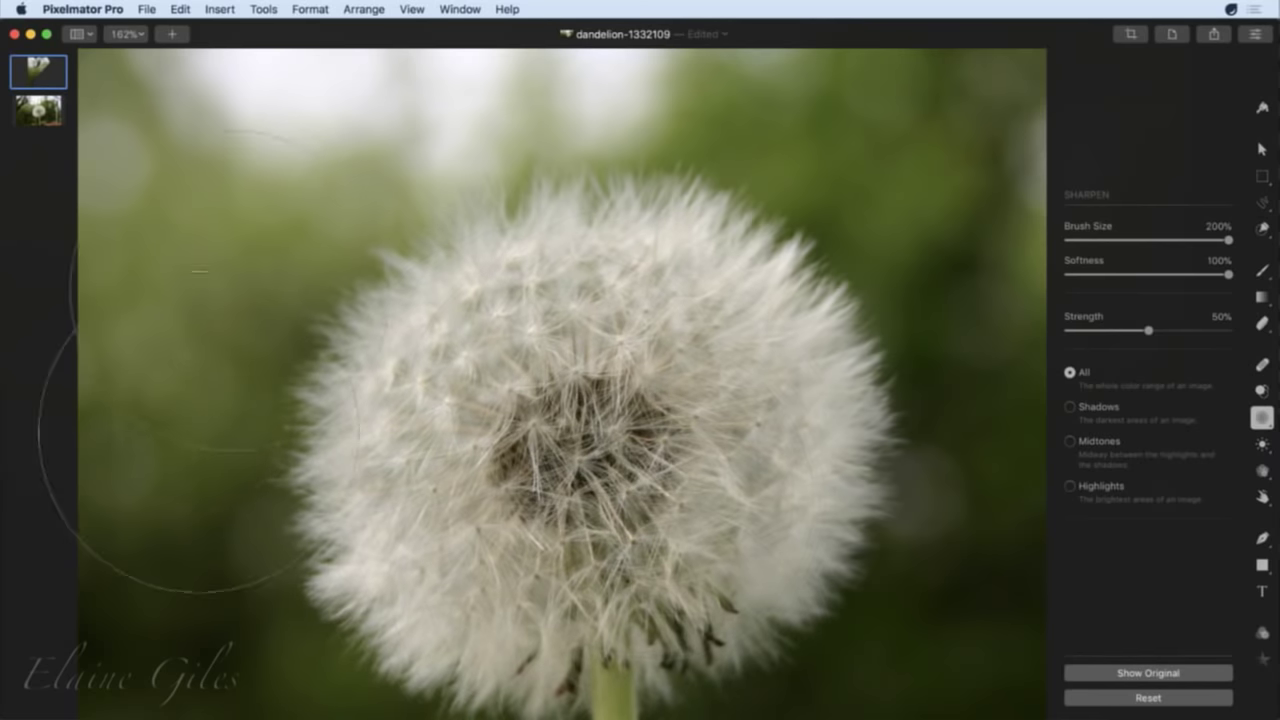
Sharpen the centre of the dandelion head on the background layer at 50% strength and compare it with the original.
click(40, 112)
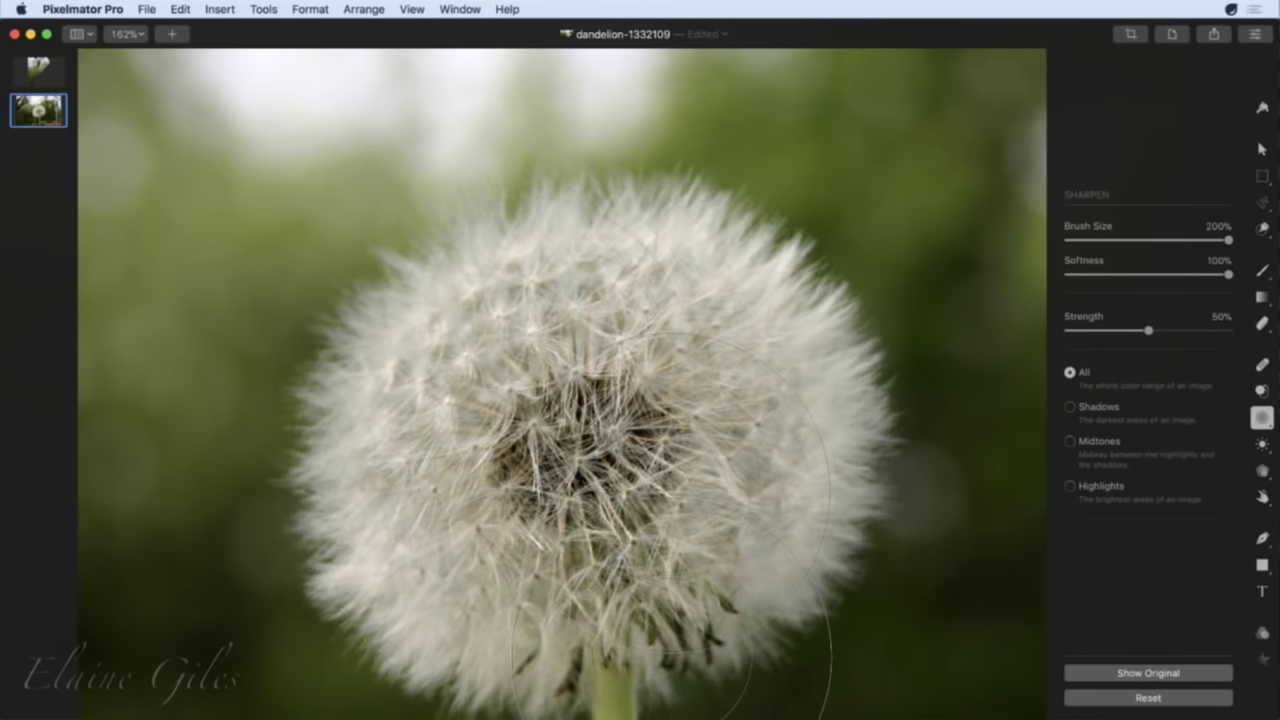
click(1143, 673)
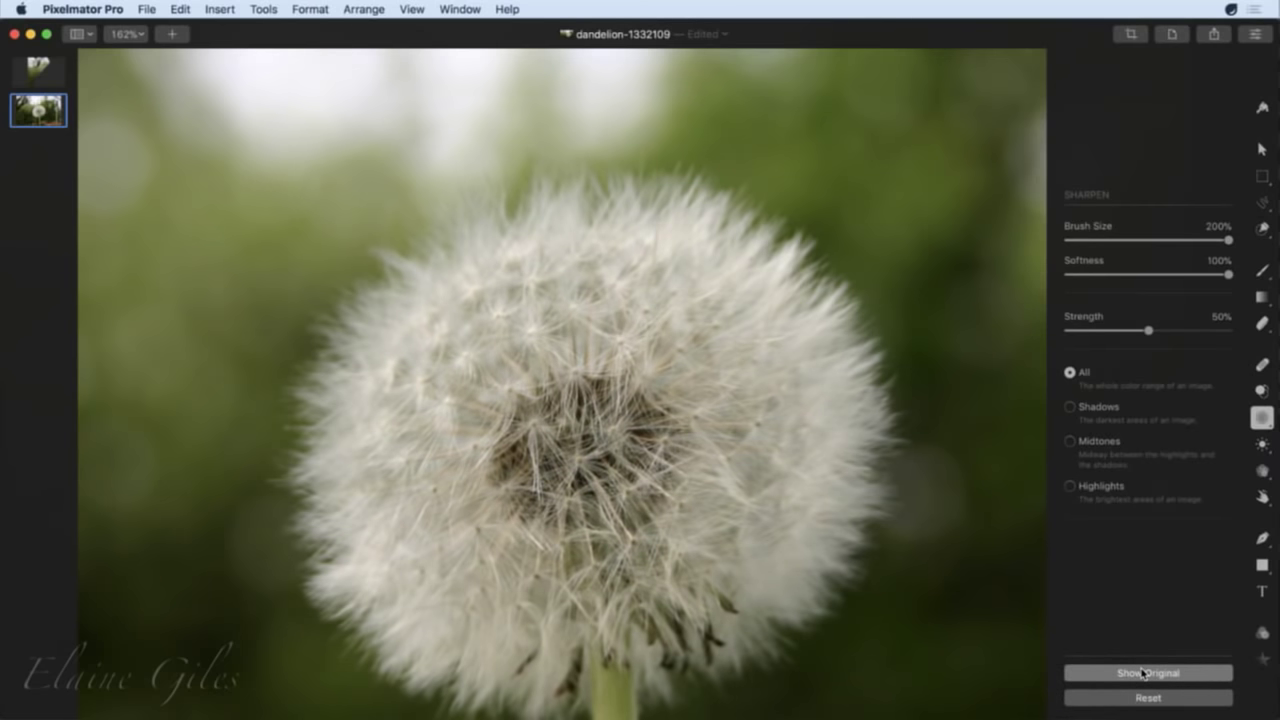
click(1143, 673)
click(1143, 673)
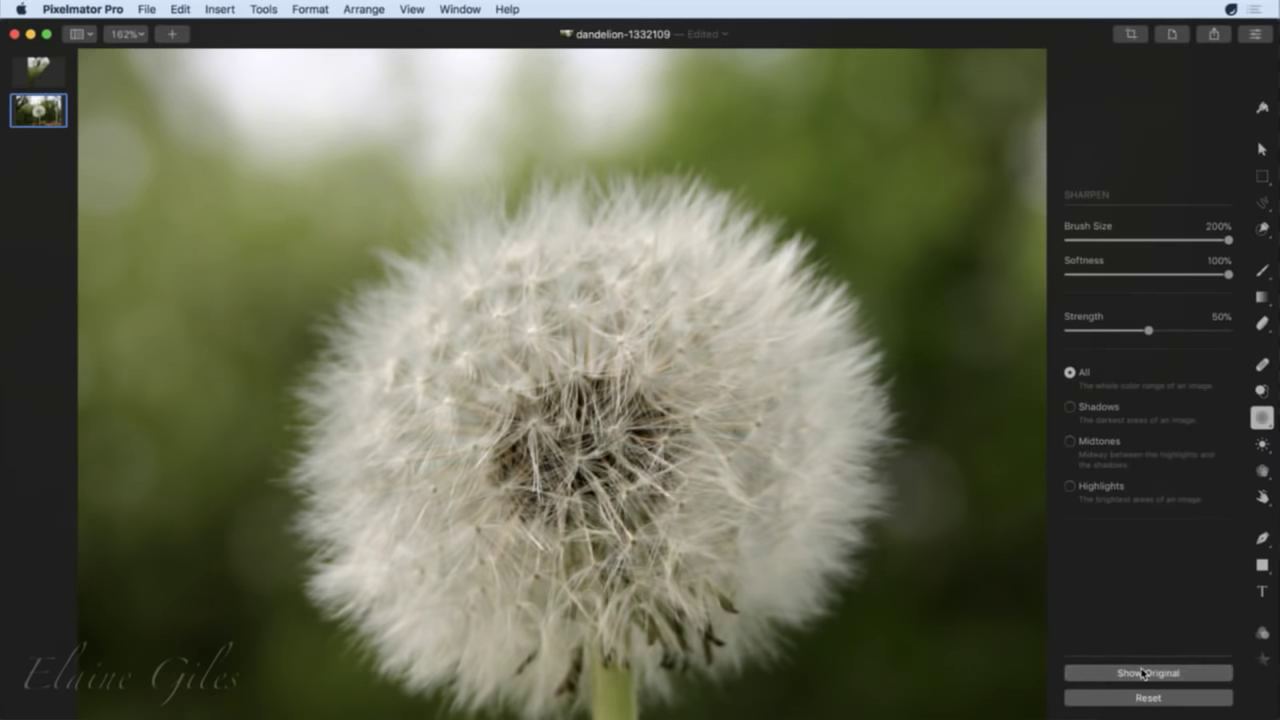
click(1143, 673)
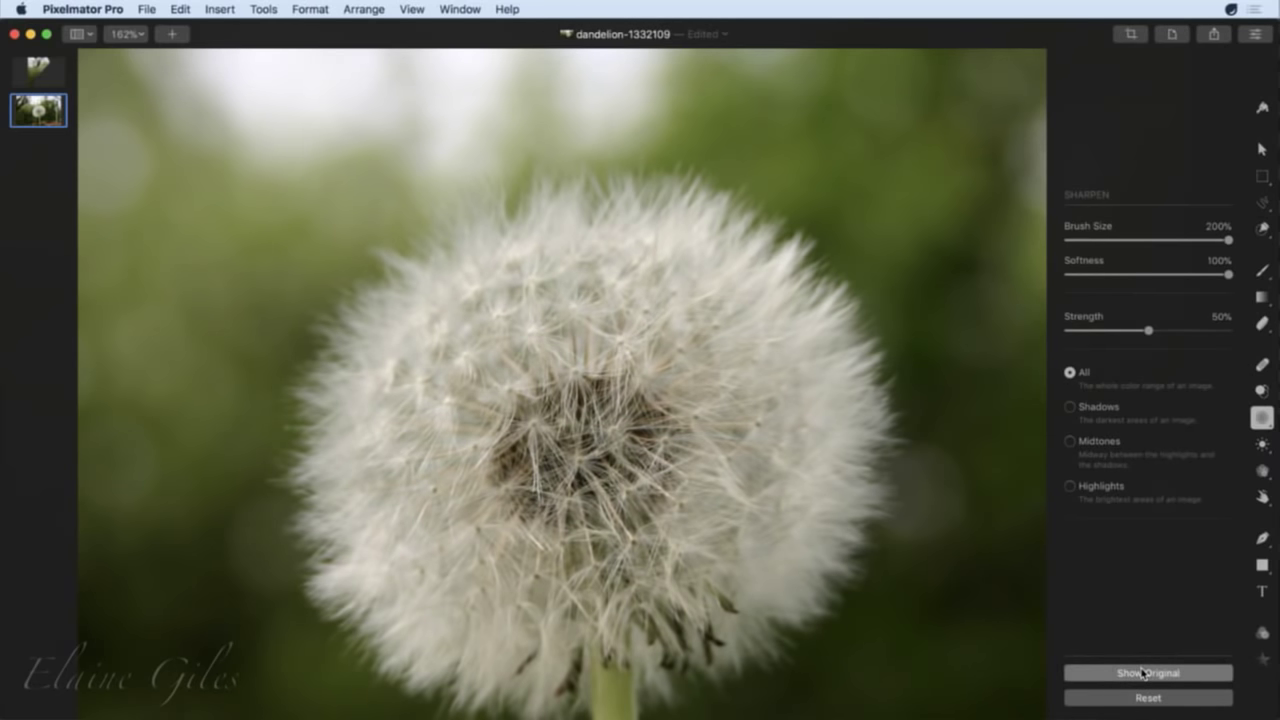
click(1143, 673)
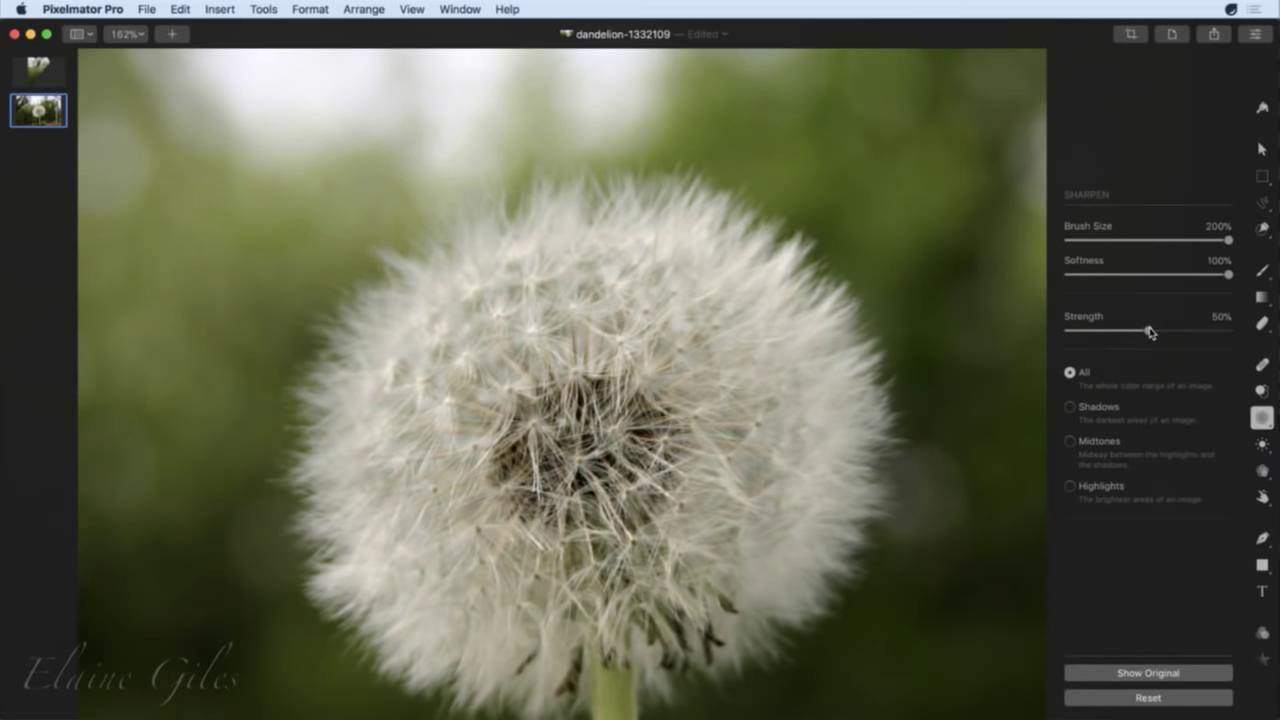
Raise the Sharpen strength to 100%, sharpen the dandelion's centre further and compare it with the original.
drag(1150, 332, 1230, 330)
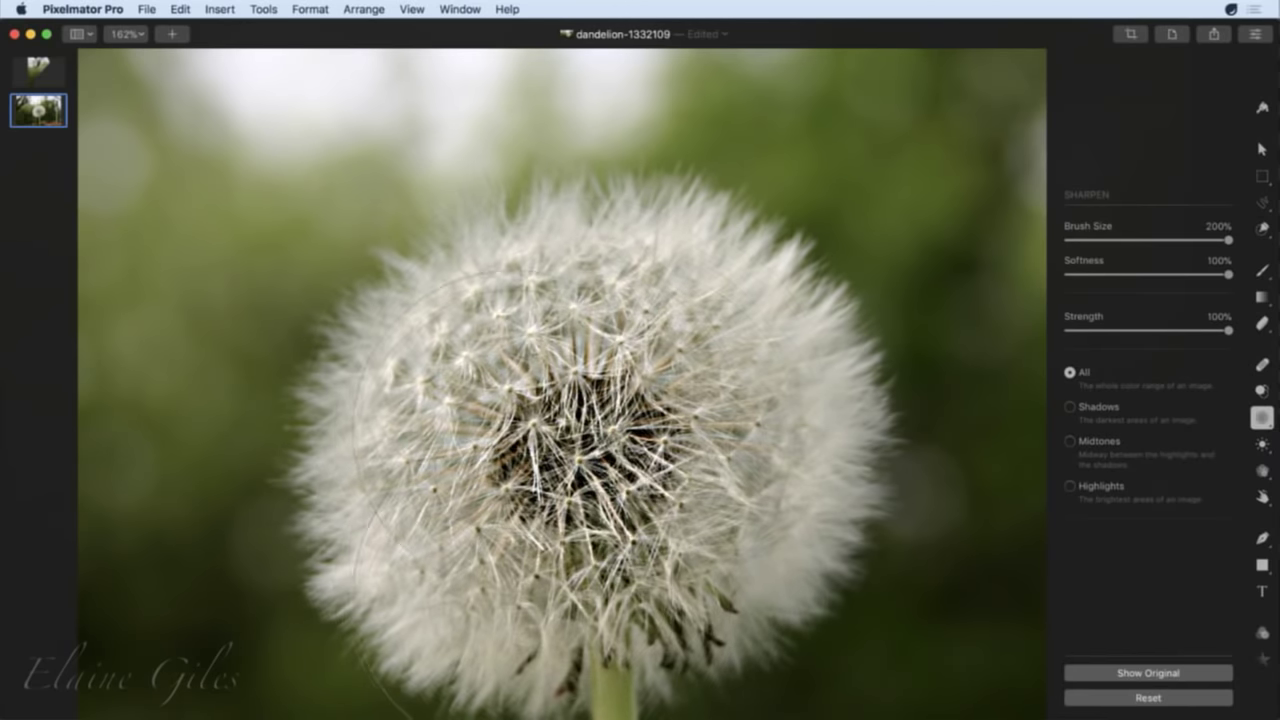
click(1135, 675)
click(1135, 675)
Soften the lower-left edge of the dandelion head with the Soften tool at 50% brush size and 50% strength.
mouse_move(1270, 430)
mouse_down()
mouse_move(1240, 449)
mouse_move(1246, 482)
mouse_up()
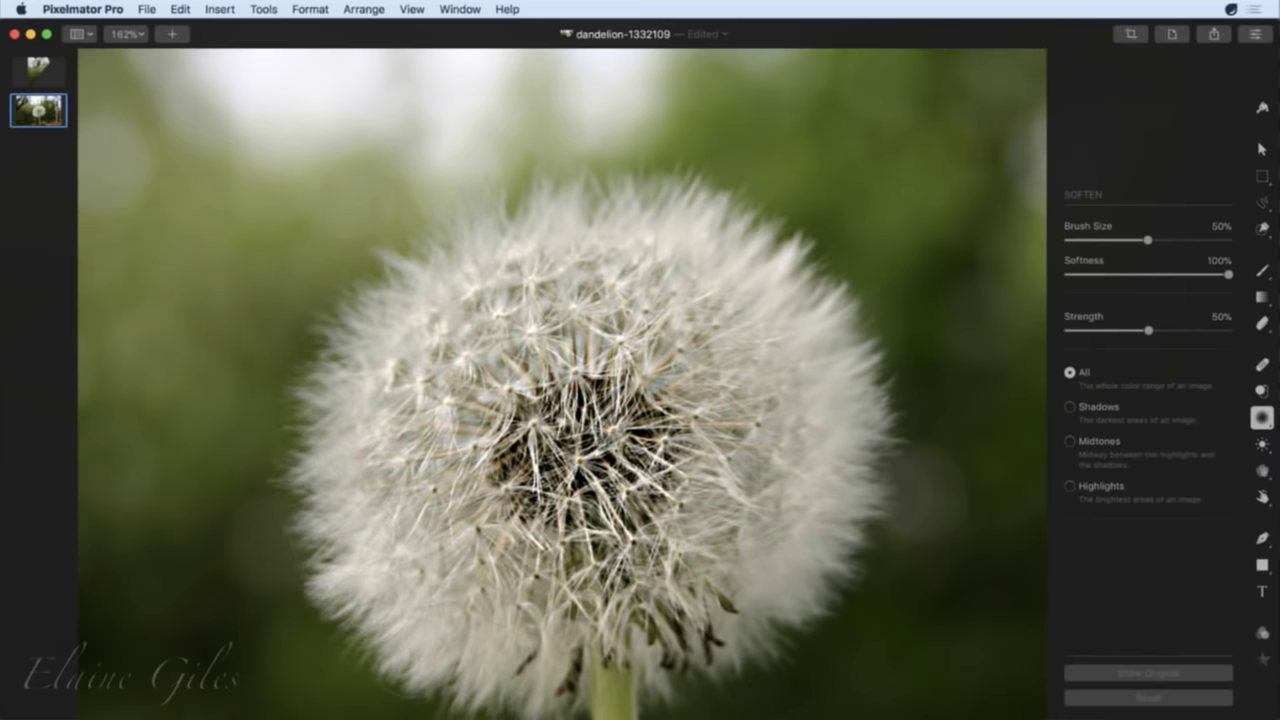
drag(400, 695, 386, 573)
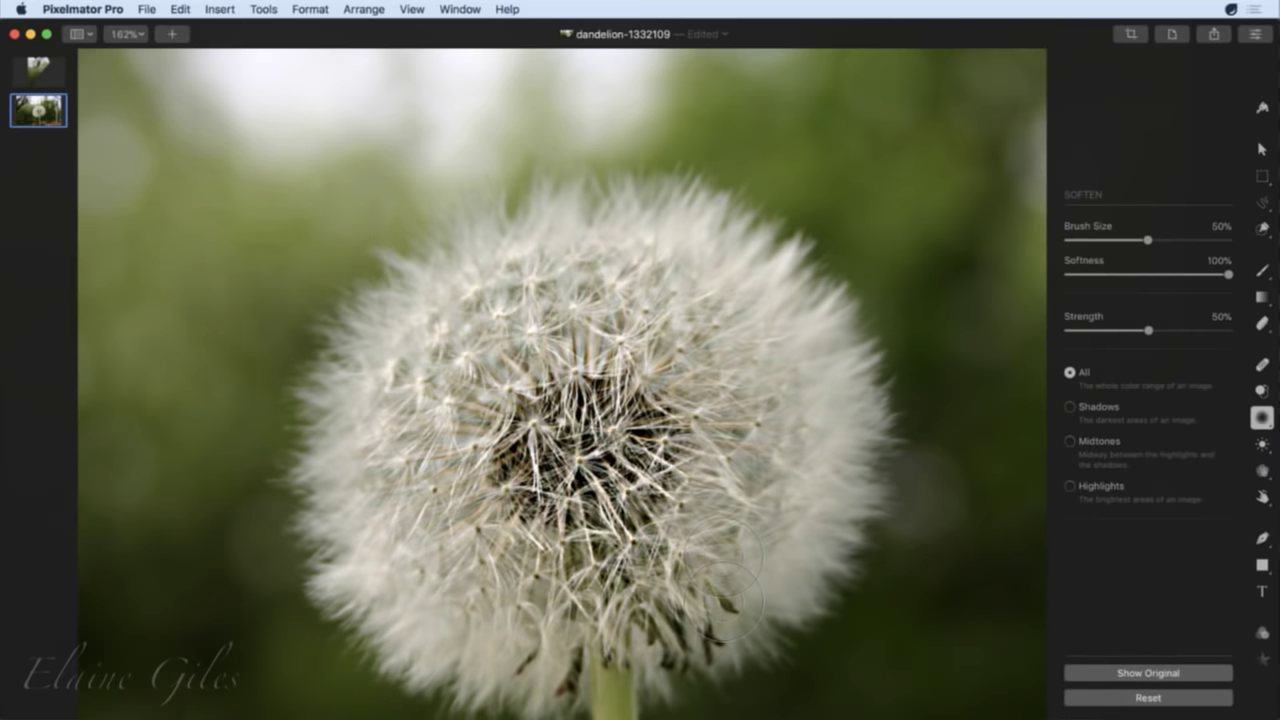
key(super+0)
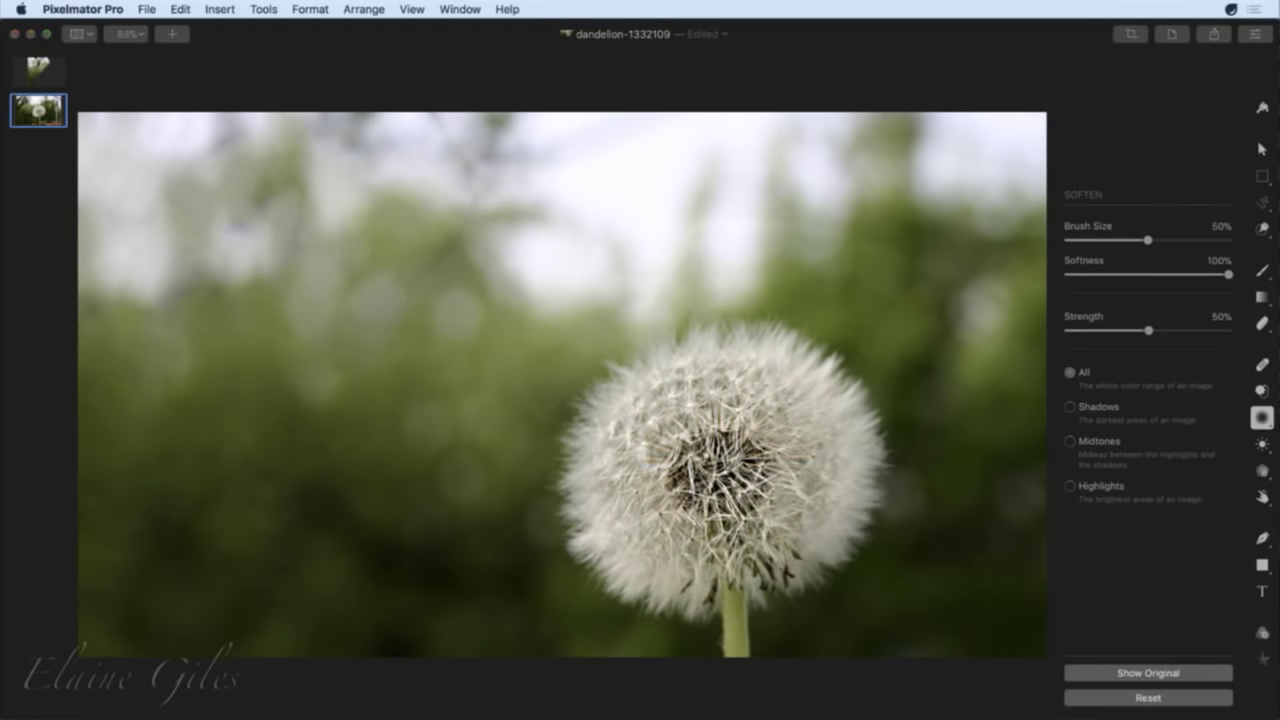
key(super+shift+4)
key(space)
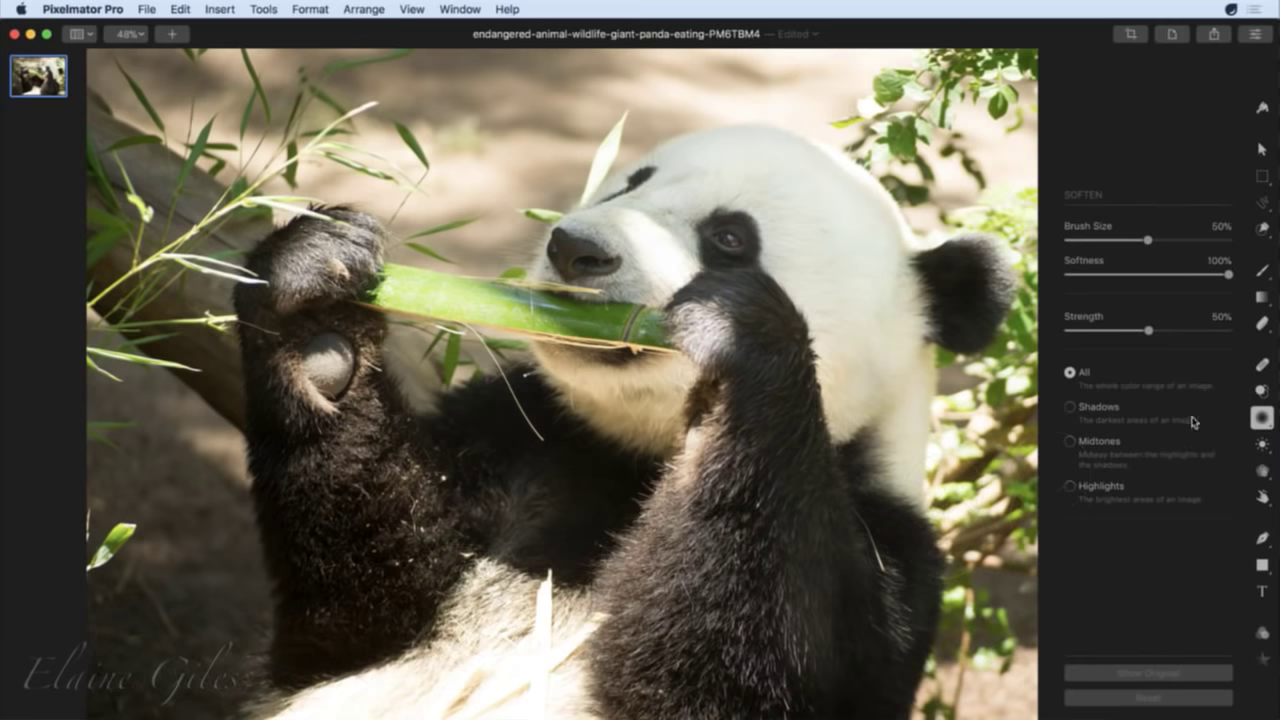
Choose the Repair tool for the giant panda photo and add a new empty layer above the background.
click(1263, 365)
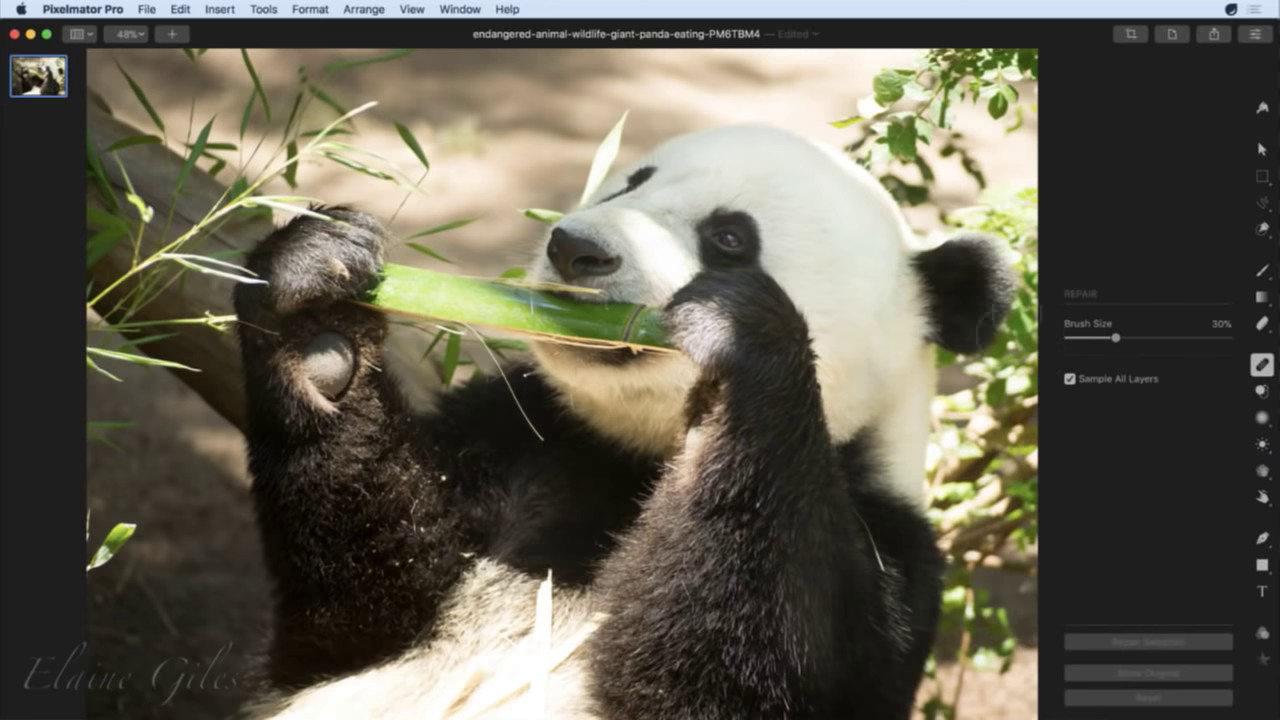
click(176, 34)
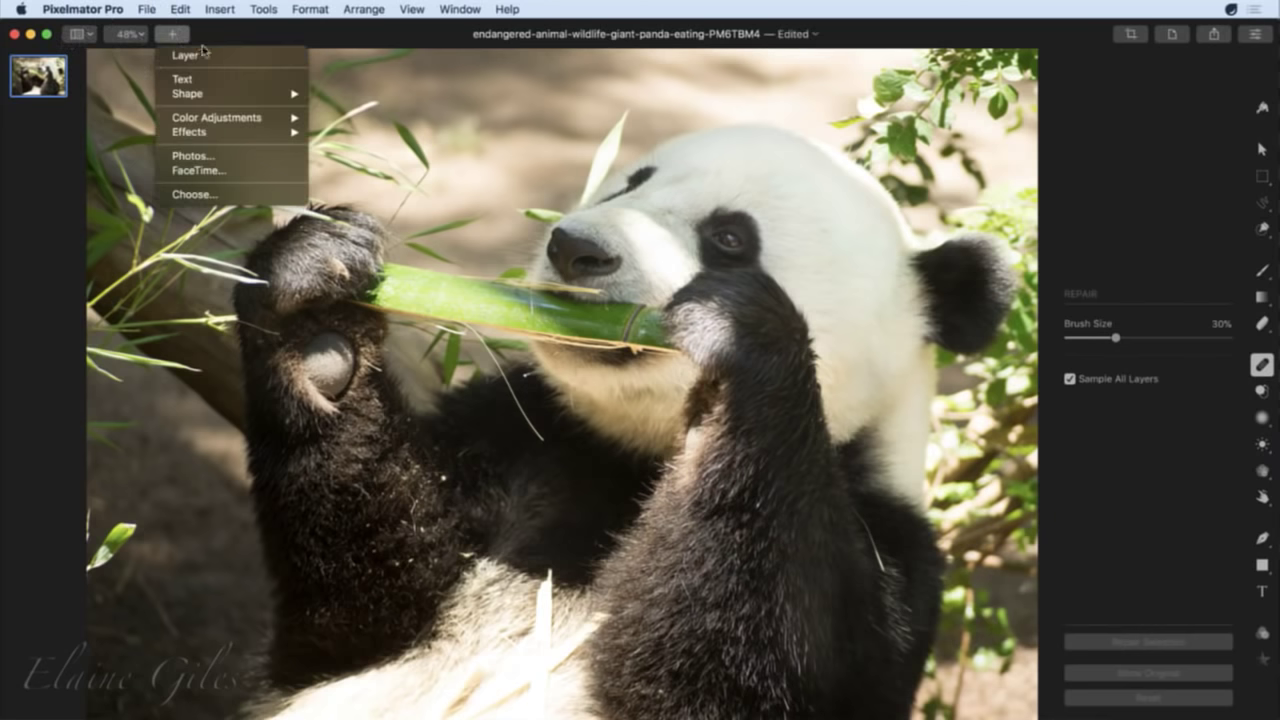
click(200, 55)
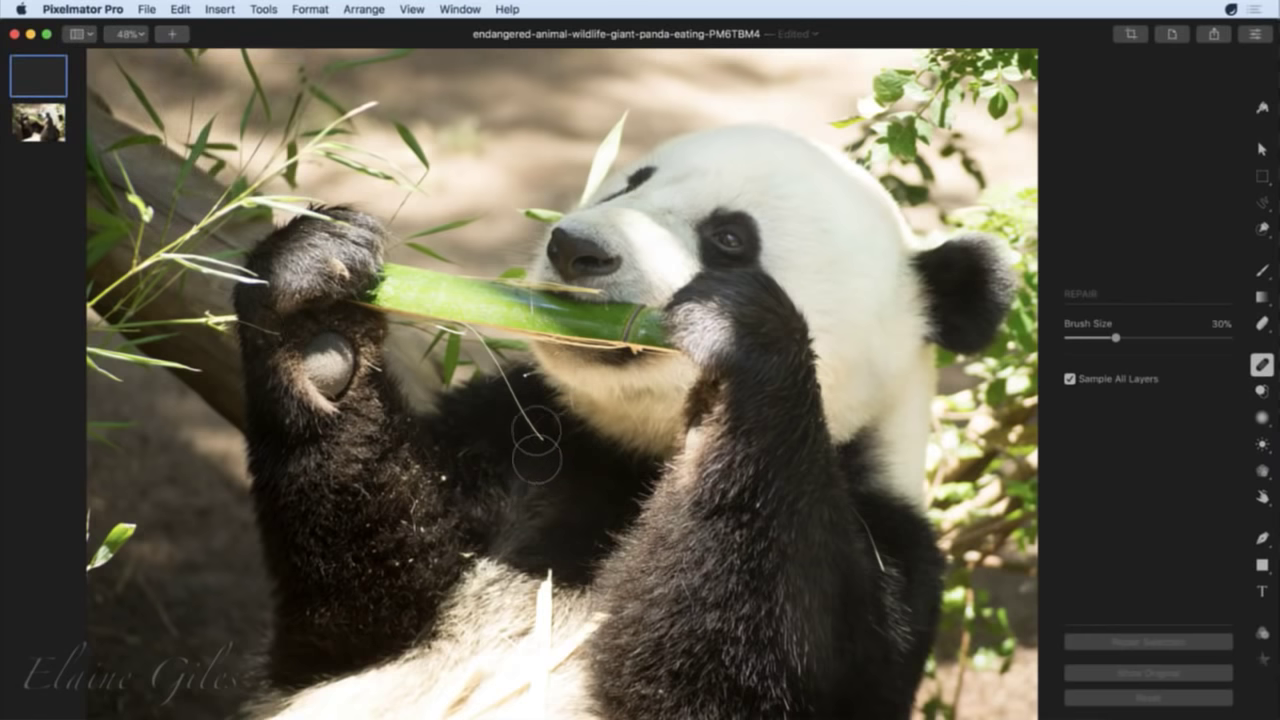
Reduce the Repair brush size to 15% and remove the upper part of the long pale strand crossing the panda's dark fur.
key([)
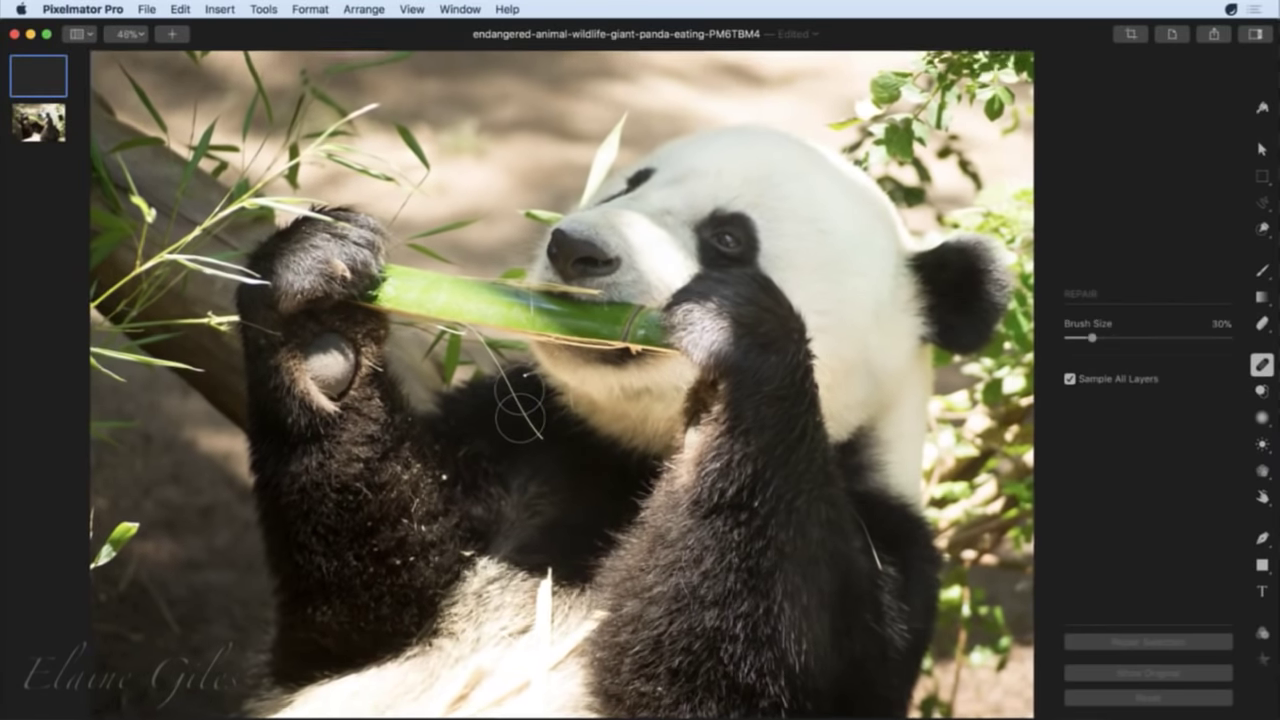
scroll(520, 410, up, 8)
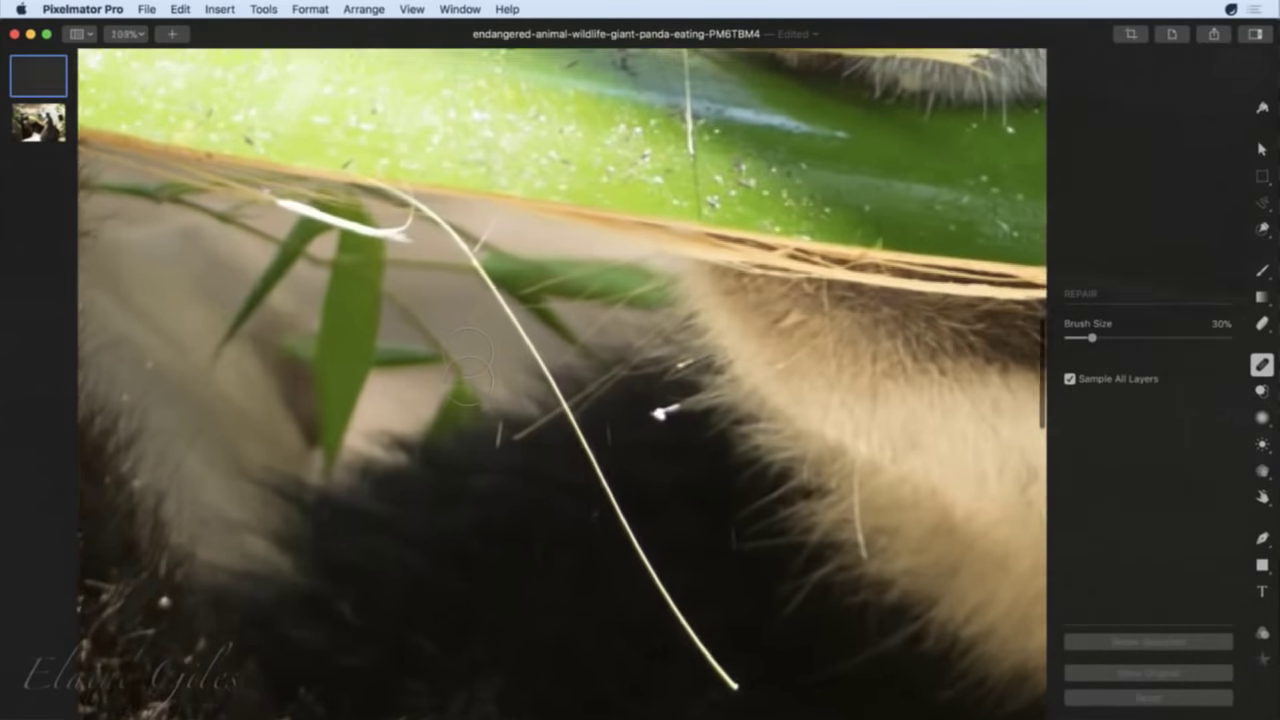
scroll(470, 365, up, 6)
scroll(556, 378, up, 1)
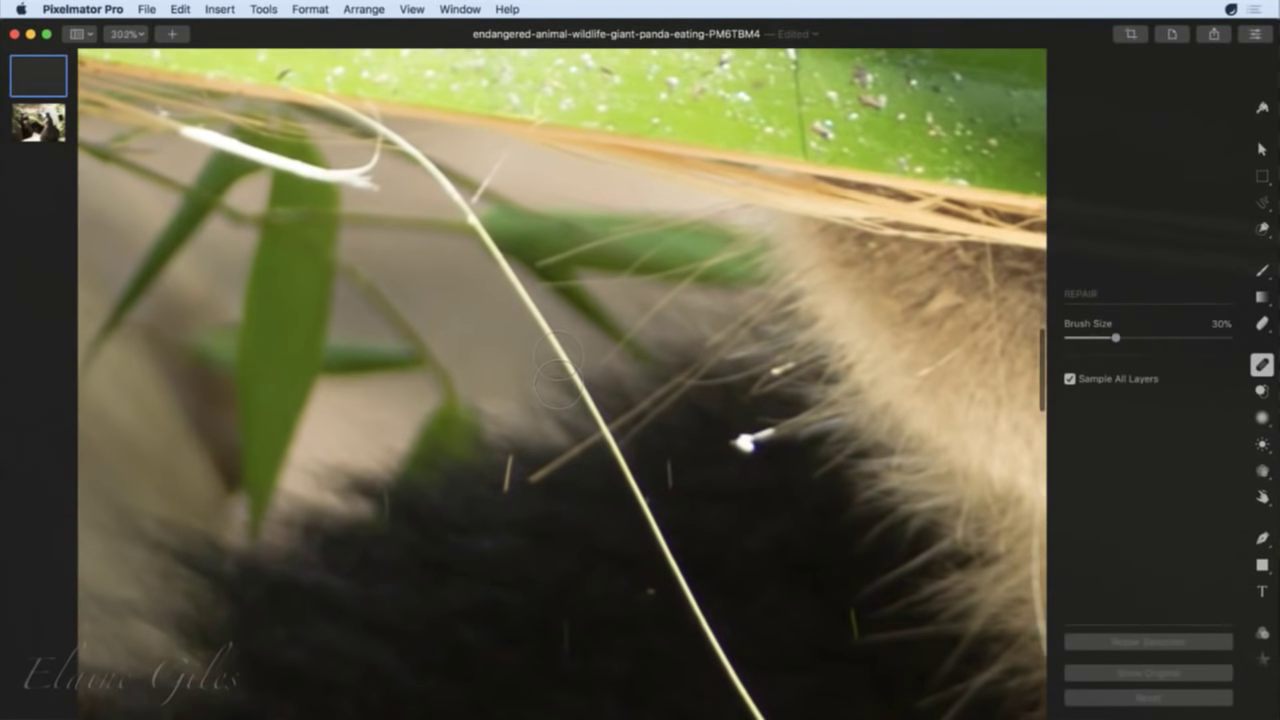
key(bracketleft)
key(bracketleft)
mouse_move(564, 367)
mouse_down()
mouse_move(519, 270)
mouse_move(450, 198)
mouse_move(594, 405)
mouse_move(663, 550)
mouse_up()
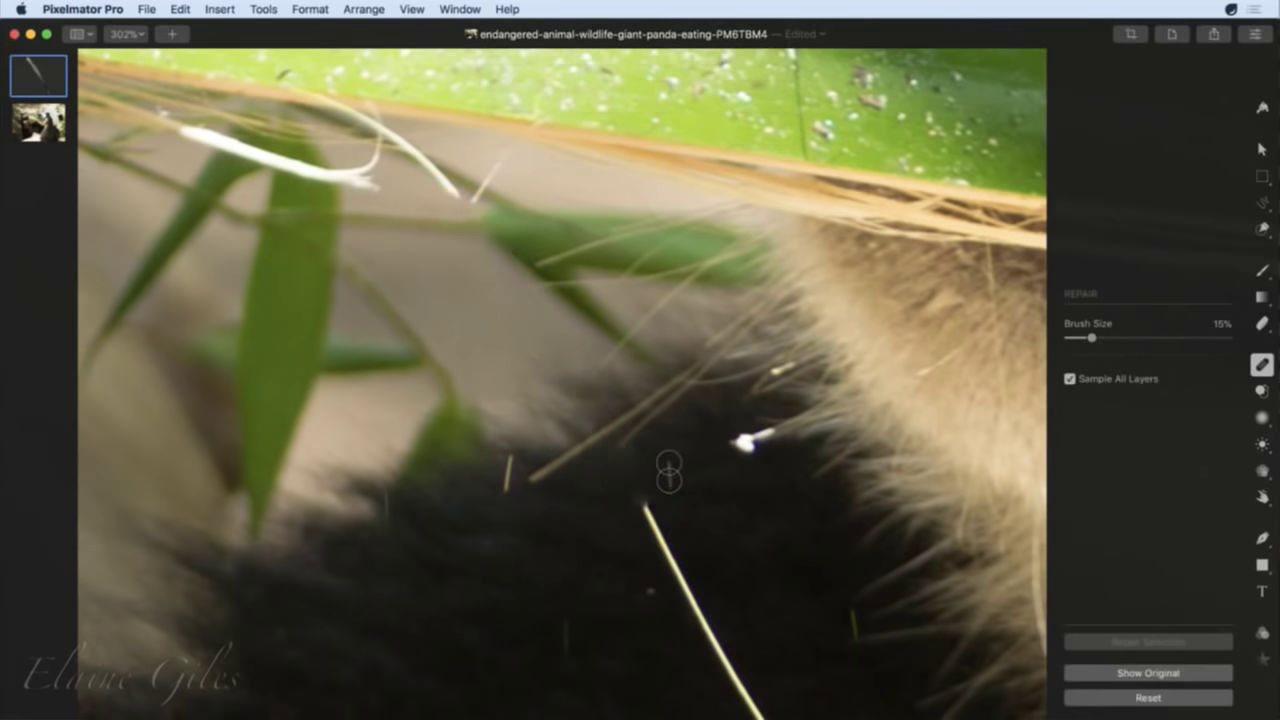
Remove the small stray flecks and short strands scattered around the long pale strand in the panda's dark fur with the Repair tool.
drag(669, 462, 672, 520)
drag(505, 458, 507, 490)
drag(563, 612, 565, 690)
drag(648, 582, 655, 615)
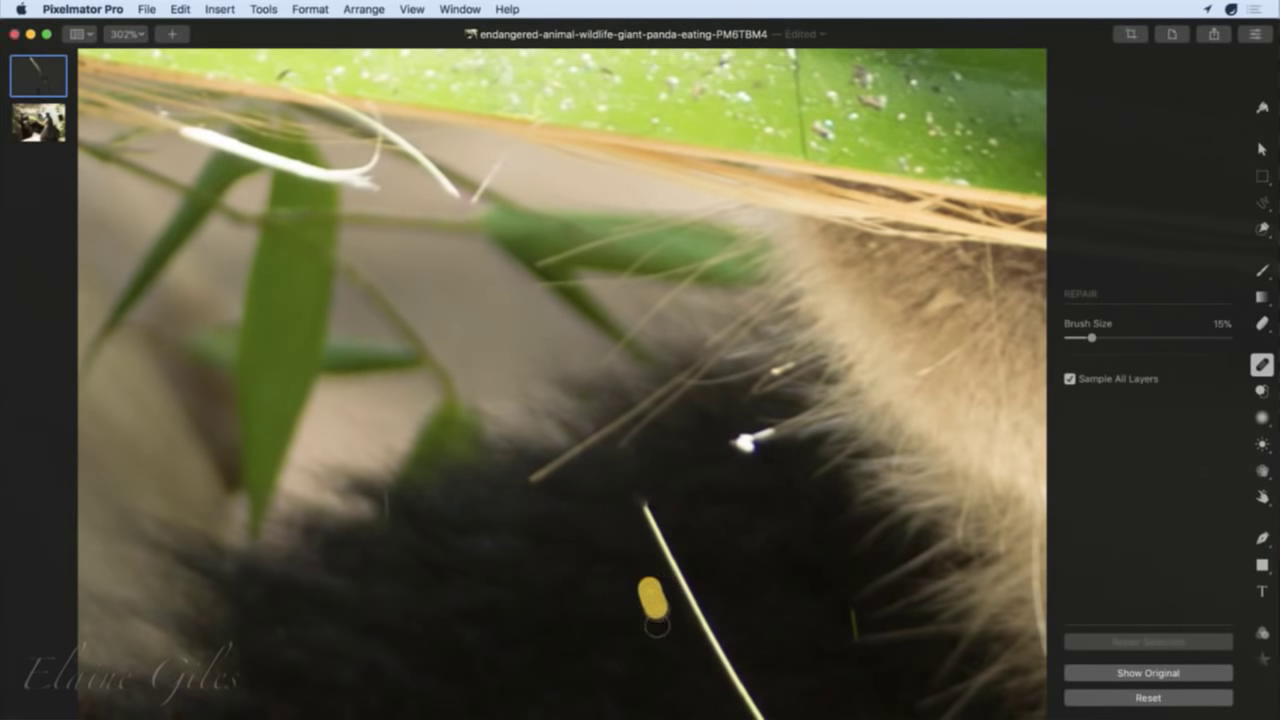
Repair the remaining lower part of the long pale strand crossing the panda's dark fur.
mouse_move(645, 495)
mouse_down()
mouse_move(702, 640)
mouse_move(750, 703)
mouse_move(726, 655)
mouse_move(693, 632)
mouse_up()
scroll(731, 600, down, 8)
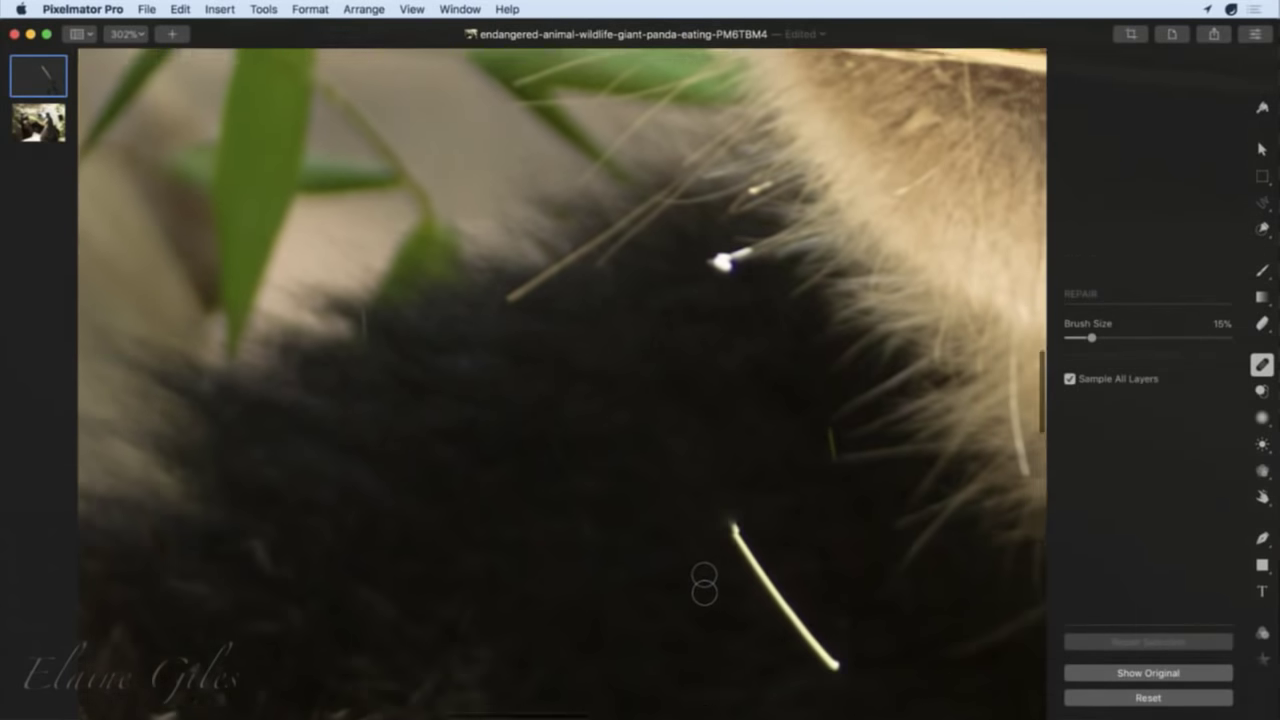
mouse_move(678, 340)
mouse_down()
mouse_move(736, 469)
mouse_move(784, 509)
mouse_move(750, 439)
mouse_move(670, 372)
mouse_up()
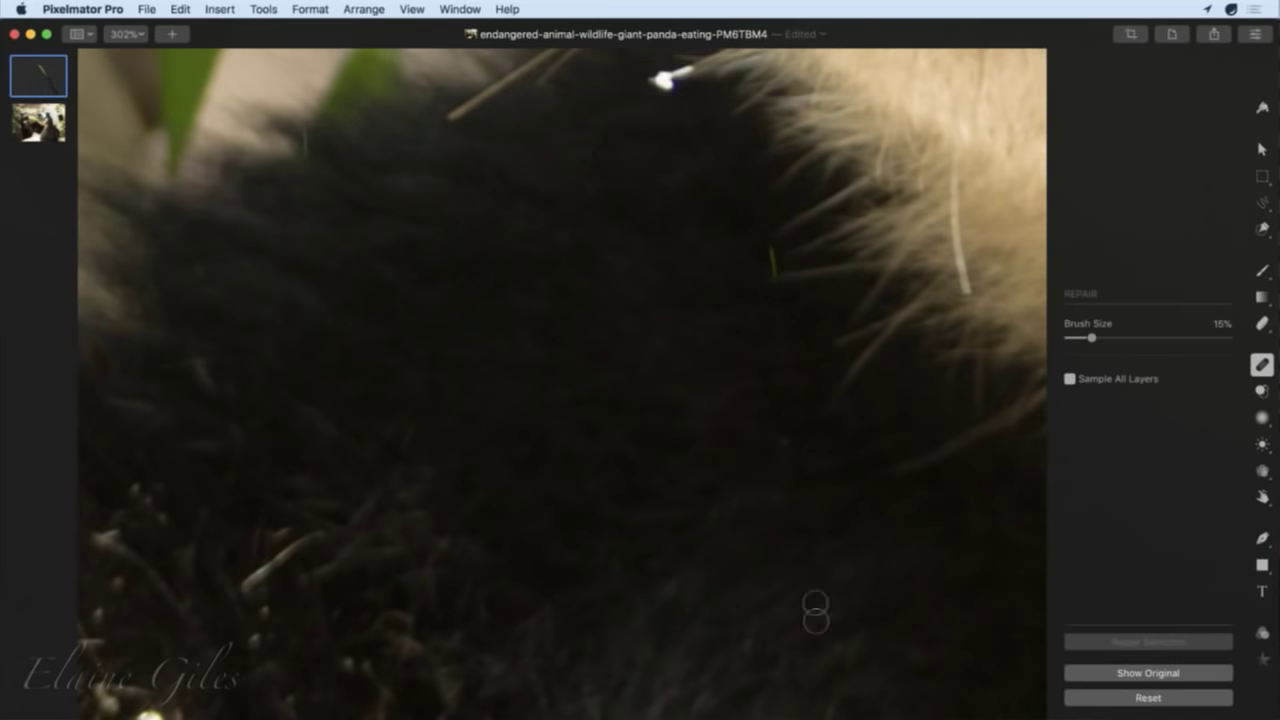
Remove the pale strand and green fleck along the edge of the beige fur and the light strands in the lower dark fur.
drag(966, 146, 961, 318)
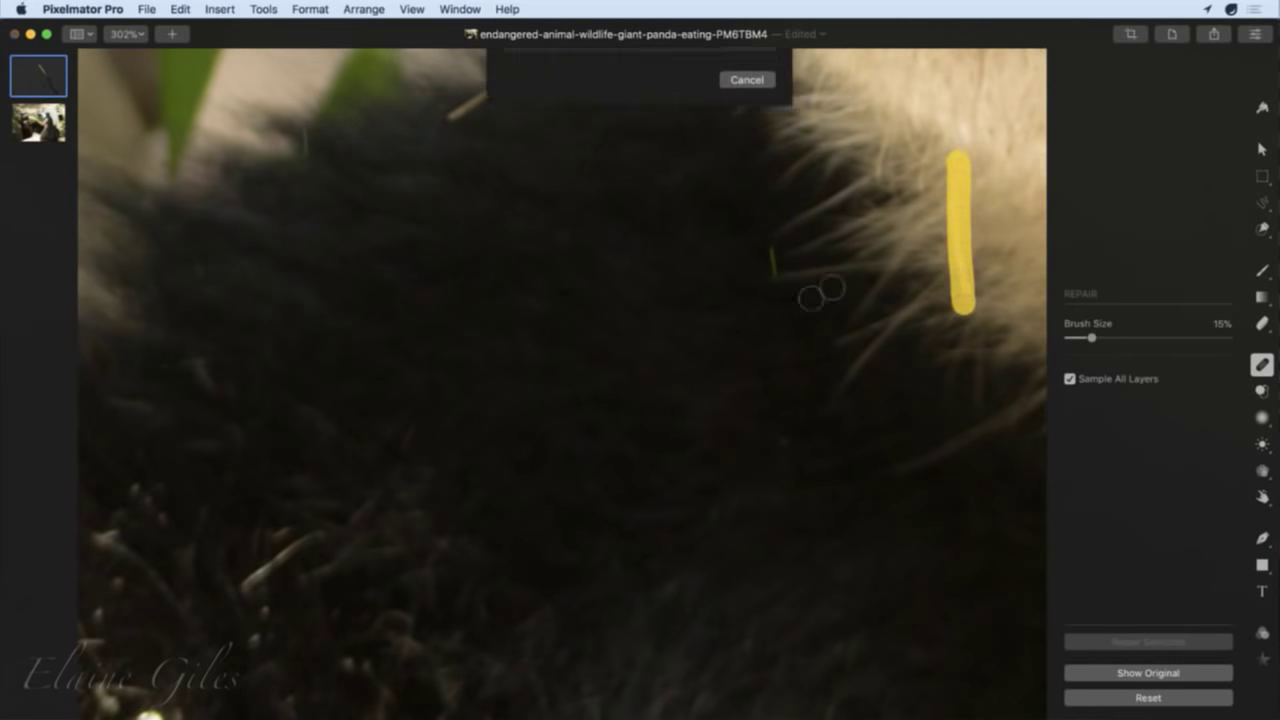
drag(770, 245, 773, 311)
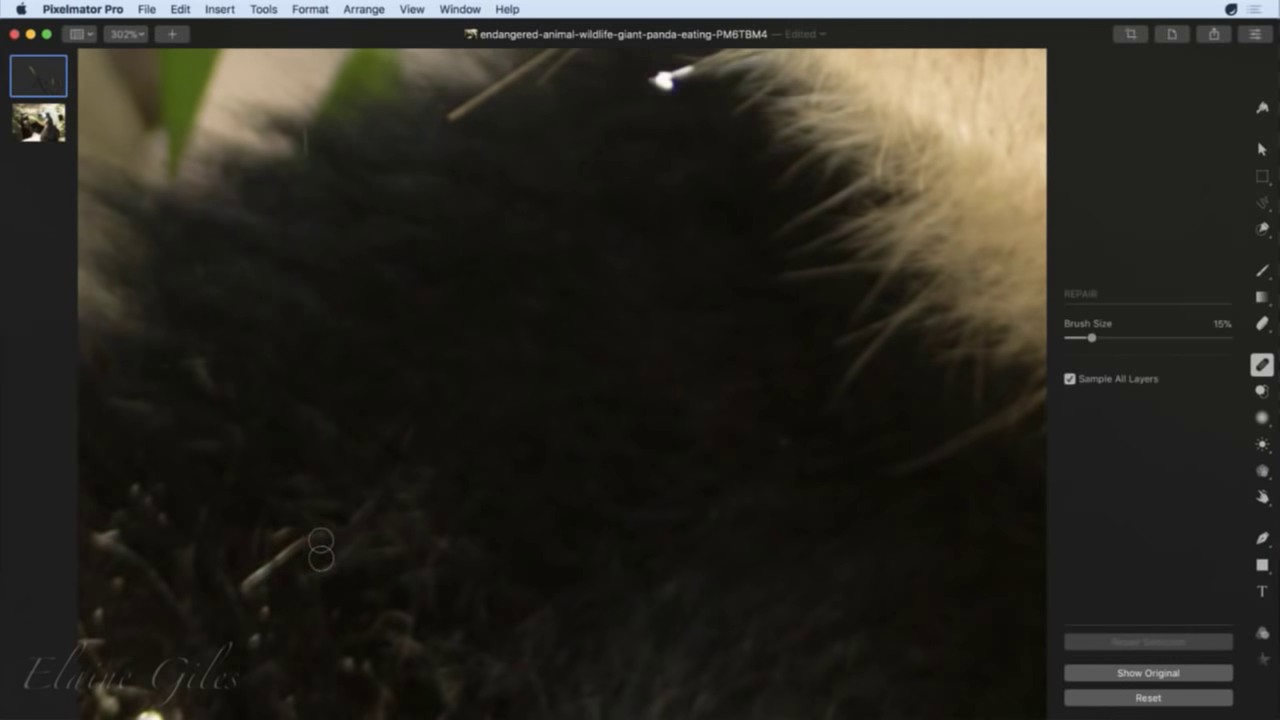
drag(320, 548, 240, 587)
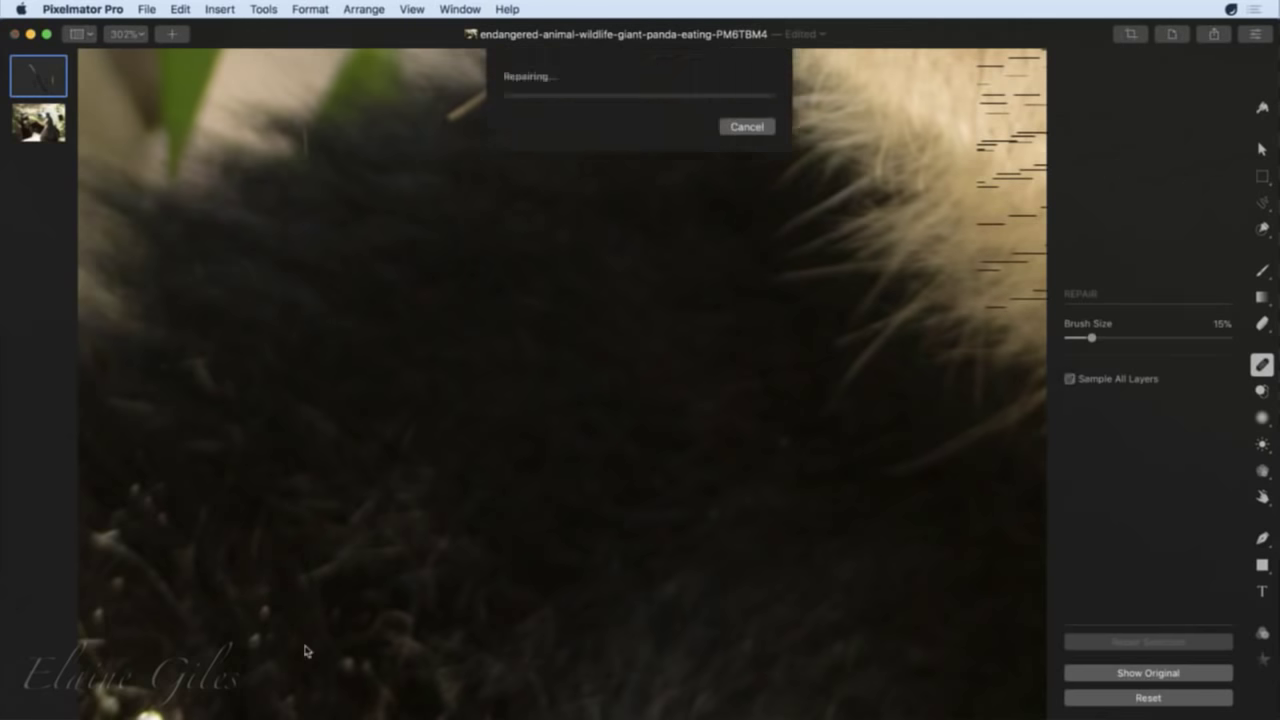
click(250, 641)
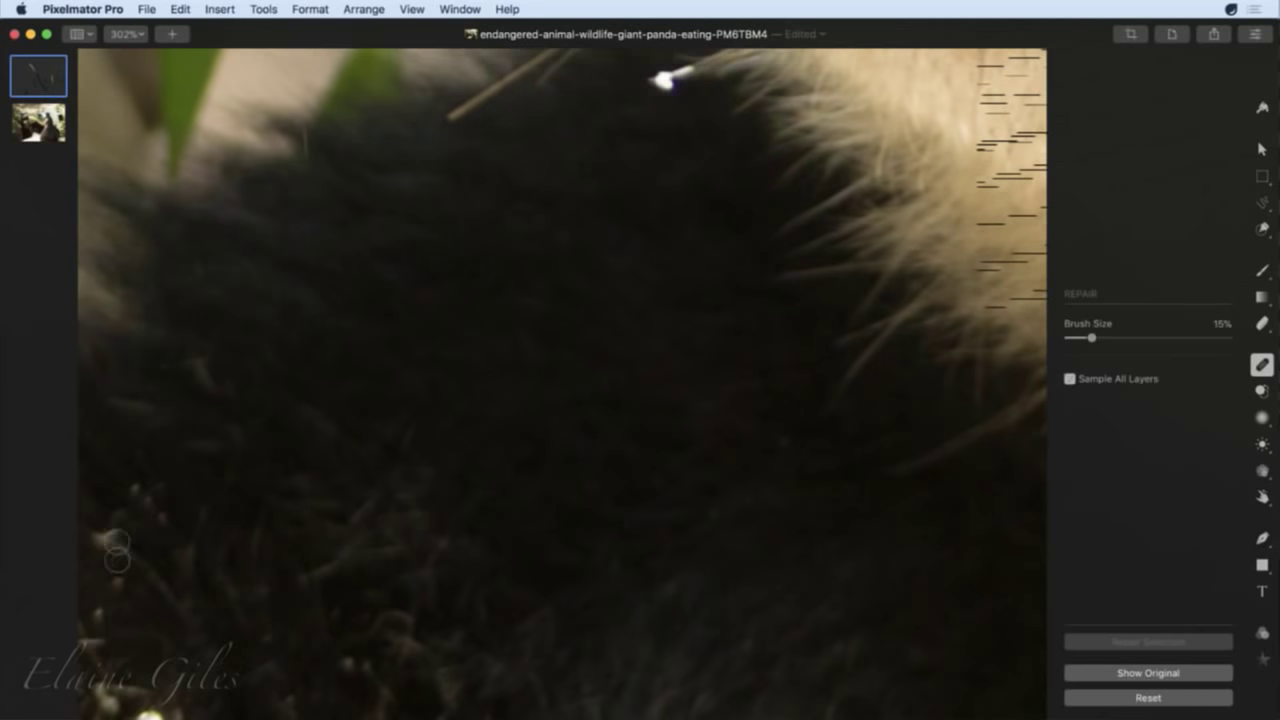
mouse_move(112, 530)
mouse_down()
mouse_move(103, 538)
mouse_move(150, 565)
mouse_up()
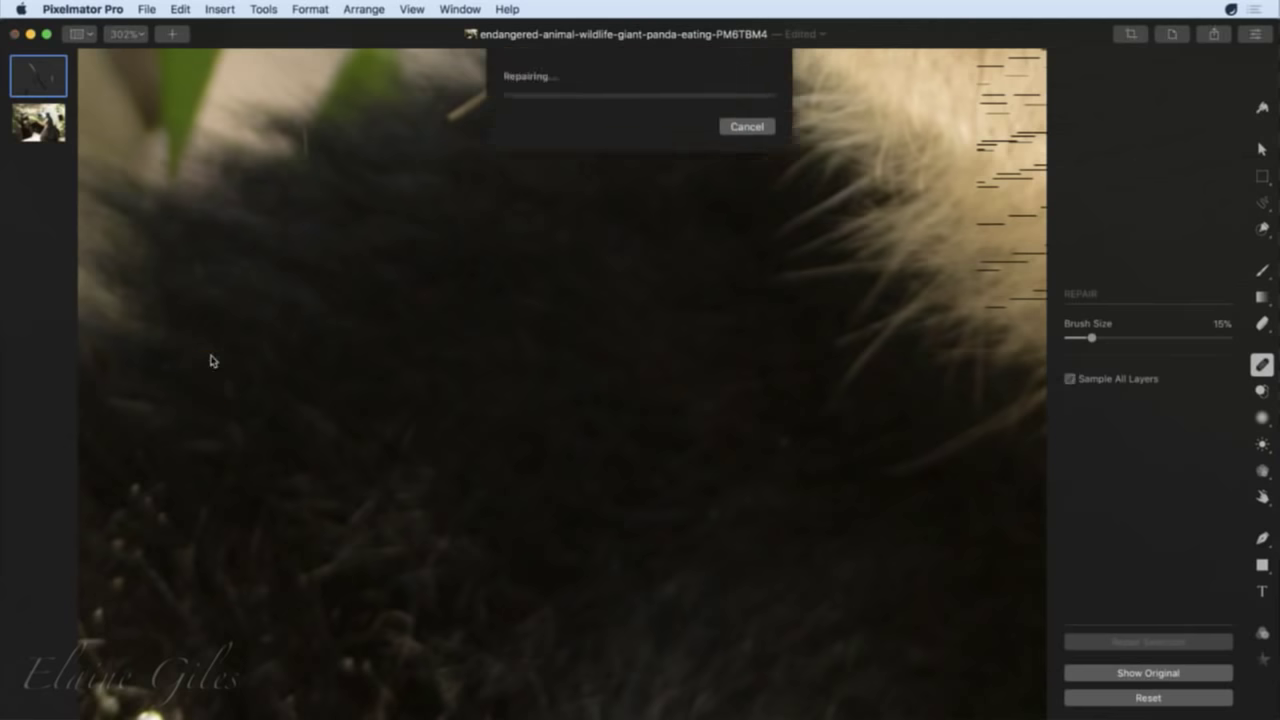
drag(148, 366, 210, 360)
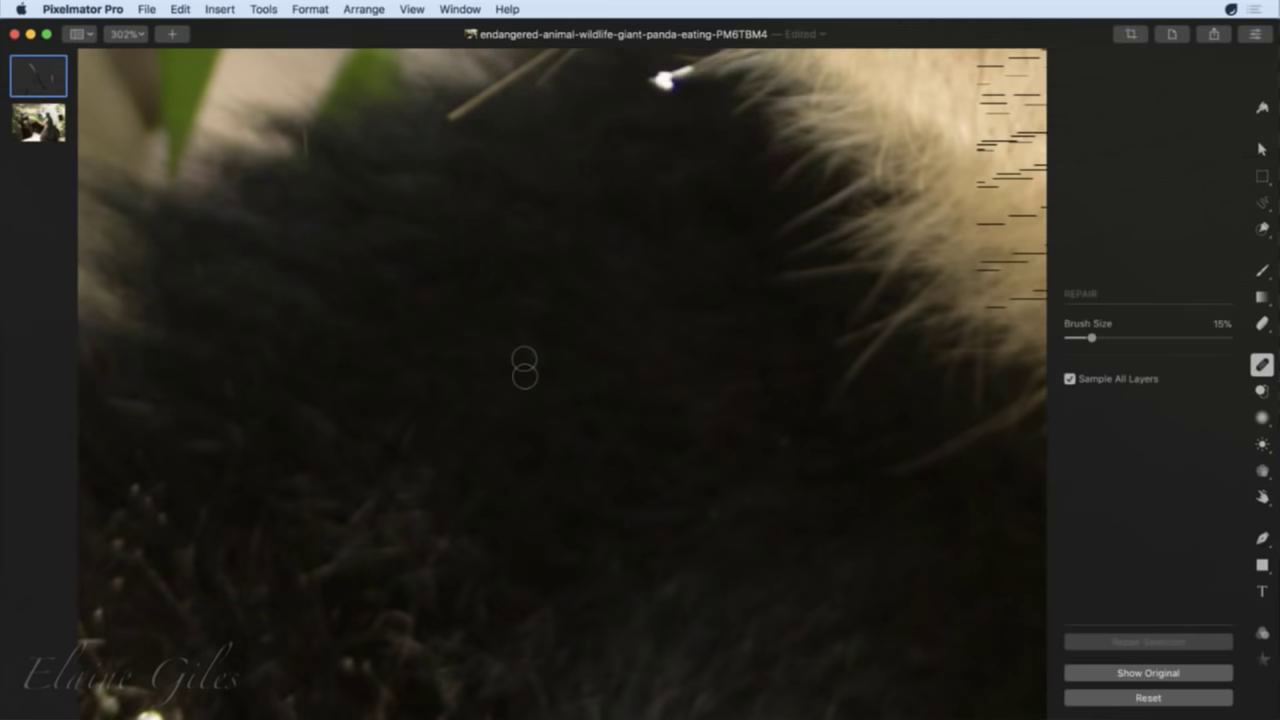
Repair the stray shoulder strand and light flecks on the panda's dark fur and remove the leaves along the photo's left edge.
key(super+0)
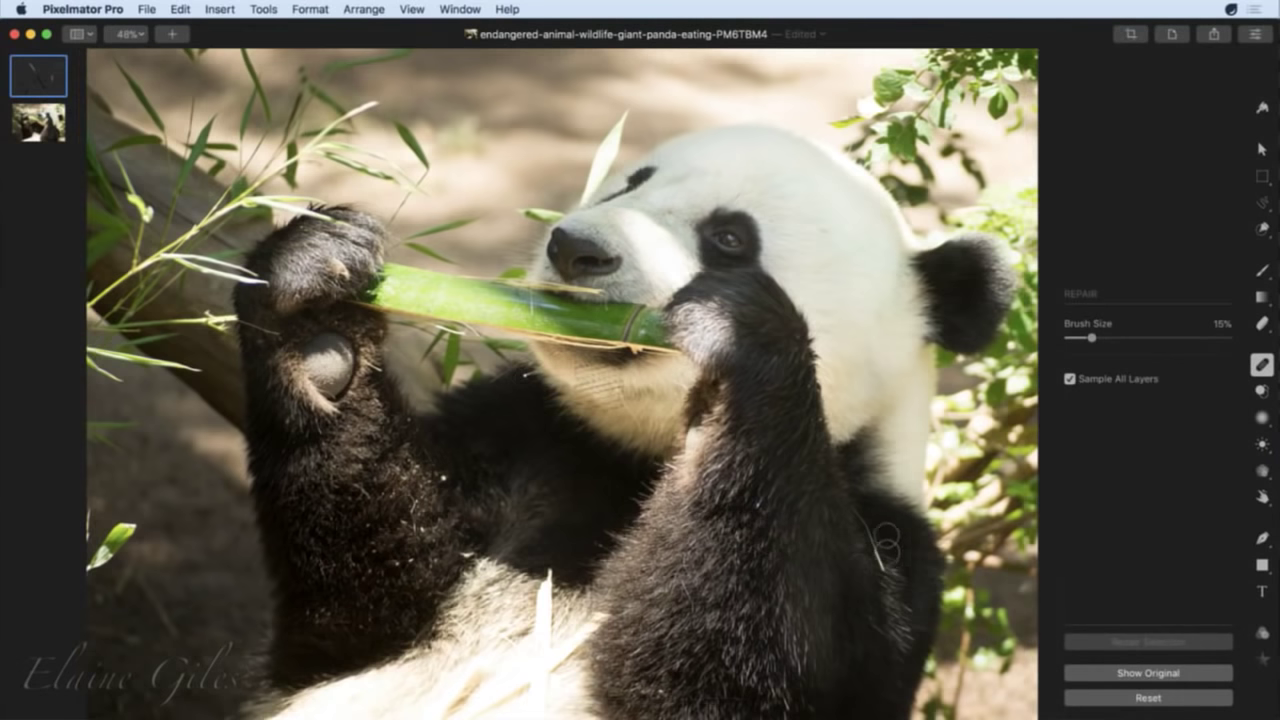
drag(850, 506, 897, 582)
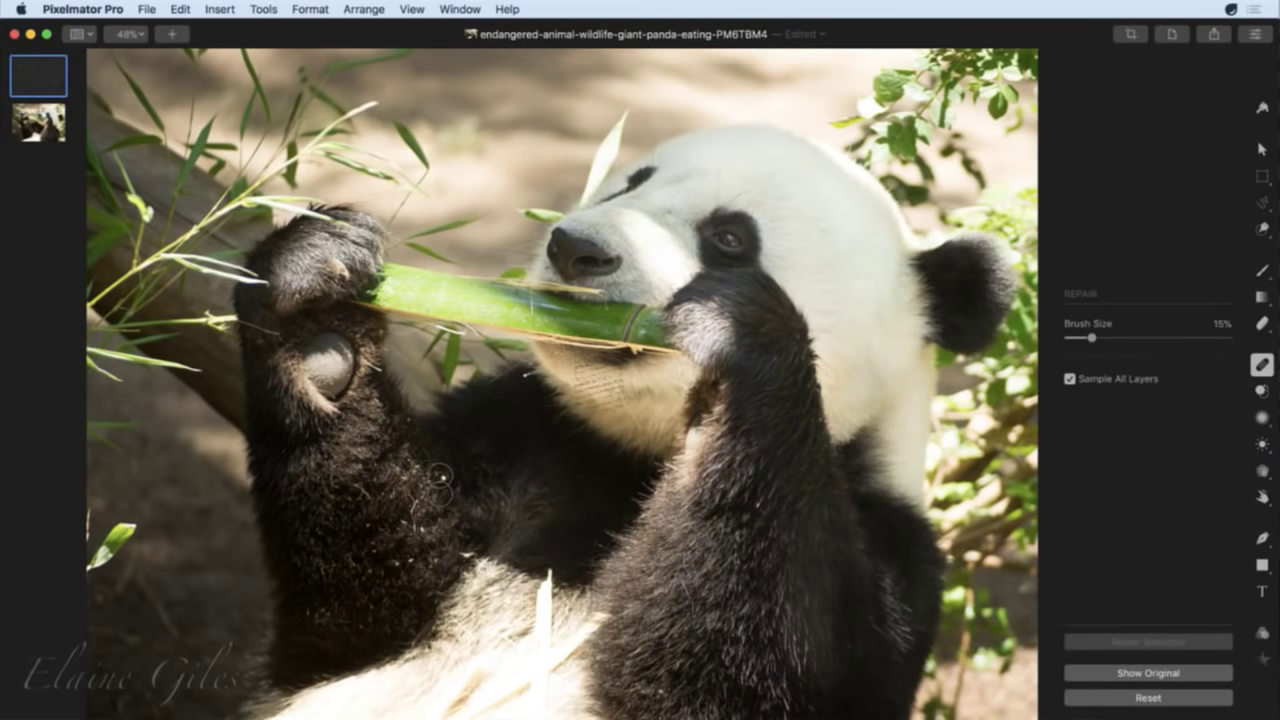
click(441, 478)
click(527, 375)
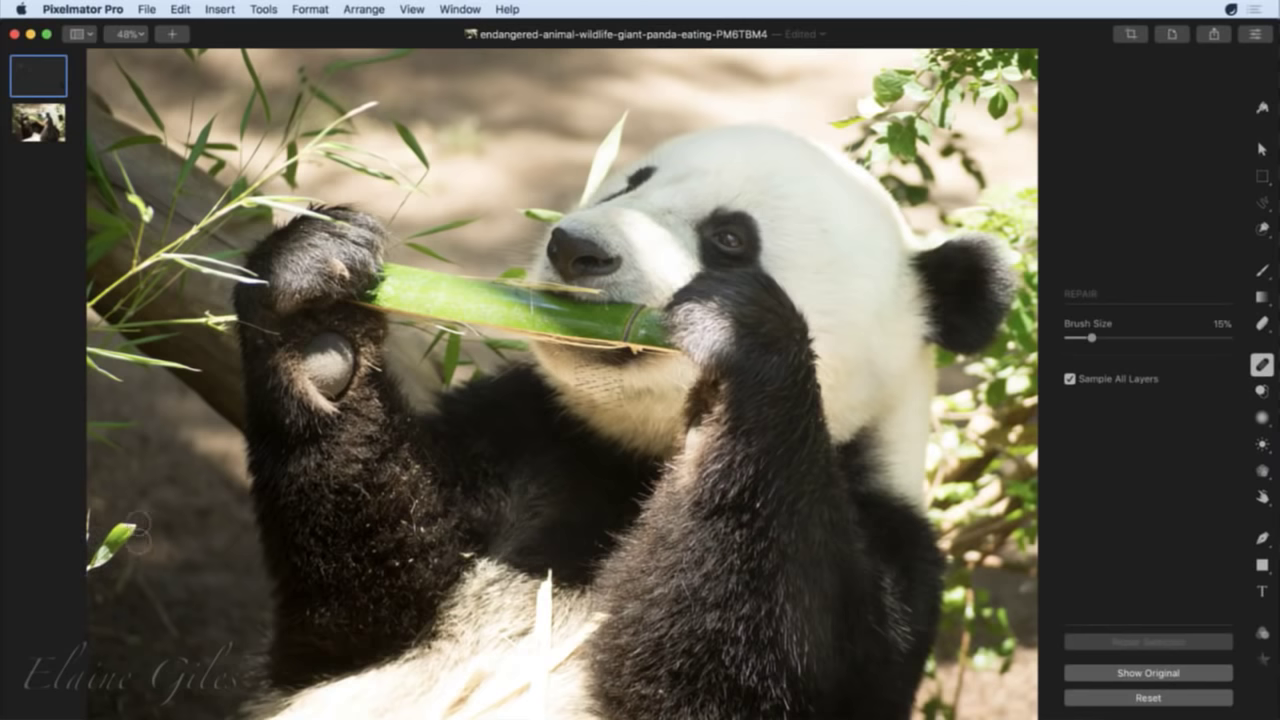
mouse_move(140, 518)
mouse_down()
mouse_move(72, 592)
mouse_move(86, 502)
mouse_up()
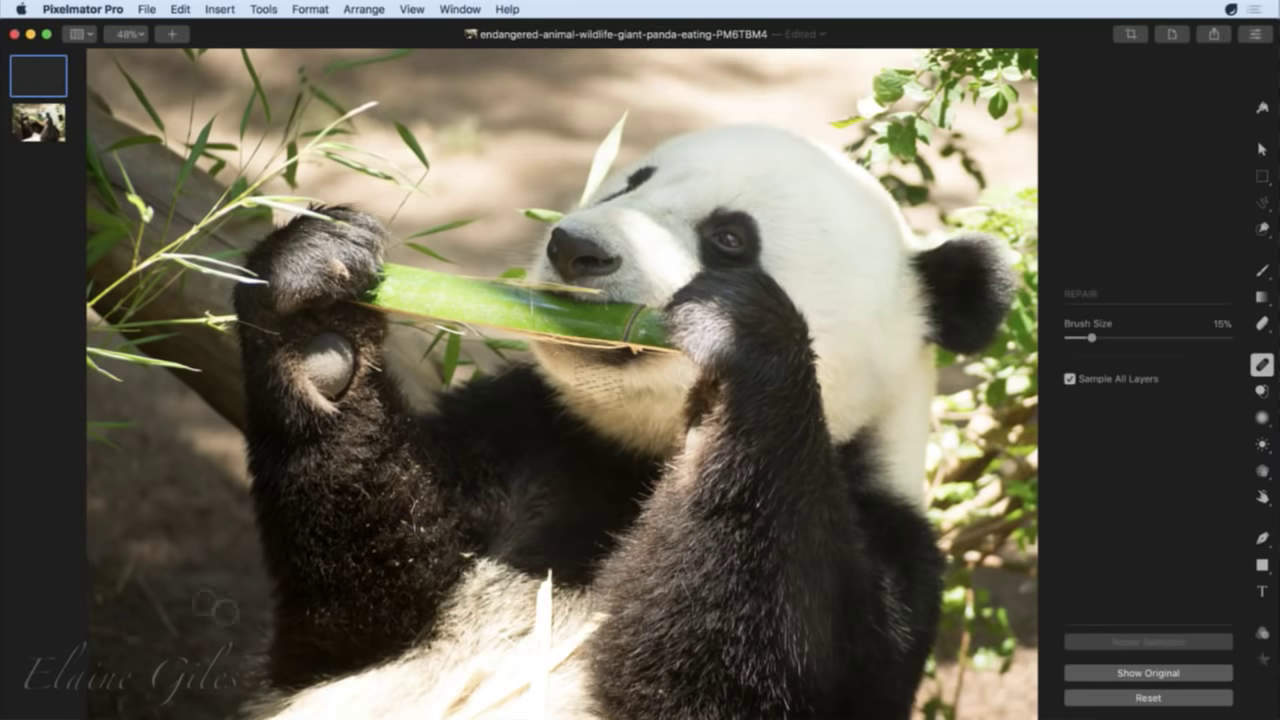
drag(126, 444, 78, 432)
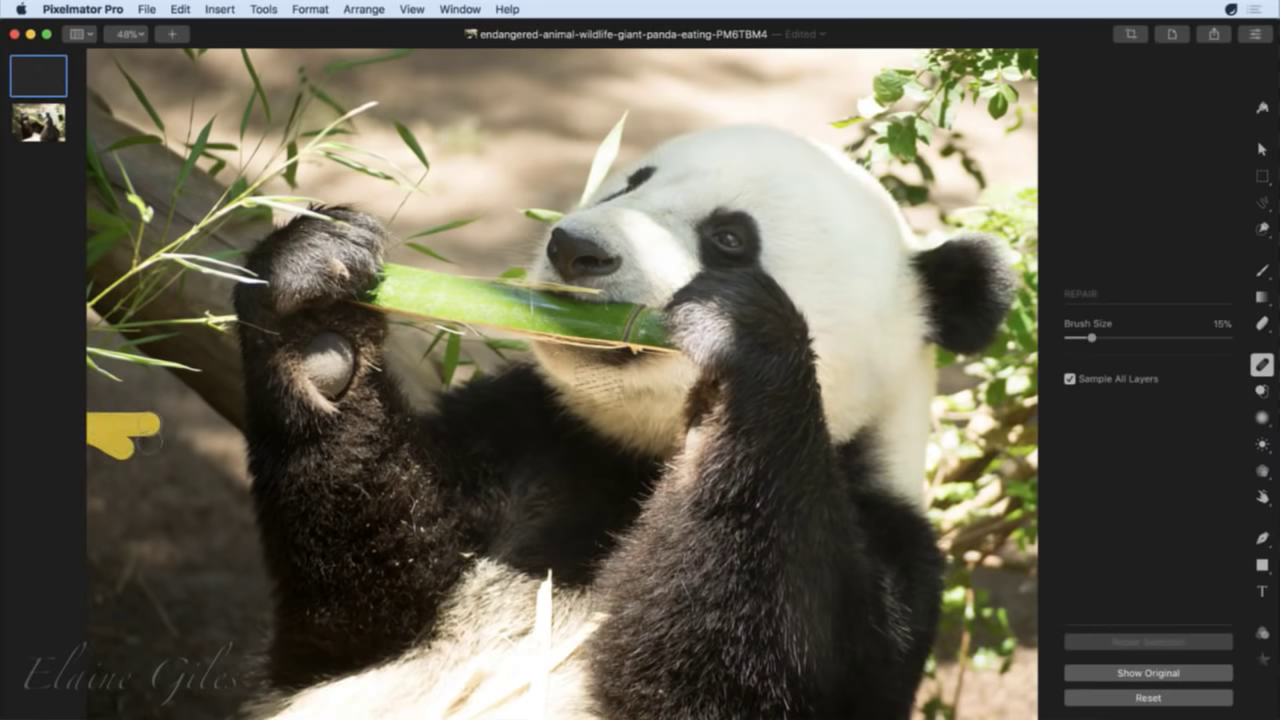
Display the layers as a list instead of thumbnails.
right_click(40, 78)
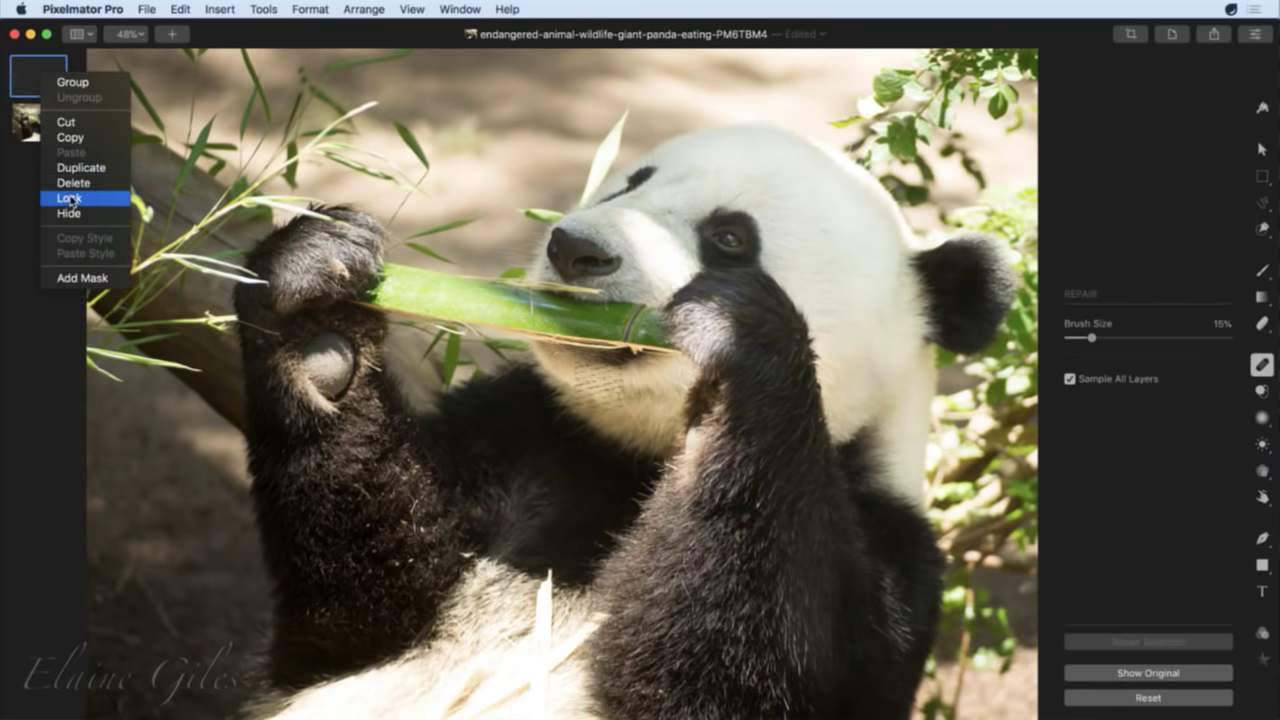
click(20, 189)
click(83, 37)
click(88, 83)
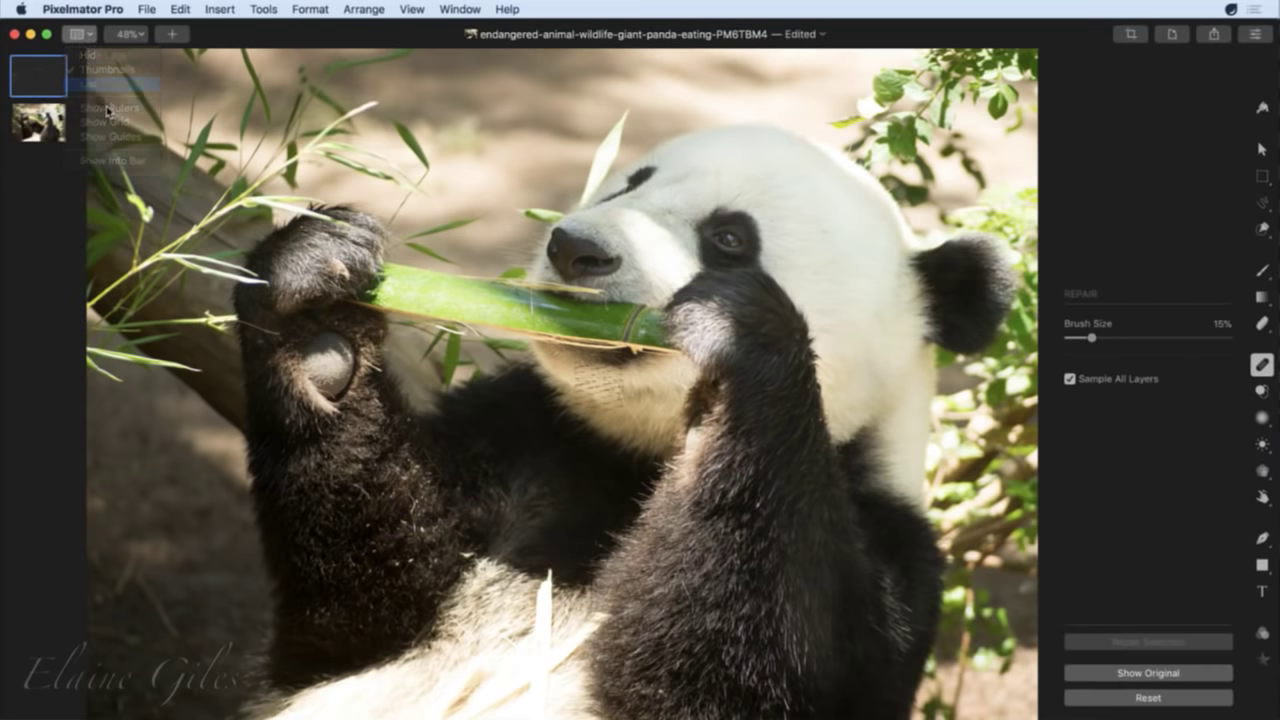
Compare the photo with the repair layer hidden and shown, first as a whole and close up on the fur below the bamboo.
click(223, 69)
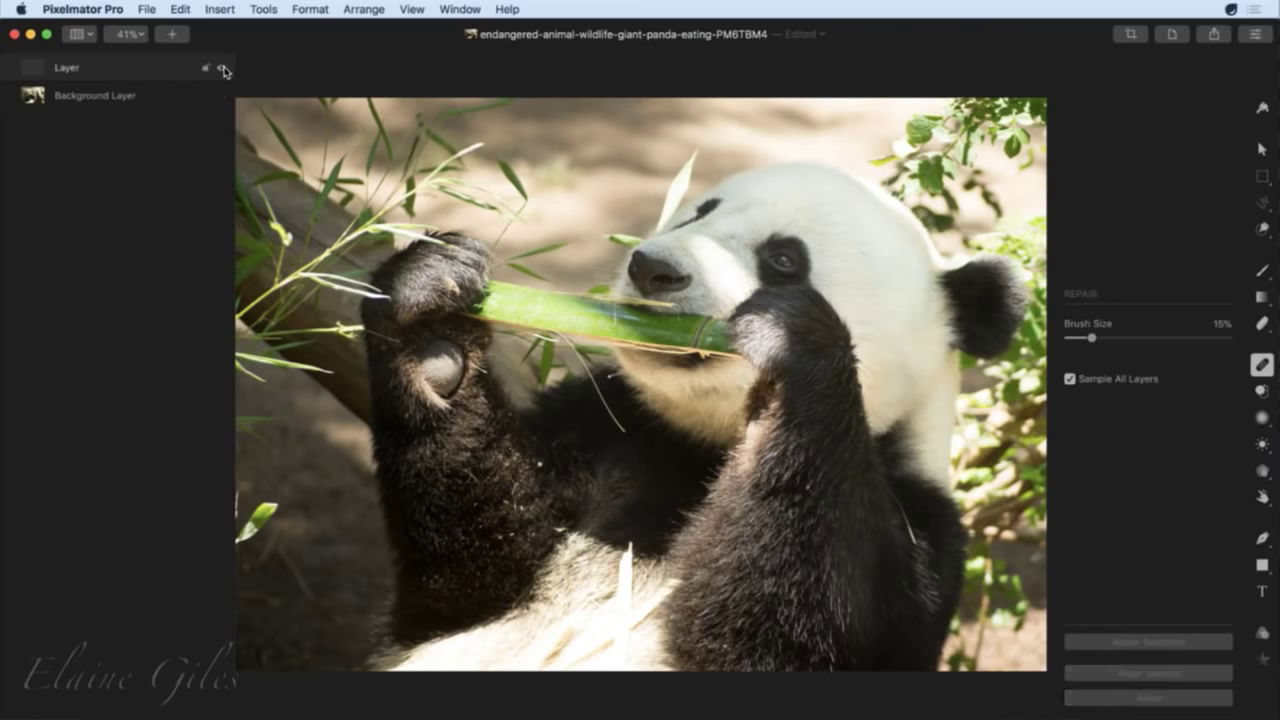
click(223, 69)
click(223, 69)
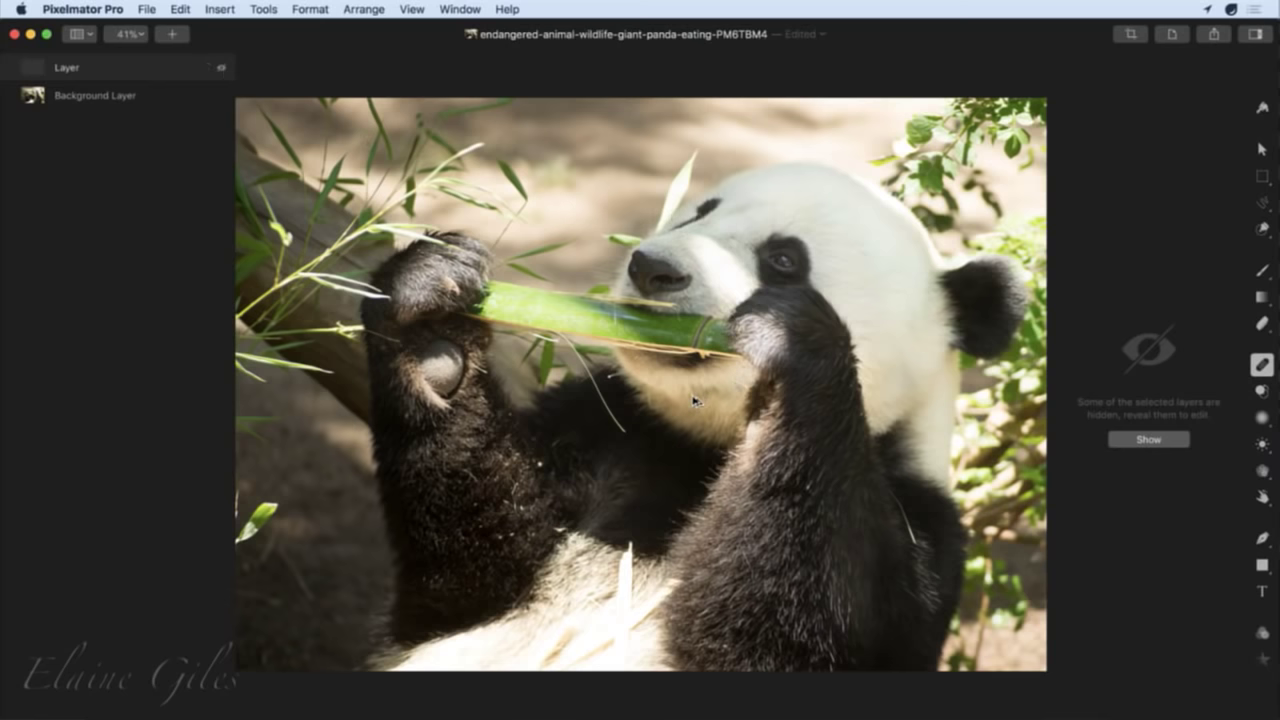
scroll(697, 401, up, 5)
scroll(697, 401, up, 5)
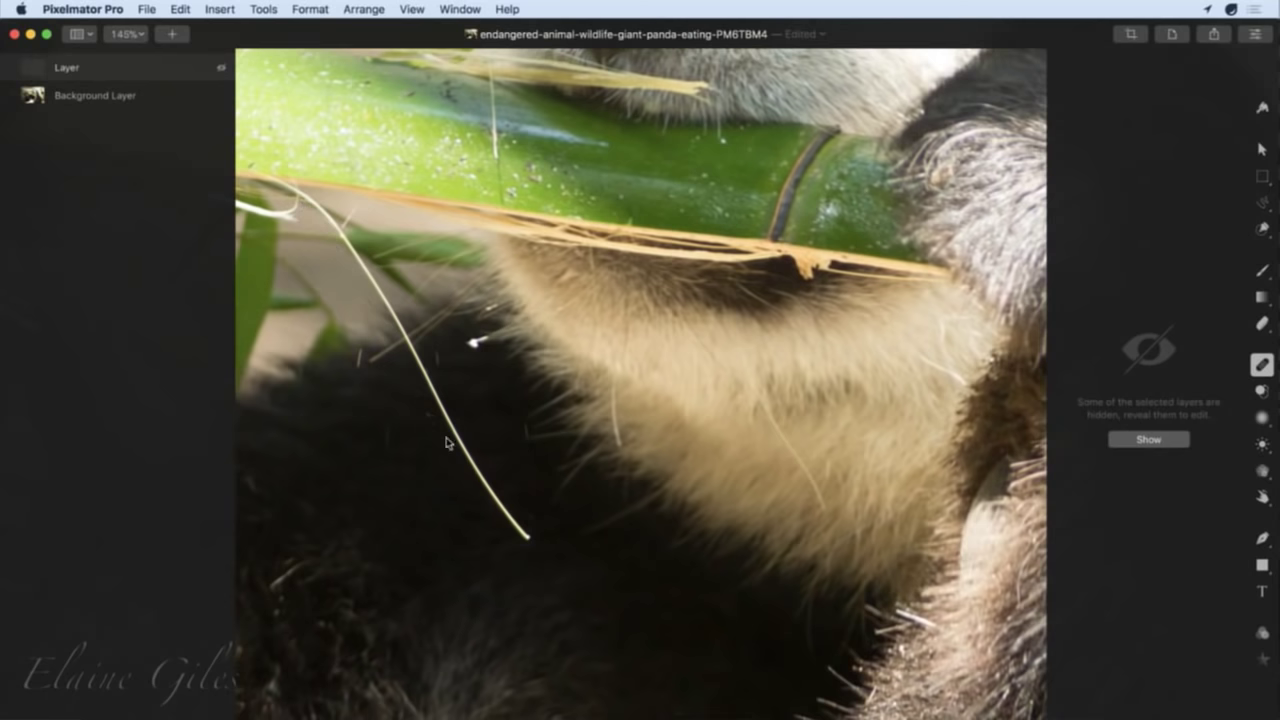
click(222, 70)
click(222, 70)
click(222, 68)
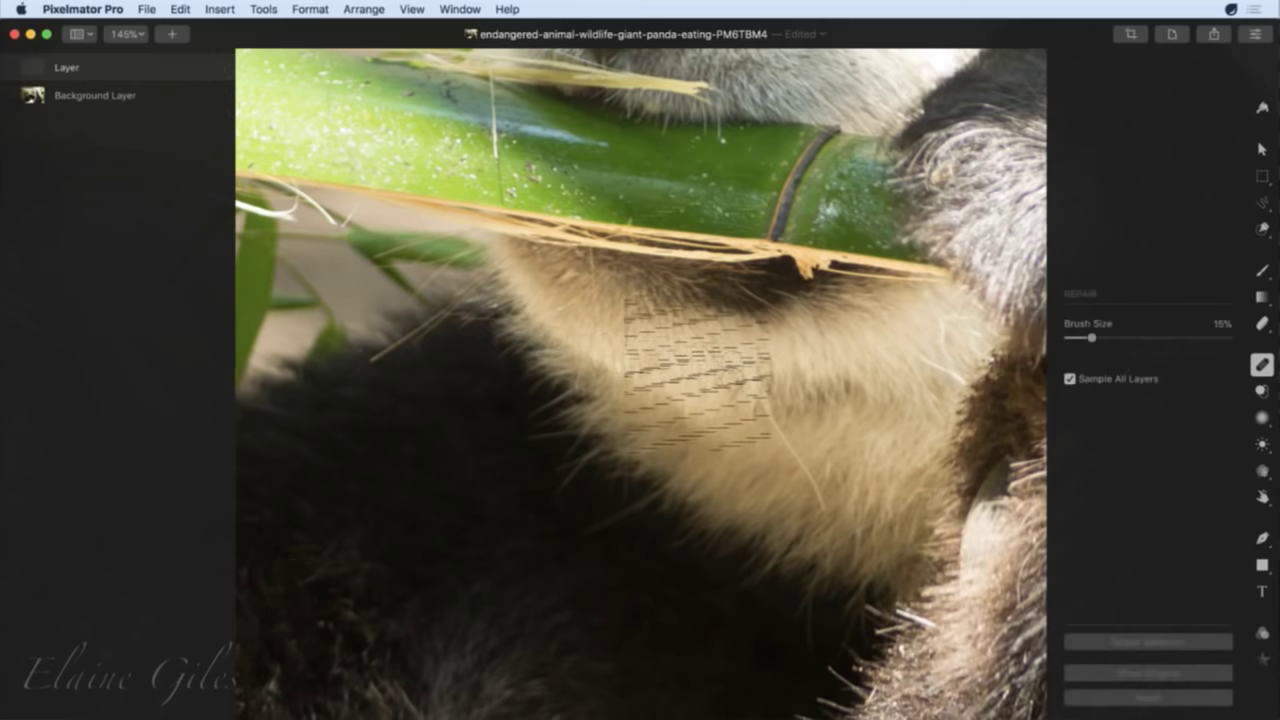
Examine the repaired beige fur below the bamboo at 400% zoom with the repair layer hidden and shown.
scroll(750, 368, up, 5)
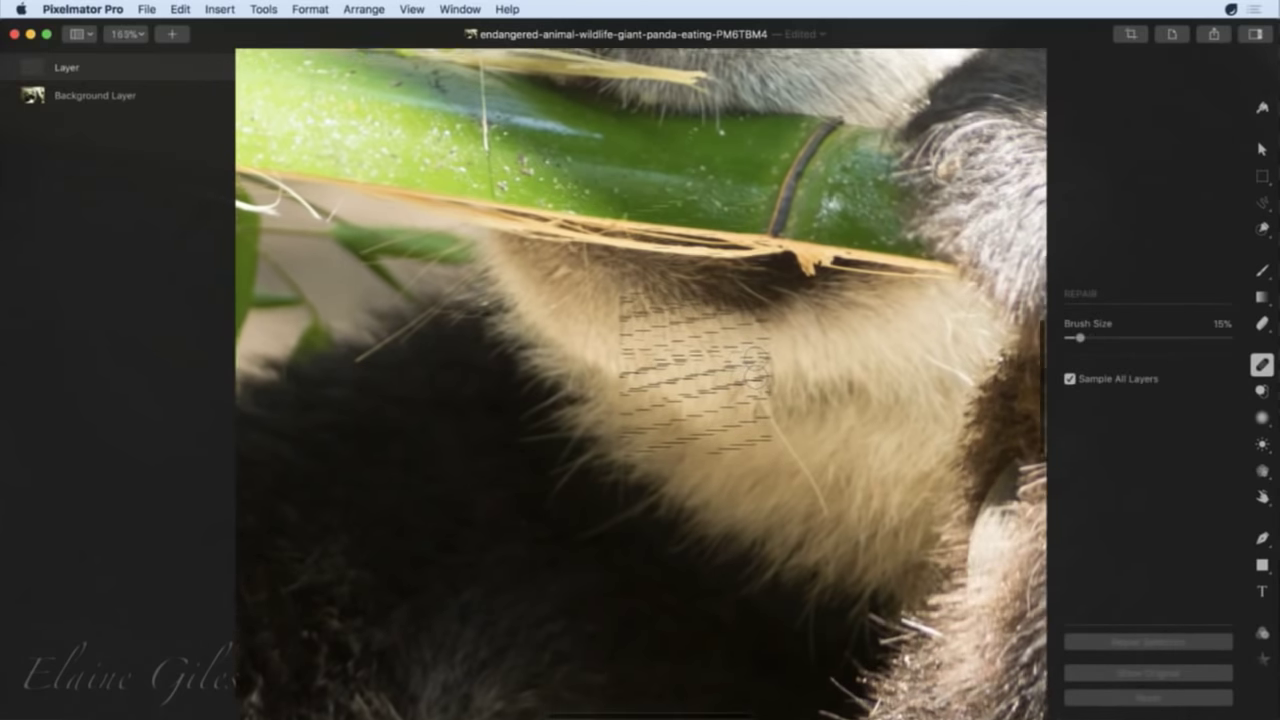
scroll(757, 366, up, 2)
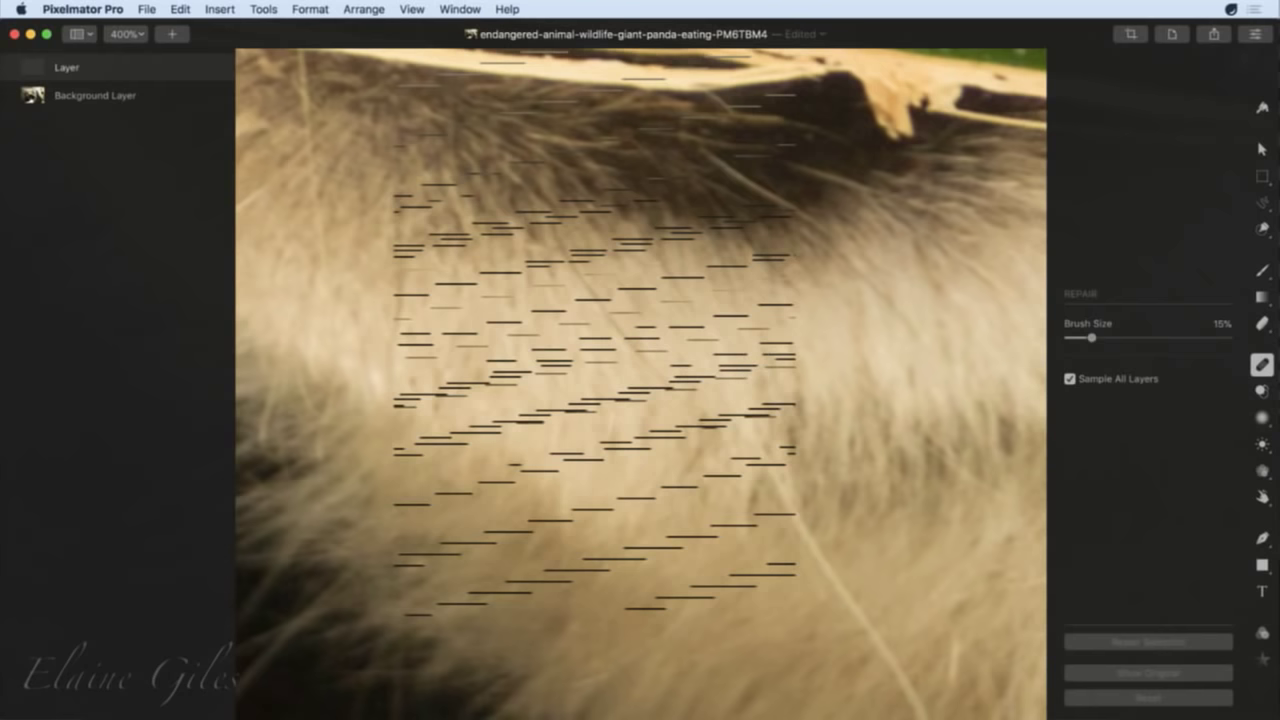
click(222, 68)
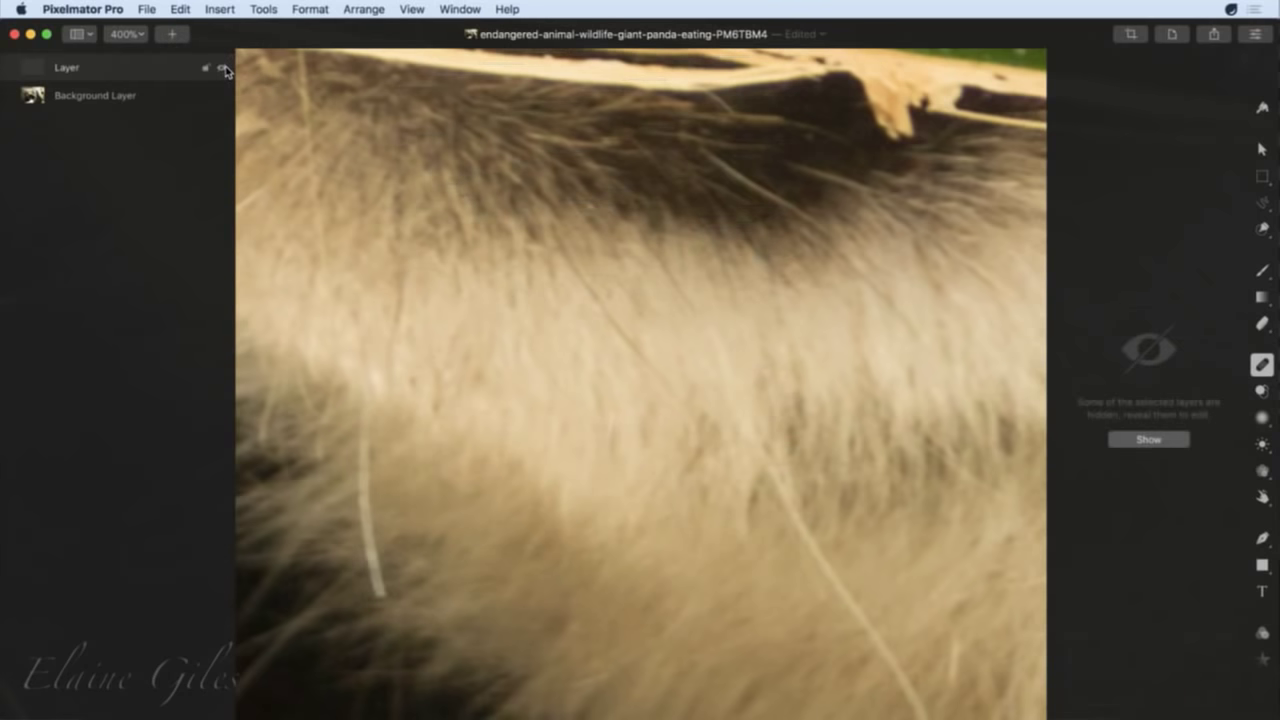
click(222, 68)
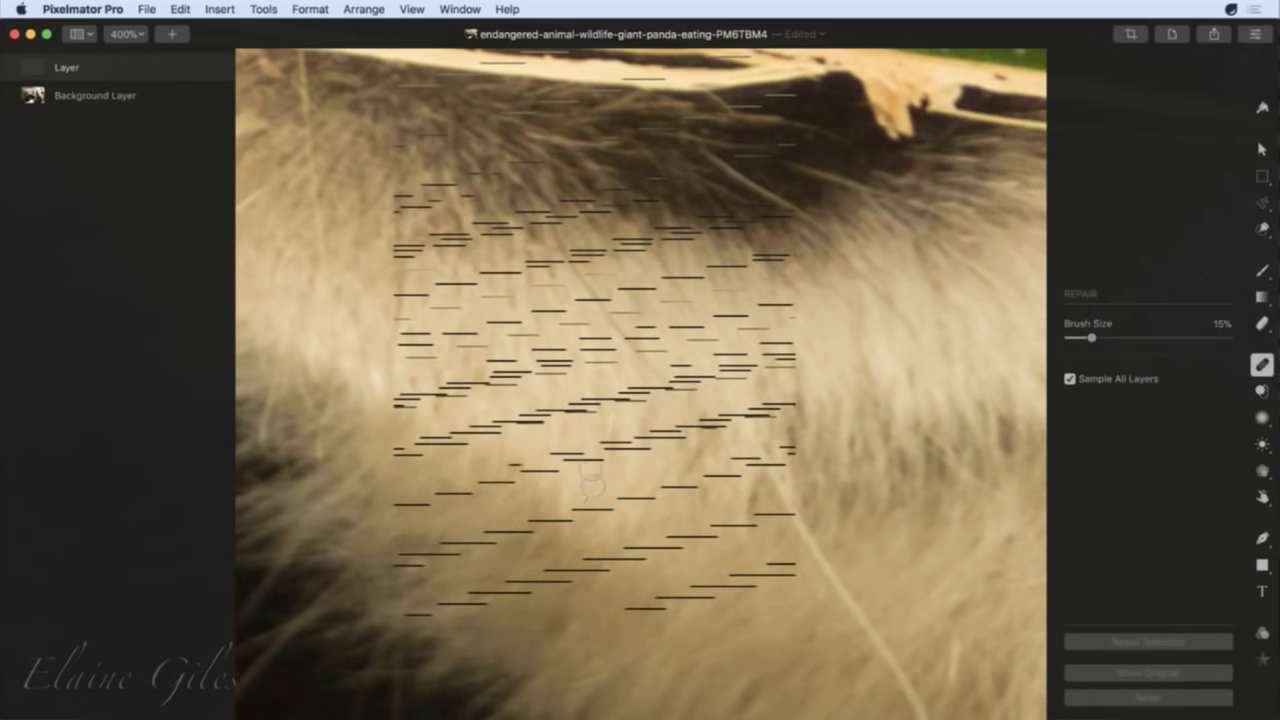
scroll(645, 465, up, 2)
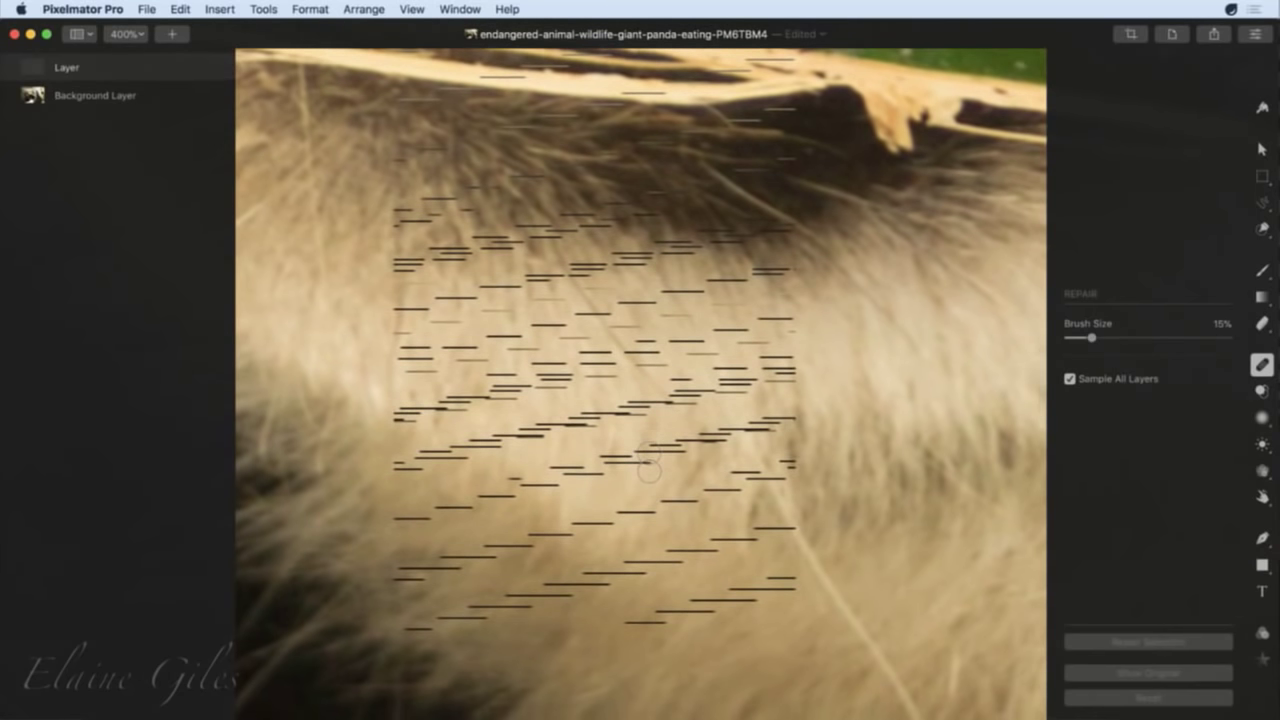
scroll(648, 470, up, 5)
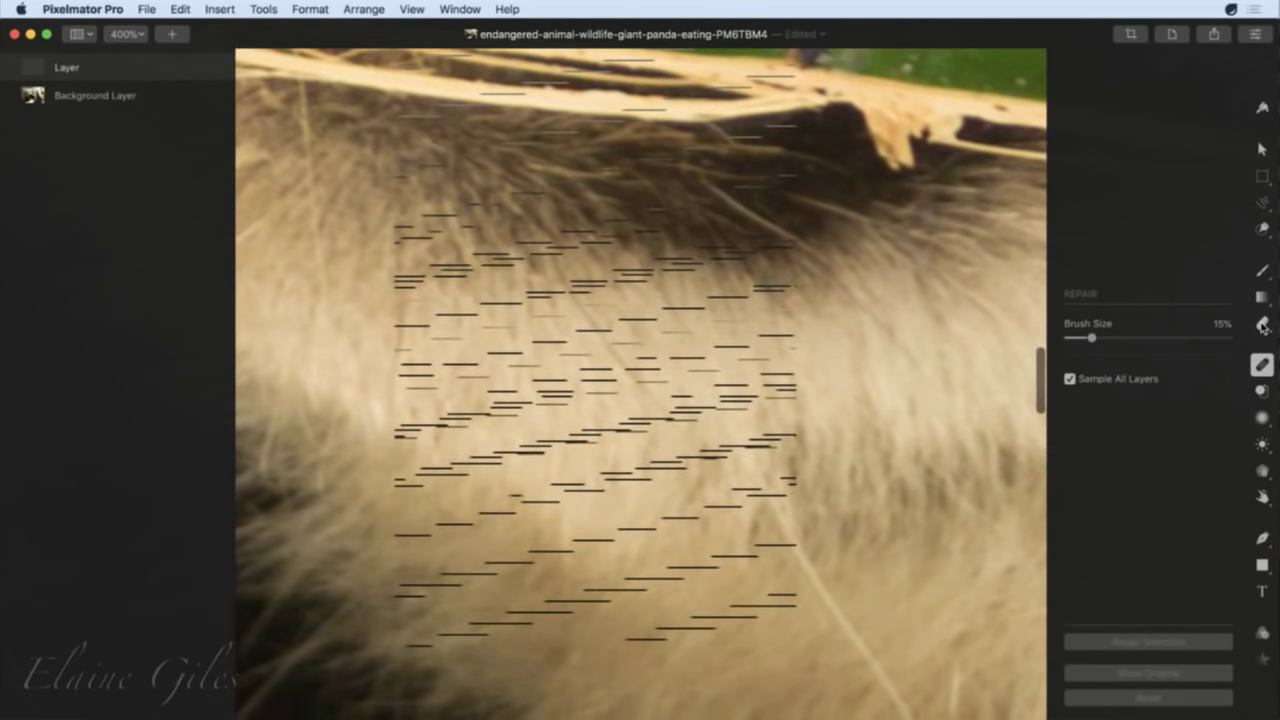
Choose the Erase tool with the 150 px Basic brush, set its softness to 19% and reduce the brush size to 35 px.
click(1262, 325)
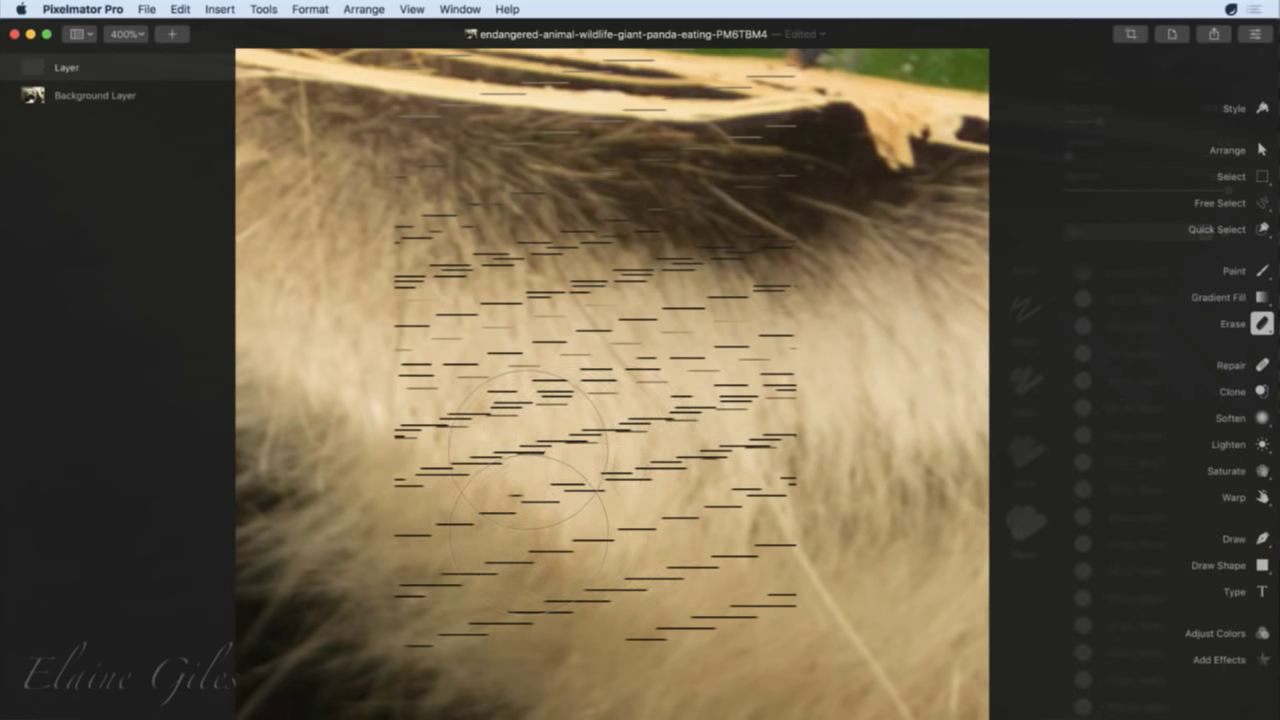
click(1262, 323)
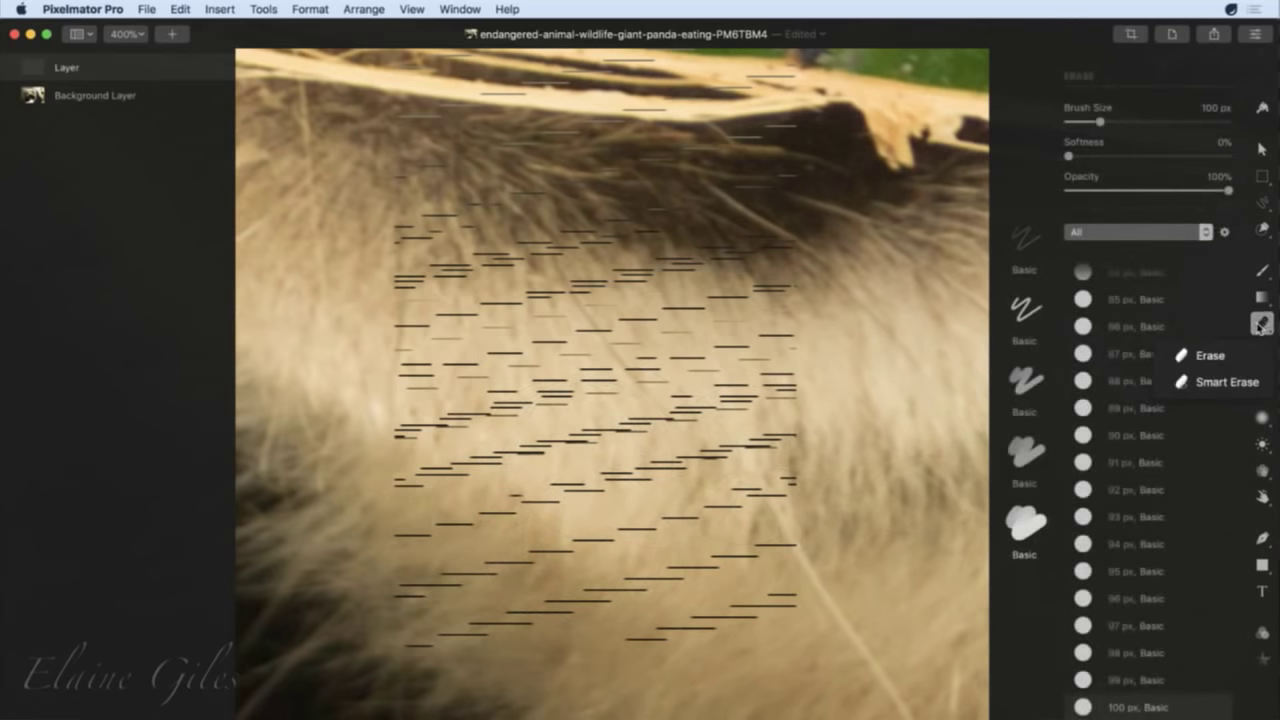
click(1176, 384)
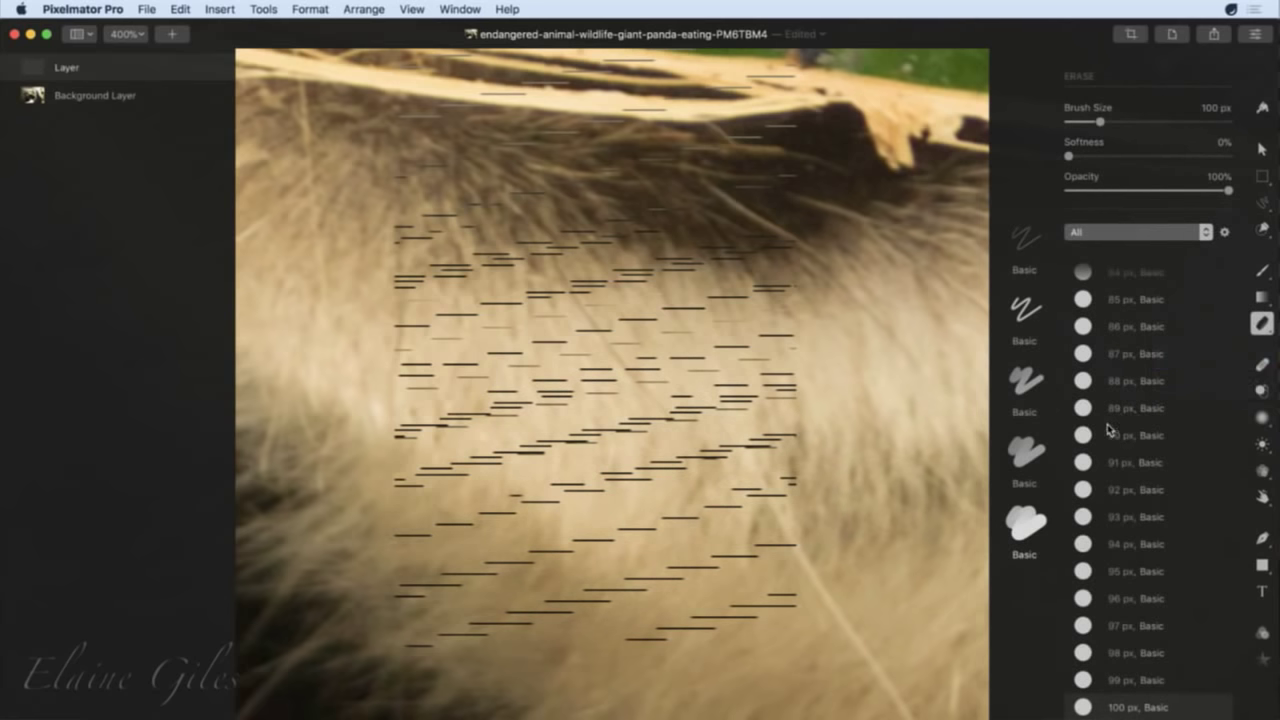
scroll(1120, 480, down, 3)
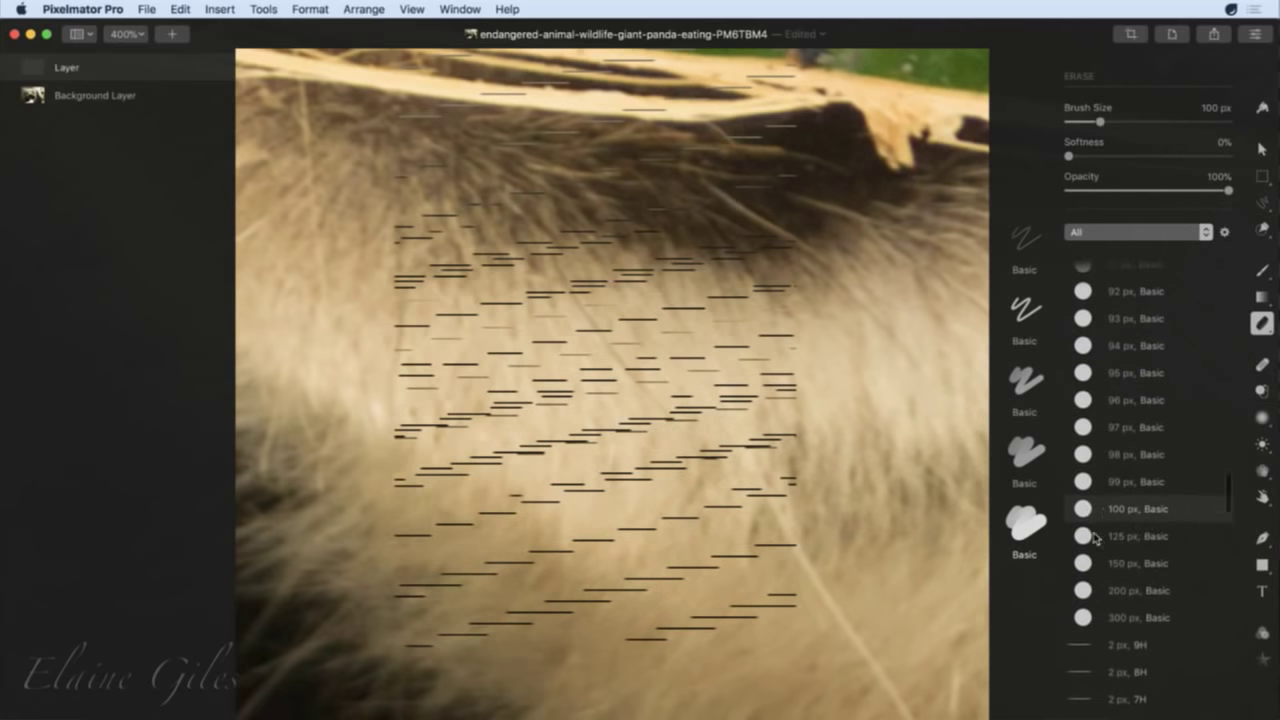
click(1090, 563)
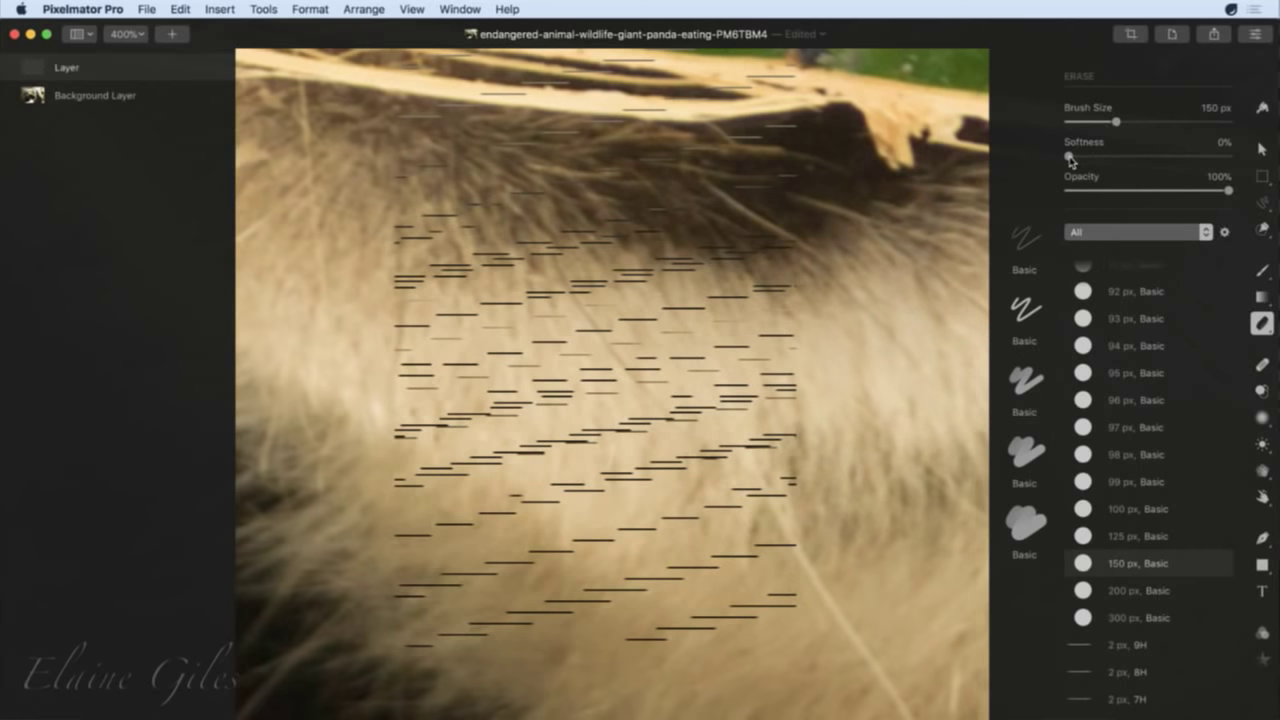
drag(1069, 157, 1097, 157)
key(bracketleft)
key(bracketleft)
key(bracketleft)
key(bracketleft)
key(bracketleft)
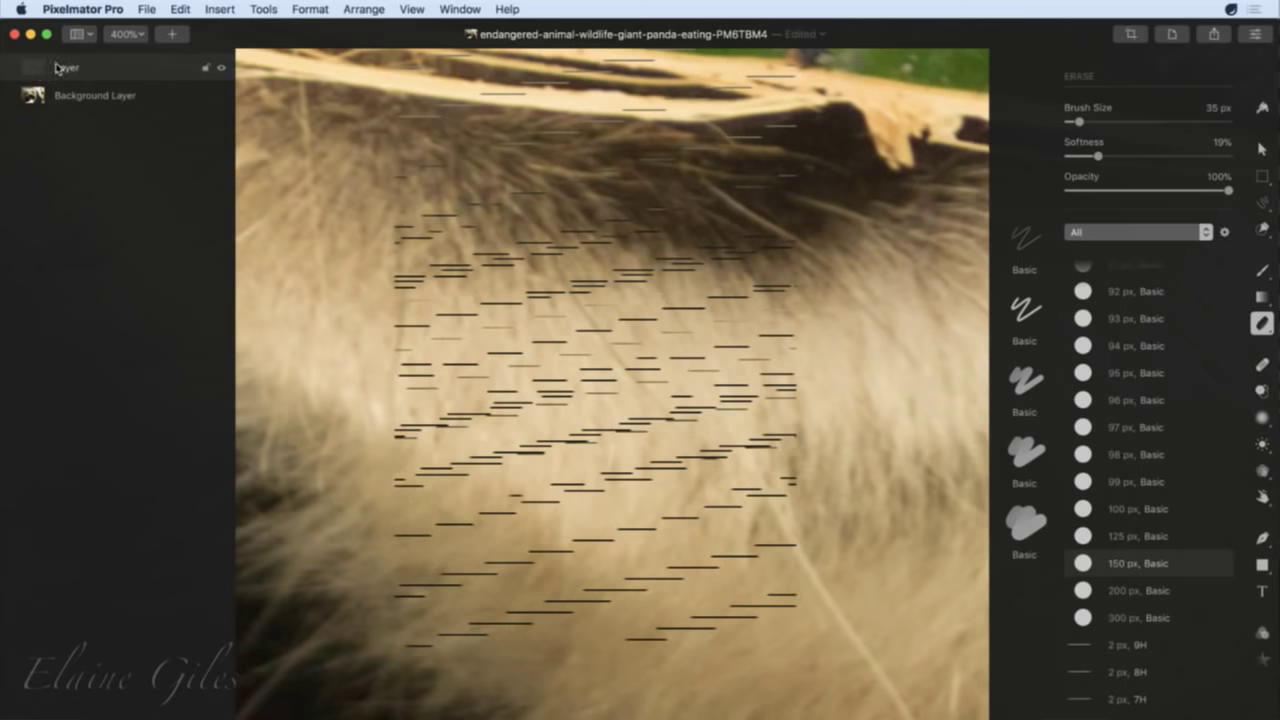
Add a mask to the repair layer above the background and switch to the Paint tool.
right_click(93, 69)
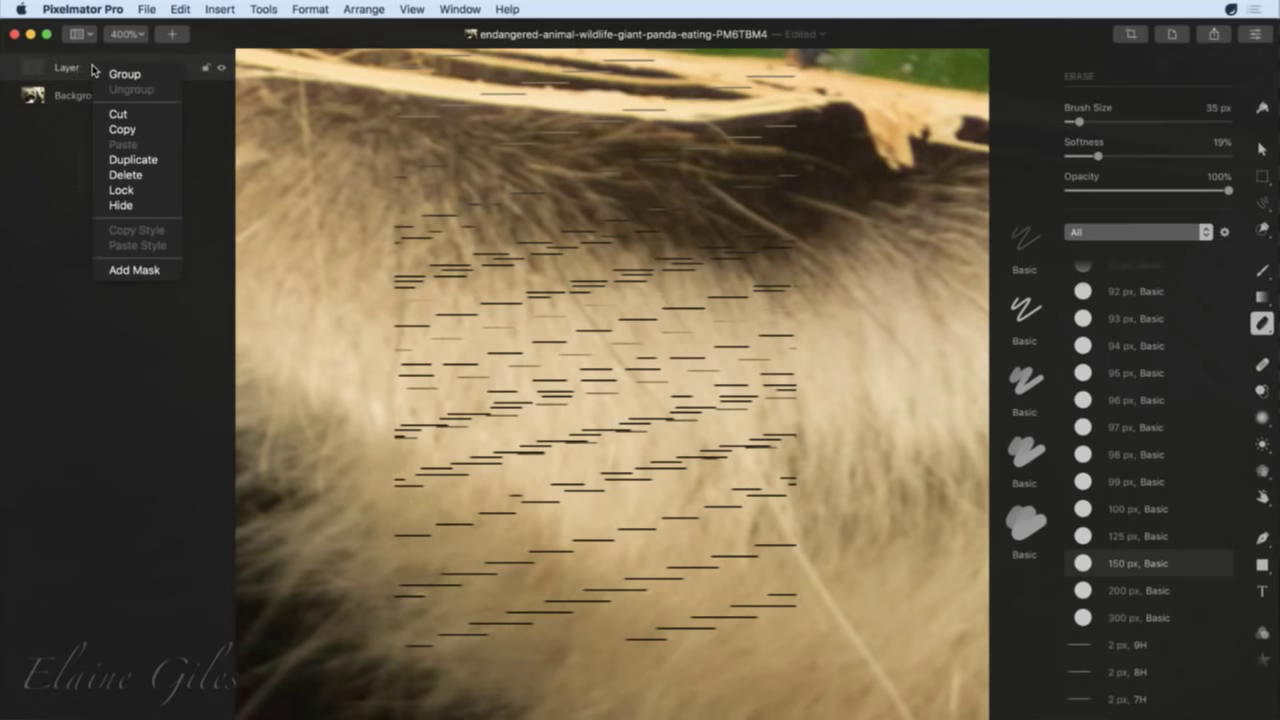
click(157, 271)
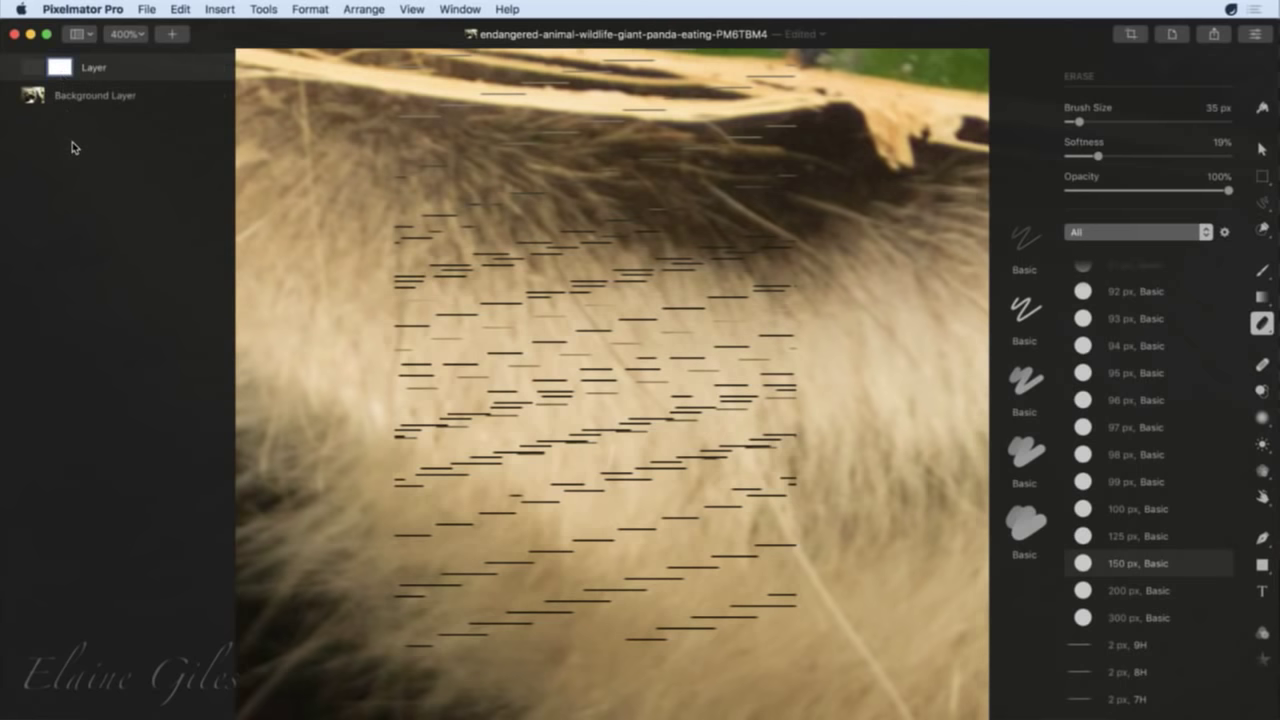
key(b)
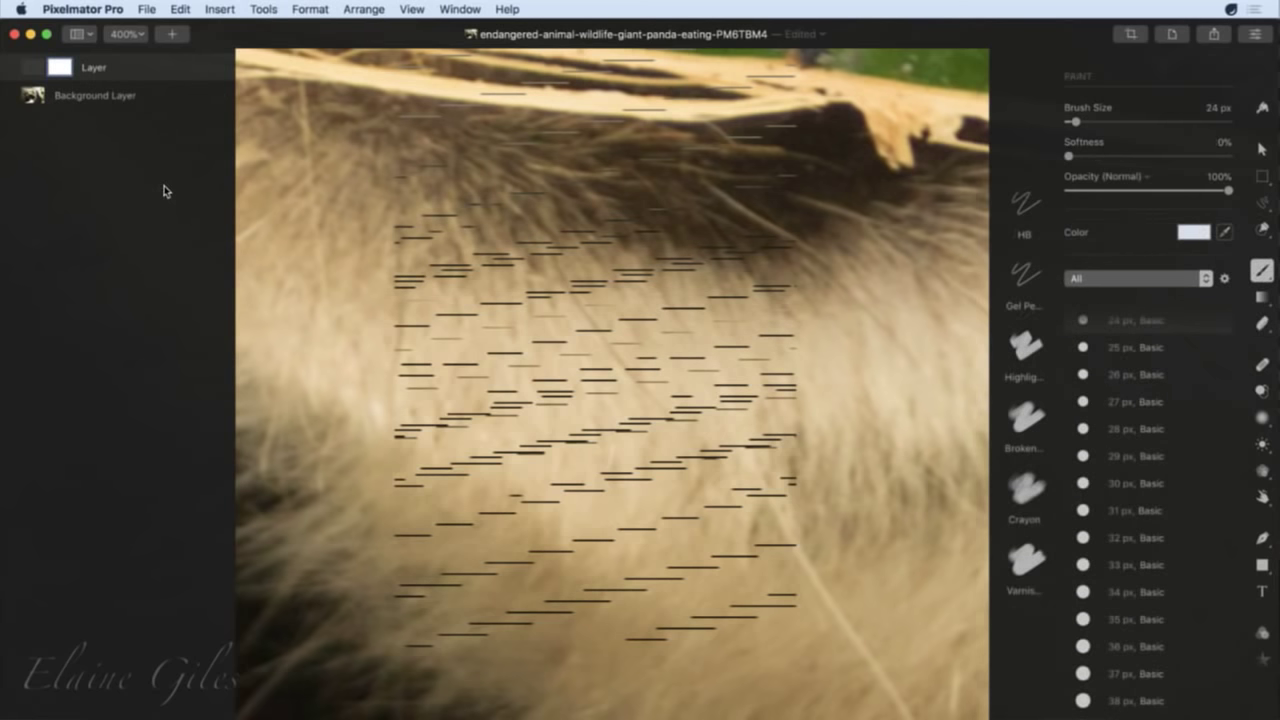
Set the paint colour to black and brush over the faulty dark lines across the bamboo and fur on the repair layer's mask at 24 px.
key(d)
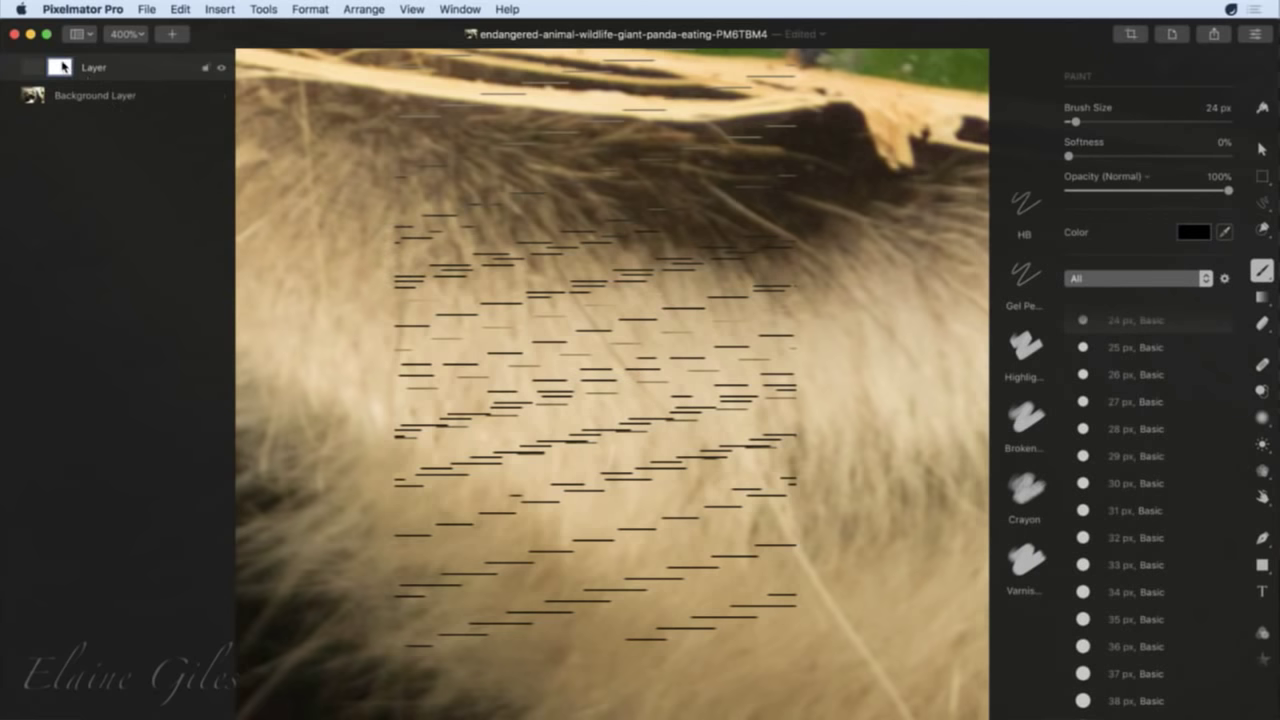
mouse_move(35, 68)
key(super+z)
key(super+z)
key(super+z)
key(super+z)
key(super+z)
key(super+z)
key(super+z)
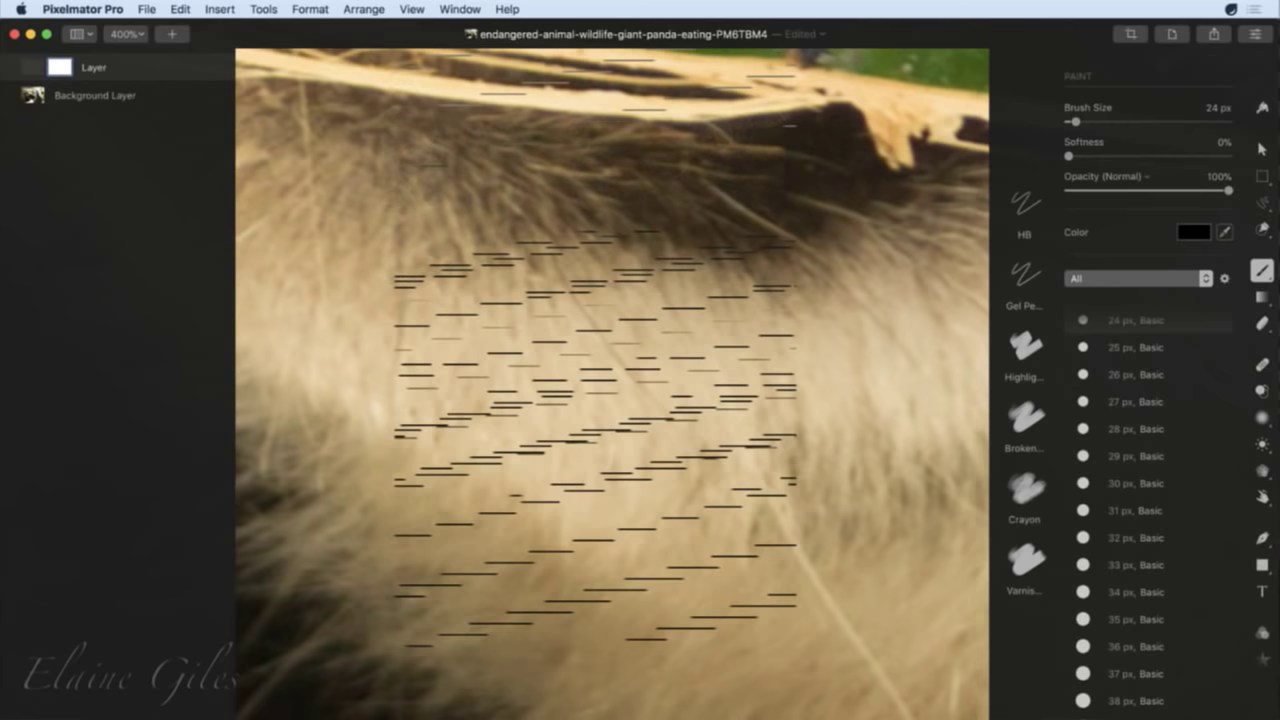
key(super+z)
key(super+z)
key(super+z)
key(super+z)
key(super+z)
key(super+z)
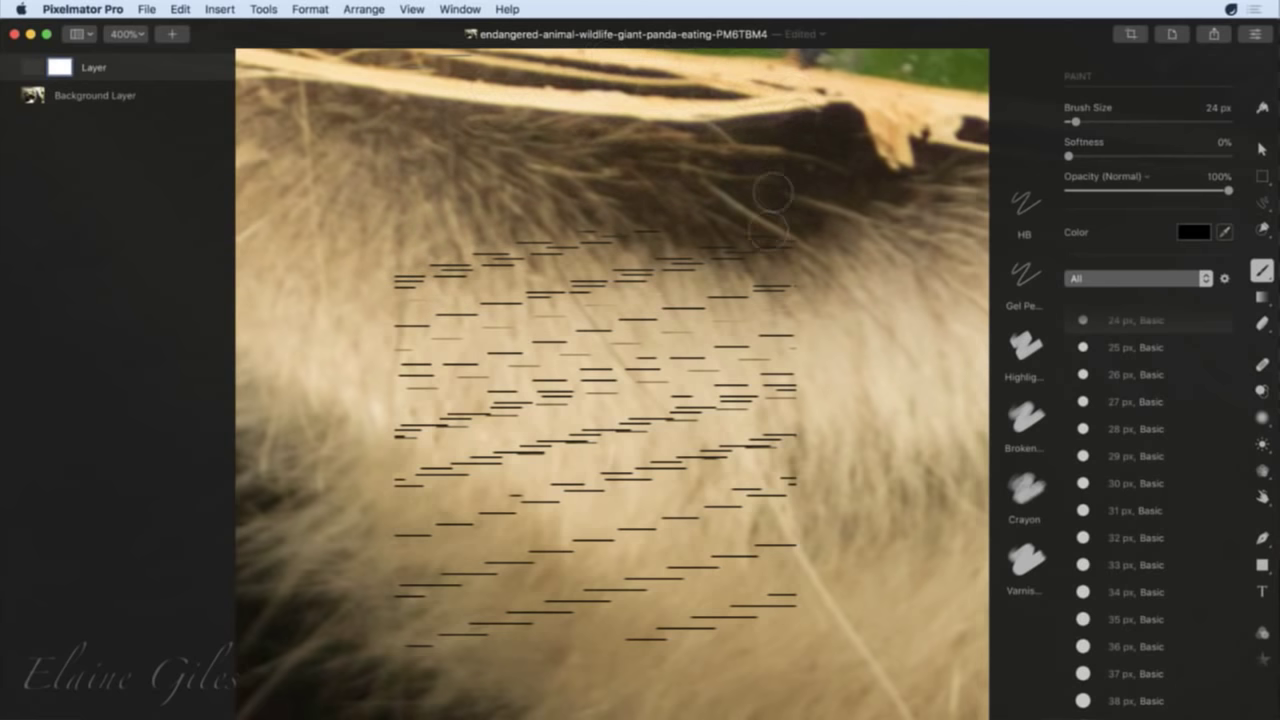
key(super+z)
key(super+z)
key(super+z)
key(super+z)
key(super+z)
key(super+z)
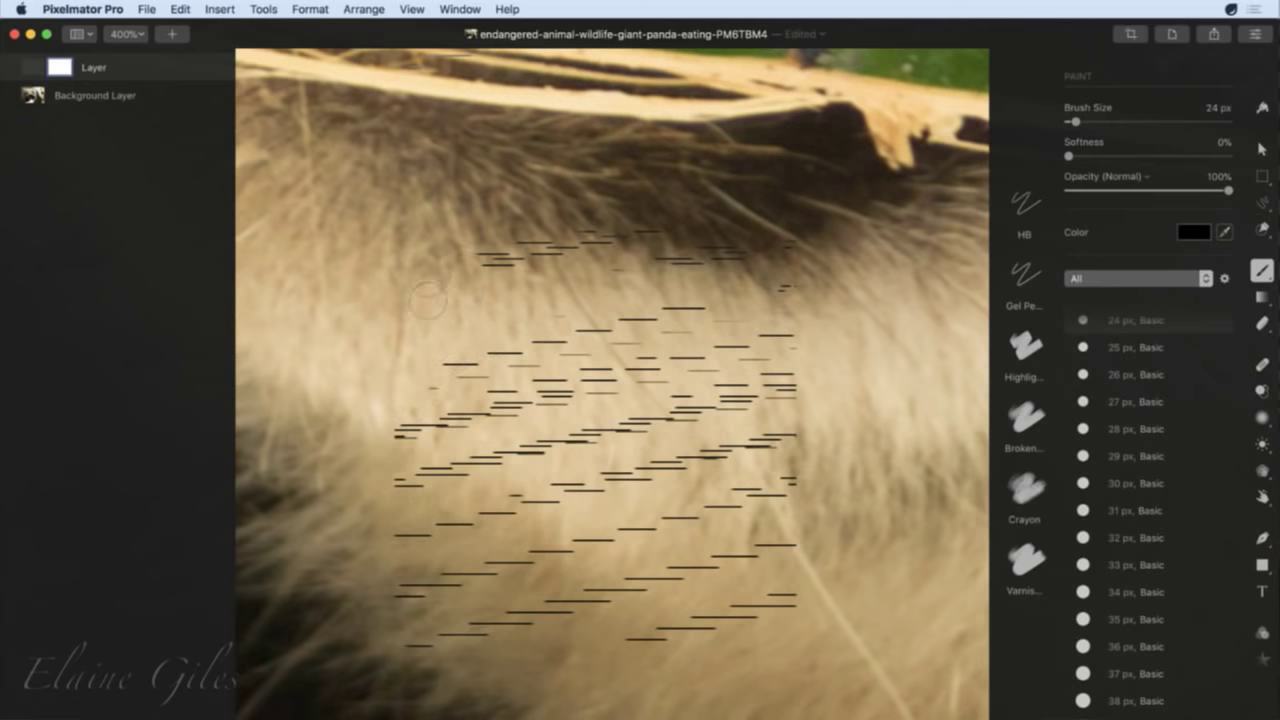
key(super+z)
key(super+z)
key(super+z)
key(super+z)
key(super+z)
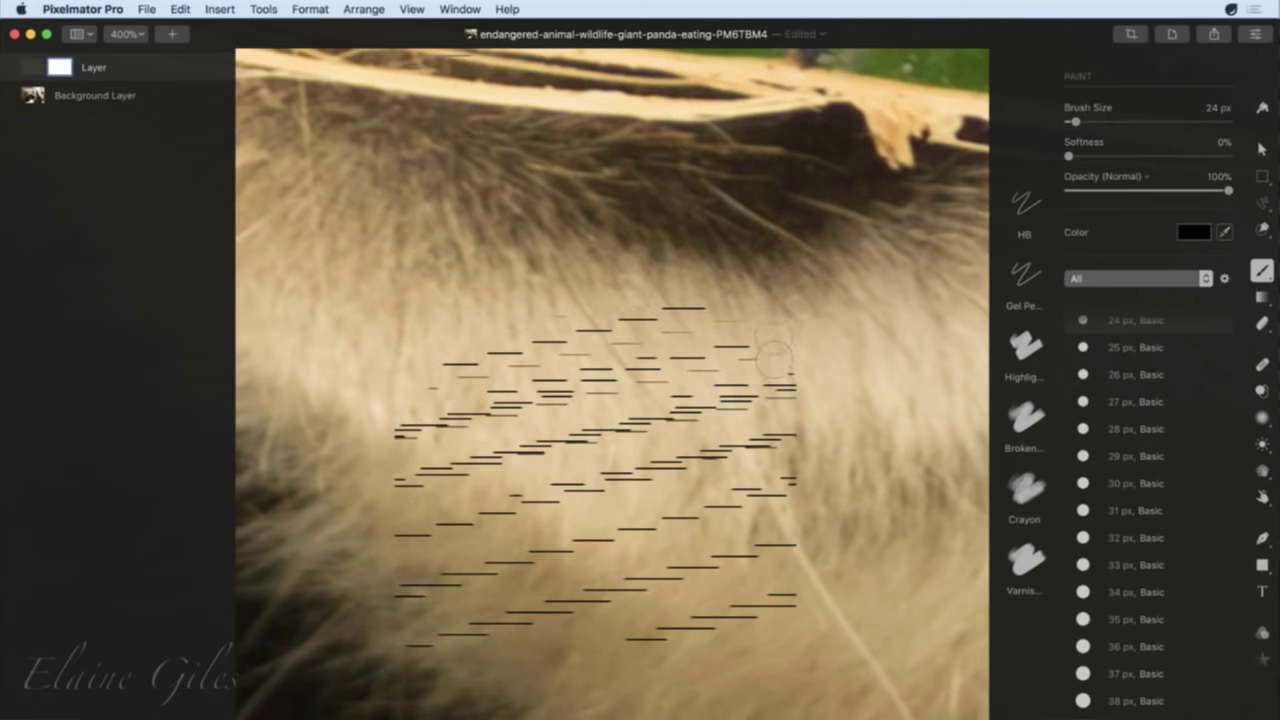
key(super+z)
key(super+z)
key(super+z)
key(super+z)
key(super+z)
key(super+z)
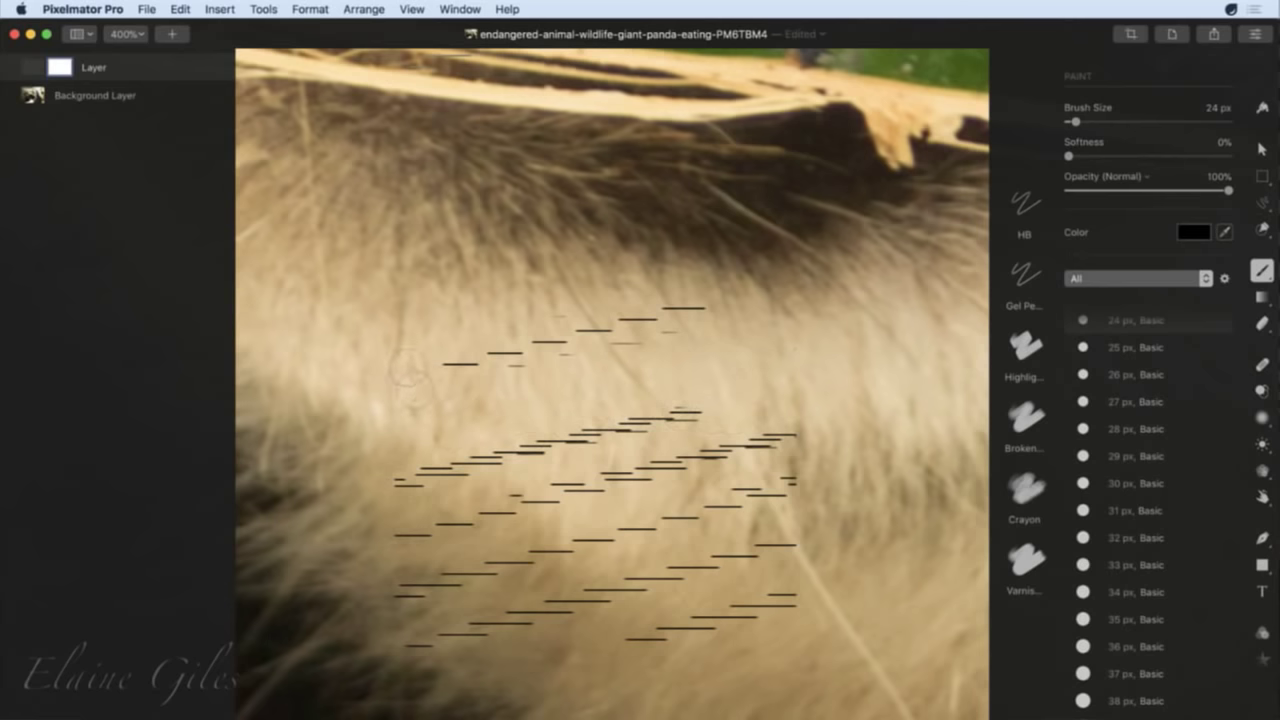
key(super+z)
key(super+z)
key(super+z)
key(super+z)
key(super+z)
key(super+z)
key(super+z)
key(super+z)
key(super+z)
key(super+z)
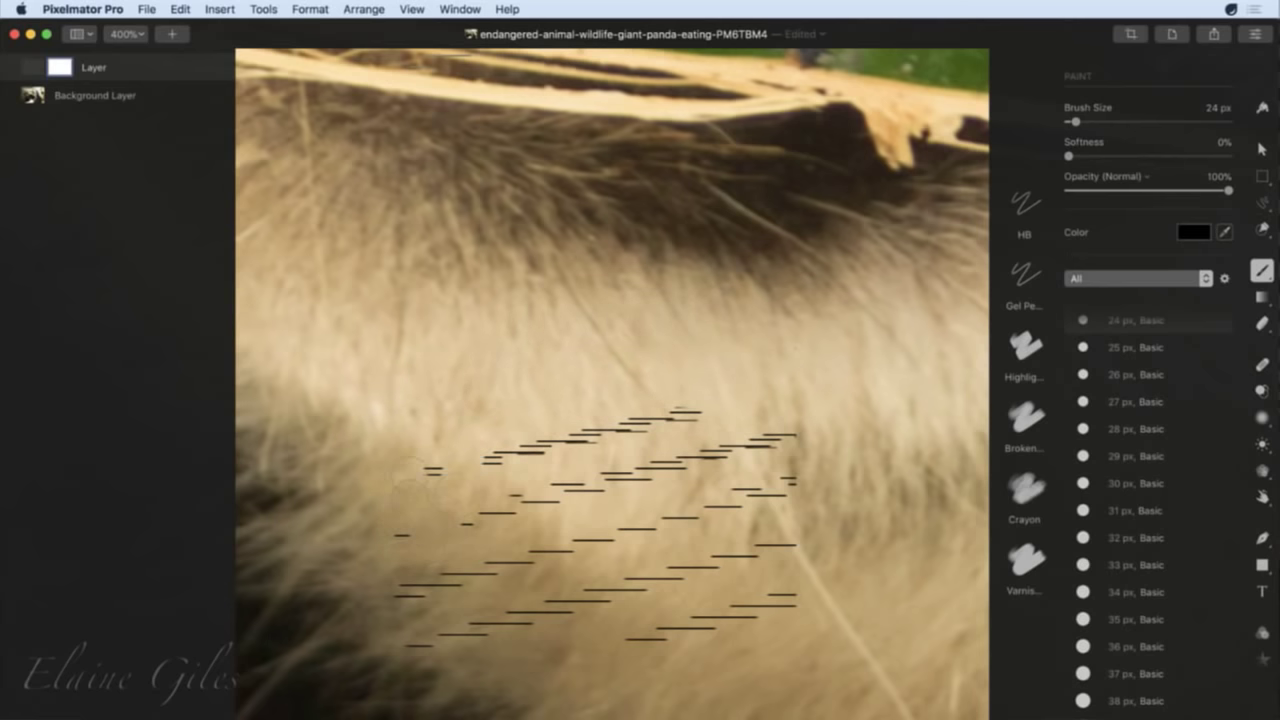
key(super+z)
key(super+z)
key(super+z)
key(super+z)
key(super+z)
key(super+z)
key(super+z)
key(super+z)
key(super+z)
key(super+z)
key(super+z)
key(super+z)
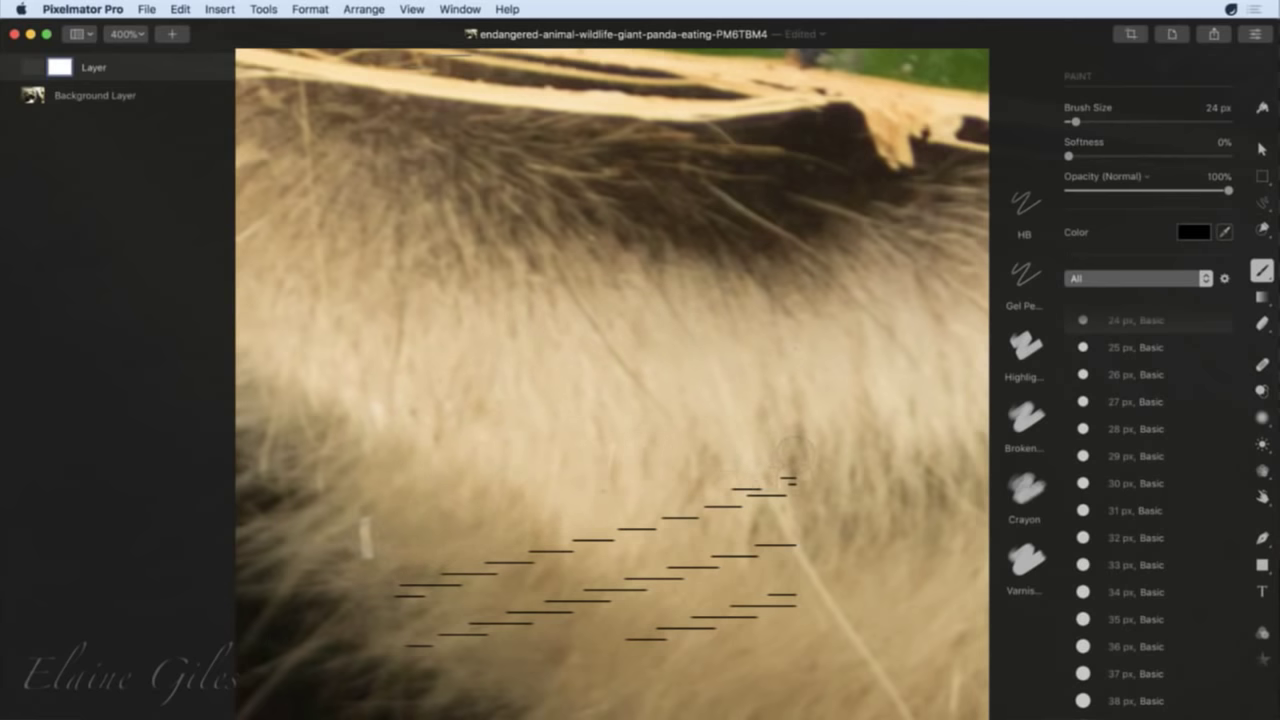
key(super+z)
key(super+z)
key(super+z)
key(super+z)
key(super+z)
key(super+z)
key(super+z)
key(super+z)
key(super+z)
key(super+z)
key(super+z)
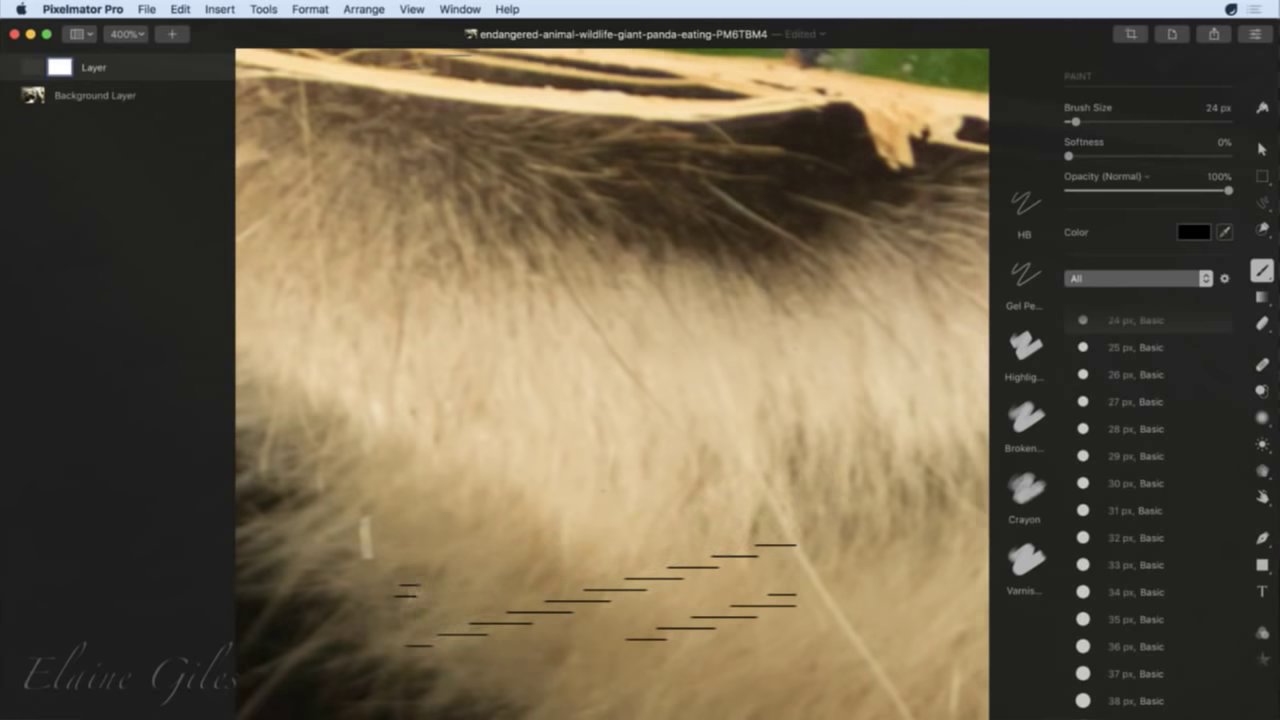
key(super+z)
key(super+z)
key(super+z)
key(super+z)
key(super+z)
key(super+z)
key(super+z)
key(super+z)
key(super+z)
key(super+z)
key(super+z)
key(super+z)
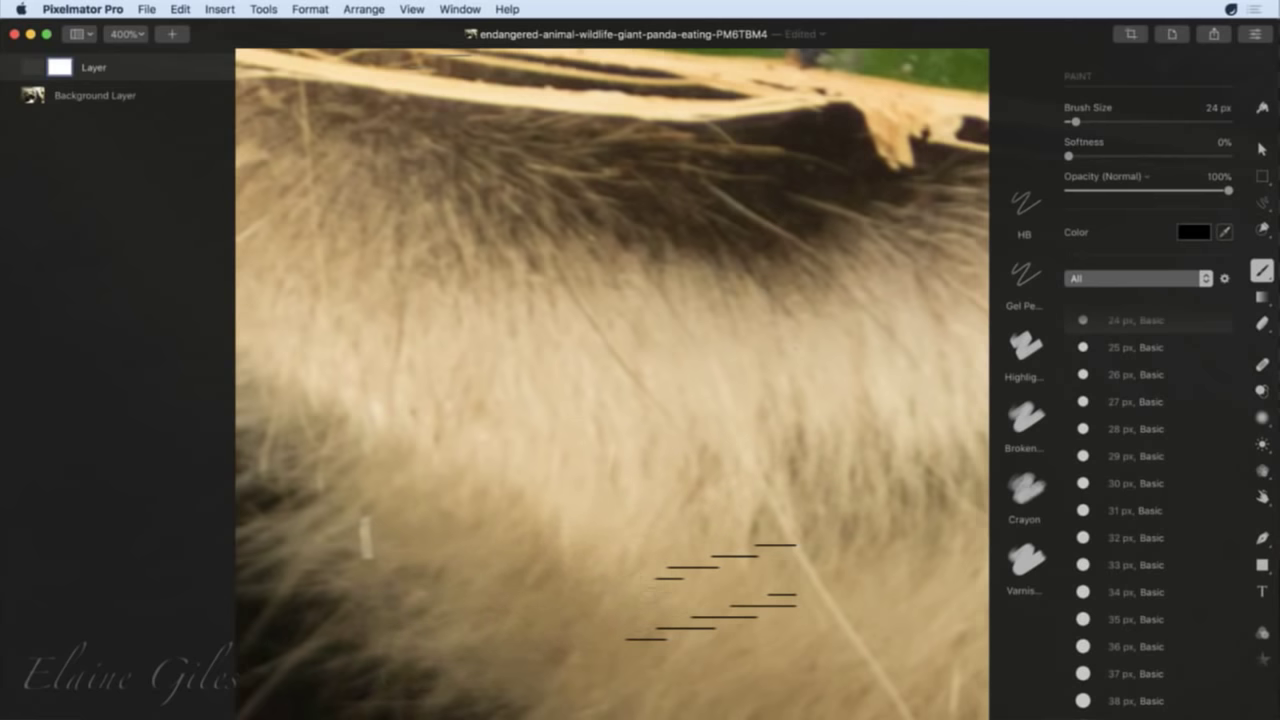
key(super+z)
key(super+z)
key(super+z)
key(super+z)
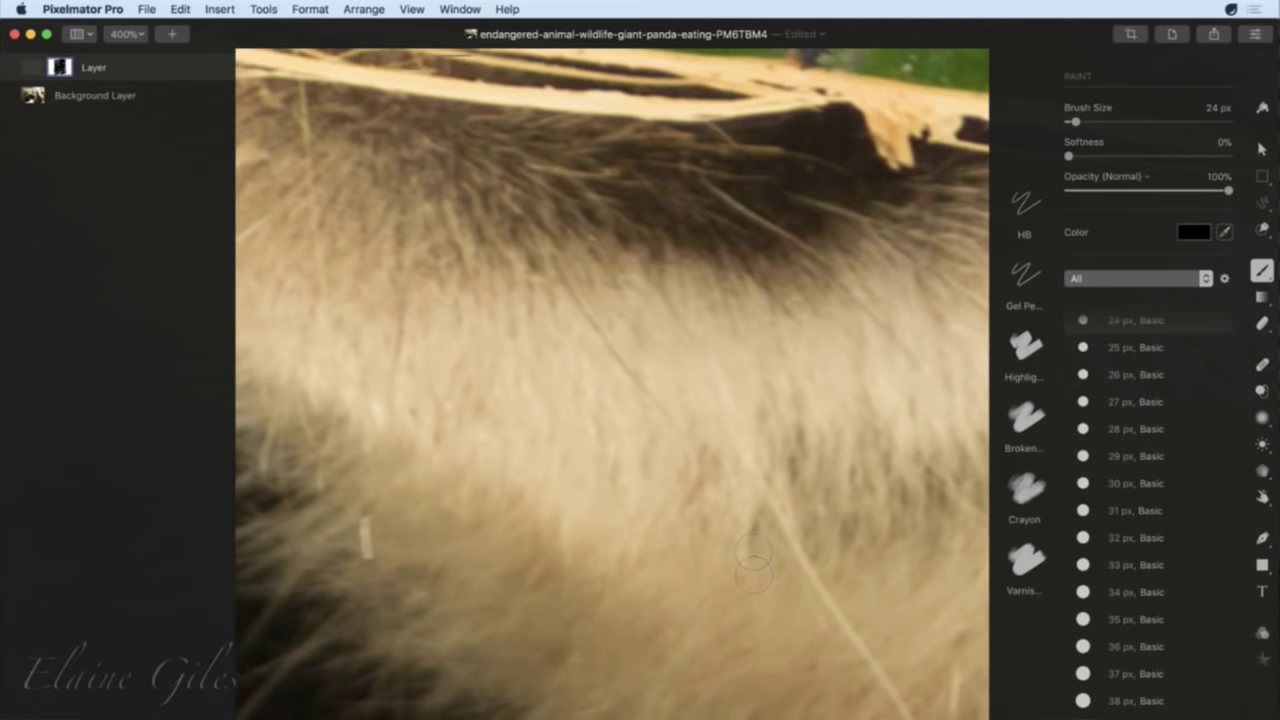
key(super+0)
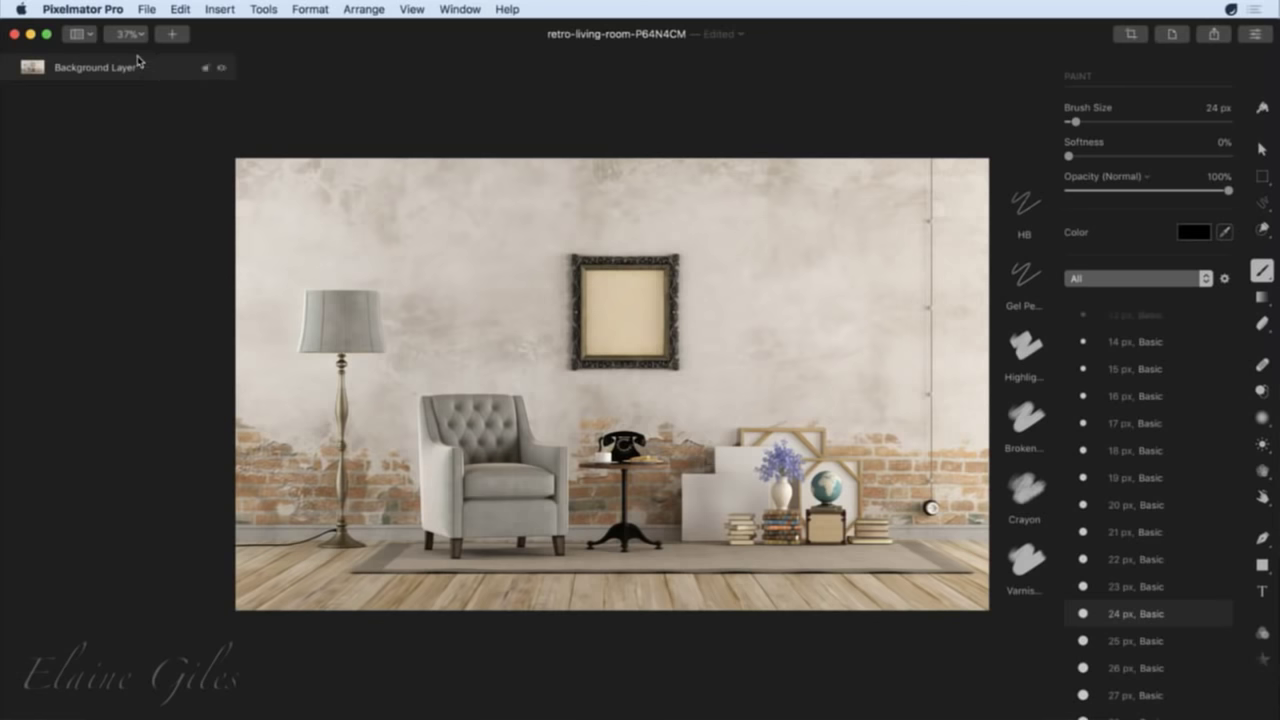
Repair away the picture frame on the living room wall on a new layer and compare the photo with that layer hidden and shown.
click(172, 34)
key(Return)
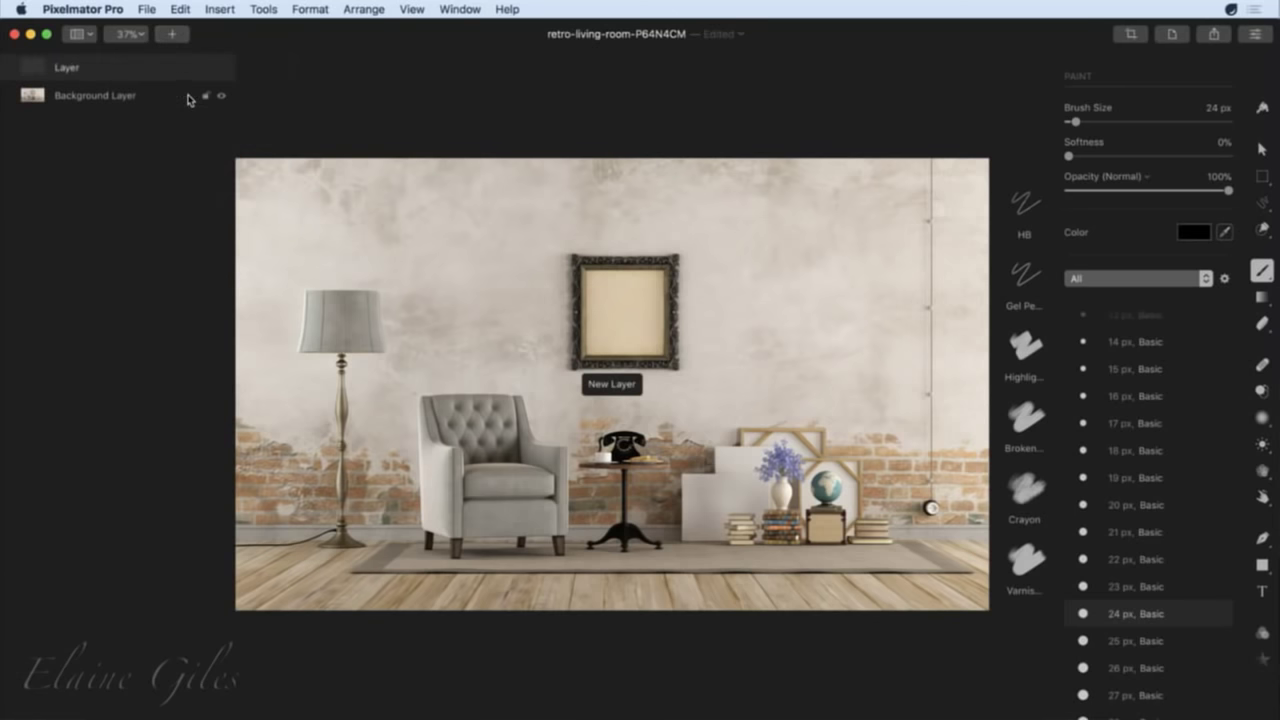
click(1262, 366)
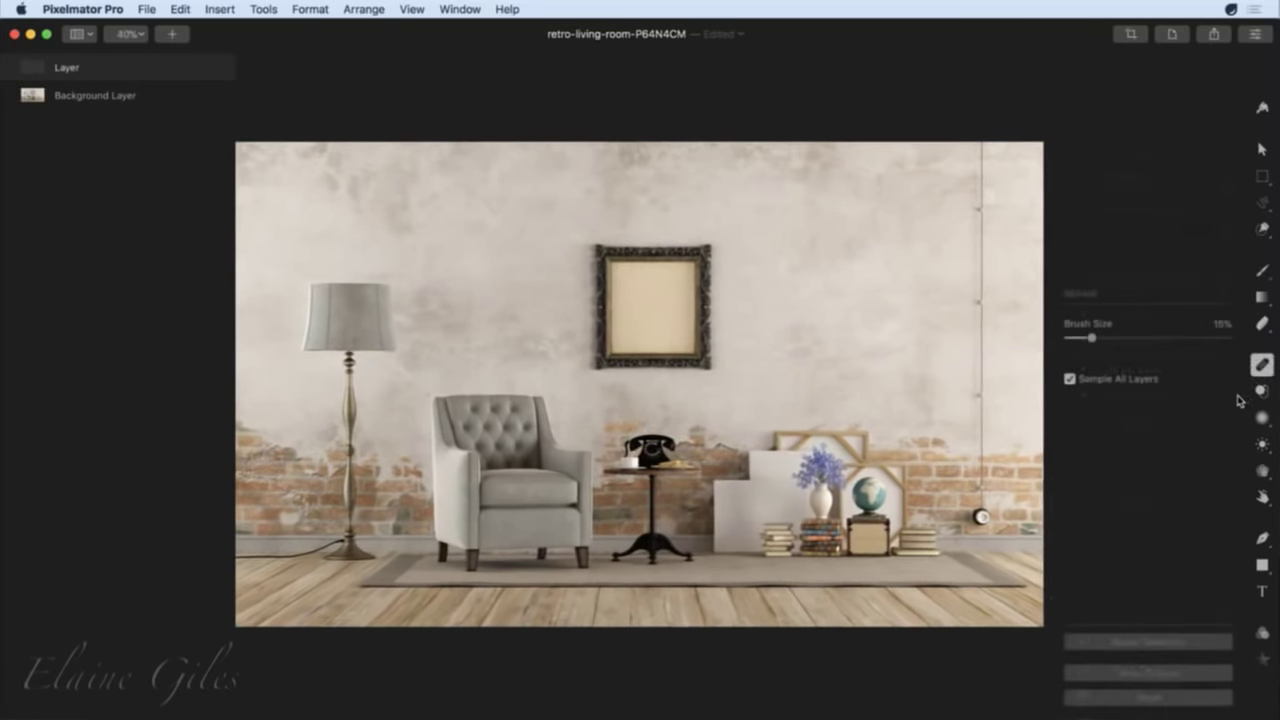
mouse_move(684, 252)
mouse_down()
mouse_move(598, 246)
mouse_move(589, 388)
mouse_move(711, 385)
mouse_move(721, 370)
mouse_move(706, 235)
mouse_move(624, 258)
mouse_move(601, 242)
mouse_move(716, 270)
mouse_move(634, 348)
mouse_move(601, 358)
mouse_move(666, 283)
mouse_move(686, 297)
mouse_move(683, 337)
mouse_move(619, 340)
mouse_move(651, 290)
mouse_move(666, 330)
mouse_move(613, 320)
mouse_move(654, 318)
mouse_move(619, 325)
mouse_move(686, 353)
mouse_move(641, 288)
mouse_move(671, 283)
mouse_up()
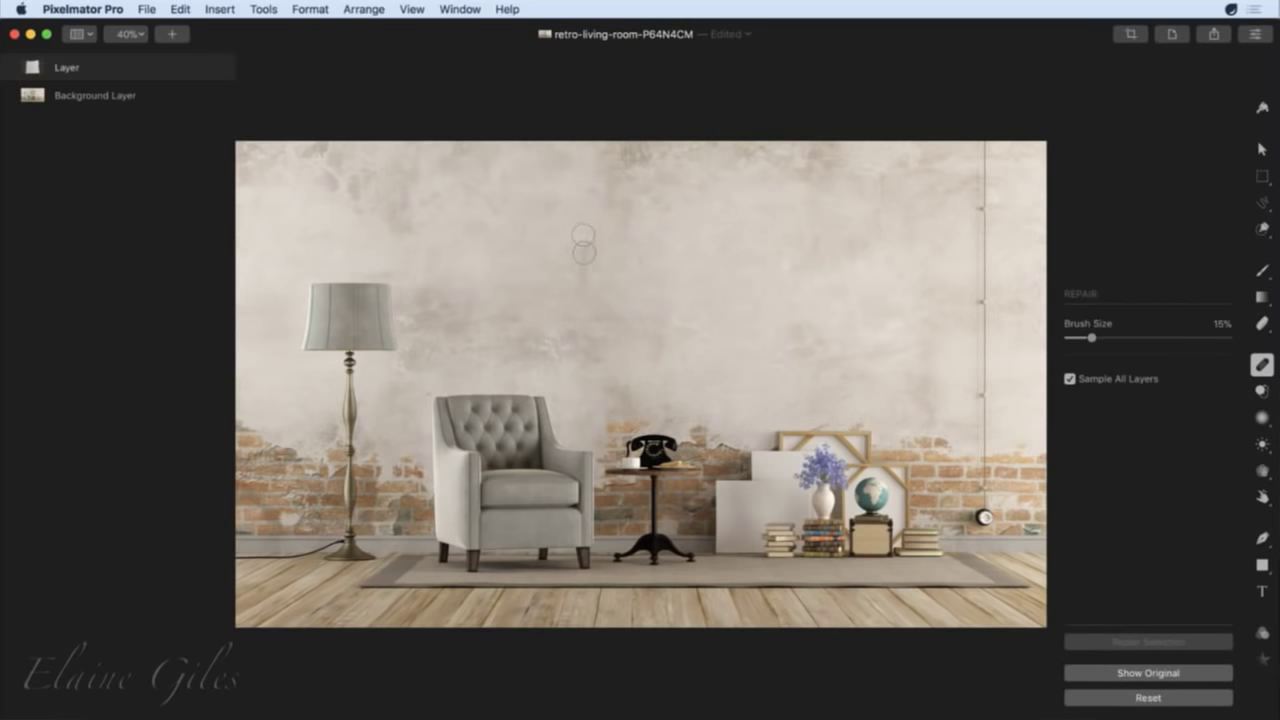
drag(583, 230, 578, 285)
click(222, 69)
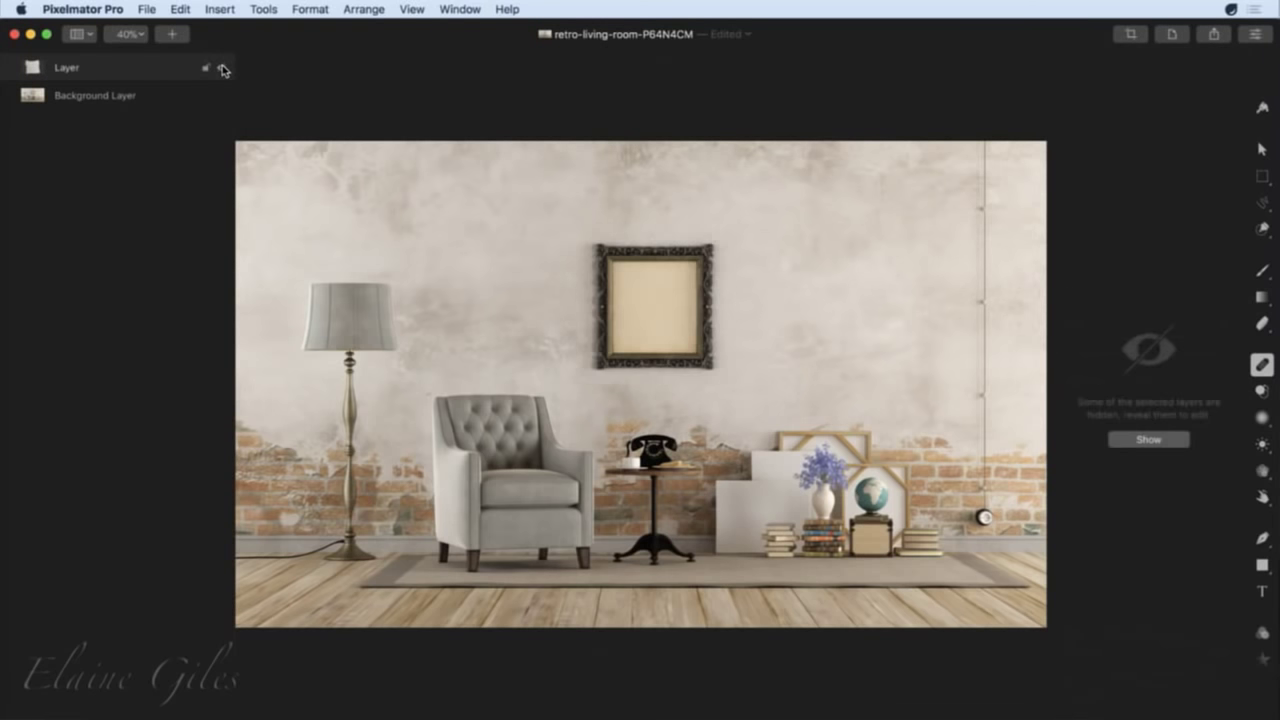
click(222, 69)
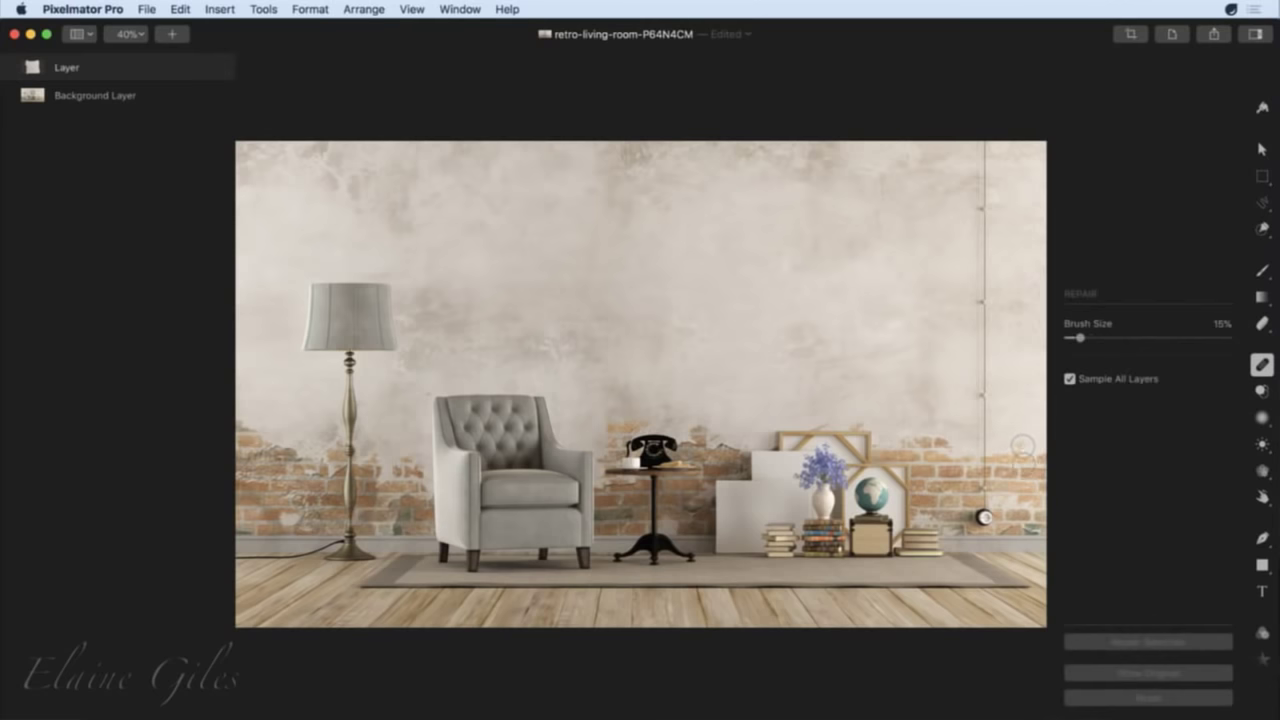
Repair away the cable hanging down the plaster wall with the brush size at 15% and all layers sampled.
scroll(1024, 452, up, 5)
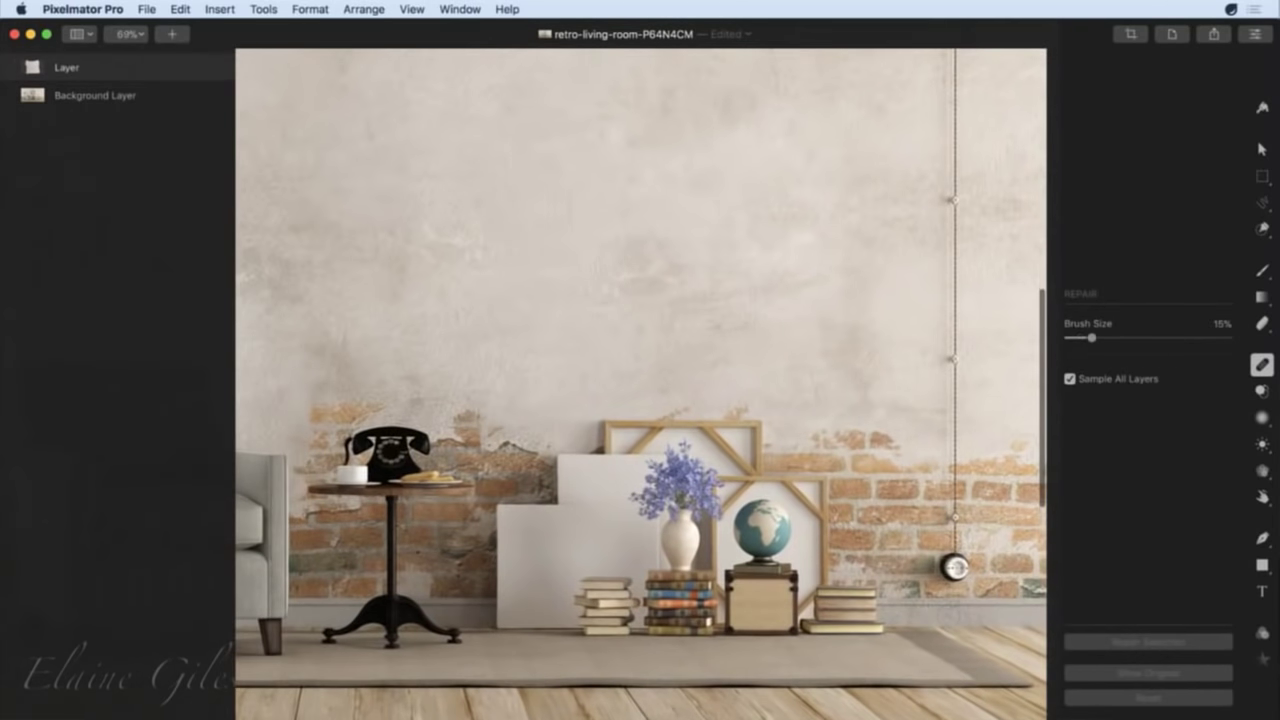
scroll(962, 120, up, 1)
scroll(962, 120, up, 3)
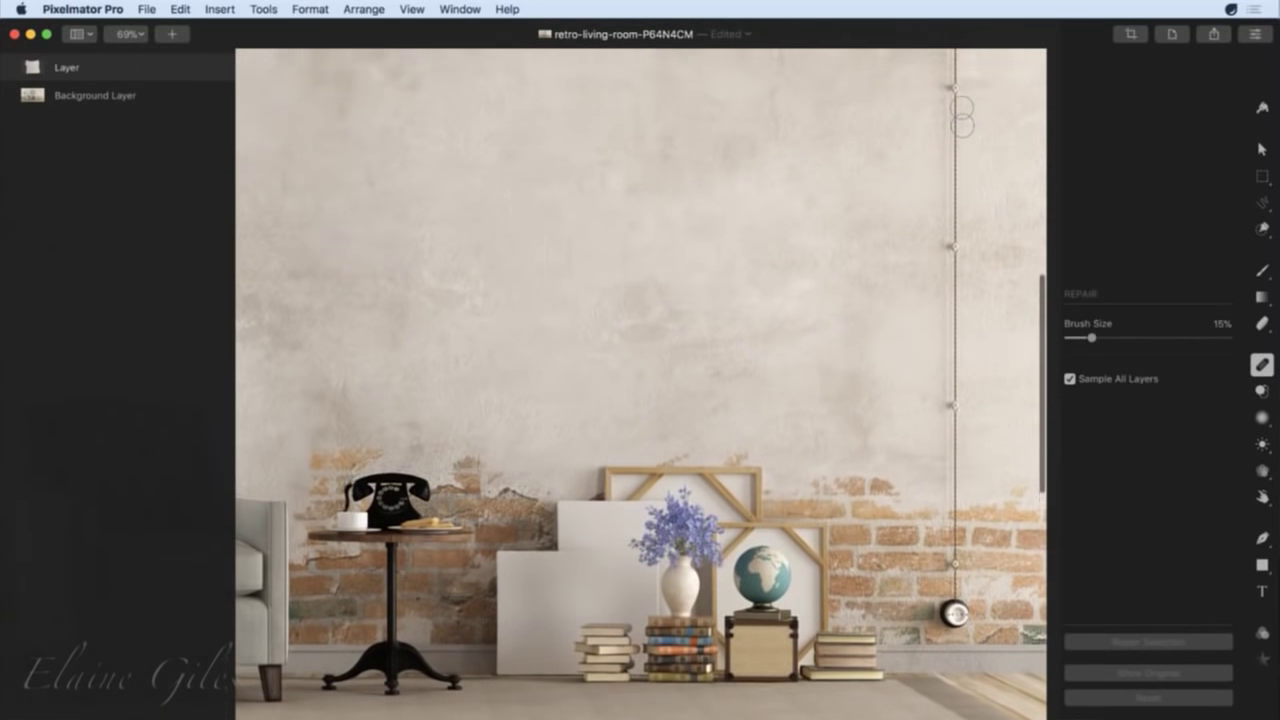
drag(956, 74, 951, 374)
mouse_move(949, 275)
mouse_down()
mouse_move(951, 166)
mouse_move(961, 600)
mouse_up()
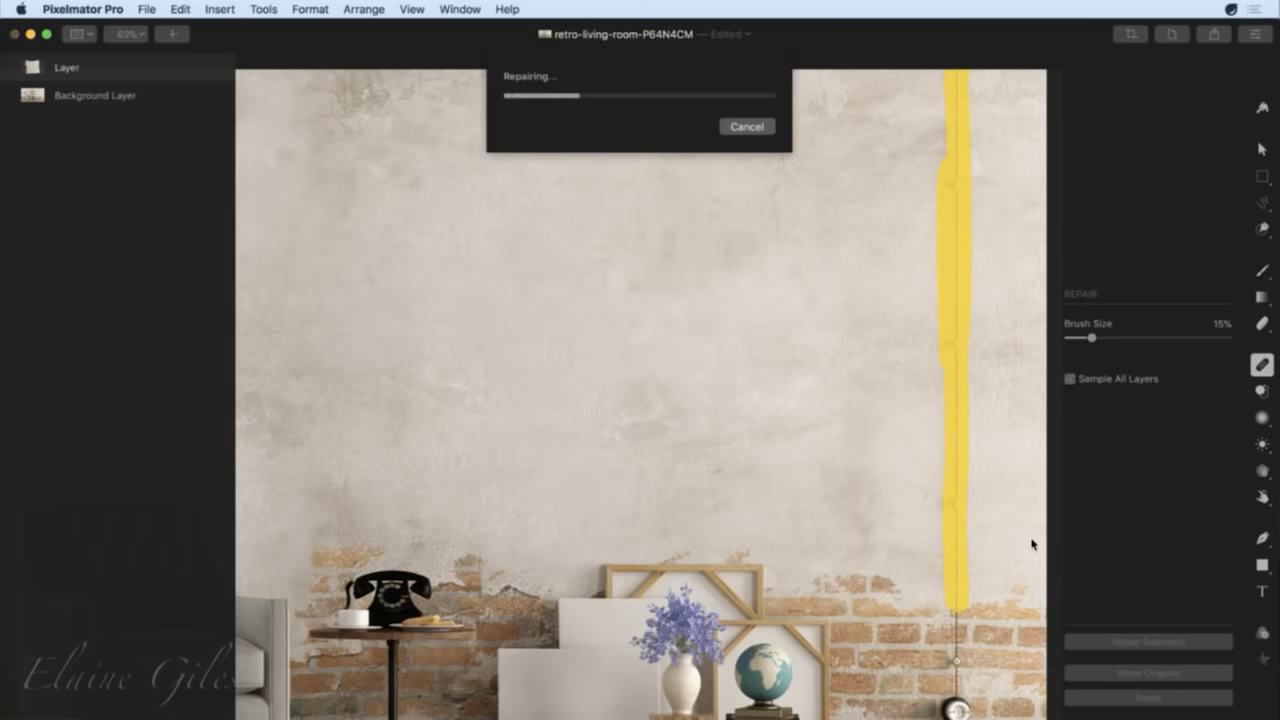
Repair away the remaining piece of cable and the round fitting in front of the brickwork.
scroll(1032, 538, down, 3)
scroll(1032, 538, down, 2)
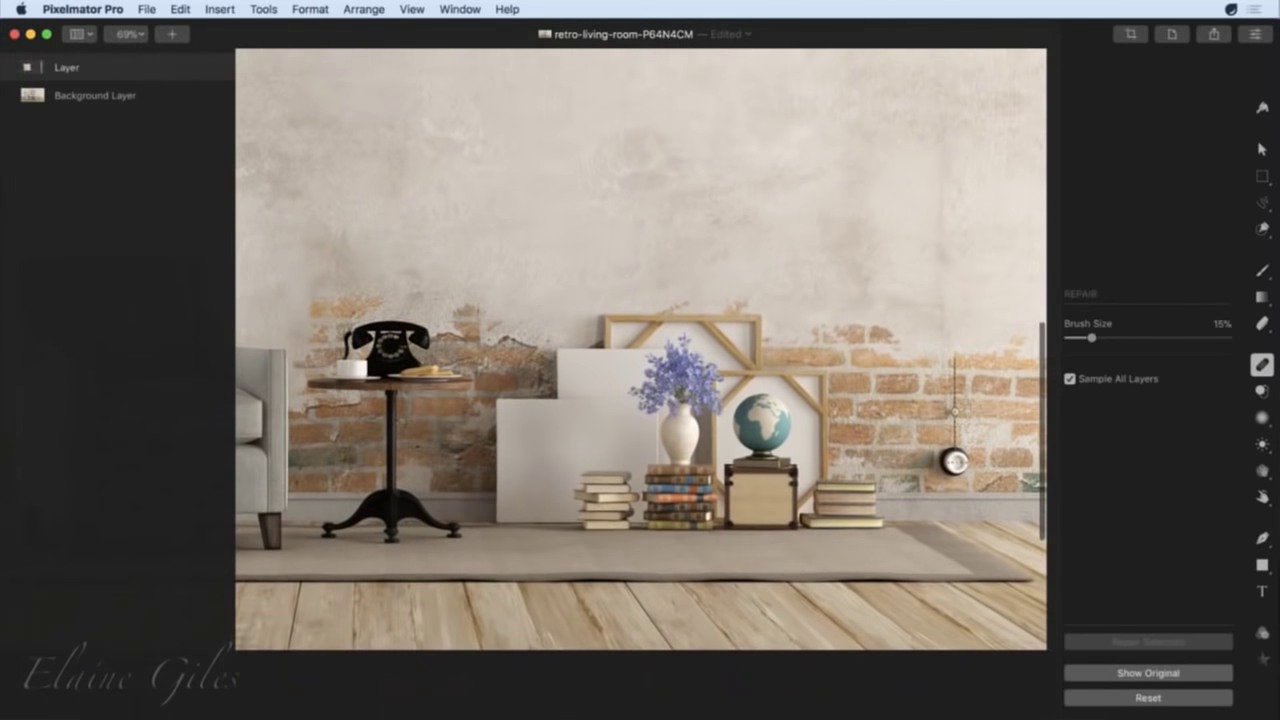
mouse_move(954, 352)
mouse_down()
mouse_move(946, 462)
mouse_move(965, 472)
mouse_up()
click(1070, 379)
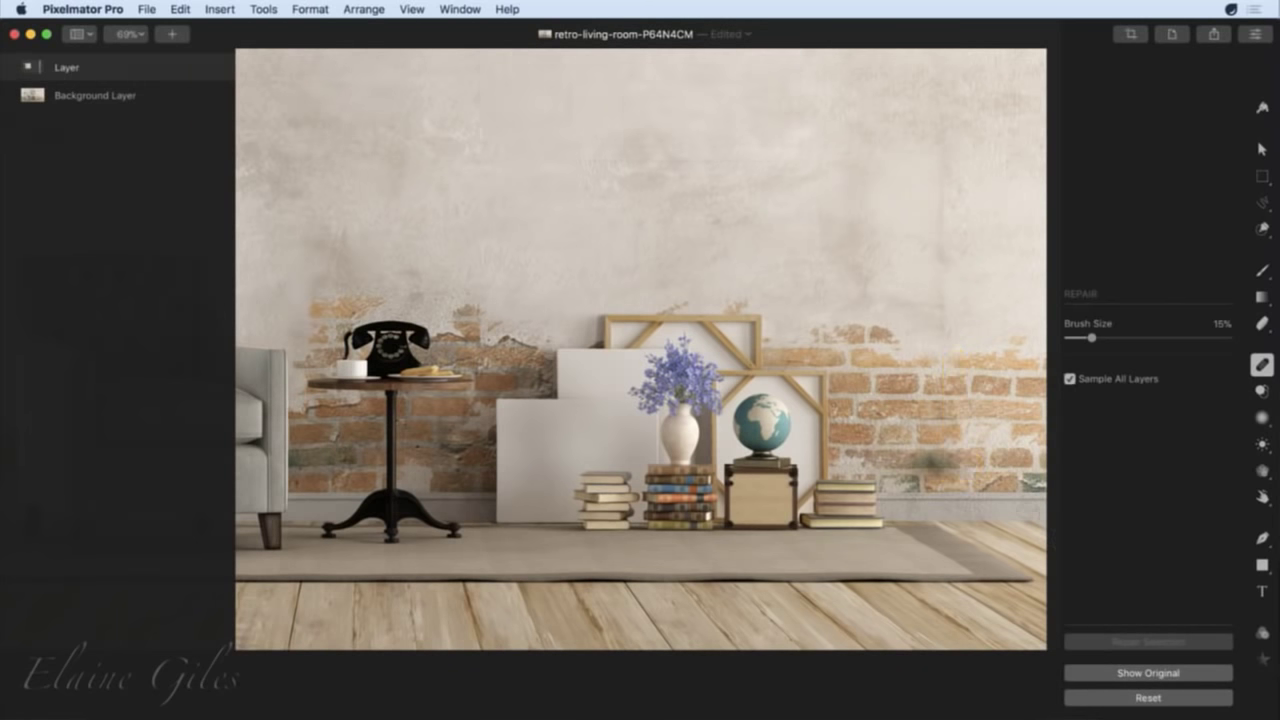
Repair the leftover traces of the cable on the plaster above the bricks and near the photo's upper edge.
key(super+0)
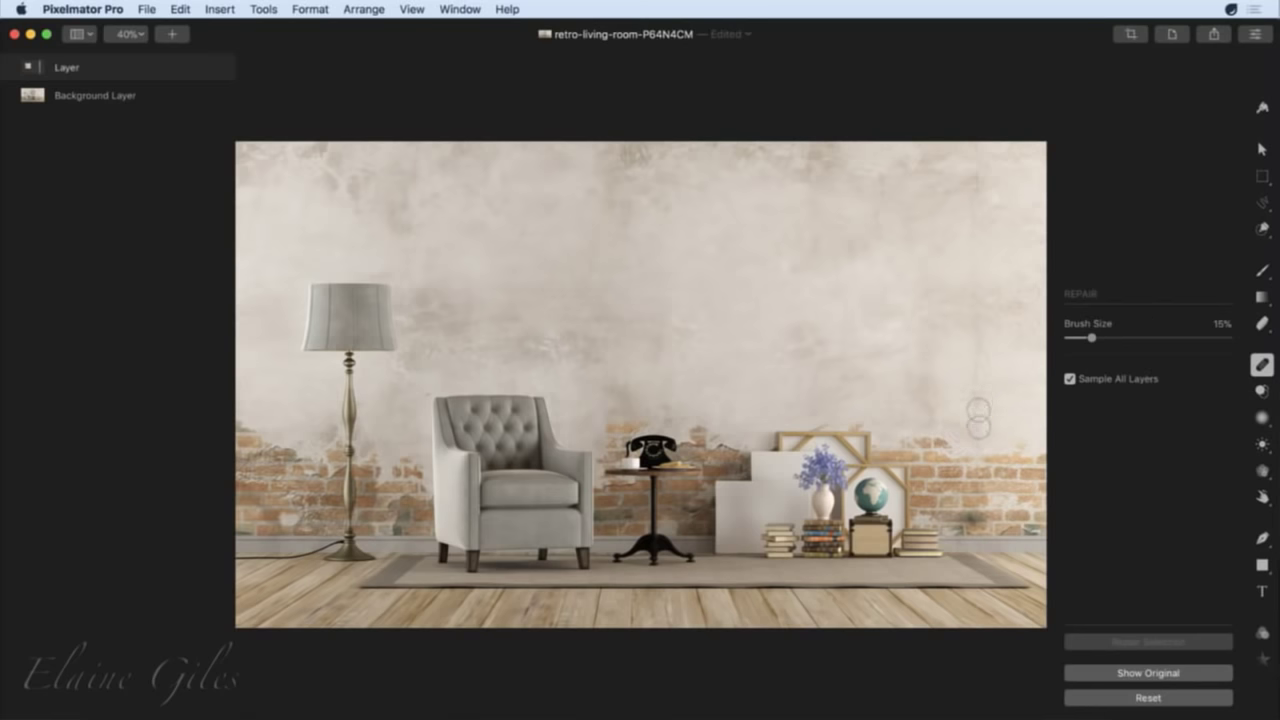
drag(980, 428, 980, 308)
drag(988, 432, 965, 380)
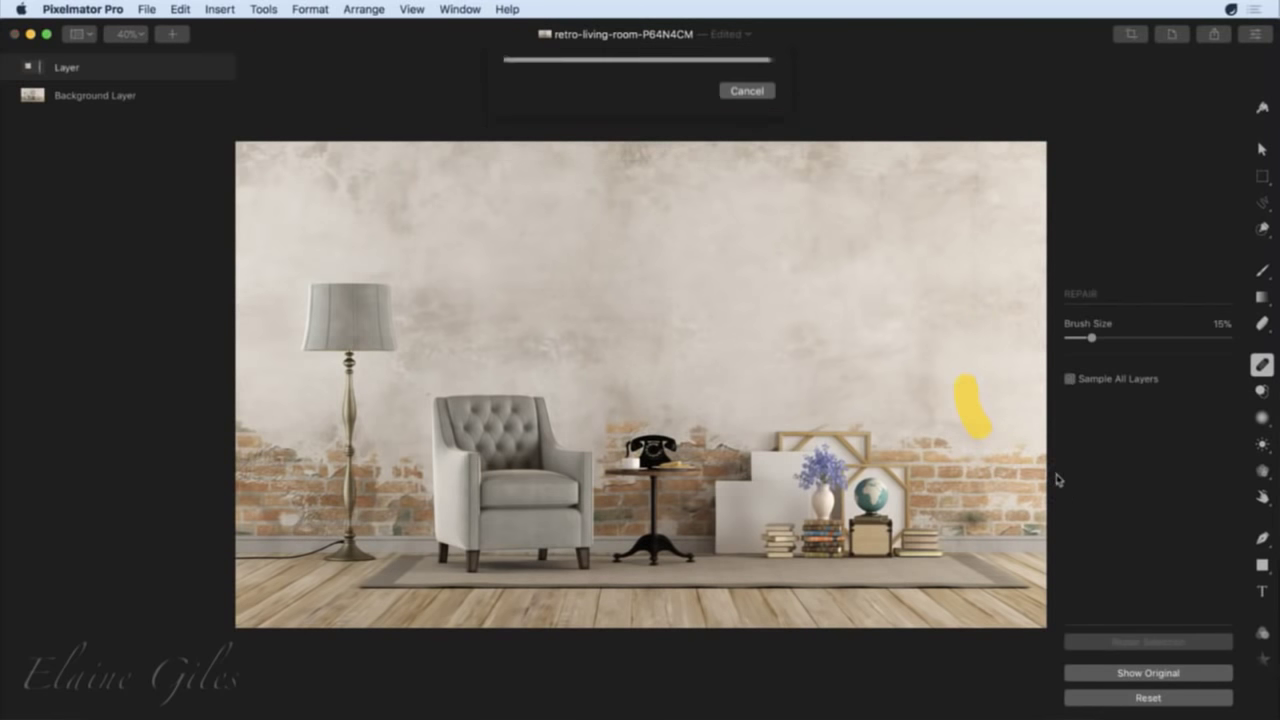
drag(988, 172, 955, 205)
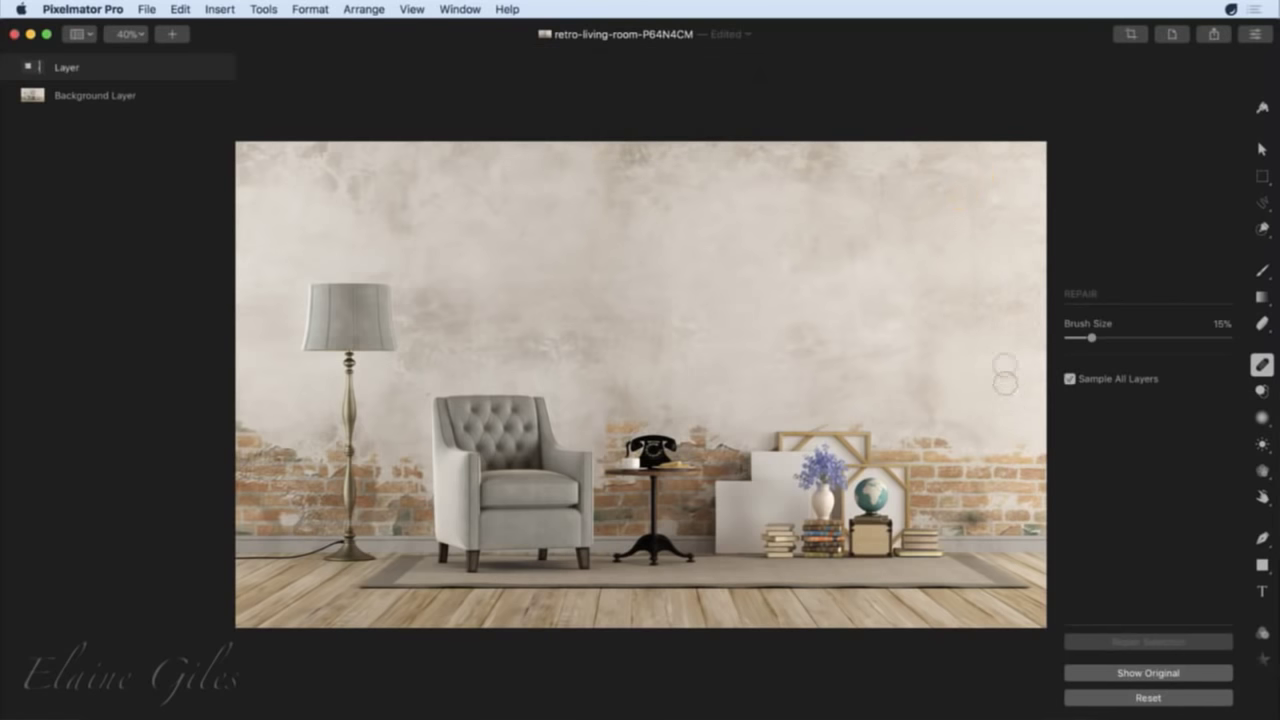
click(978, 213)
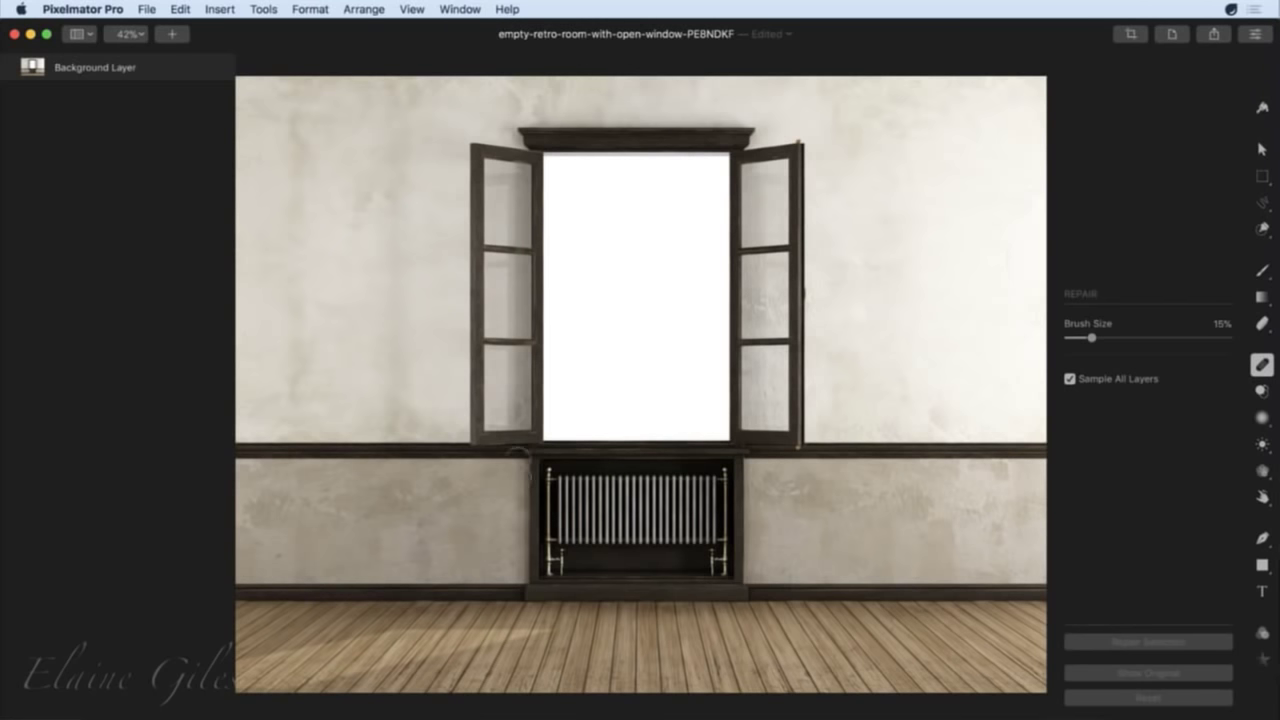
Try to remove the open window and radiator from the empty room photo with the Repair tool at 75% brush size.
key(bracketright)
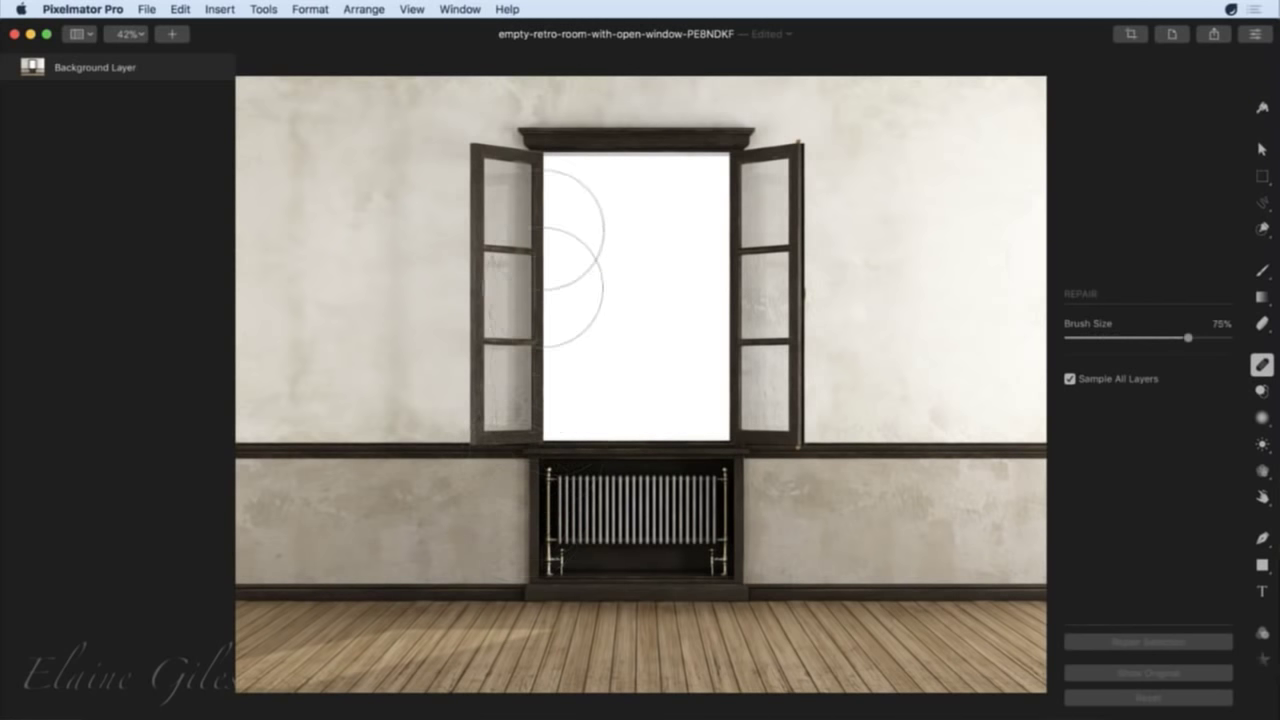
mouse_move(522, 166)
mouse_down()
mouse_move(515, 405)
mouse_move(597, 408)
mouse_move(567, 565)
mouse_move(707, 562)
mouse_move(695, 487)
mouse_move(658, 470)
mouse_move(700, 425)
mouse_move(757, 425)
mouse_move(753, 165)
mouse_move(570, 170)
mouse_move(600, 290)
mouse_up()
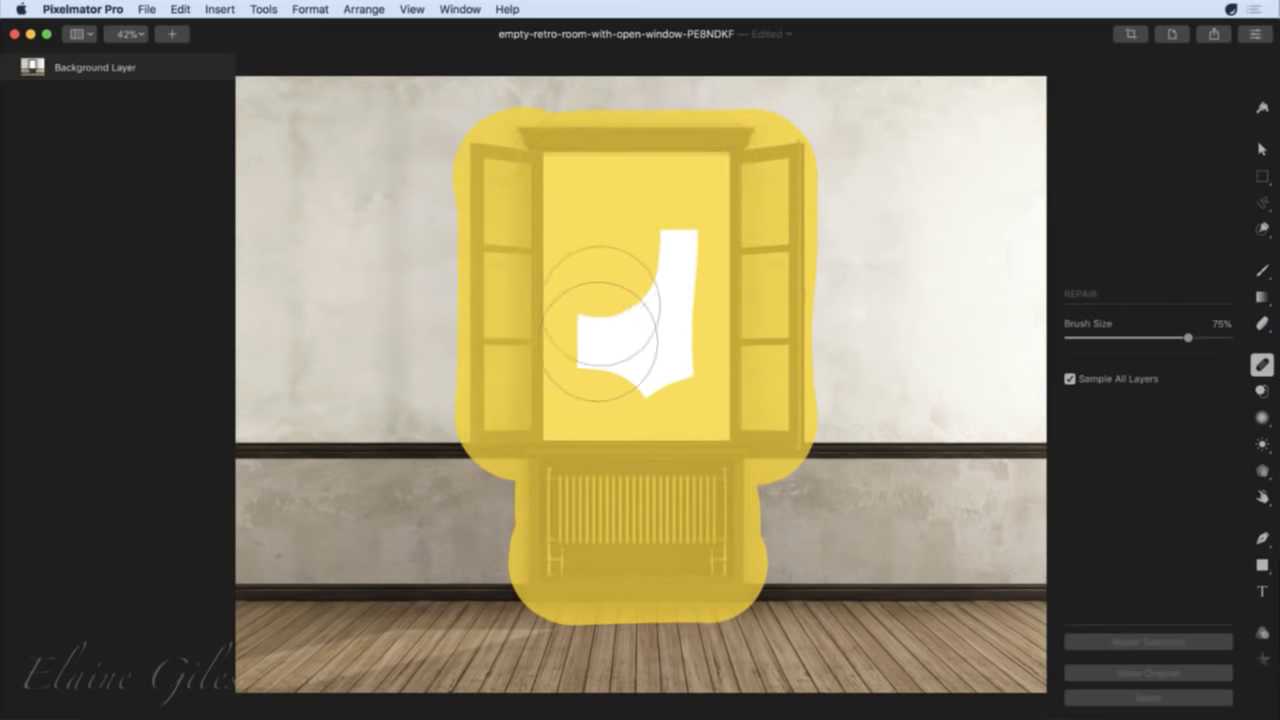
mouse_move(600, 340)
mouse_down()
mouse_move(645, 360)
mouse_move(685, 575)
mouse_up()
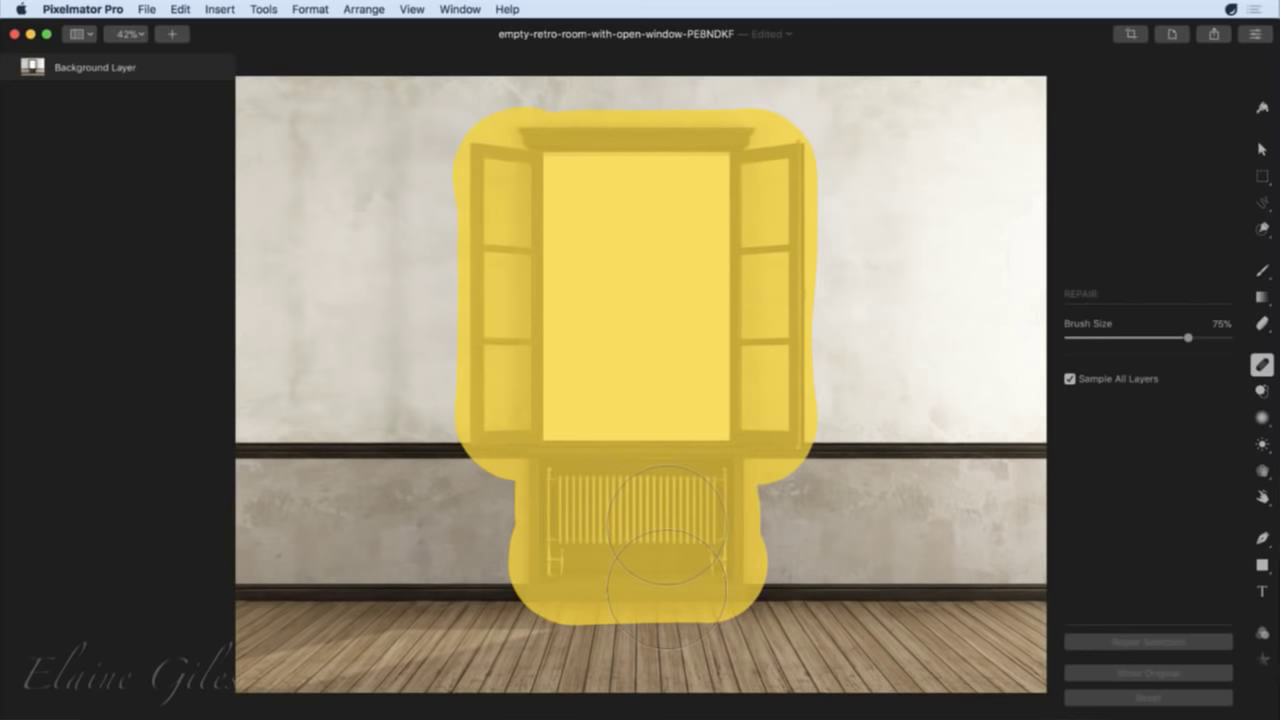
drag(667, 588, 665, 590)
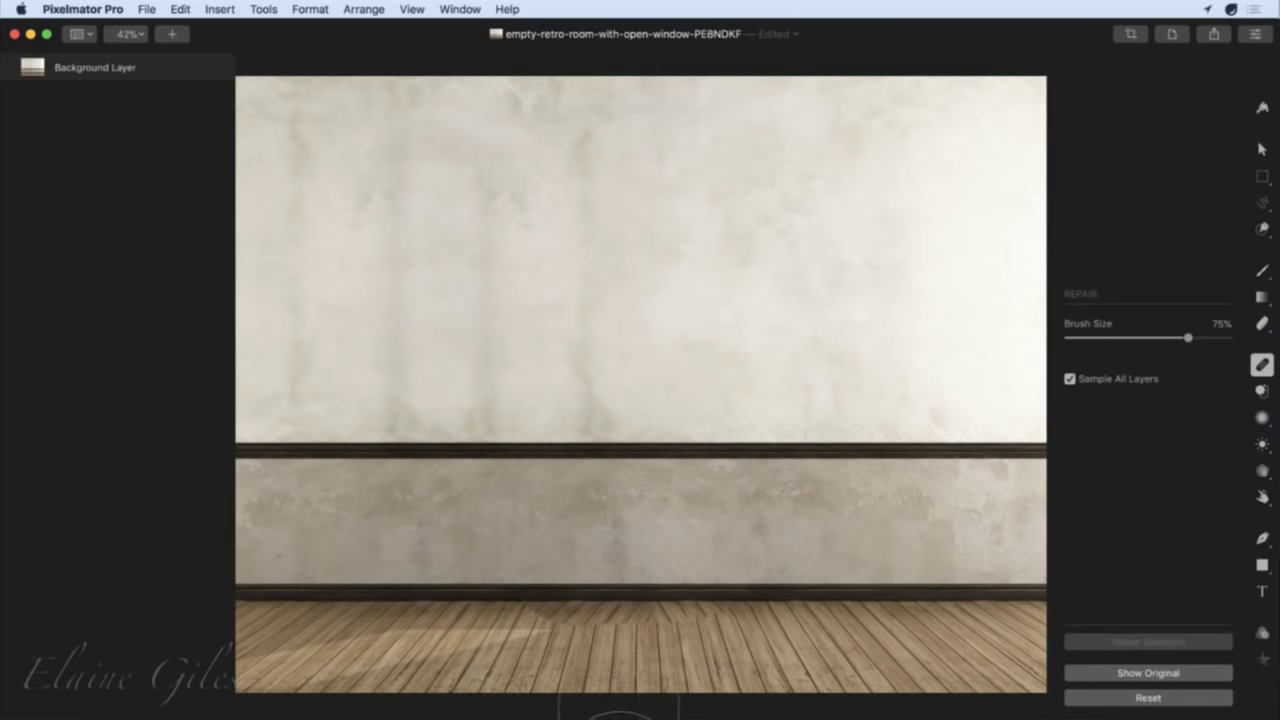
Examine the repaired wall and floorboards up close, and undo the removal of the window and radiator.
scroll(537, 705, up, 3)
scroll(537, 705, up, 5)
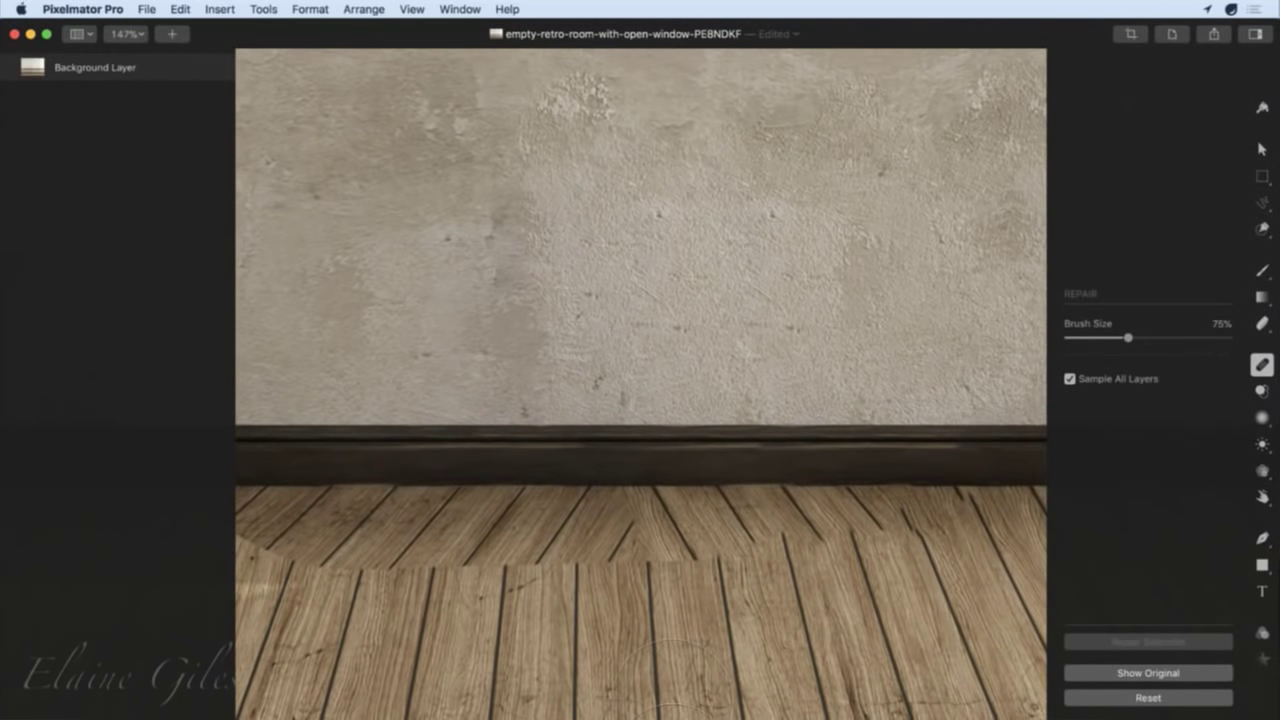
scroll(537, 705, down, 4)
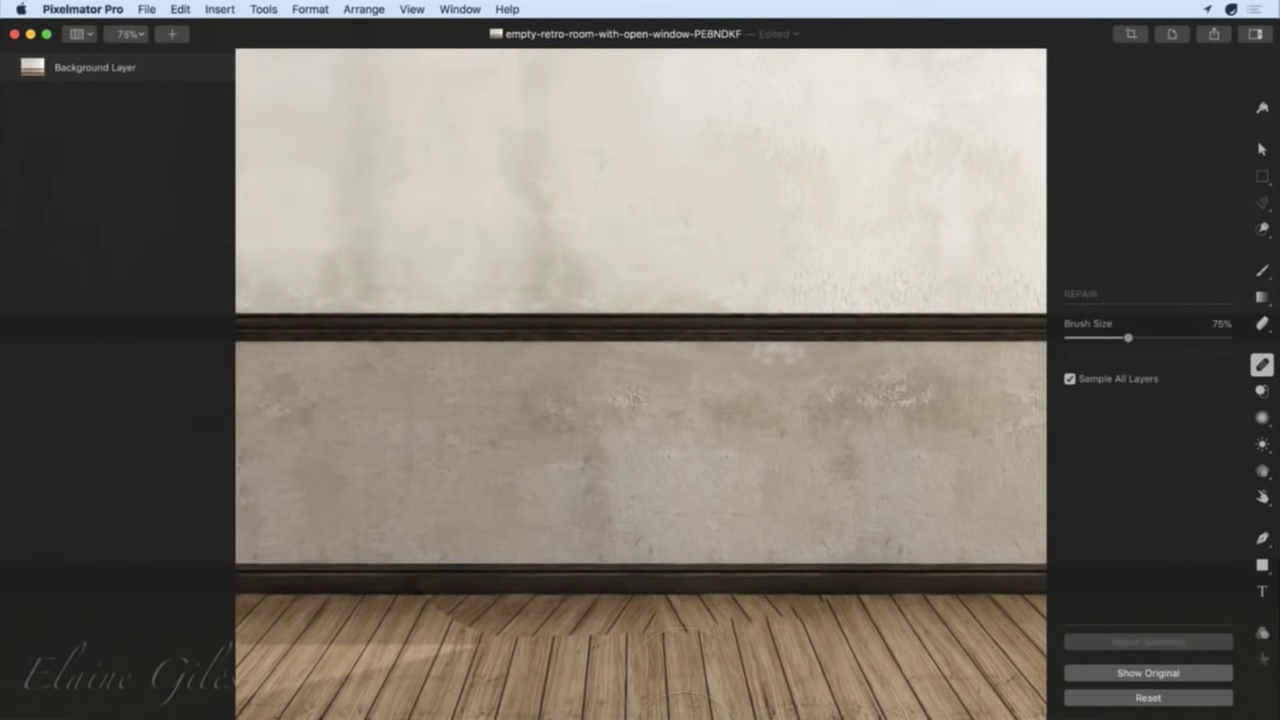
scroll(537, 705, down, 4)
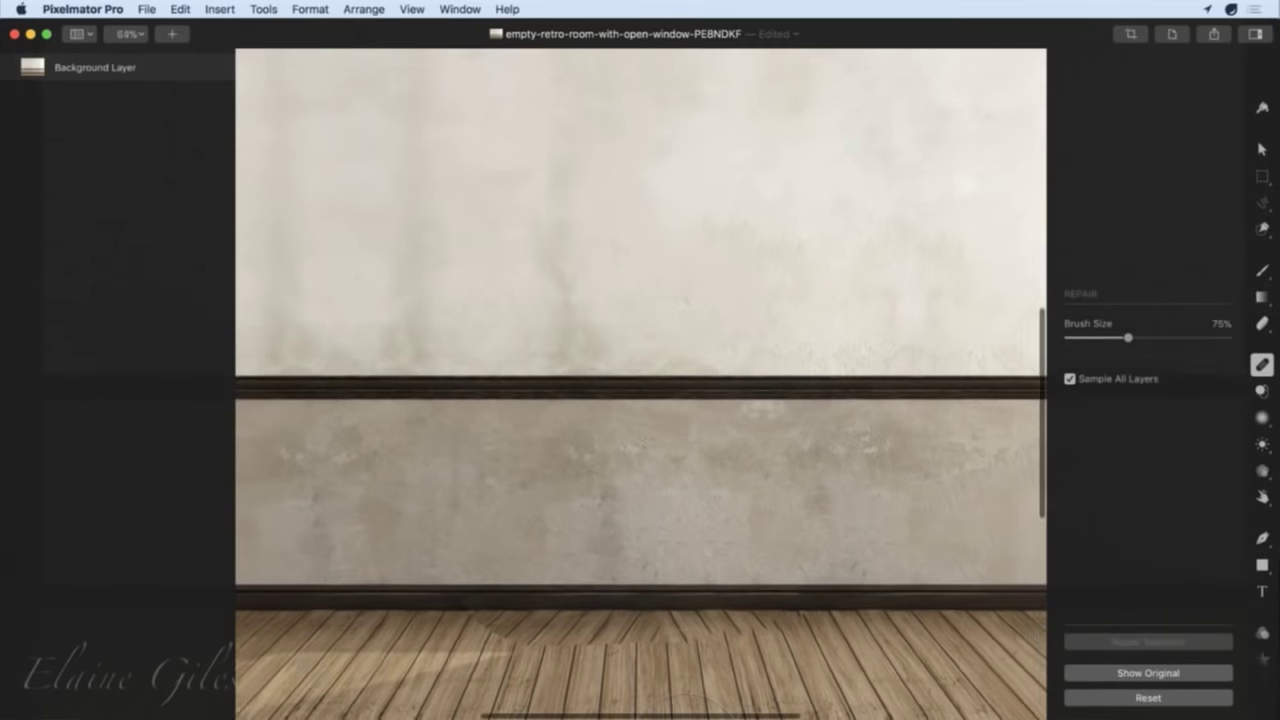
scroll(684, 716, down, 2)
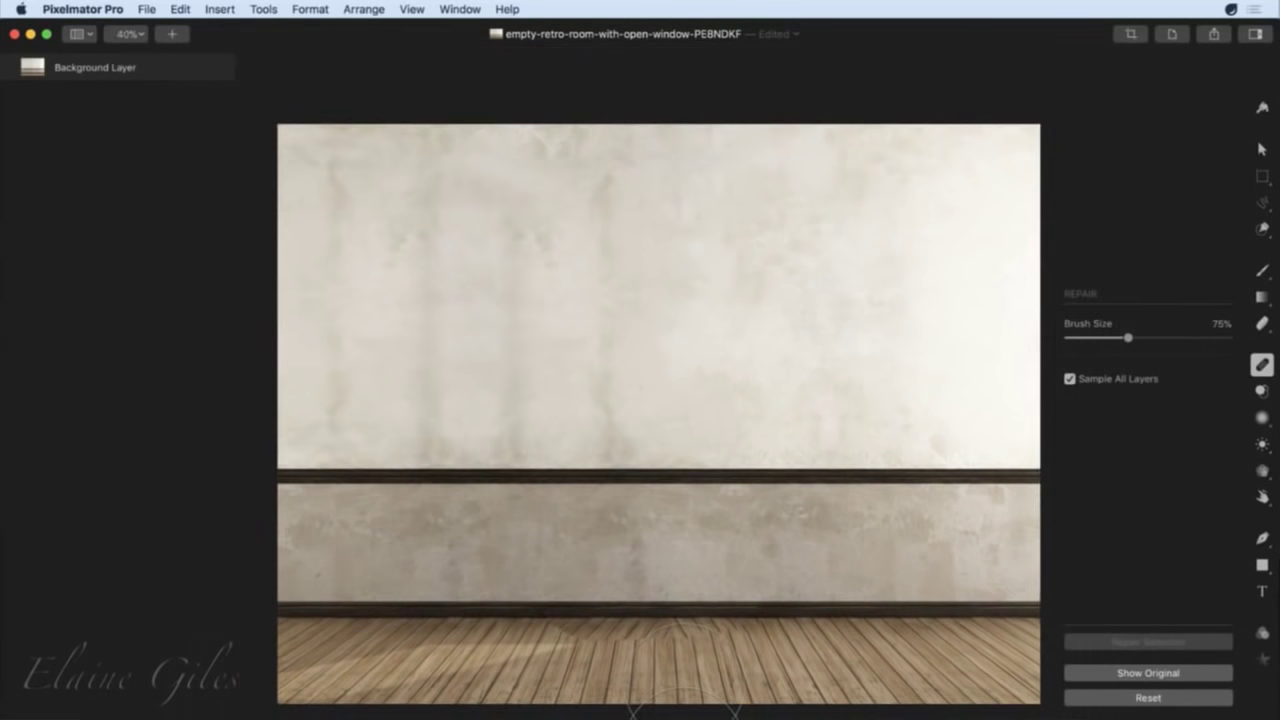
key(cmd+z)
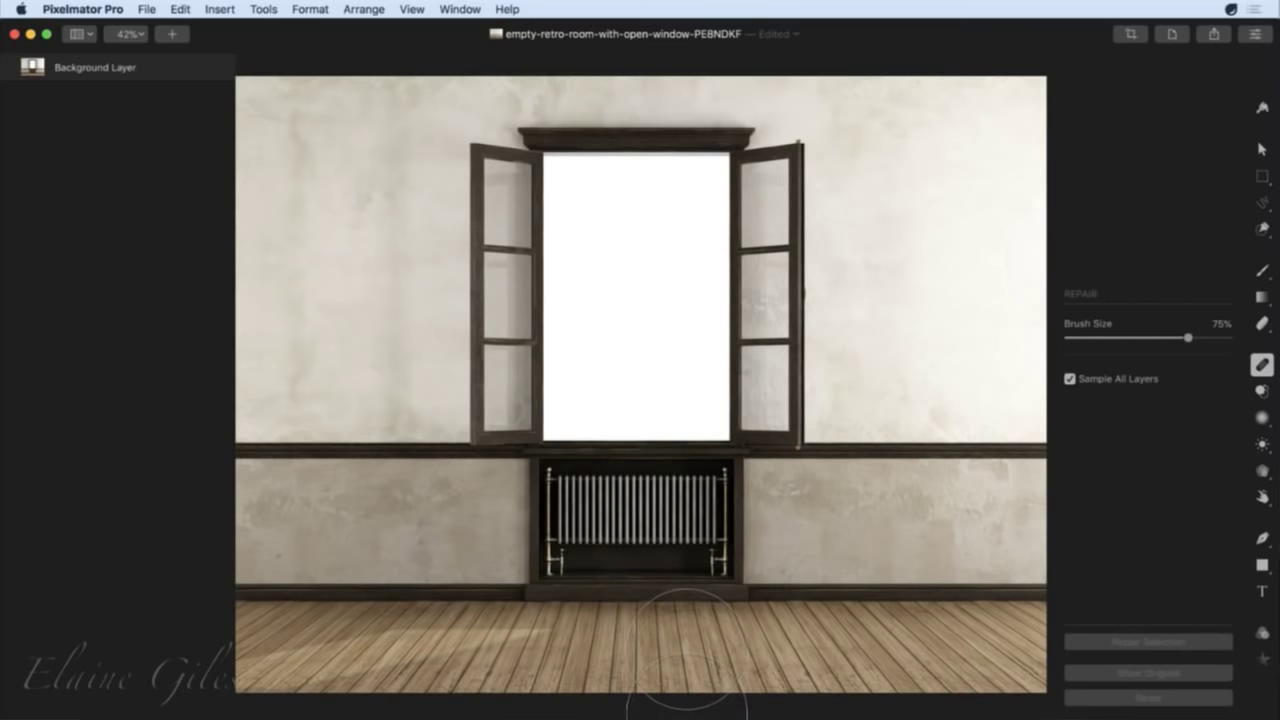
Add an empty layer and draw a rectangular selection around the window and radiator, ending where the skirting board meets the floor.
click(172, 34)
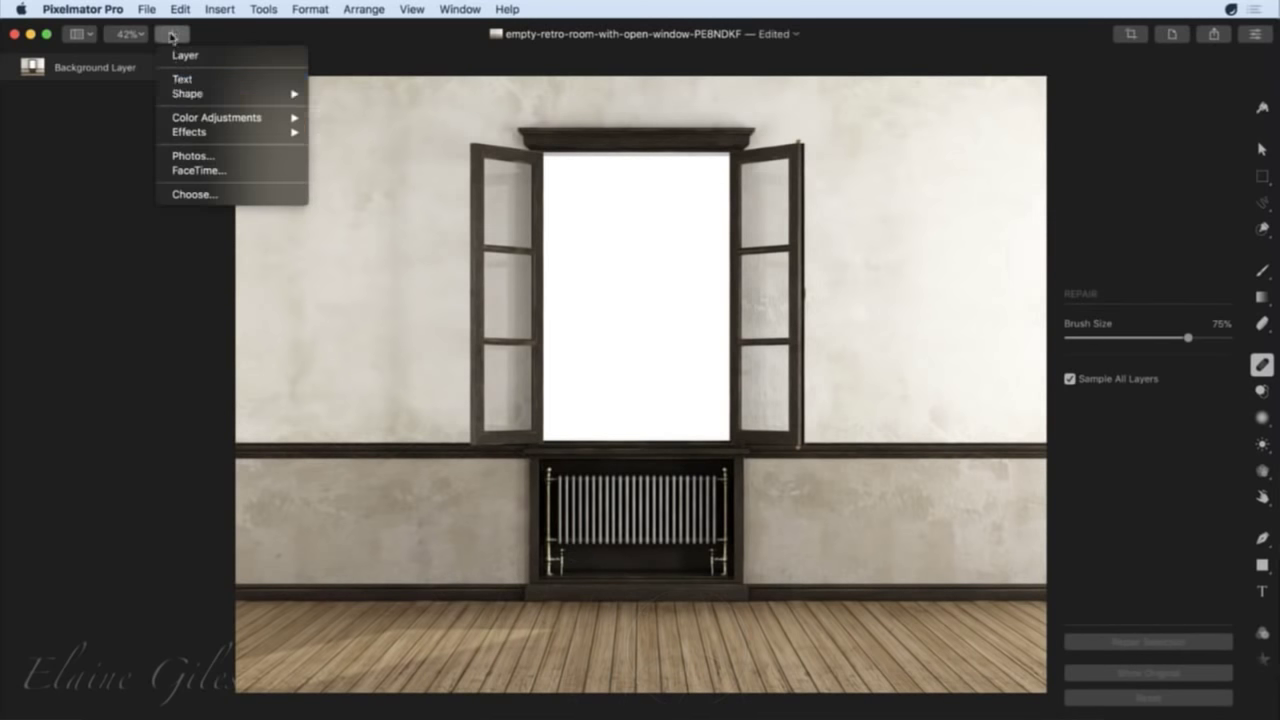
click(188, 57)
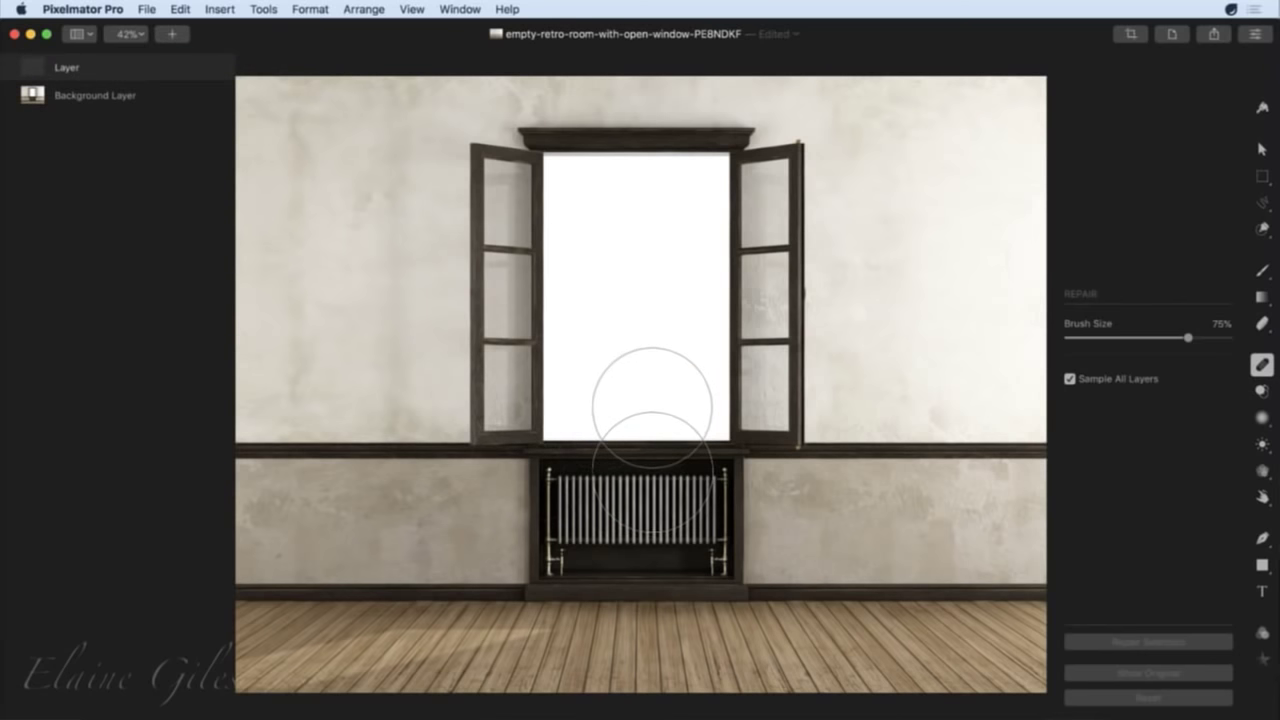
scroll(652, 705, up, 2)
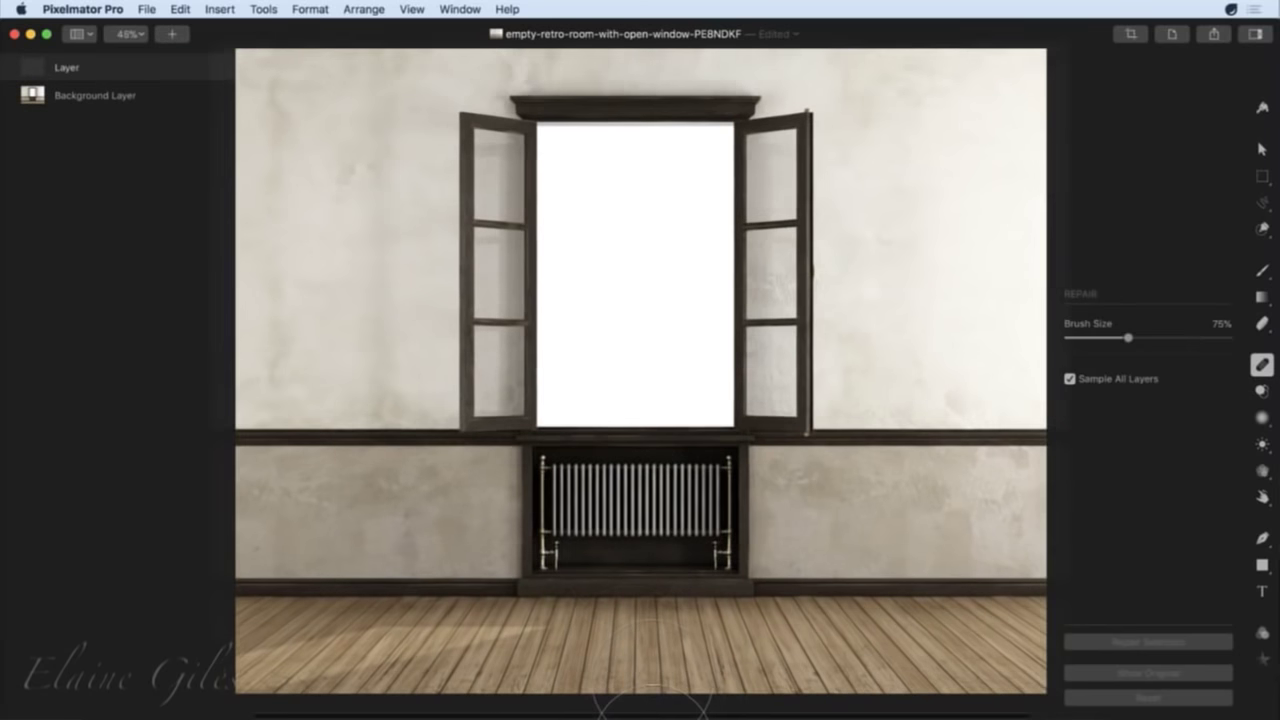
scroll(652, 705, up, 6)
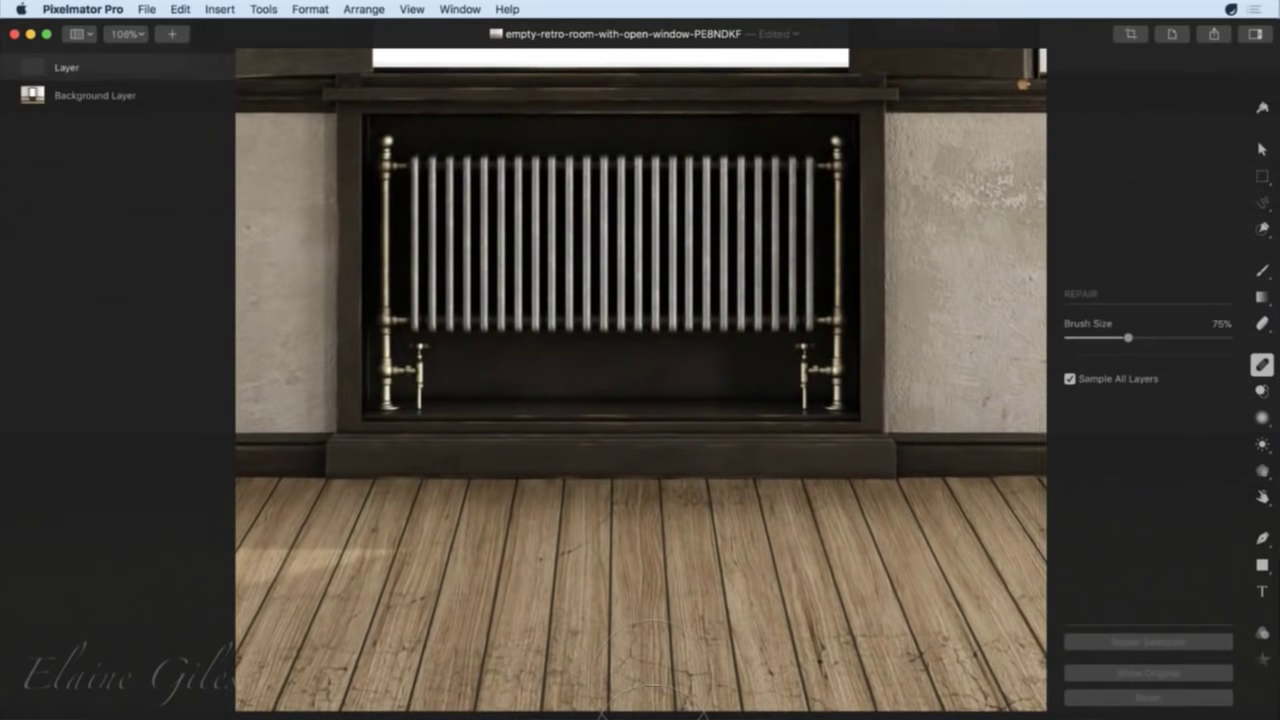
key(bracketright)
key(bracketright)
key(bracketright)
key(super+0)
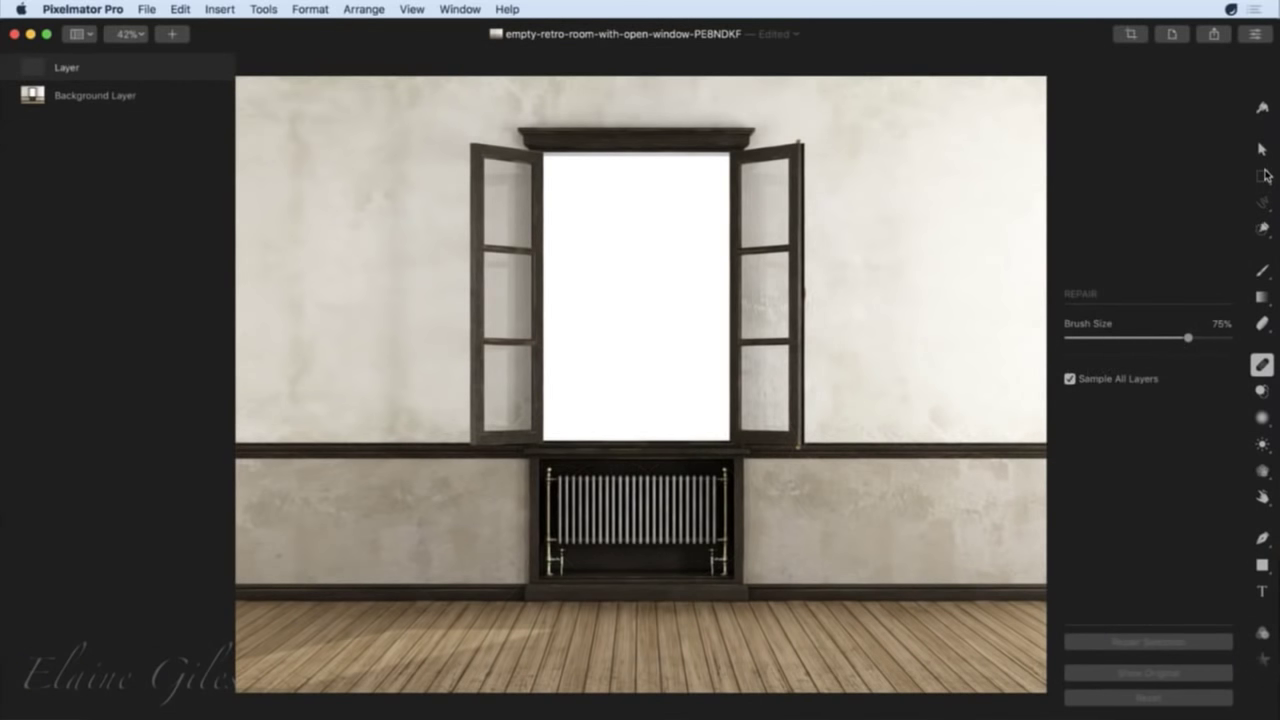
click(1263, 176)
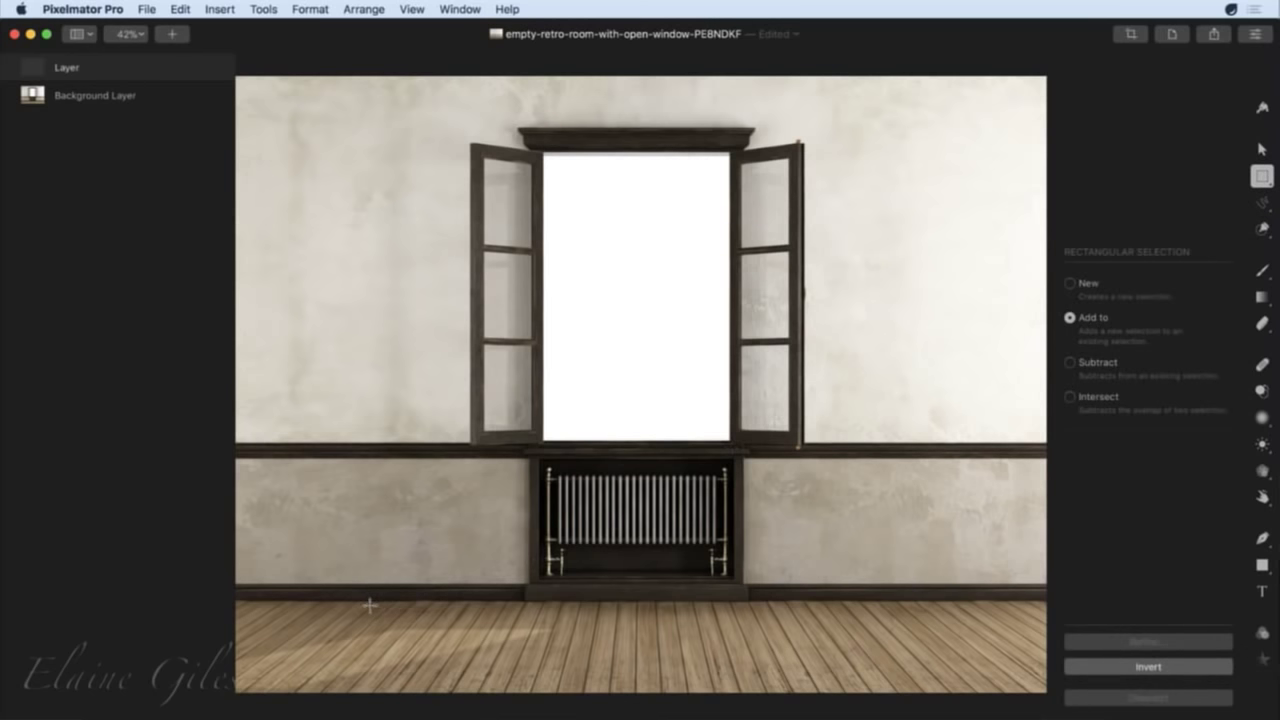
drag(367, 605, 926, 95)
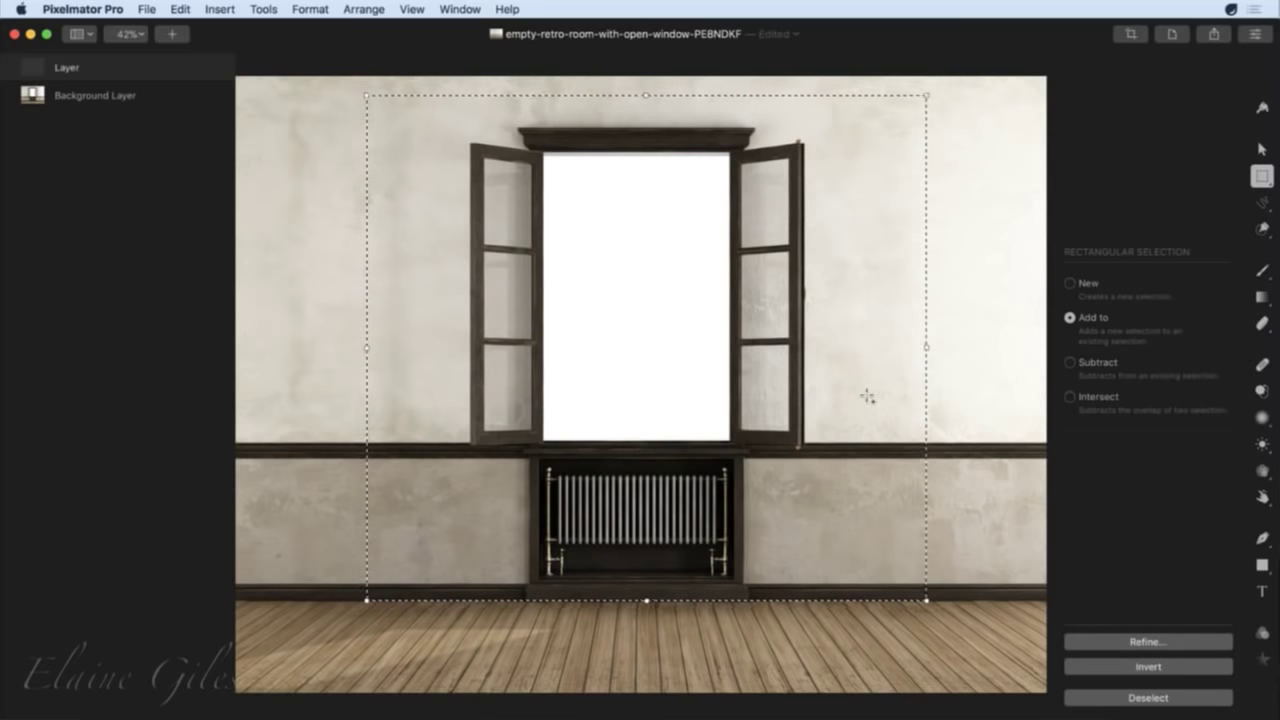
Repair away the window, its shutters and the radiator within the selection on the new layer, and deselect.
click(1260, 366)
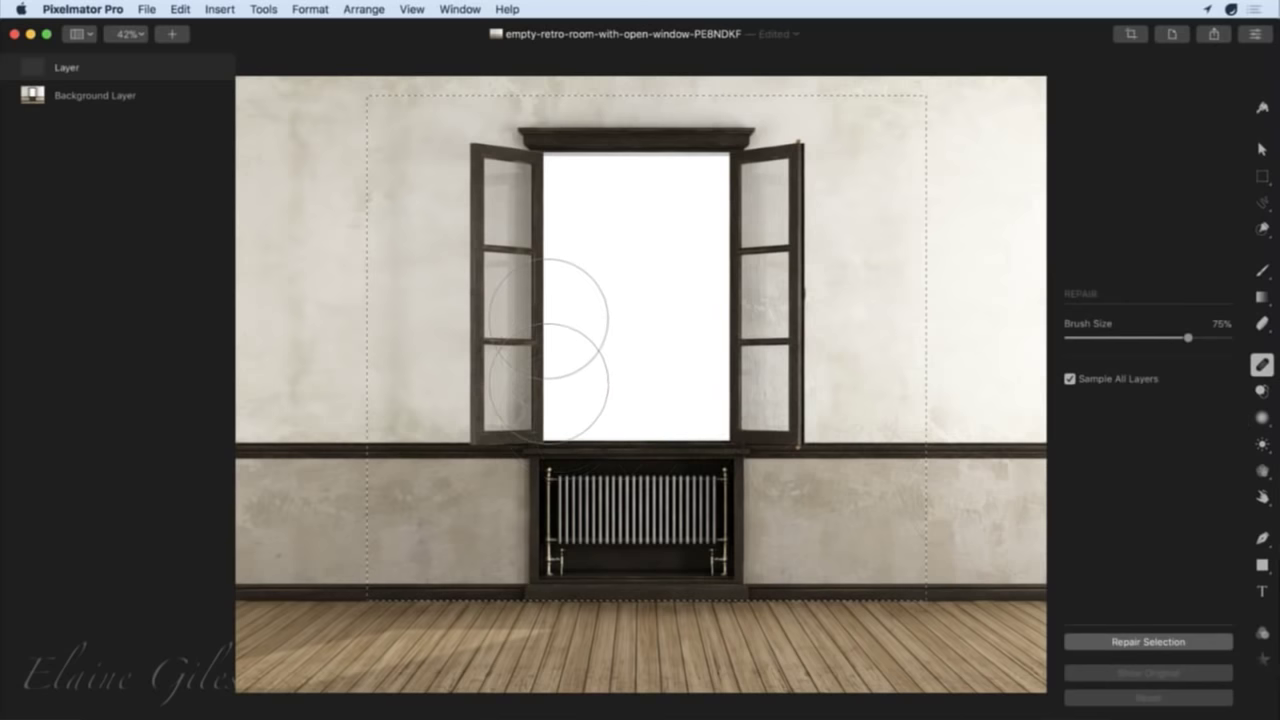
click(518, 172)
drag(518, 172, 518, 425)
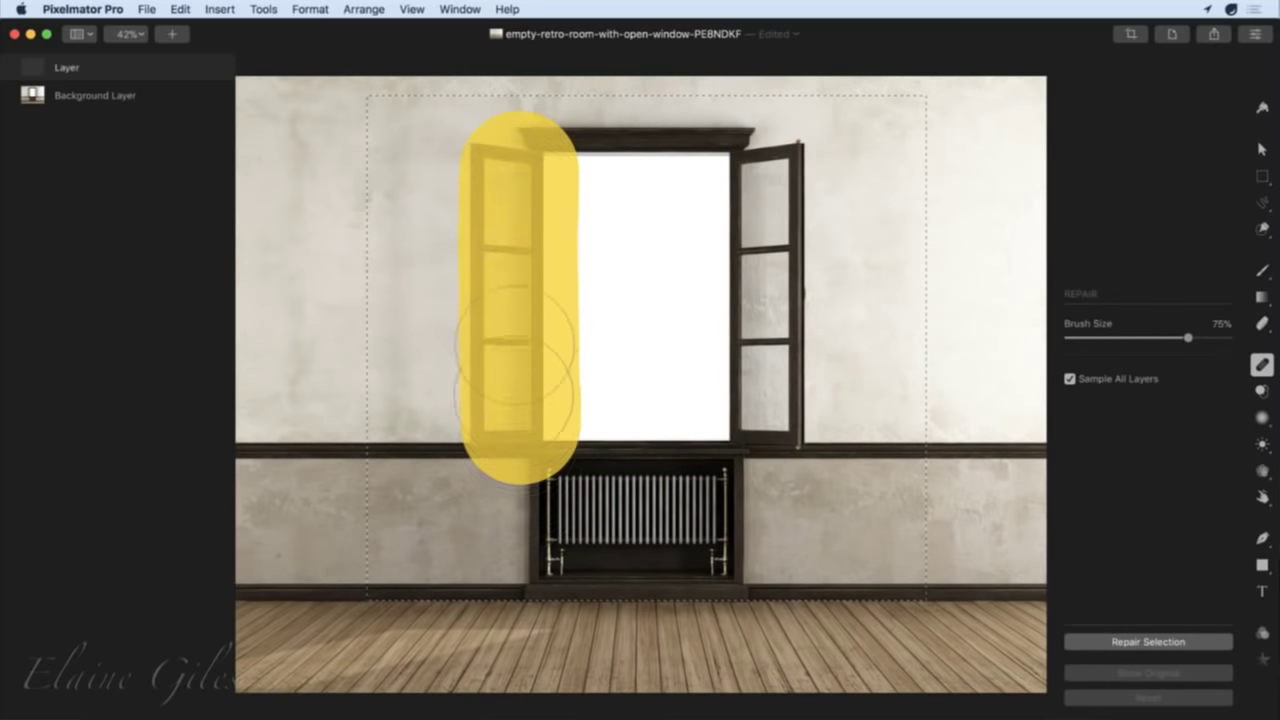
mouse_move(513, 178)
mouse_down()
mouse_move(520, 150)
mouse_move(715, 172)
mouse_move(745, 240)
mouse_move(766, 440)
mouse_move(543, 480)
mouse_move(555, 565)
mouse_move(702, 573)
mouse_move(730, 525)
mouse_move(680, 505)
mouse_move(630, 510)
mouse_up()
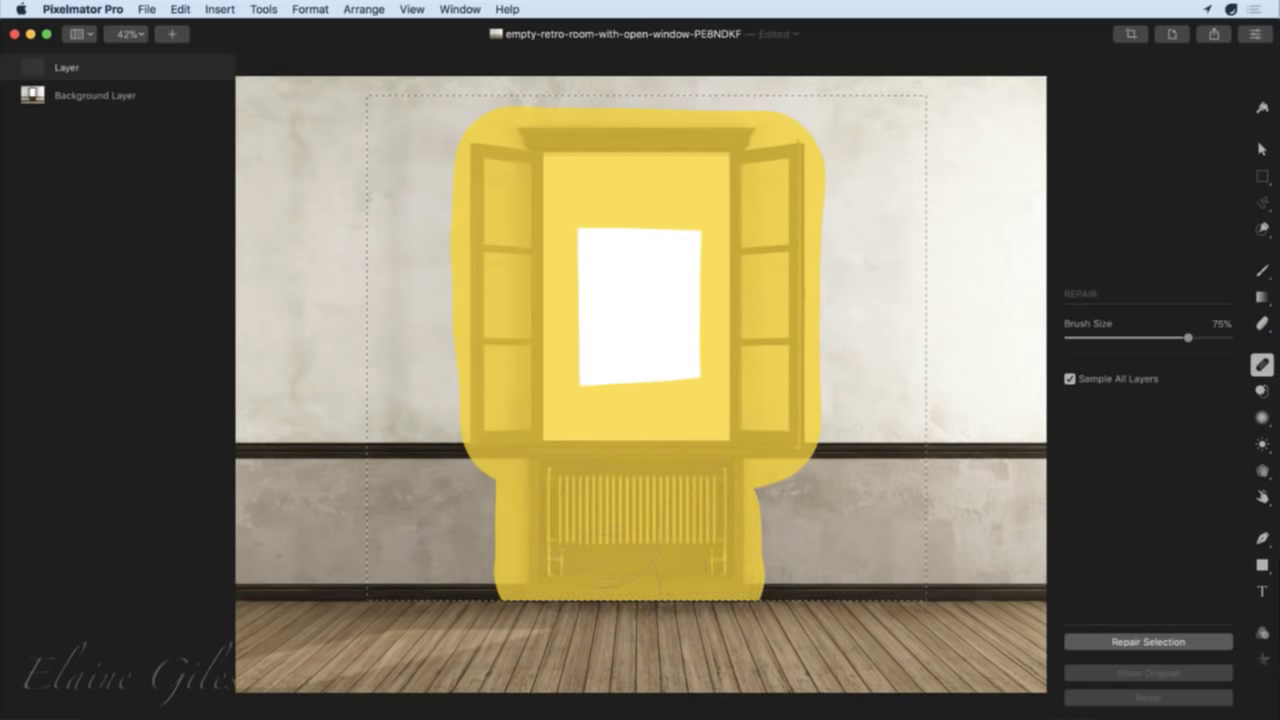
drag(700, 530, 672, 455)
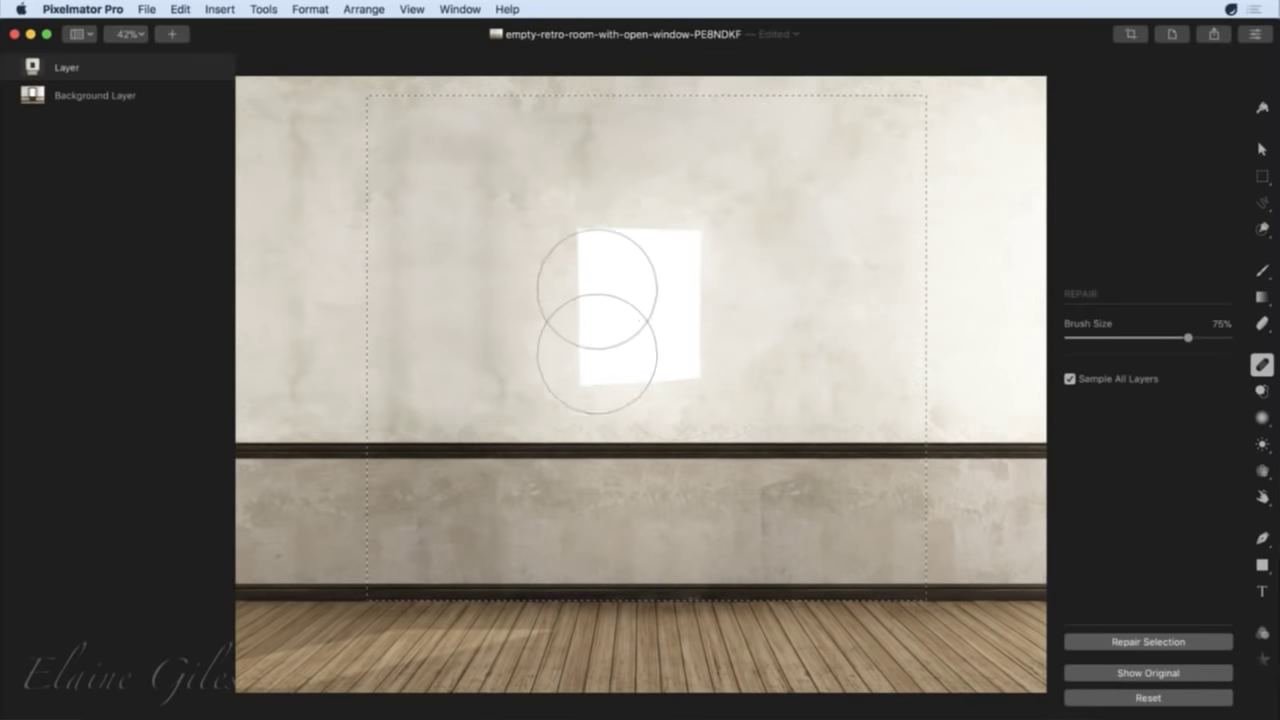
mouse_move(591, 290)
mouse_down()
mouse_move(630, 358)
mouse_move(658, 347)
mouse_move(667, 256)
mouse_up()
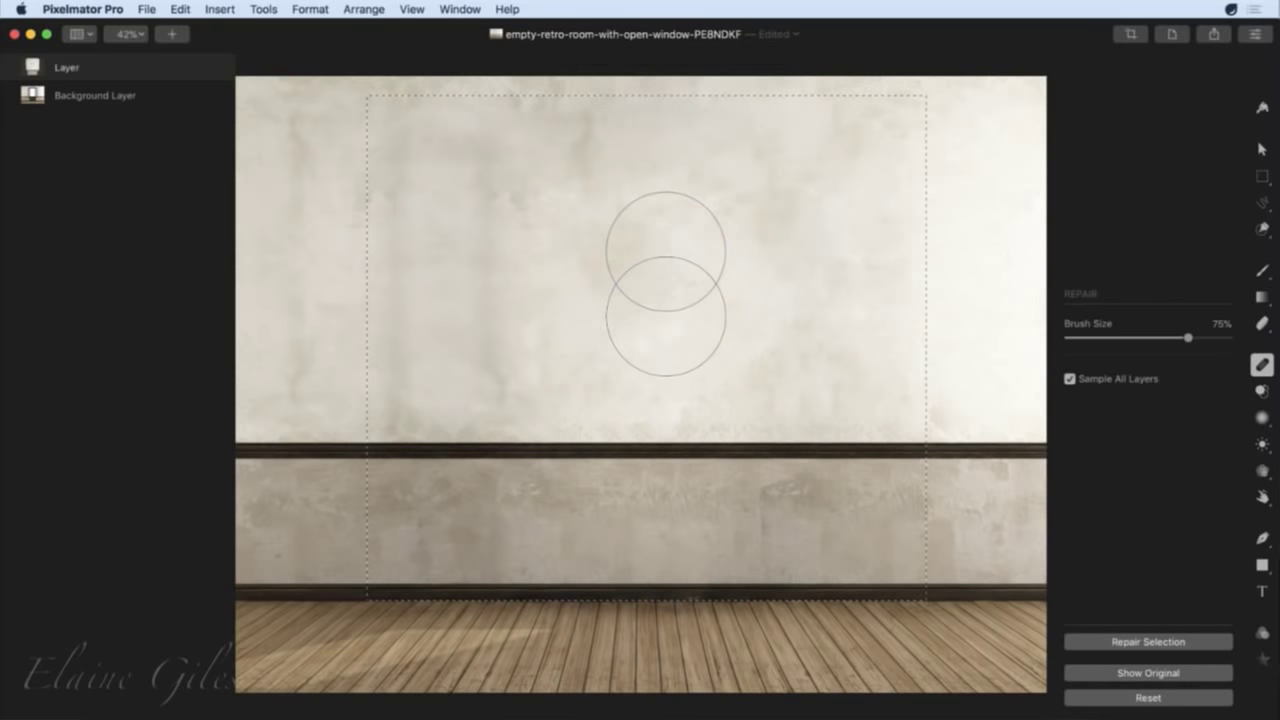
key(super+d)
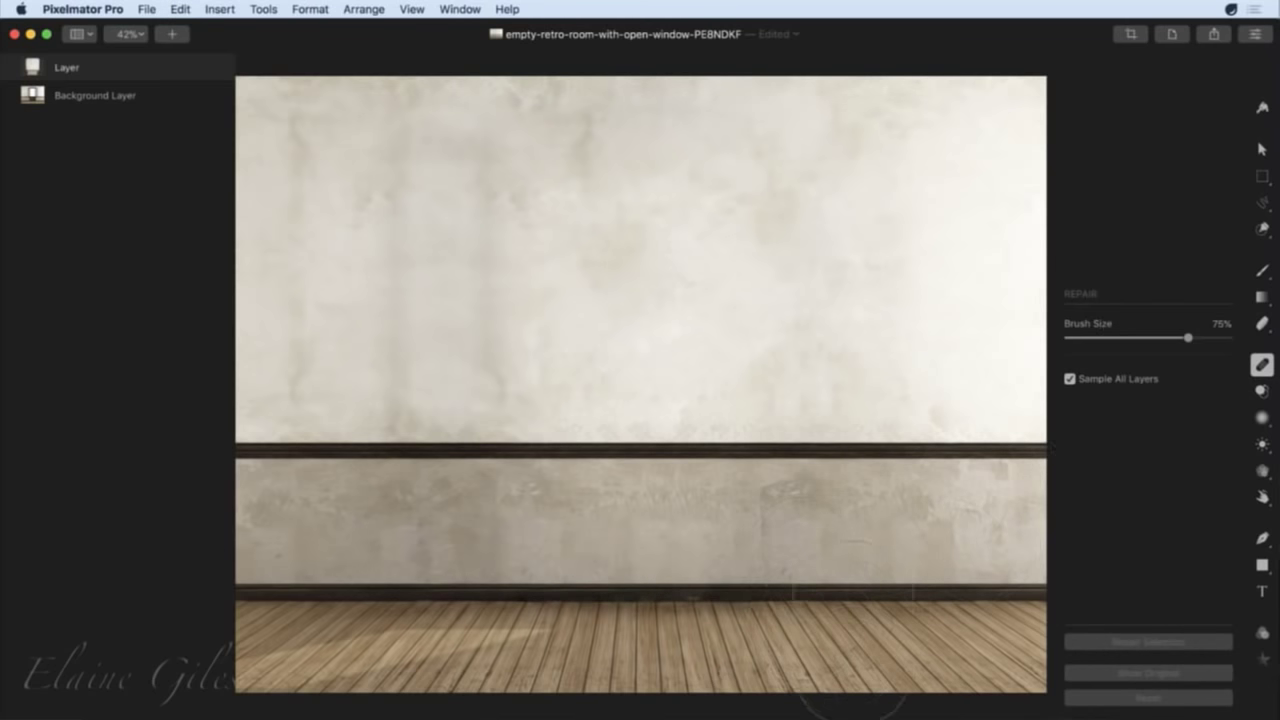
Repair the stray patch of floorboard texture on the dark skirting board.
scroll(600, 690, up, 3)
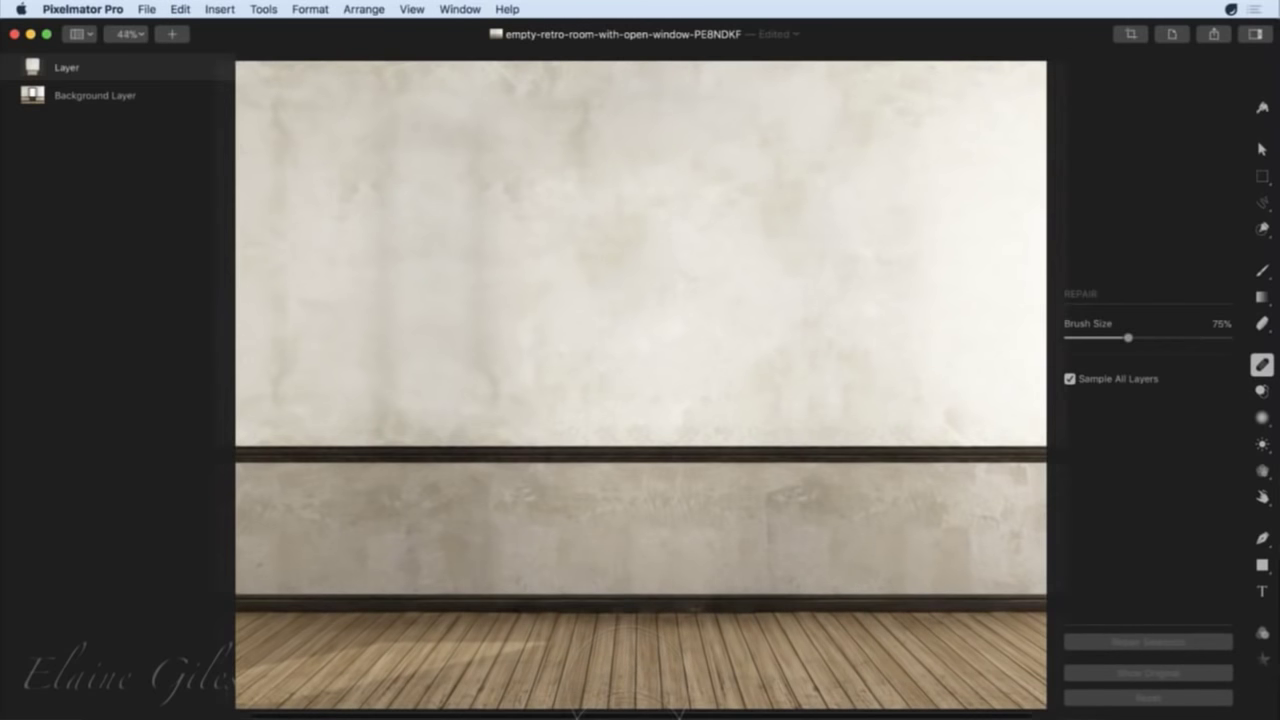
scroll(628, 680, up, 1)
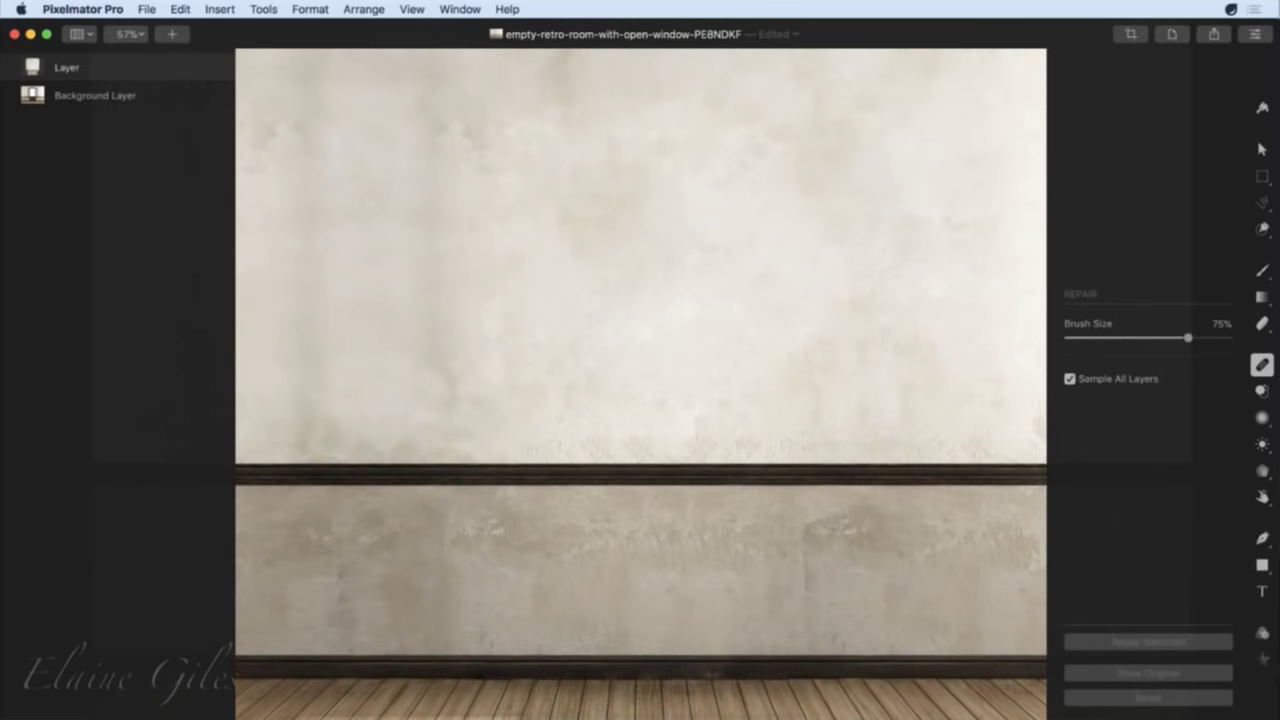
scroll(710, 678, up, 5)
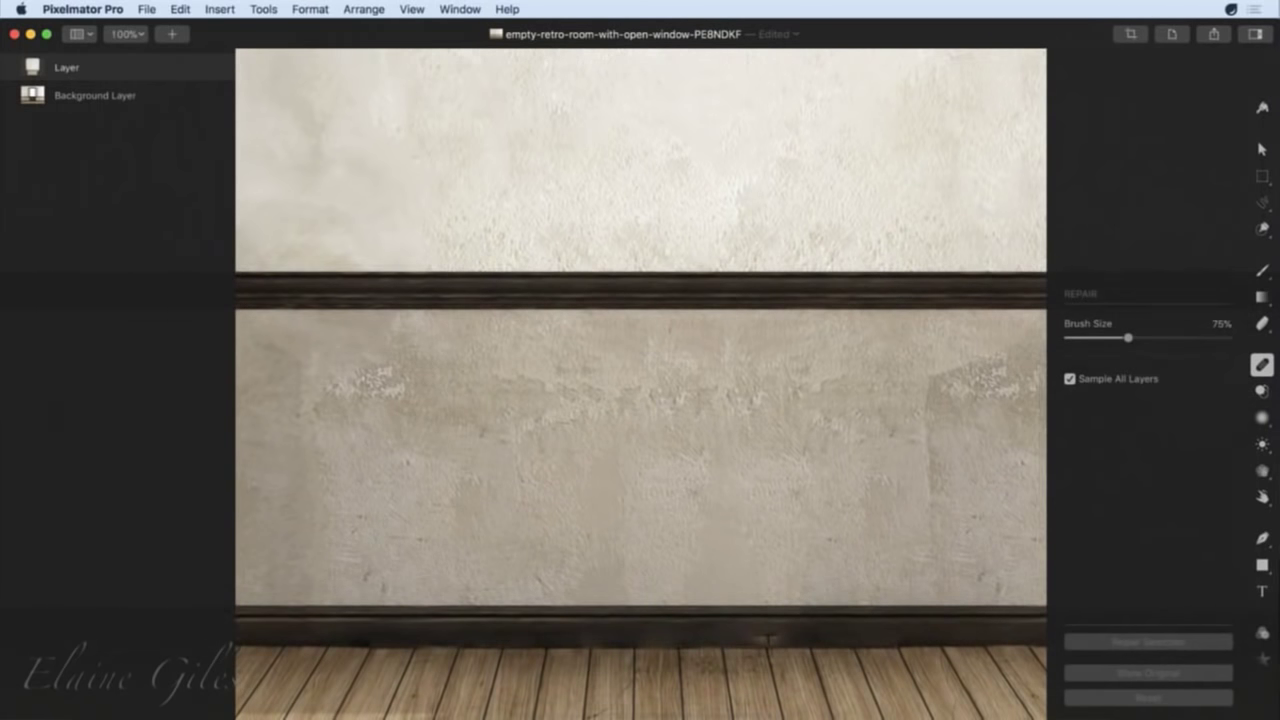
scroll(812, 635, up, 10)
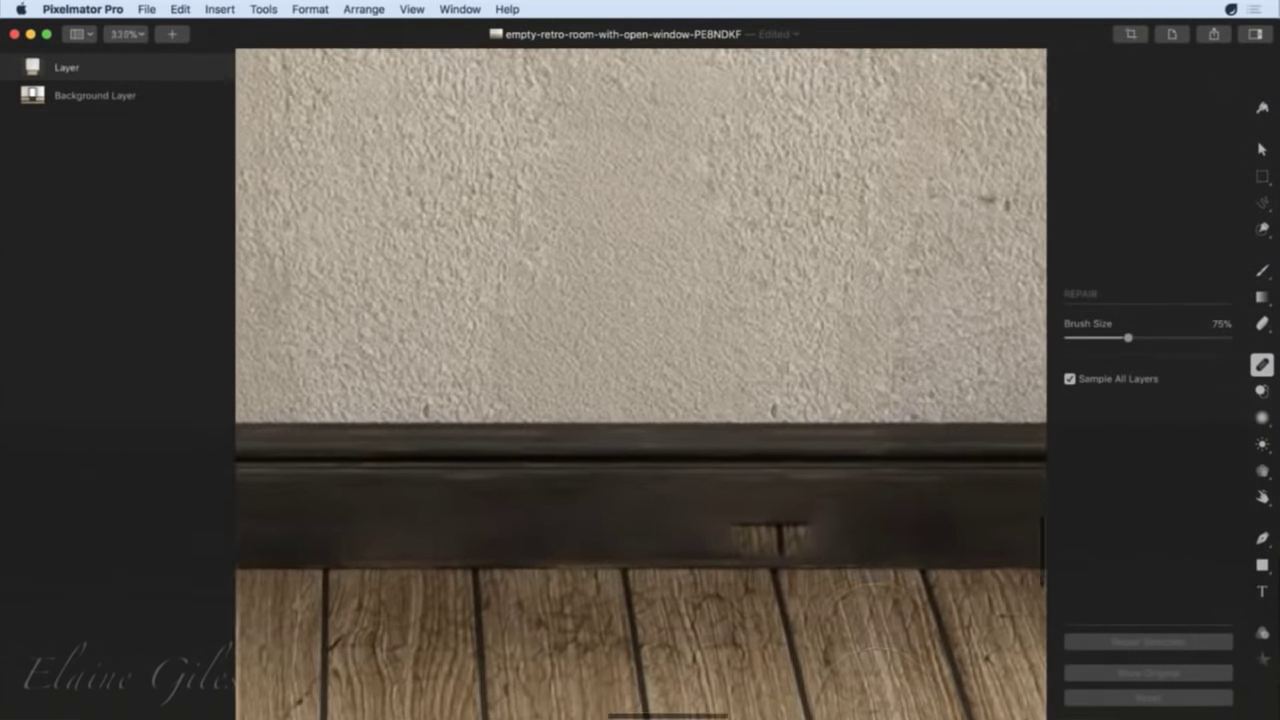
scroll(862, 672, up, 2)
key(bracketright)
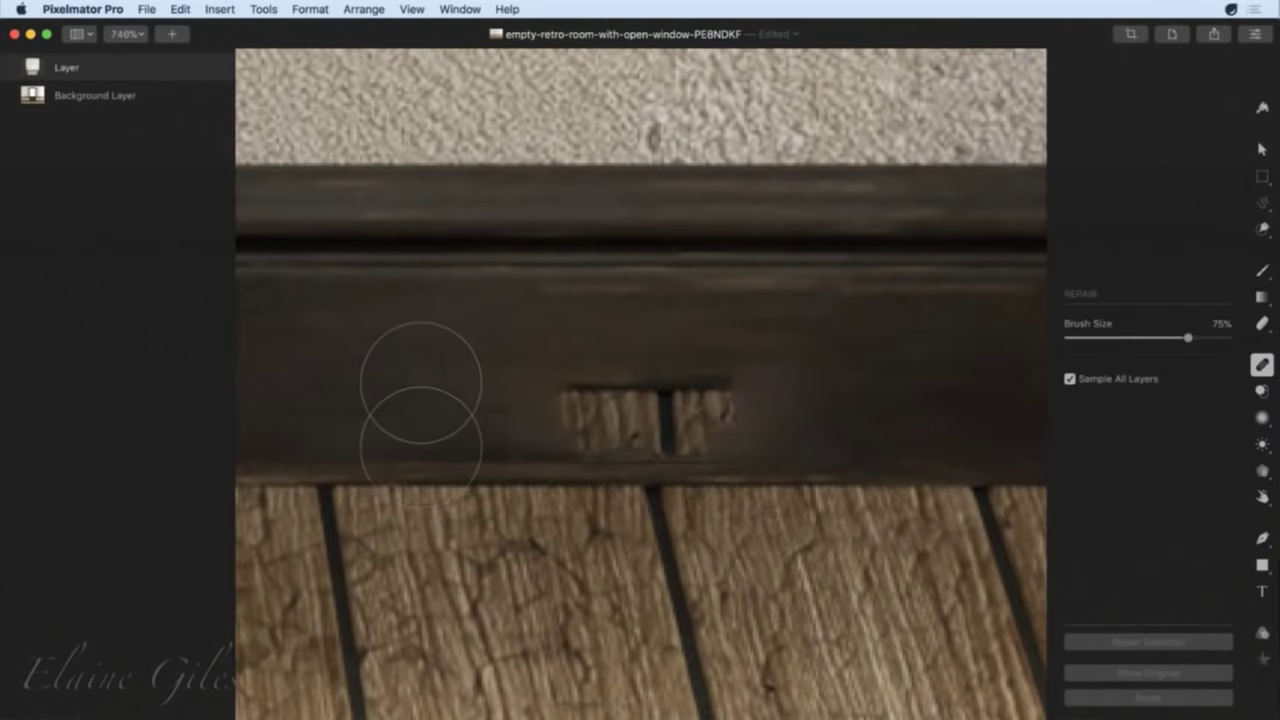
drag(568, 400, 716, 401)
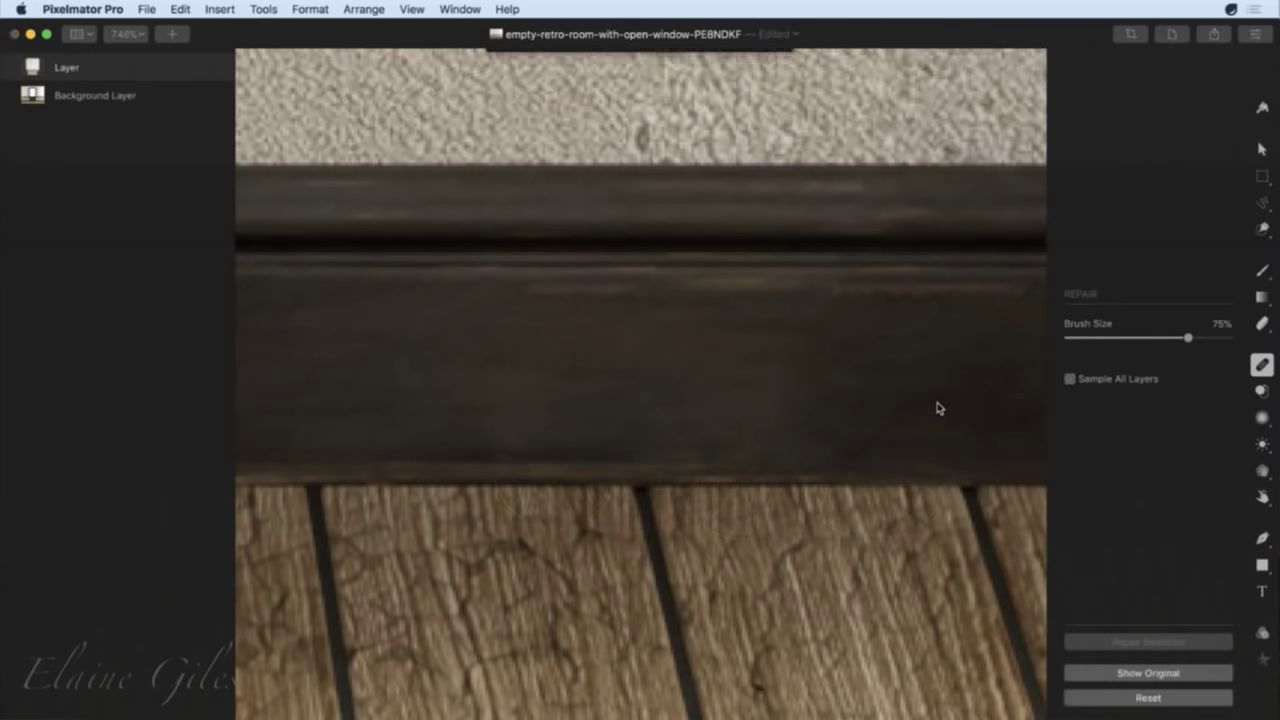
Compare the room with and without the repair layer, and view the repair layer on its own by toggling layer visibility.
key(super+0)
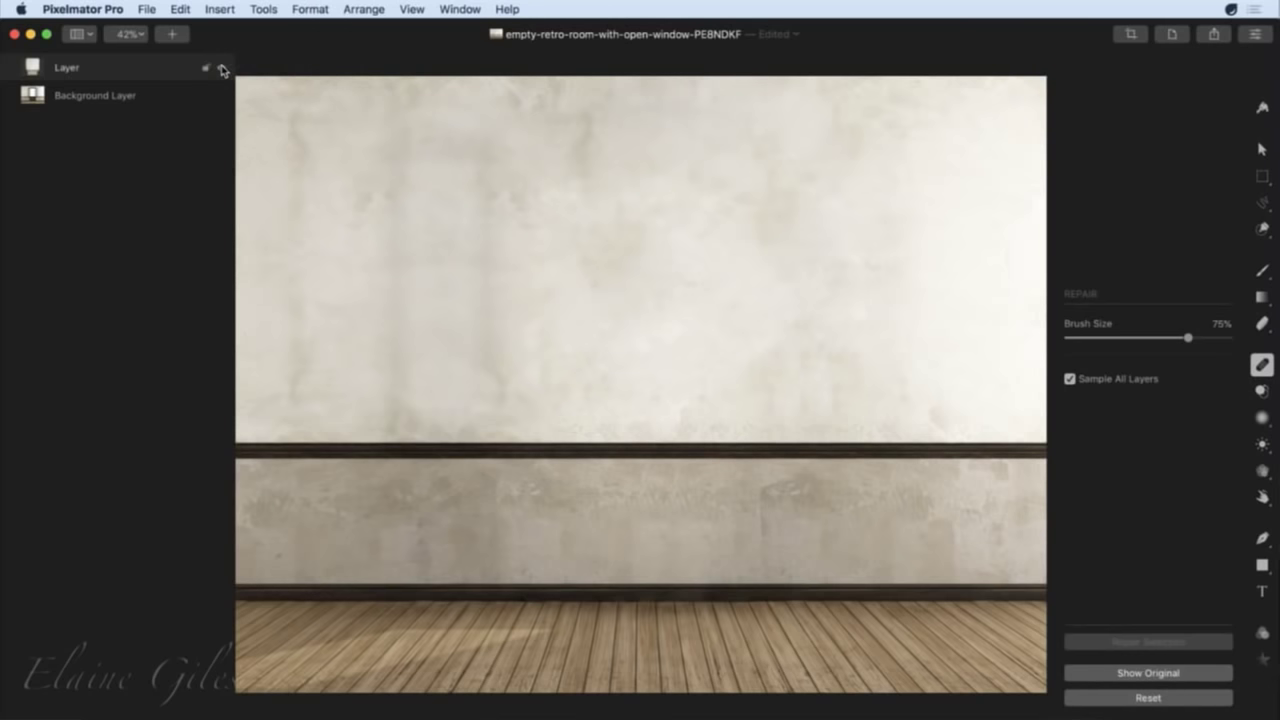
click(222, 69)
click(222, 69)
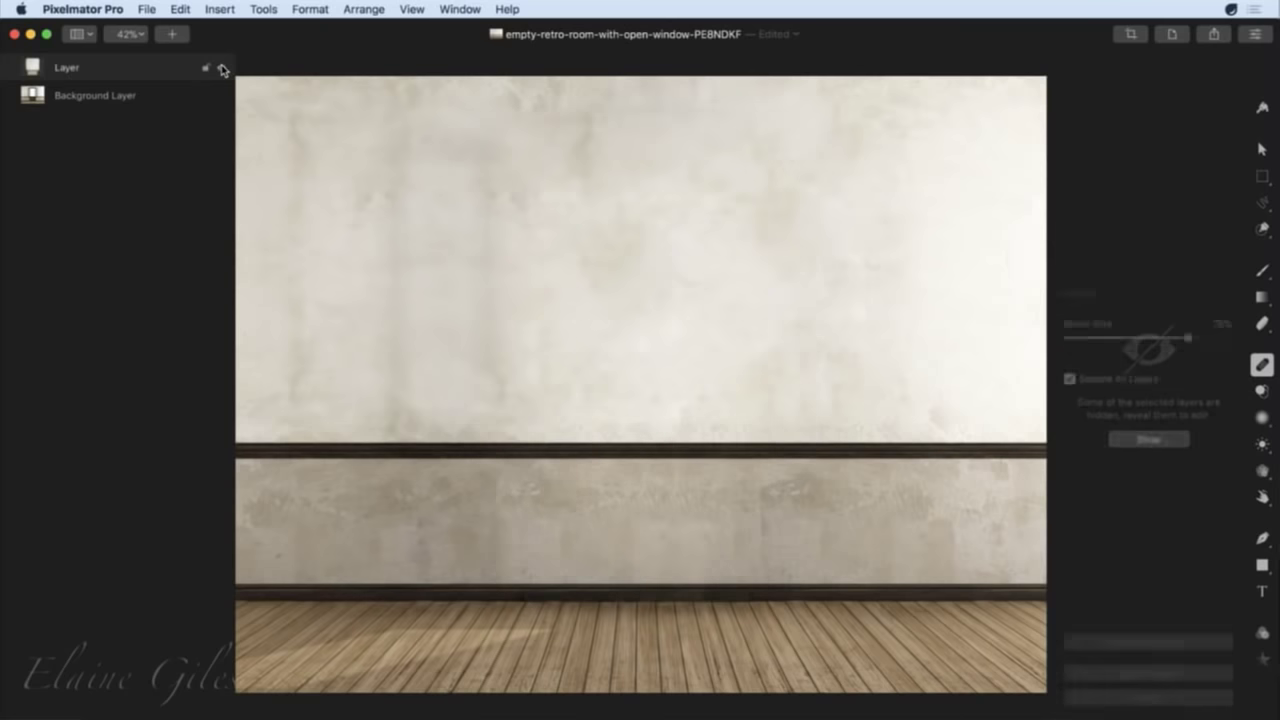
click(222, 97)
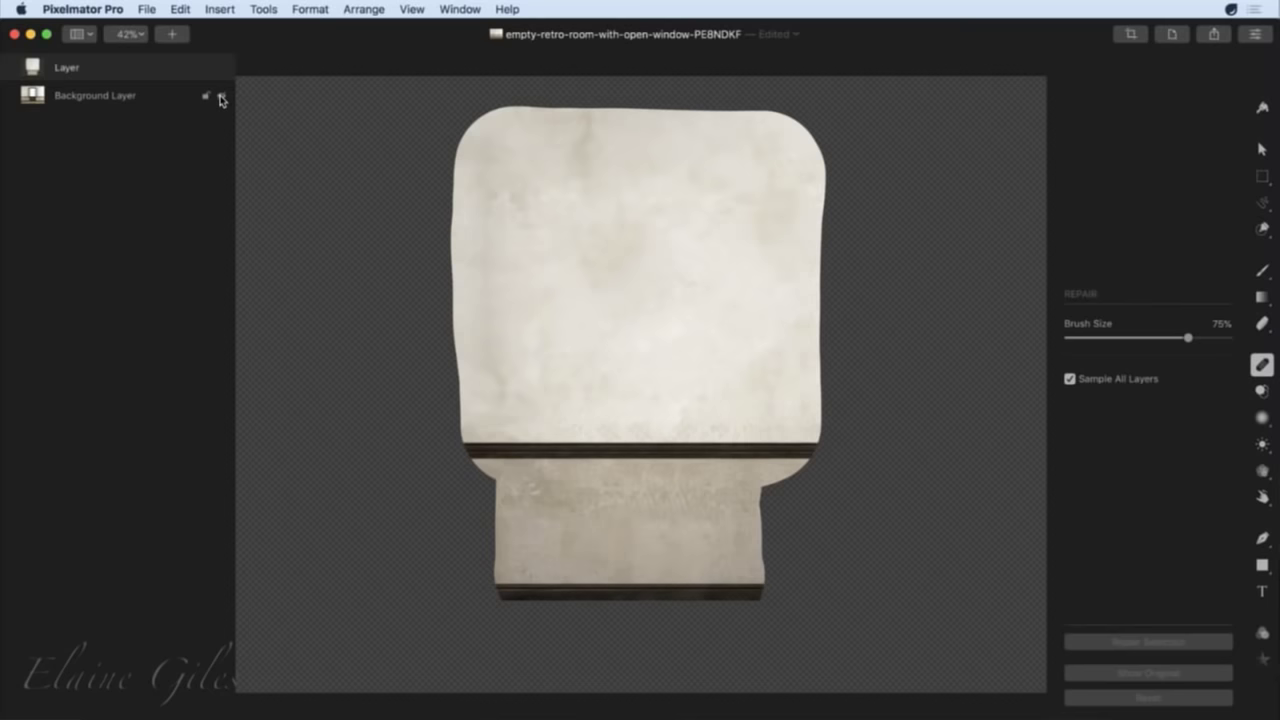
click(222, 97)
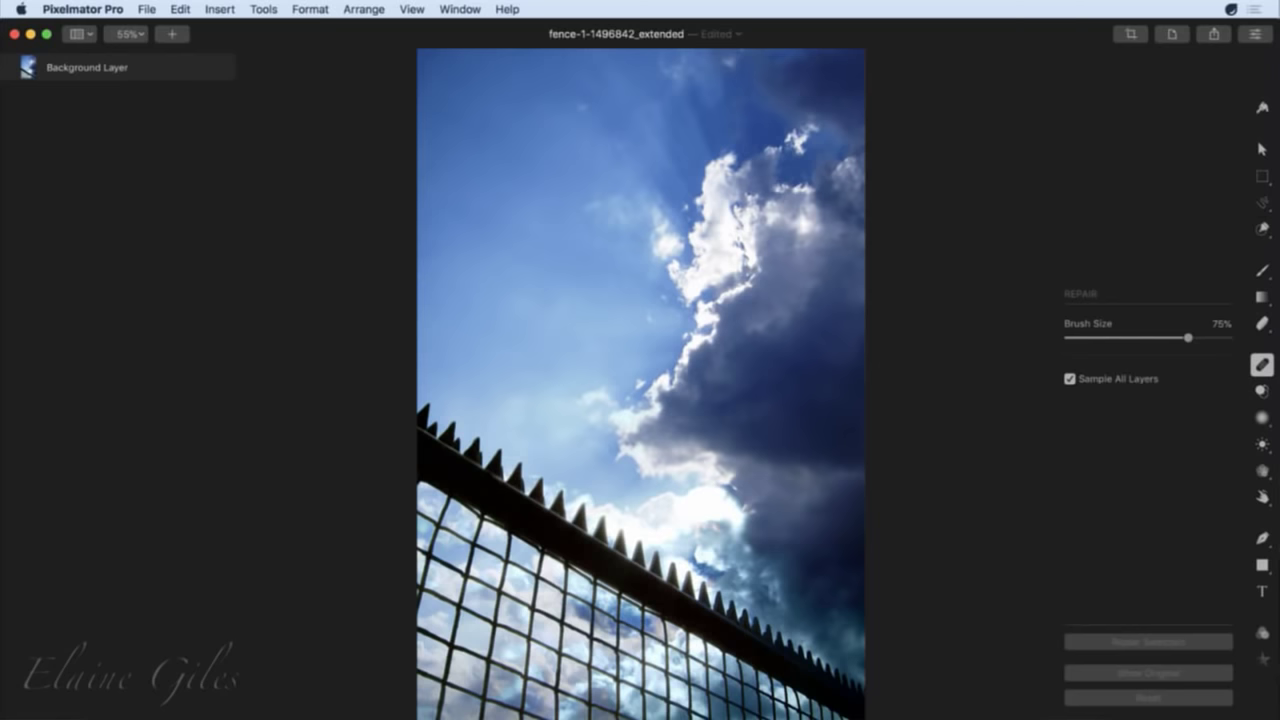
Insert high-jump-1310066.jpg from the 06 - Quick Selection Tool folder as a layer over the fence photo.
click(172, 34)
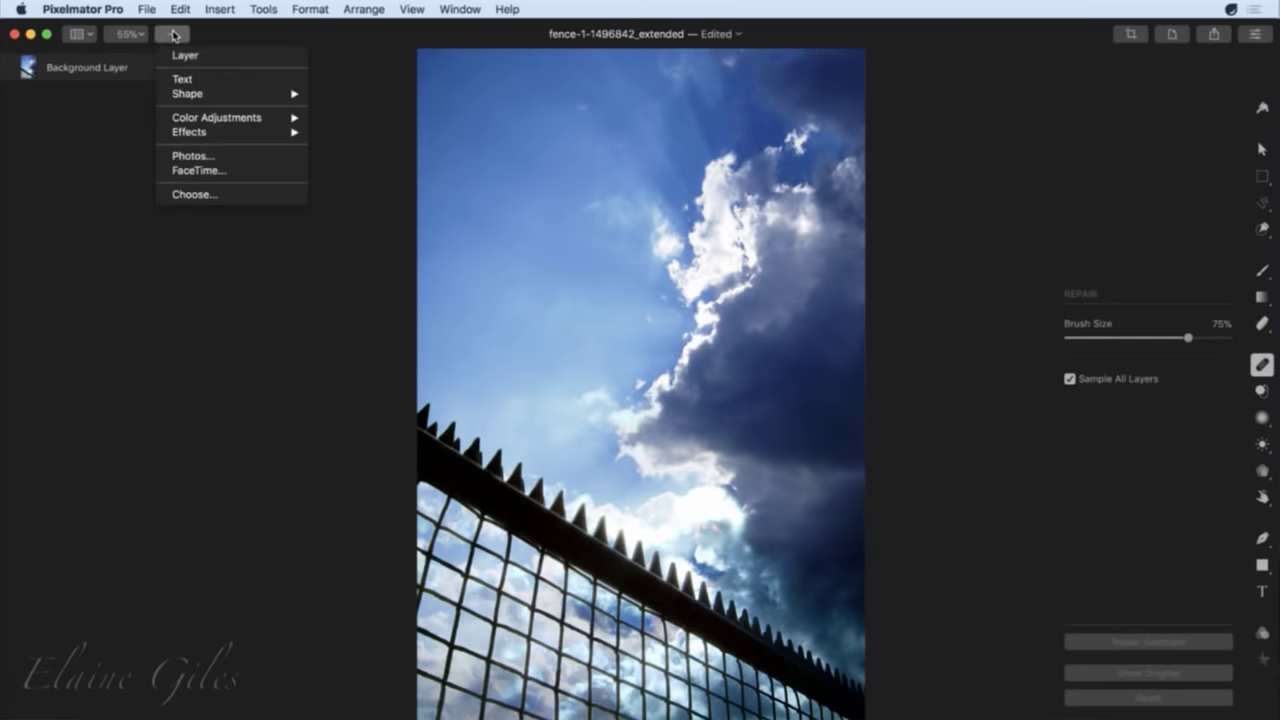
click(196, 194)
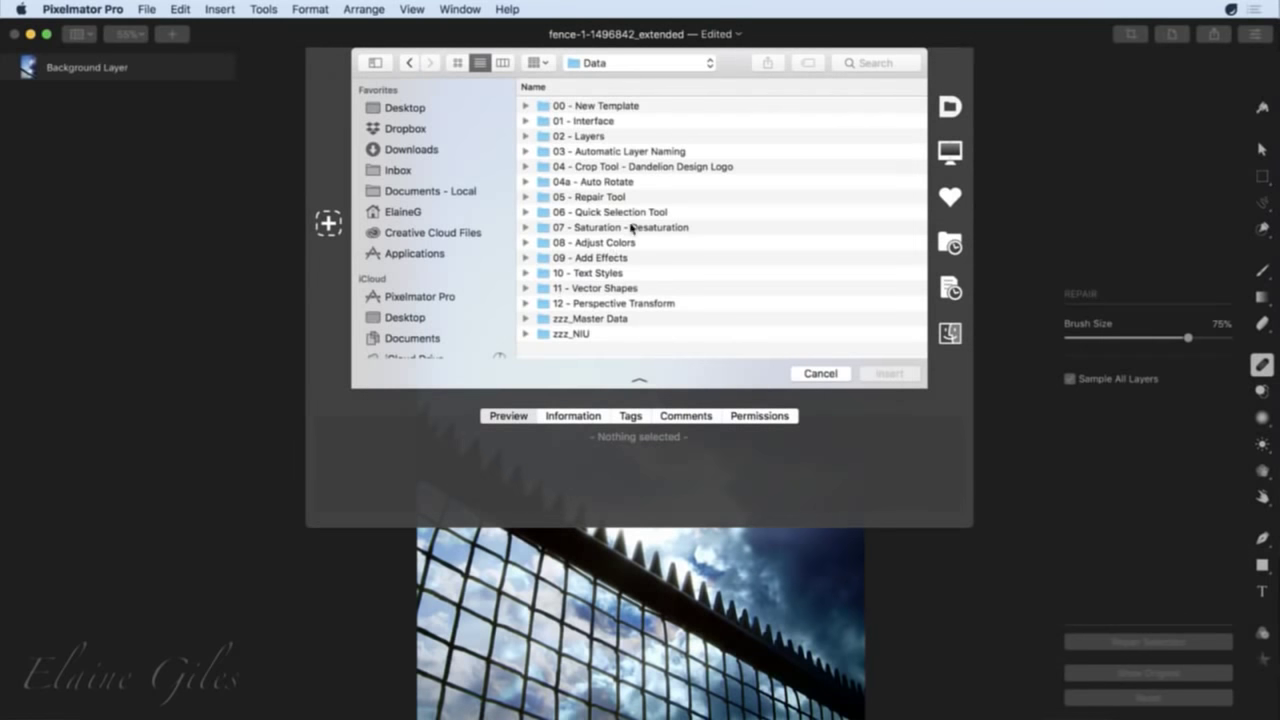
double_click(603, 213)
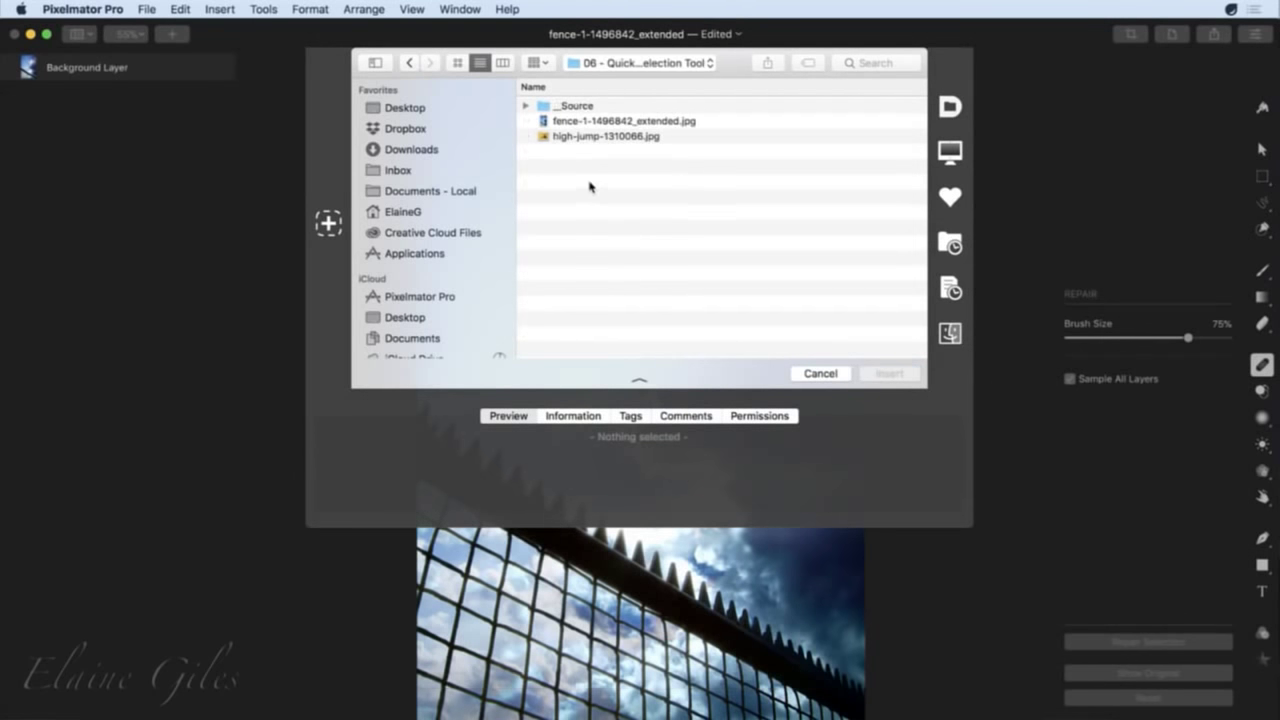
click(595, 137)
click(889, 373)
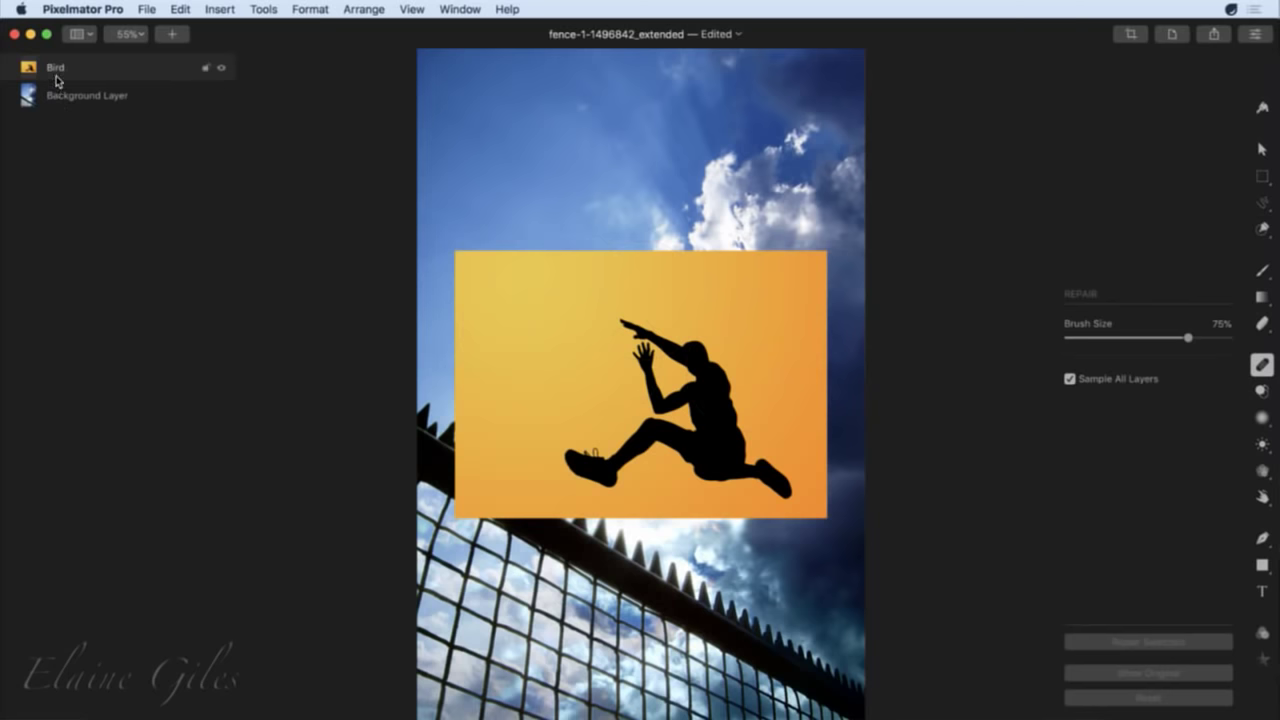
View the suggested names for the inserted silhouette layer without choosing another one.
right_click(102, 72)
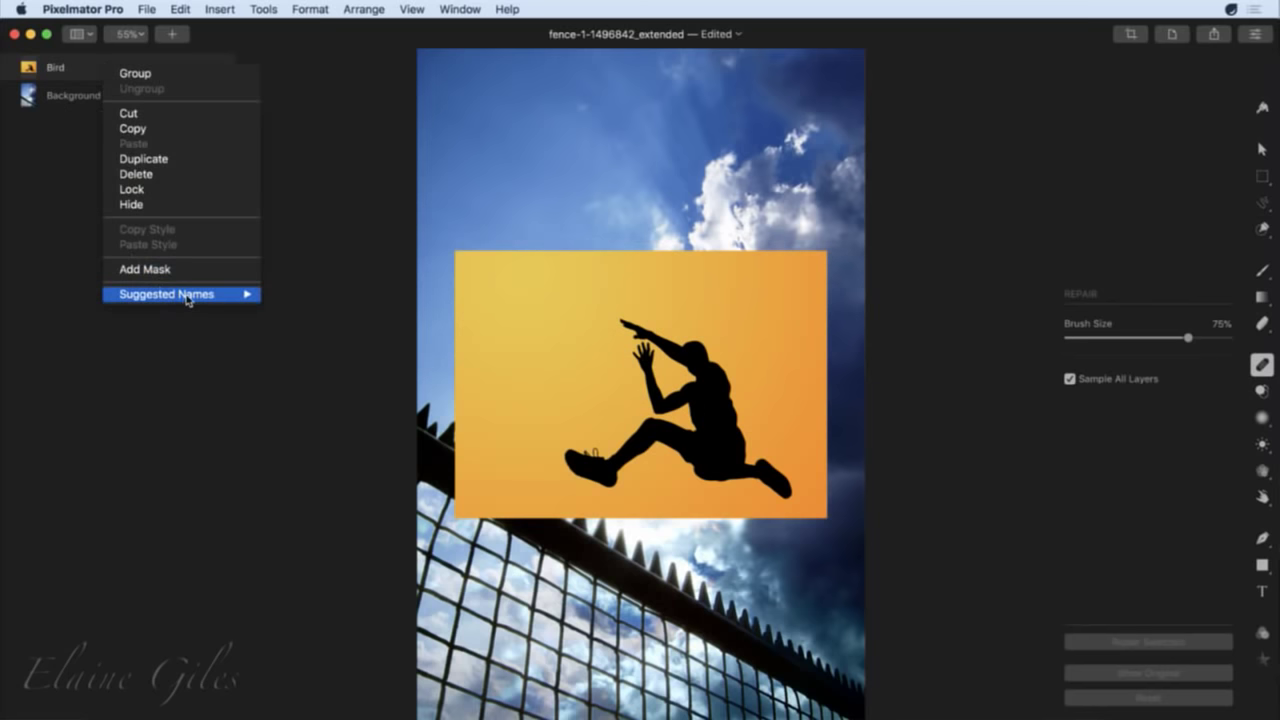
mouse_move(187, 300)
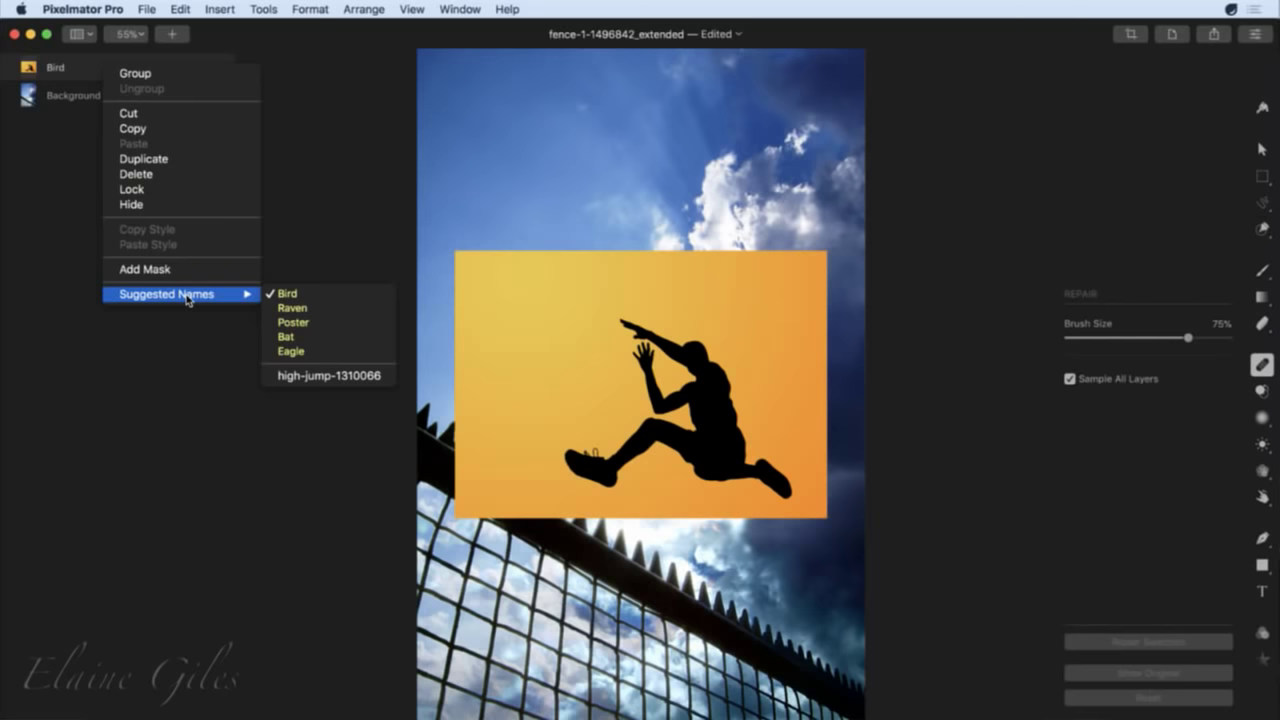
click(150, 390)
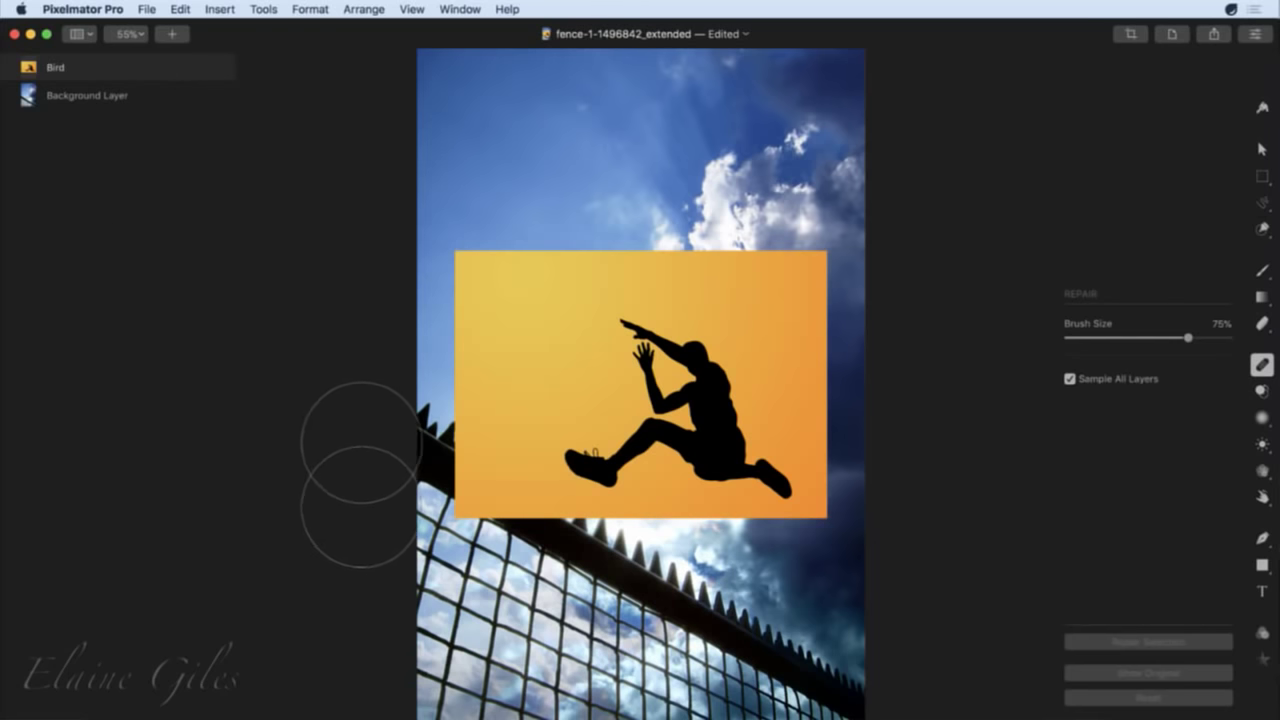
Hide the background layer and narrow the layers list to give the jumper image more room.
click(219, 98)
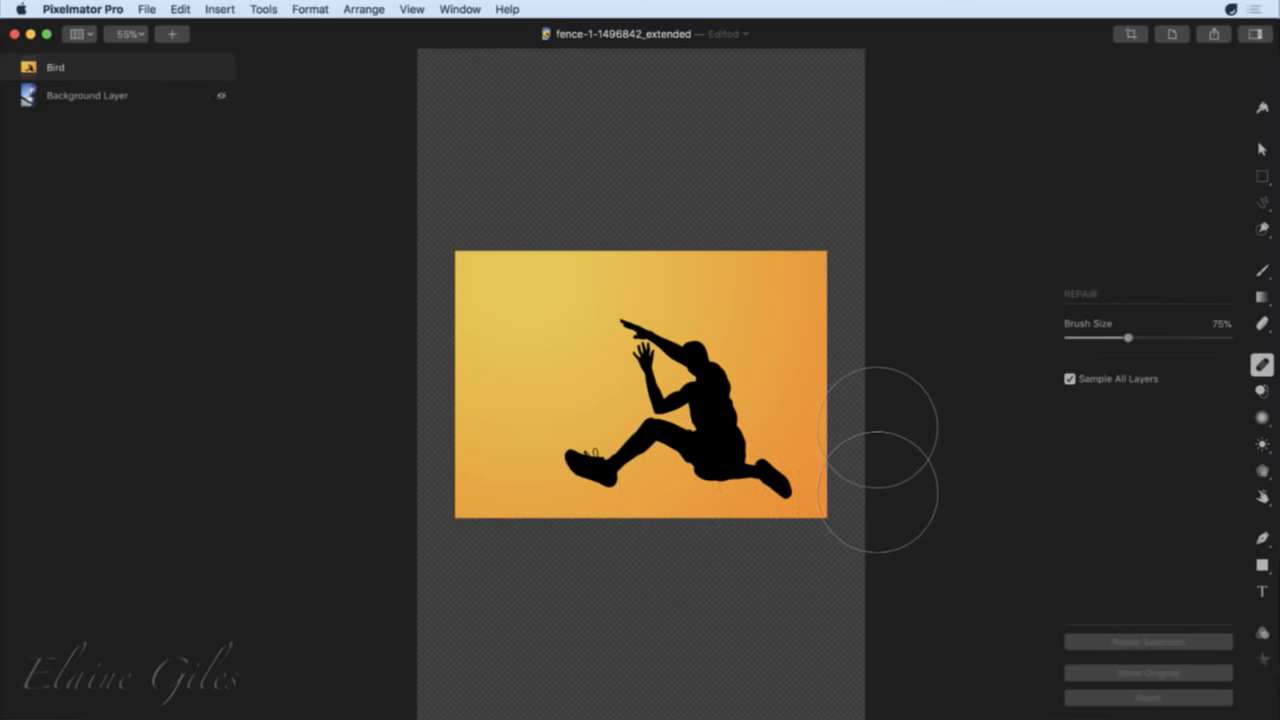
scroll(891, 430, up, 5)
scroll(905, 450, up, 3)
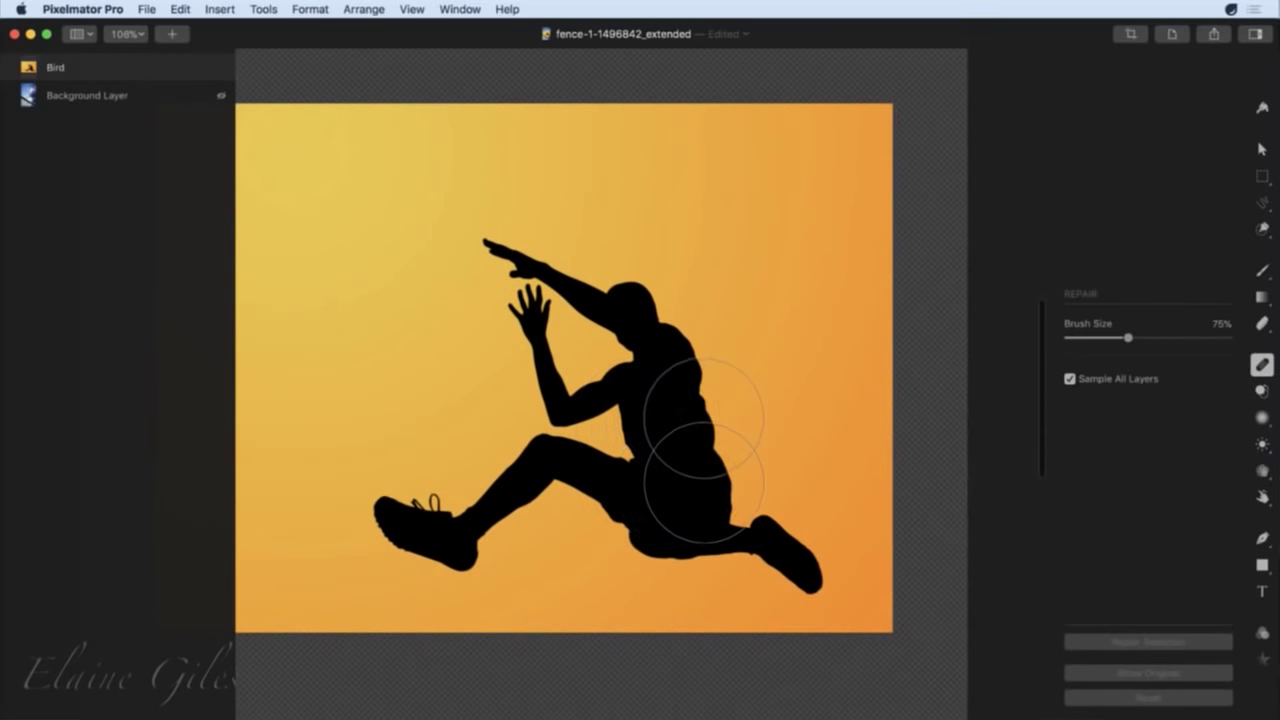
key(])
key(])
key(])
drag(232, 146, 157, 148)
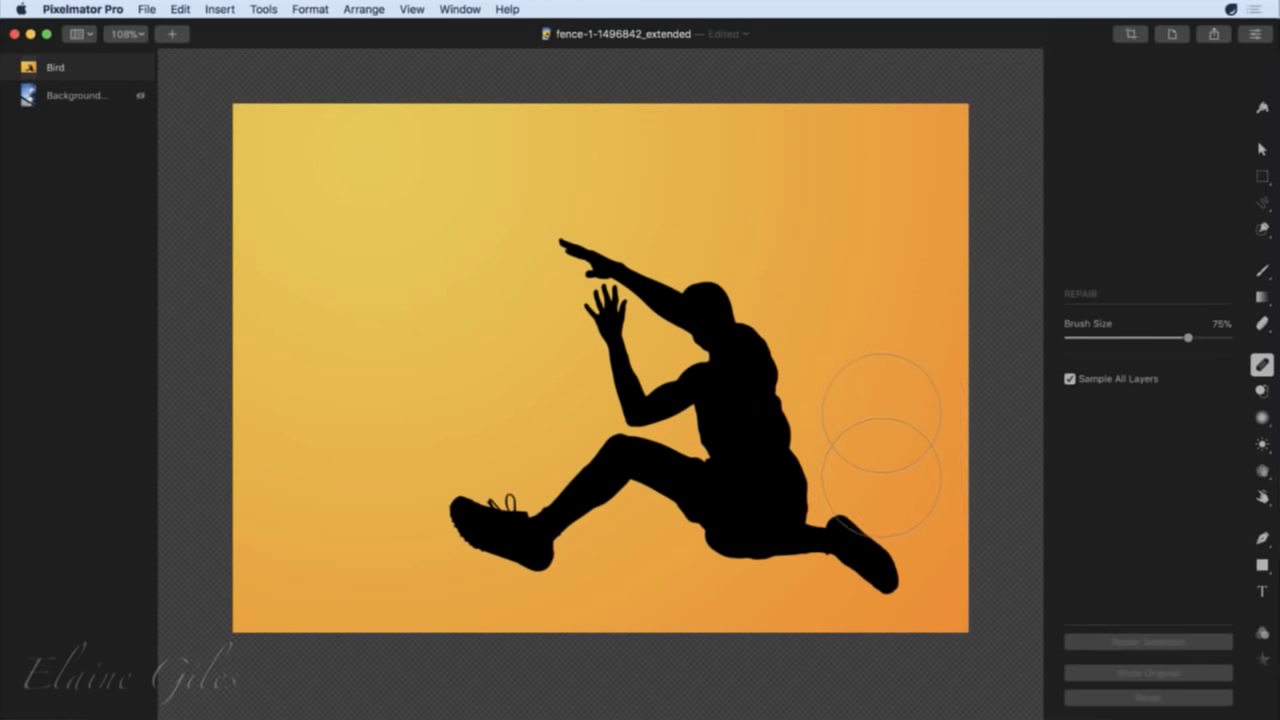
Select the orange background around the jumper's silhouette with the Quick Selection tool.
click(1264, 230)
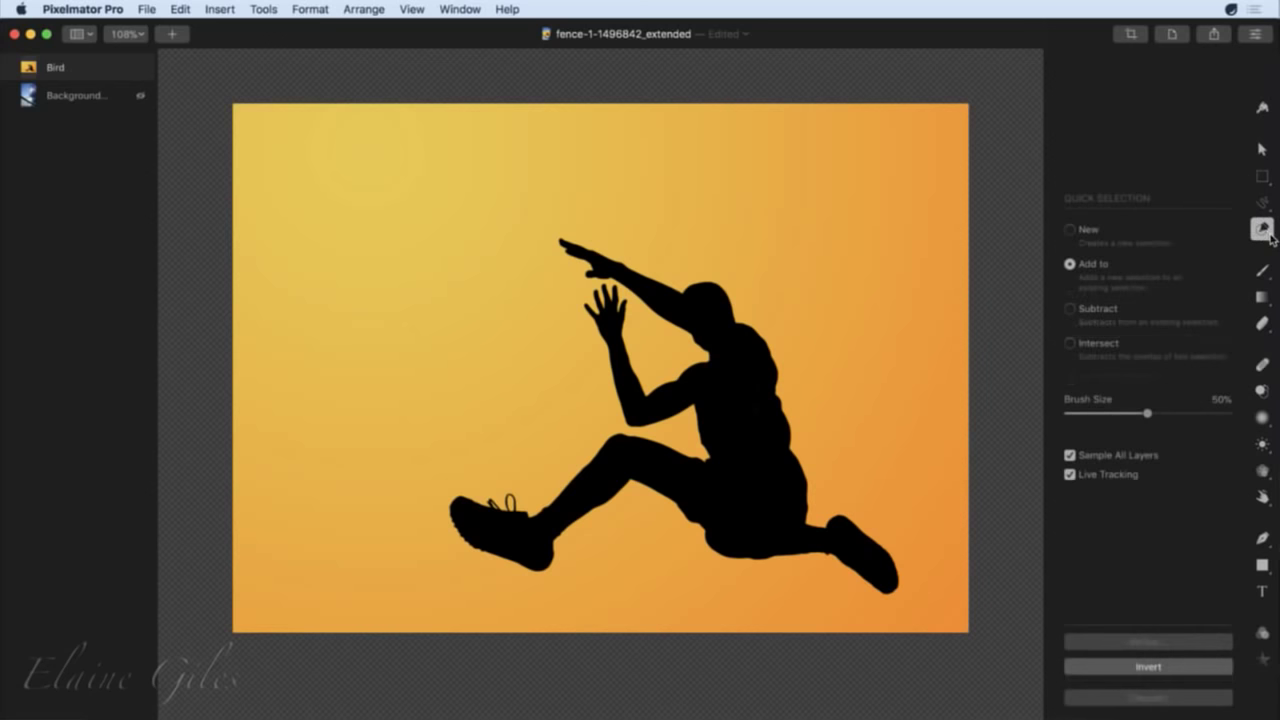
click(1272, 238)
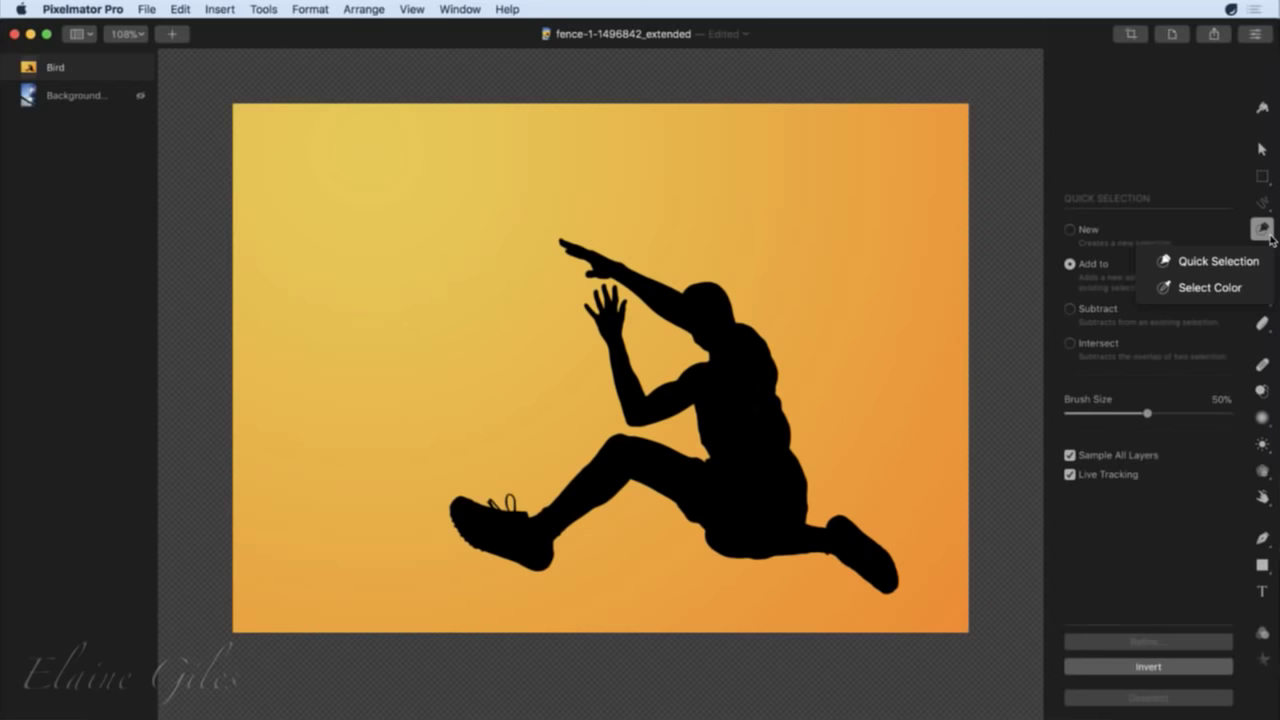
click(1240, 262)
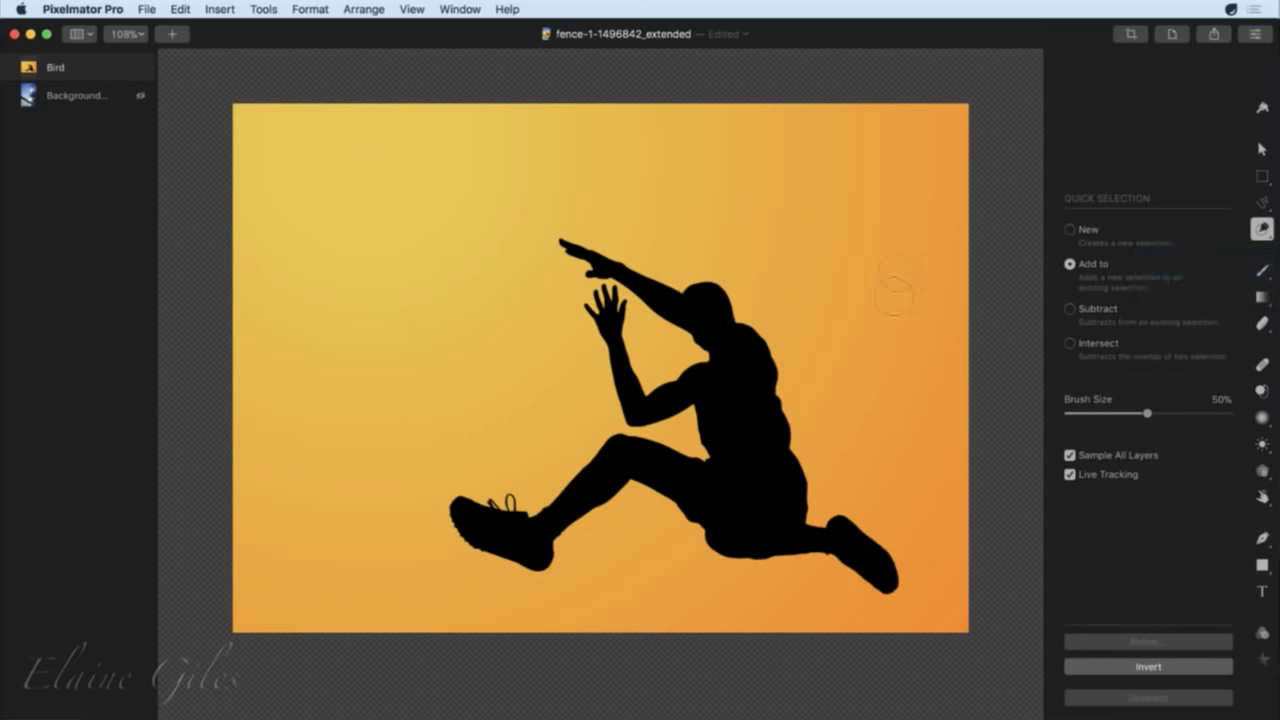
mouse_move(894, 277)
mouse_down()
mouse_move(785, 272)
mouse_move(667, 191)
mouse_move(520, 171)
mouse_move(452, 236)
mouse_move(509, 433)
mouse_move(390, 437)
mouse_move(332, 313)
mouse_move(376, 204)
mouse_move(327, 164)
mouse_move(278, 595)
mouse_move(370, 629)
mouse_move(542, 628)
mouse_move(614, 600)
mouse_move(620, 537)
mouse_move(695, 600)
mouse_move(821, 611)
mouse_move(871, 640)
mouse_move(935, 631)
mouse_move(945, 546)
mouse_move(858, 411)
mouse_move(856, 172)
mouse_move(935, 440)
mouse_up()
mouse_move(652, 345)
mouse_down()
mouse_move(656, 355)
mouse_move(640, 330)
mouse_up()
Add the background between the fingers of the jumper's raised hand to the selection.
key(alt)
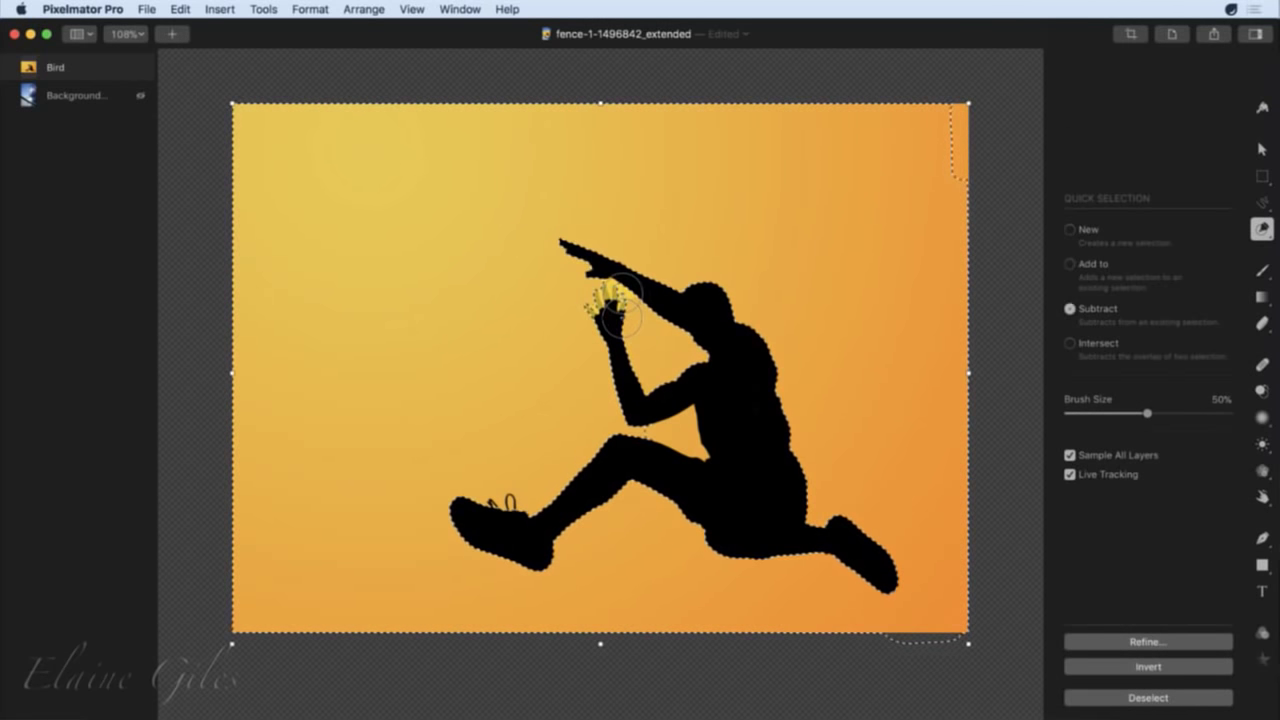
scroll(638, 323, up, 5)
scroll(621, 308, up, 10)
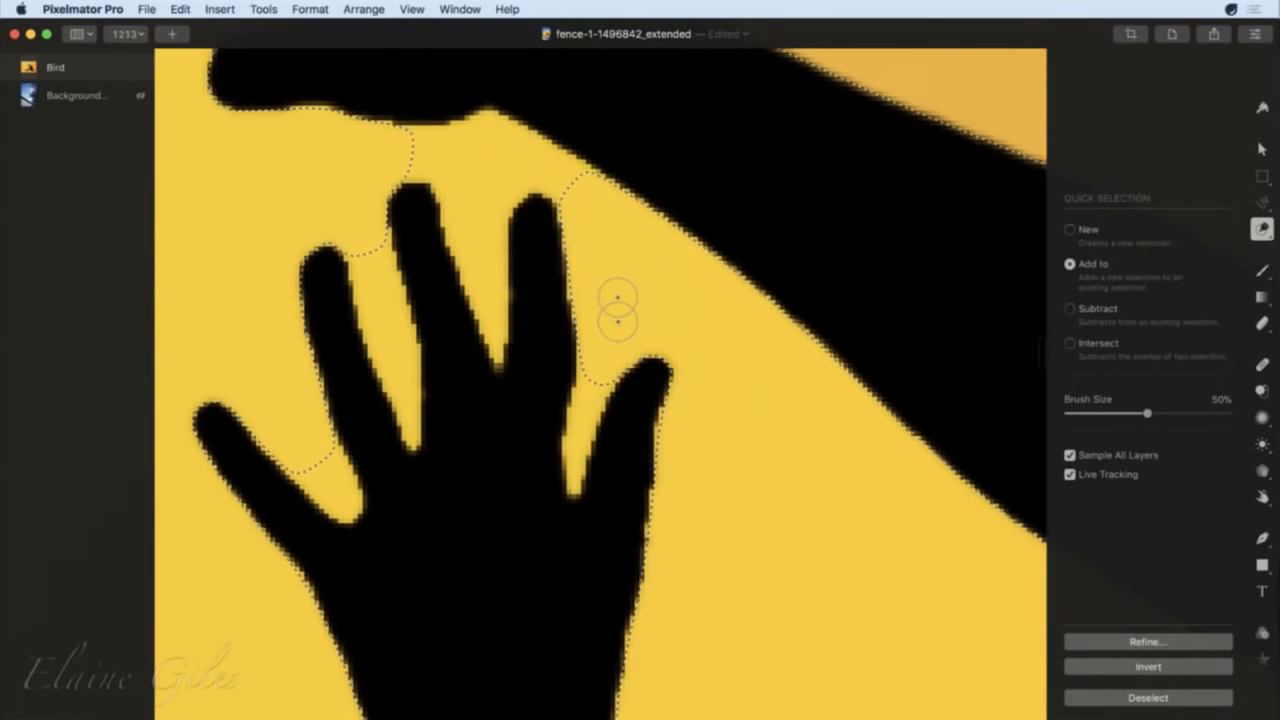
drag(580, 230, 540, 166)
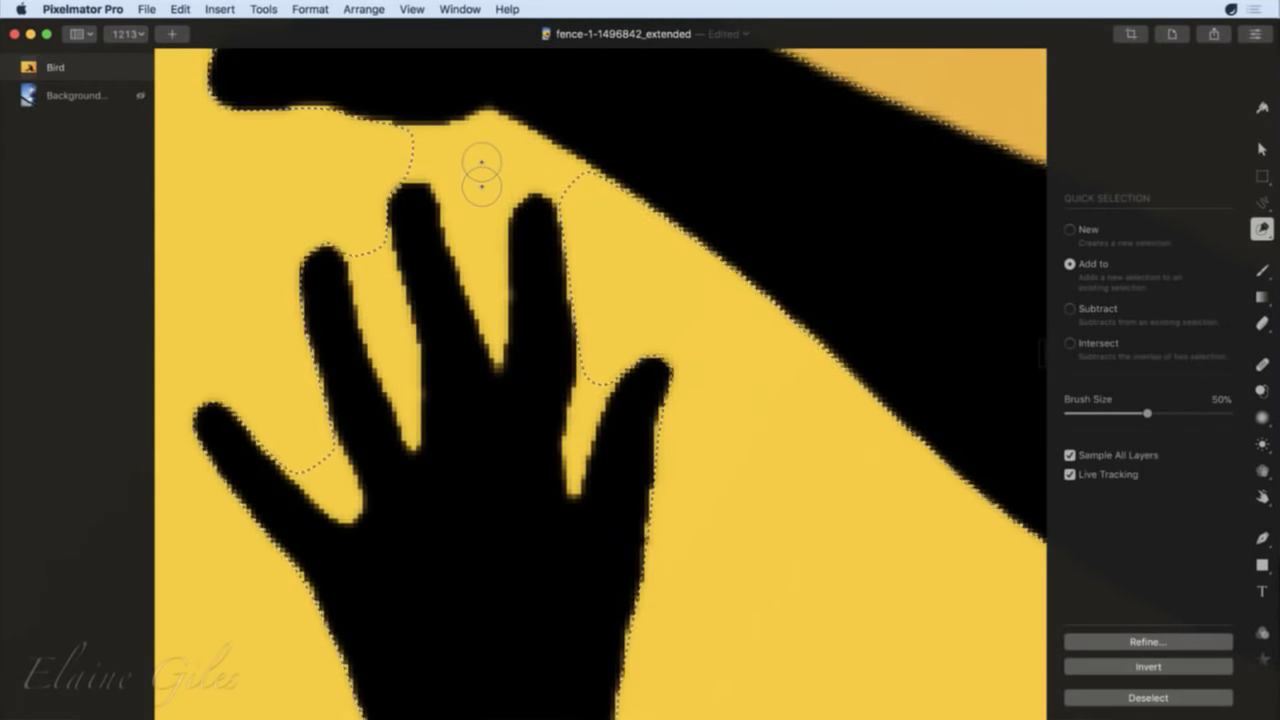
click(483, 175)
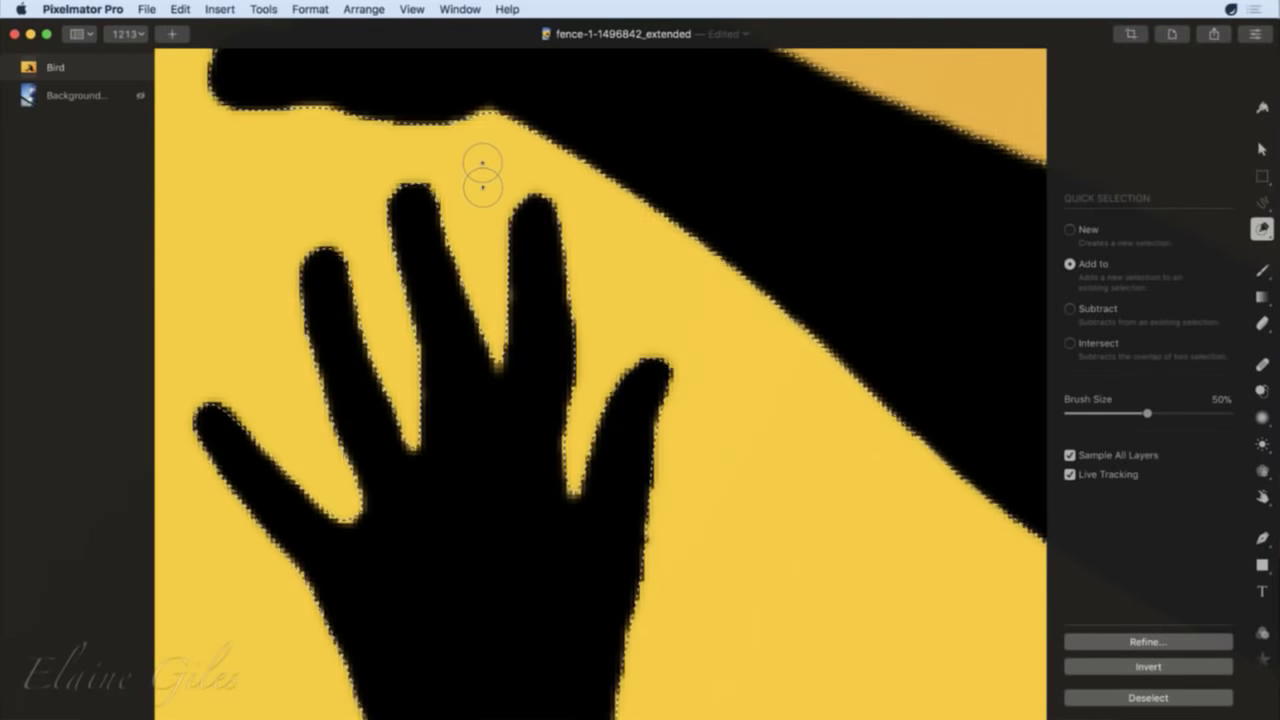
Delete the selected orange background from the jumper layer and undo the deletion.
key(super+0)
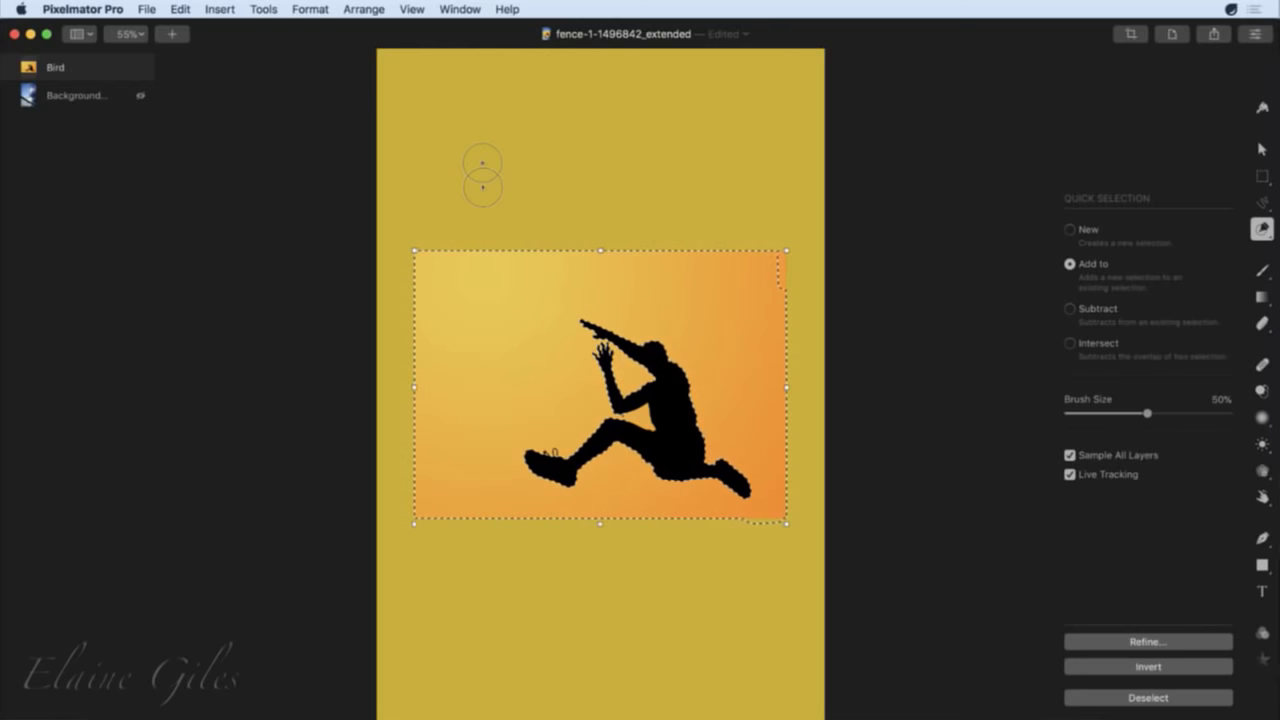
key(Delete)
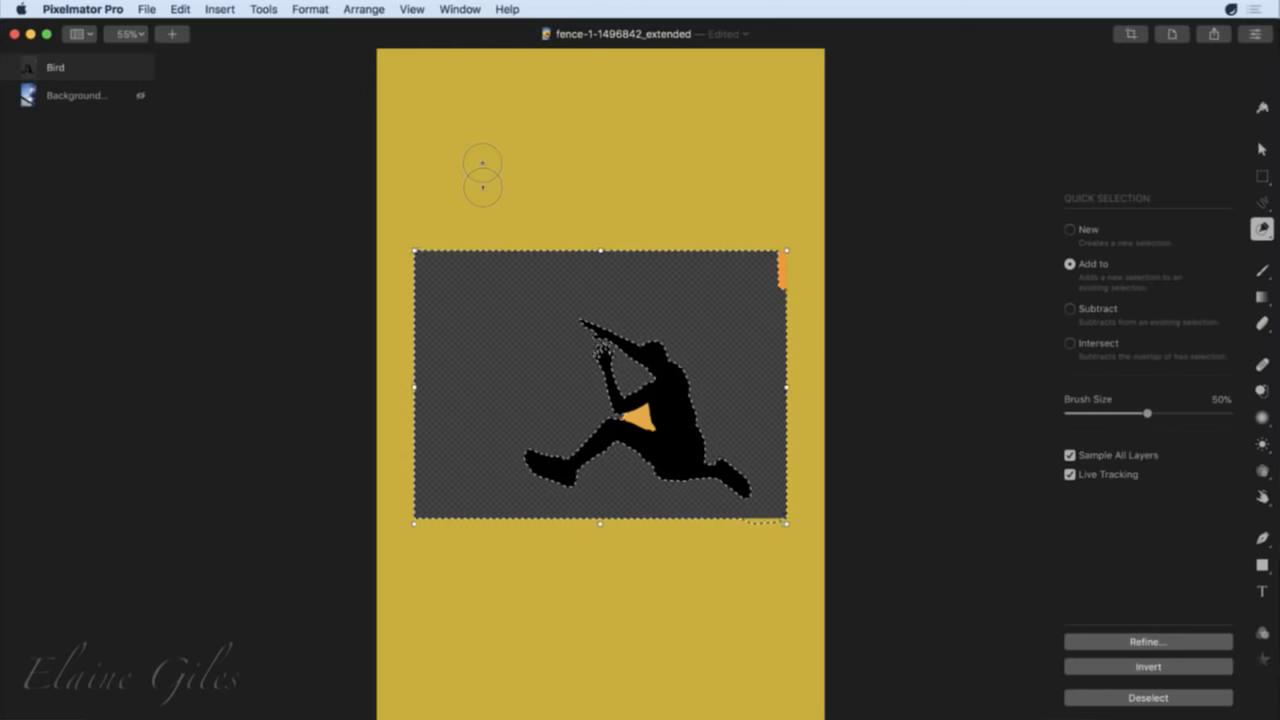
key(super+z)
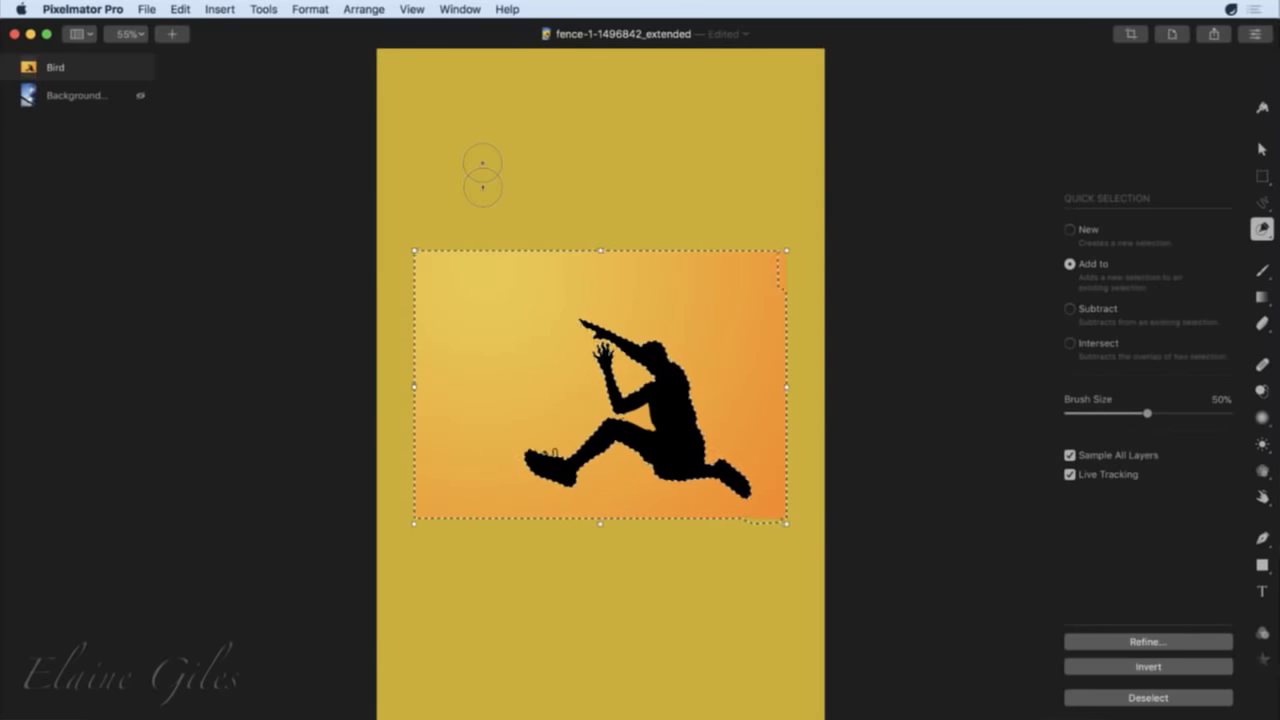
Invert the background selection and deselect everything.
key(super+shift+i)
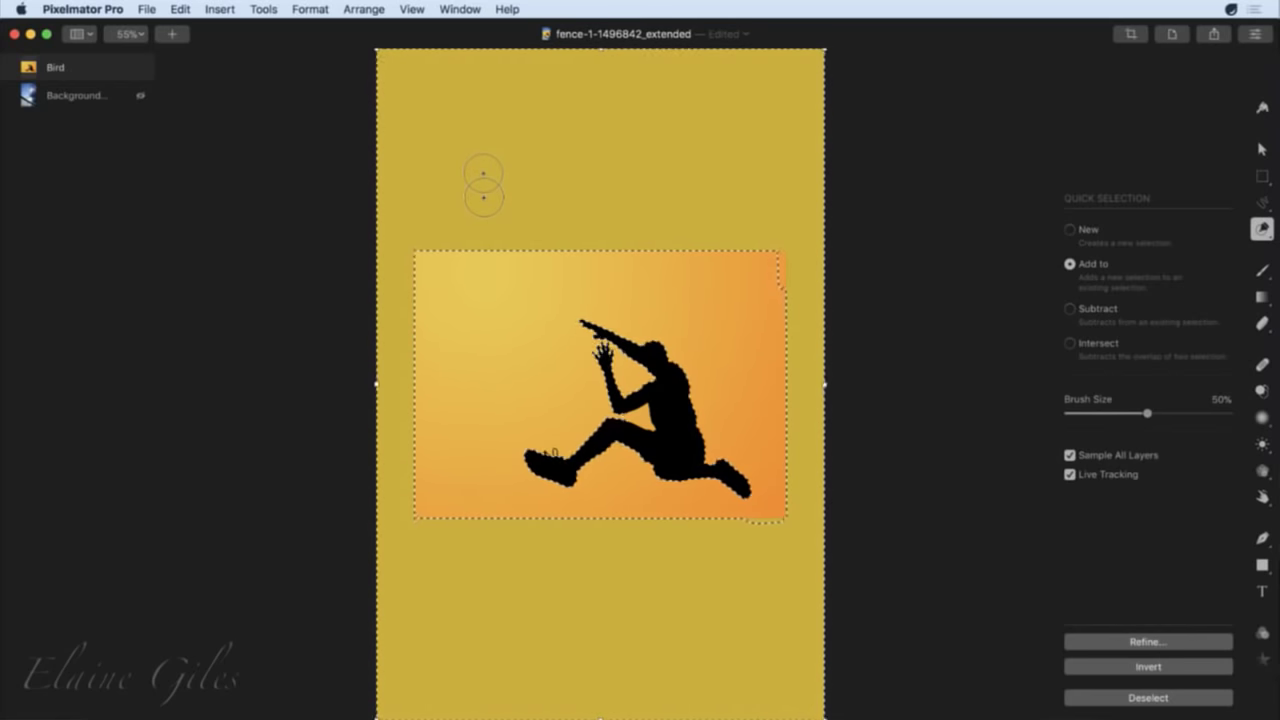
key(super+d)
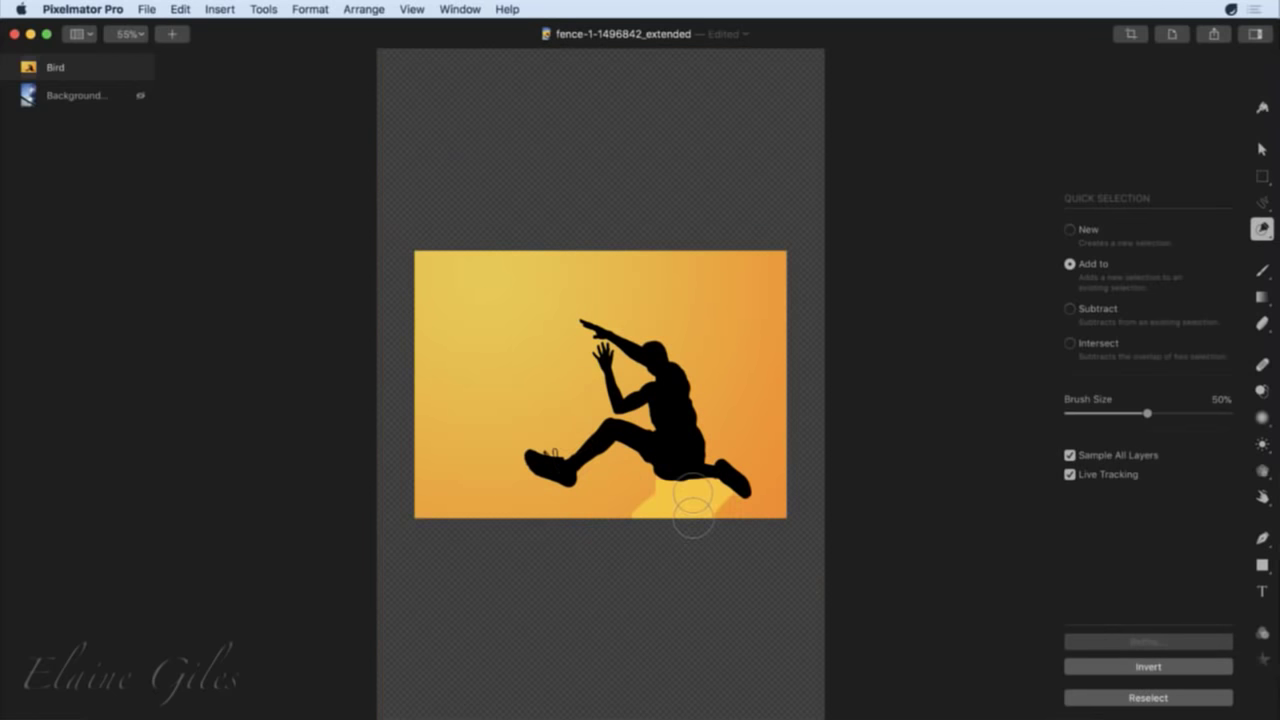
Select the jumper's black silhouette directly with Quick Selection.
scroll(693, 505, up, 5)
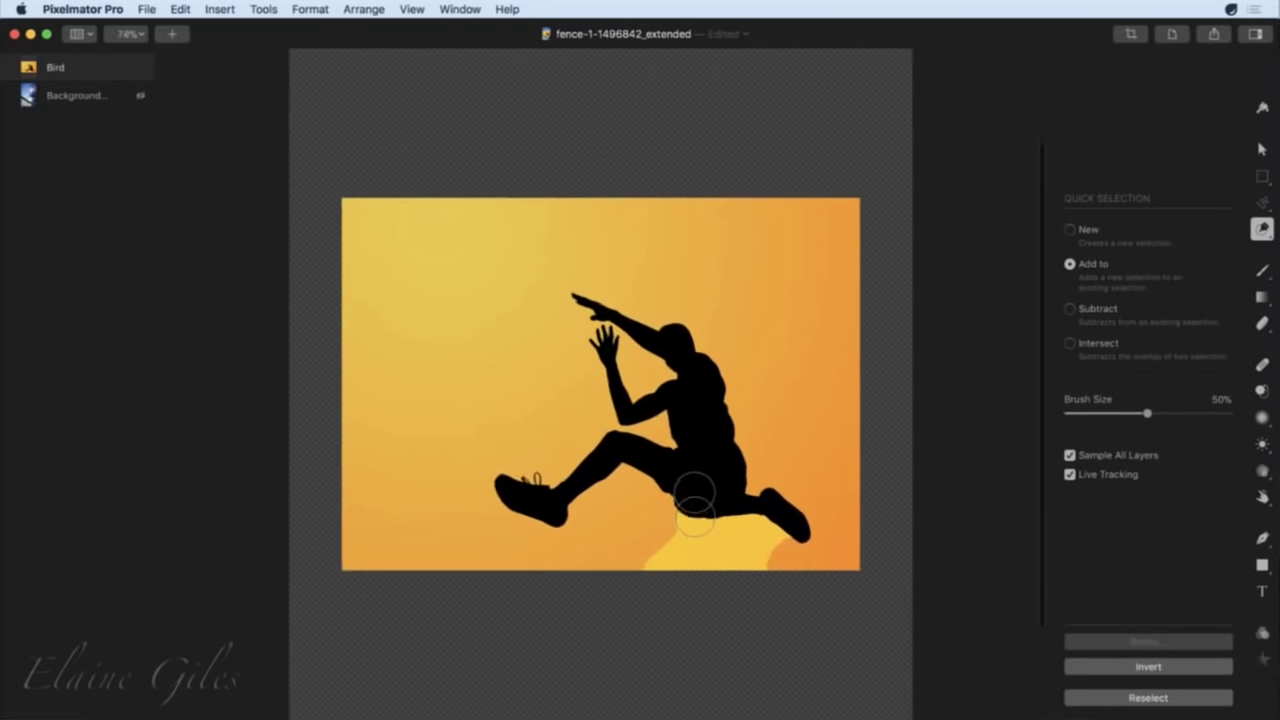
scroll(694, 505, up, 3)
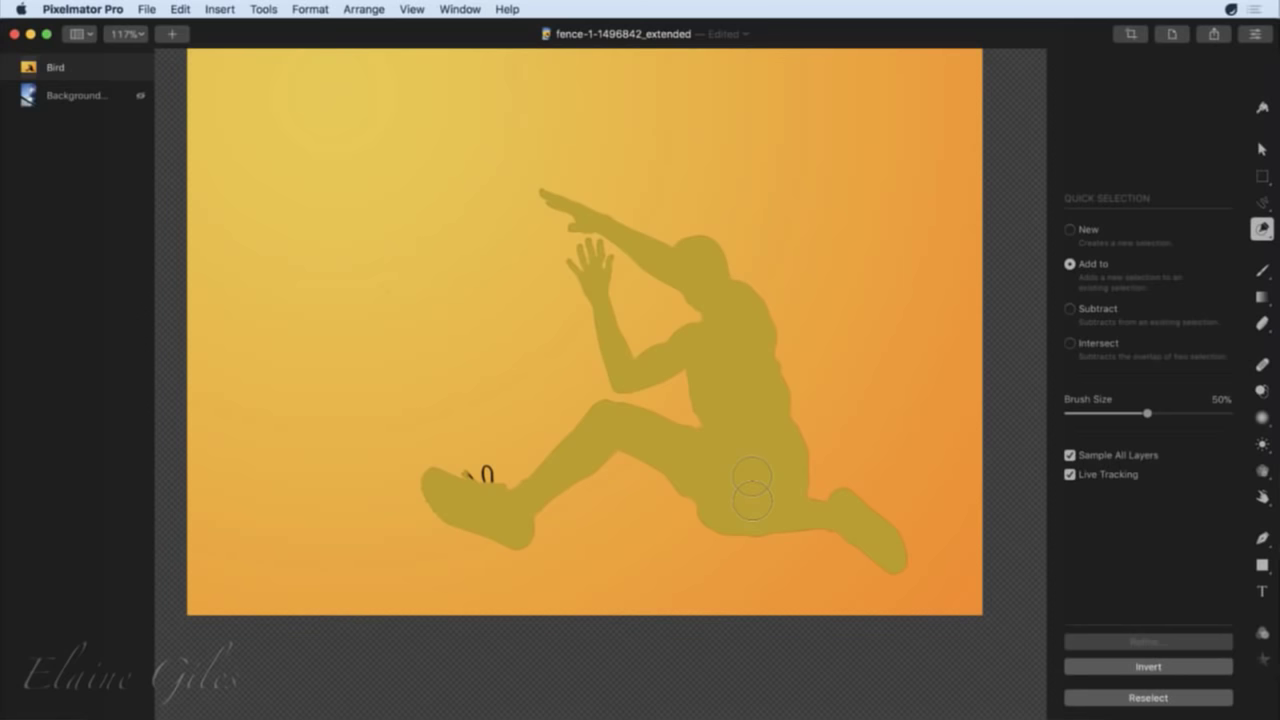
click(752, 488)
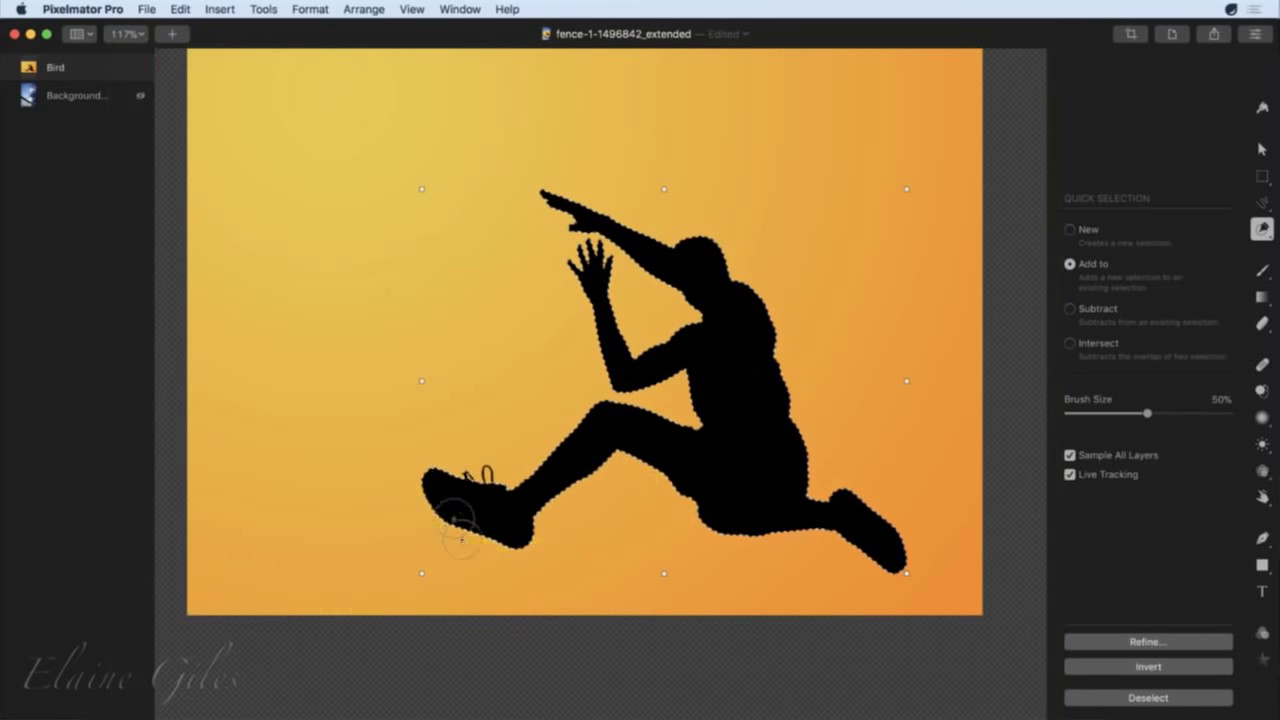
Reduce the Quick Selection brush size to 15% for the laces on the jumper's front shoe.
key(alt)
scroll(487, 510, down, 2)
scroll(487, 510, up, 10)
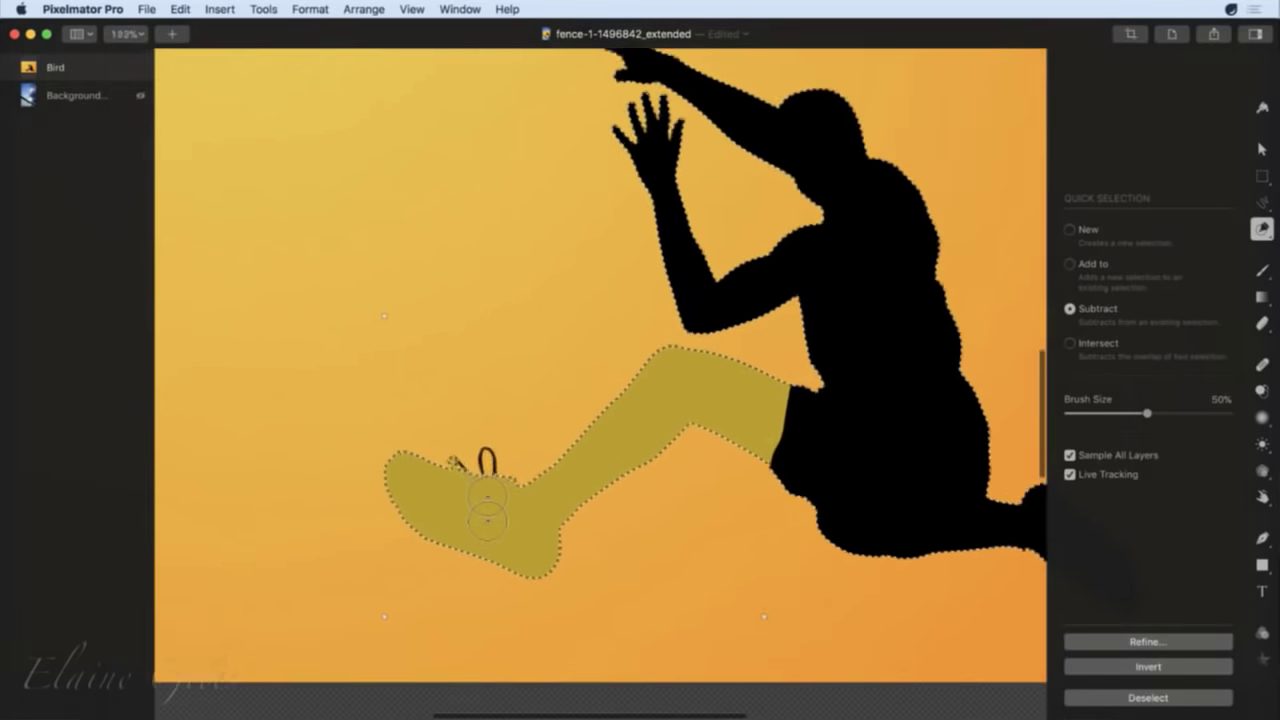
scroll(487, 510, up, 3)
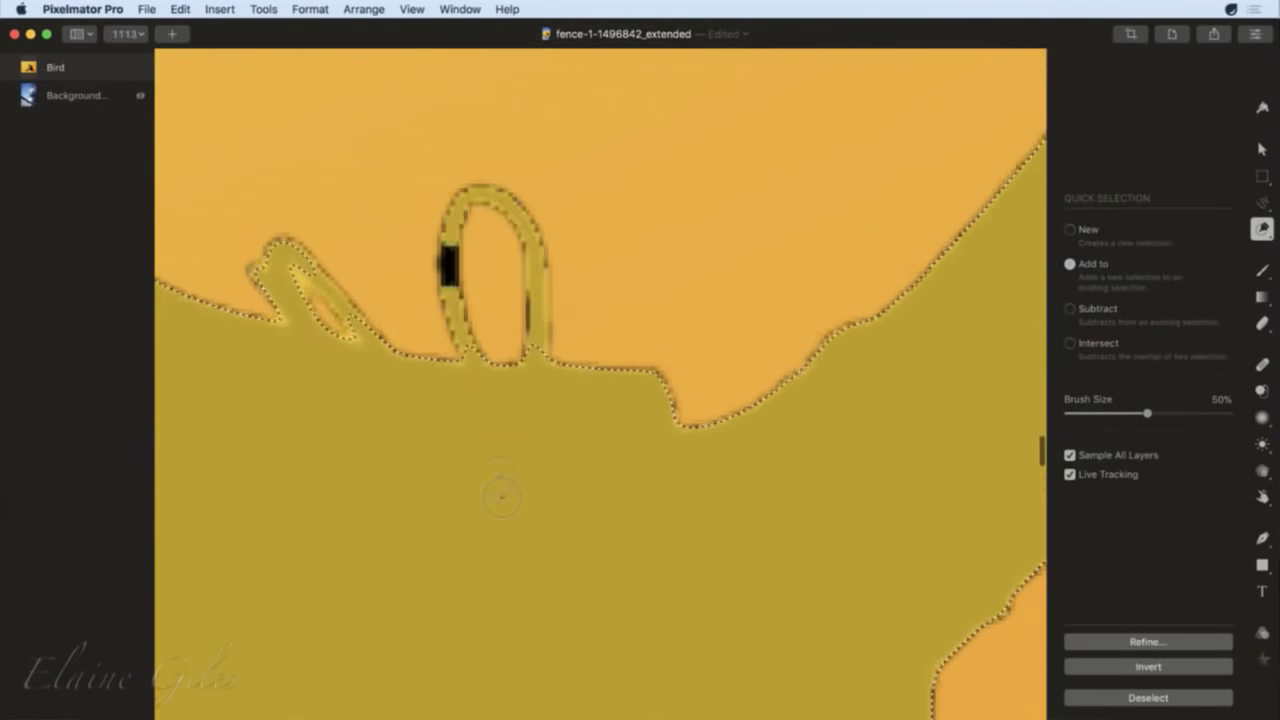
mouse_move(500, 486)
mouse_down()
mouse_move(510, 338)
mouse_move(530, 318)
mouse_move(524, 280)
mouse_move(540, 260)
mouse_move(537, 286)
mouse_up()
key(bracketleft)
key(bracketleft)
key(bracketleft)
key(bracketleft)
key(bracketleft)
key(bracketleft)
key(bracketleft)
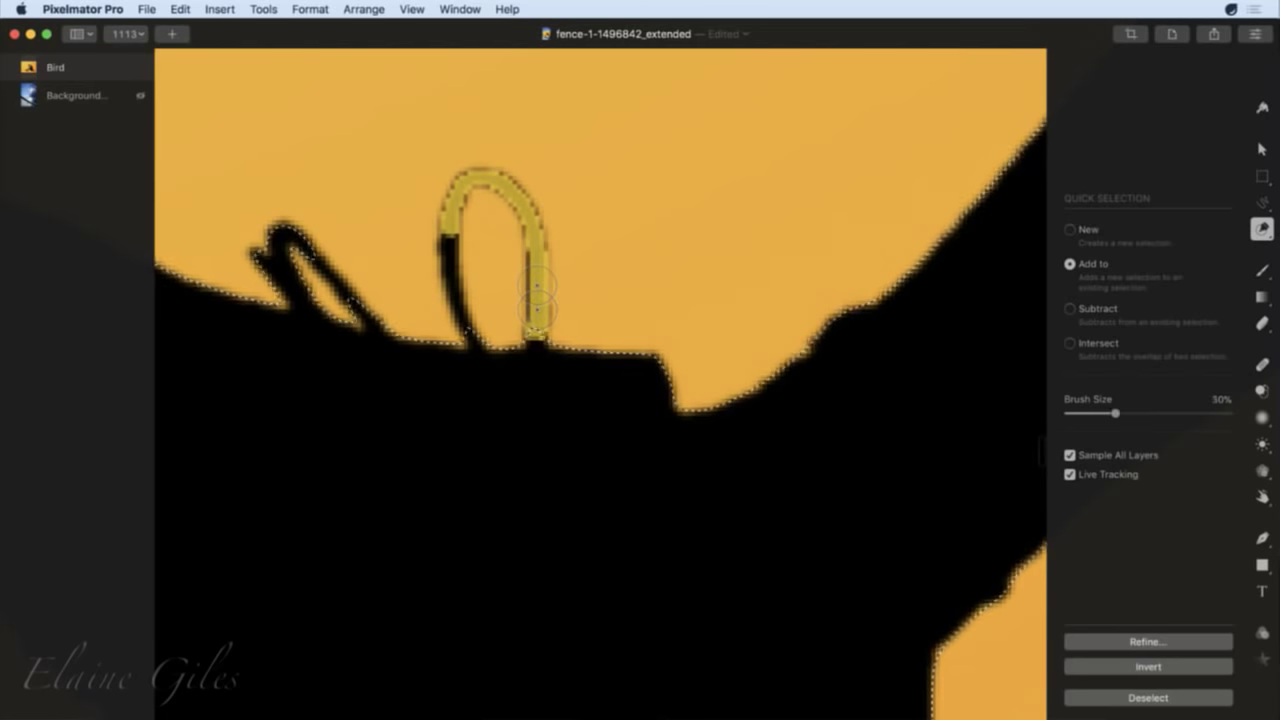
Add the tall shoelace loop on the jumper's front shoe to the silhouette selection.
click(536, 313)
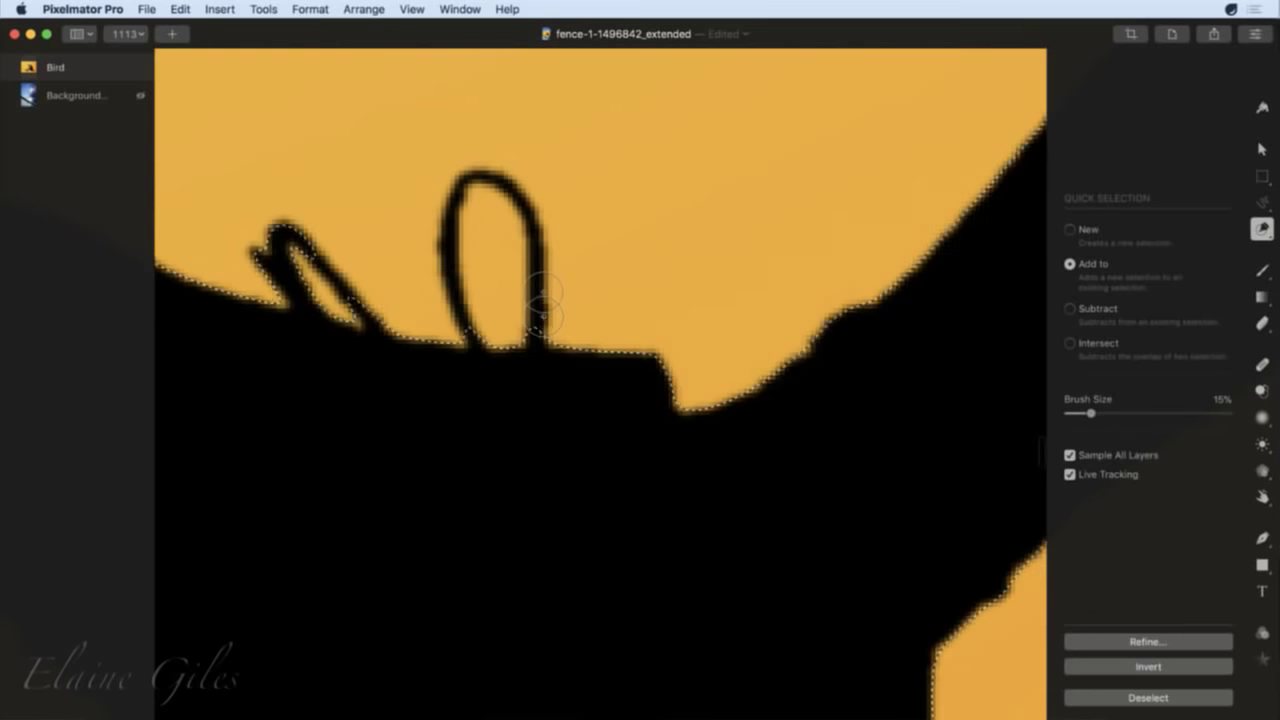
mouse_move(536, 310)
mouse_down()
mouse_move(537, 287)
mouse_move(536, 300)
mouse_up()
click(453, 358)
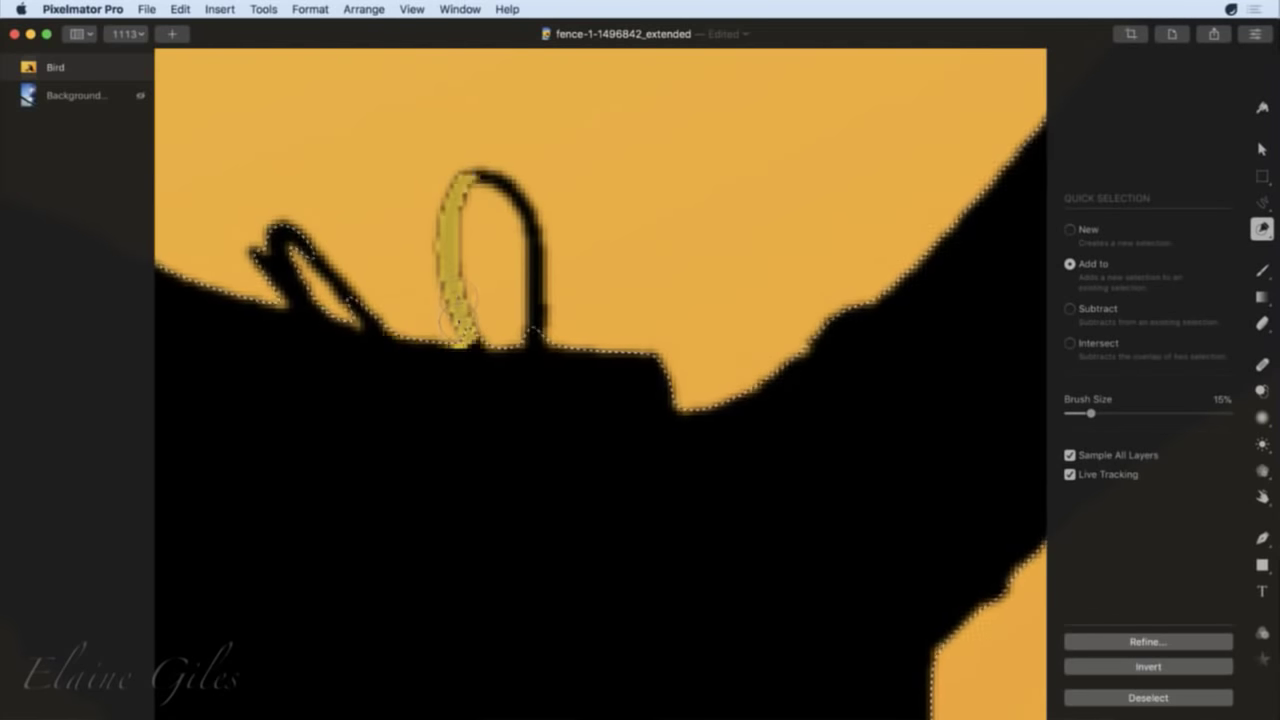
drag(457, 305, 473, 363)
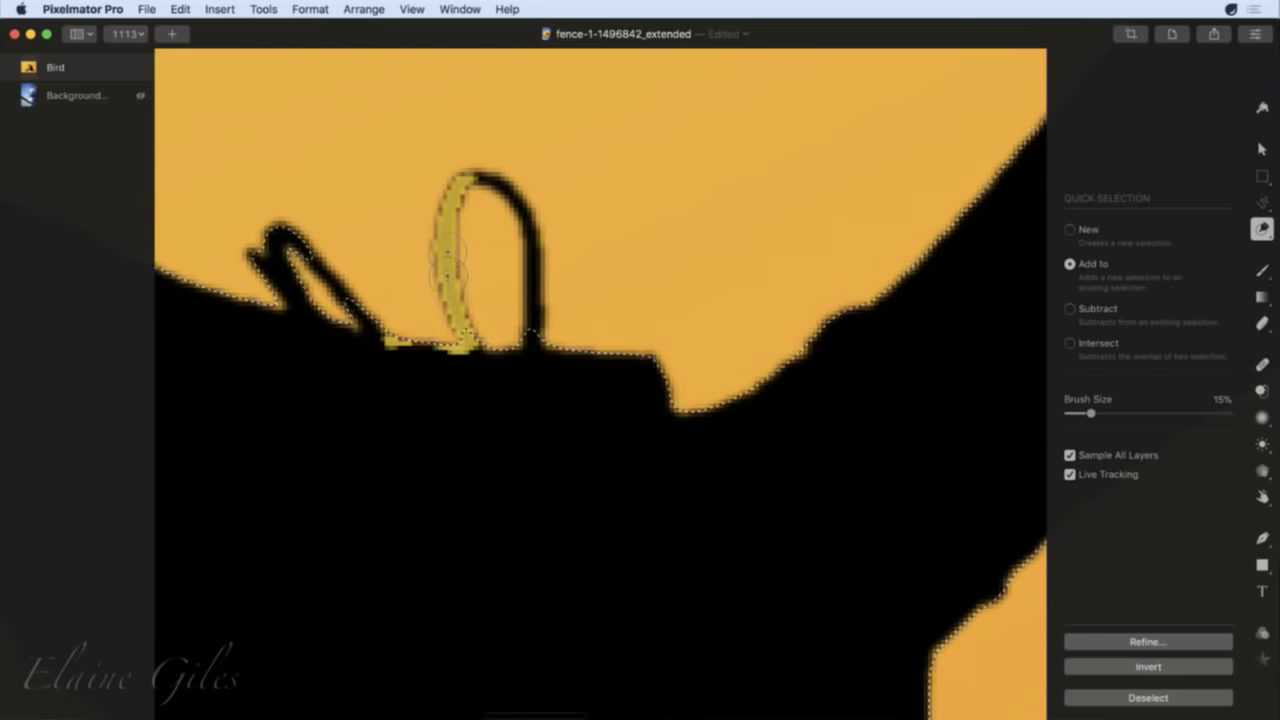
drag(538, 318, 540, 420)
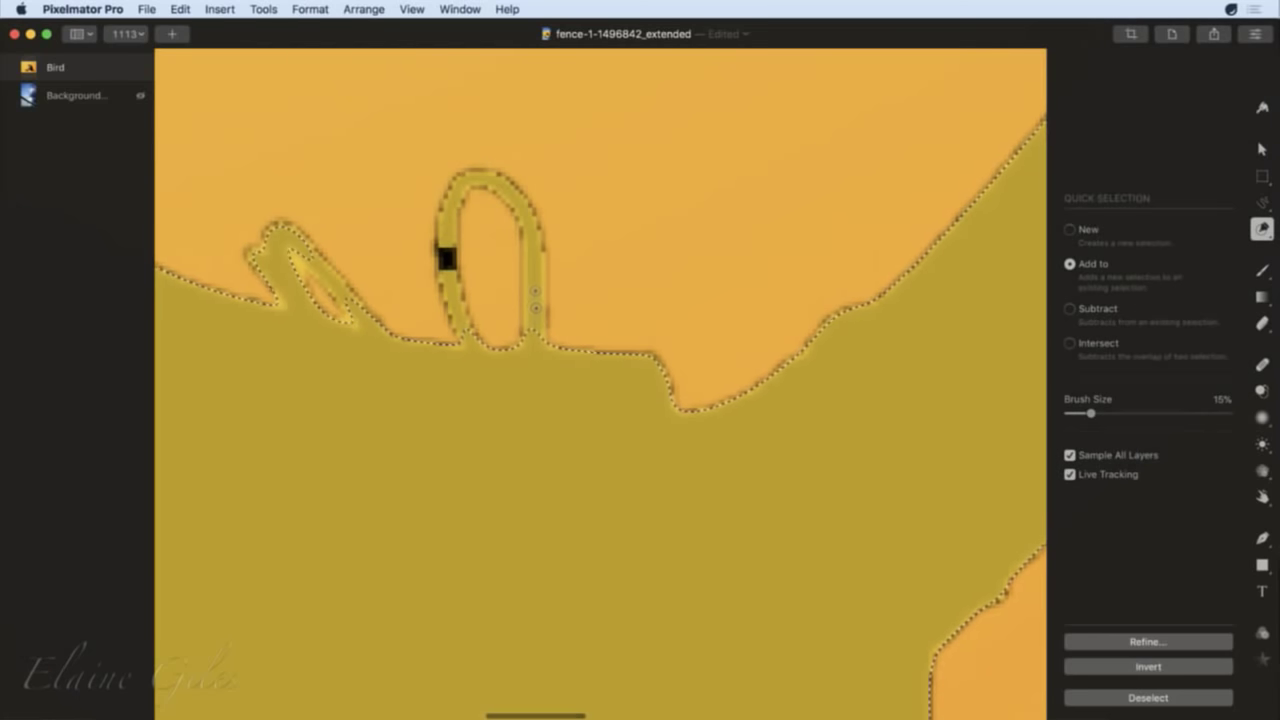
drag(543, 366, 543, 366)
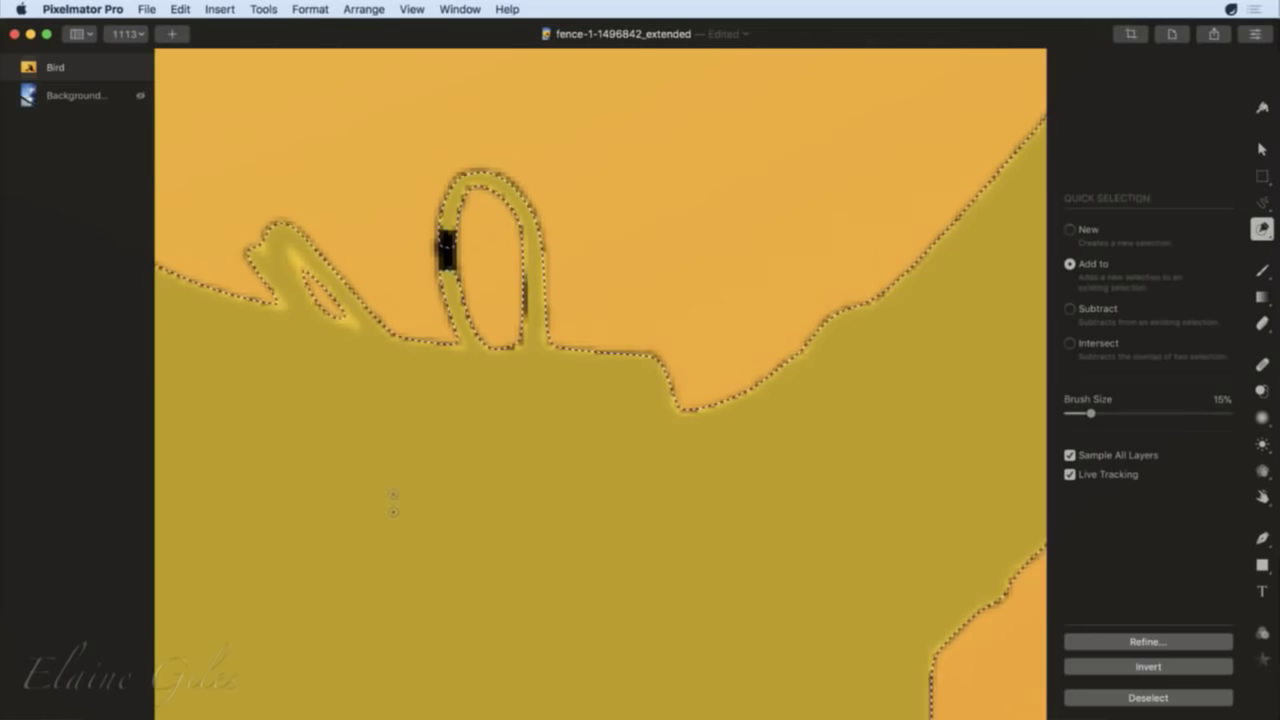
Try to complete the silhouette selection around the shoe and lace loops with Quick Selection in Add to mode, and clear the selection.
drag(393, 502, 455, 286)
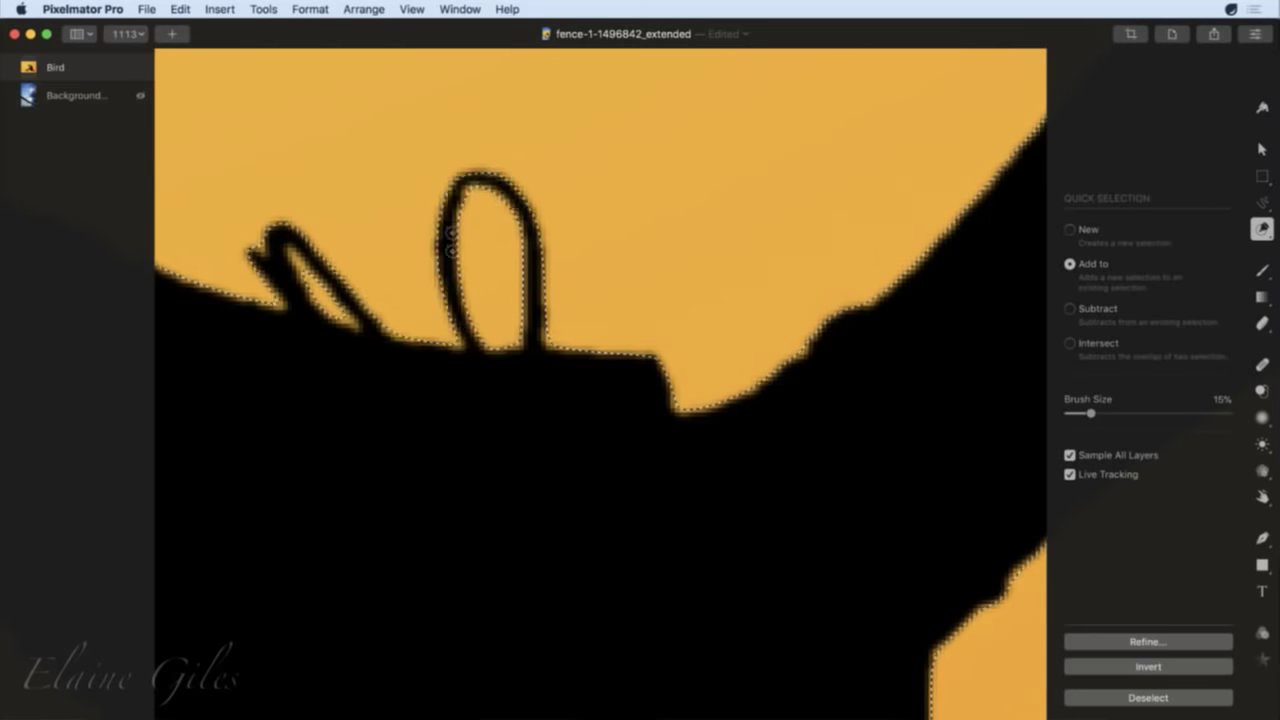
drag(482, 391, 525, 483)
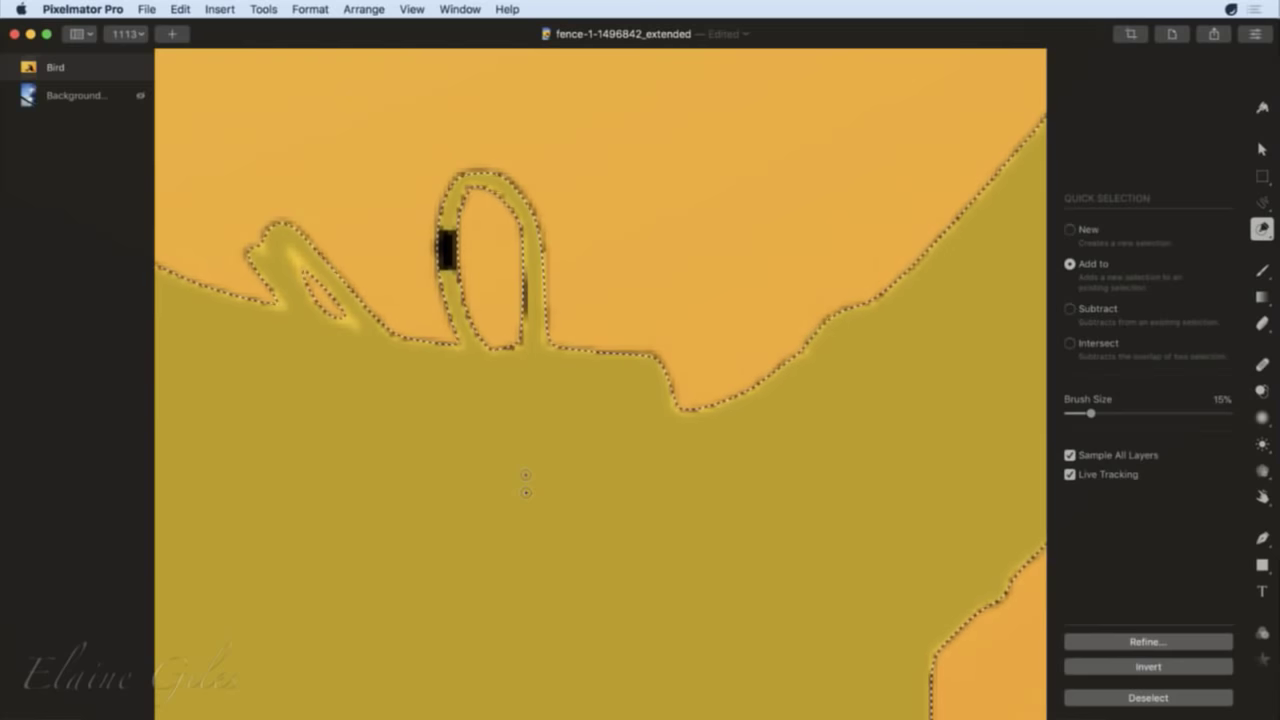
key(super+0)
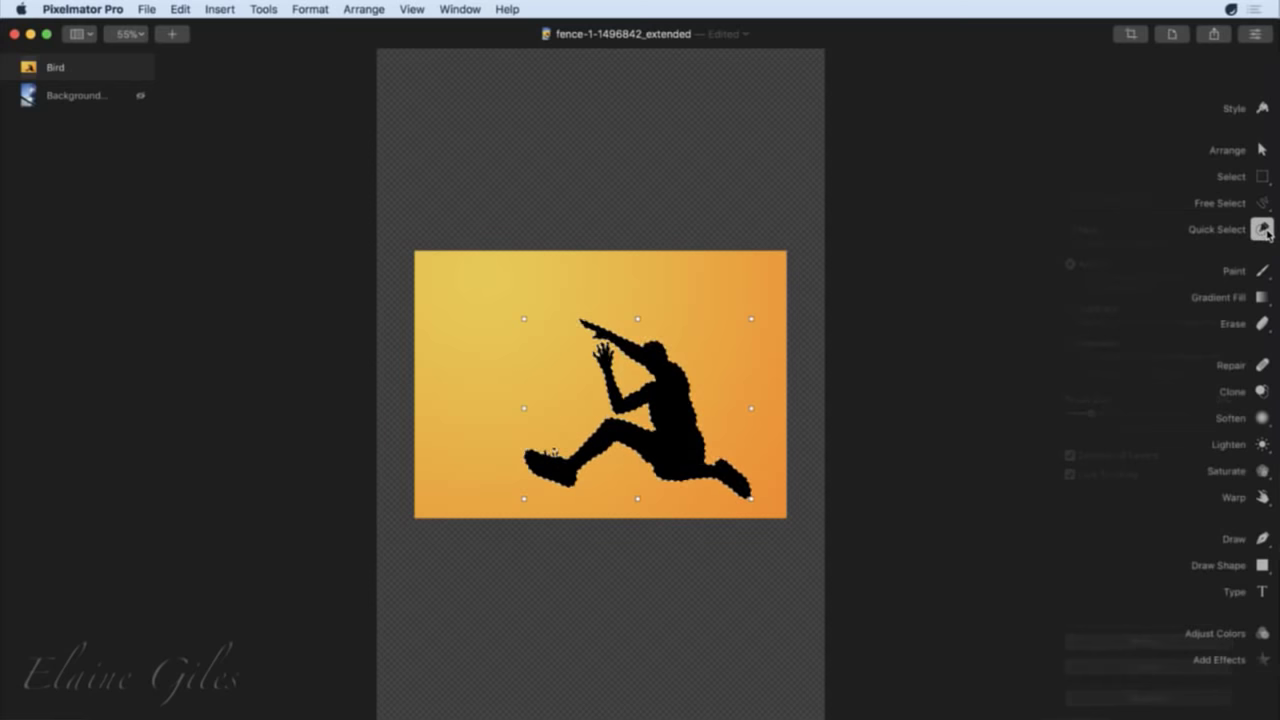
key(super+d)
Select the black jumping silhouette with the Color Selection tool and check the selection edge up close.
click(1270, 239)
click(1229, 290)
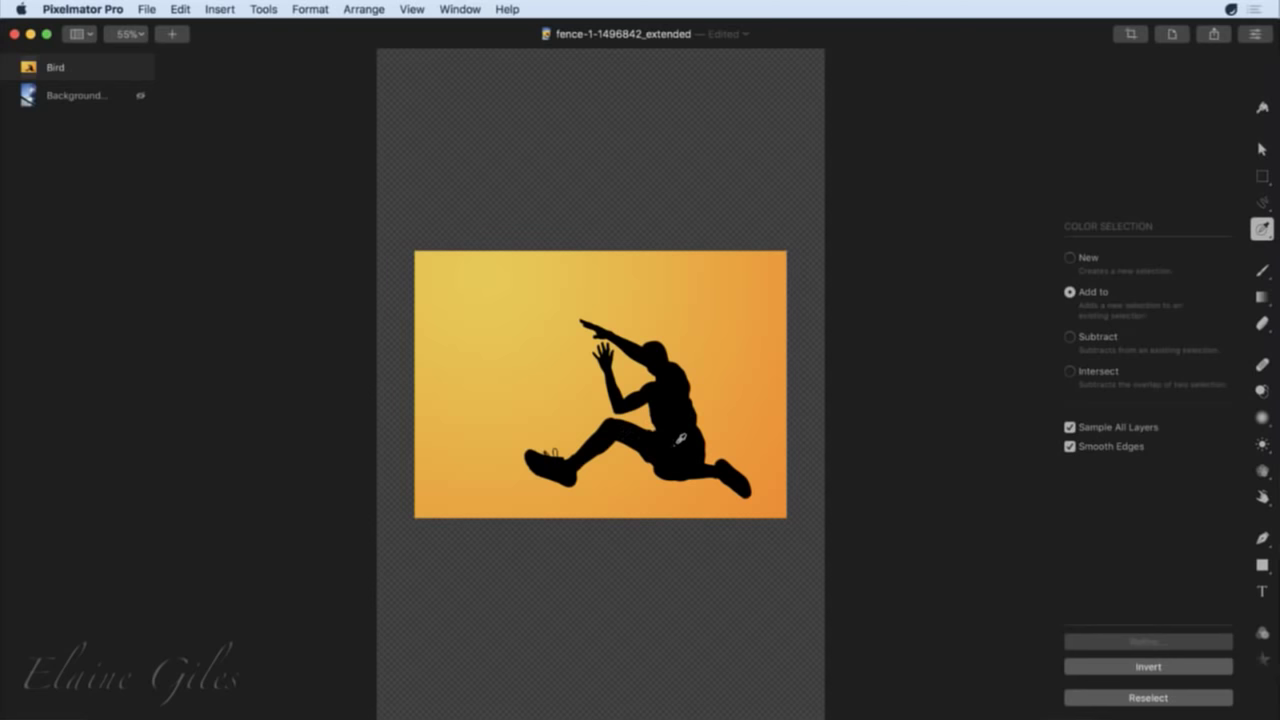
click(680, 438)
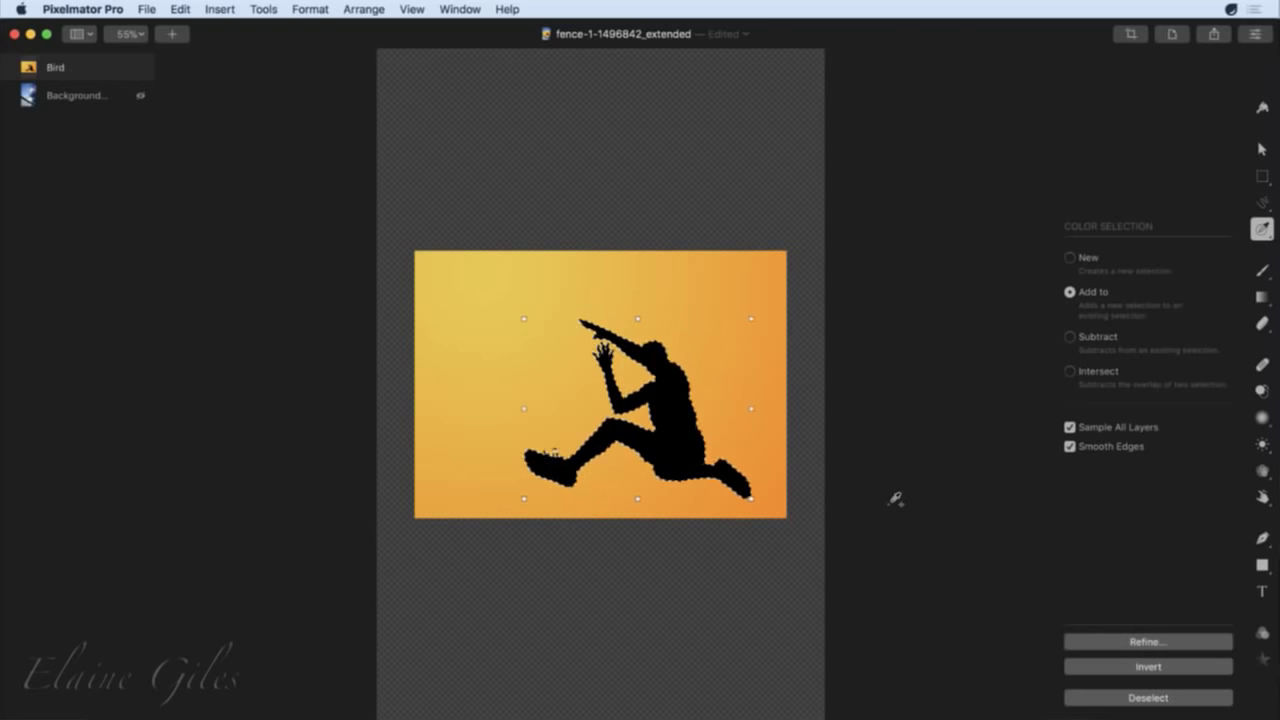
key(alt)
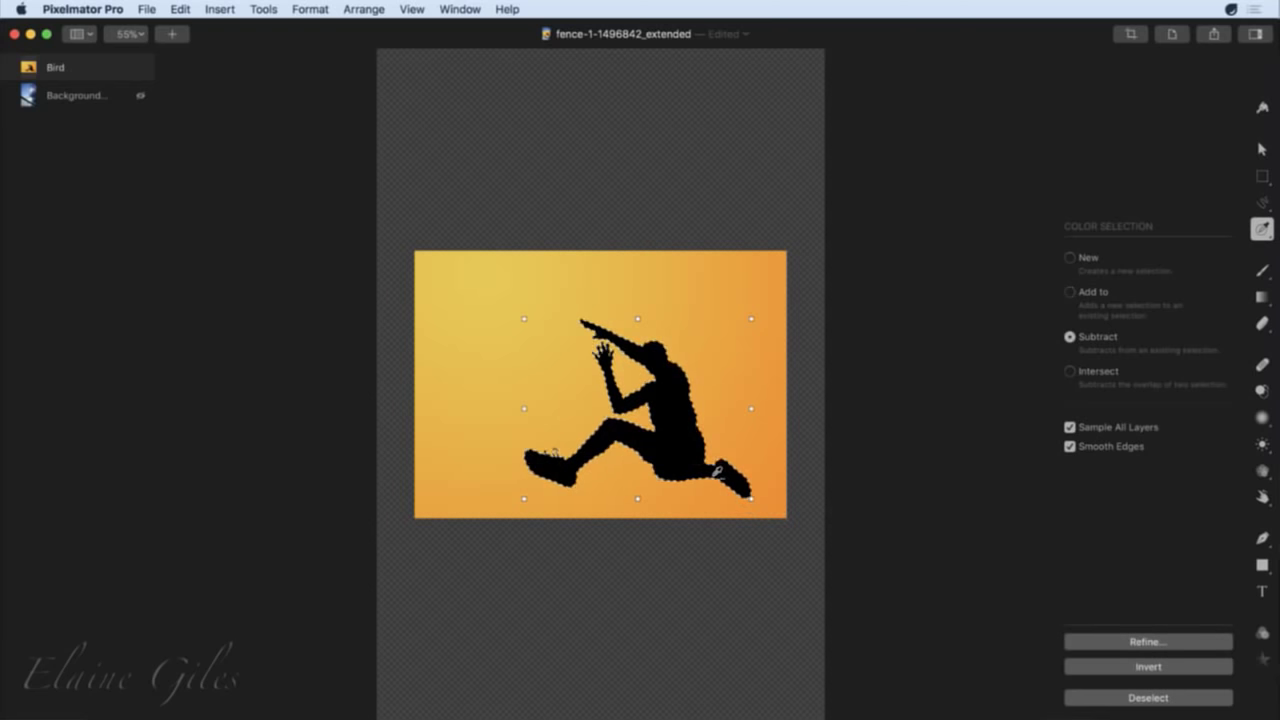
key(super+plus)
key(super+plus)
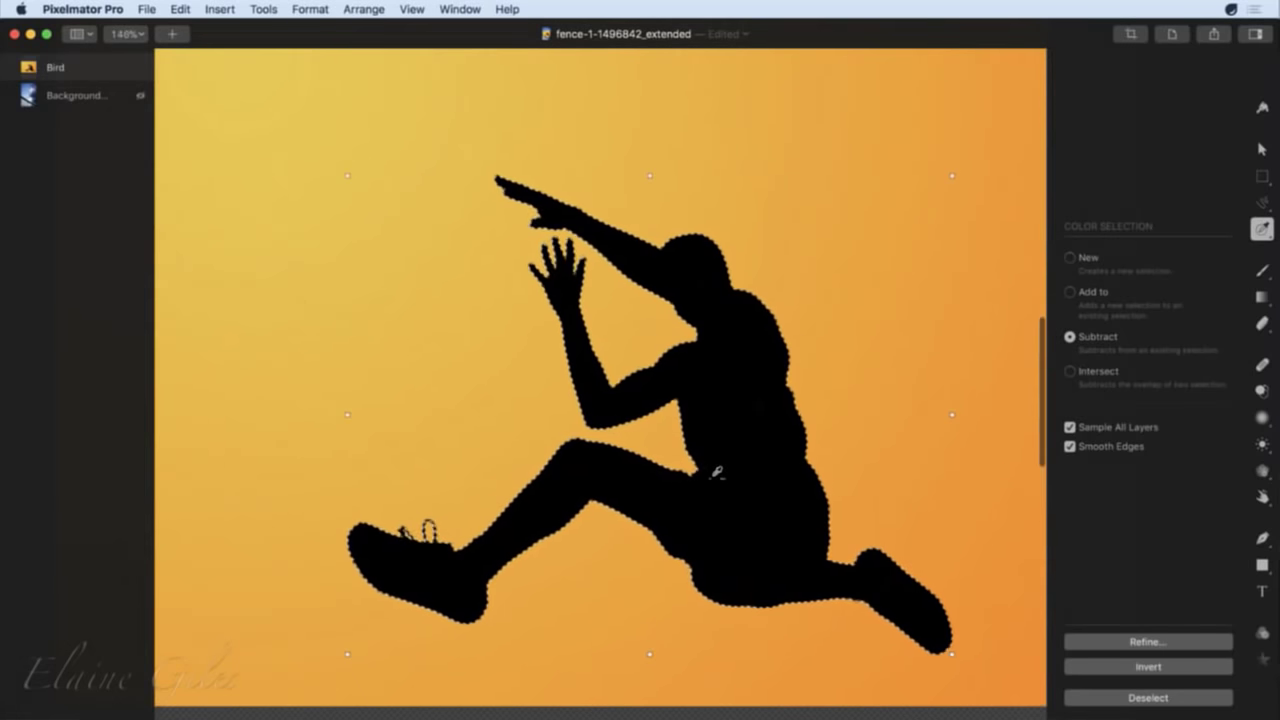
scroll(717, 472, up, 3)
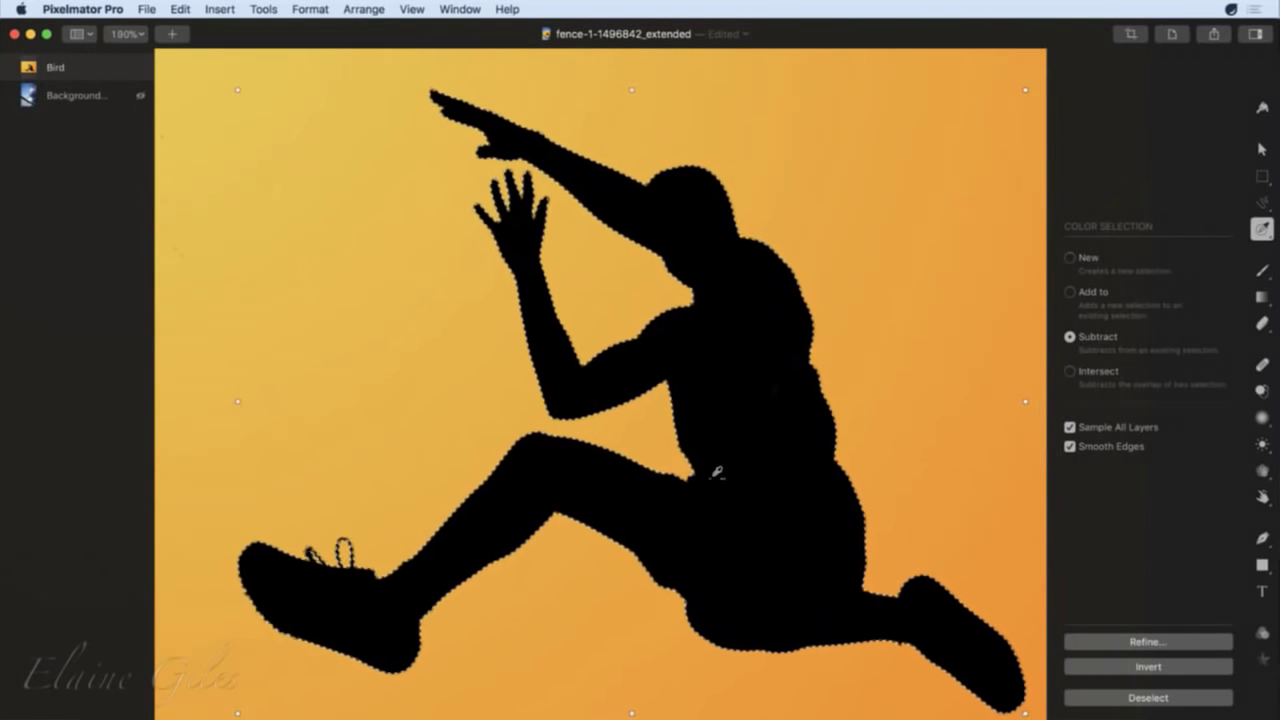
scroll(717, 472, down, 5)
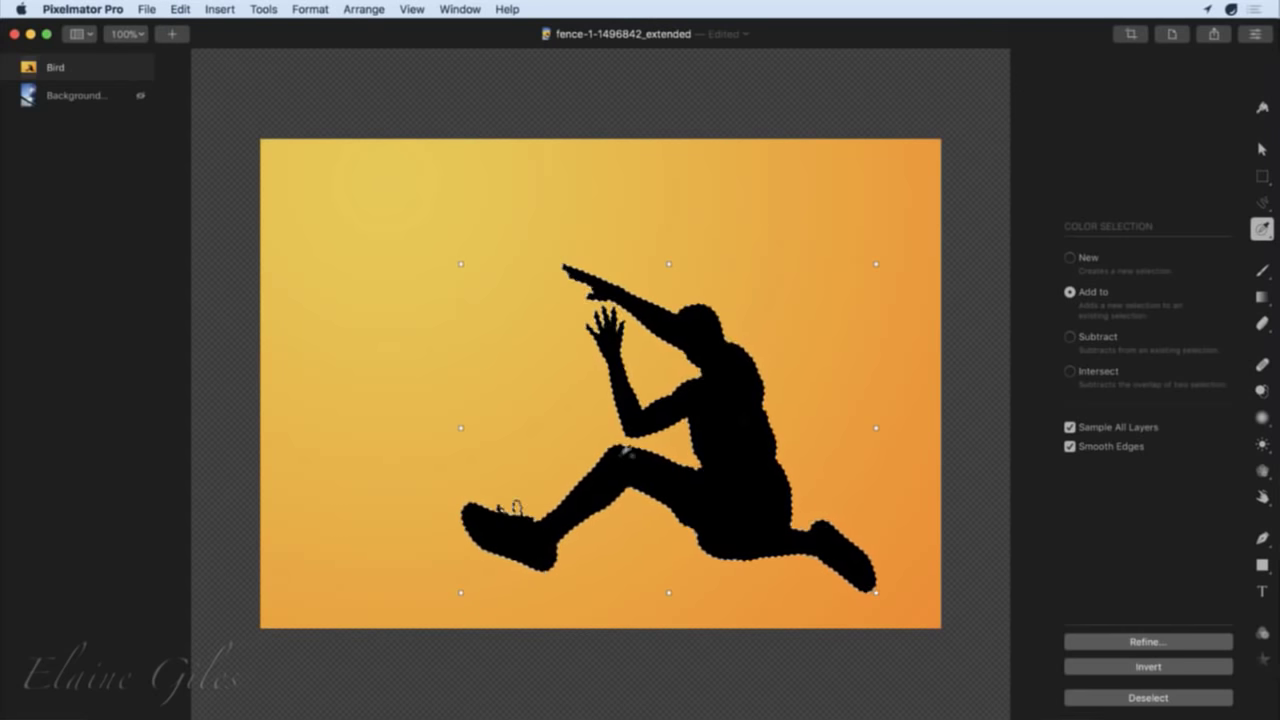
Hide the Bird layer, and add a new empty layer above it with nothing selected.
click(141, 68)
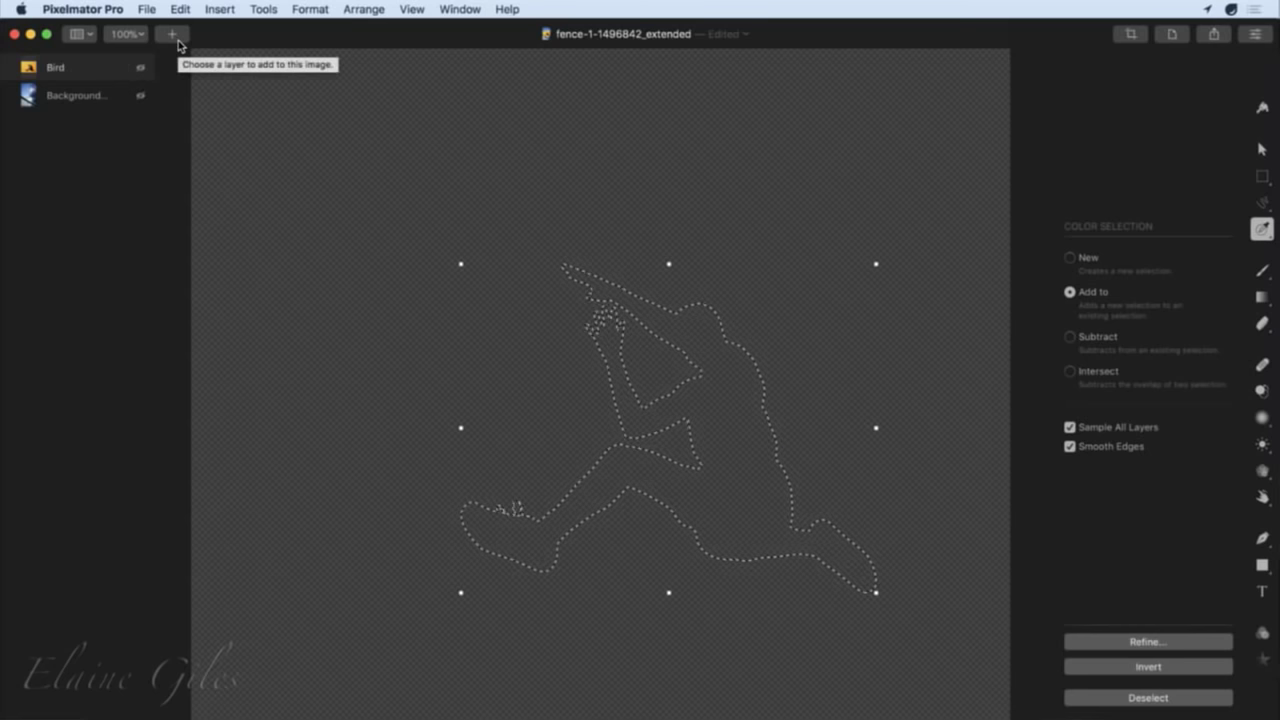
key(super+d)
click(178, 40)
click(184, 56)
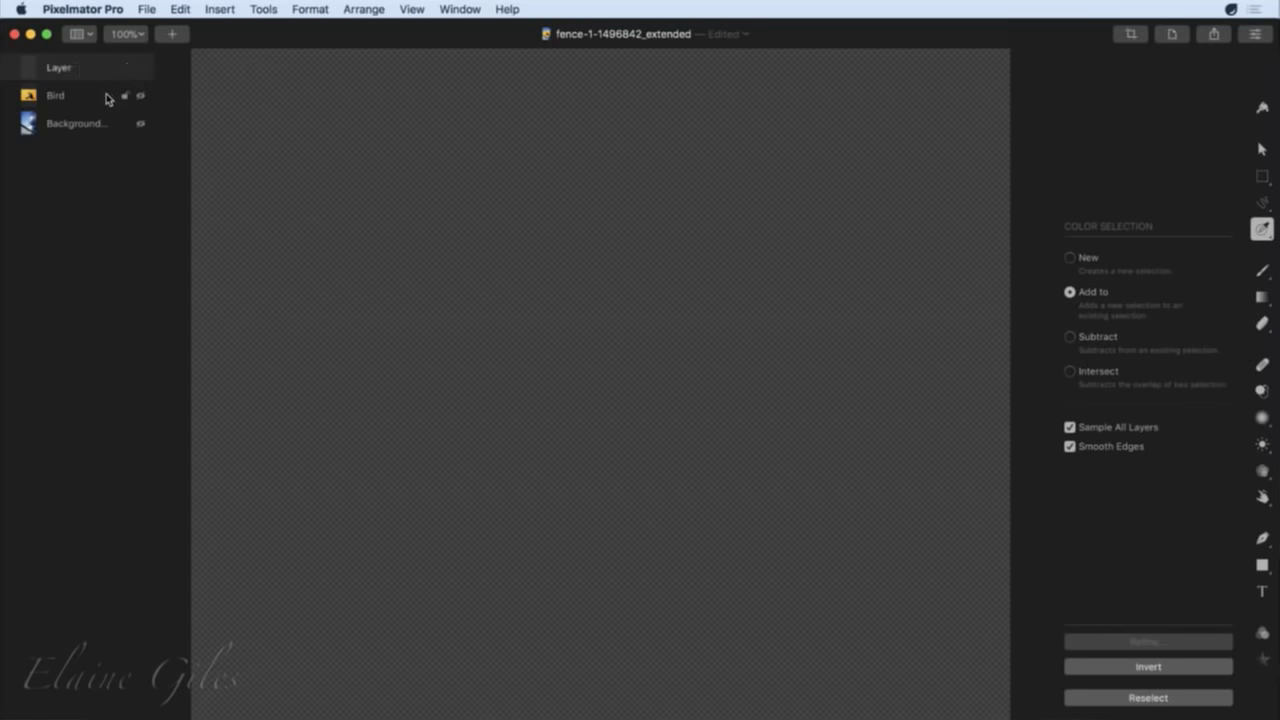
Make the Bird layer visible again and select the black silhouette on it with Color Selection.
click(140, 96)
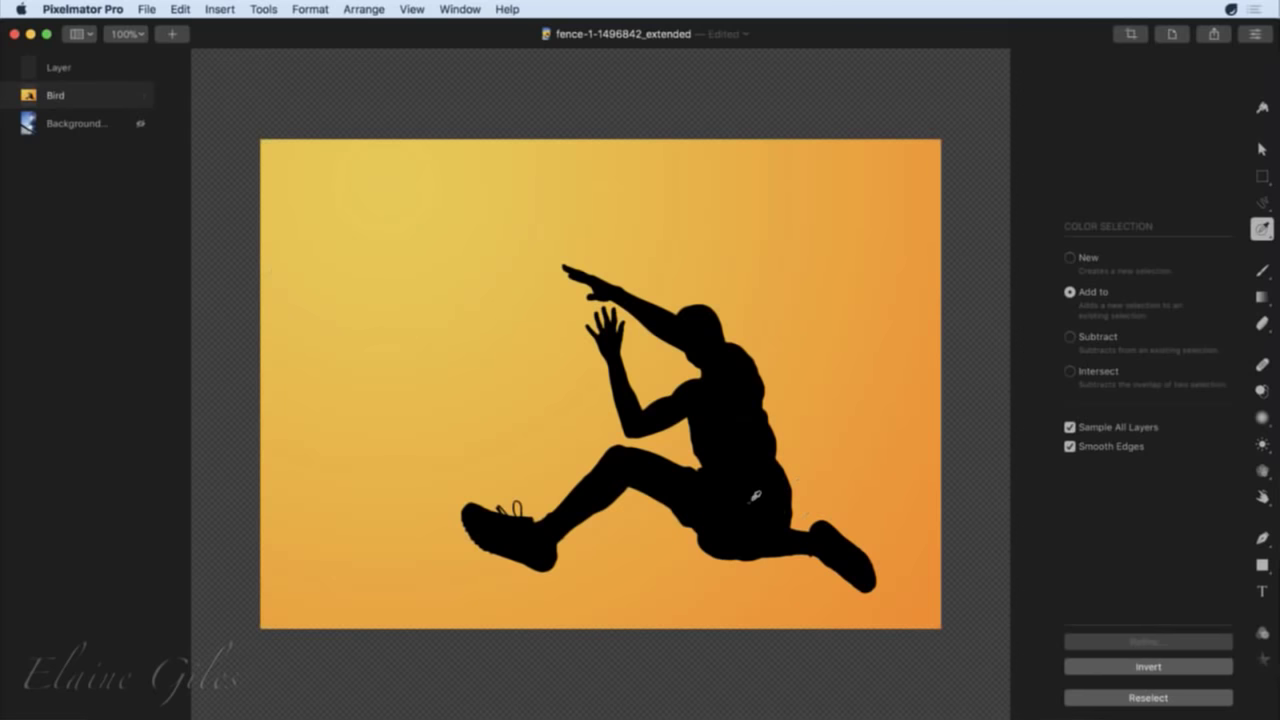
drag(755, 495, 718, 465)
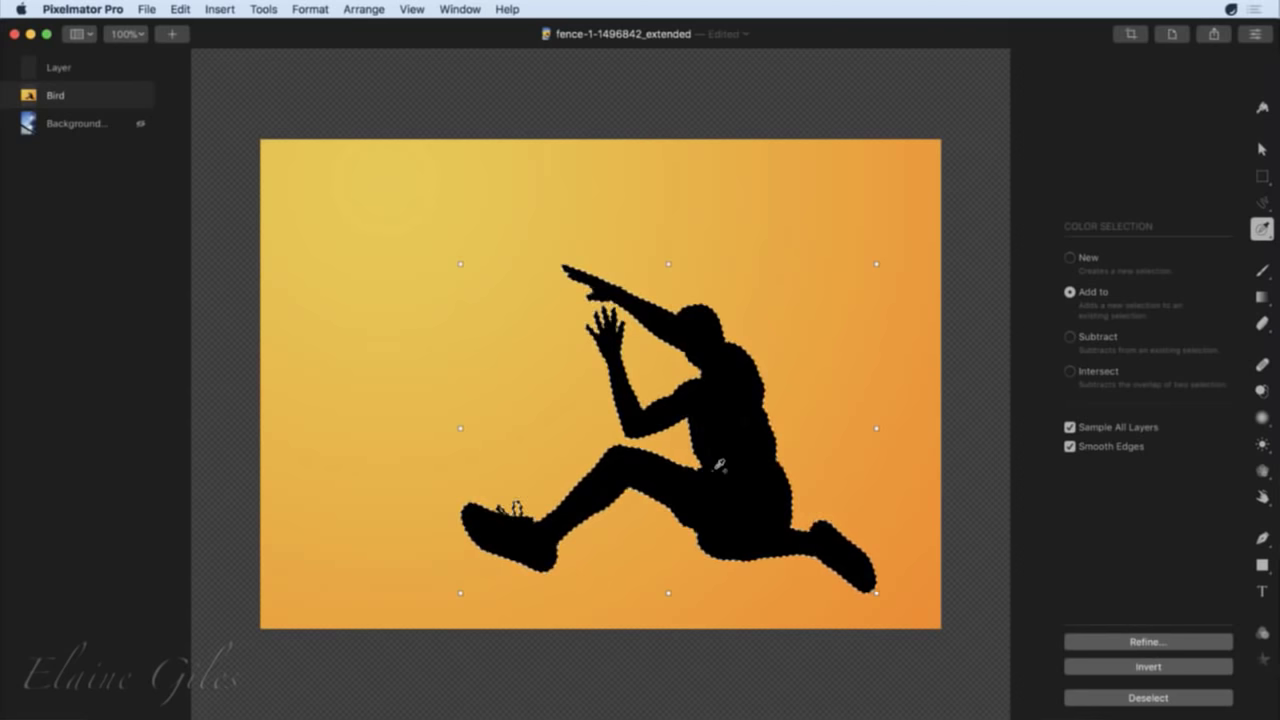
Invert the silhouette selection and delete the orange background from the Bird layer, leaving nothing selected.
key(super+shift+i)
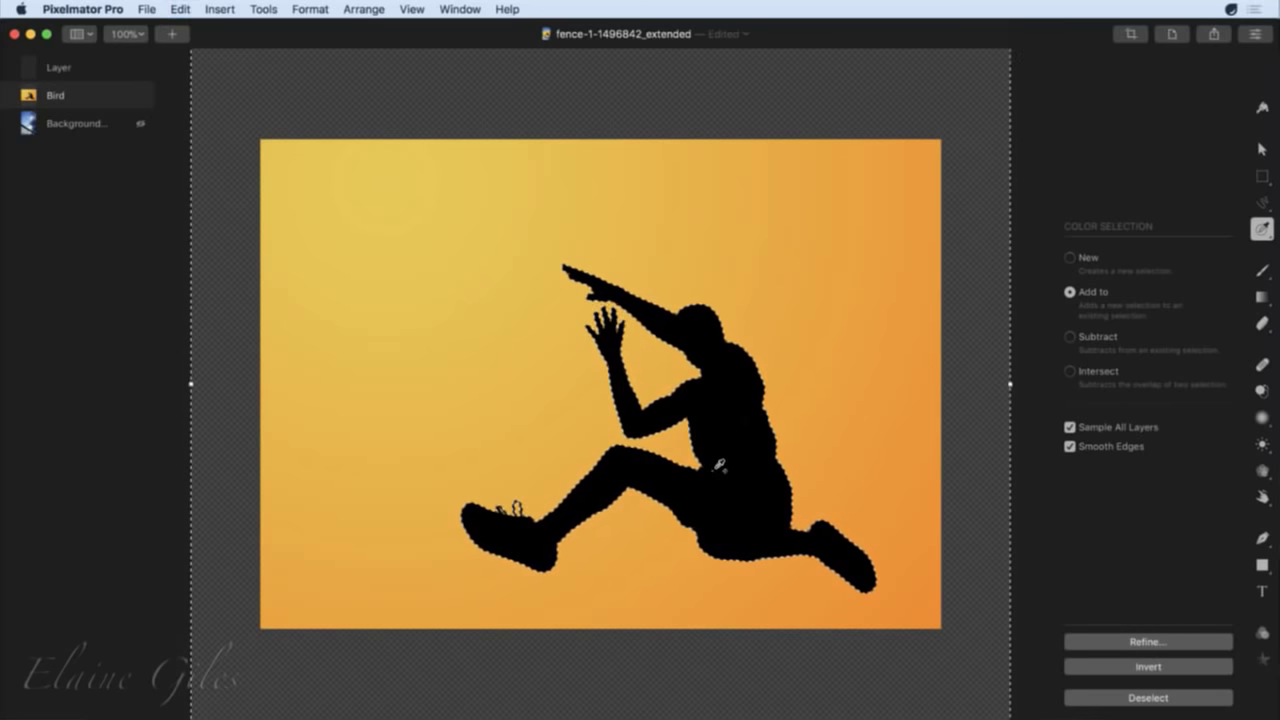
key(Delete)
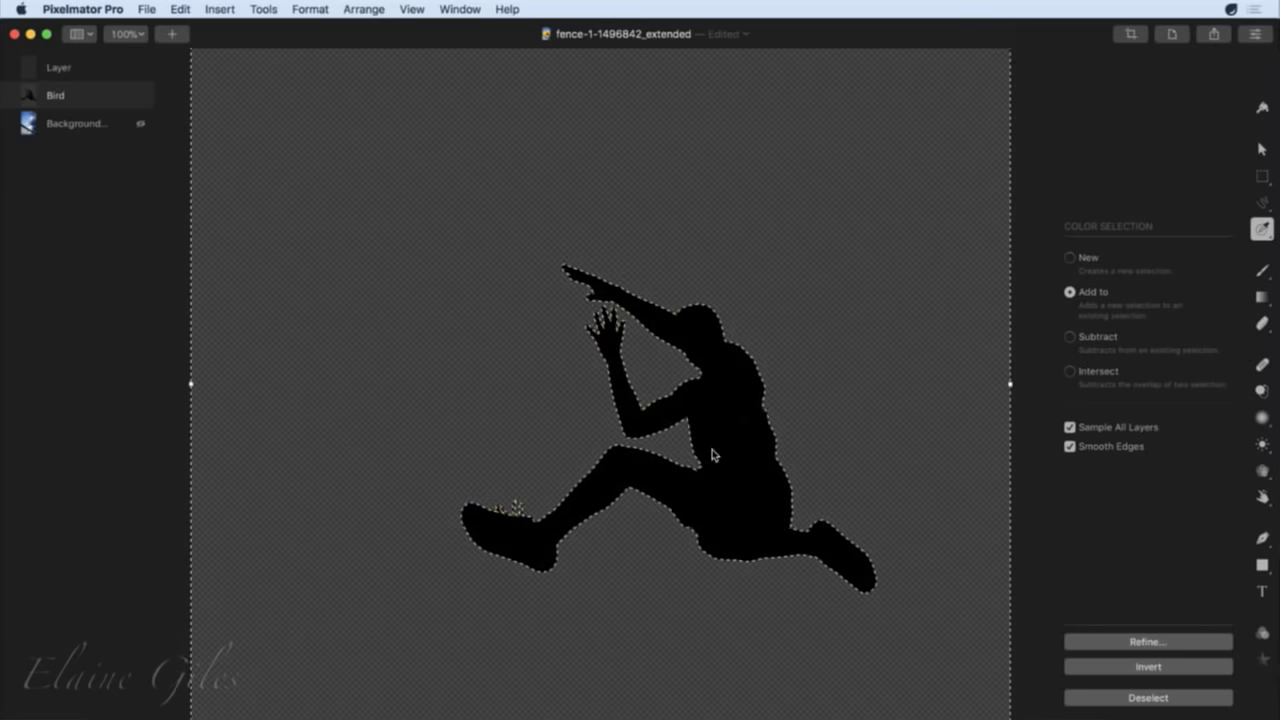
key(super+d)
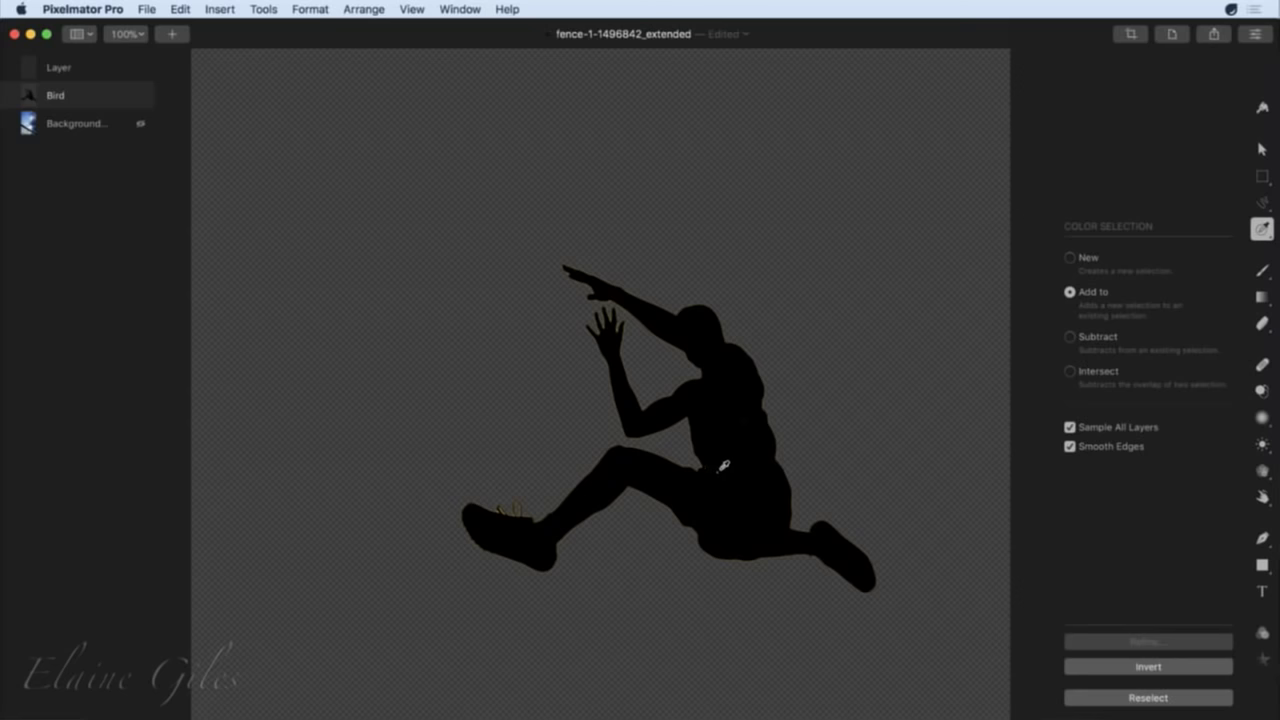
Undo the deselection, the background deletion and the inversion to get back to the silhouette selection.
key(super+shift+d)
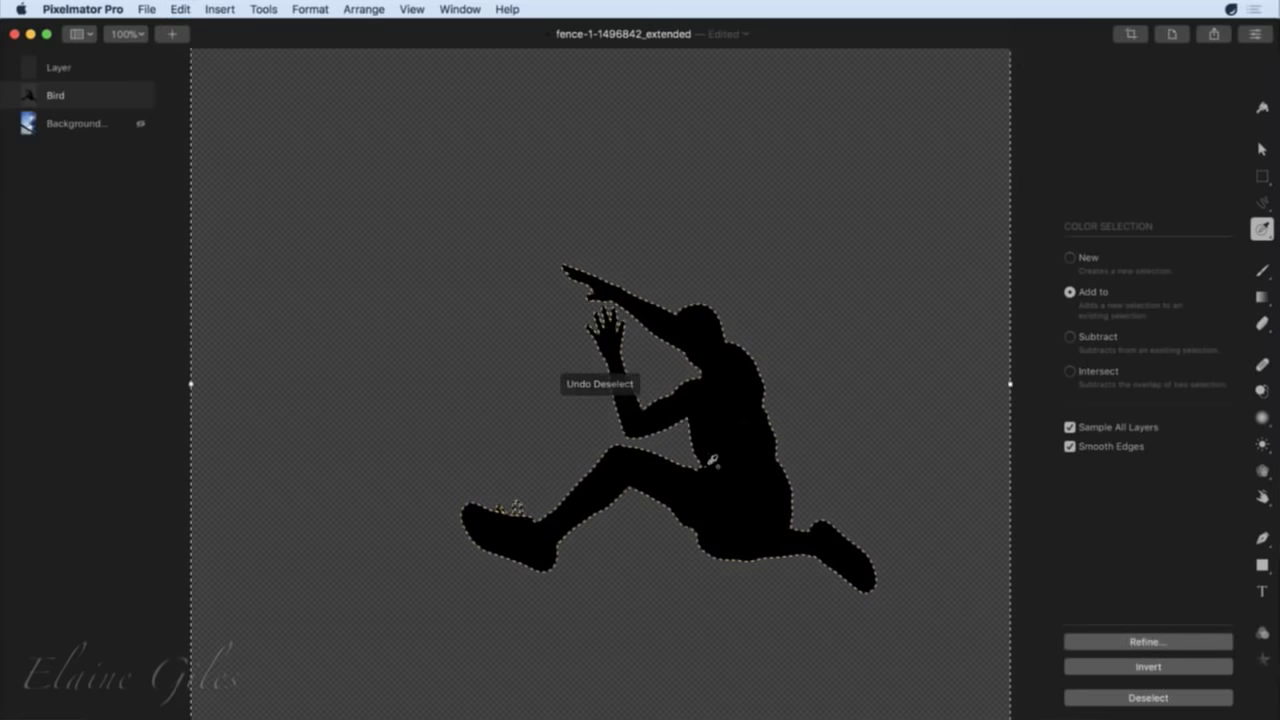
key(Delete)
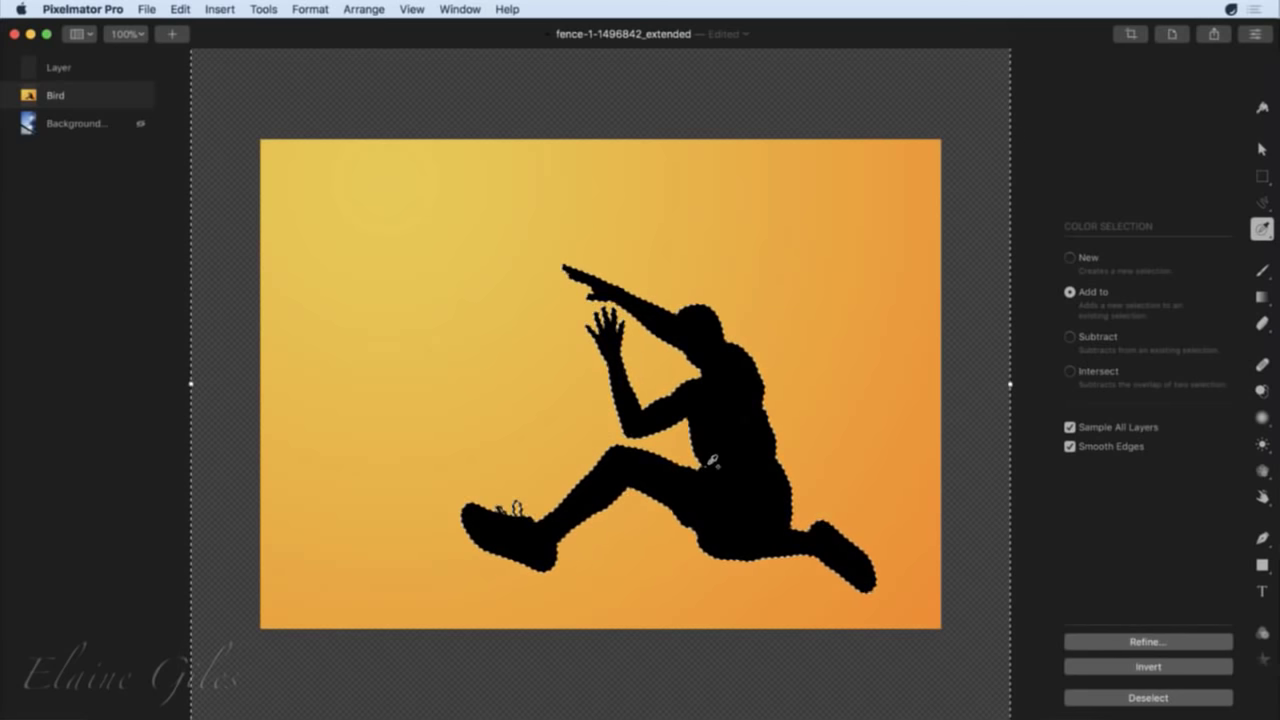
key(super+shift+i)
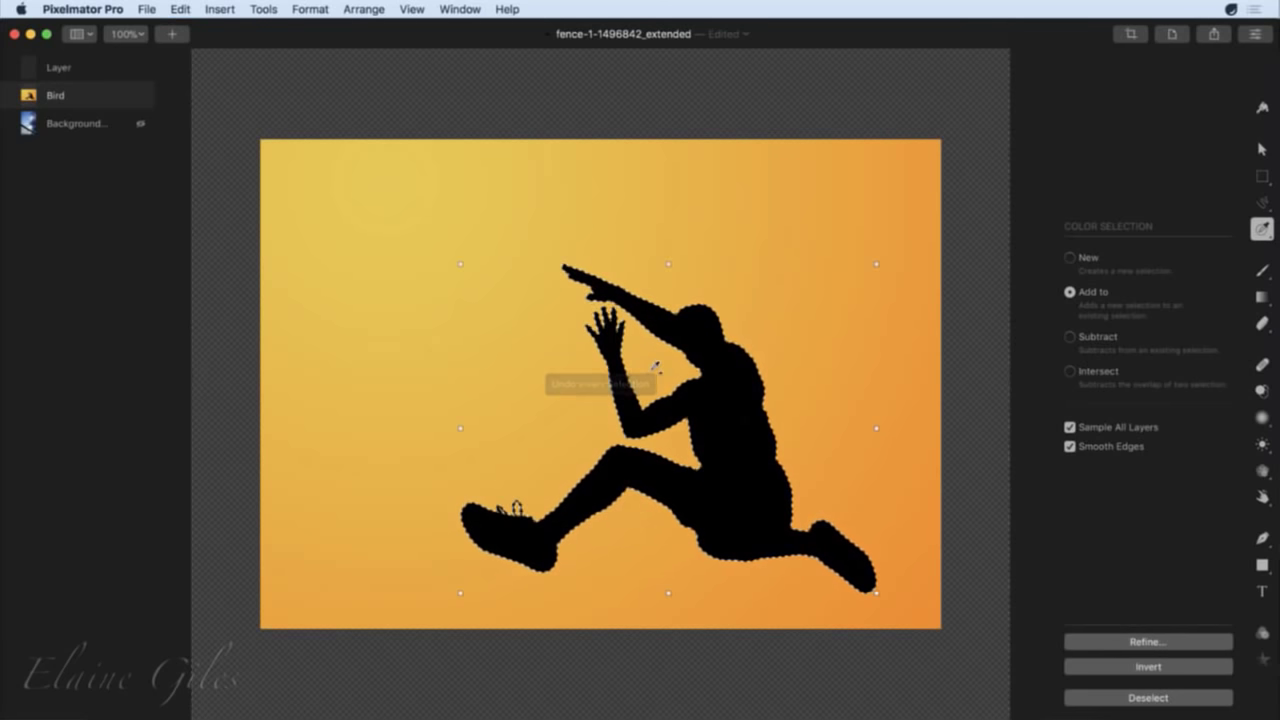
Start refining the silhouette selection, setting Edge Softness to 20% and Shape Roundness to 1%.
scroll(613, 465, up, 5)
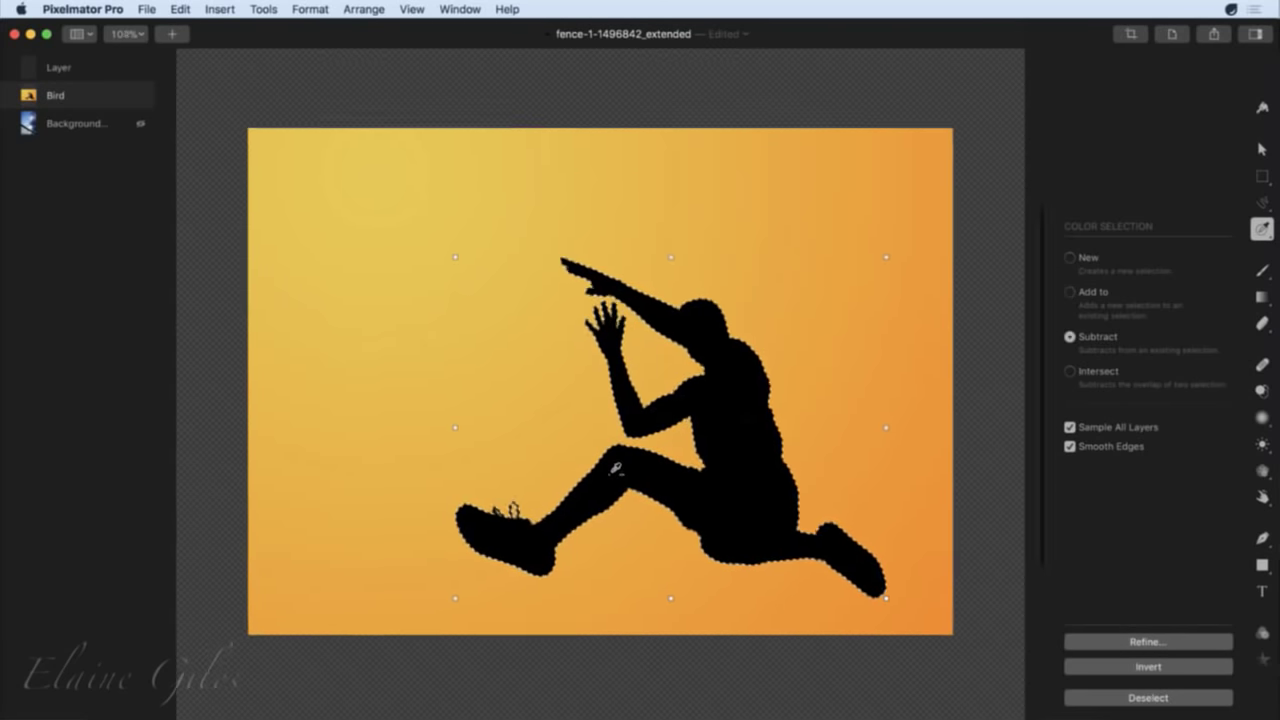
scroll(616, 468, up, 10)
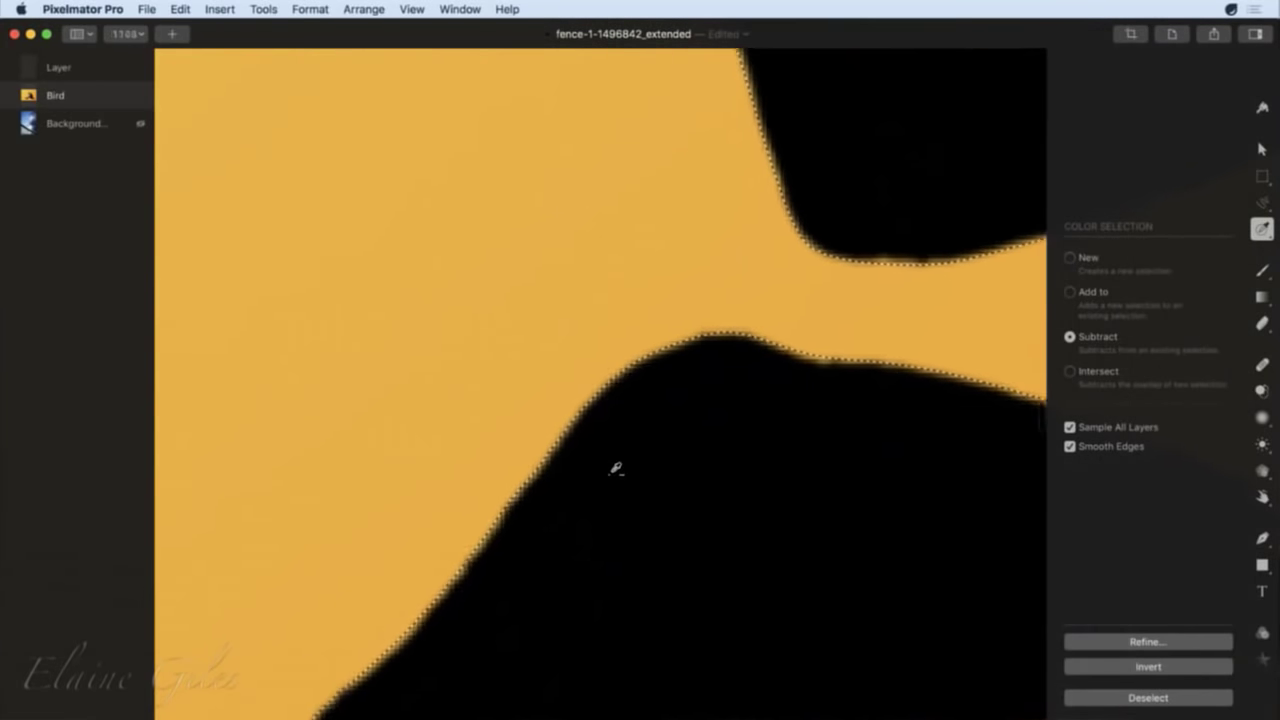
scroll(616, 468, up, 5)
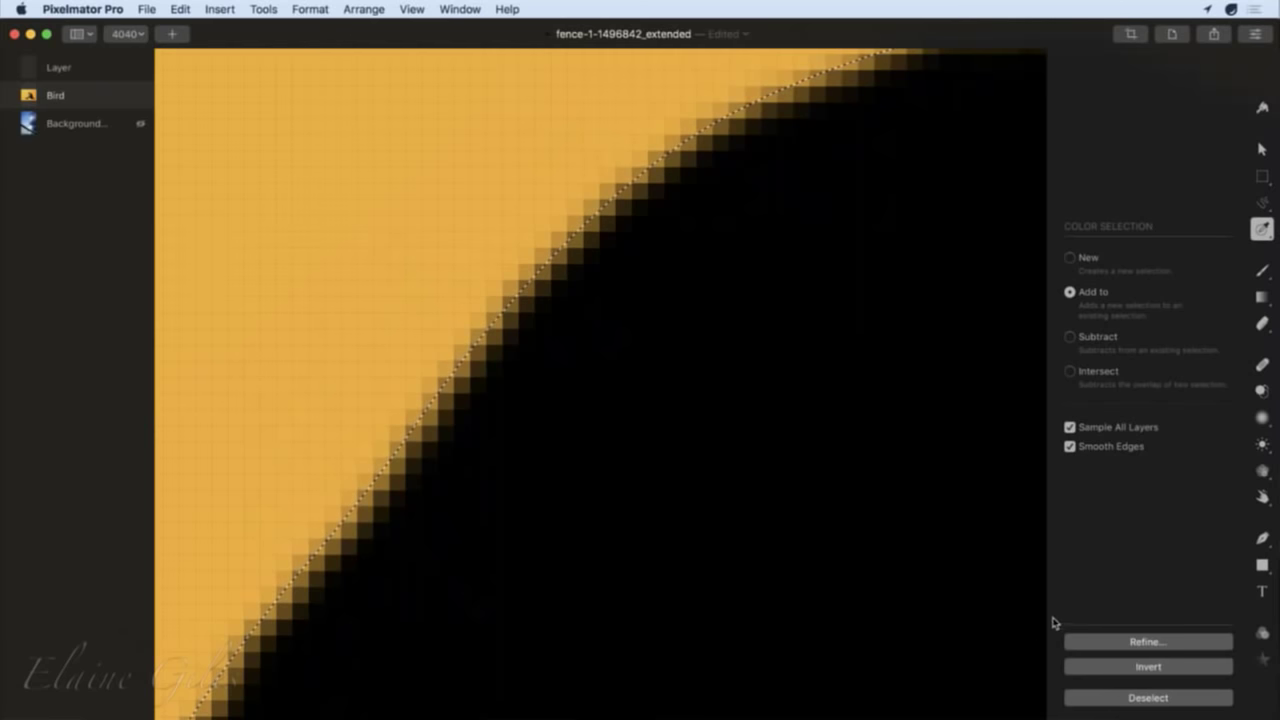
click(1133, 643)
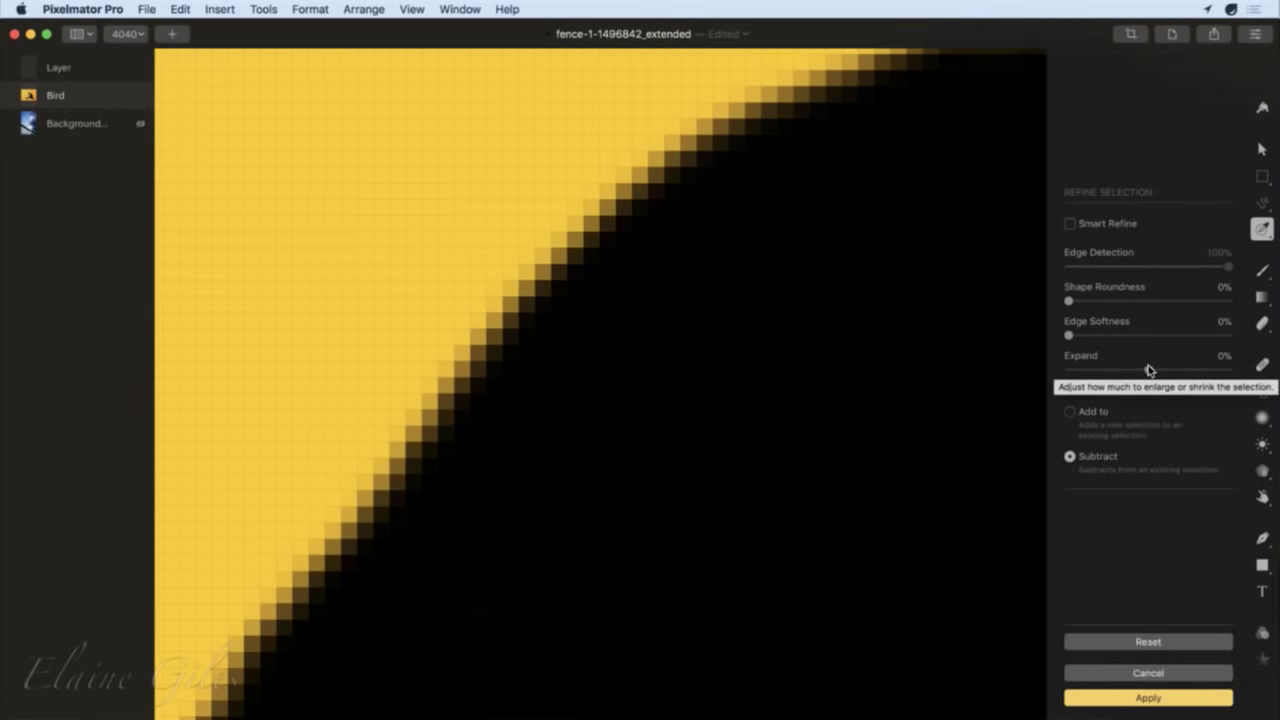
drag(1080, 335, 1075, 305)
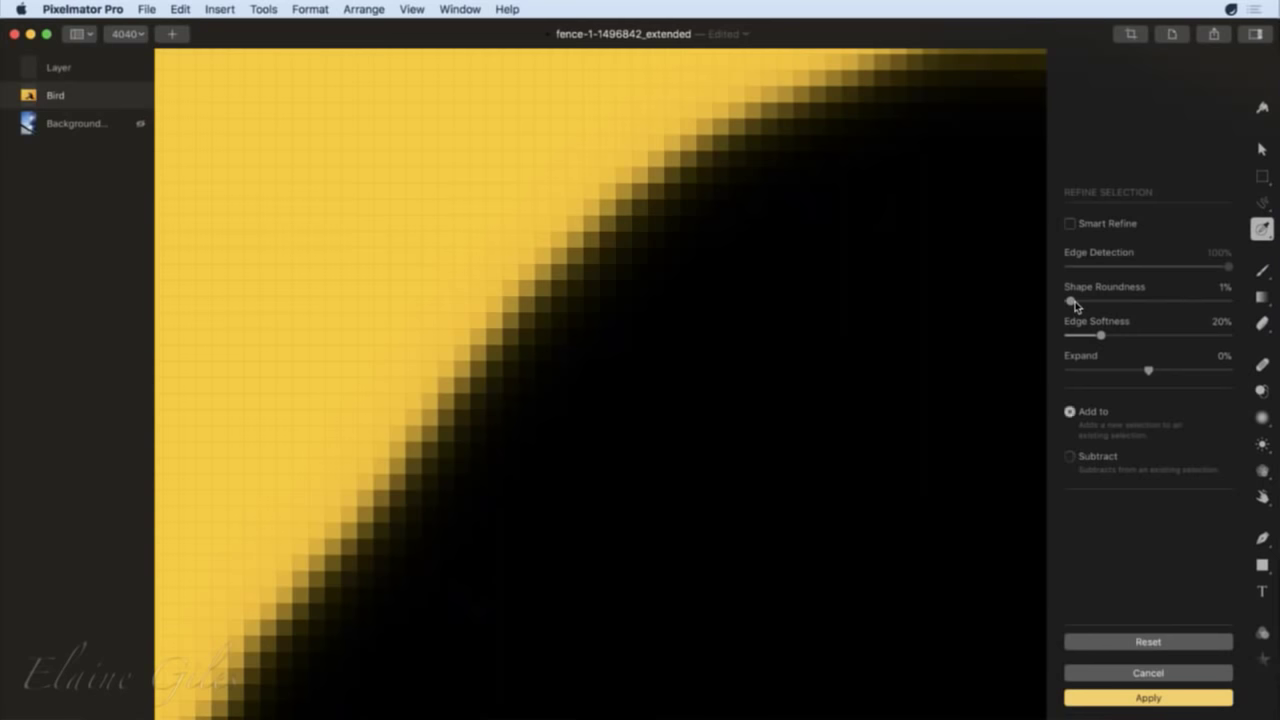
Turn on Smart Refine for the silhouette selection, test shrinking and enlarging it with Expand, and apply the refinement.
key(super+minus)
key(super+minus)
key(super+minus)
key(super+minus)
key(super+minus)
key(super+minus)
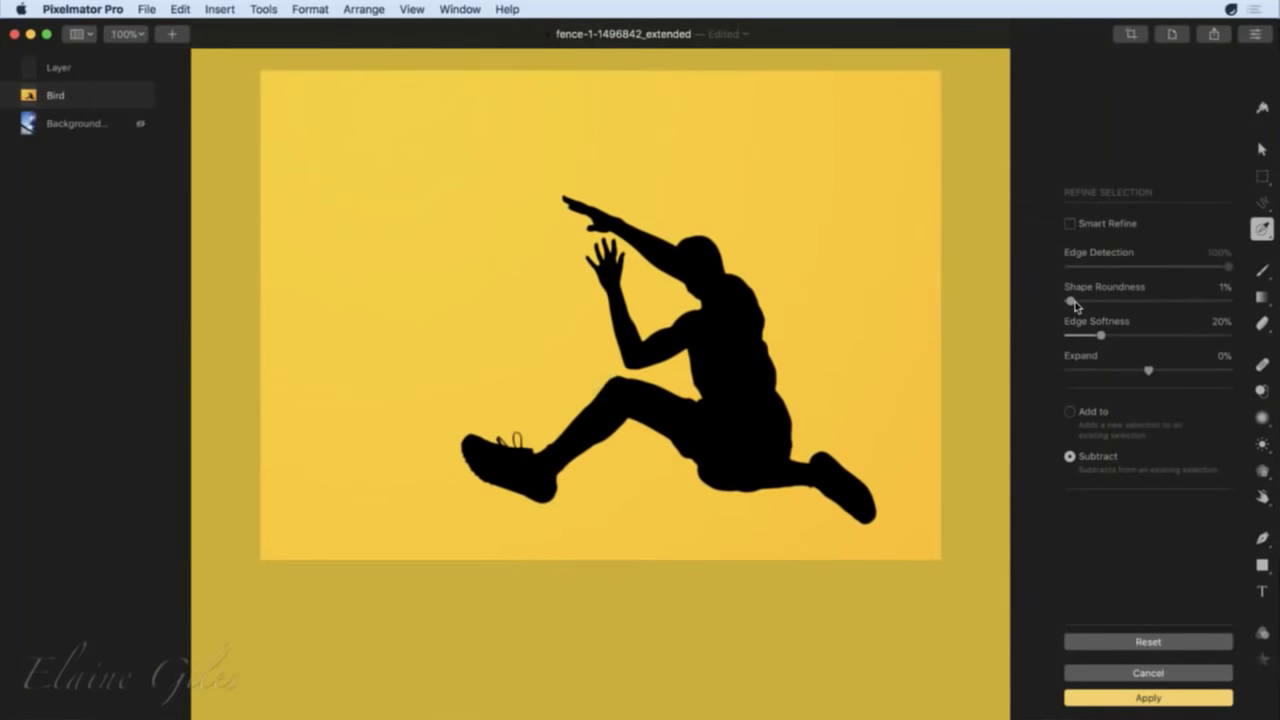
click(1068, 224)
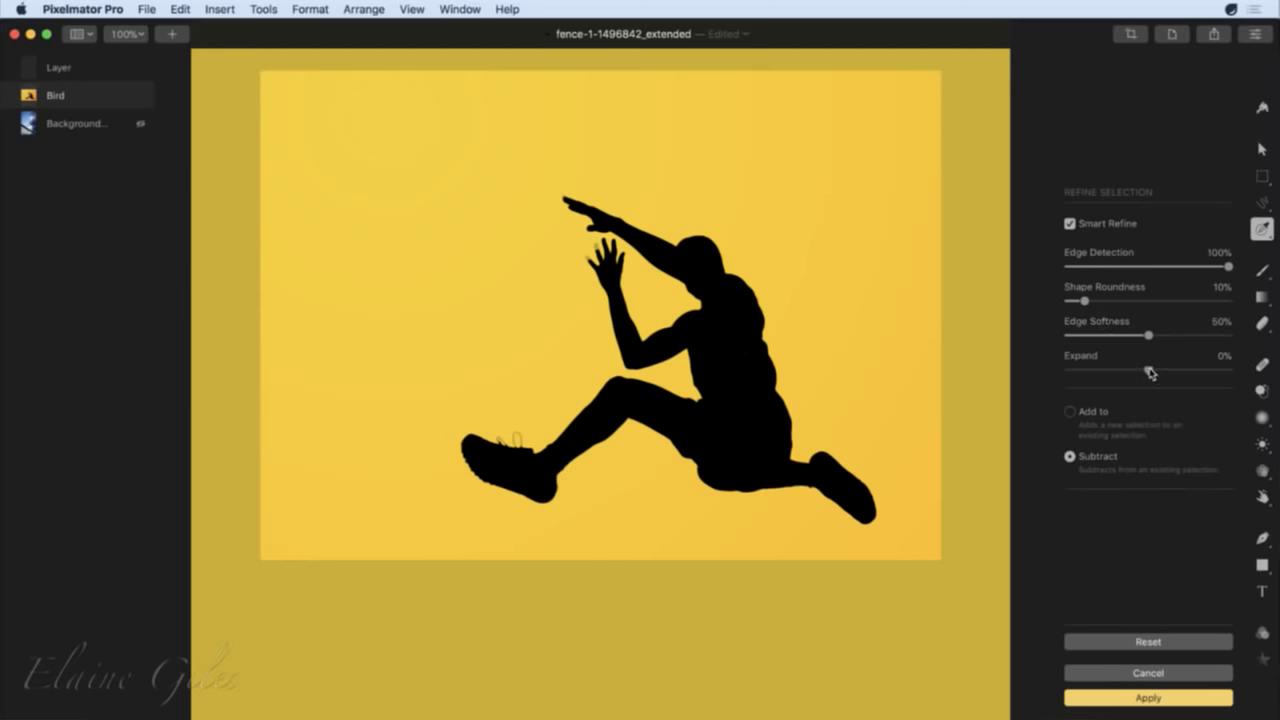
mouse_move(1150, 372)
mouse_down()
mouse_move(1200, 372)
mouse_move(1087, 373)
mouse_move(1138, 372)
mouse_up()
drag(1185, 371, 1153, 371)
click(1107, 700)
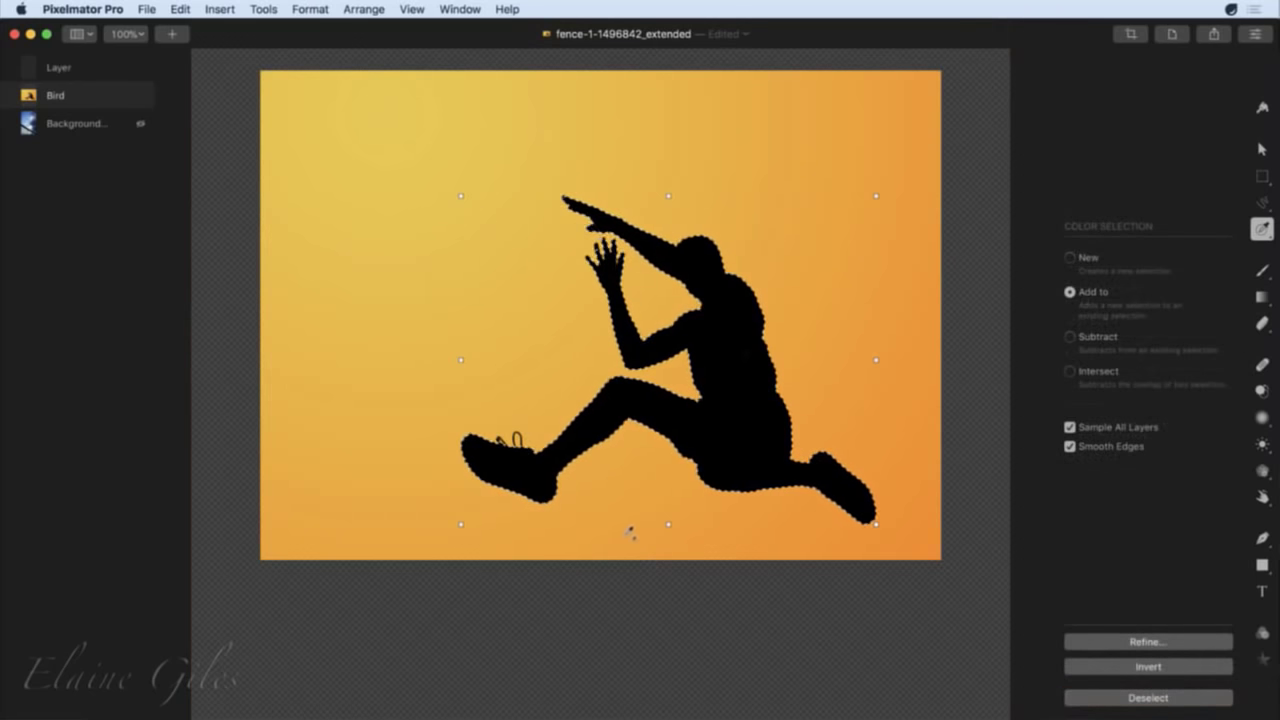
Inspect the refined edge, invert the selection and delete the orange background from the Bird layer, leaving nothing selected.
key(alt)
scroll(588, 436, up, 10)
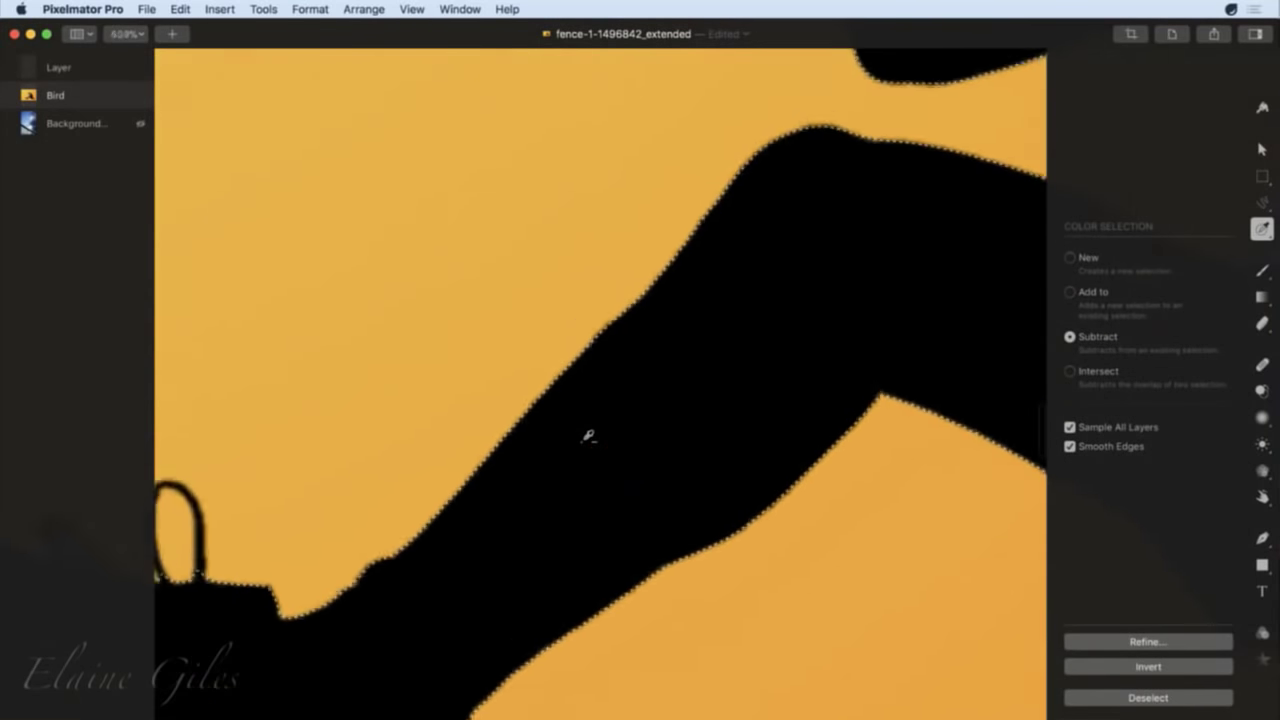
scroll(588, 436, up, 10)
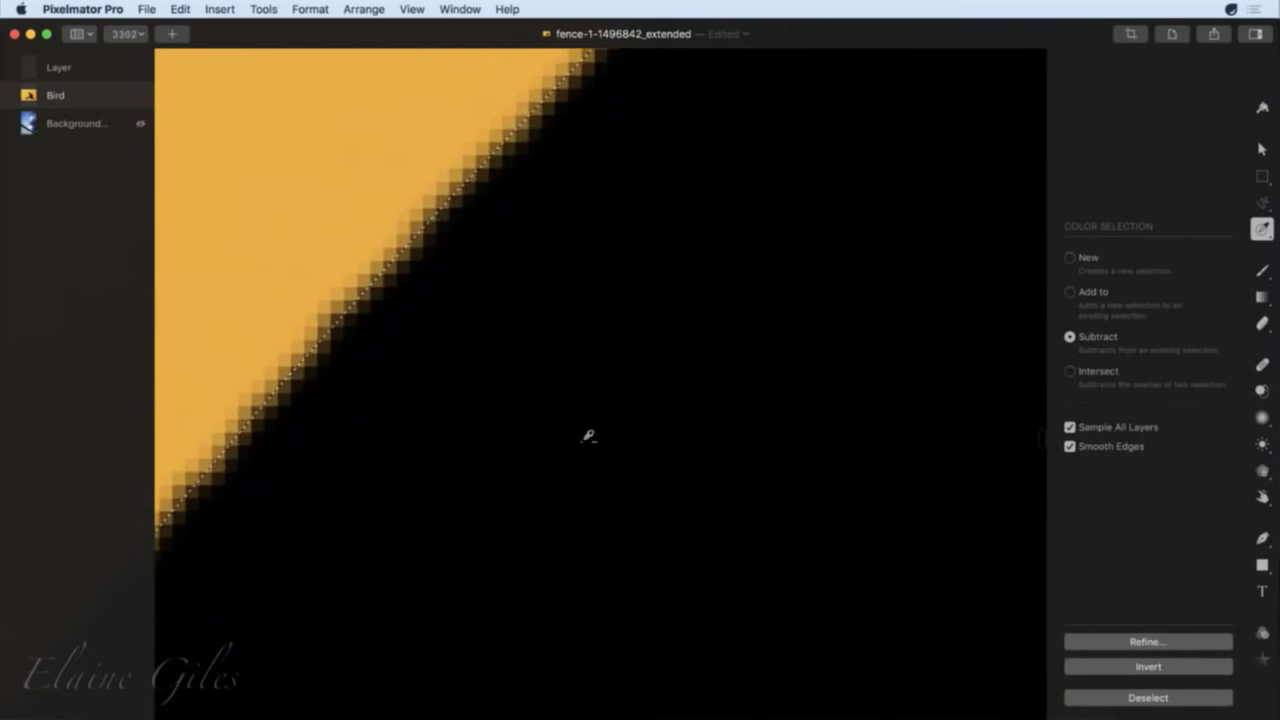
scroll(294, 407, down, 10)
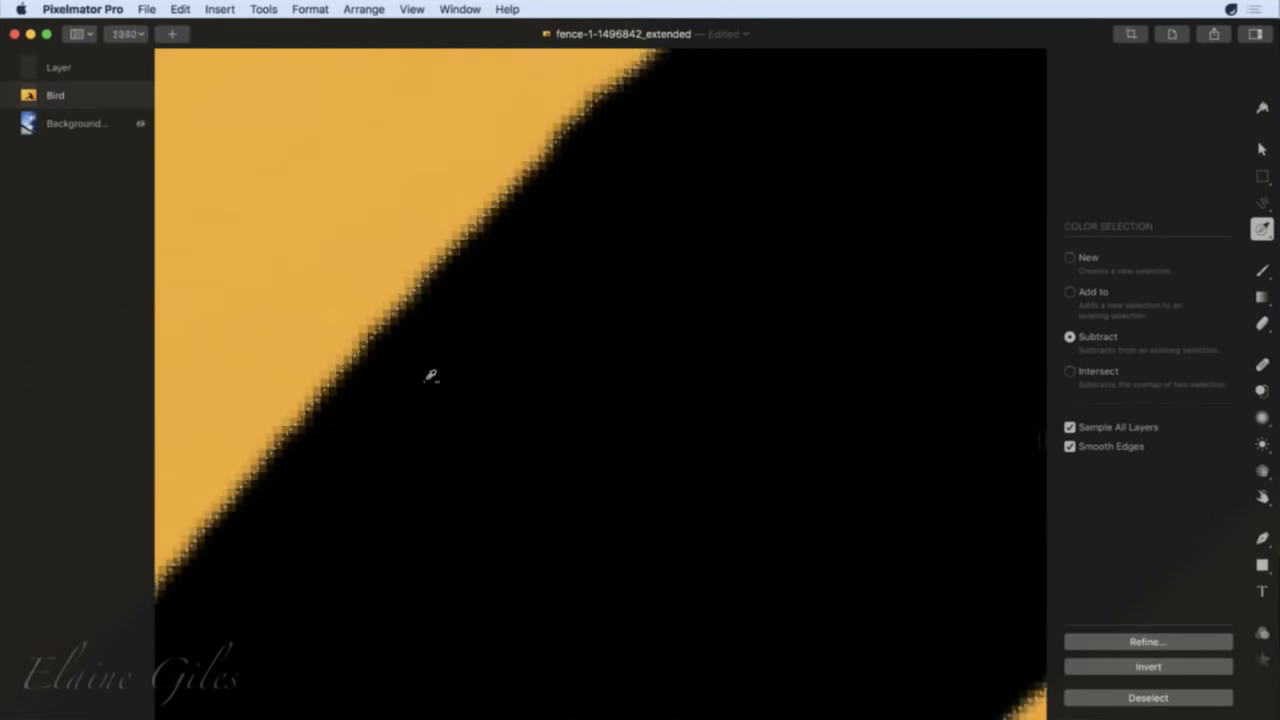
scroll(436, 377, down, 8)
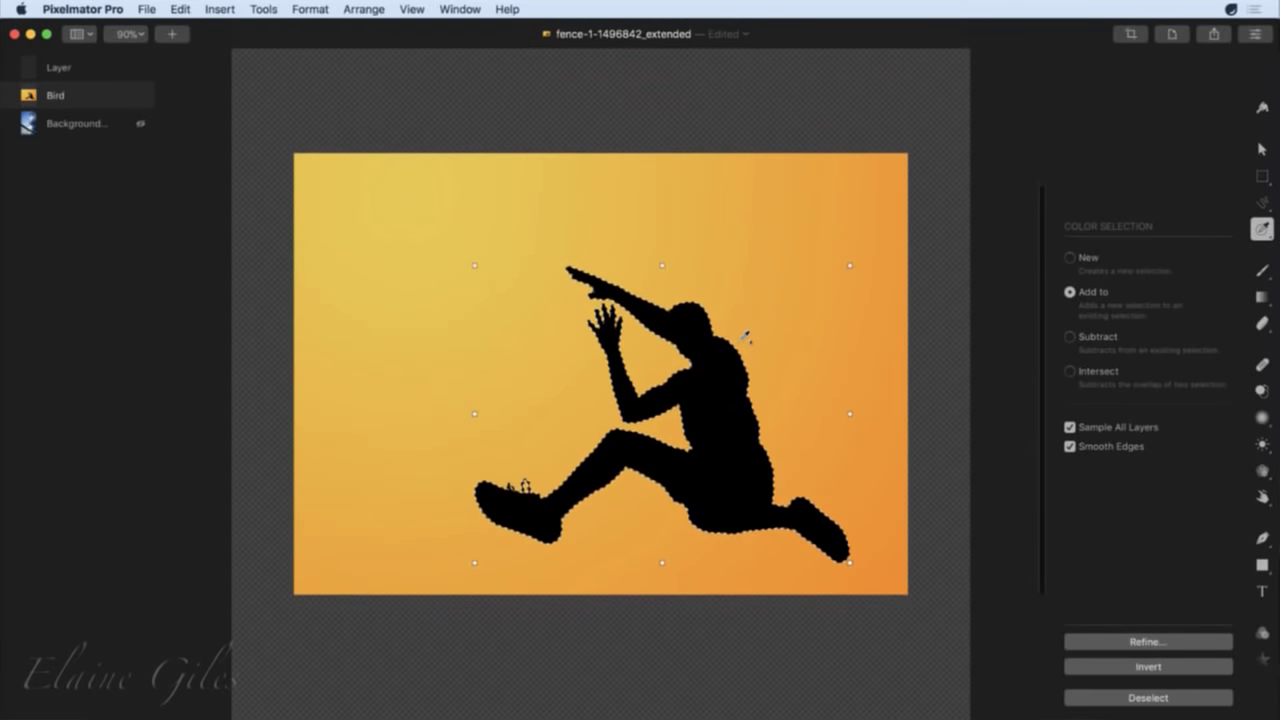
key(super+shift+i)
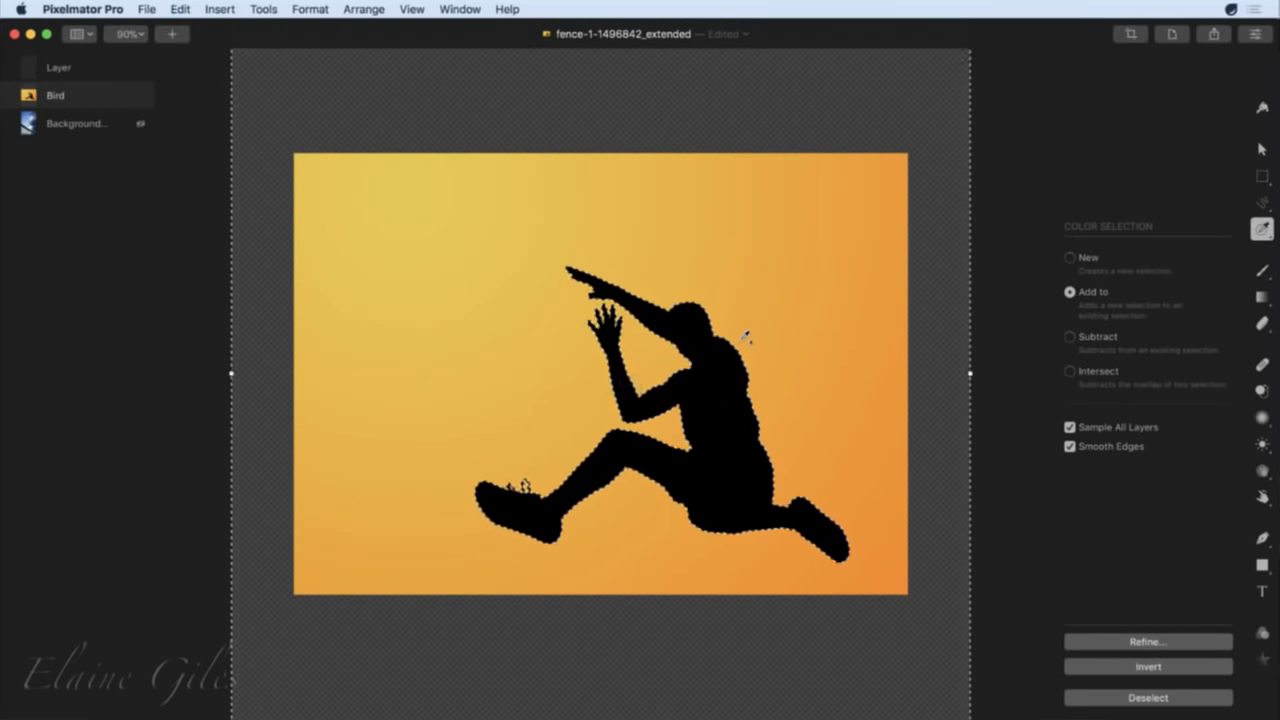
key(Delete)
key(super+d)
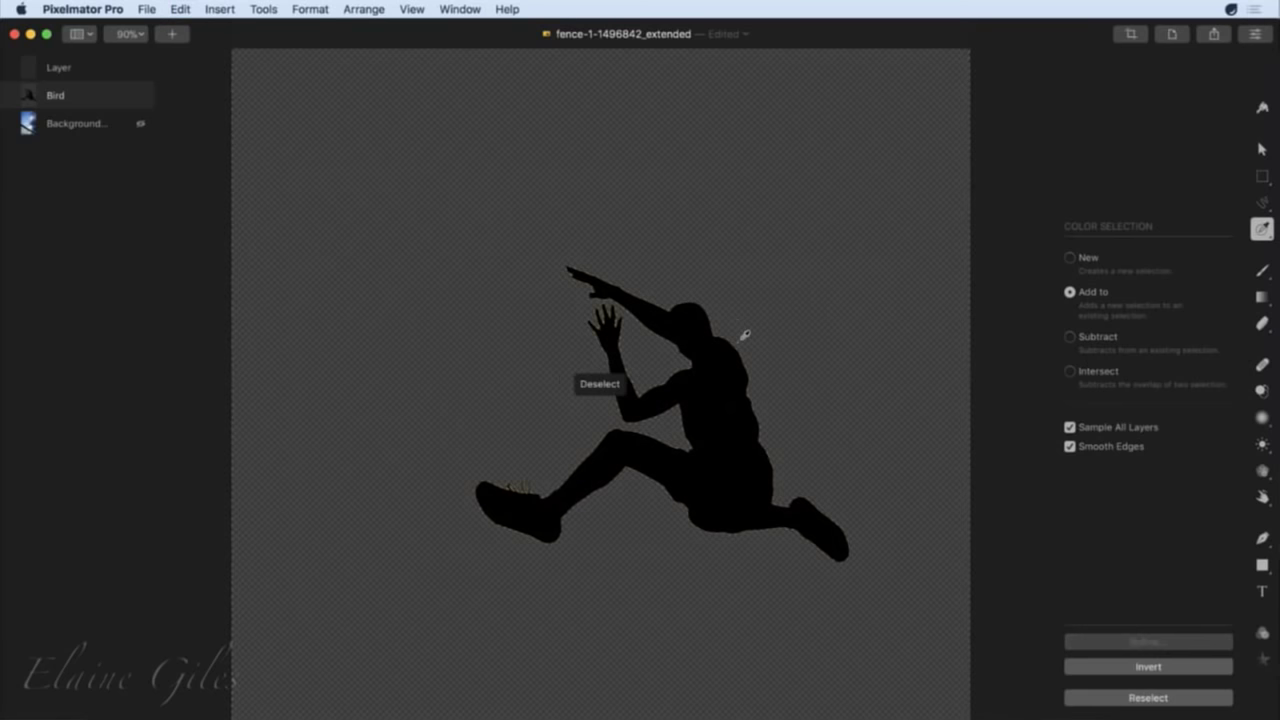
Show the Background layer behind the cut-out silhouette and activate the Arrange tool for the Bird layer.
click(142, 124)
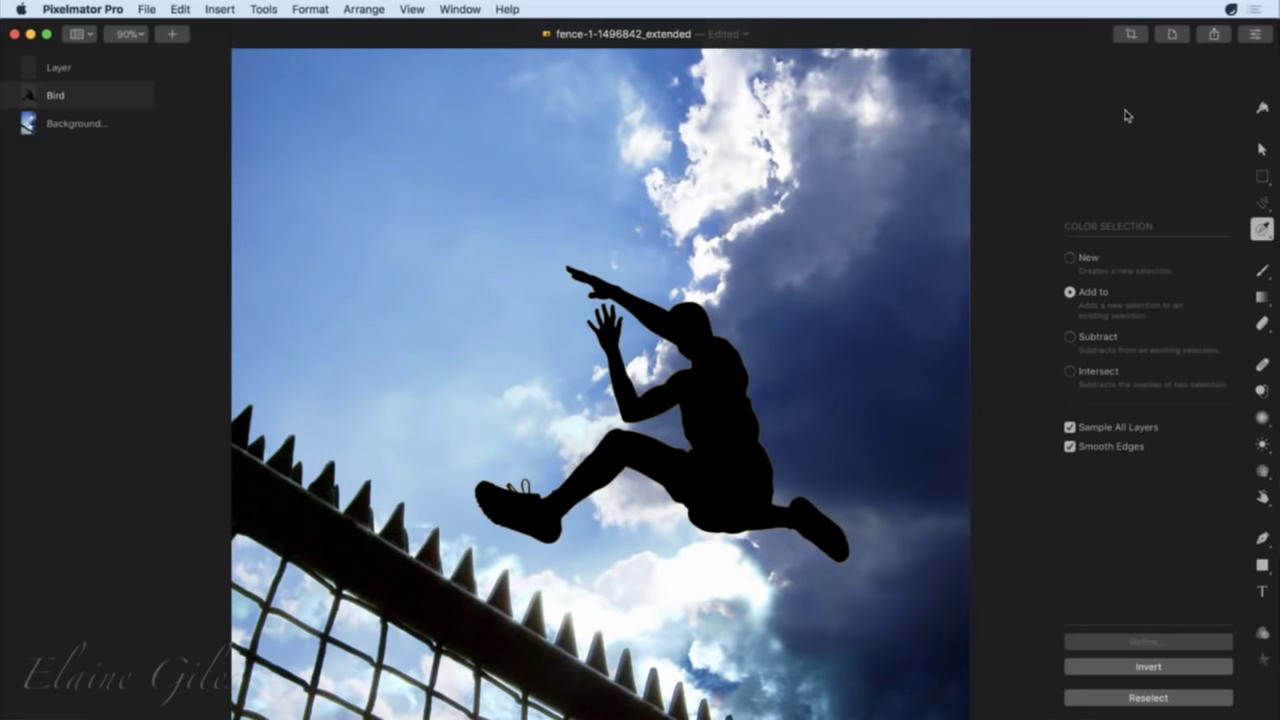
click(1260, 150)
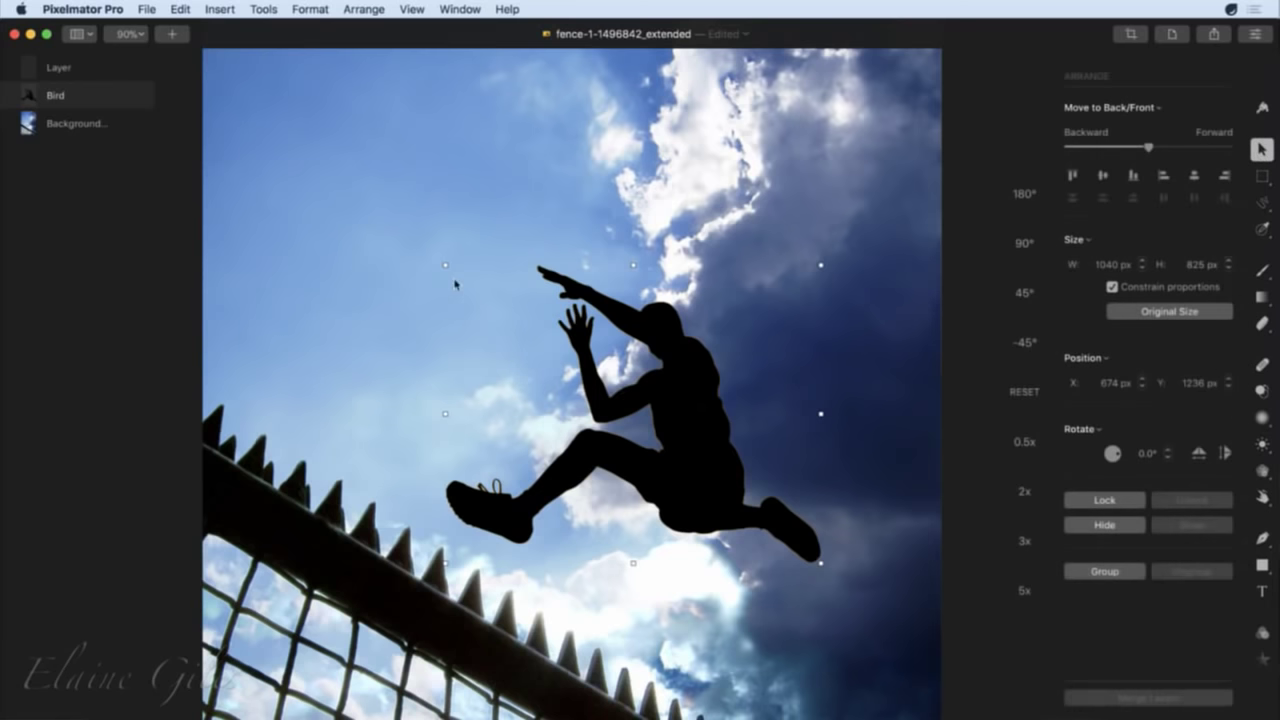
Enlarge the silhouette to about 1714 × 1360 px, move it over the fence, and try flipping it vertically before flipping it back.
drag(445, 268, 206, 67)
drag(503, 393, 625, 476)
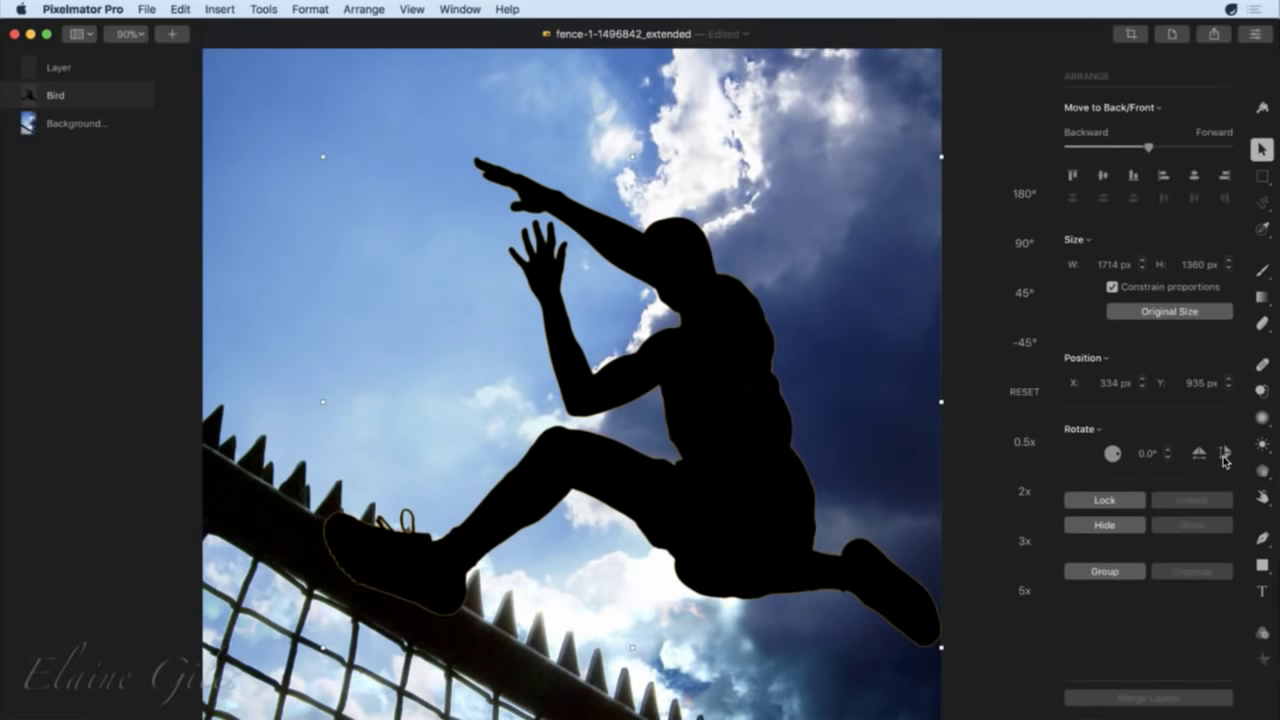
click(1226, 455)
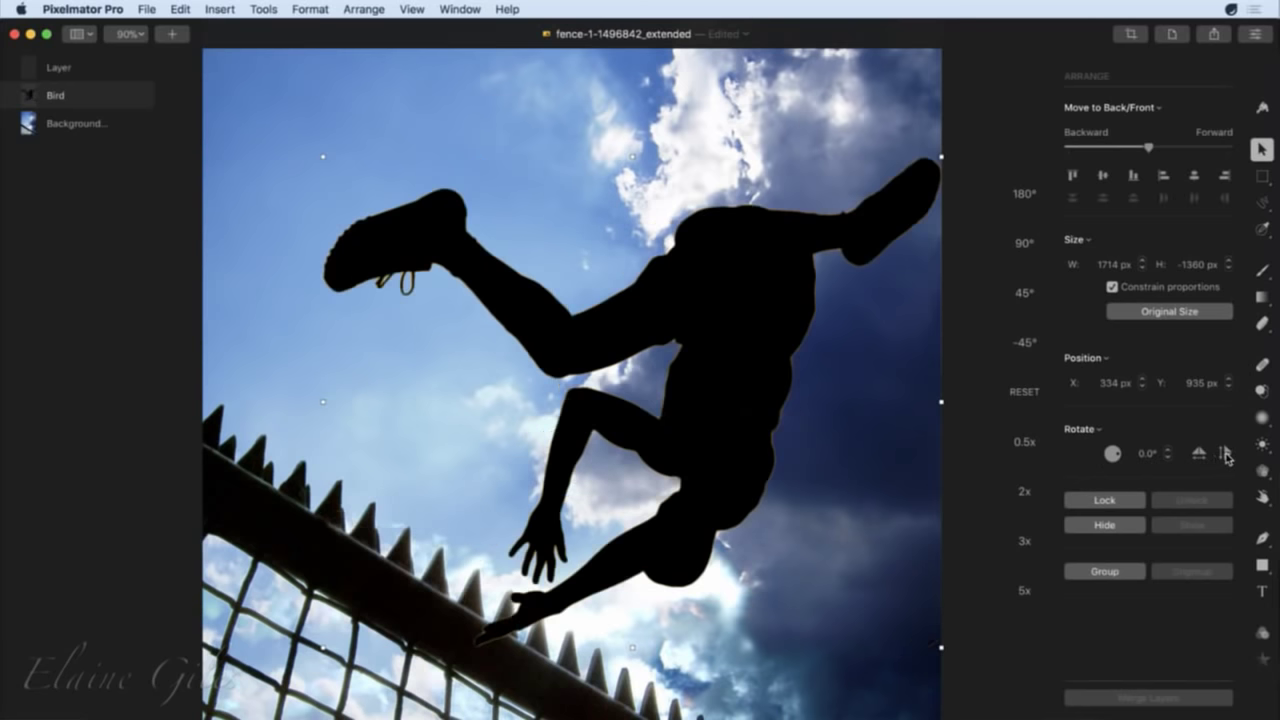
click(1226, 455)
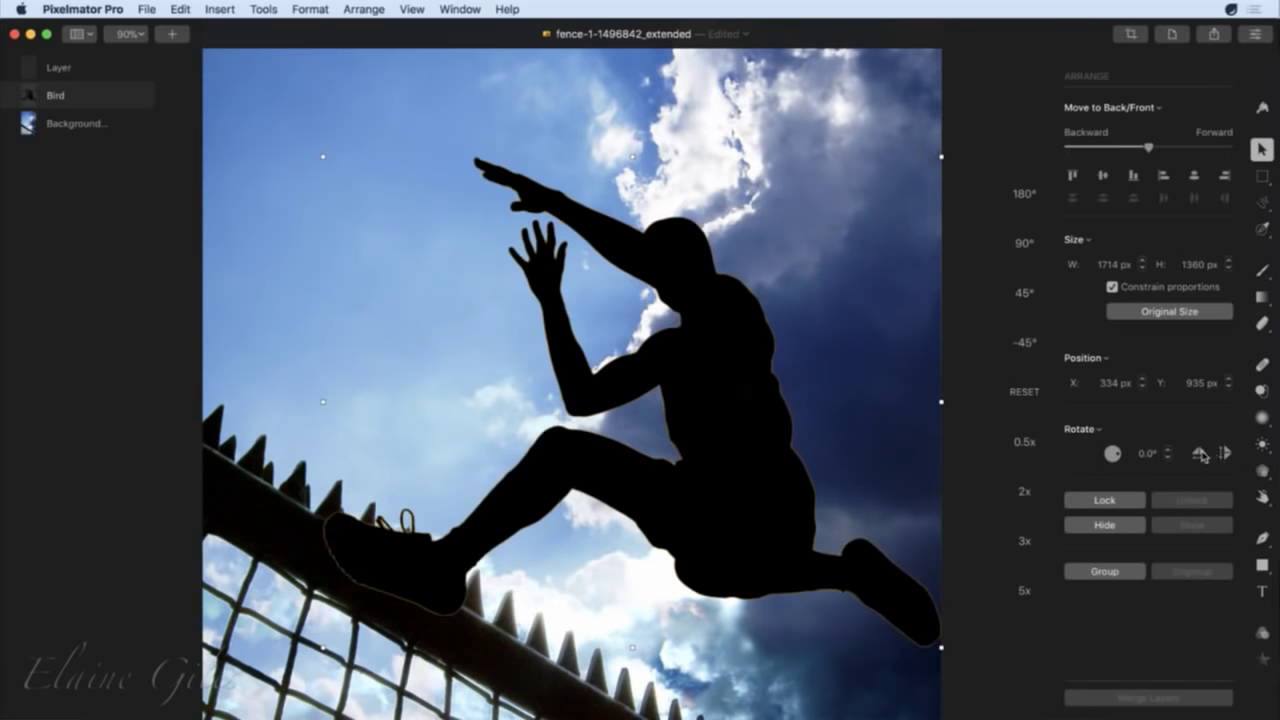
Flip the silhouette horizontally and move it to about X 42 px, Y 778 px over the sky and fence.
click(1201, 455)
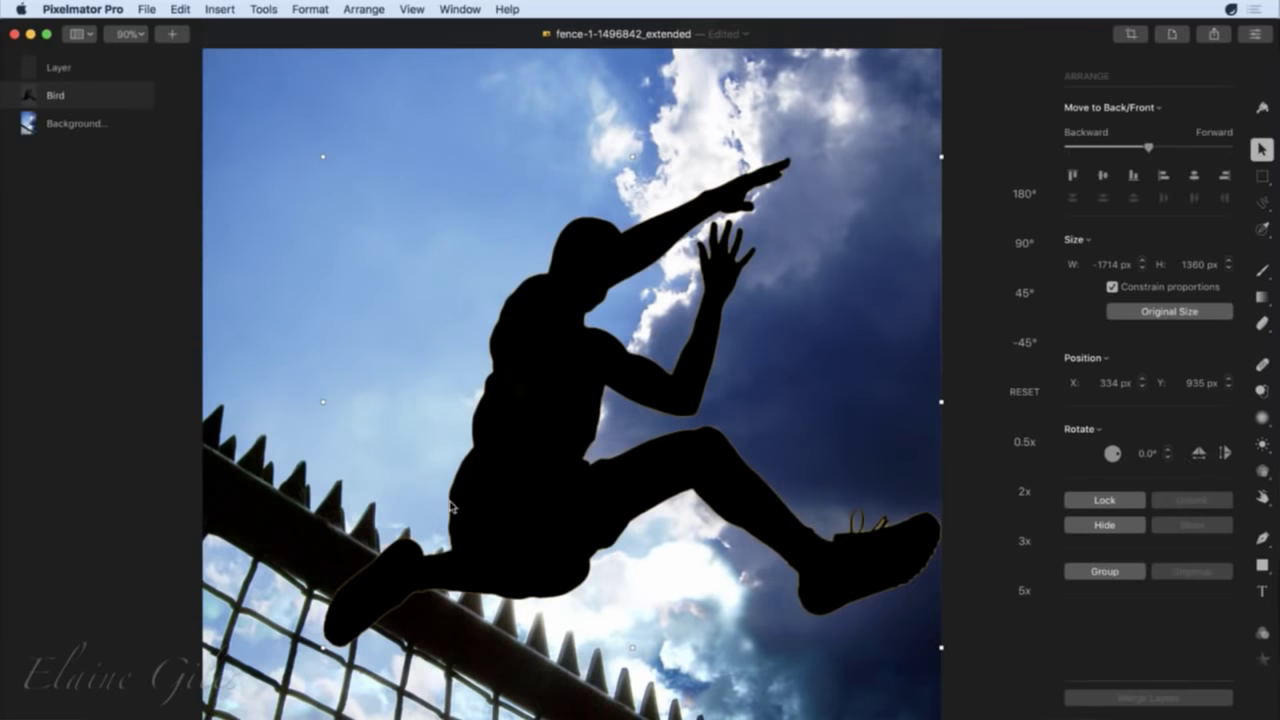
drag(496, 498, 388, 441)
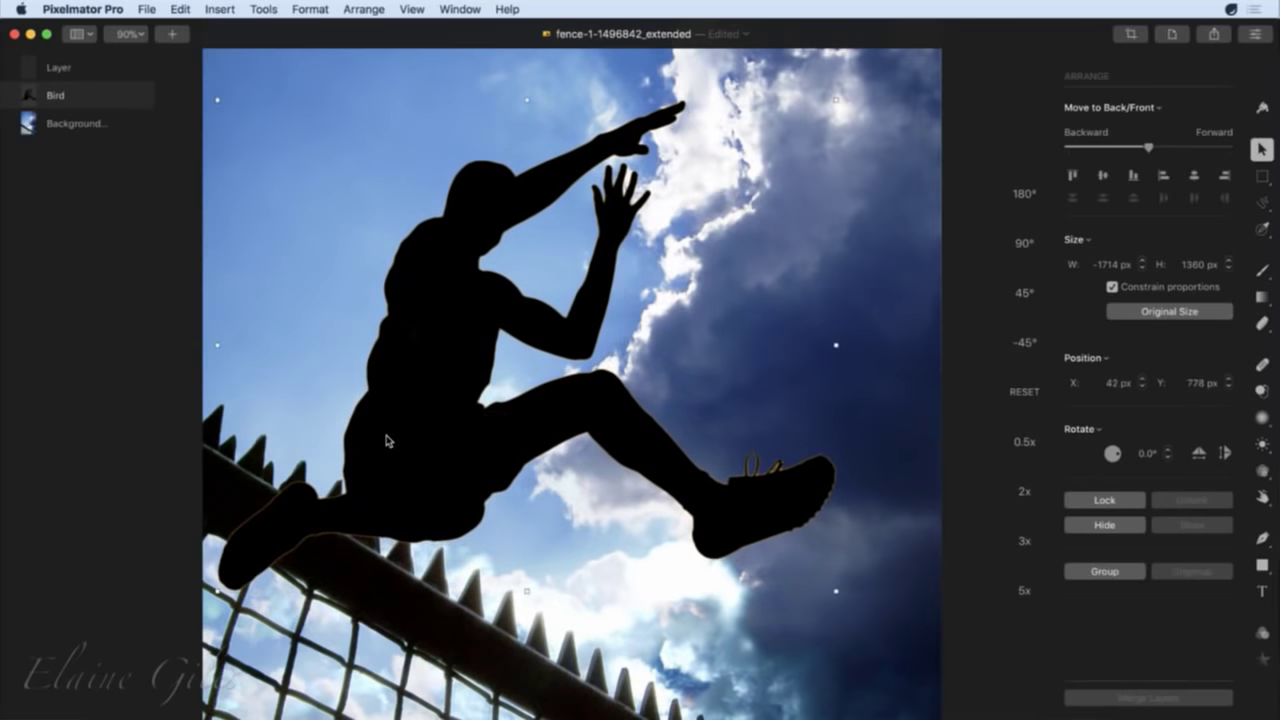
key(super+0)
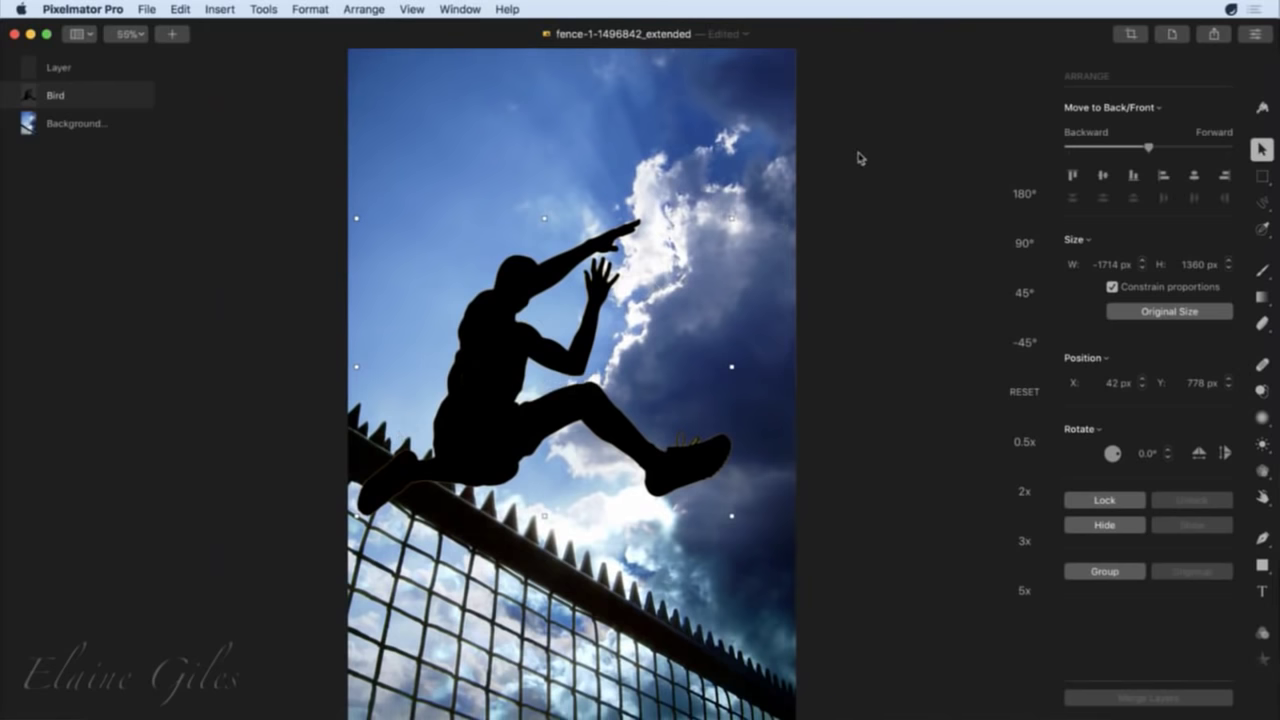
Enlarge the silhouette to about 2446 × 1941 px and place it at about X -398 px, Y 125 px.
drag(732, 218, 940, 136)
drag(582, 410, 433, 421)
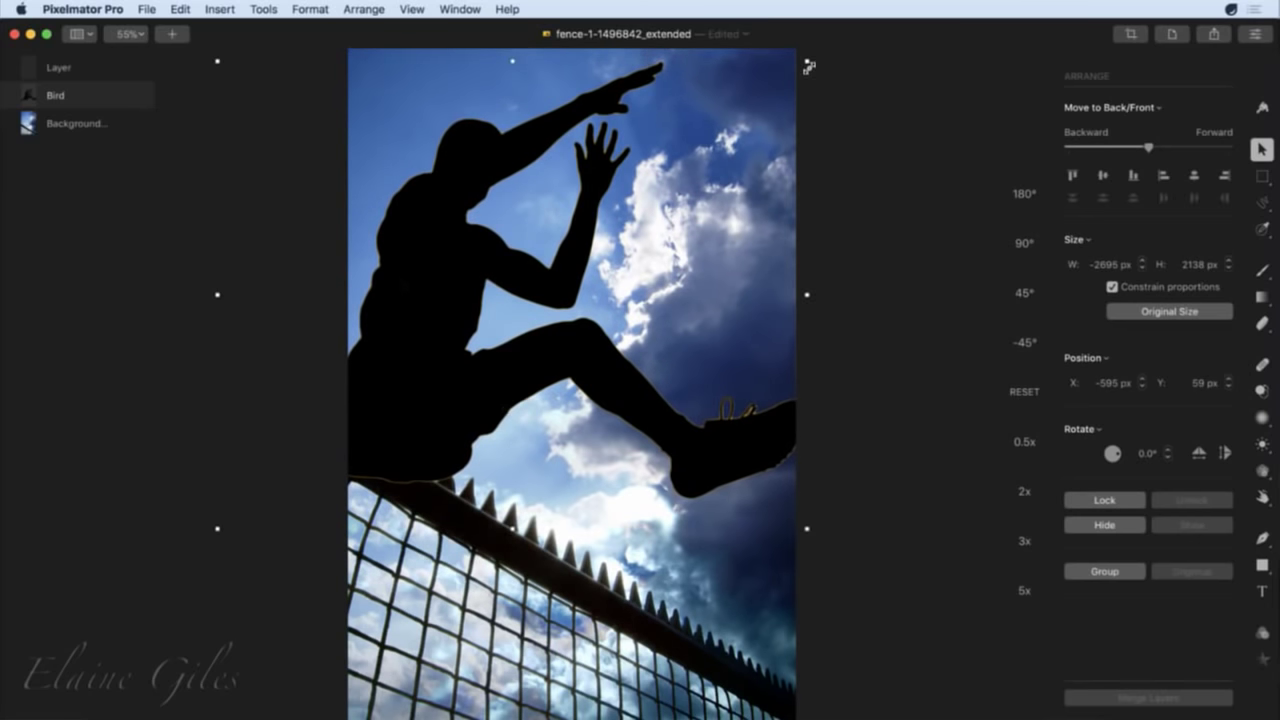
drag(808, 67, 755, 100)
drag(386, 394, 423, 363)
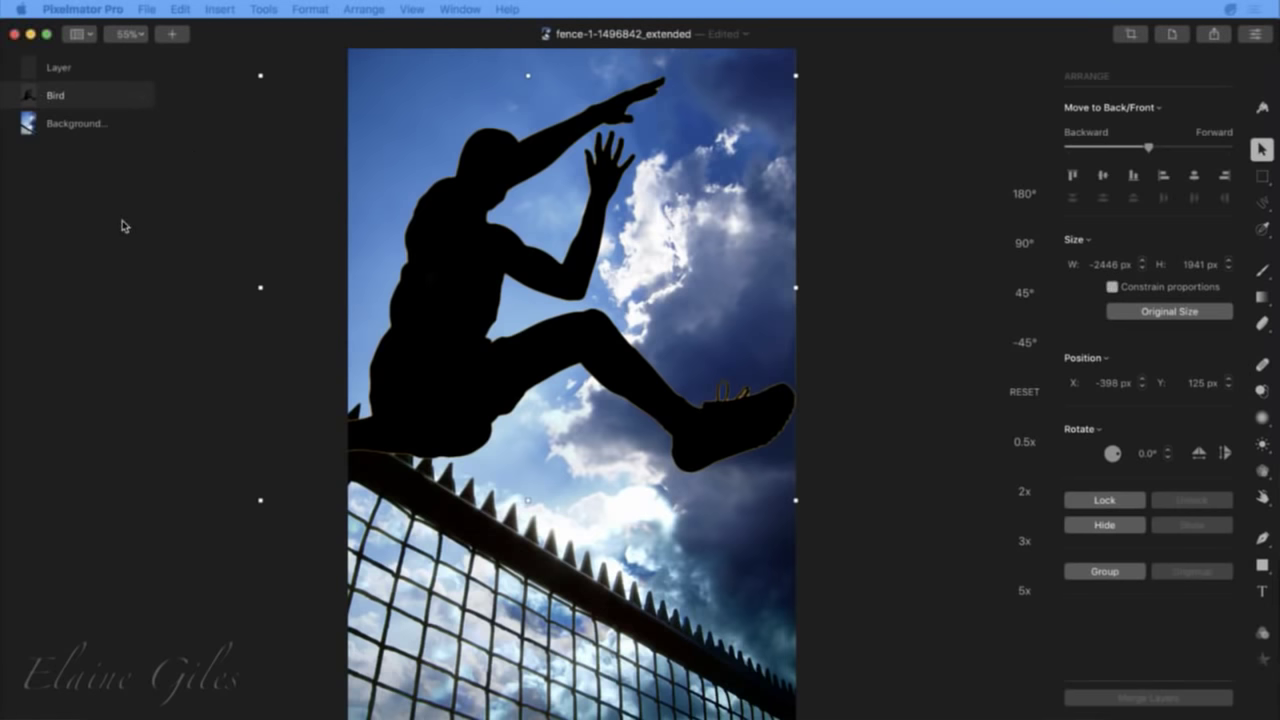
Close the fence composite and the empty-retro-room, retro-living-room and dandelion documents, discarding the unsaved new documents.
click(12, 28)
key(super+s)
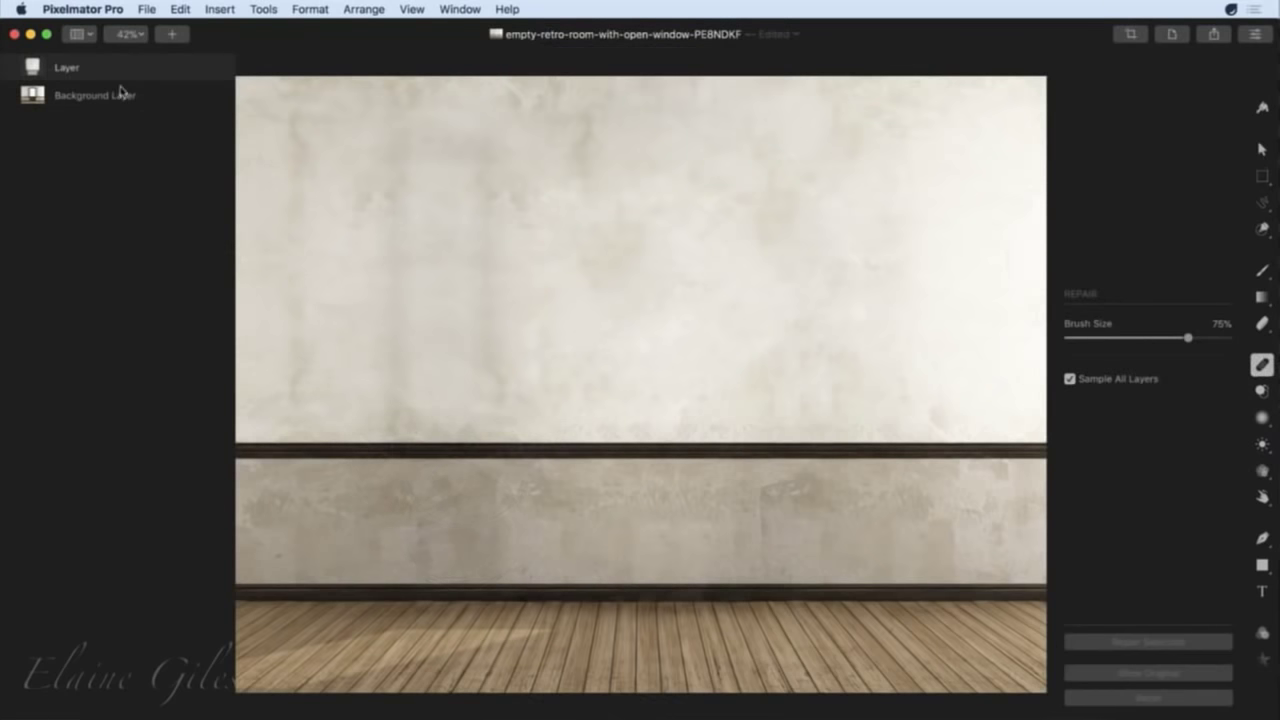
click(15, 36)
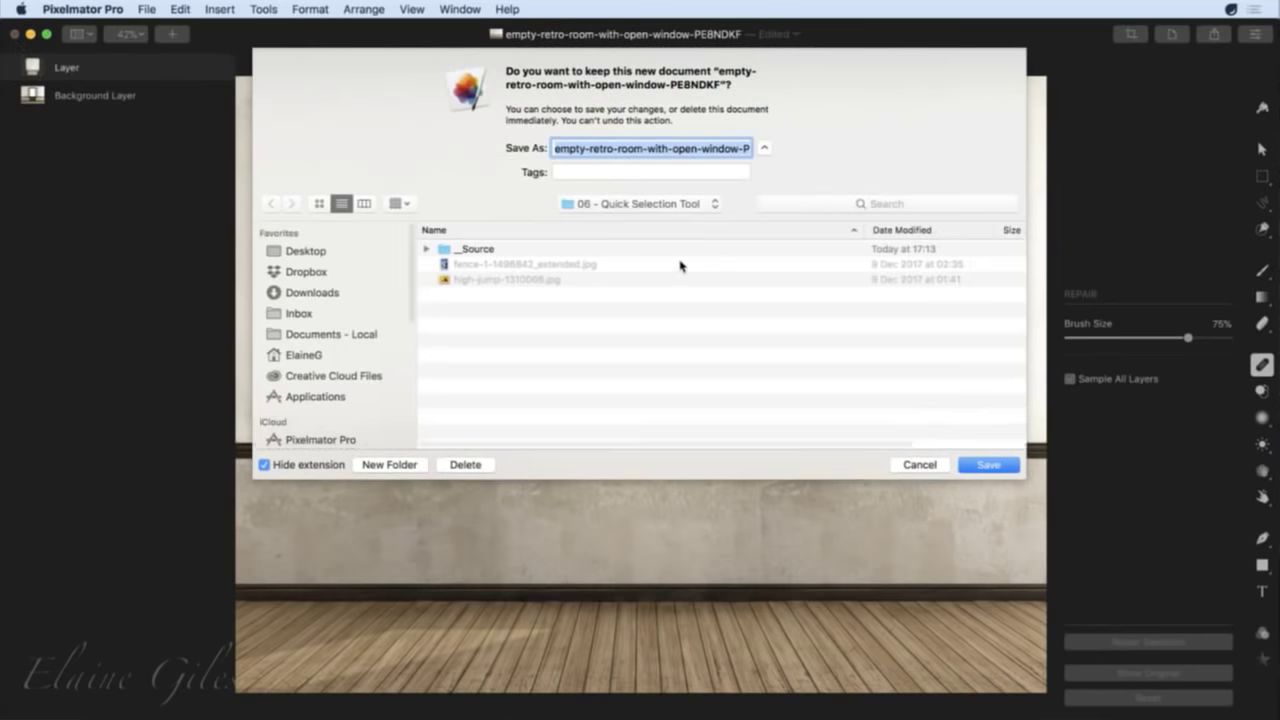
click(455, 466)
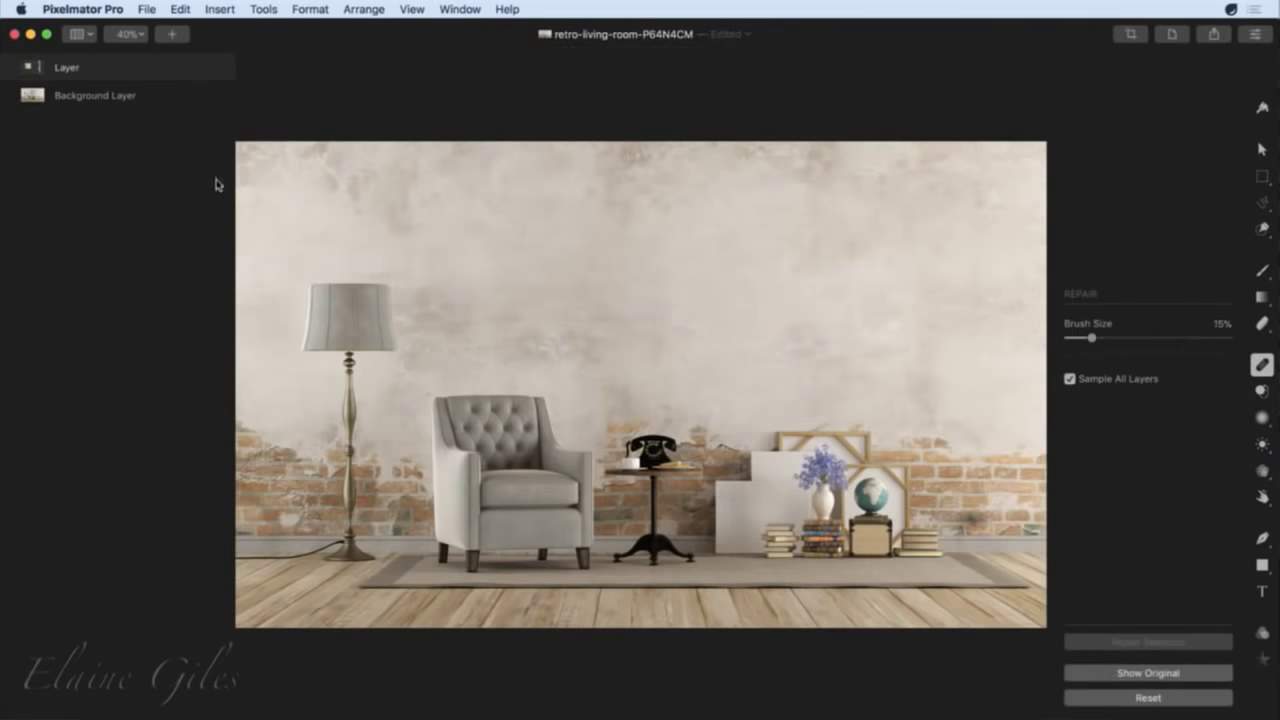
click(14, 36)
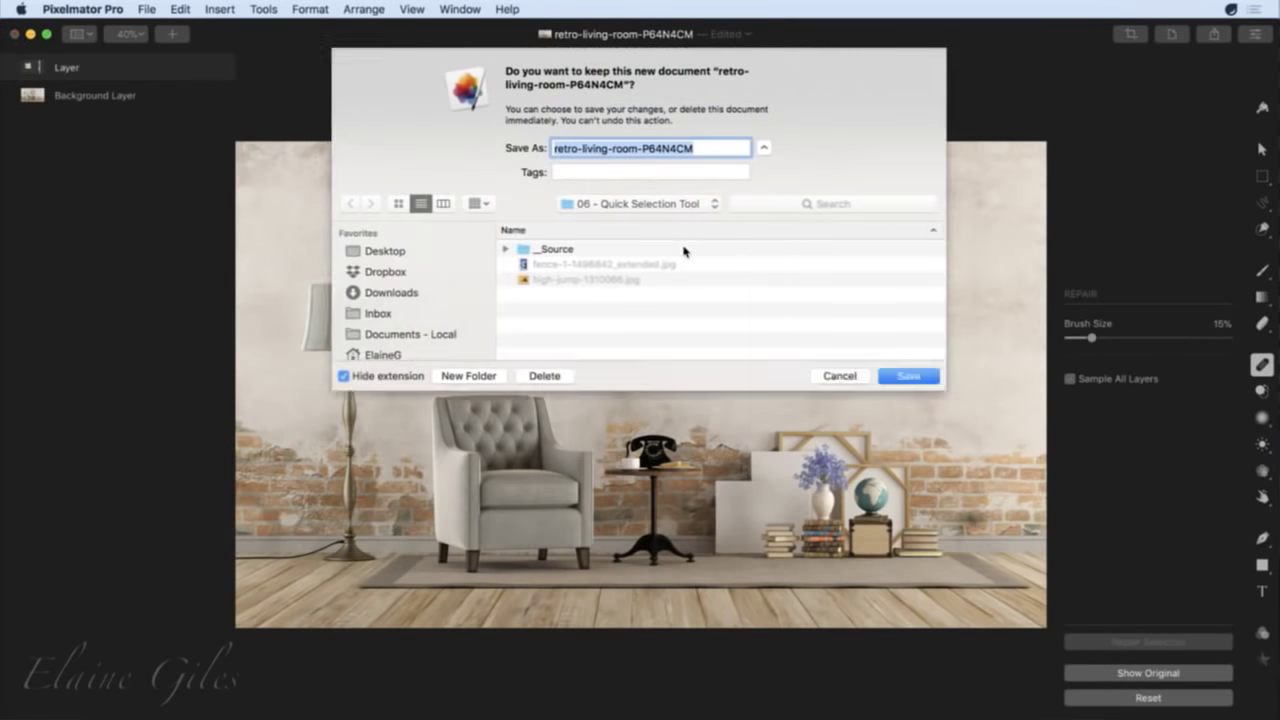
click(465, 465)
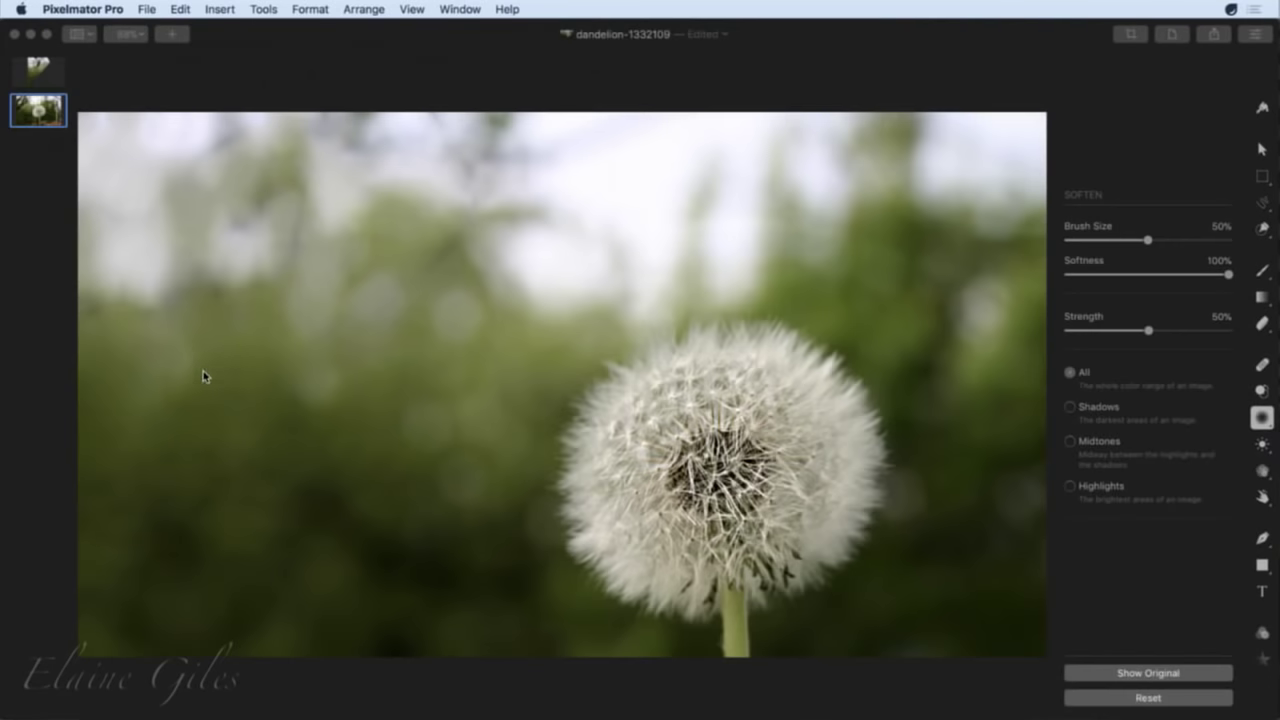
click(203, 376)
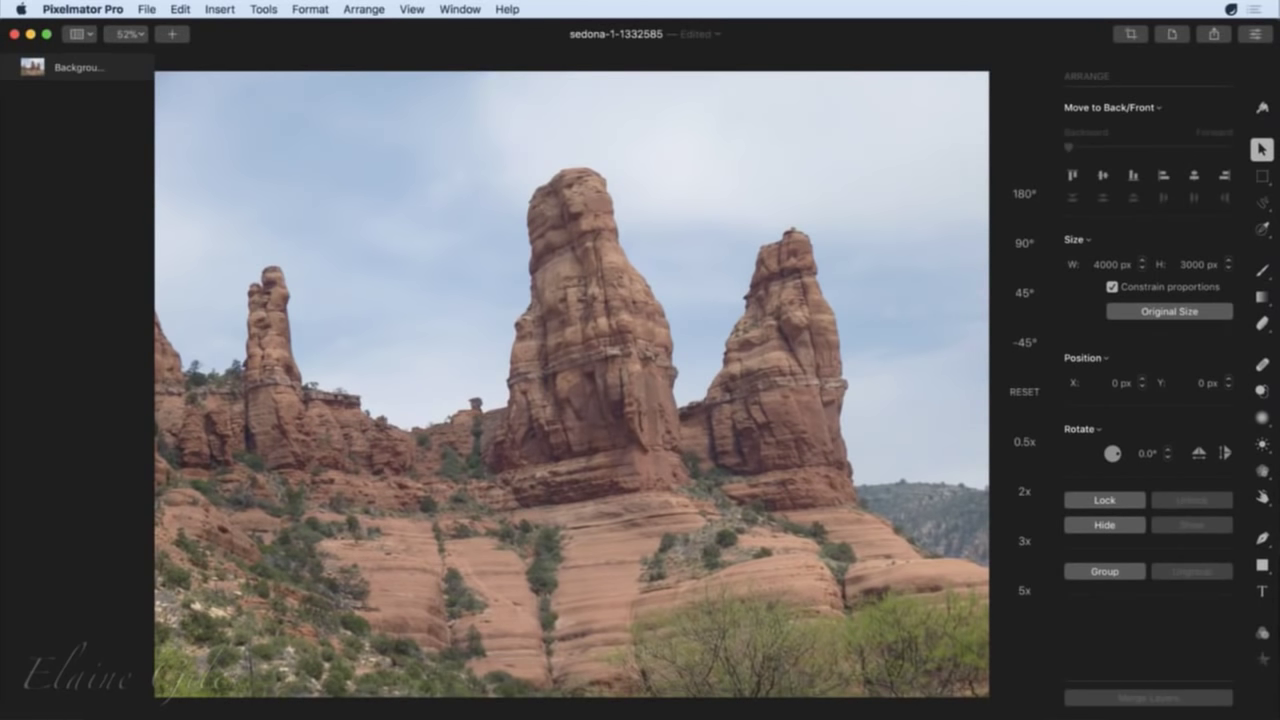
Add an empty layer to the sedona-1-1332585 photo and activate the Saturate tool.
click(171, 34)
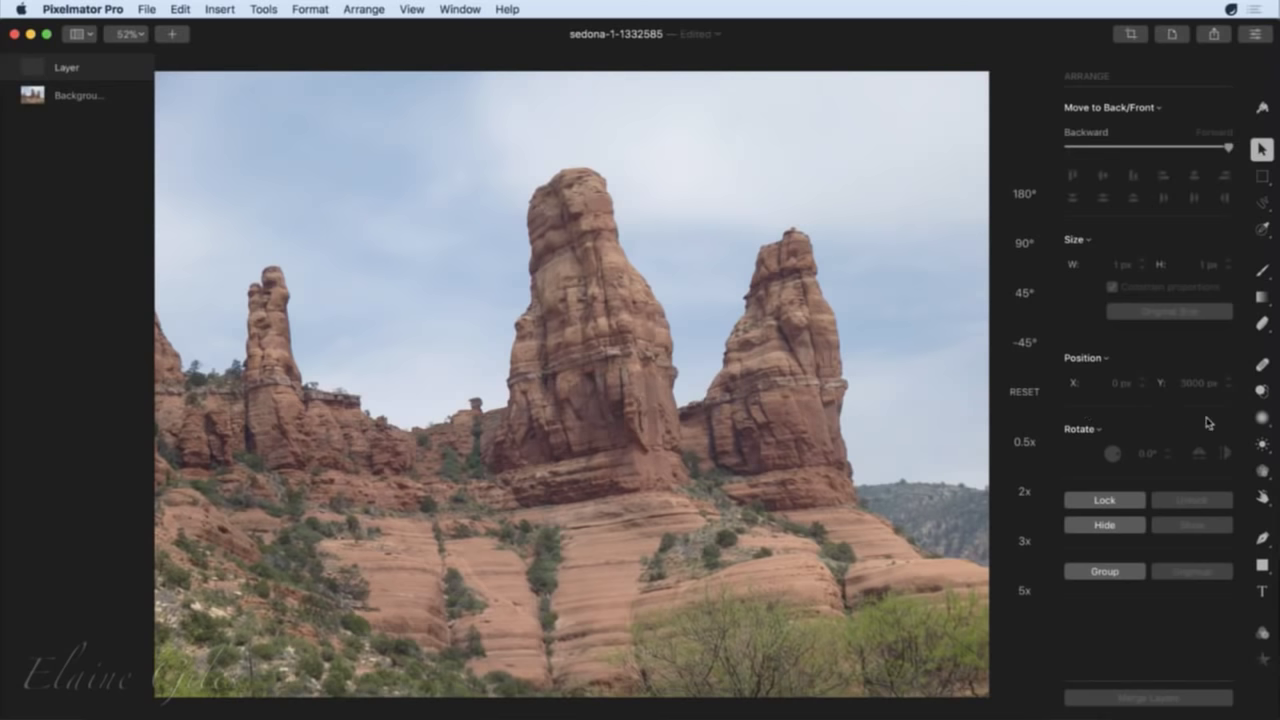
mouse_move(1266, 449)
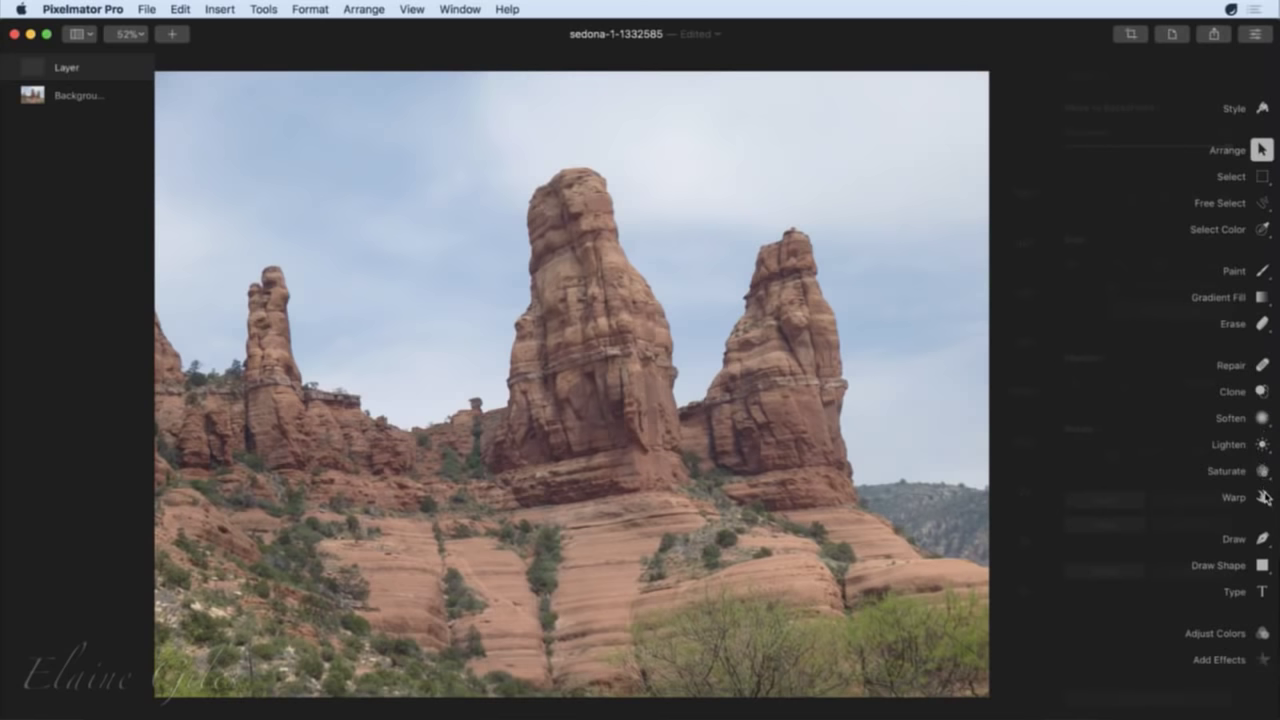
click(1263, 471)
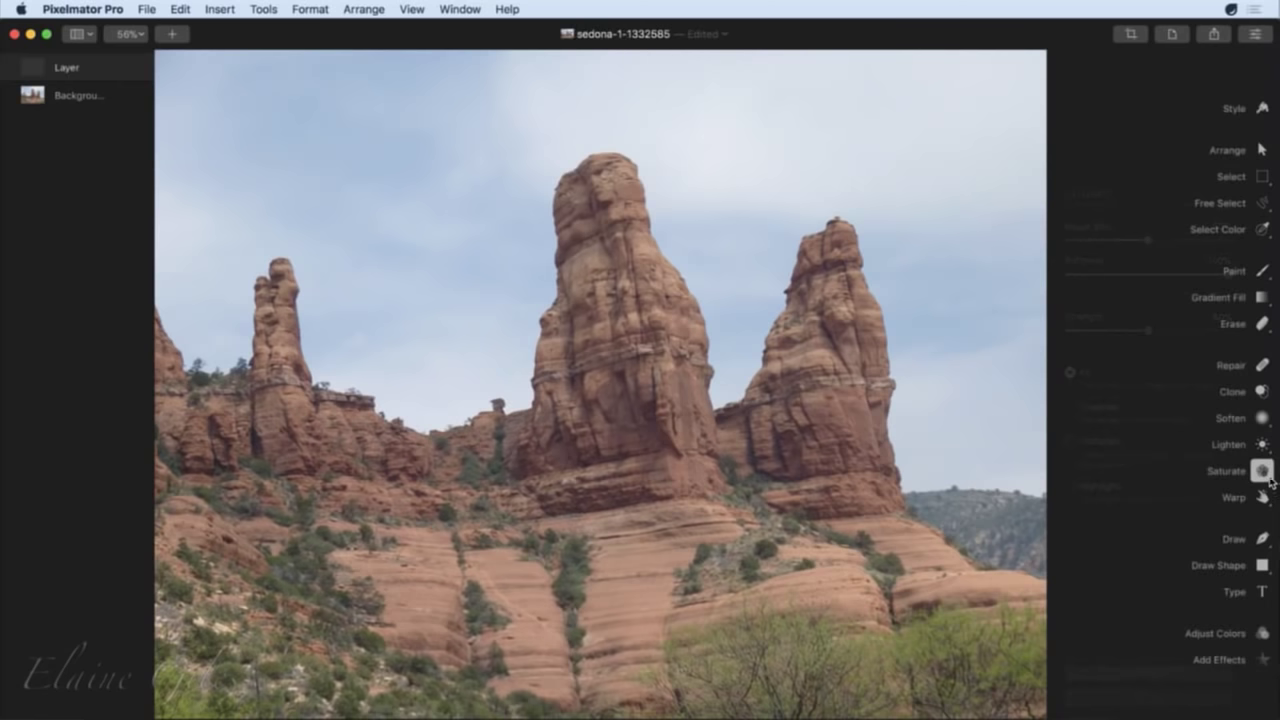
click(1266, 474)
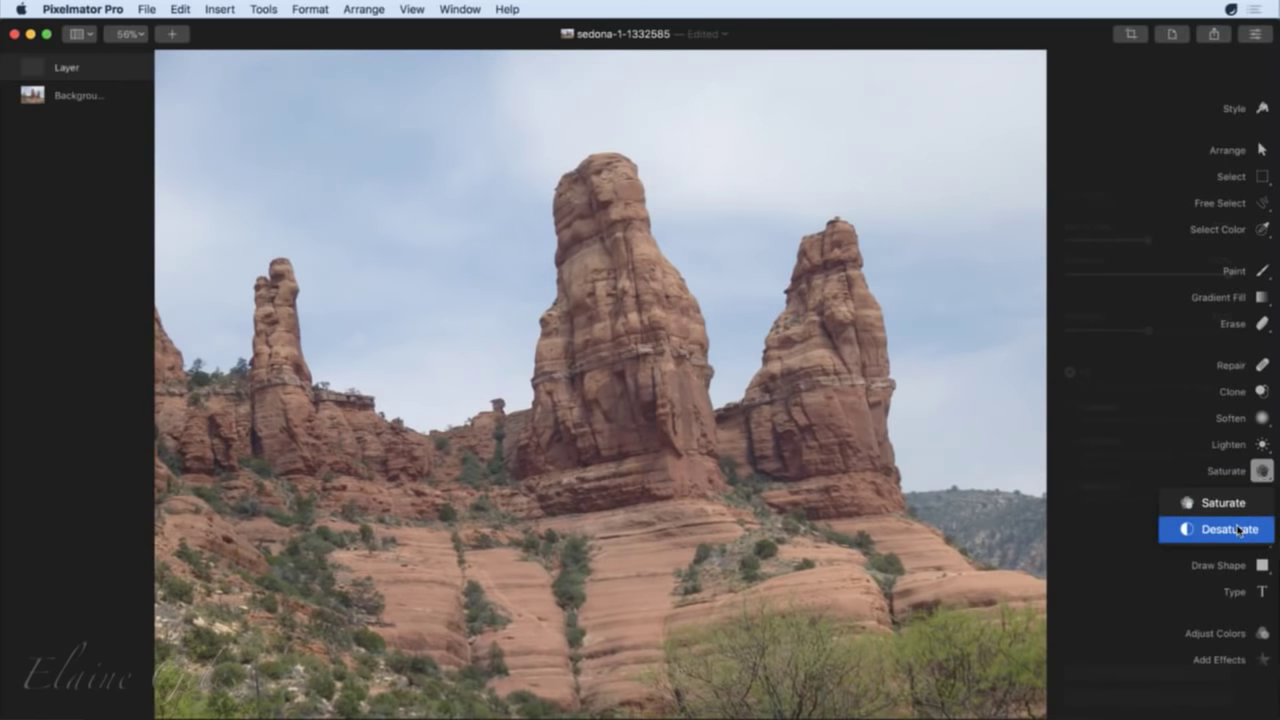
click(1262, 474)
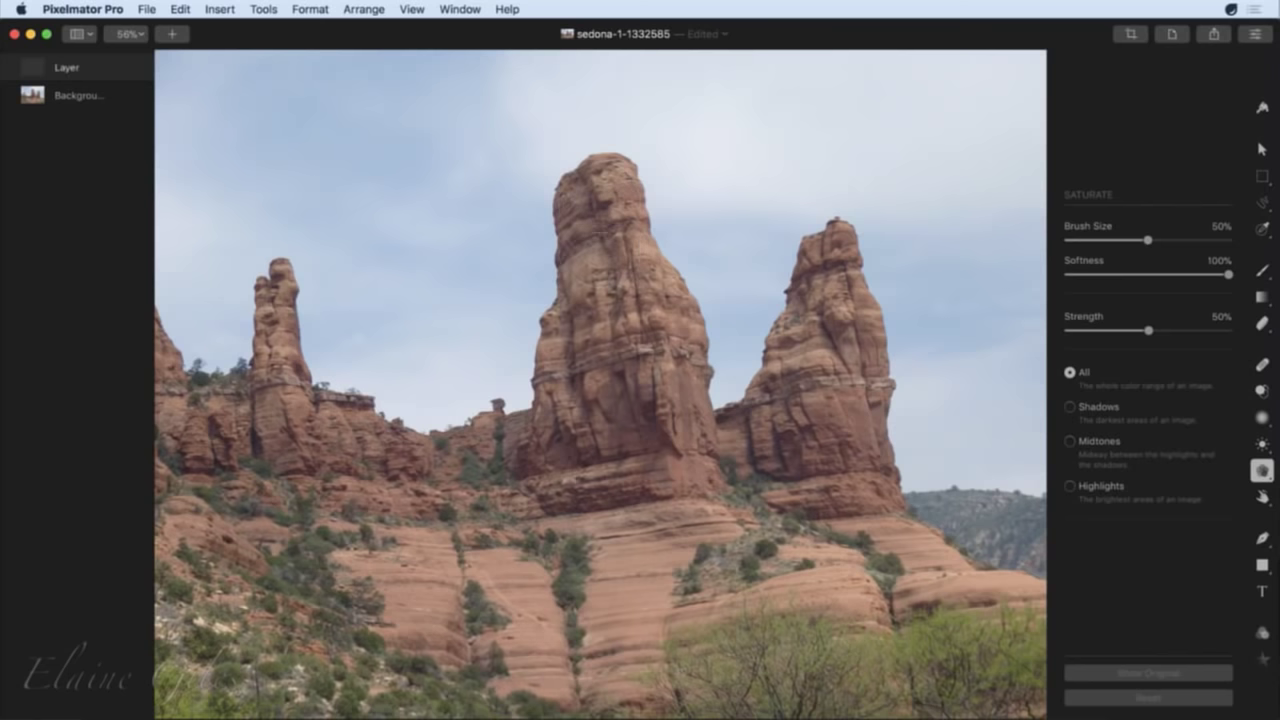
Try the Saturate tool over the central rock tower with the empty layer selected, and choose Saturate again.
click(576, 243)
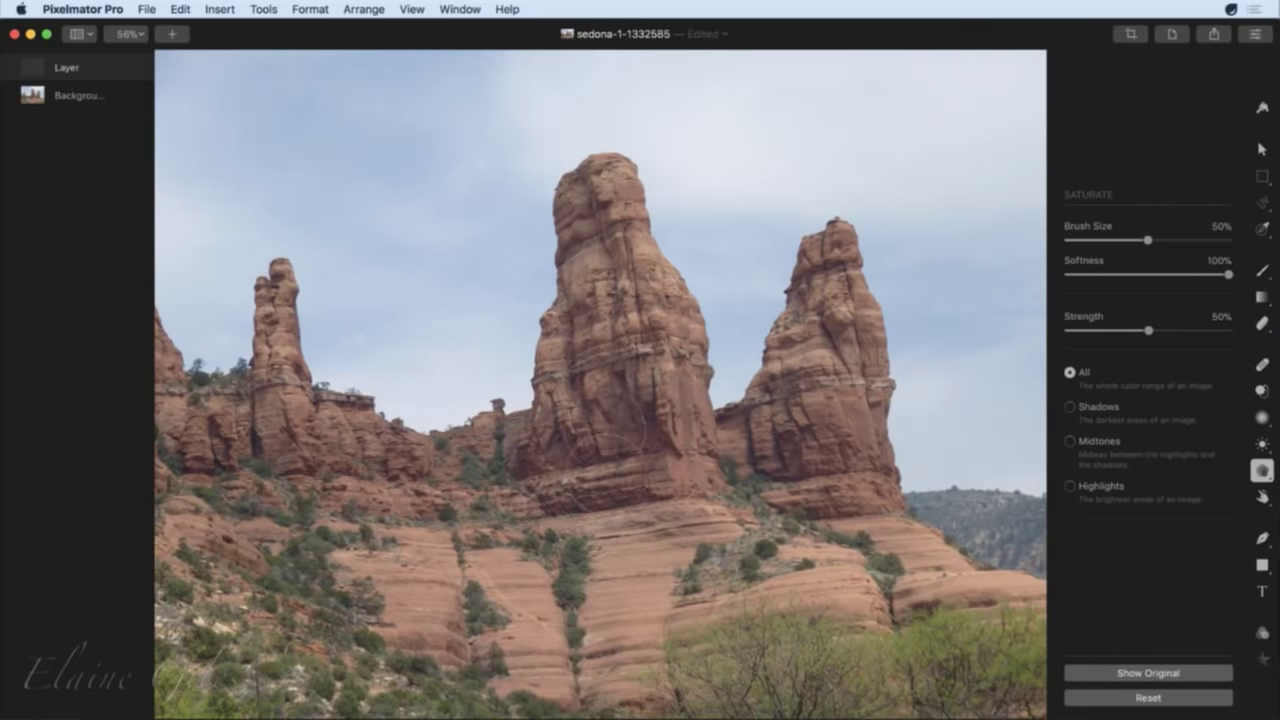
click(1263, 472)
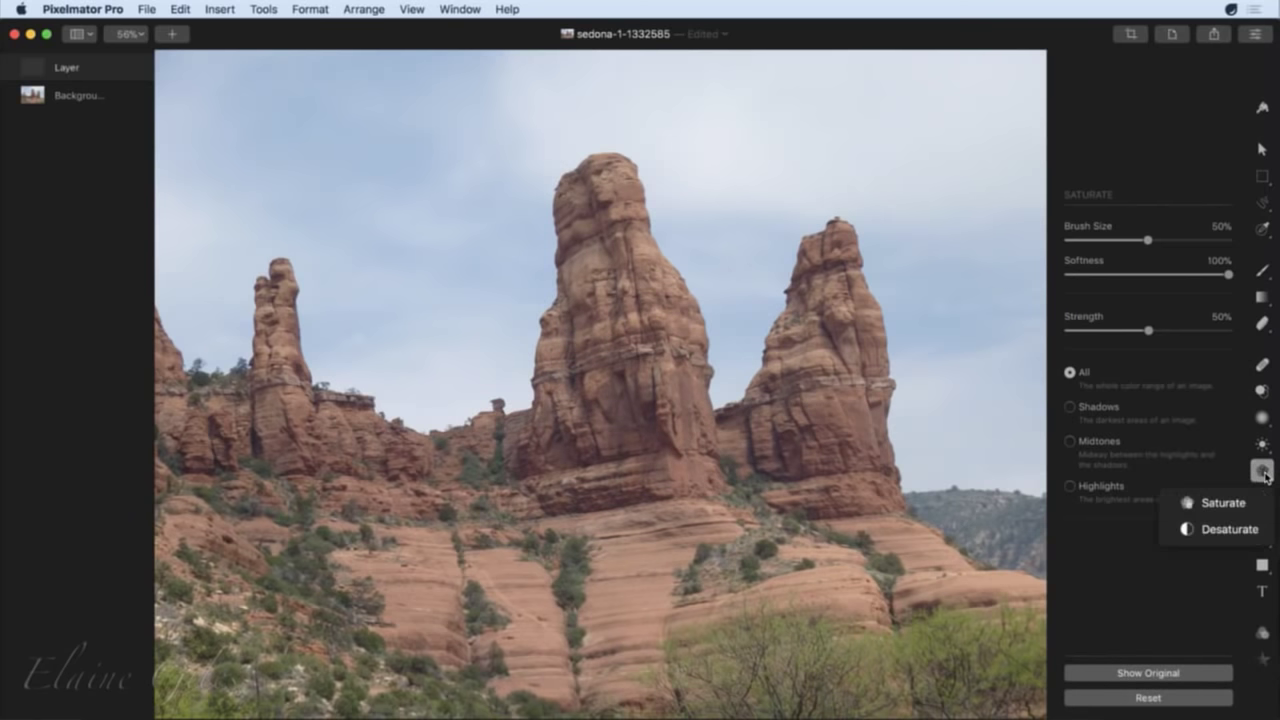
click(1222, 503)
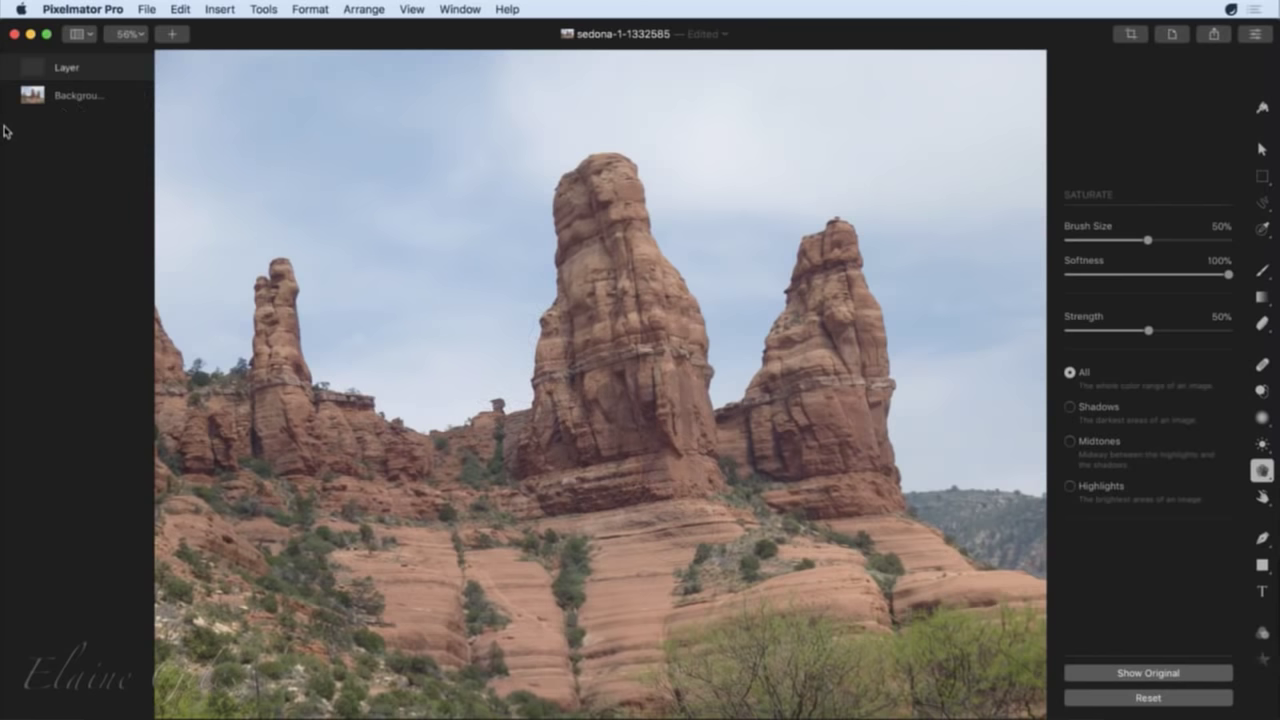
Select the Background layer and paint stronger saturation over the central and left rock towers and the slopes below them.
click(63, 96)
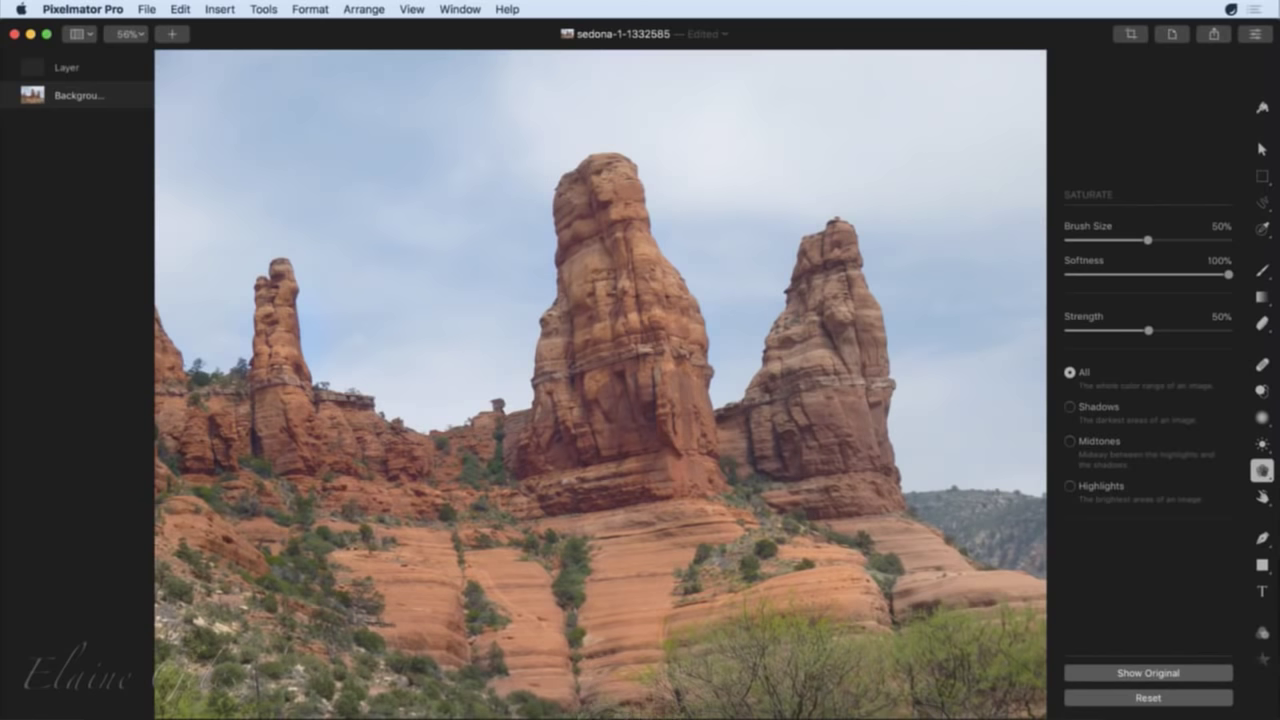
mouse_move(570, 200)
mouse_down()
mouse_move(565, 185)
mouse_move(585, 225)
mouse_up()
mouse_move(655, 452)
mouse_down()
mouse_move(573, 378)
mouse_move(586, 507)
mouse_move(582, 452)
mouse_move(262, 464)
mouse_move(280, 320)
mouse_move(258, 266)
mouse_move(250, 330)
mouse_up()
mouse_move(660, 435)
mouse_down()
mouse_move(641, 400)
mouse_move(637, 420)
mouse_move(622, 365)
mouse_move(590, 155)
mouse_move(535, 335)
mouse_up()
mouse_move(655, 405)
mouse_down()
mouse_move(660, 428)
mouse_move(600, 505)
mouse_move(470, 415)
mouse_move(260, 468)
mouse_move(226, 450)
mouse_move(150, 520)
mouse_up()
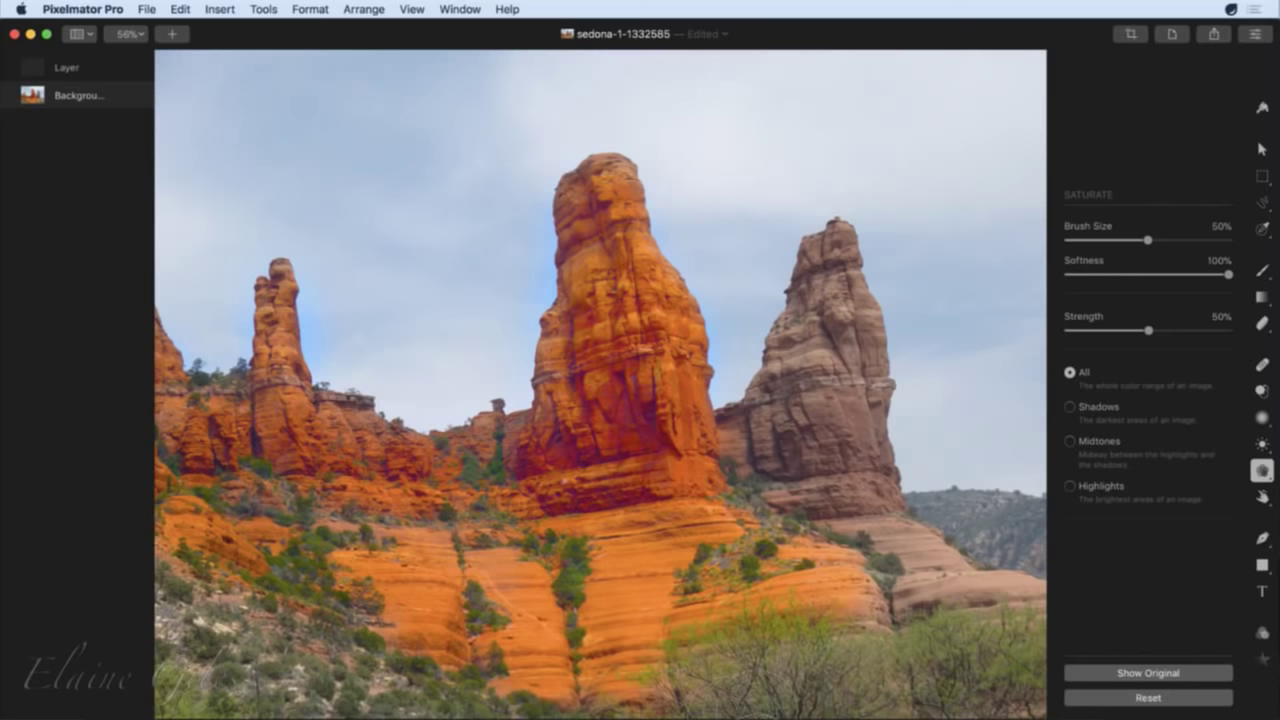
Paint with the Desaturate tool over the right-hand rock tower to drain its color.
click(1262, 470)
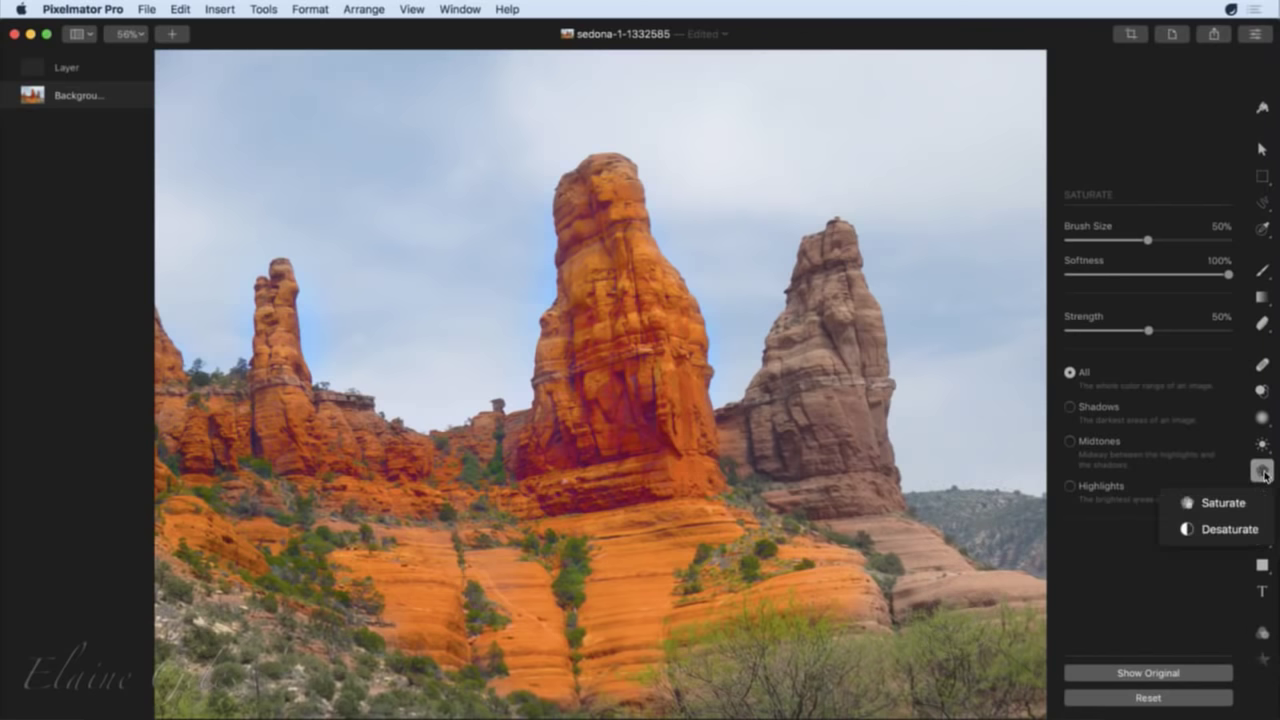
click(1217, 533)
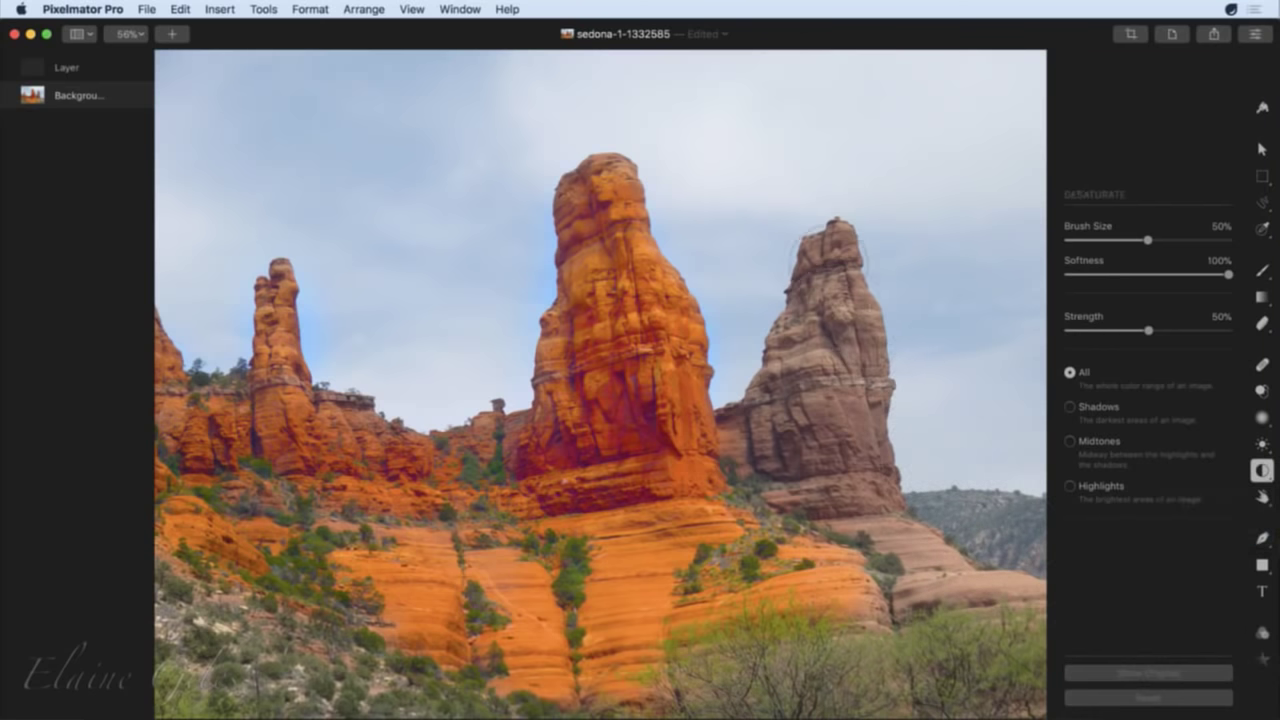
mouse_move(790, 450)
mouse_down()
mouse_move(830, 265)
mouse_move(840, 330)
mouse_up()
click(825, 240)
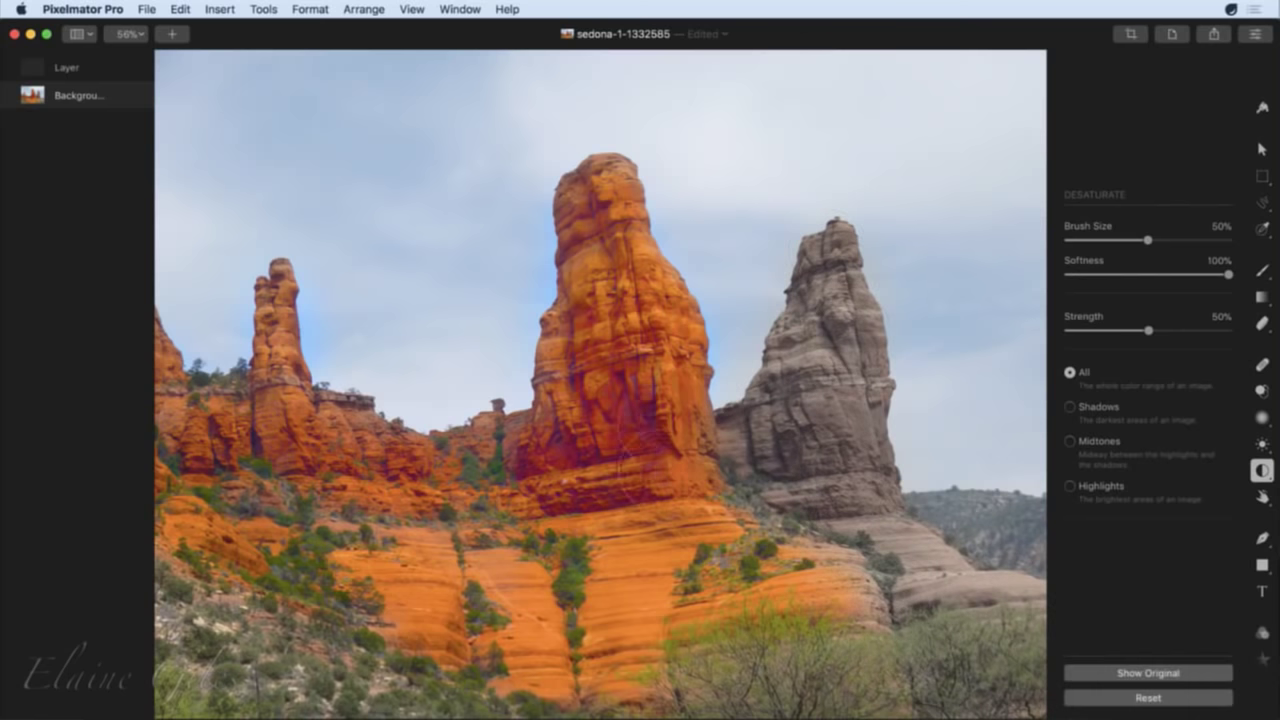
Tone down the central rock tower with the Desaturate tool and close the sedona document, discarding it.
drag(630, 407, 575, 452)
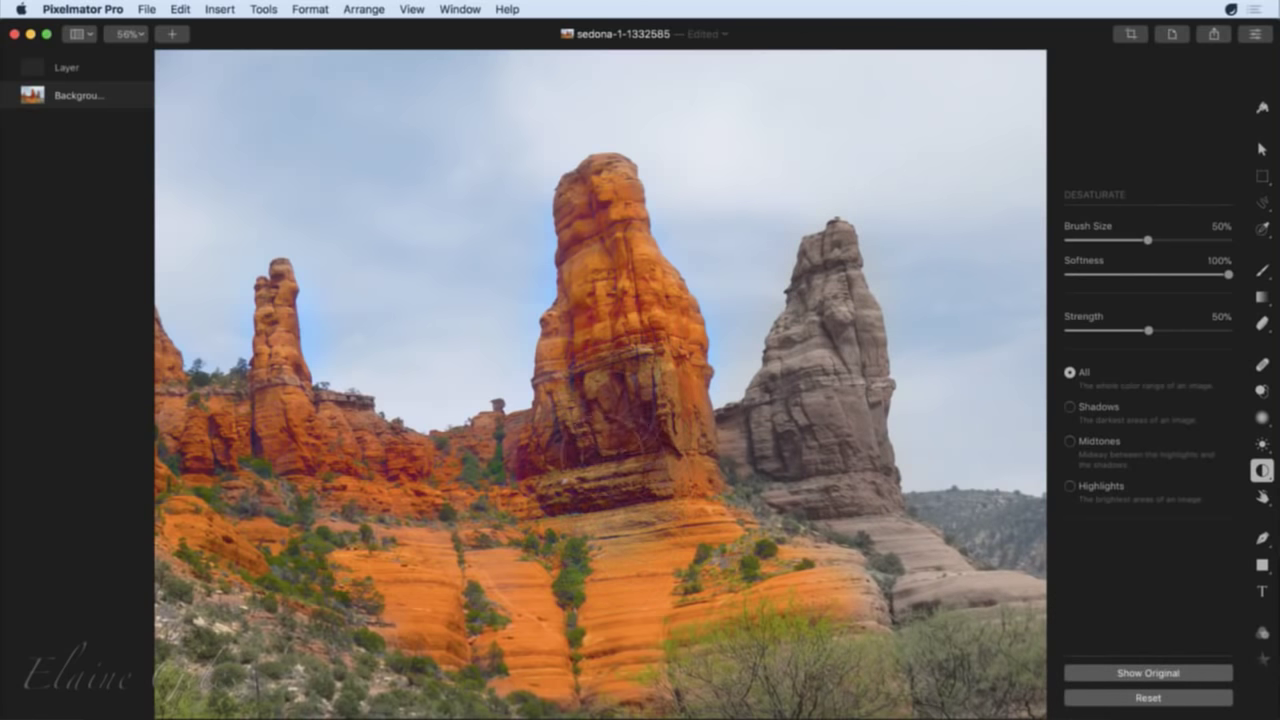
drag(586, 165, 600, 240)
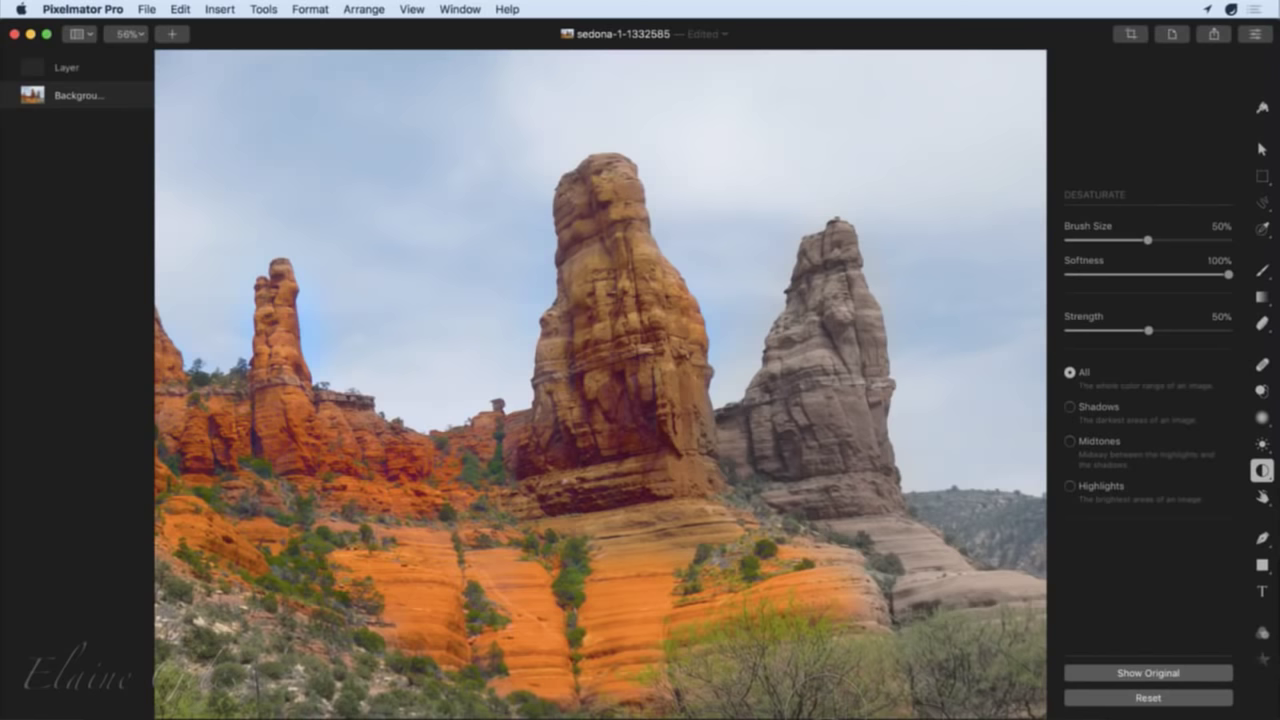
key(super+w)
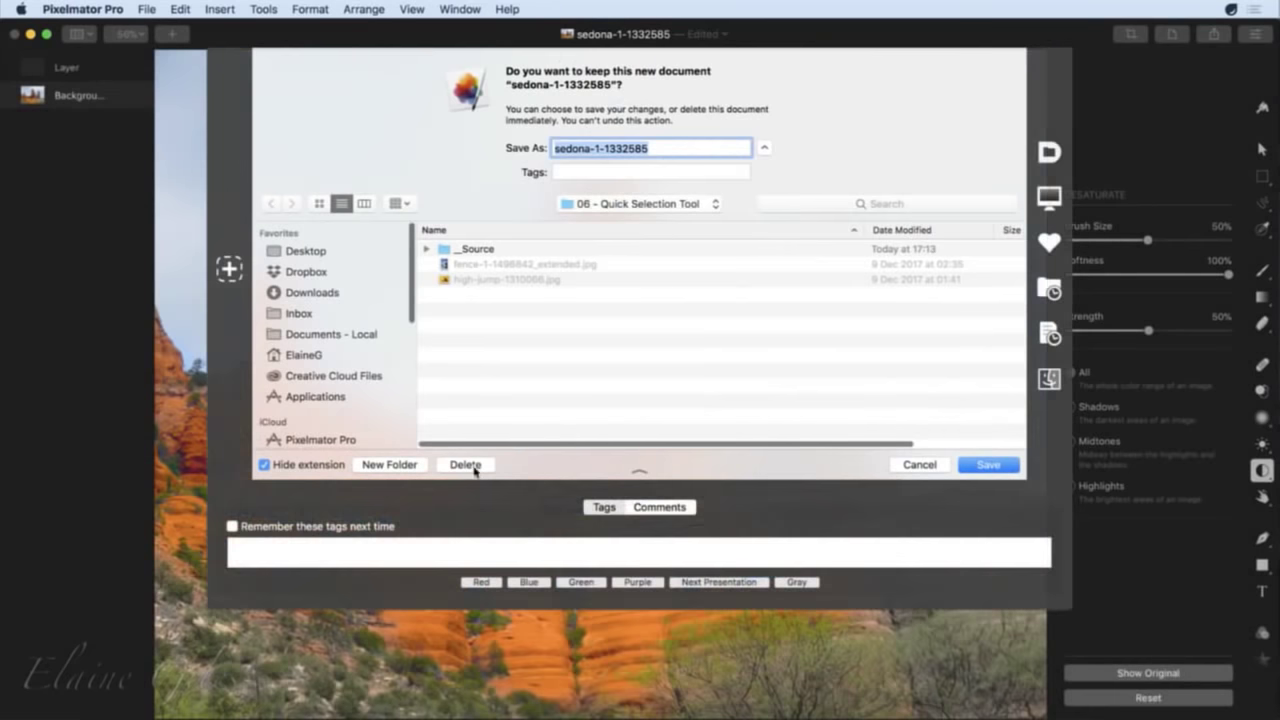
click(475, 470)
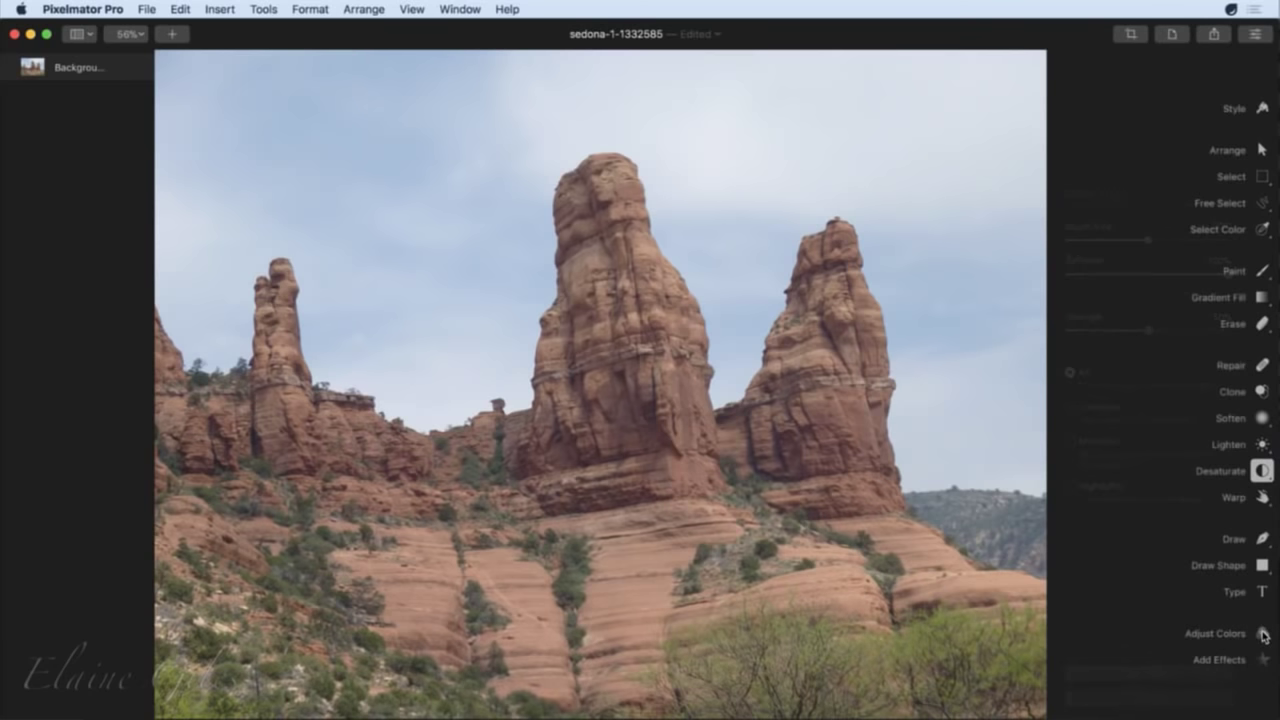
Bring up the color adjustments for the photo and try the Noir, Smoky, Vibrant and Vivid presets one after another.
click(1262, 634)
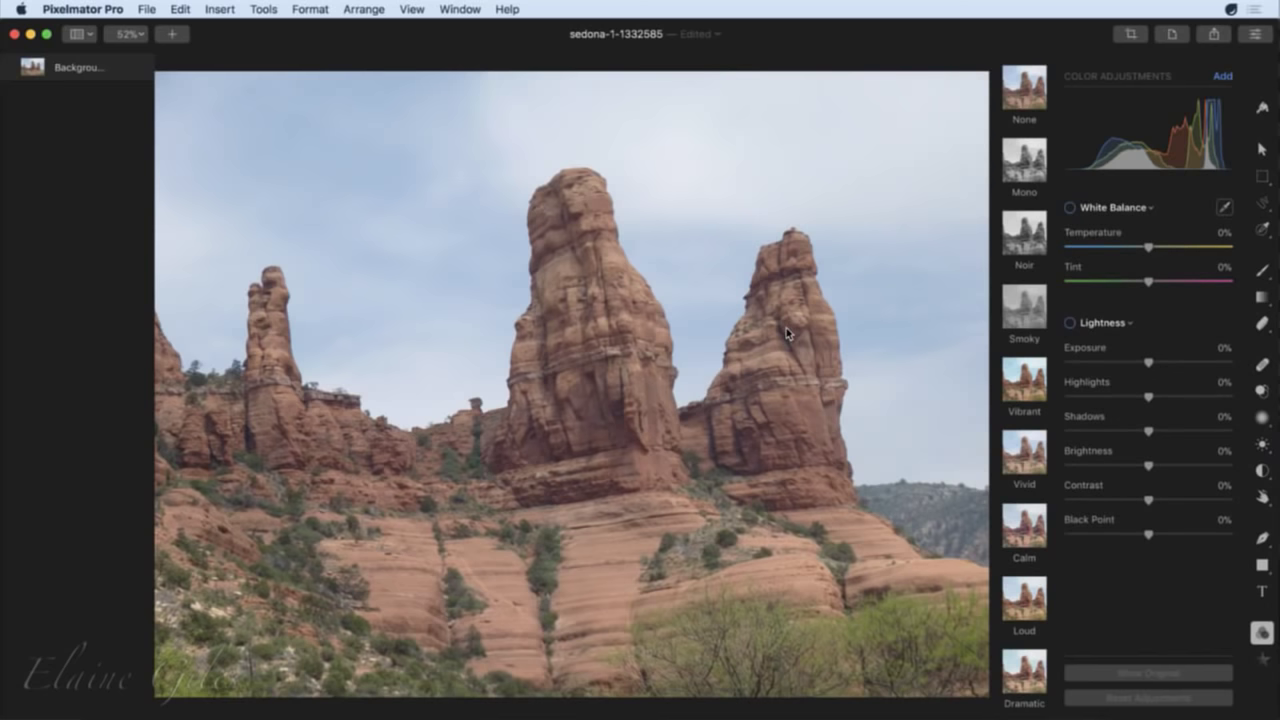
click(1019, 234)
click(1030, 315)
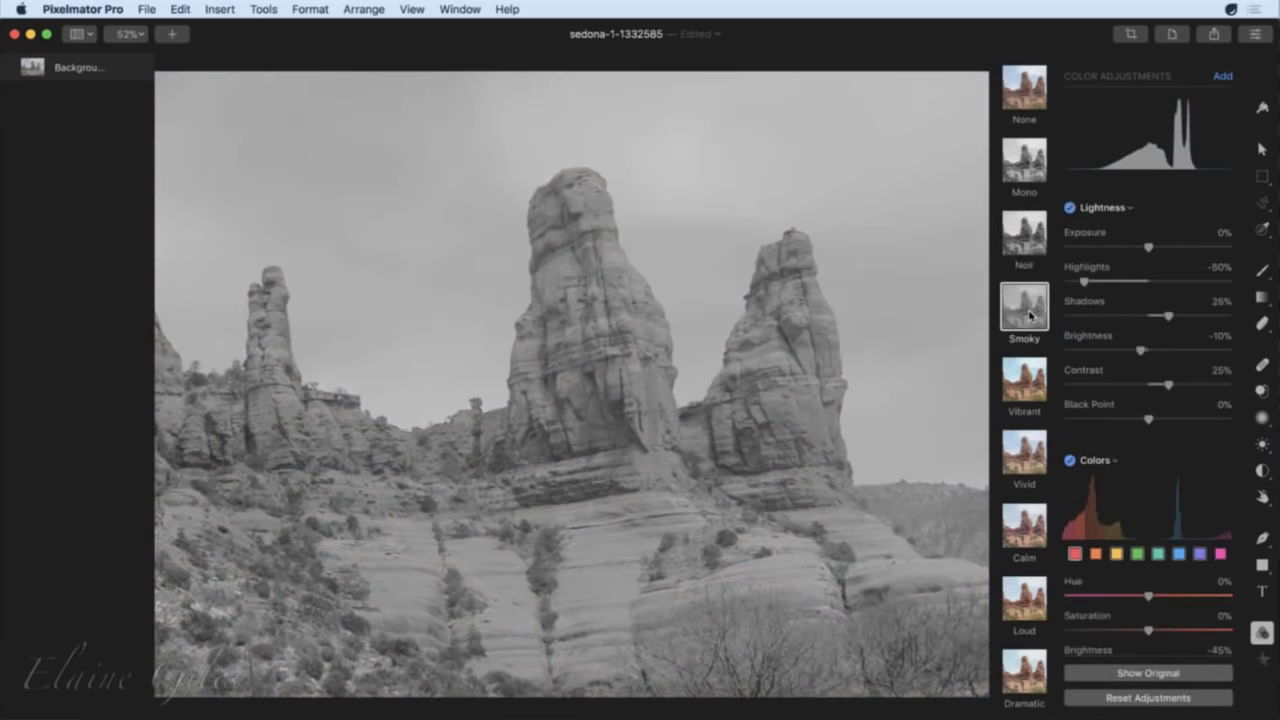
click(1023, 387)
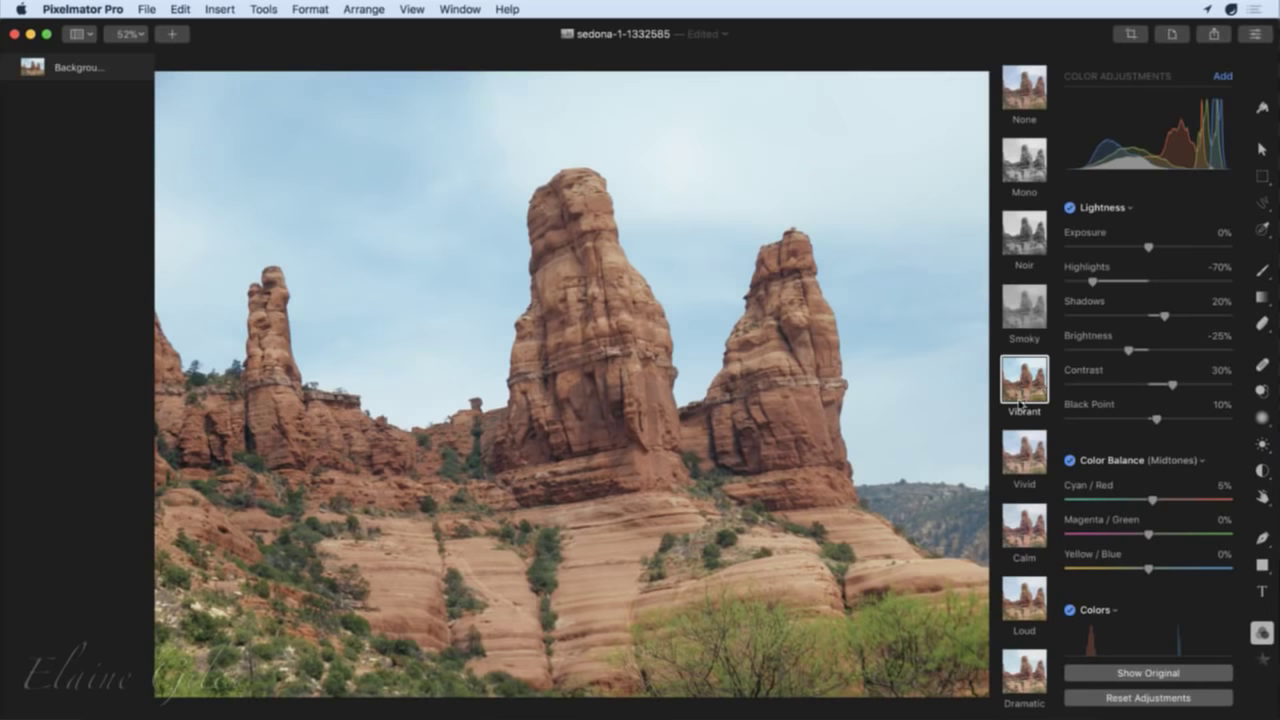
click(1020, 462)
scroll(1022, 440, down, 3)
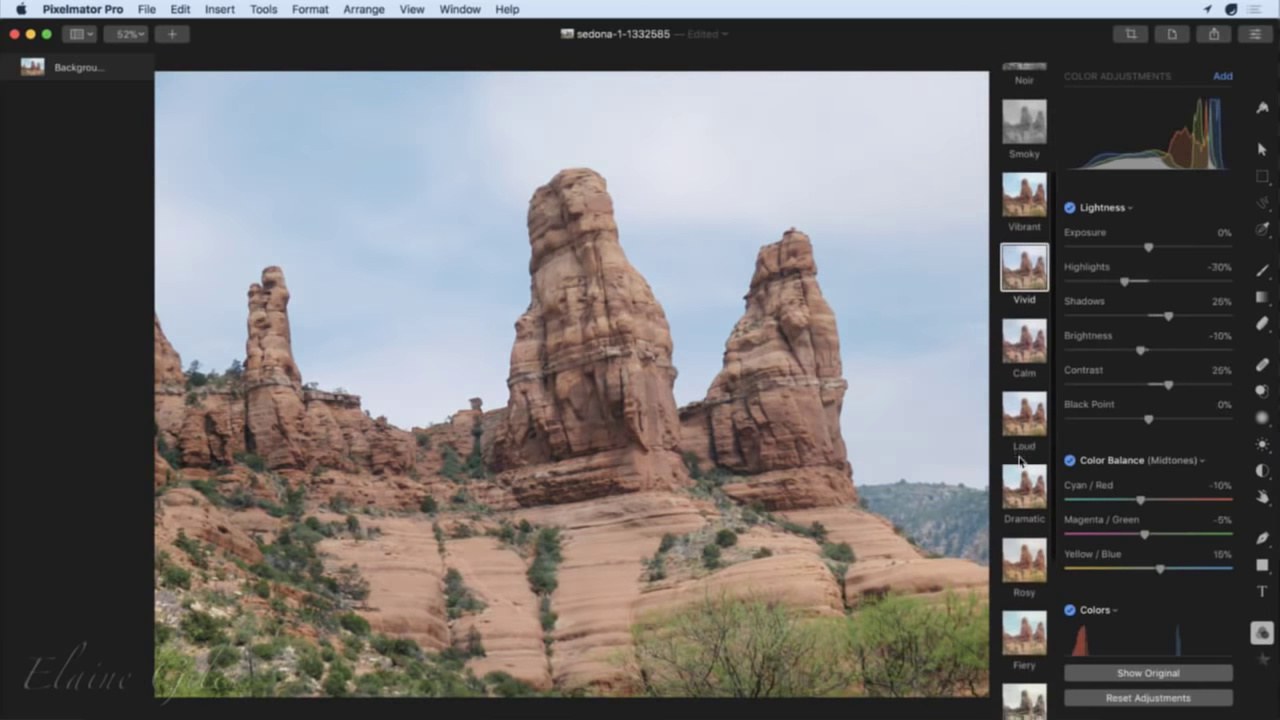
Try the Calm, Dramatic, Fiery, Vintage and Mellow presets on the rock photo.
click(1024, 345)
click(1025, 484)
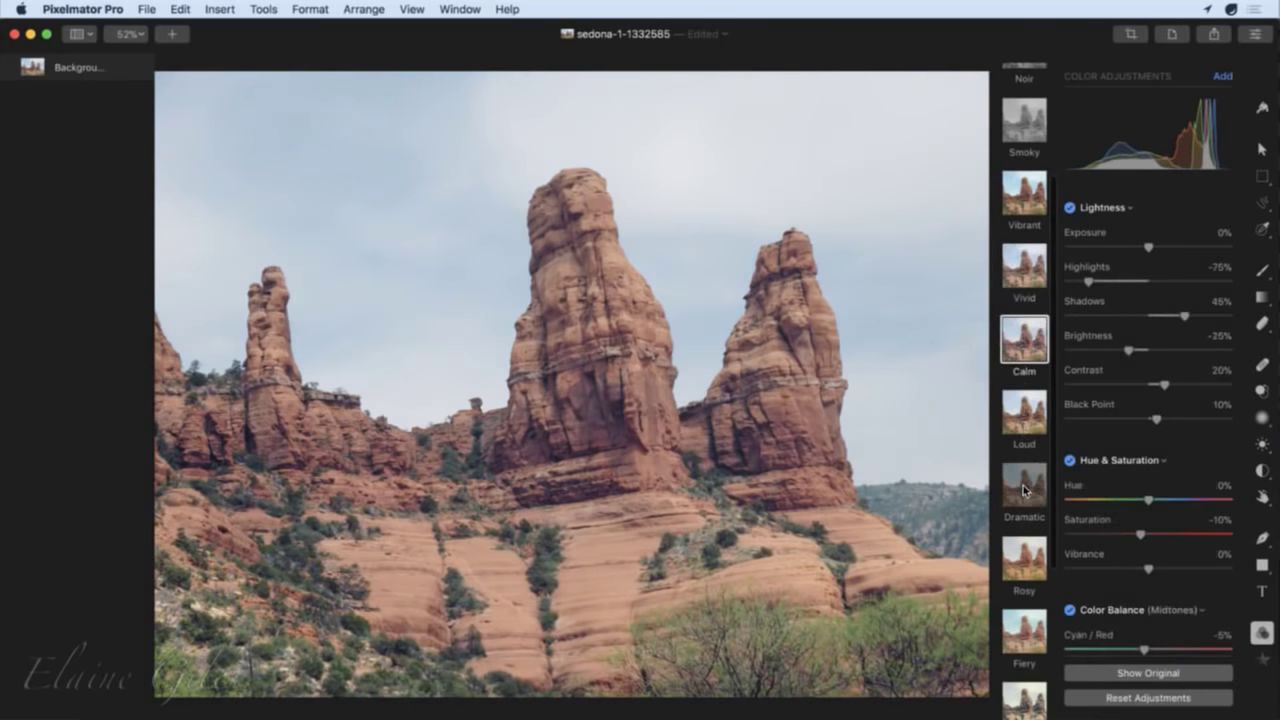
click(1028, 628)
scroll(1028, 560, down, 4)
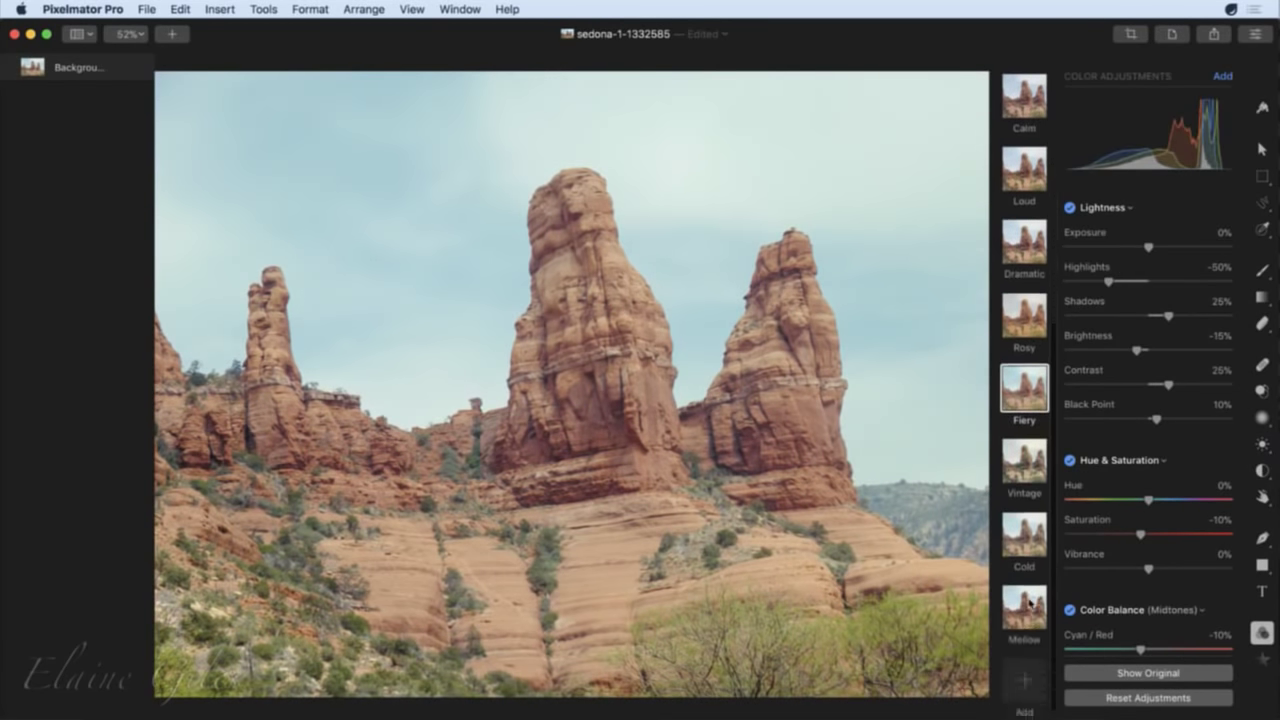
click(1030, 452)
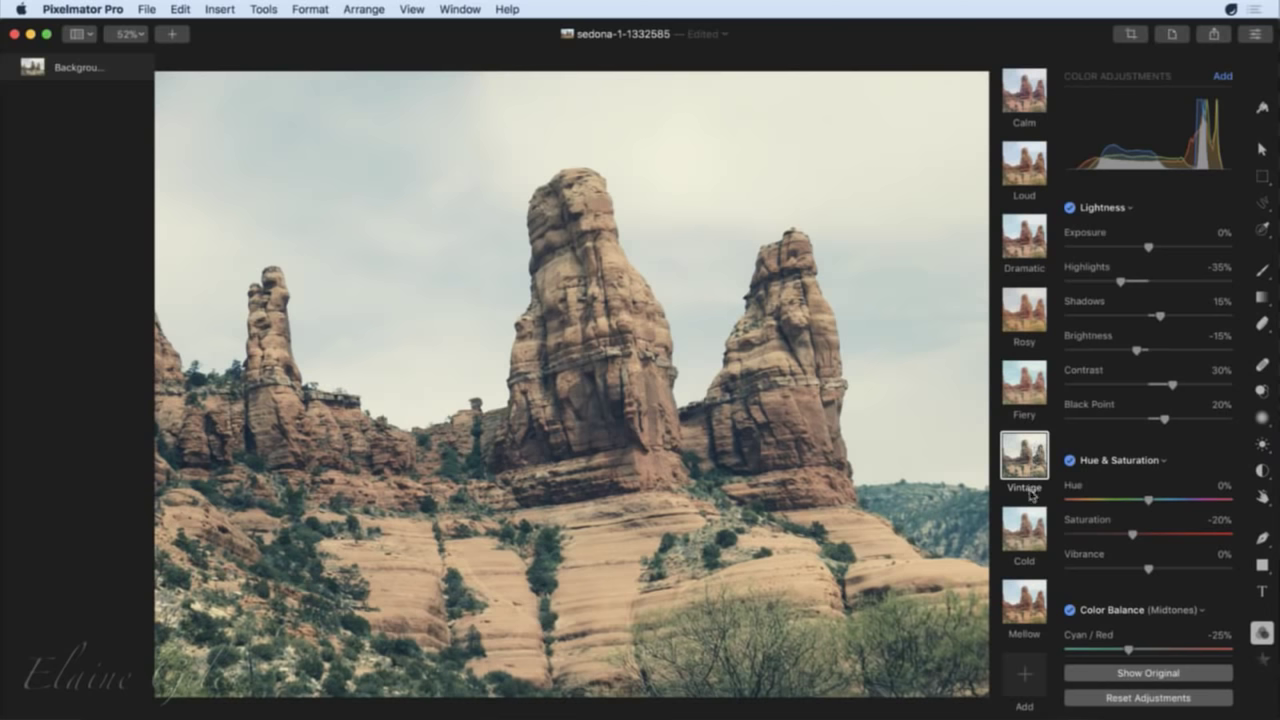
click(1028, 604)
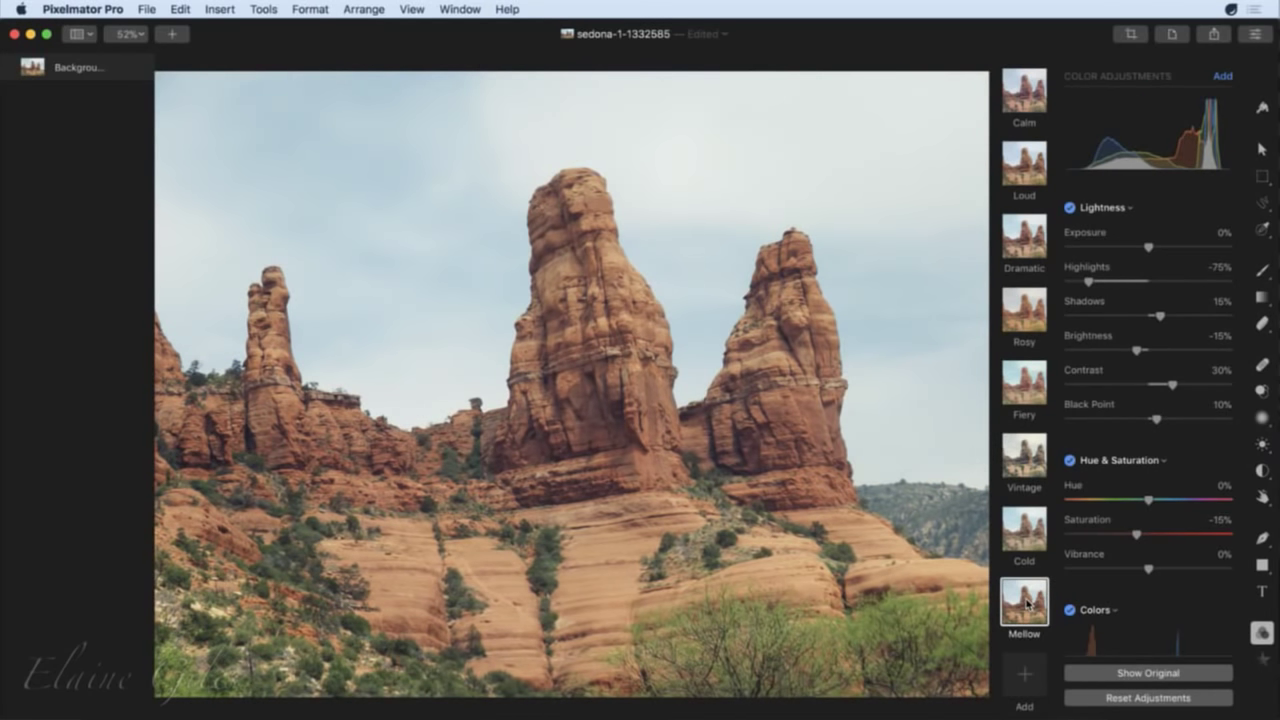
Toggle the Mellow preset to compare the photo, and return to the None preset.
click(1028, 604)
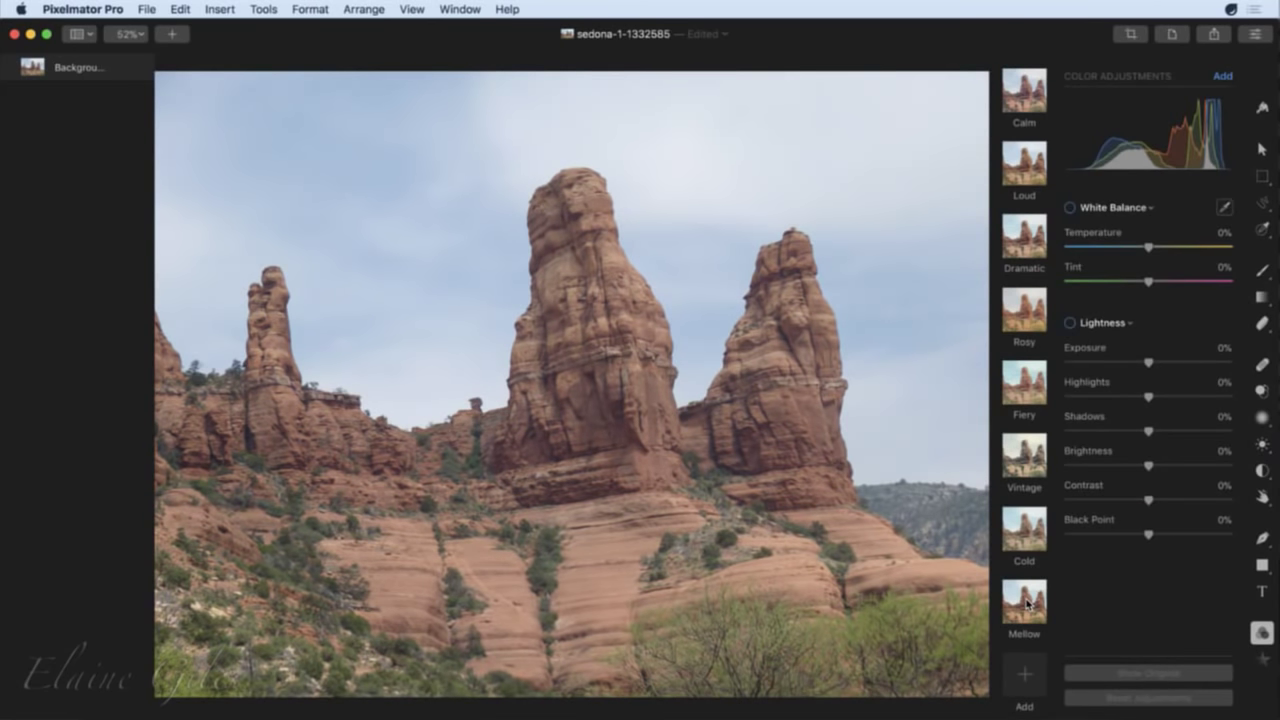
click(1028, 604)
click(1028, 604)
scroll(1030, 505, up, 5)
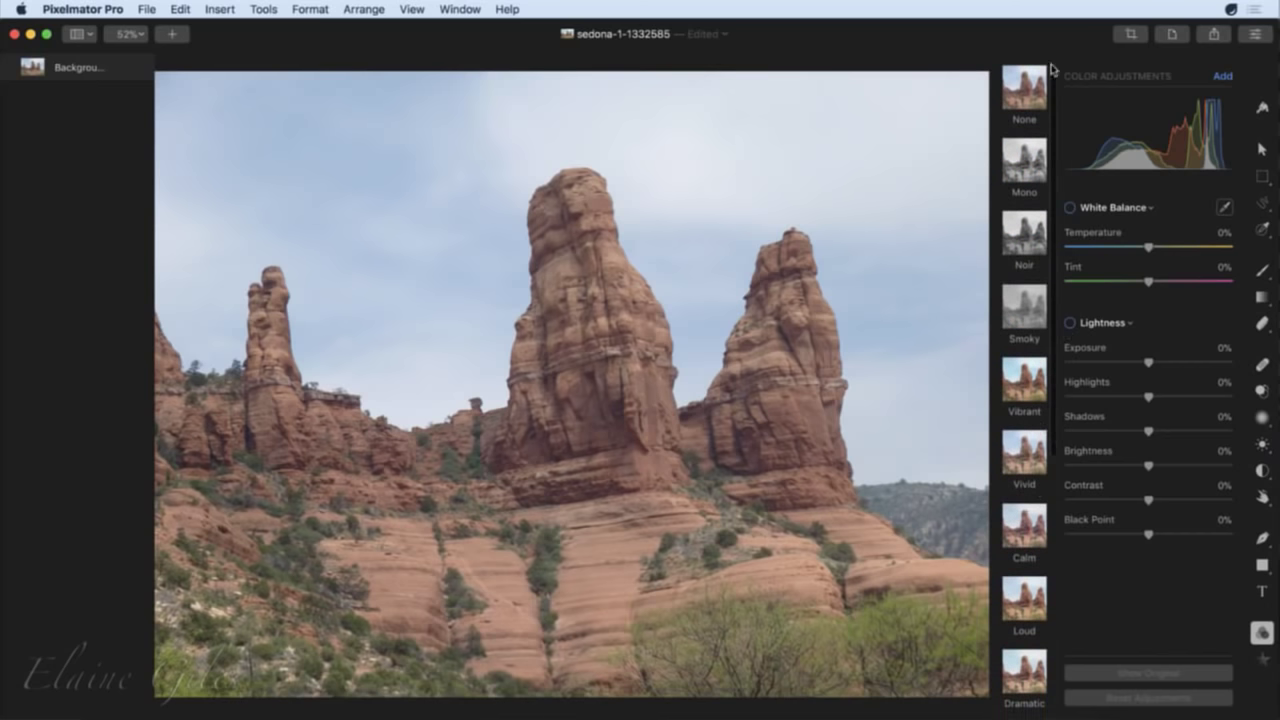
click(1026, 94)
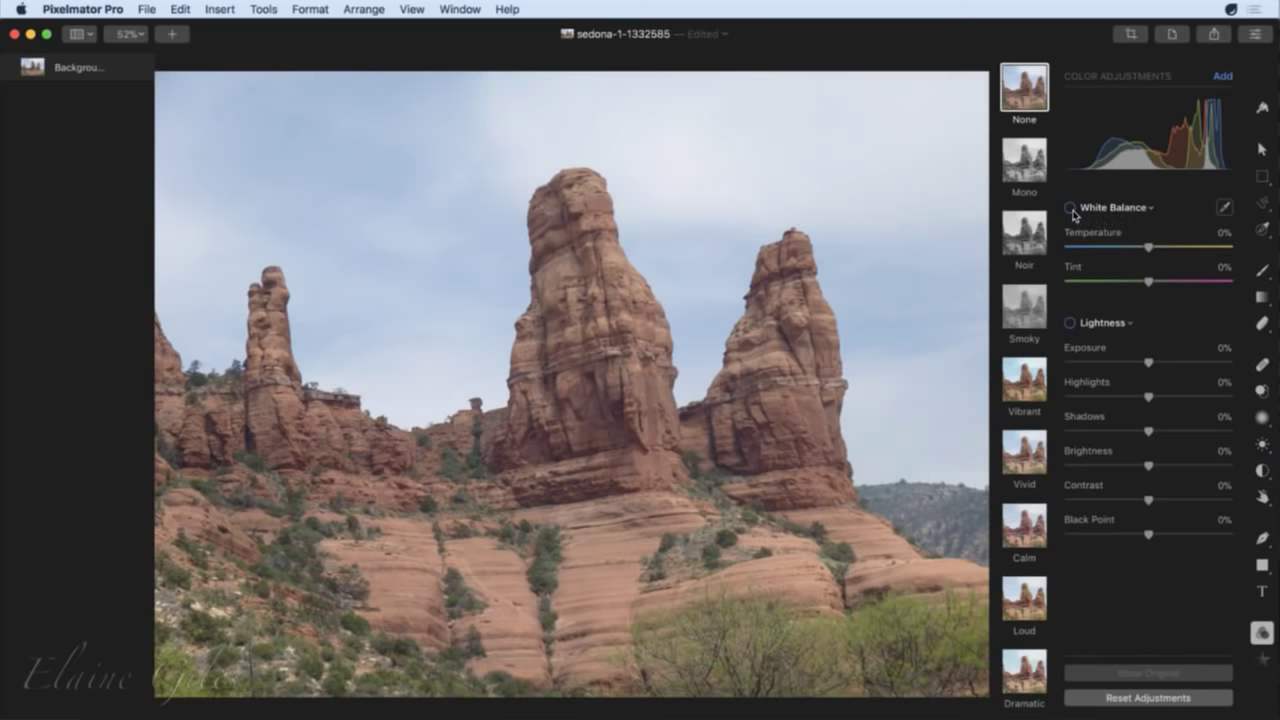
Examine the reset and removal options of the Lightness and White Balance adjustments.
click(1131, 323)
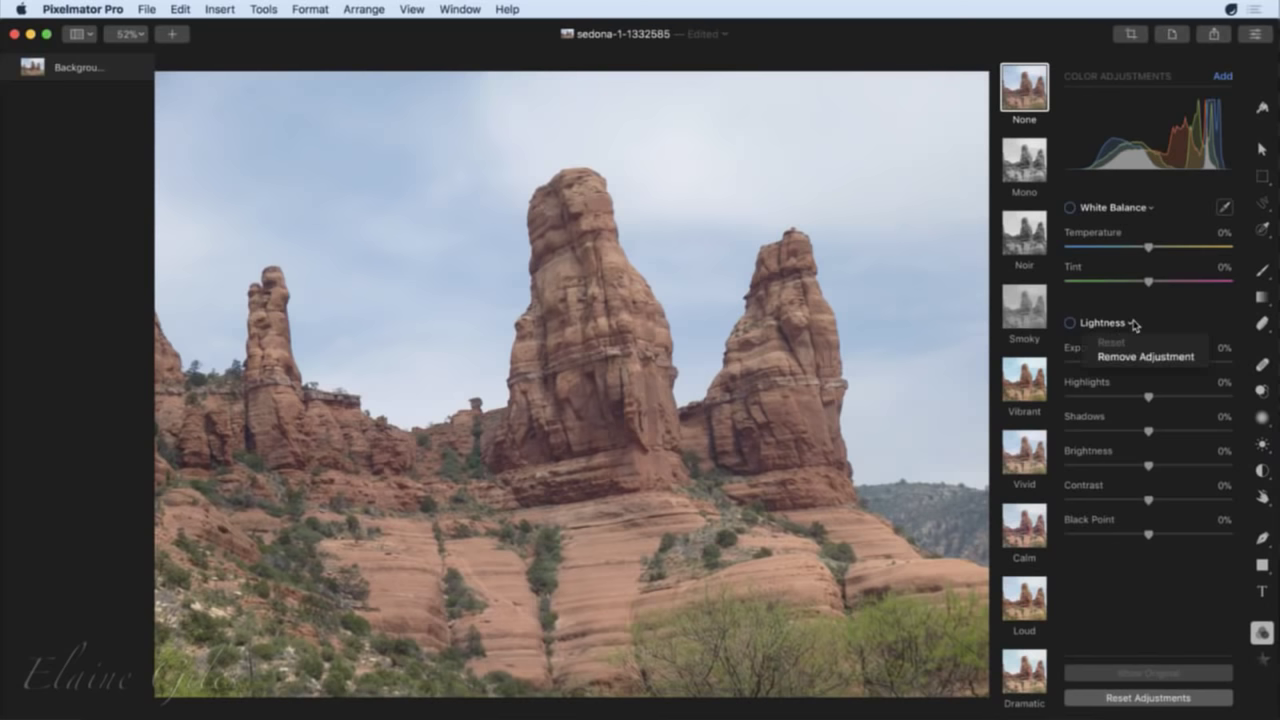
click(1133, 324)
click(1131, 323)
click(1152, 209)
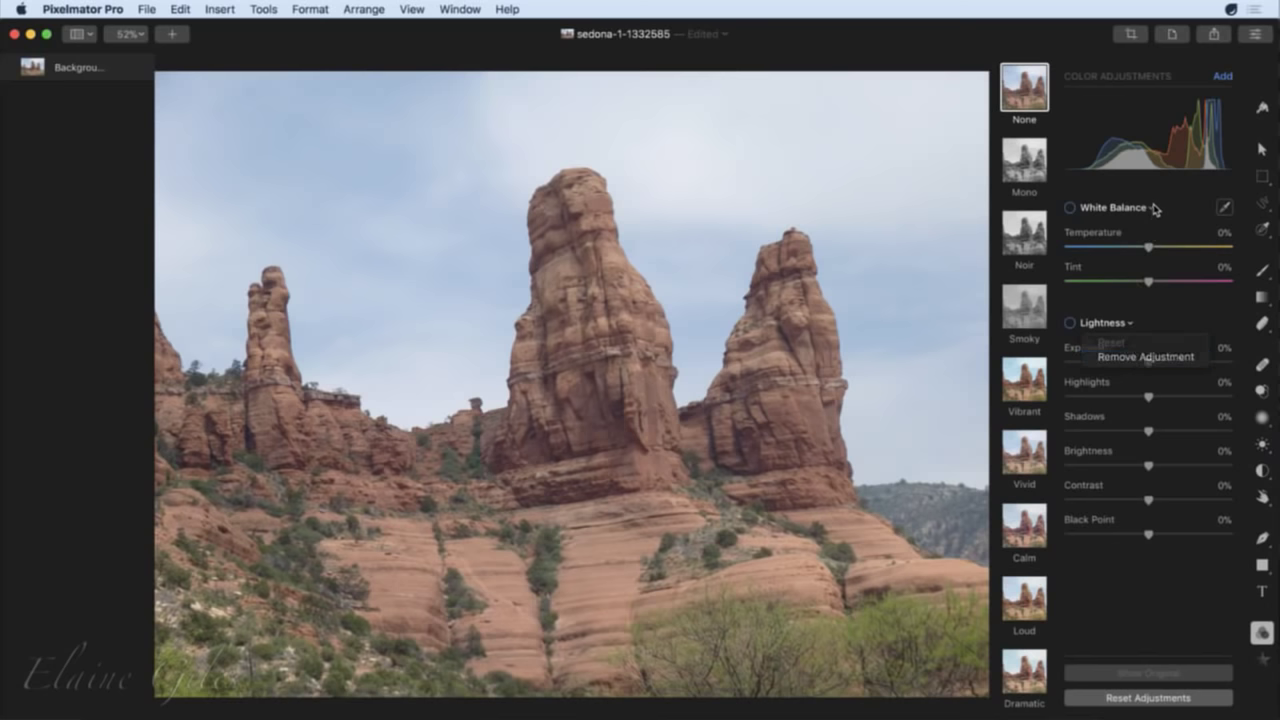
click(1152, 209)
click(1150, 210)
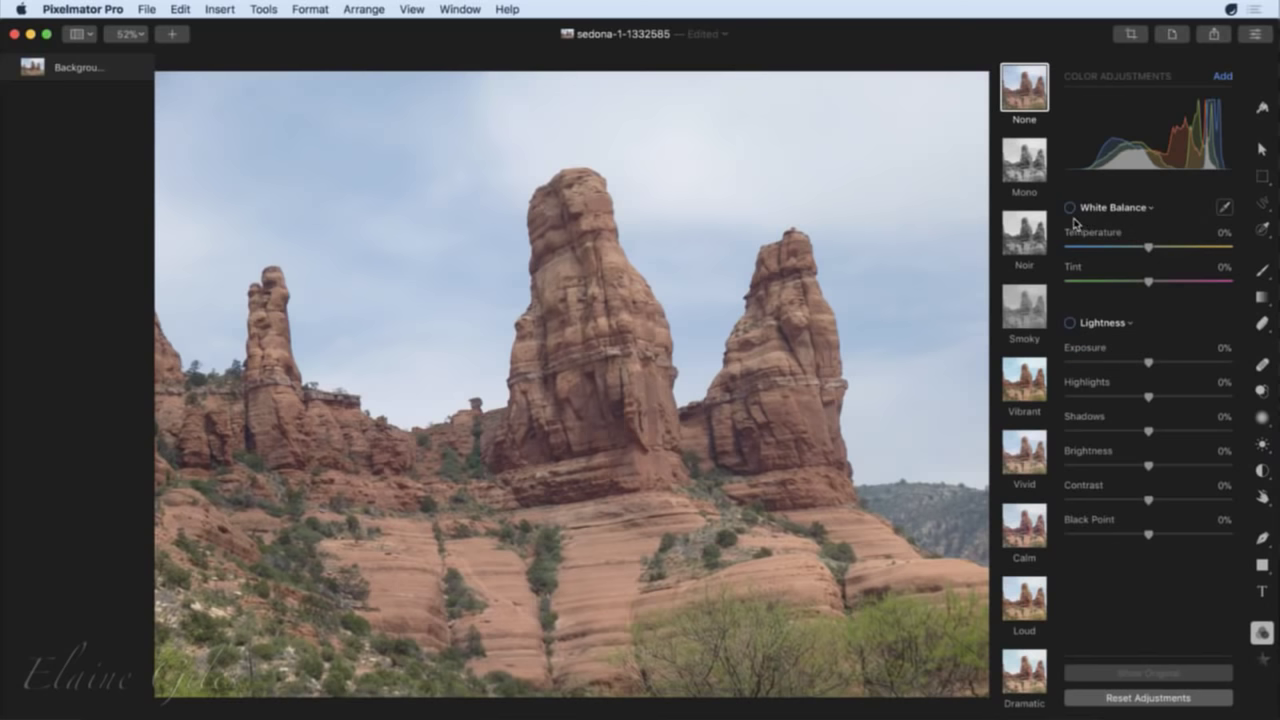
Enable White Balance and set its Temperature to 21% and Tint to -6%.
click(1071, 208)
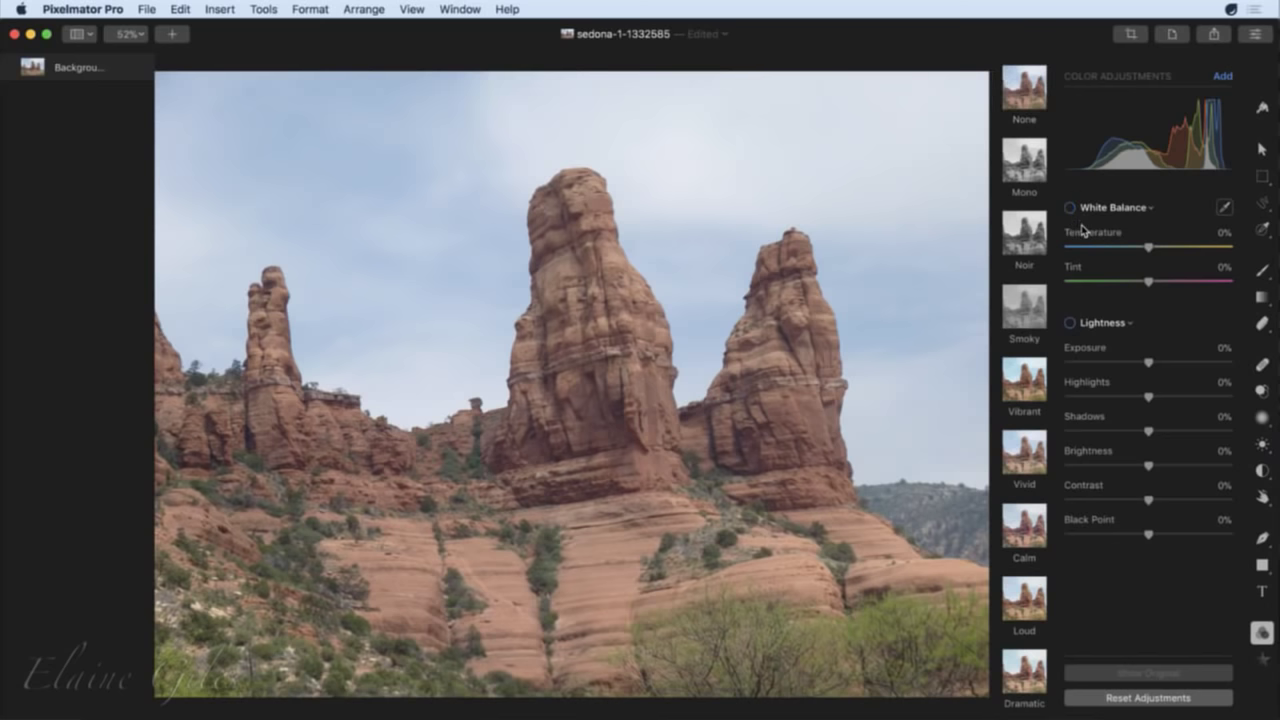
click(1071, 208)
click(1070, 208)
drag(1146, 252, 1146, 287)
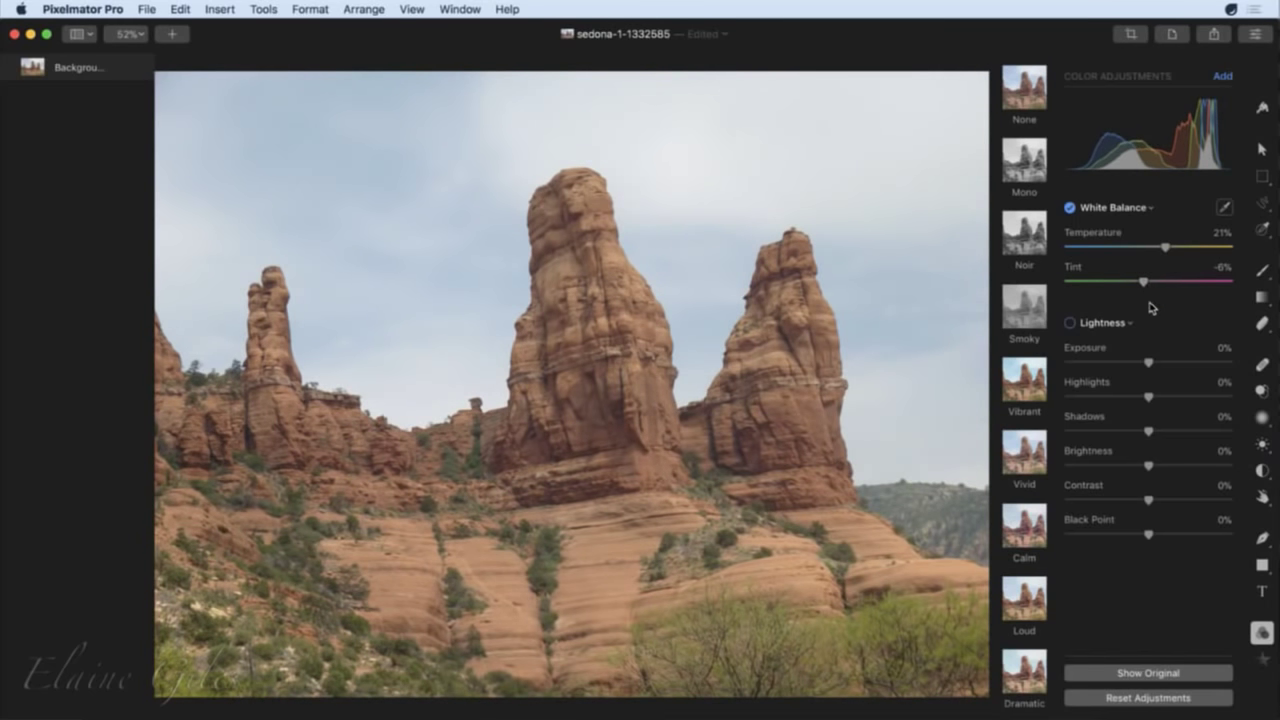
Enable Lightness with Highlights at 10%, Contrast at 26% and Black Point at 25%, and compare the result against the original photo.
click(1070, 322)
mouse_move(1148, 365)
mouse_down()
mouse_move(1168, 363)
mouse_move(1130, 364)
mouse_move(1149, 363)
mouse_up()
drag(1150, 400, 1154, 470)
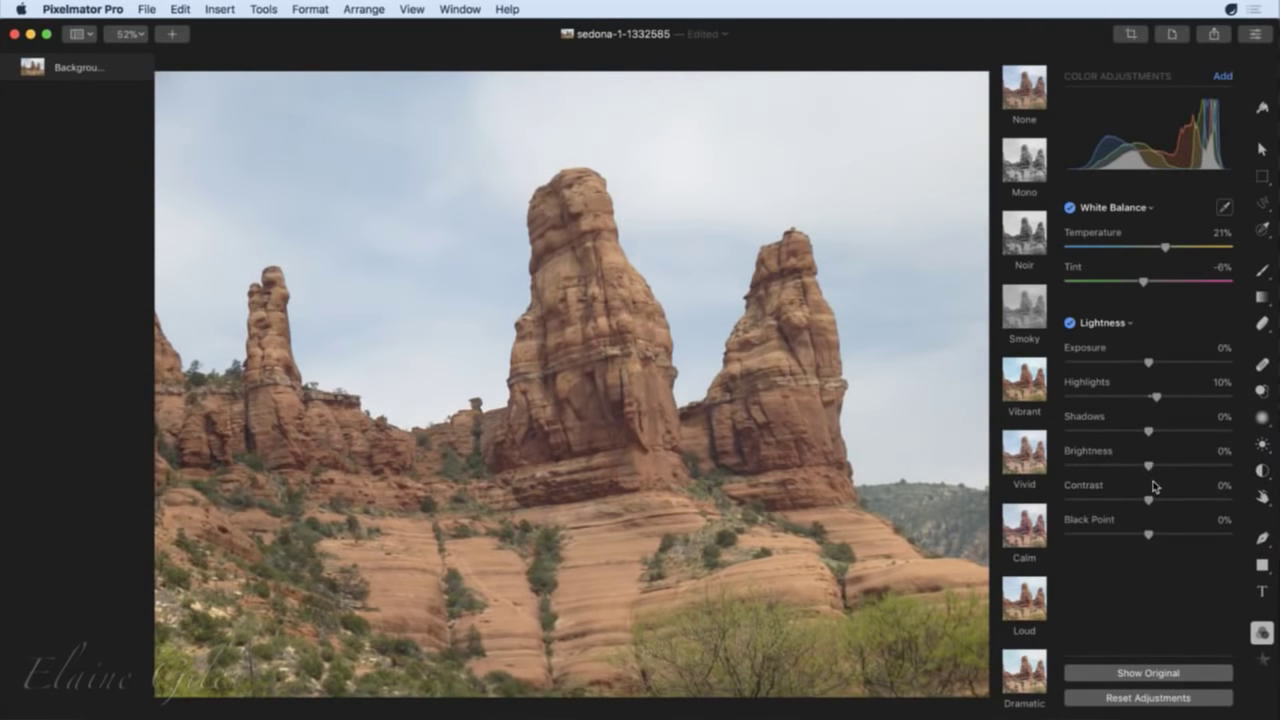
drag(1149, 501, 1057, 538)
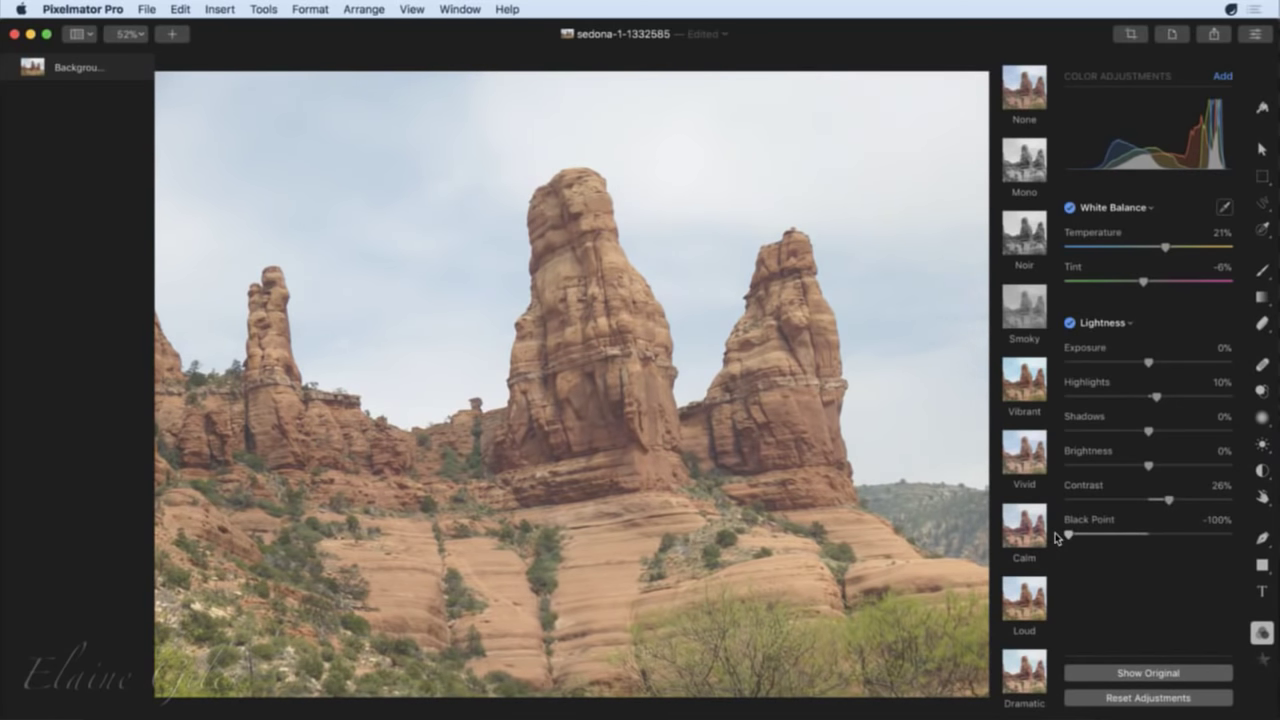
drag(1057, 538, 1170, 538)
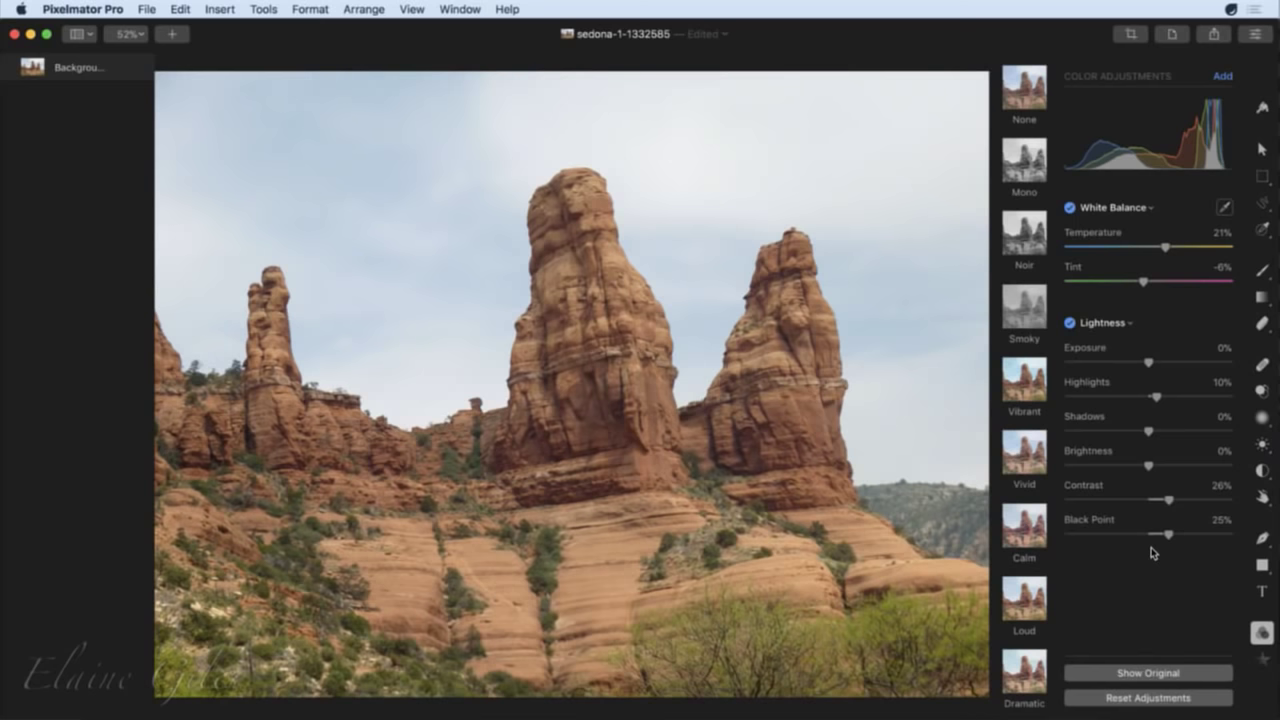
click(1141, 672)
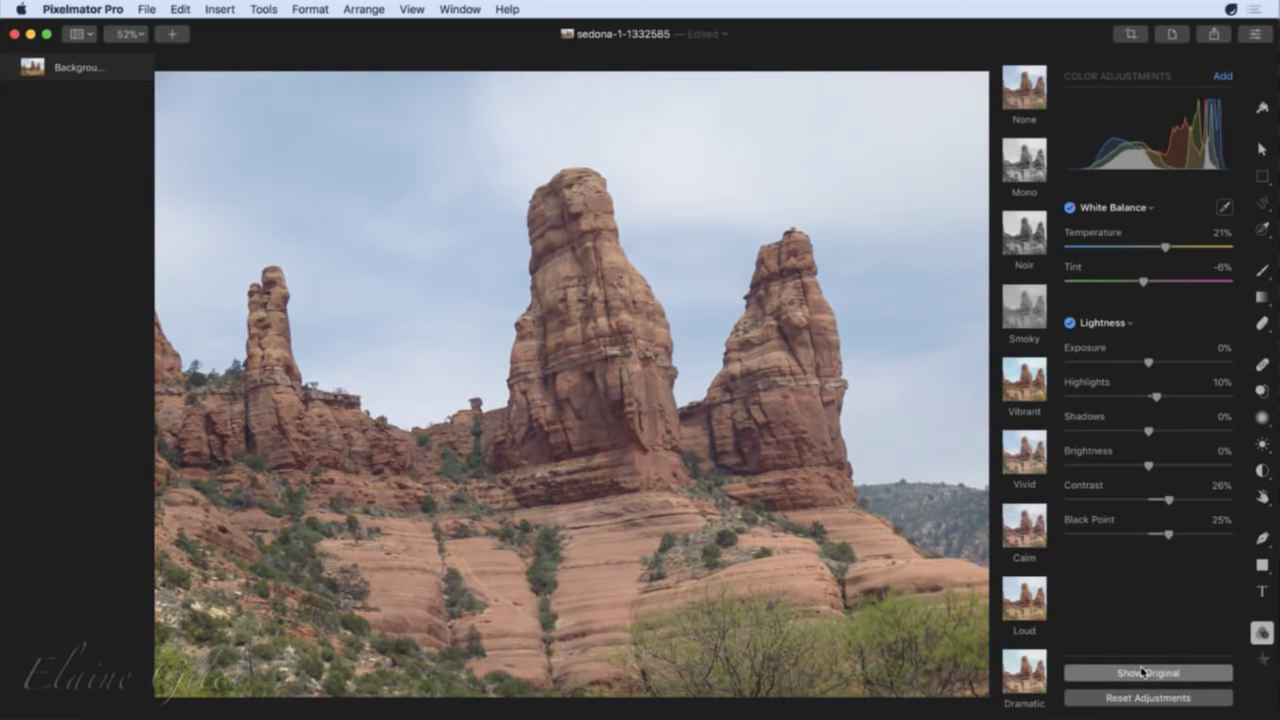
click(1141, 672)
click(1141, 672)
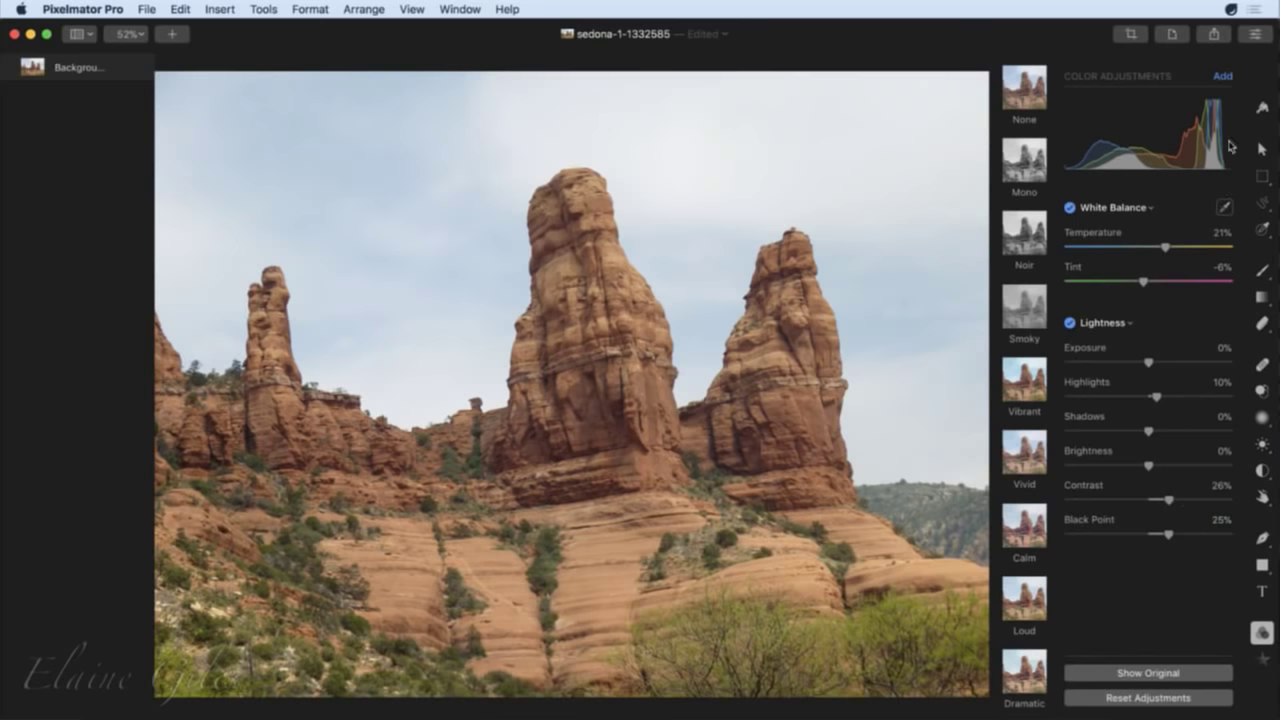
Add a Levels adjustment with its black and white points pulled slightly inward, and compare the photo with and without it.
click(1223, 77)
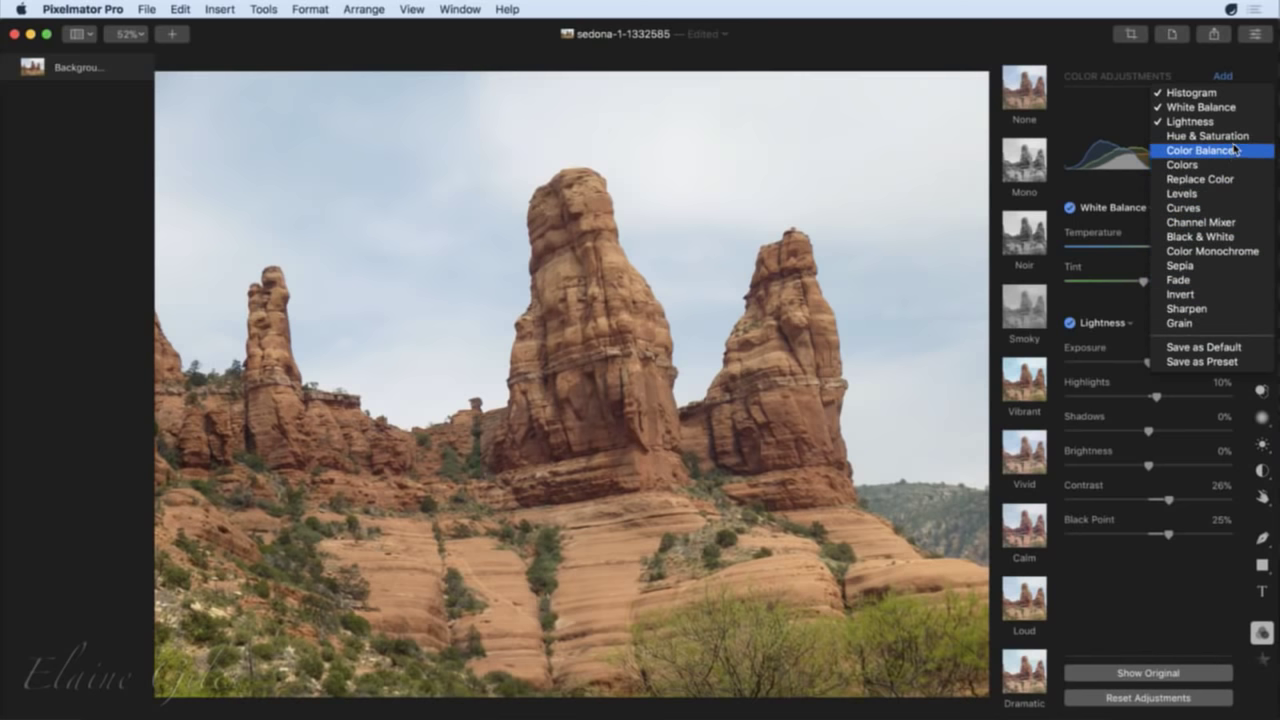
click(1222, 200)
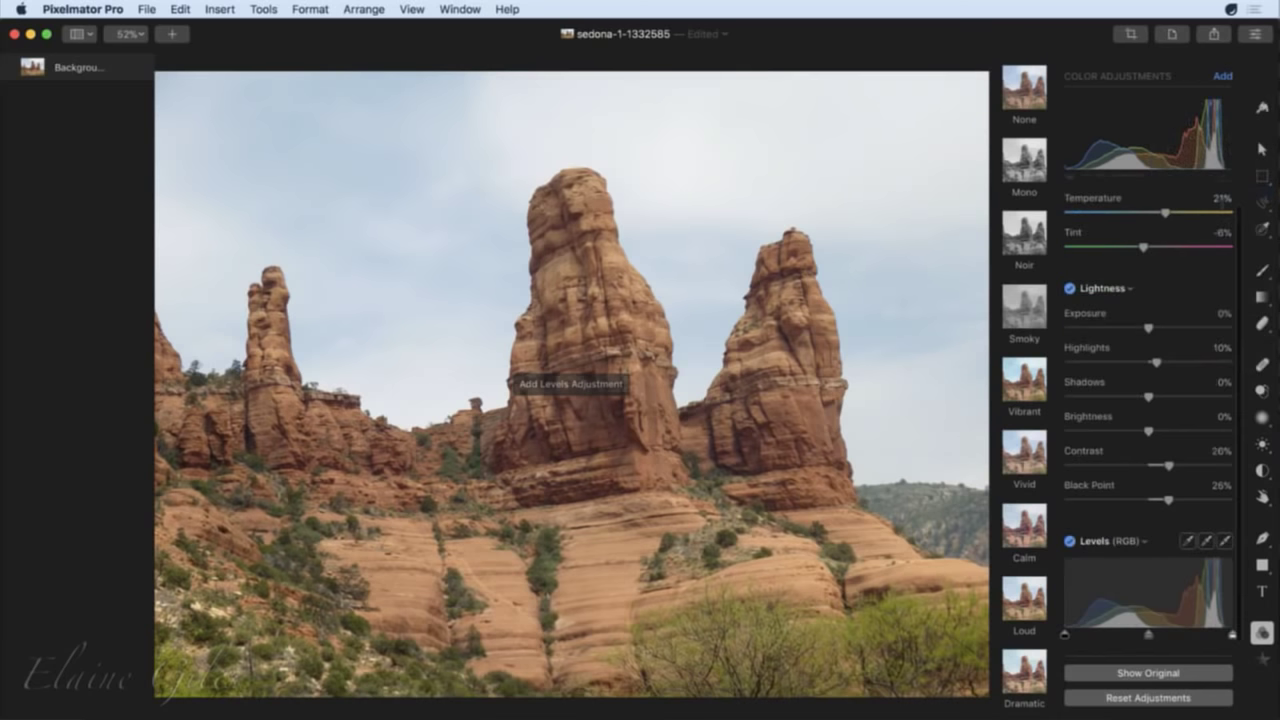
scroll(1222, 300, down, 1)
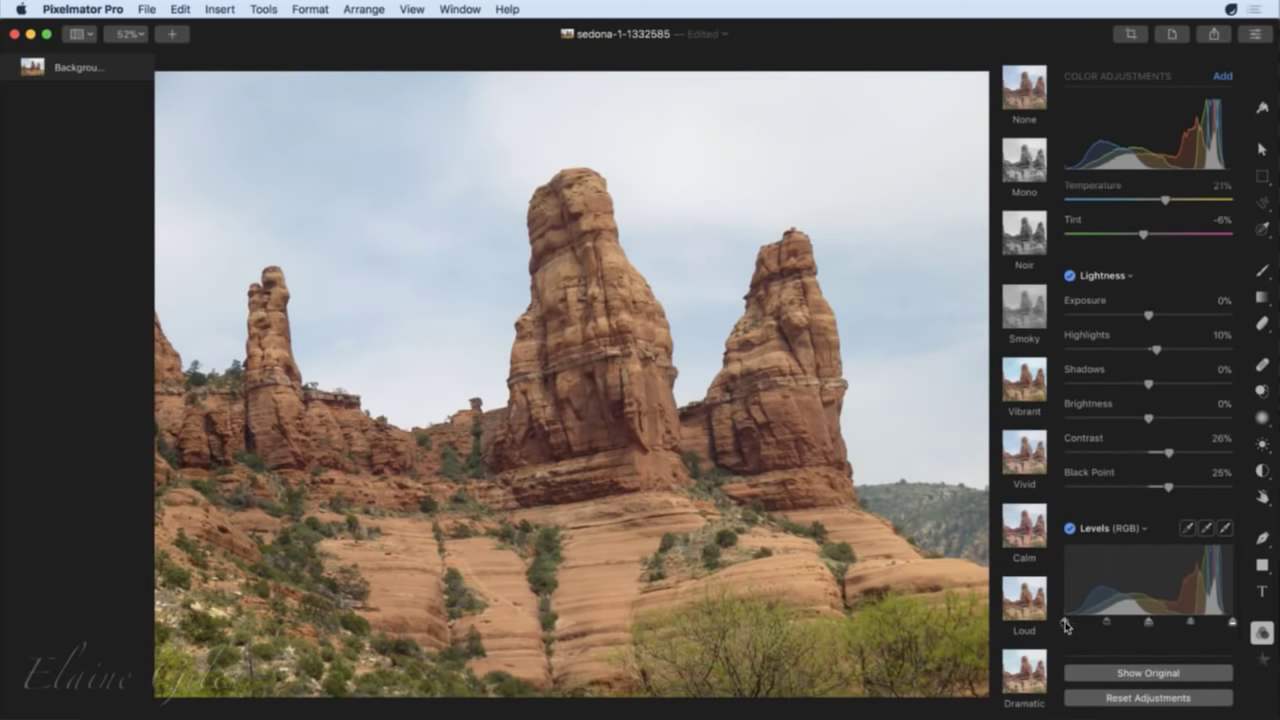
drag(1065, 623, 1072, 625)
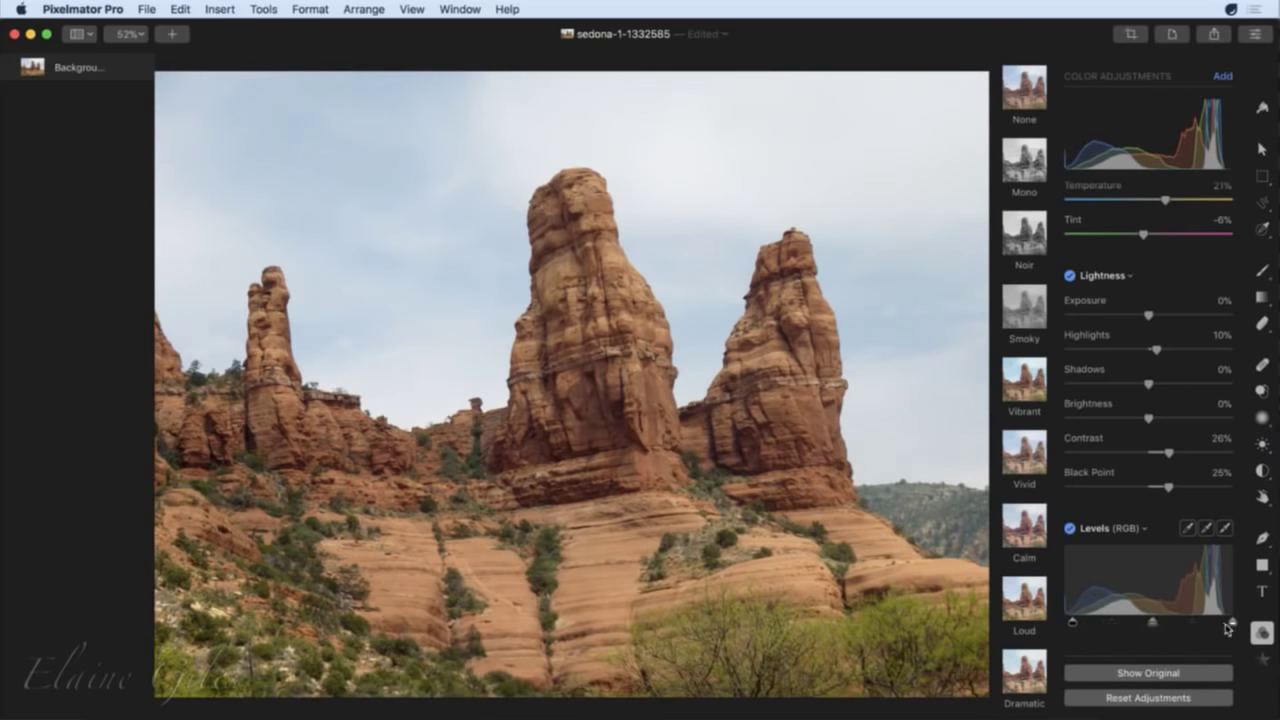
drag(1232, 623, 1227, 625)
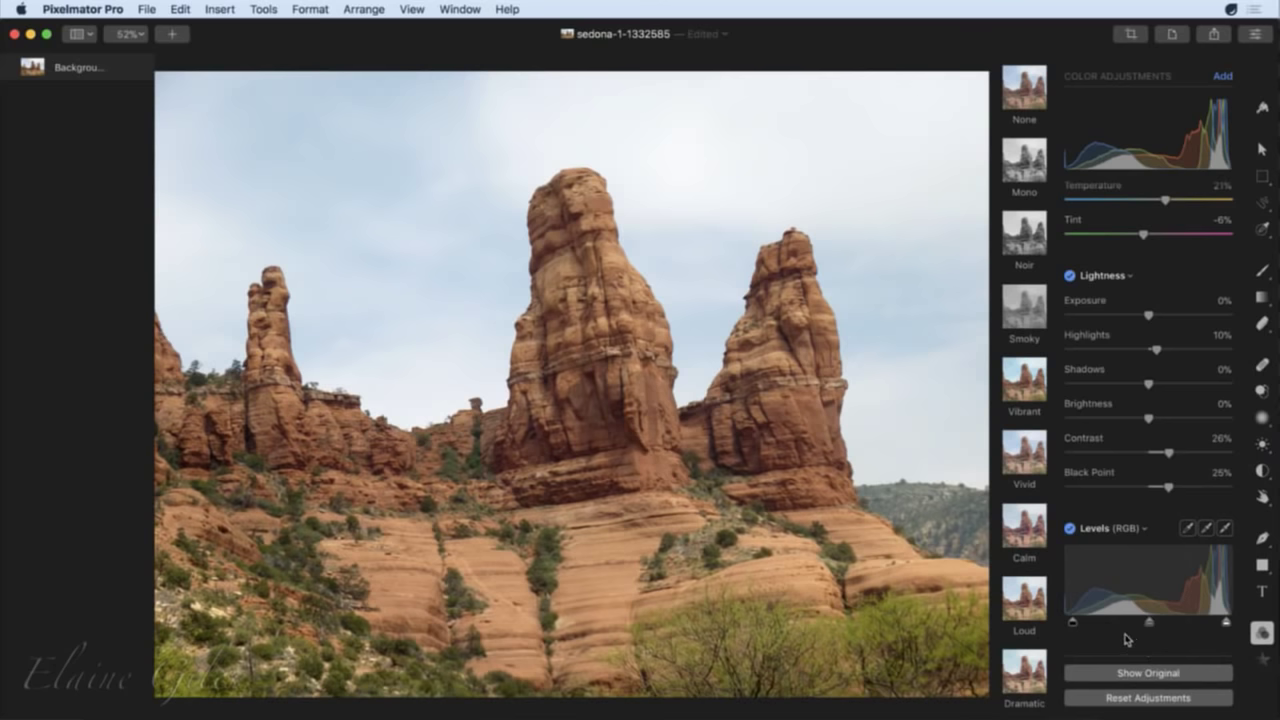
click(1115, 673)
click(1071, 529)
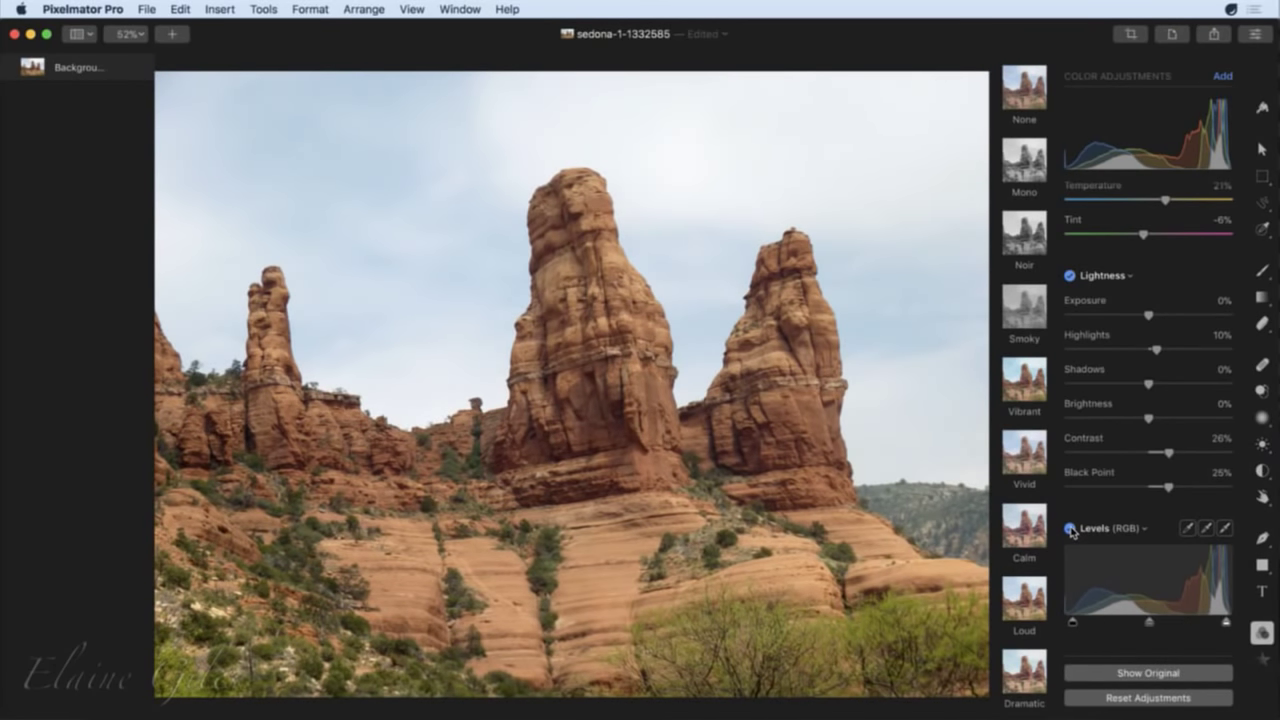
click(1071, 529)
Add a Curves adjustment with points at input 183, output 196 and input 83, output 80, and compare the photo without it.
click(1224, 77)
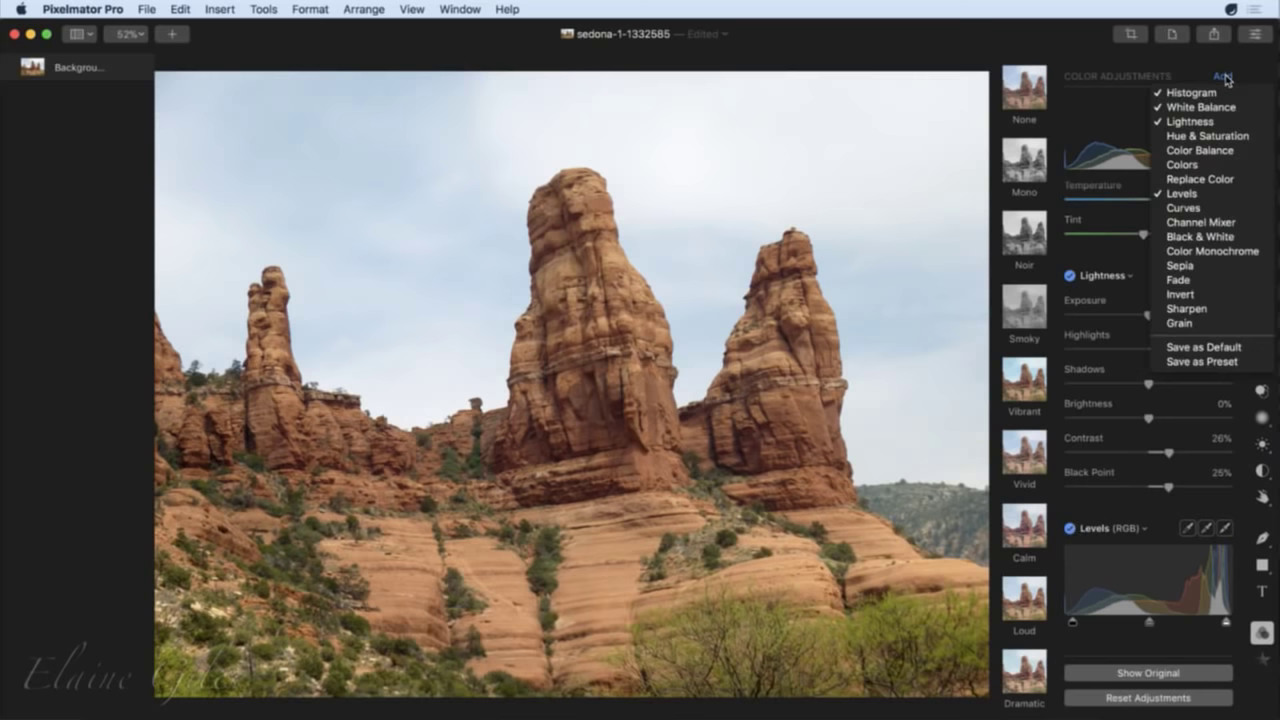
click(1190, 207)
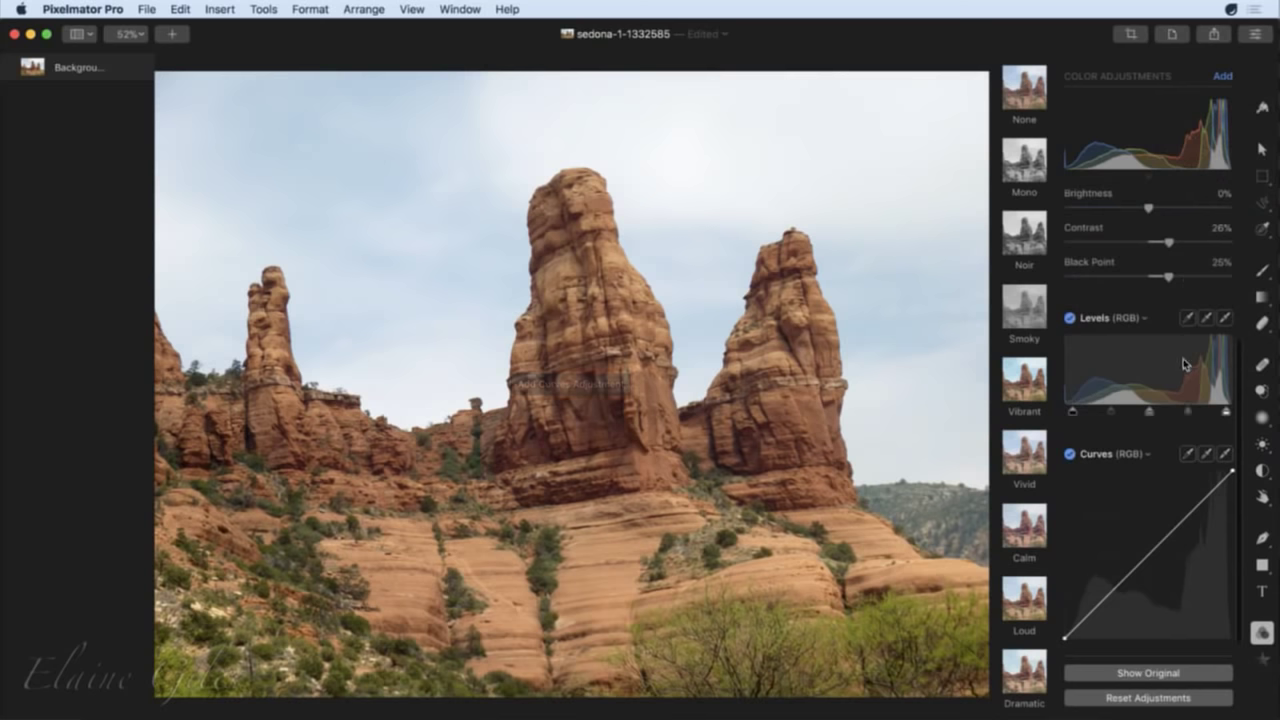
click(1188, 513)
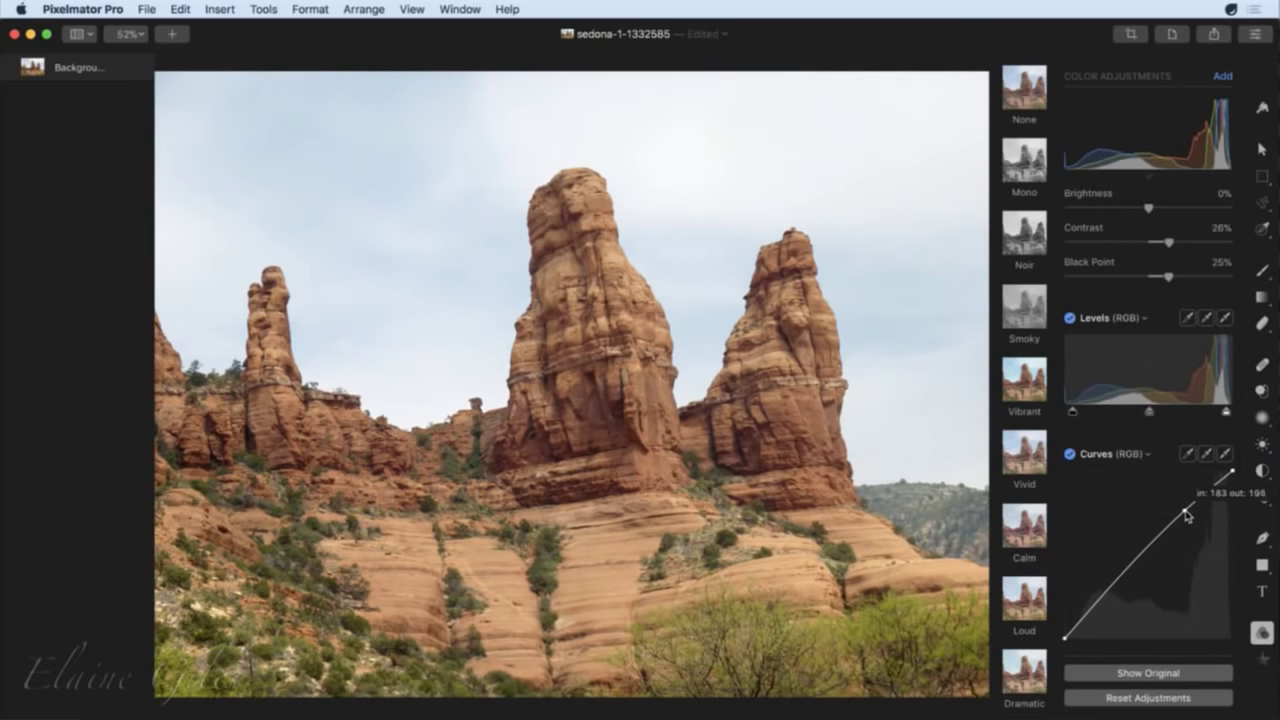
drag(1116, 588, 1122, 591)
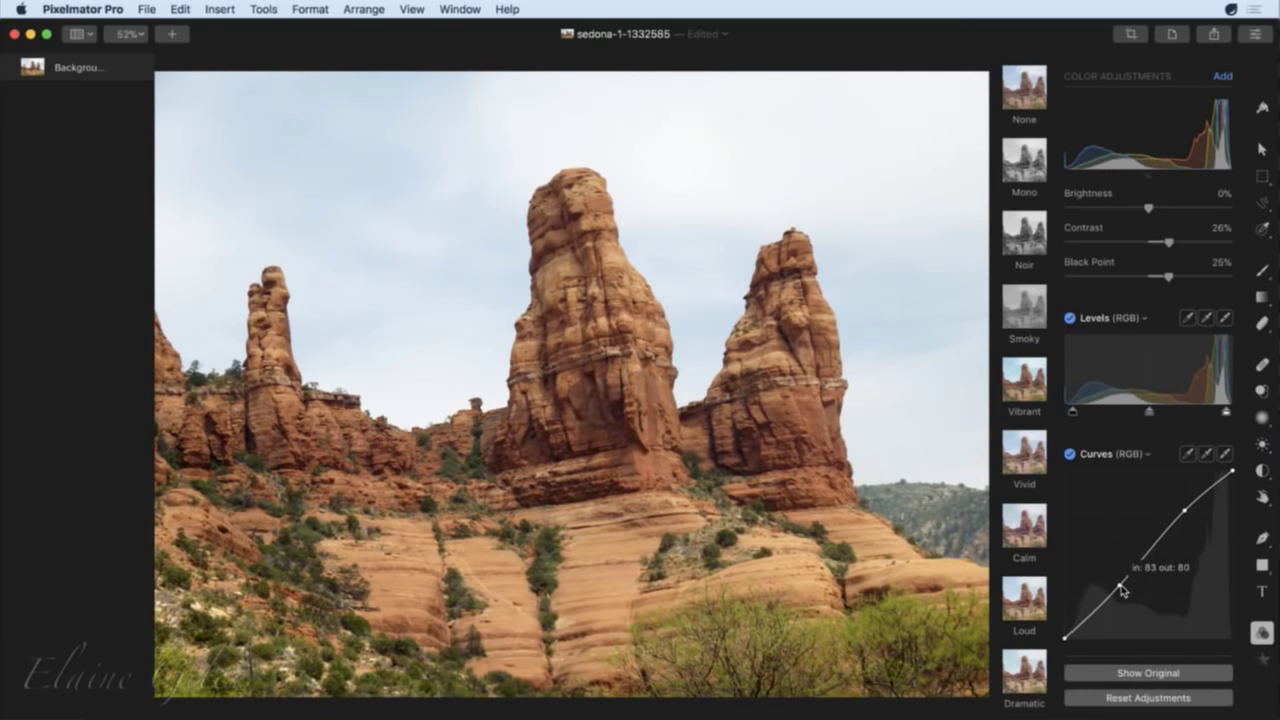
click(1070, 455)
click(1070, 455)
Add Hue & Saturation with Saturation at 20% and Vibrance at 28%, and compare the result against the original photo.
click(1223, 76)
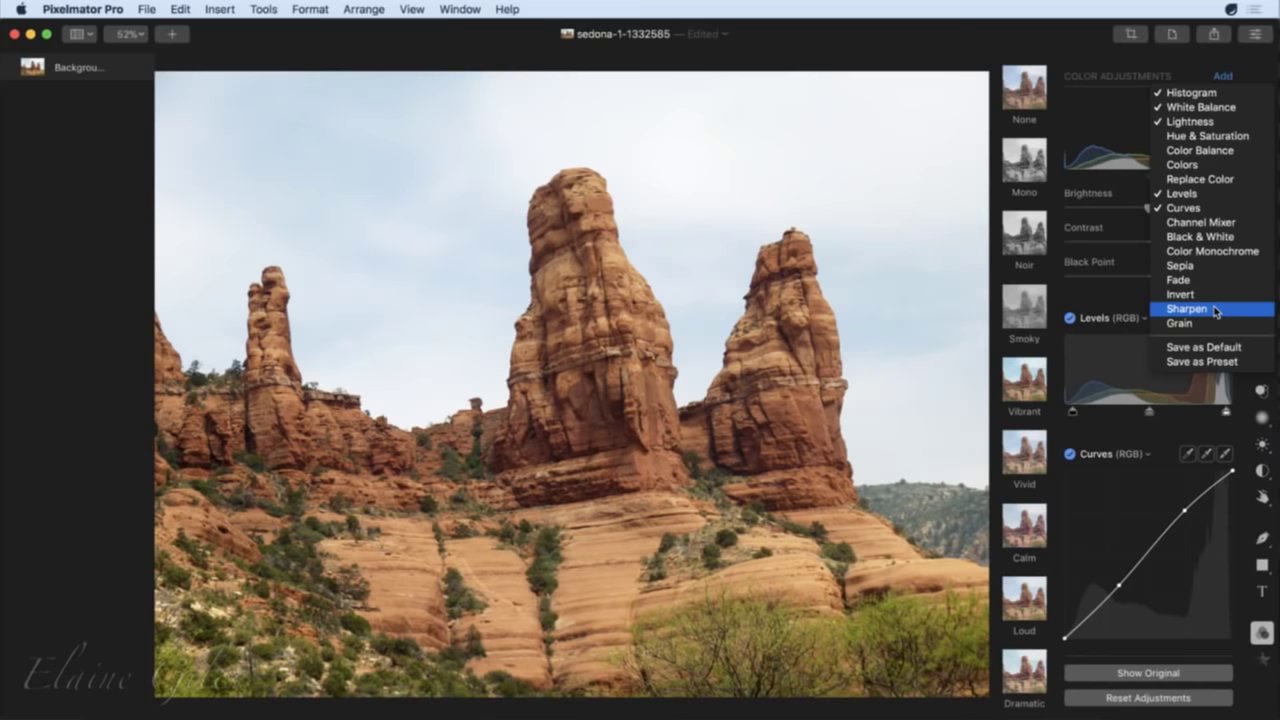
click(1210, 136)
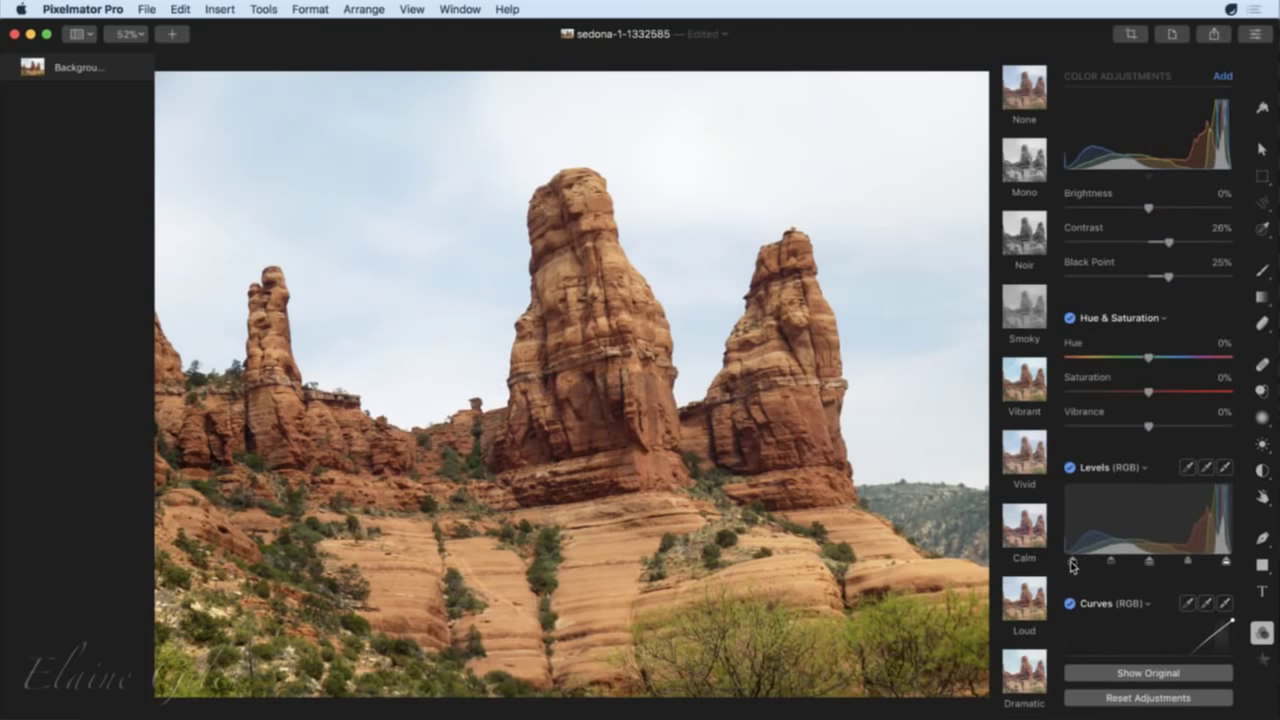
scroll(1128, 520, up, 5)
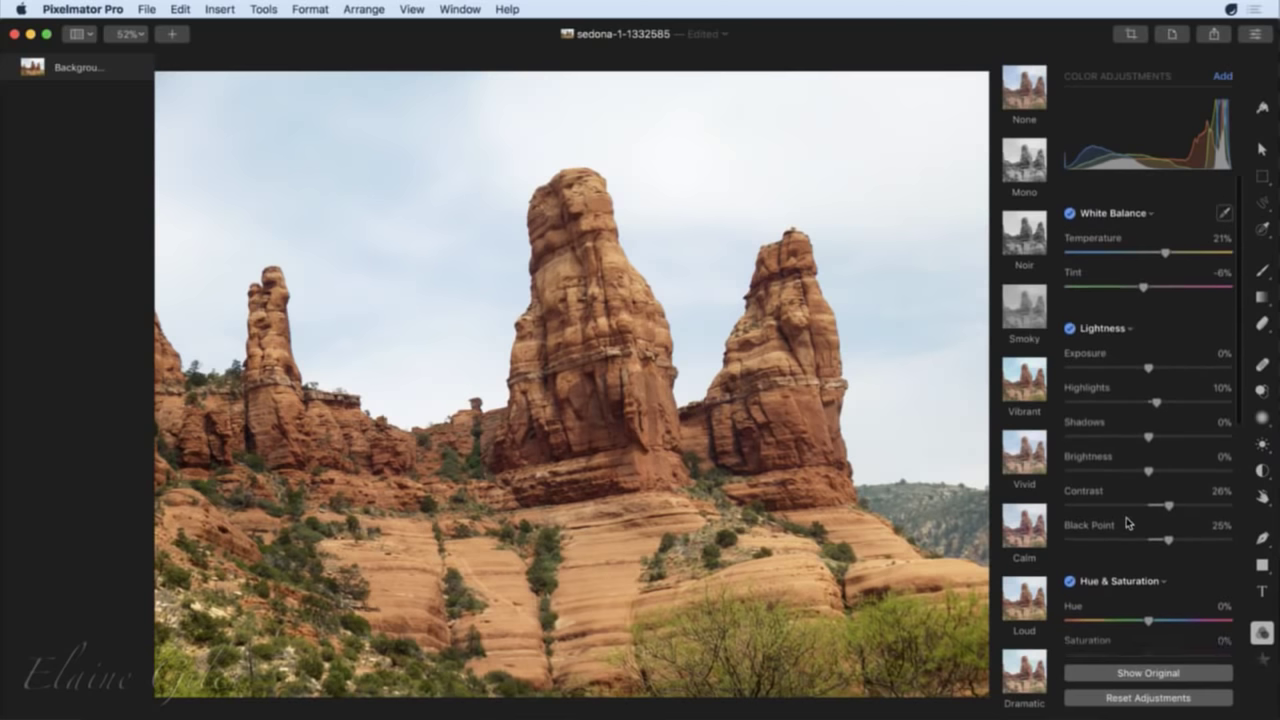
scroll(1126, 517, down, 3)
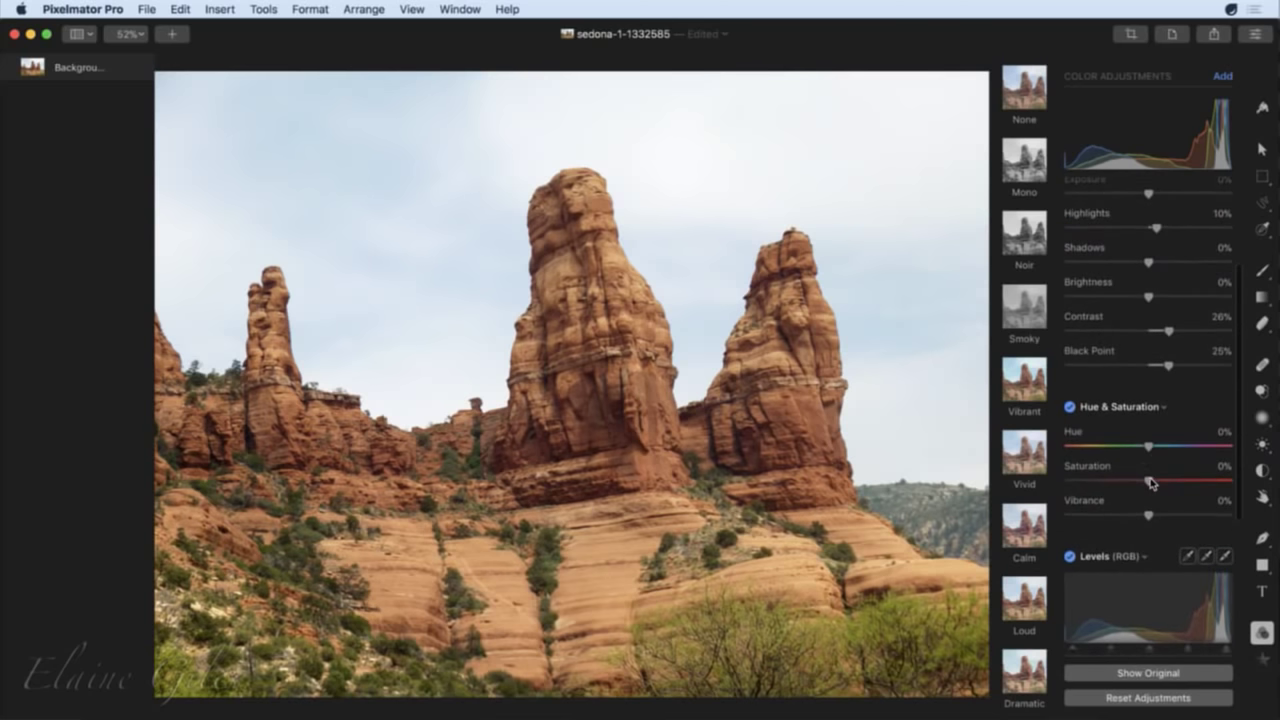
drag(1148, 481, 1172, 516)
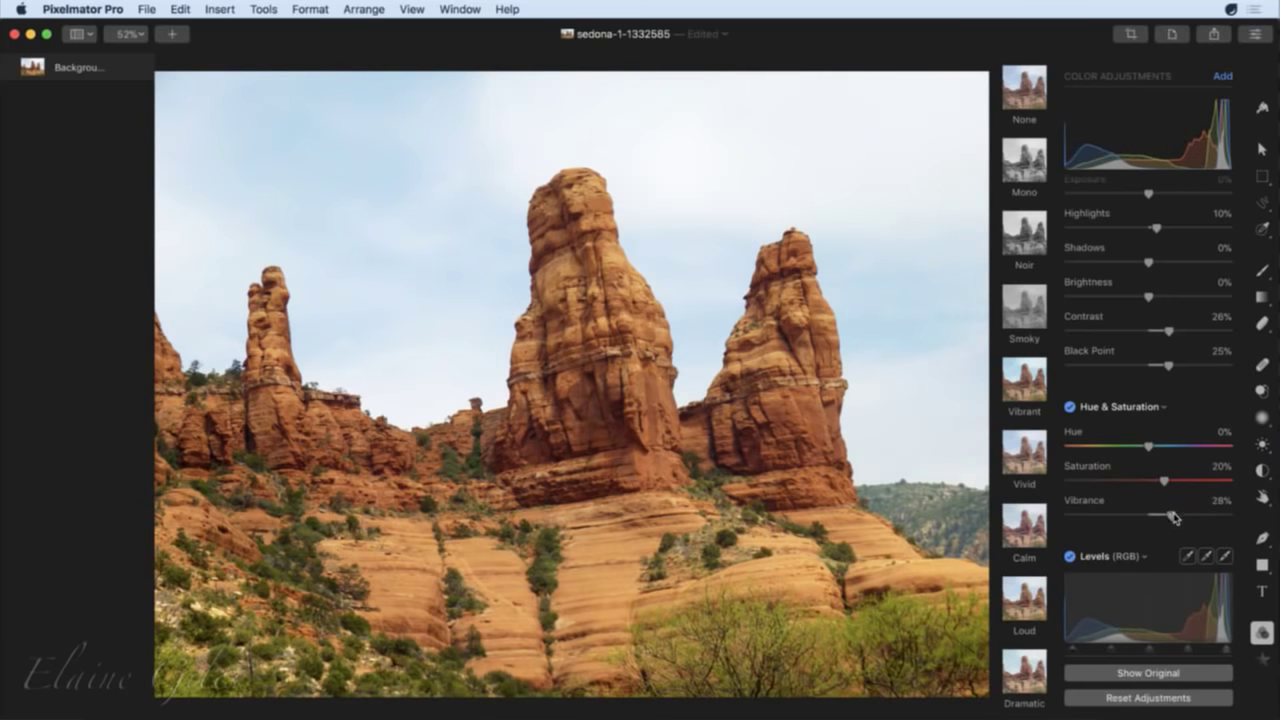
scroll(1194, 548, down, 1)
click(1134, 673)
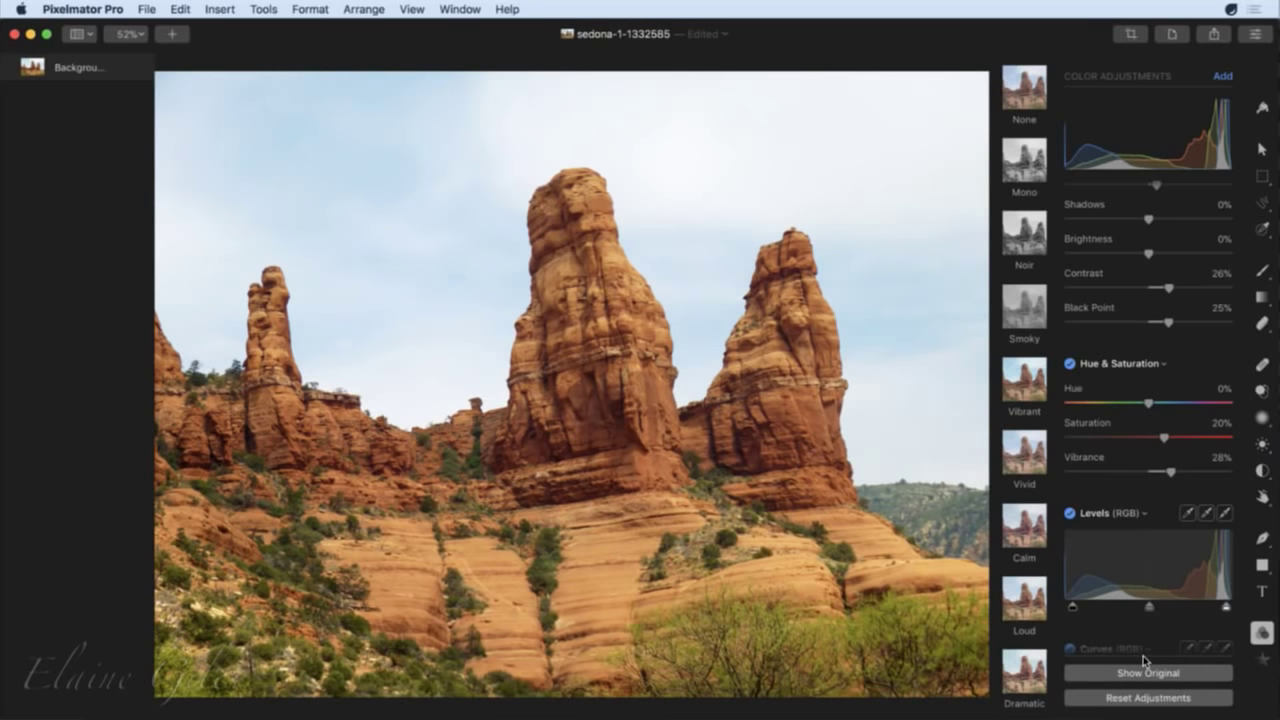
Review the combined adjustments and save them as a new custom preset named with the author's first name.
scroll(1195, 515, up, 5)
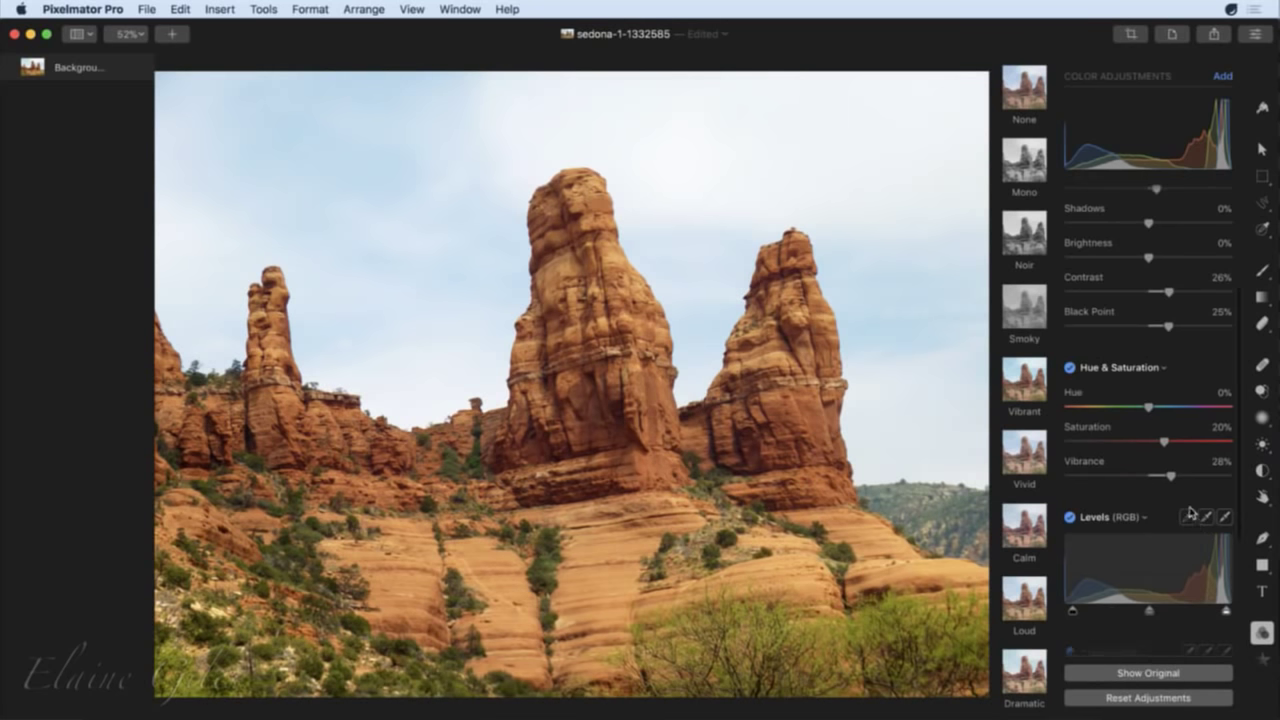
scroll(1190, 512, down, 10)
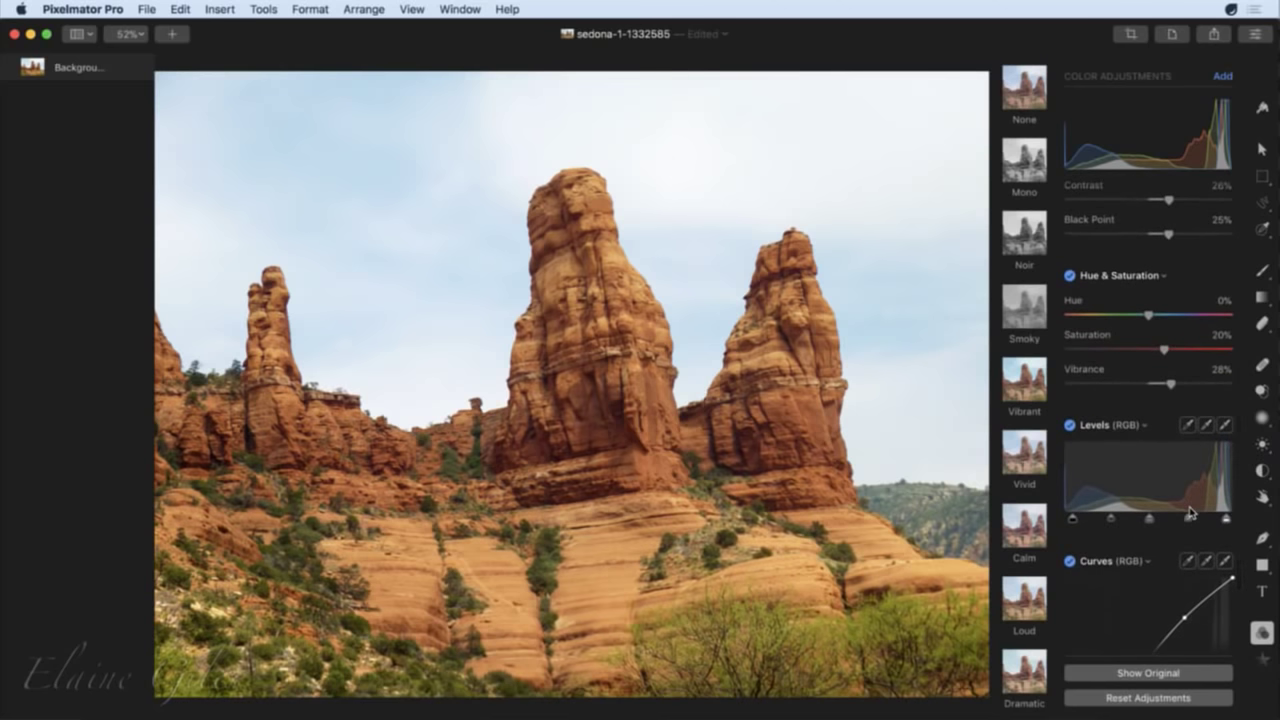
scroll(1190, 512, down, 3)
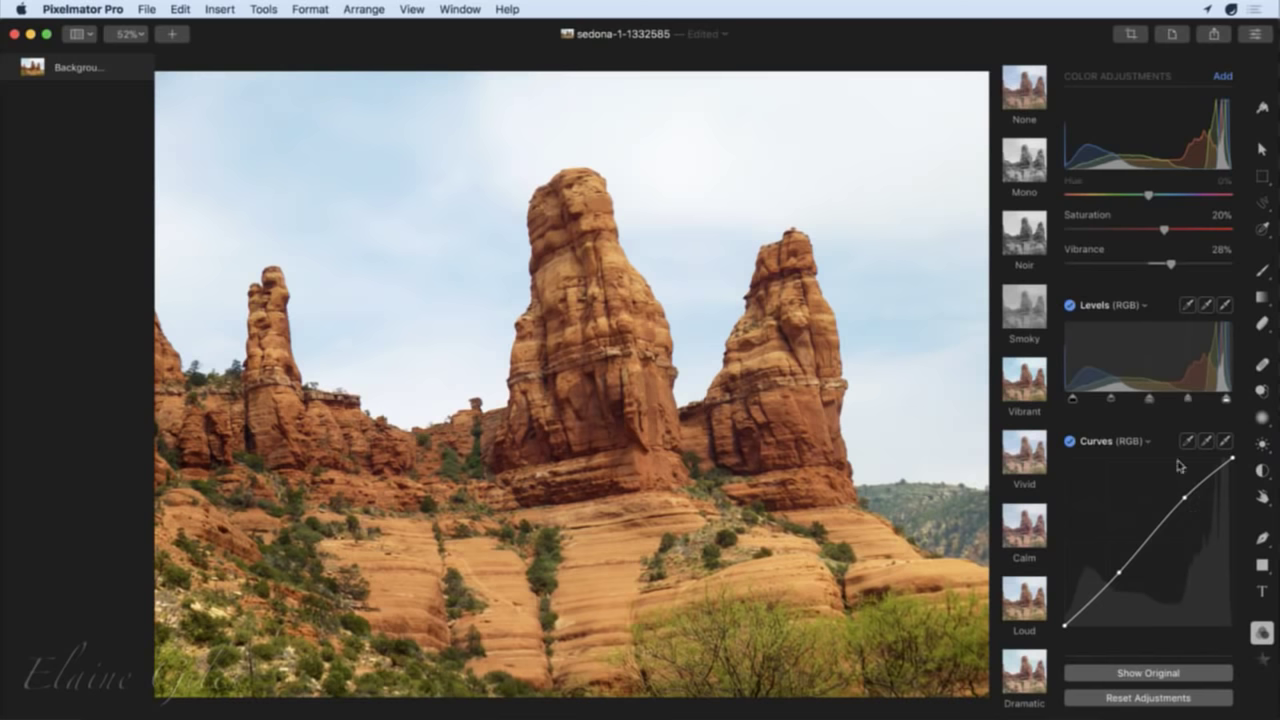
scroll(1026, 527, down, 5)
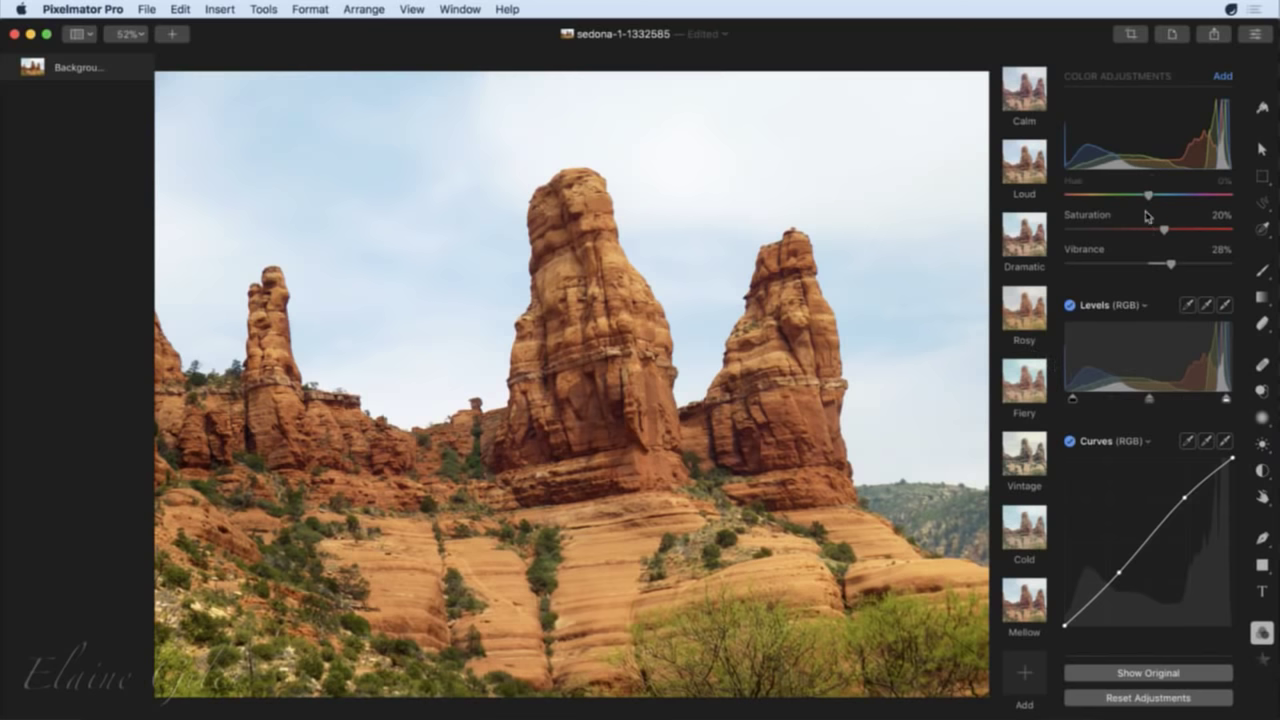
click(1026, 676)
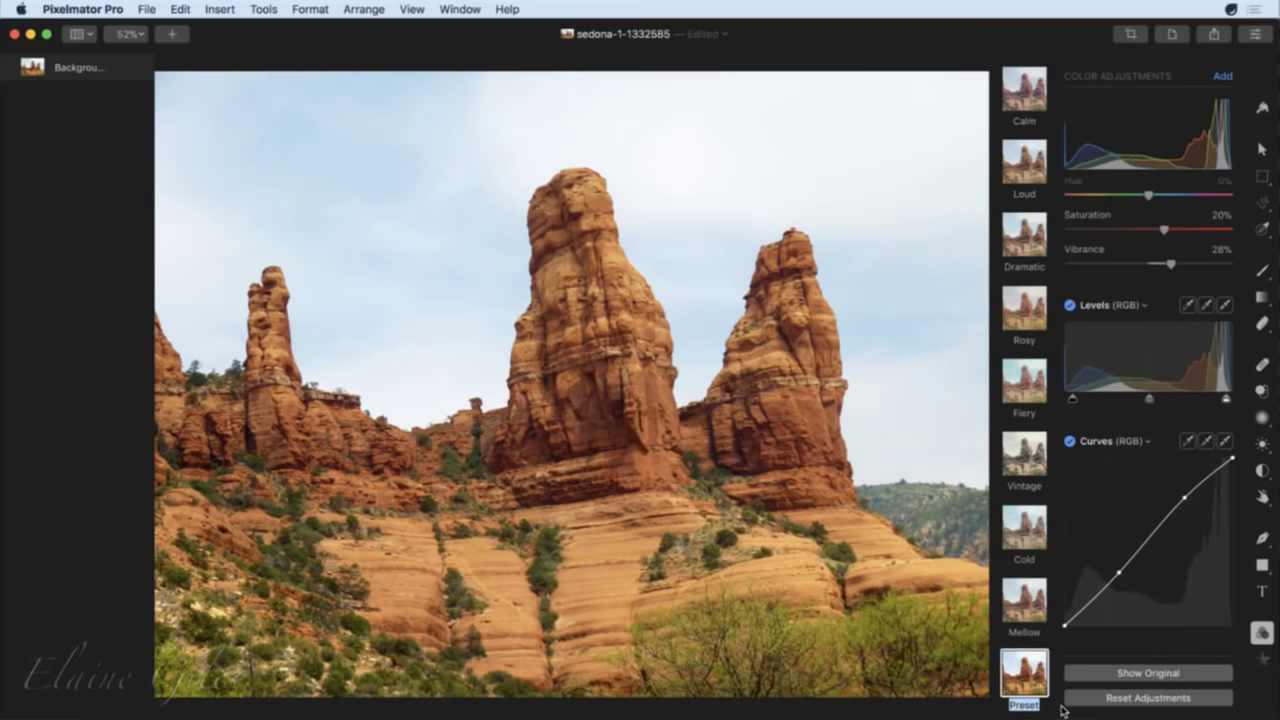
text(Elaine)
Try the Mellow preset on the rock photo, undo it, and select the saved custom preset again.
click(1026, 612)
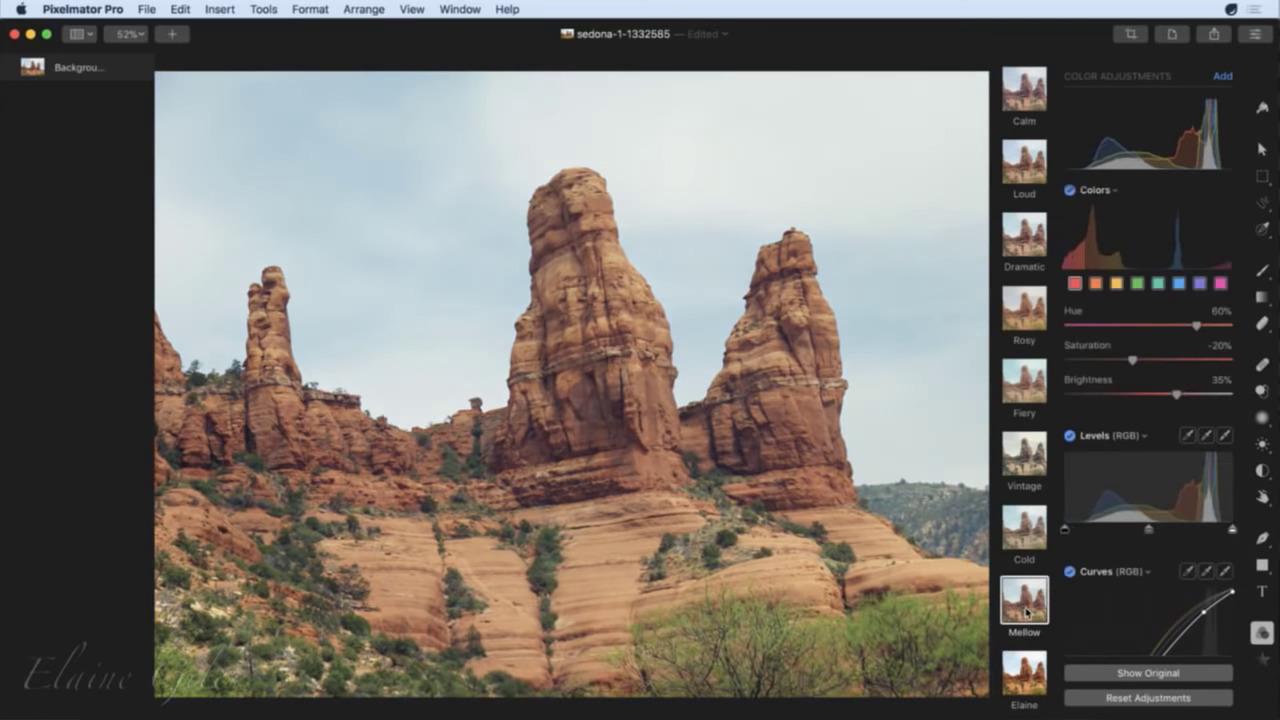
key(super+z)
click(1032, 673)
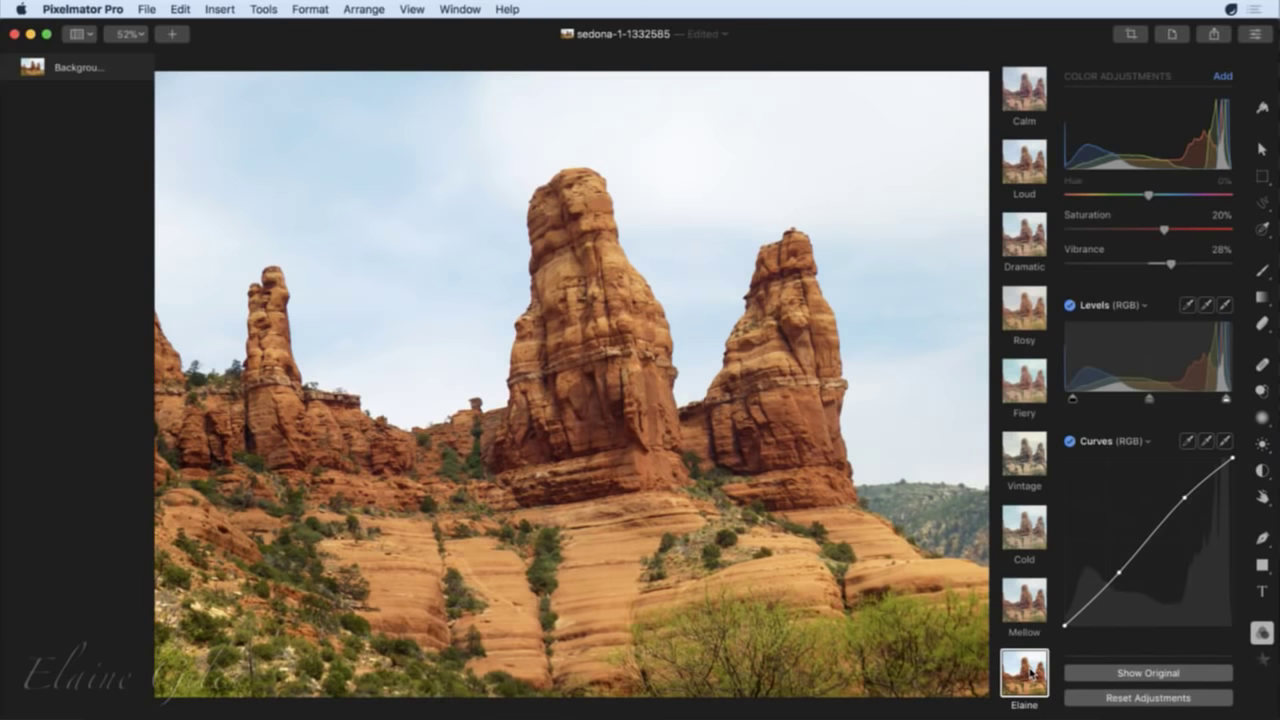
Apply the saved custom color preset to the sedona-landscapes-1-1404406 photo.
scroll(1030, 676, down, 2)
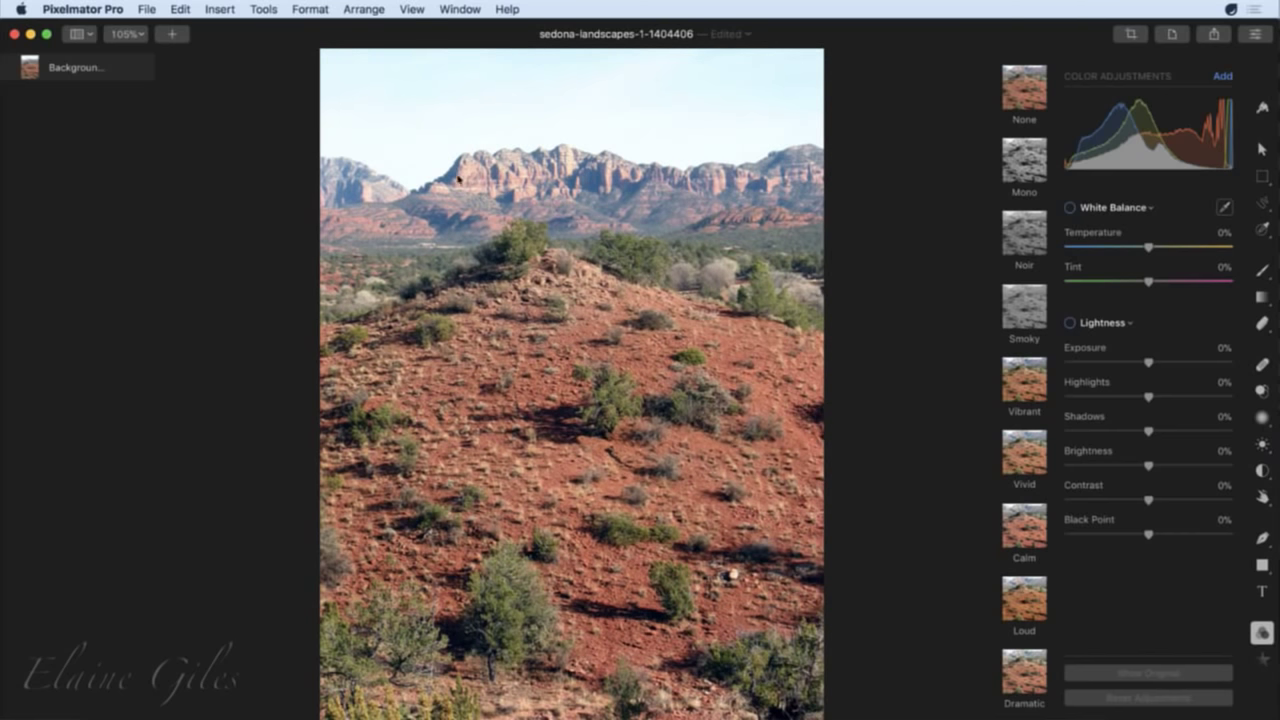
scroll(1034, 665, down, 10)
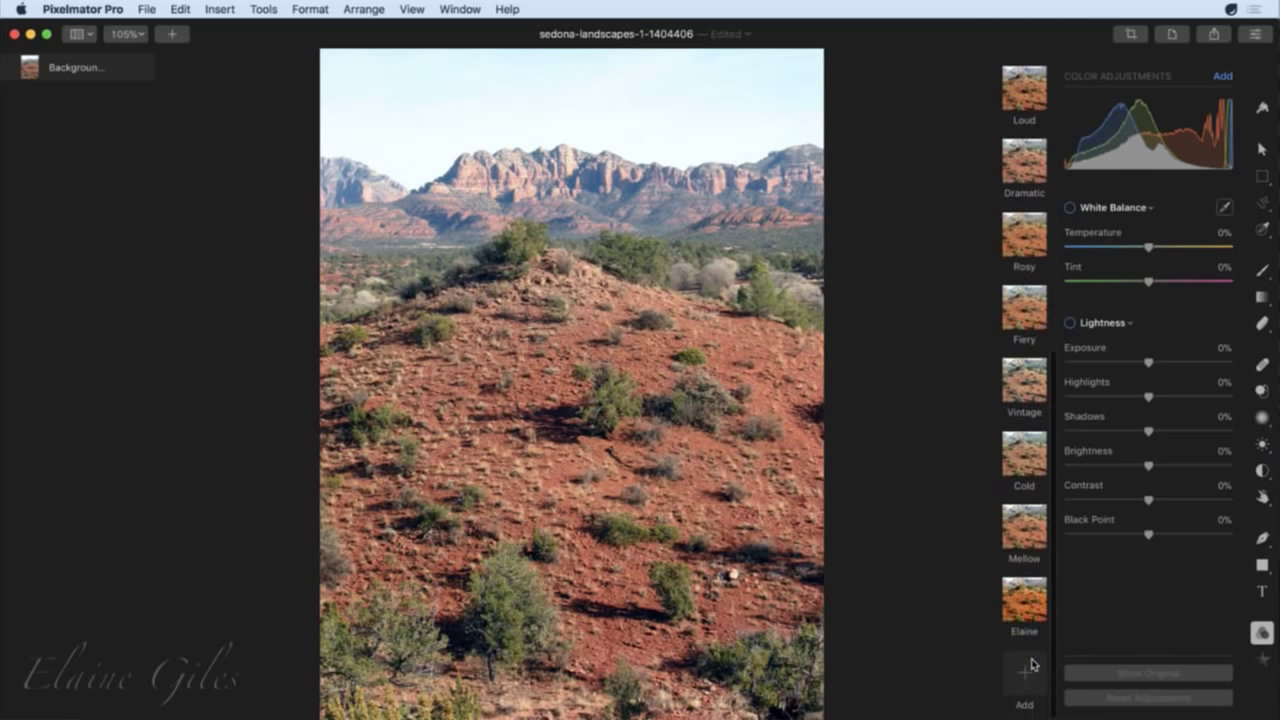
click(1030, 602)
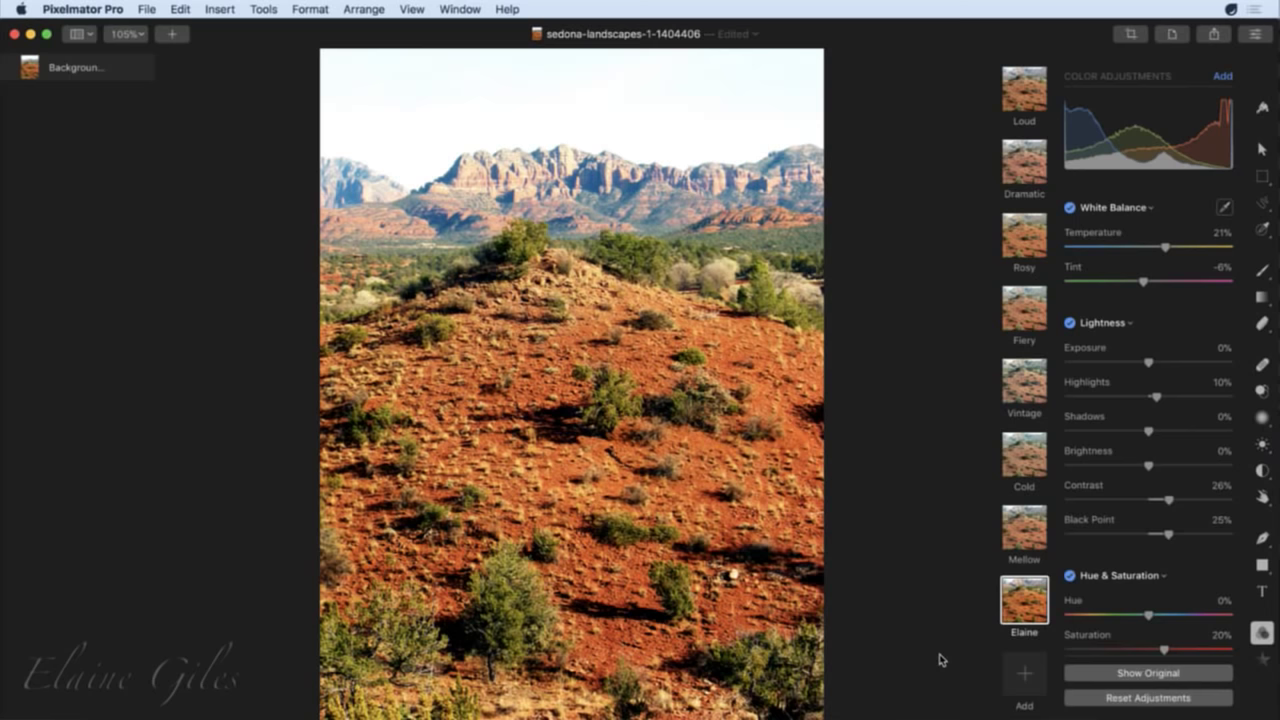
Export the custom preset to the iCloud Desktop, naming the file with the author's first name in possessive form plus "Colour".
right_click(1019, 601)
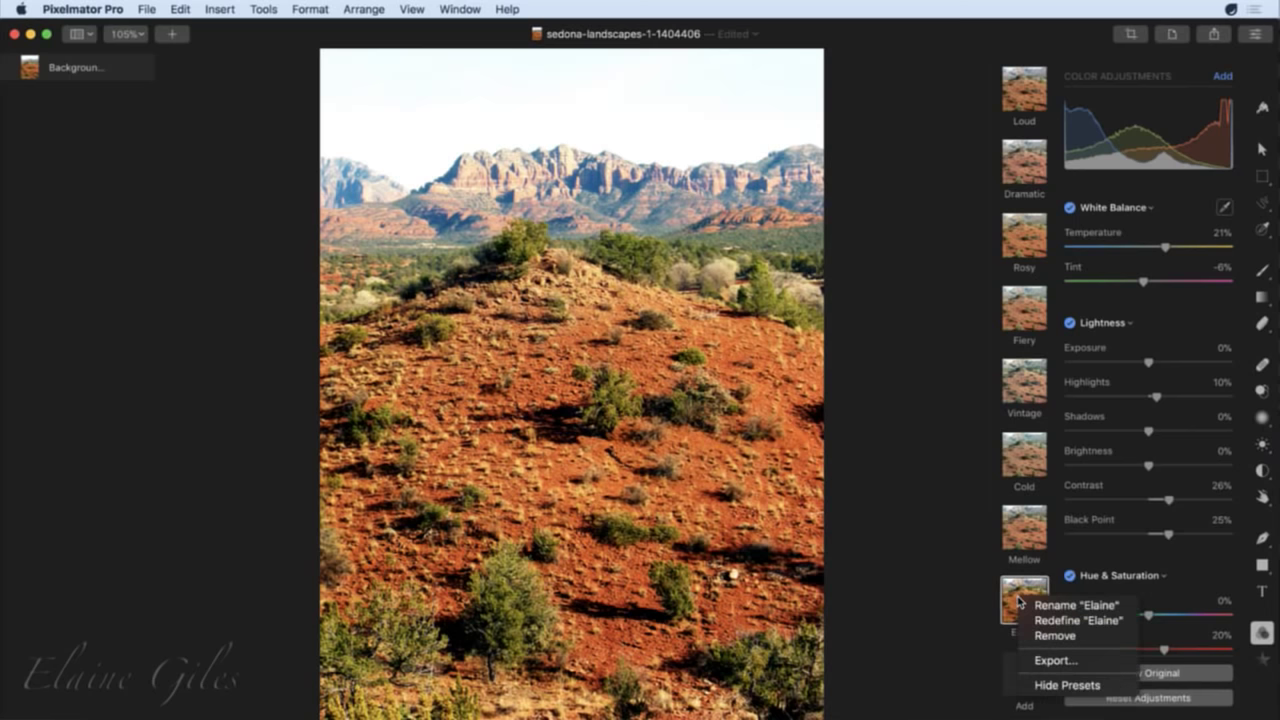
click(1050, 662)
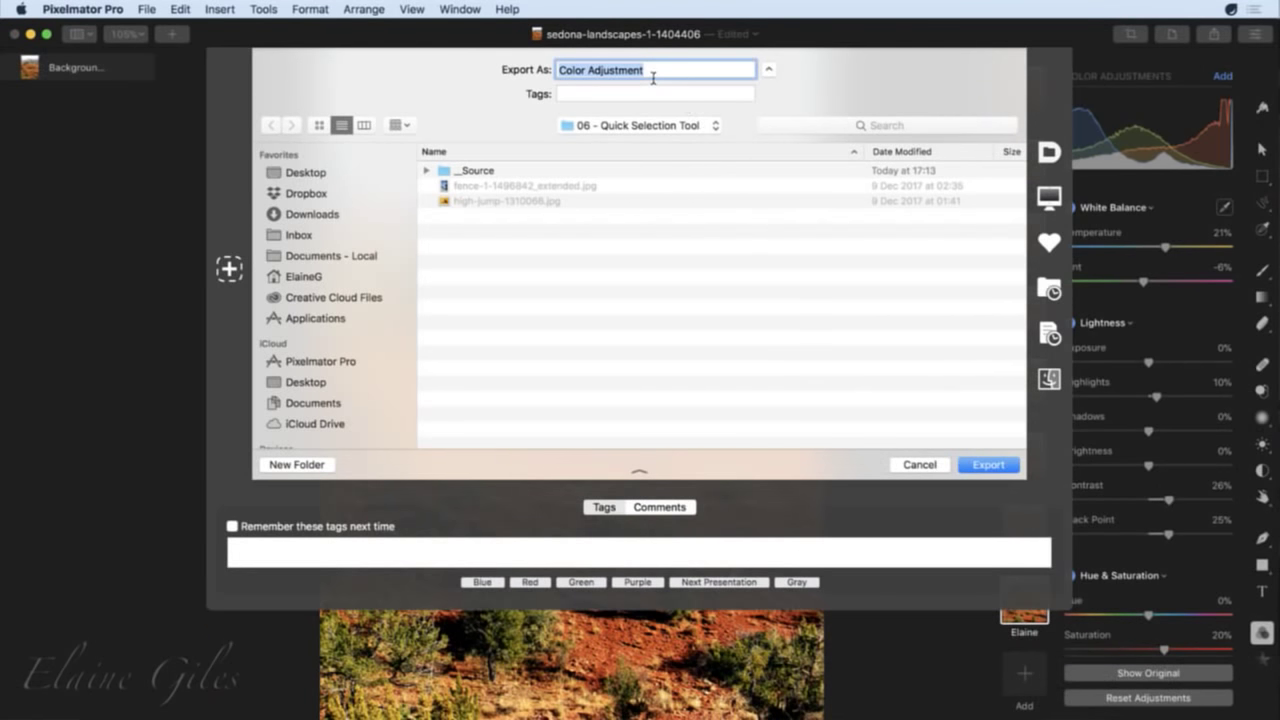
click(653, 76)
key(super+a)
text(E)
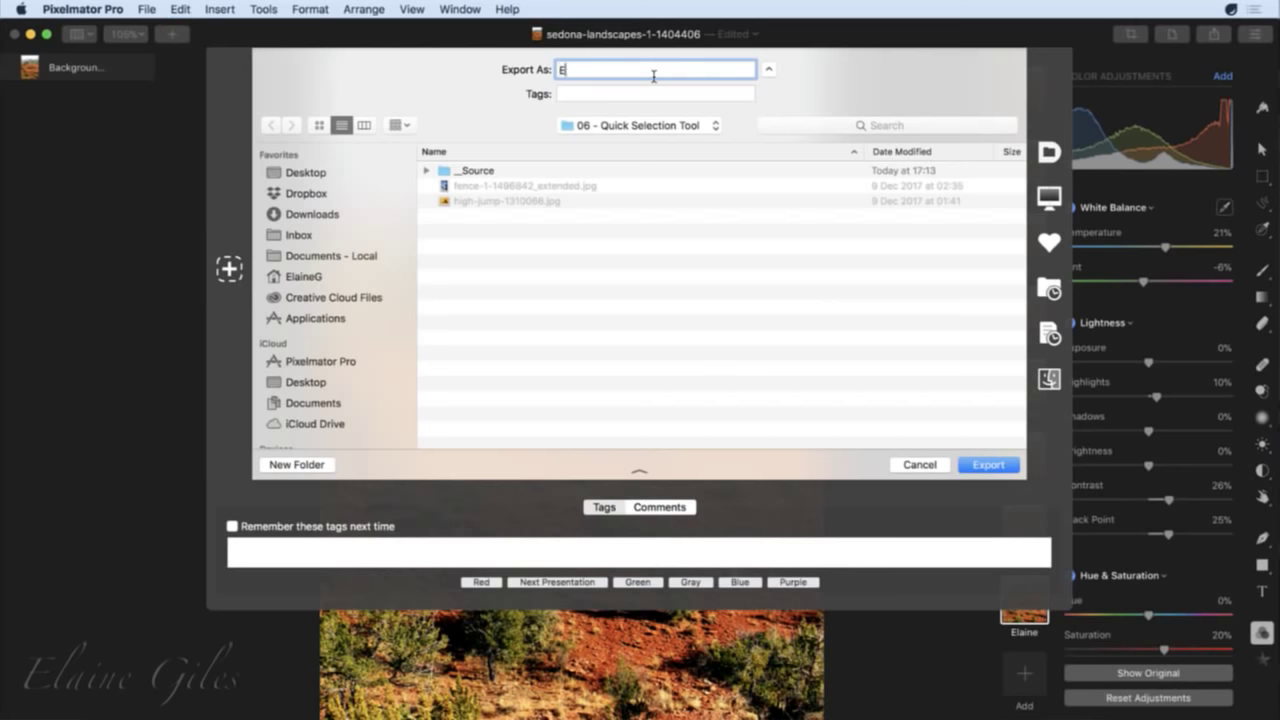
text(laine's Colour)
click(302, 382)
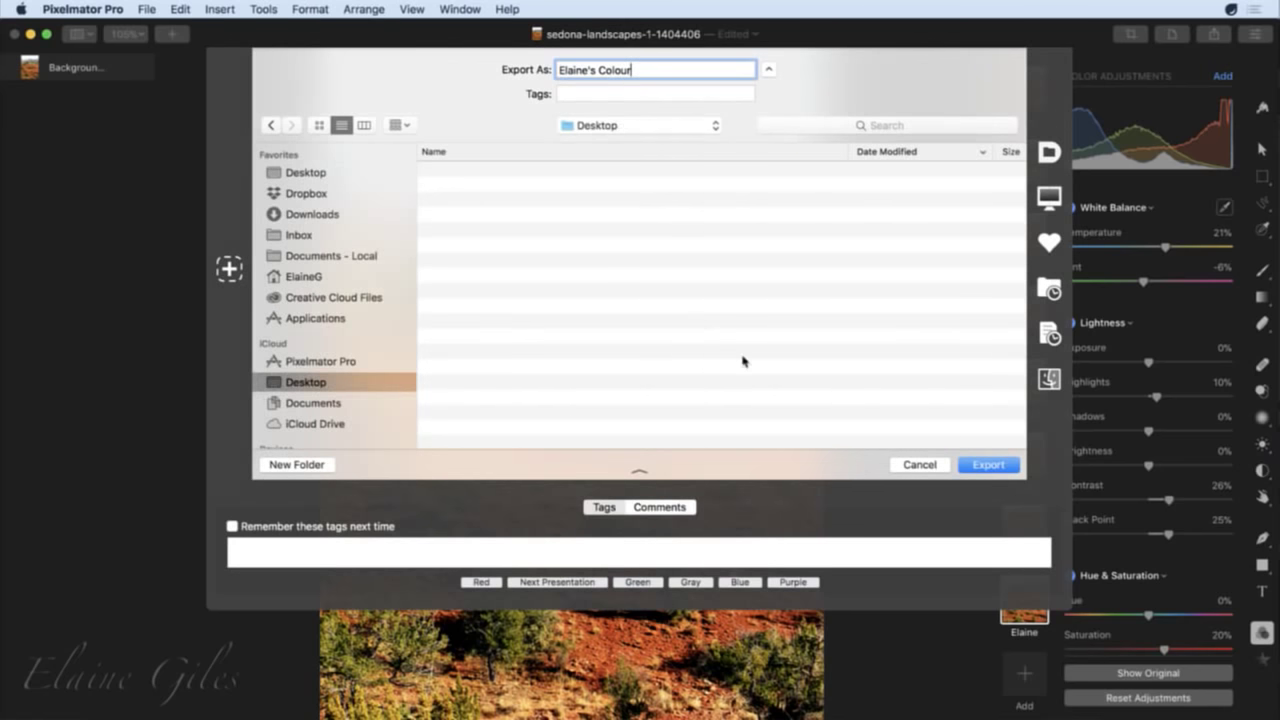
click(1000, 465)
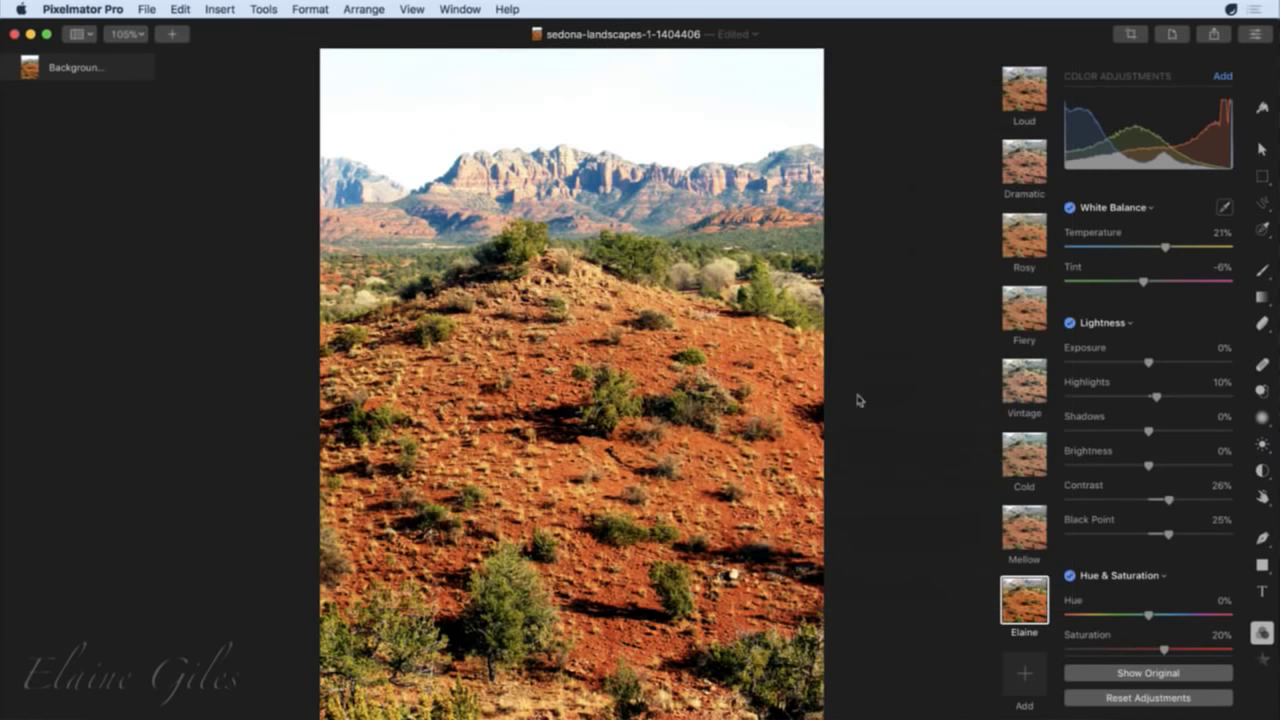
Minimize the landscape photo, select the exported preset file on the desktop, and restore the rock photo window to full size.
click(29, 34)
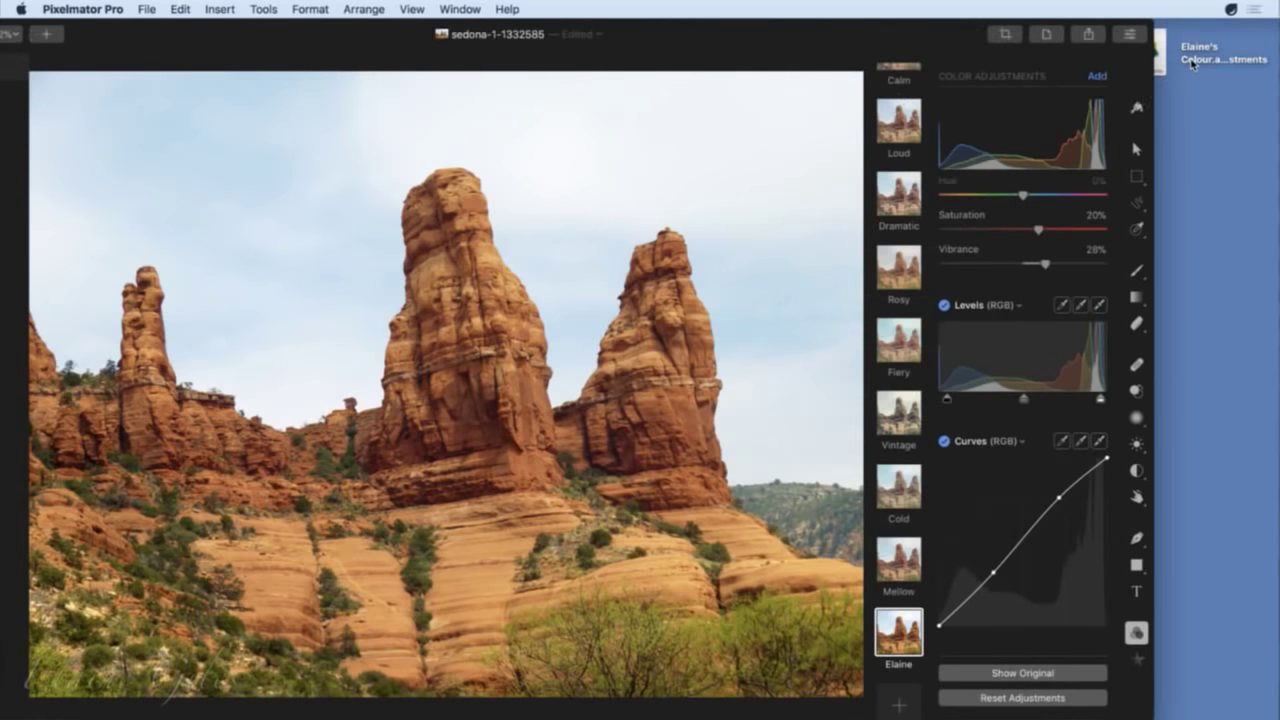
click(1191, 64)
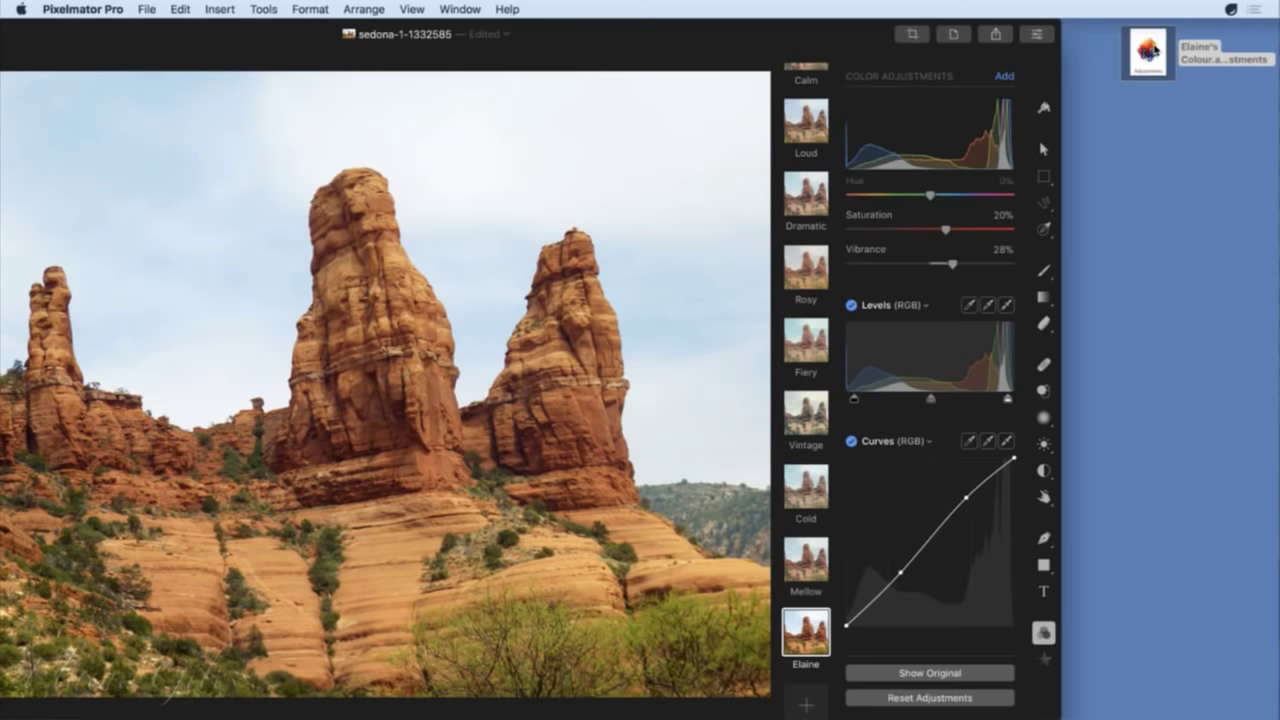
drag(1146, 53, 1236, 12)
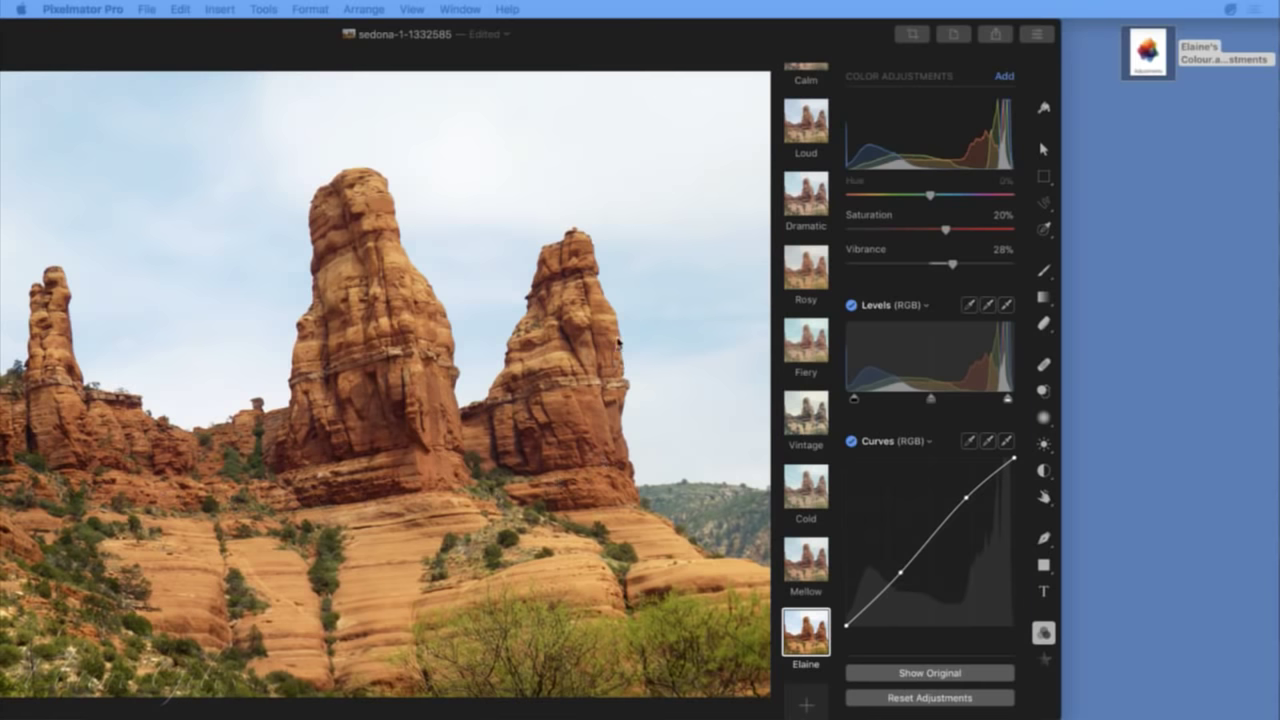
click(660, 32)
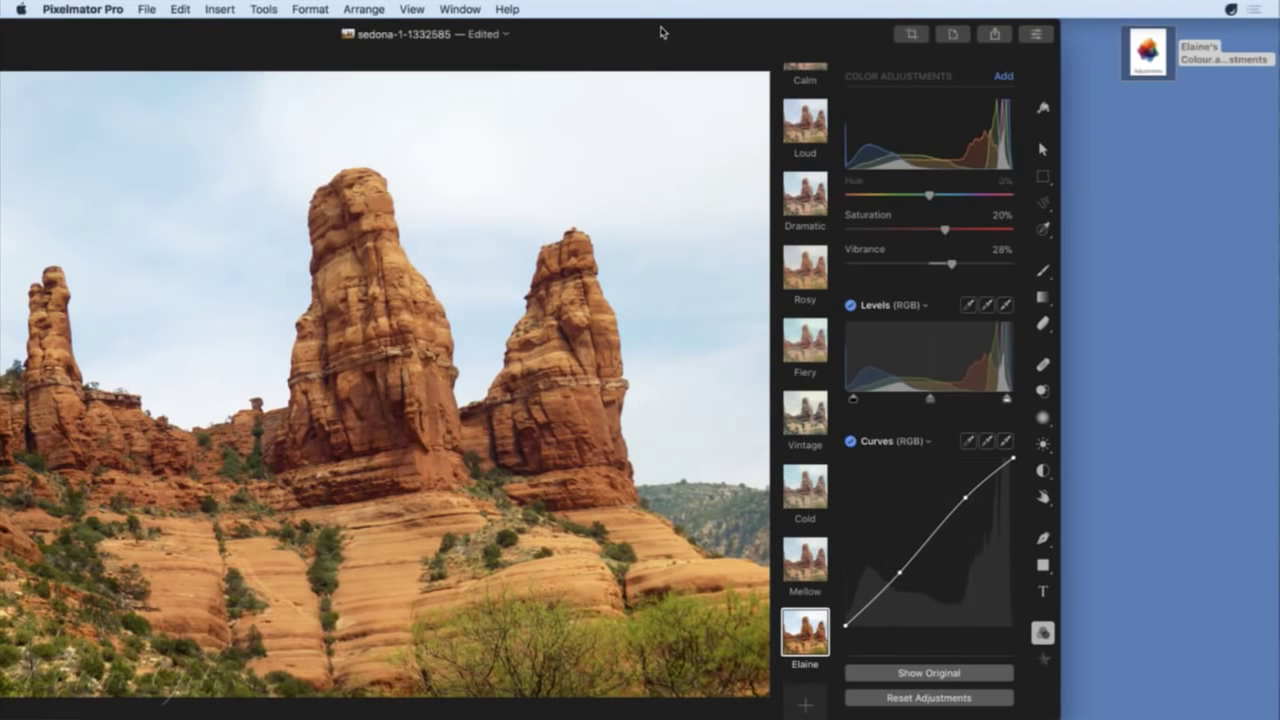
double_click(660, 32)
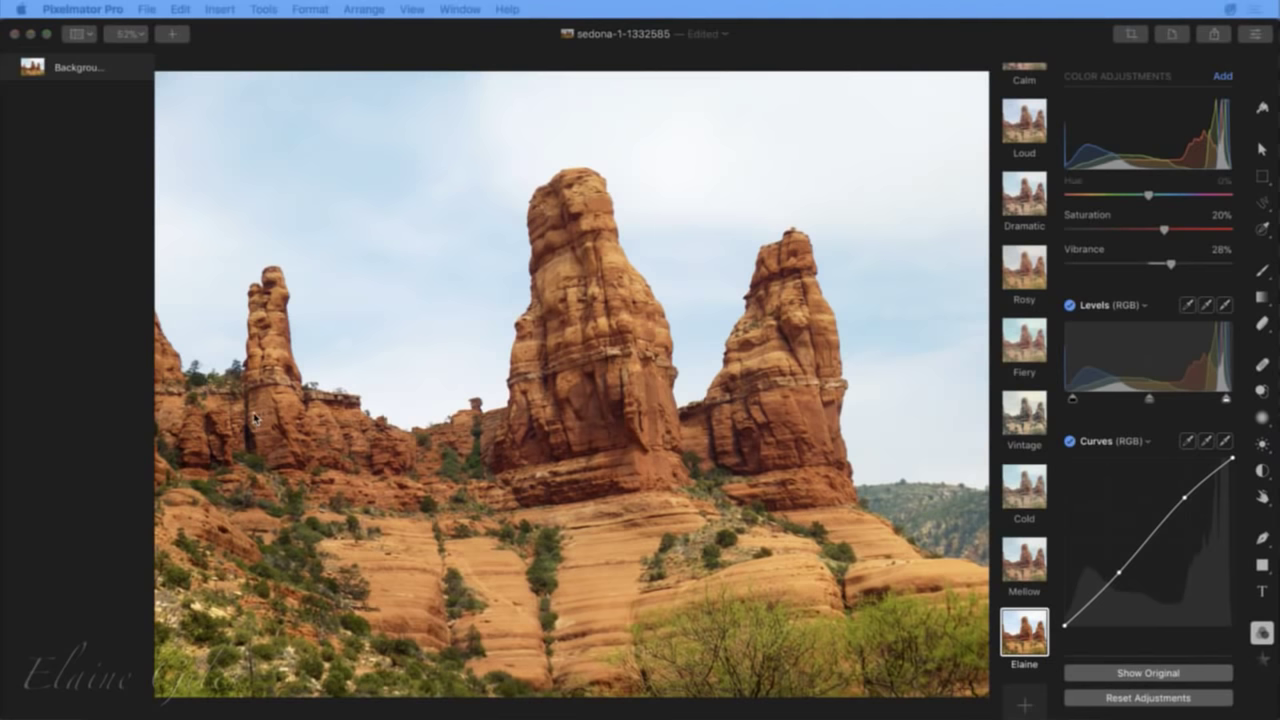
Open the Effects for the sedona-1-1332585 photo and browse the available effects and effect presets.
click(1267, 665)
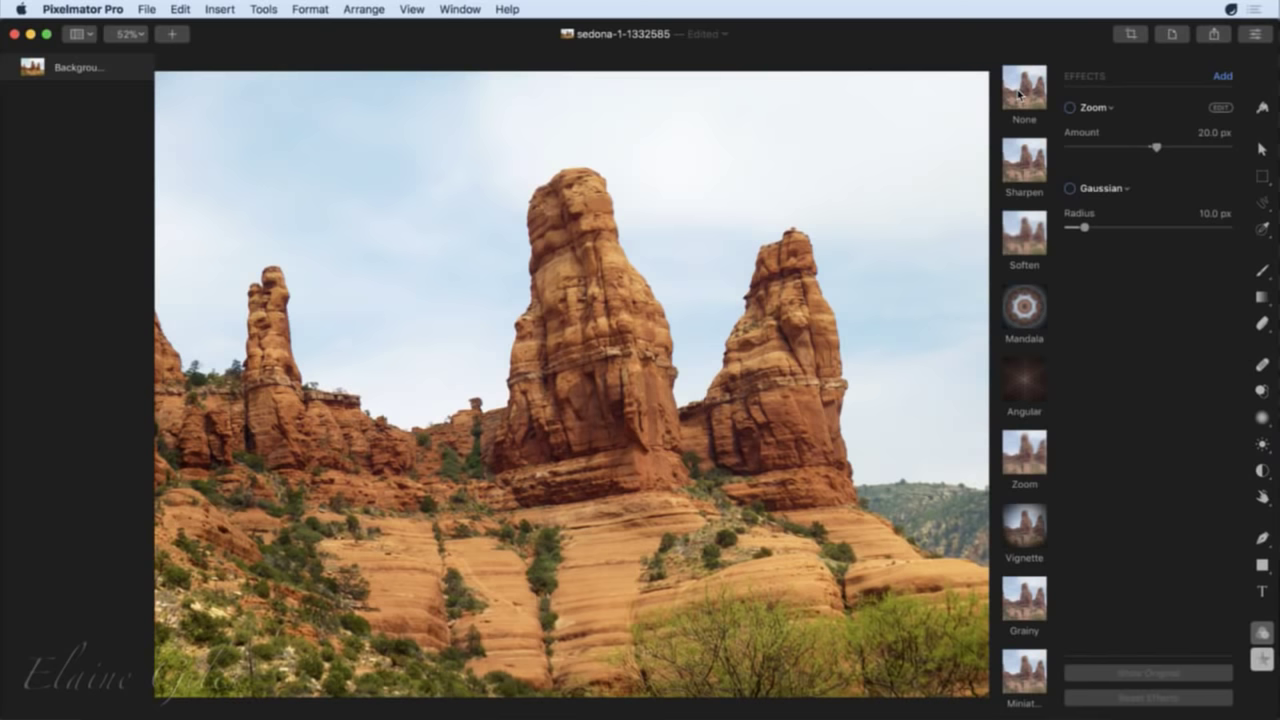
click(1222, 77)
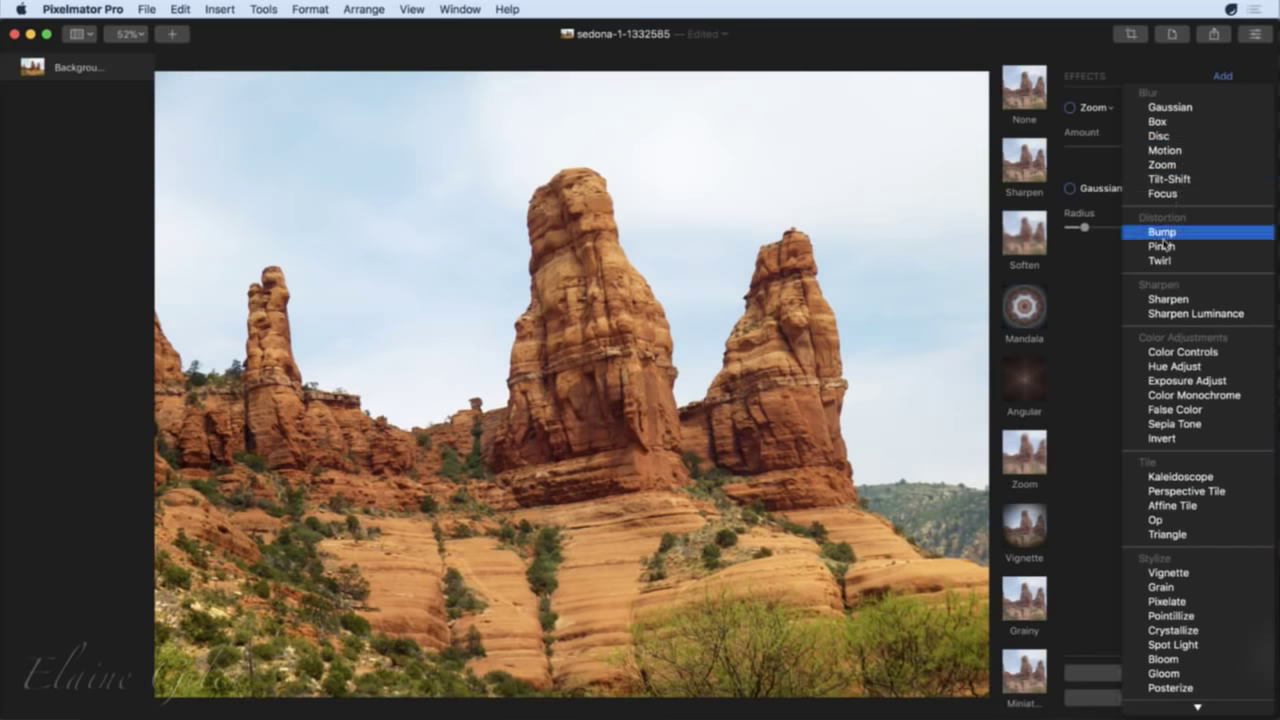
click(1095, 305)
scroll(1015, 457, down, 2)
scroll(1015, 457, down, 3)
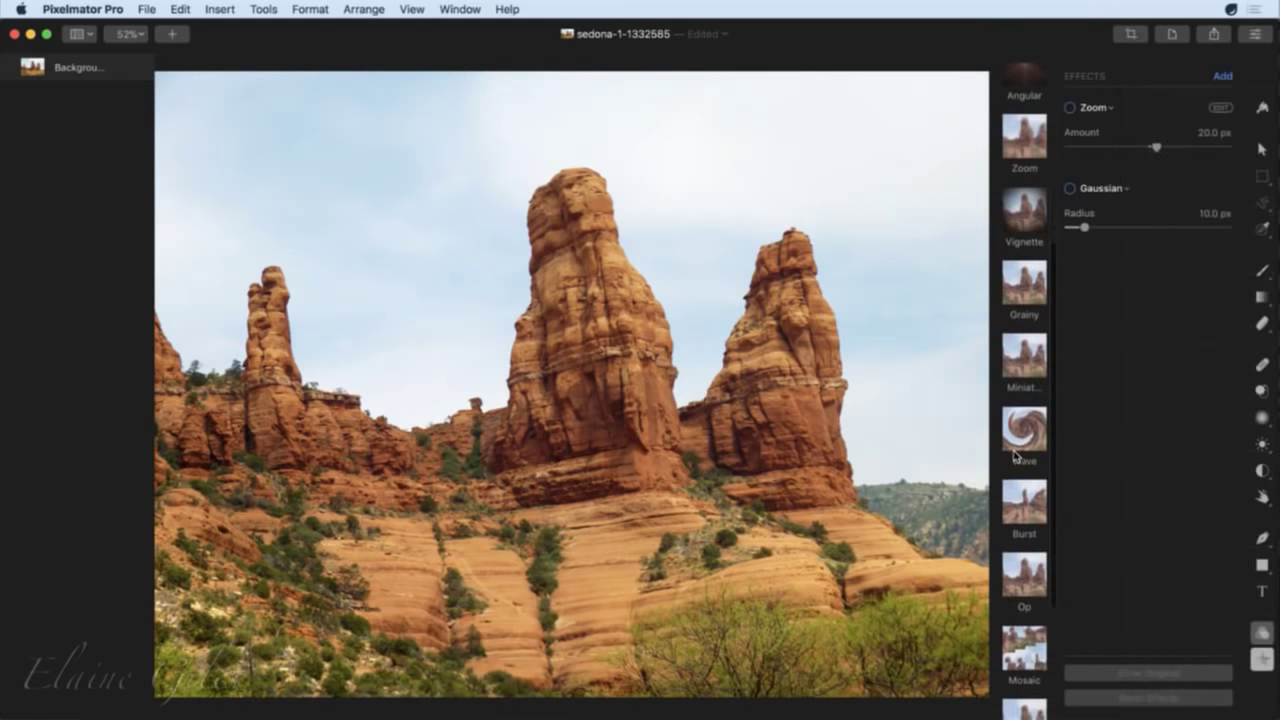
Try the Miniature, Burst, Wave and Op effect presets on the rock photo, and apply the Digital preset.
click(1024, 355)
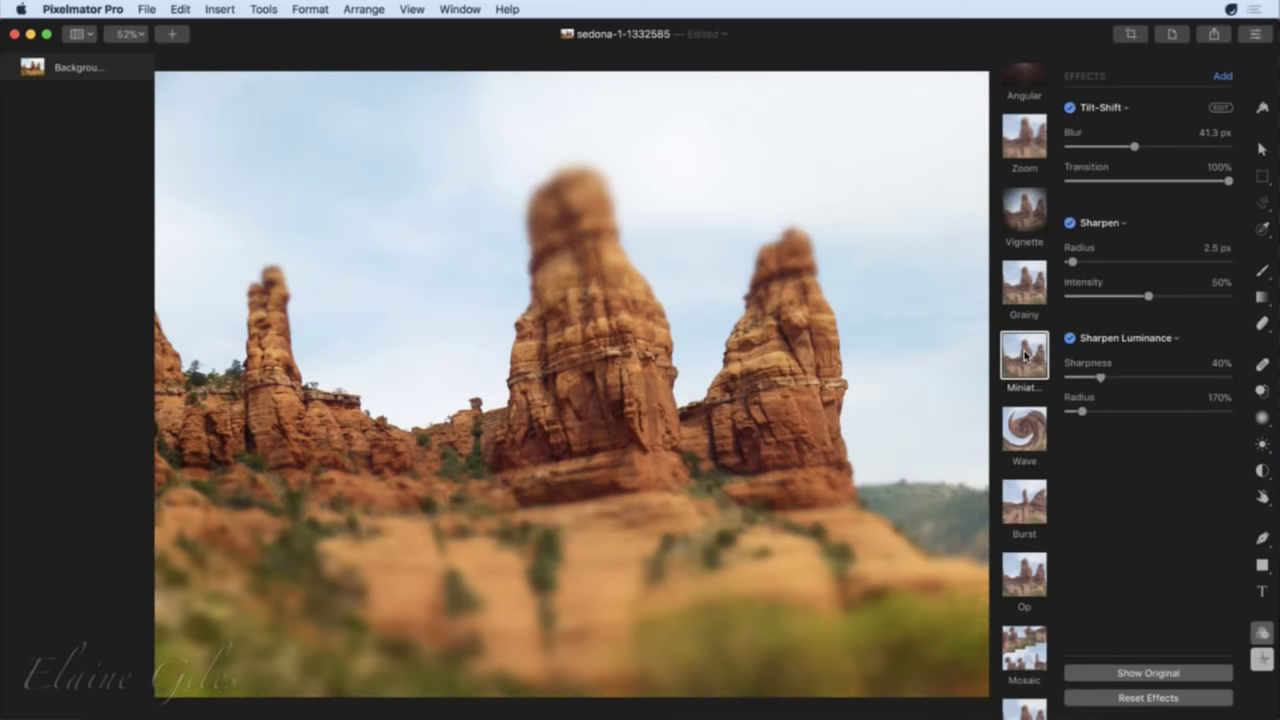
click(1022, 503)
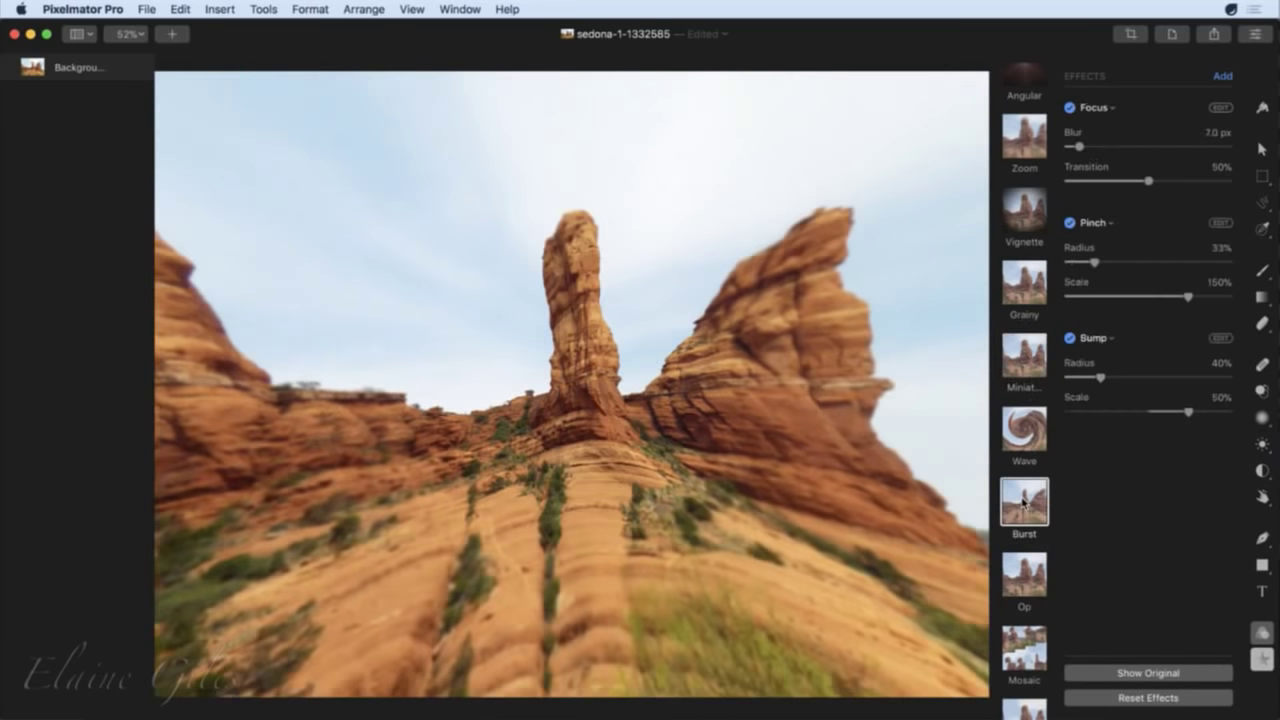
click(1028, 440)
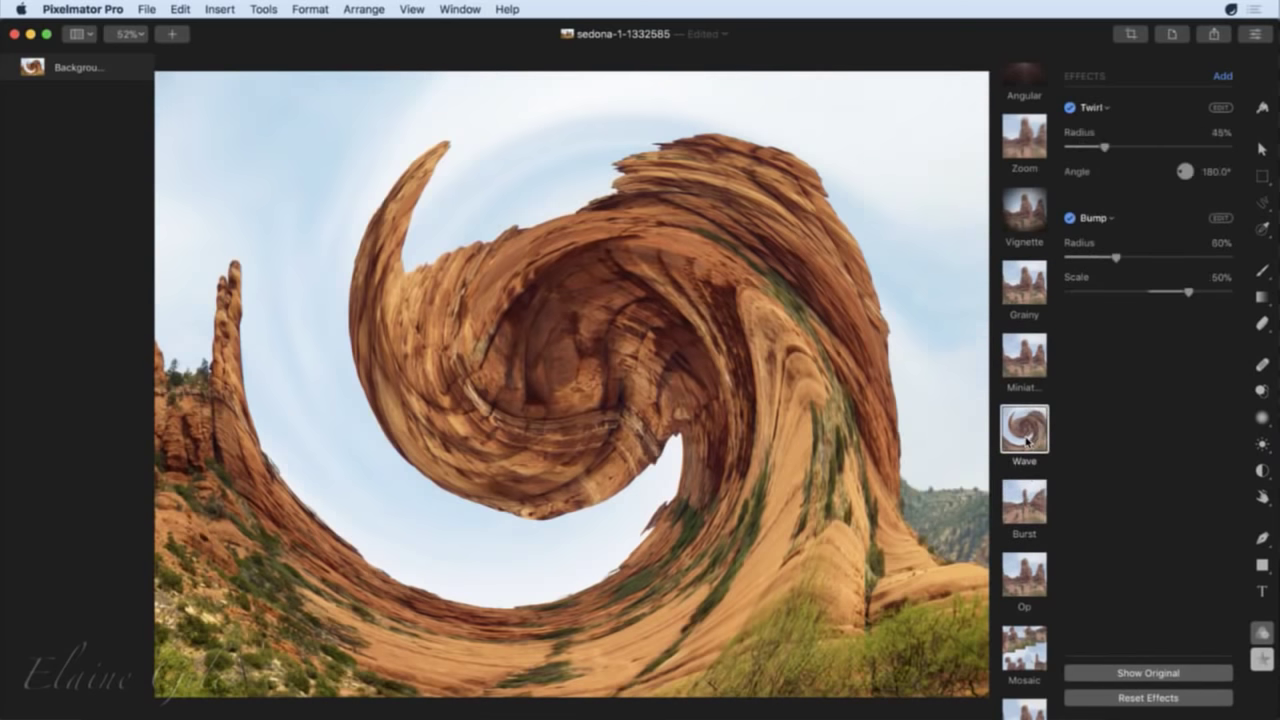
click(1032, 568)
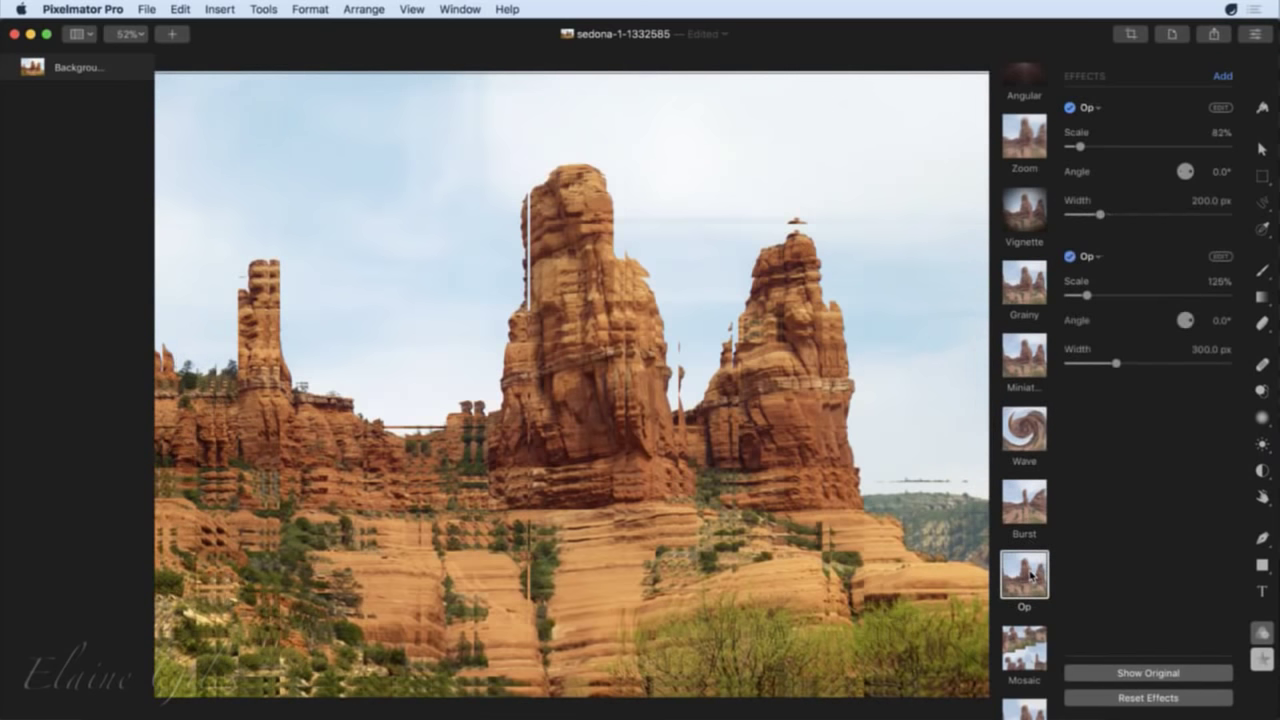
scroll(1030, 570, down, 4)
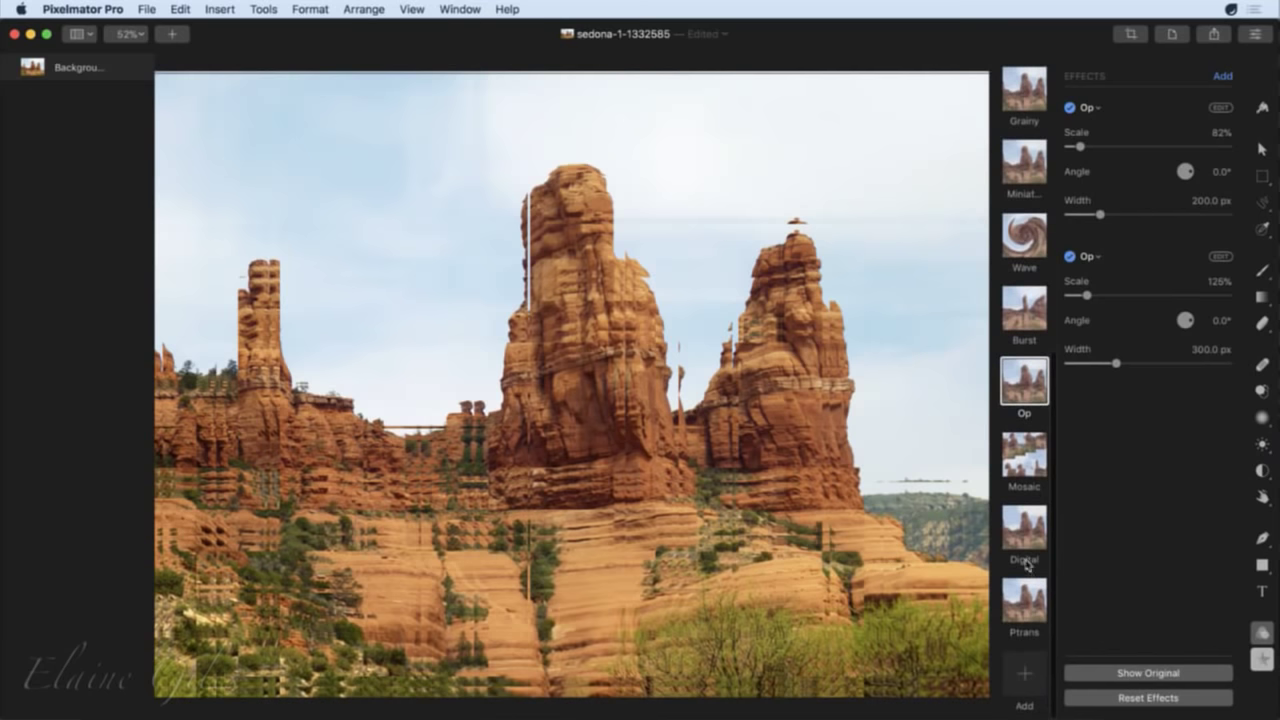
click(1024, 537)
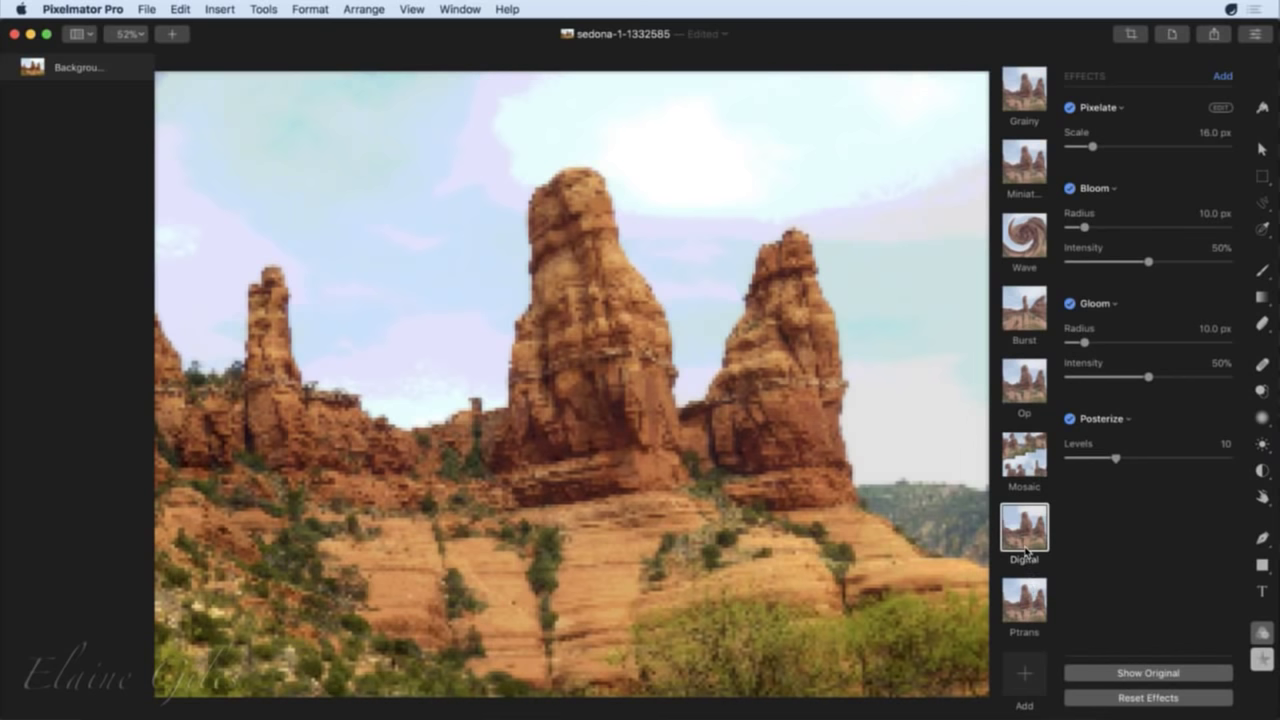
Apply the Vignette effect preset to the rock photo and set the vignette's radius to 47%, intensity to 70% and falloff to 32%.
scroll(1025, 550, up, 8)
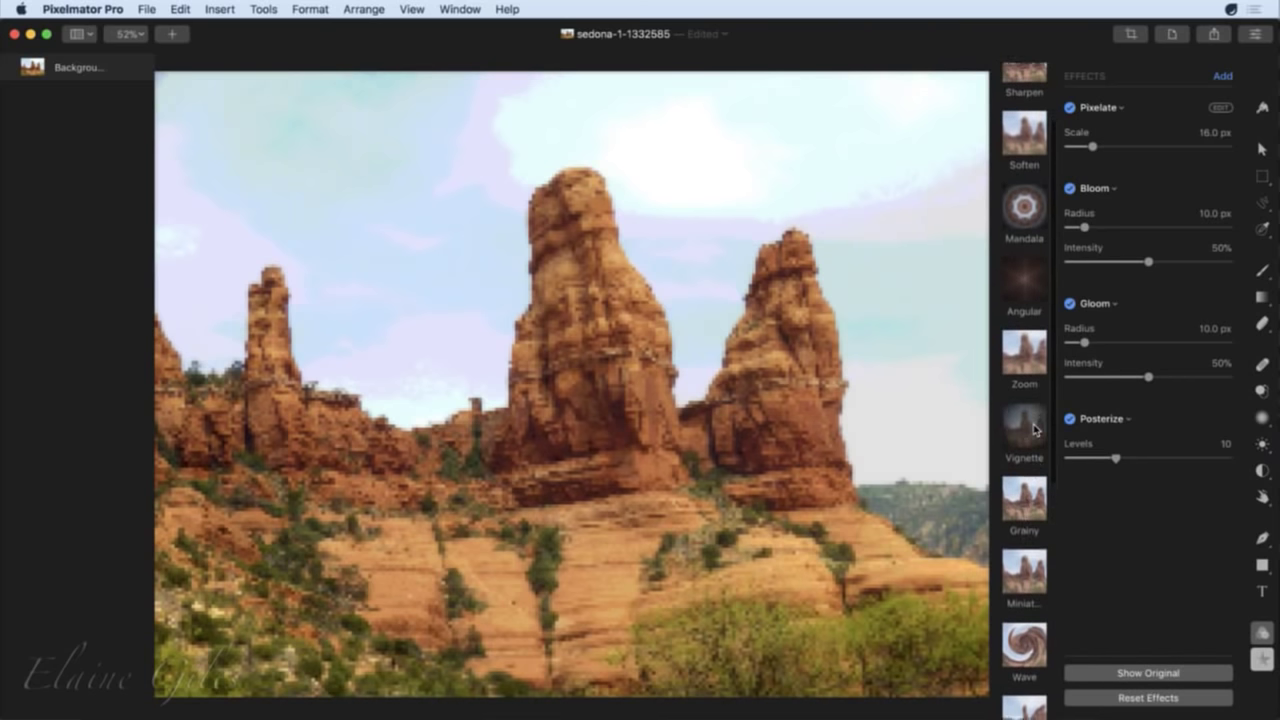
click(1035, 430)
scroll(1032, 632, down, 1)
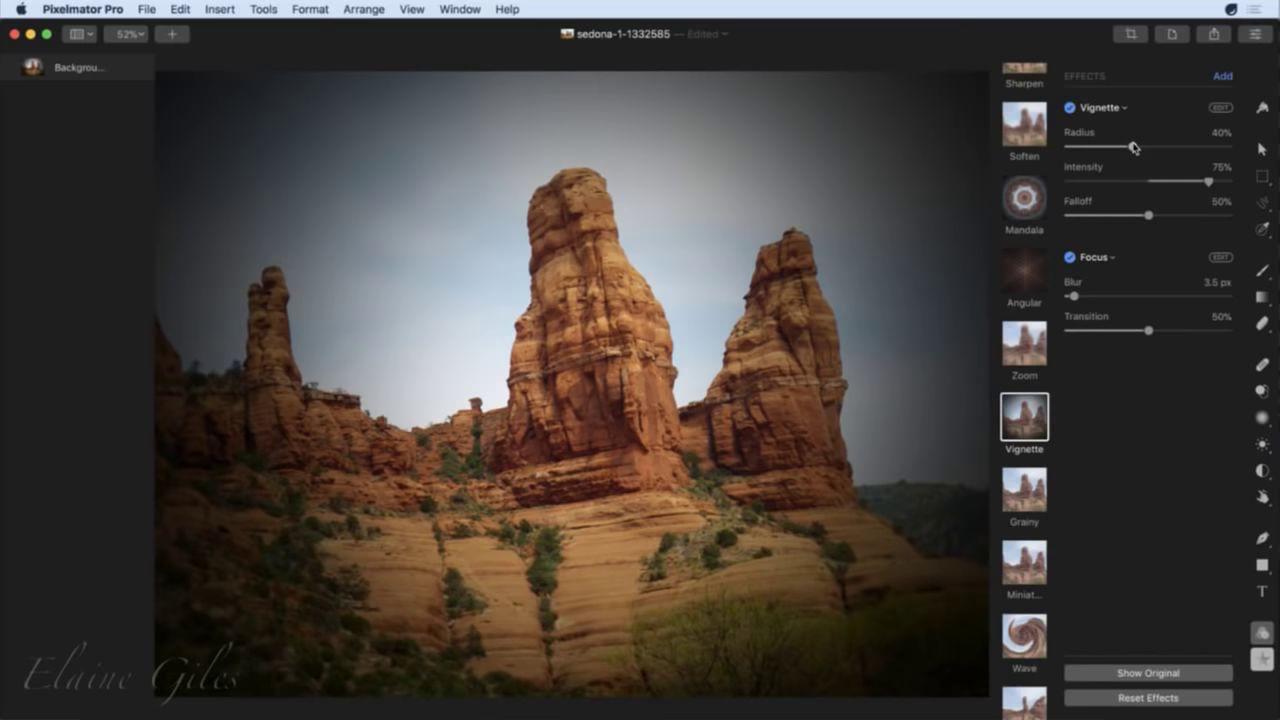
mouse_move(1132, 146)
mouse_down()
mouse_move(1069, 148)
mouse_move(1232, 147)
mouse_move(1143, 147)
mouse_up()
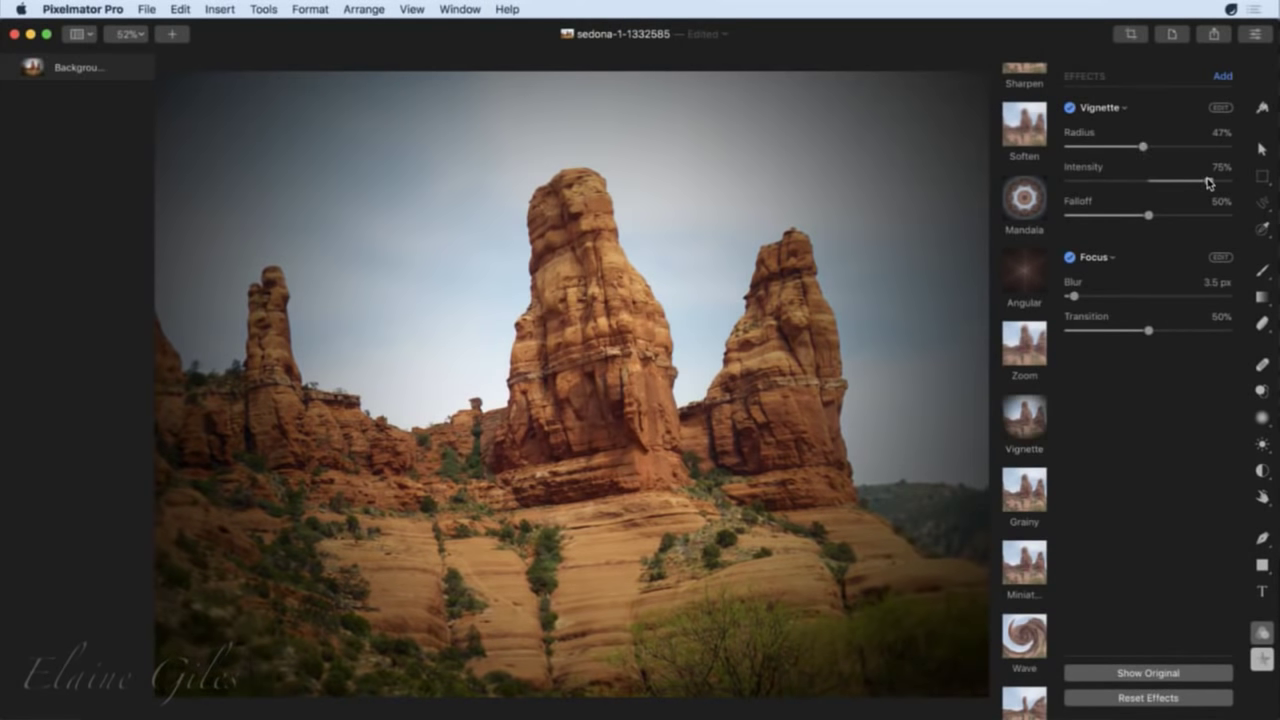
mouse_move(1206, 181)
mouse_down()
mouse_move(1100, 181)
mouse_move(1205, 182)
mouse_up()
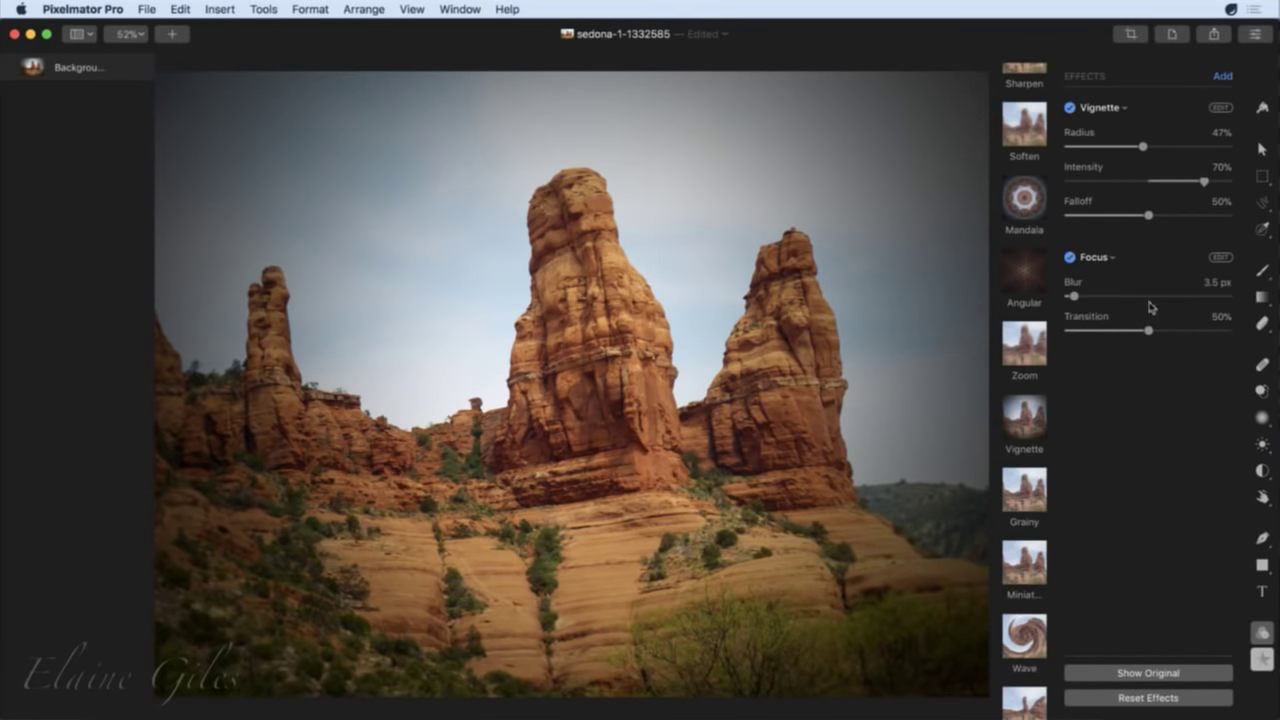
drag(1148, 215, 1120, 217)
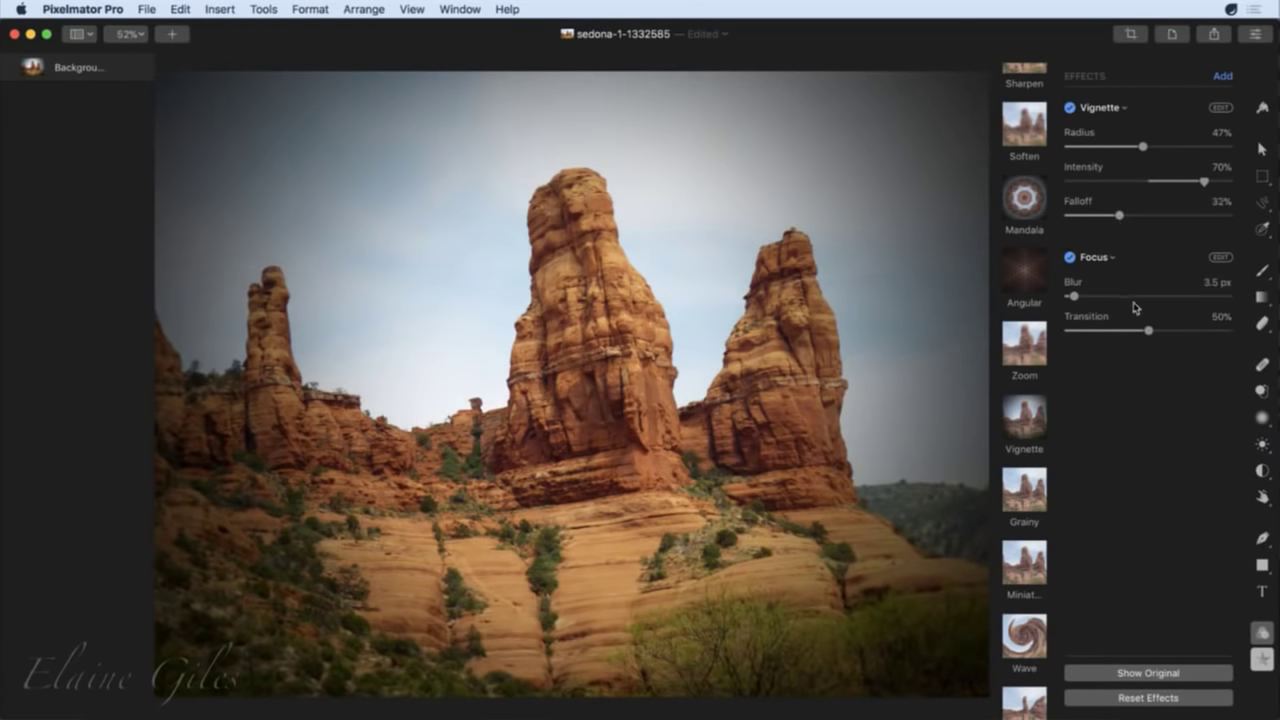
Toggle the Focus effect, set its blur to 31.3 px and transition to 45%, and set the vignette's falloff to 29% and radius to 37%.
click(1071, 259)
click(1070, 259)
drag(1076, 299, 1140, 332)
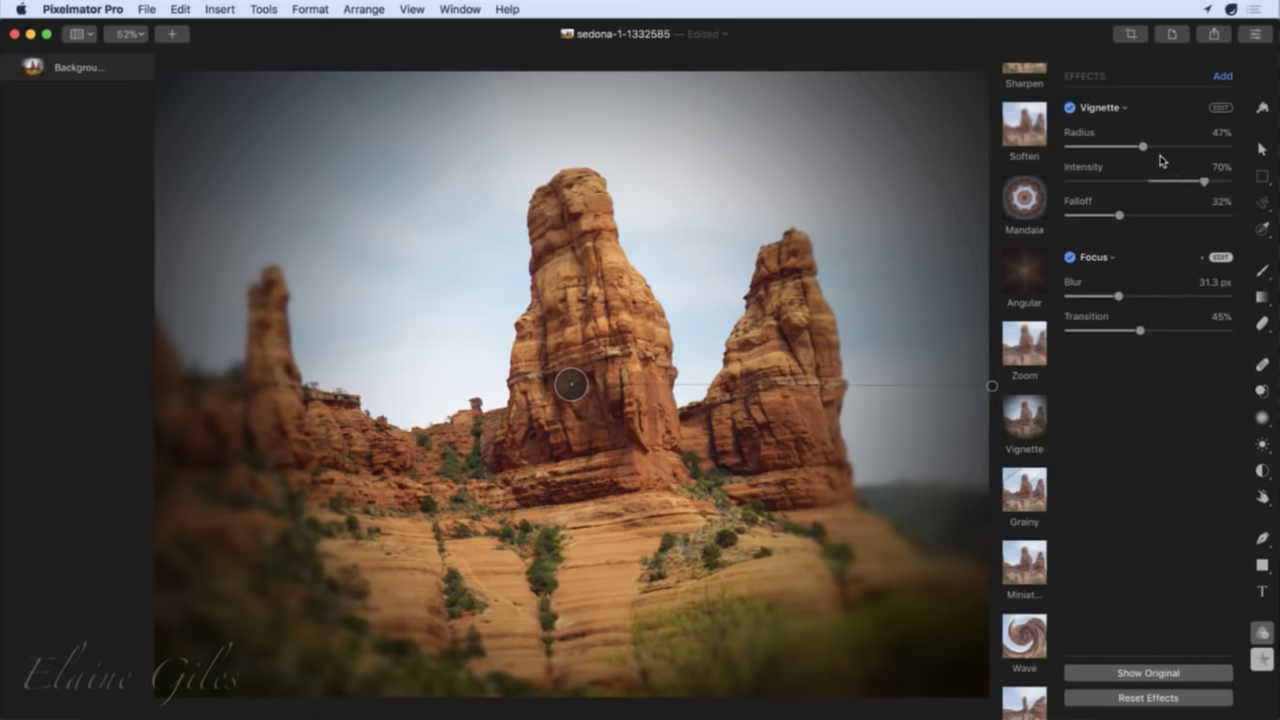
mouse_move(1121, 216)
mouse_down()
mouse_move(1146, 216)
mouse_move(1116, 216)
mouse_up()
mouse_move(1145, 148)
mouse_down()
mouse_move(1166, 148)
mouse_move(1127, 148)
mouse_up()
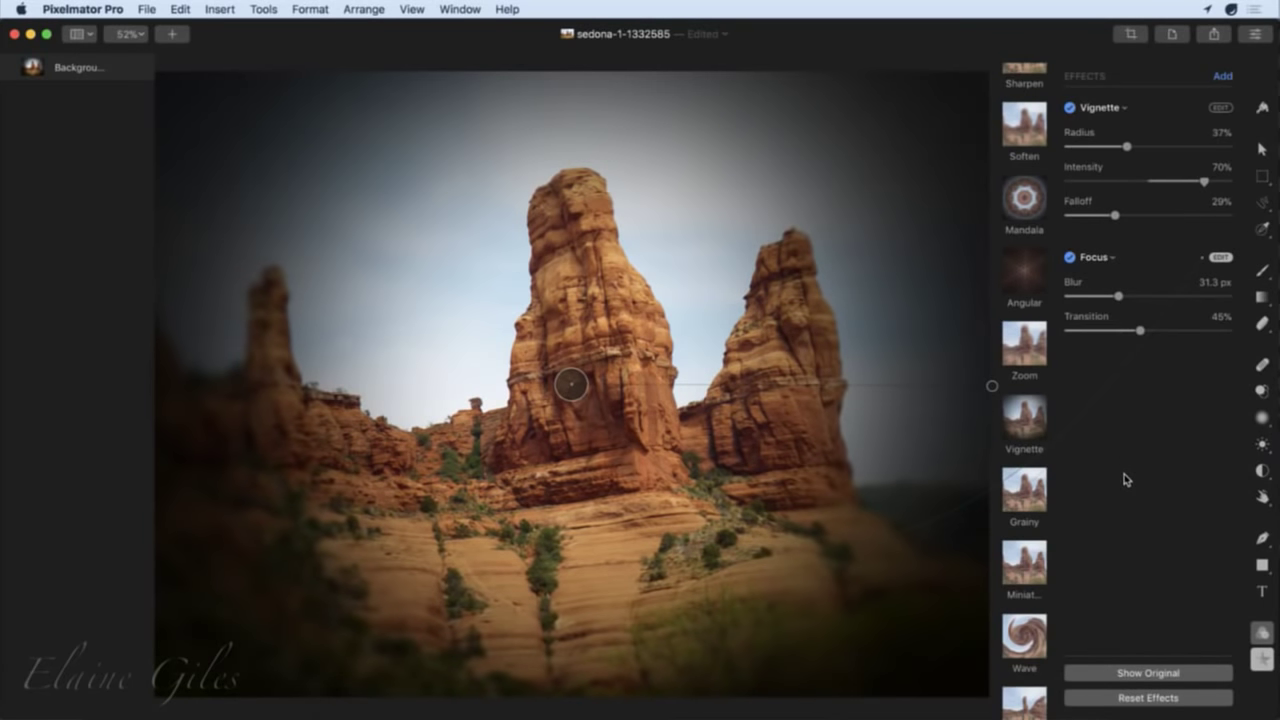
Save the adjusted vignette and focus settings as a new effect preset named "Dark Edges".
scroll(1012, 545, down, 8)
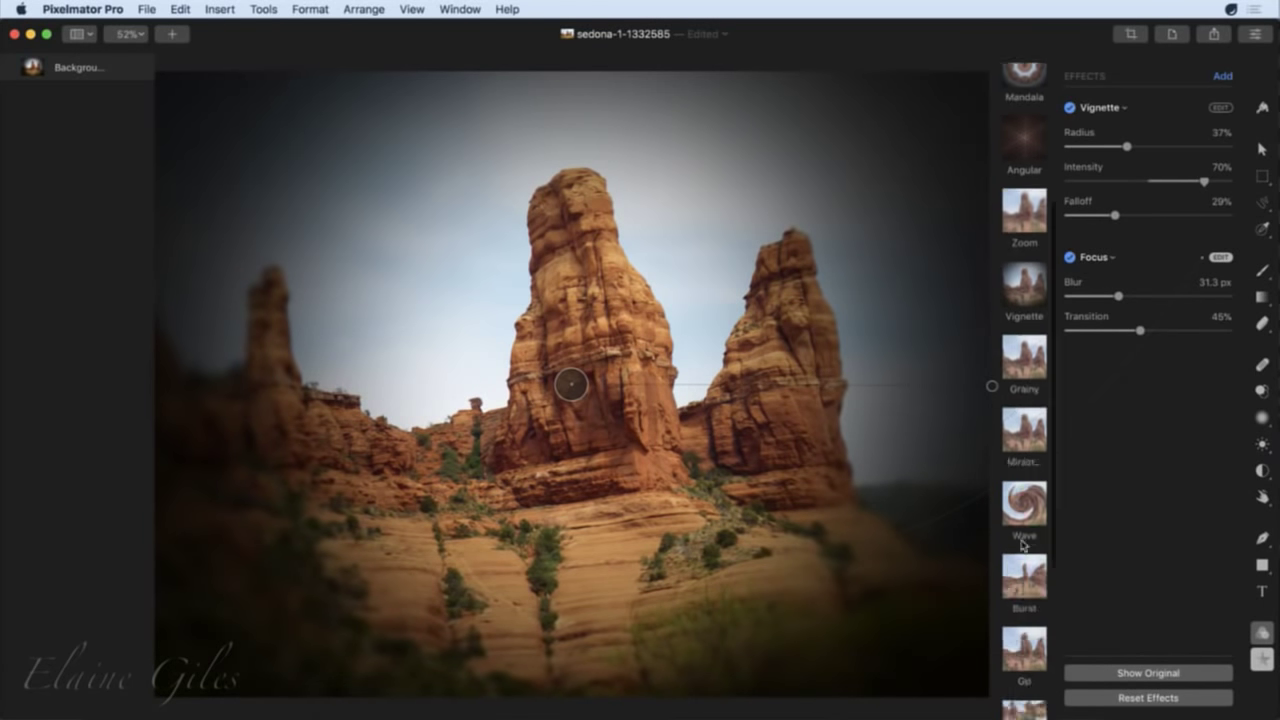
click(1028, 673)
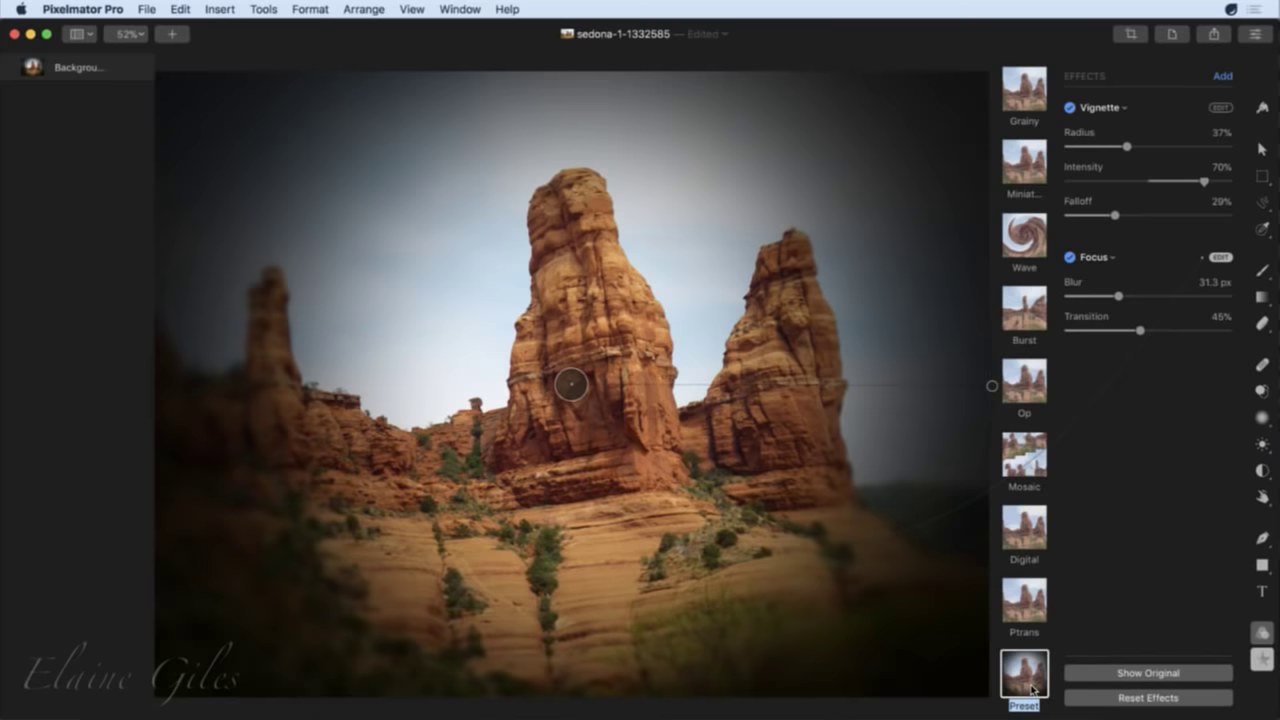
text(Dark Edges)
key(Return)
Export the Dark Edges effect preset to the iCloud Desktop with the file name "Dark Edges".
right_click(1031, 689)
click(1050, 681)
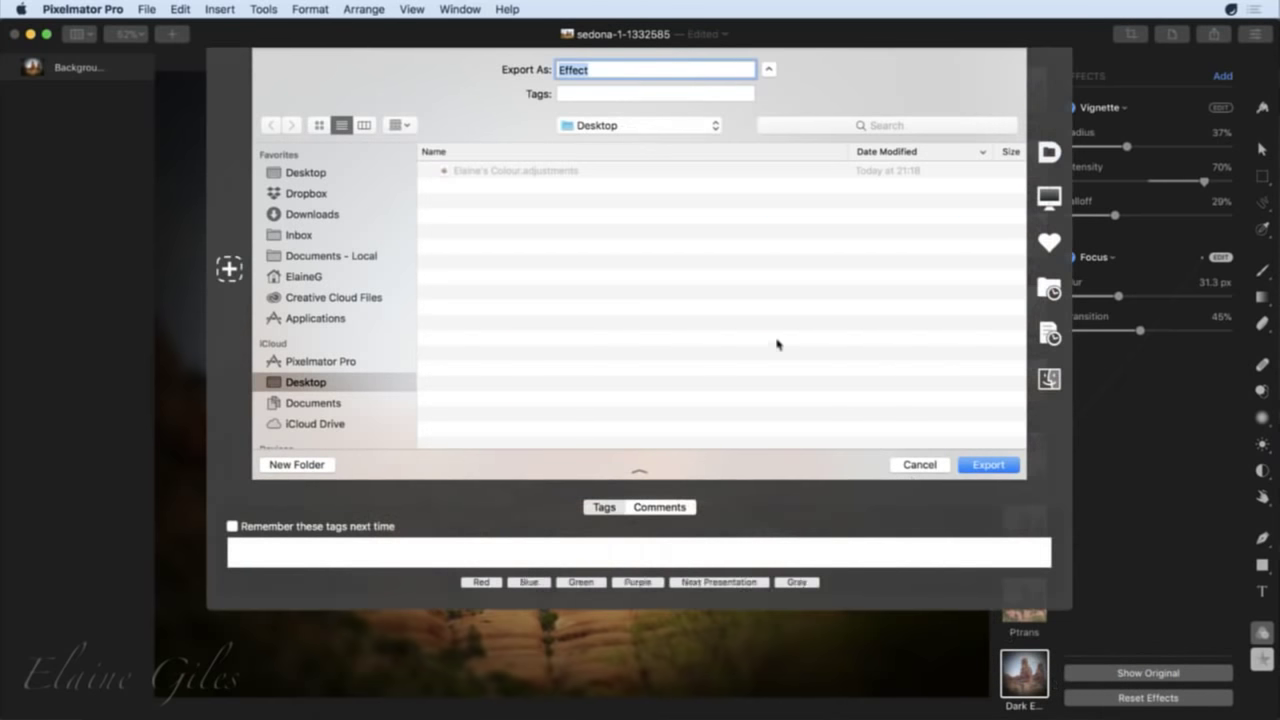
text(Dark Edges)
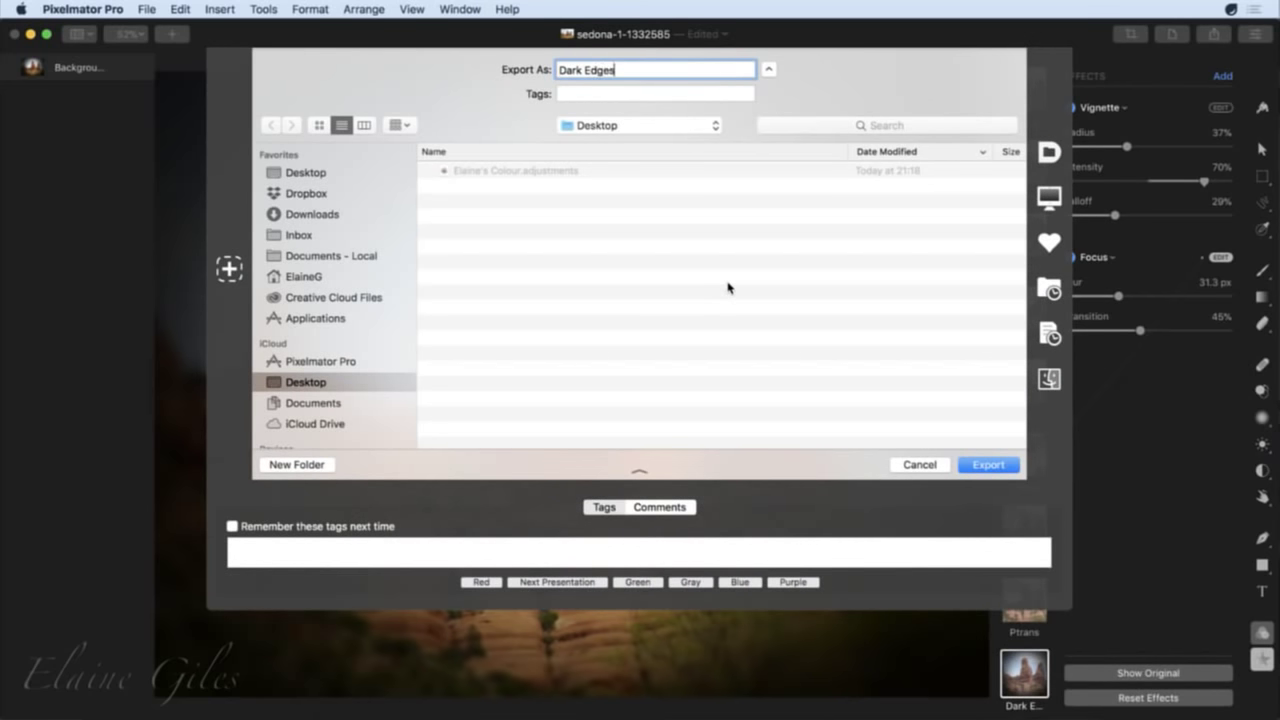
key(Return)
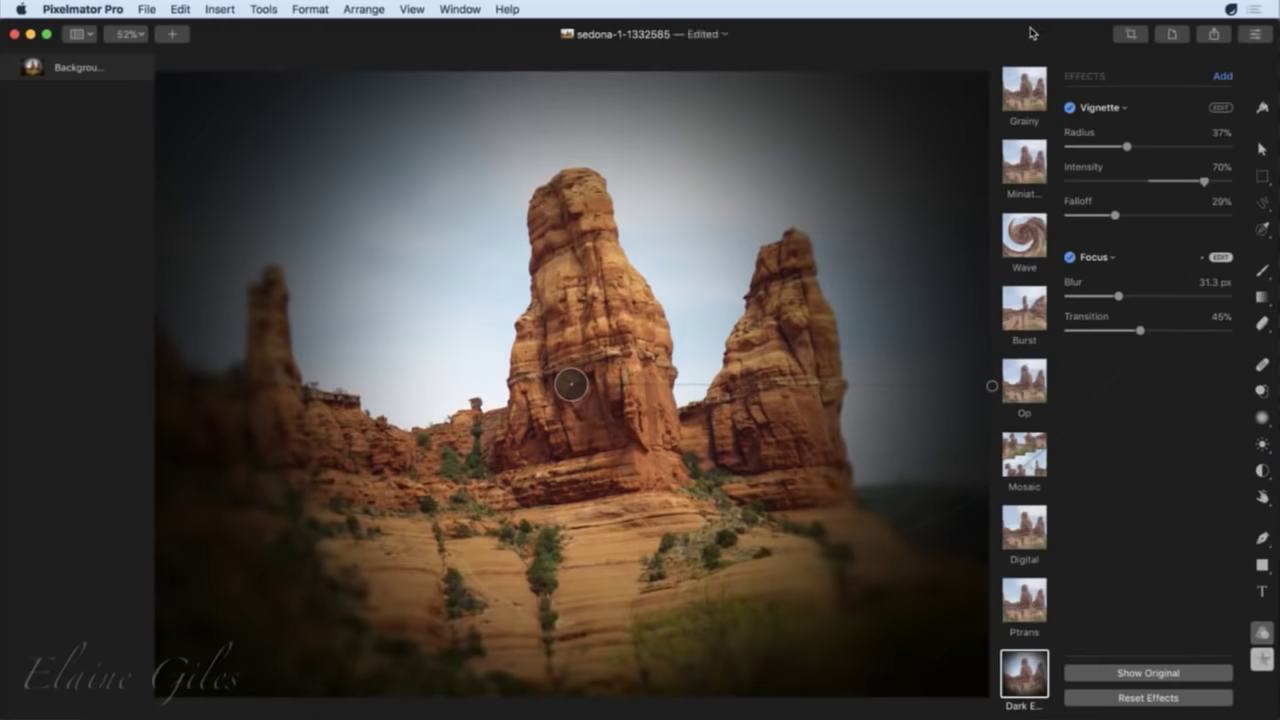
Move the photo window aside to view and select the exported Dark Edges.effects file on the desktop, and restore the window's position.
drag(1030, 29, 894, 185)
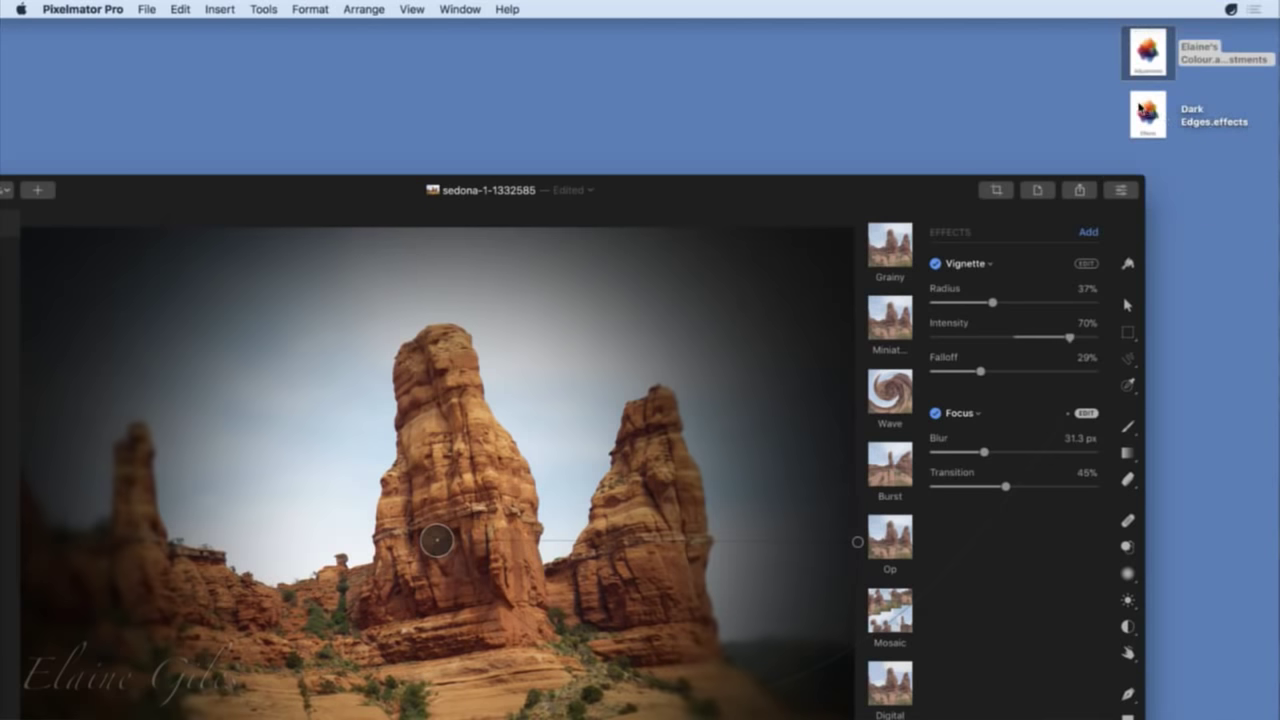
click(1213, 118)
drag(1213, 118, 1232, 12)
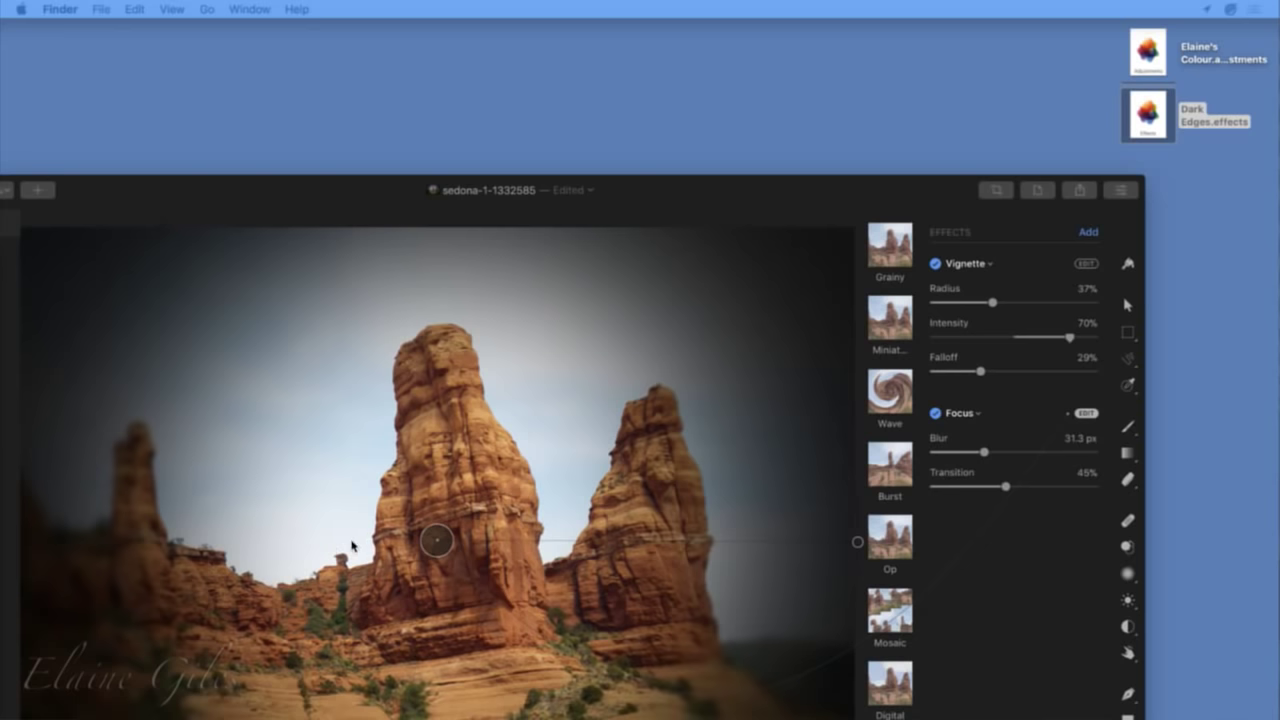
drag(794, 185, 790, 29)
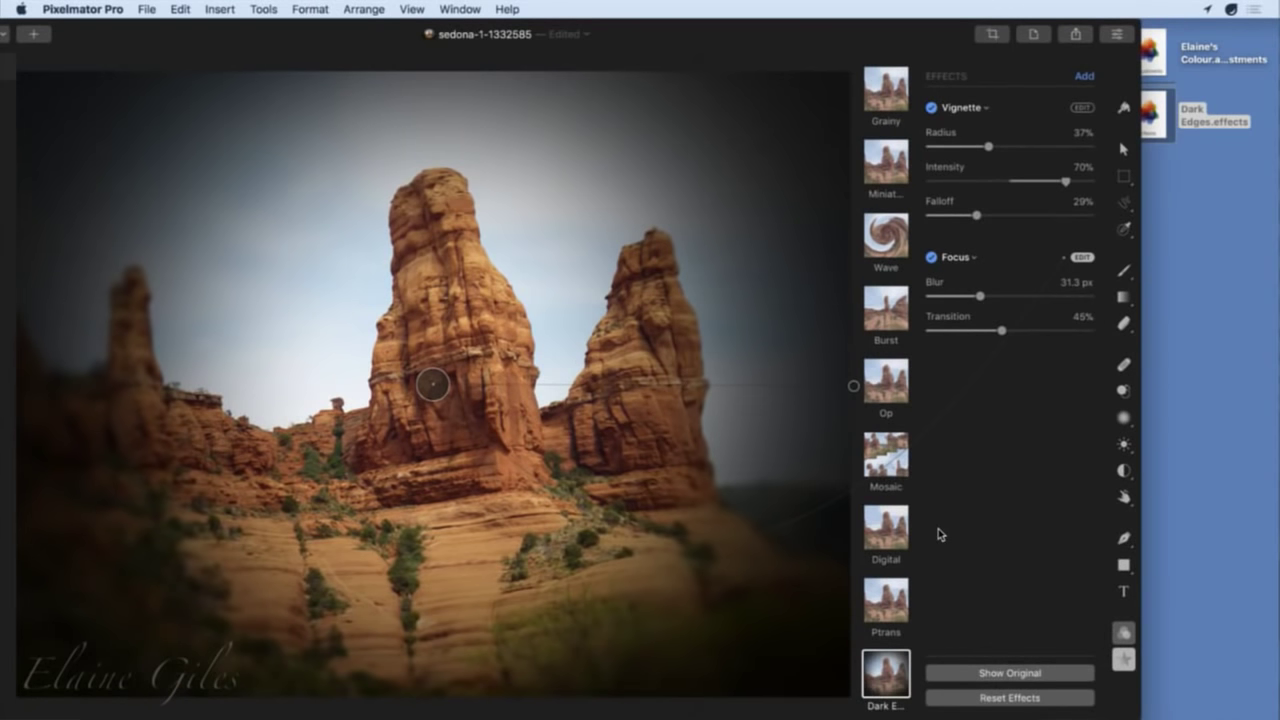
key(ctrl+alt+Return)
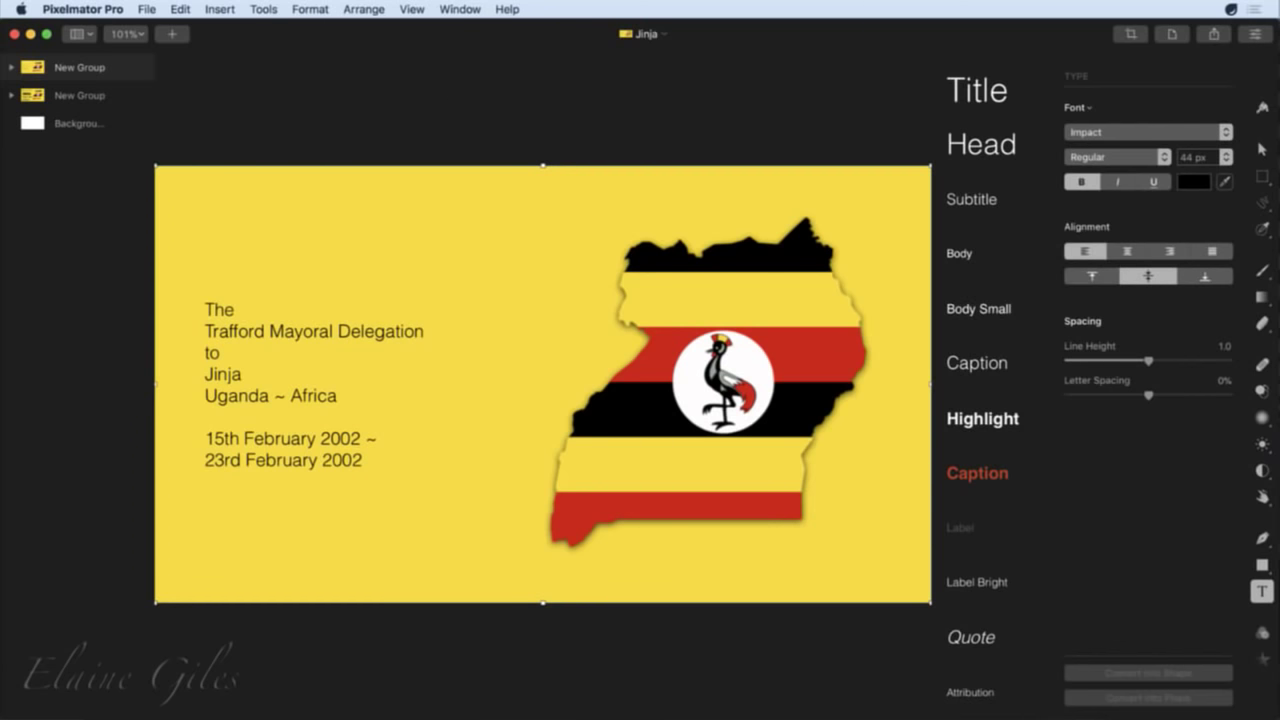
Hide the uppermost group in the Jinja document to compare the finished title design beneath, and show the group again.
click(216, 84)
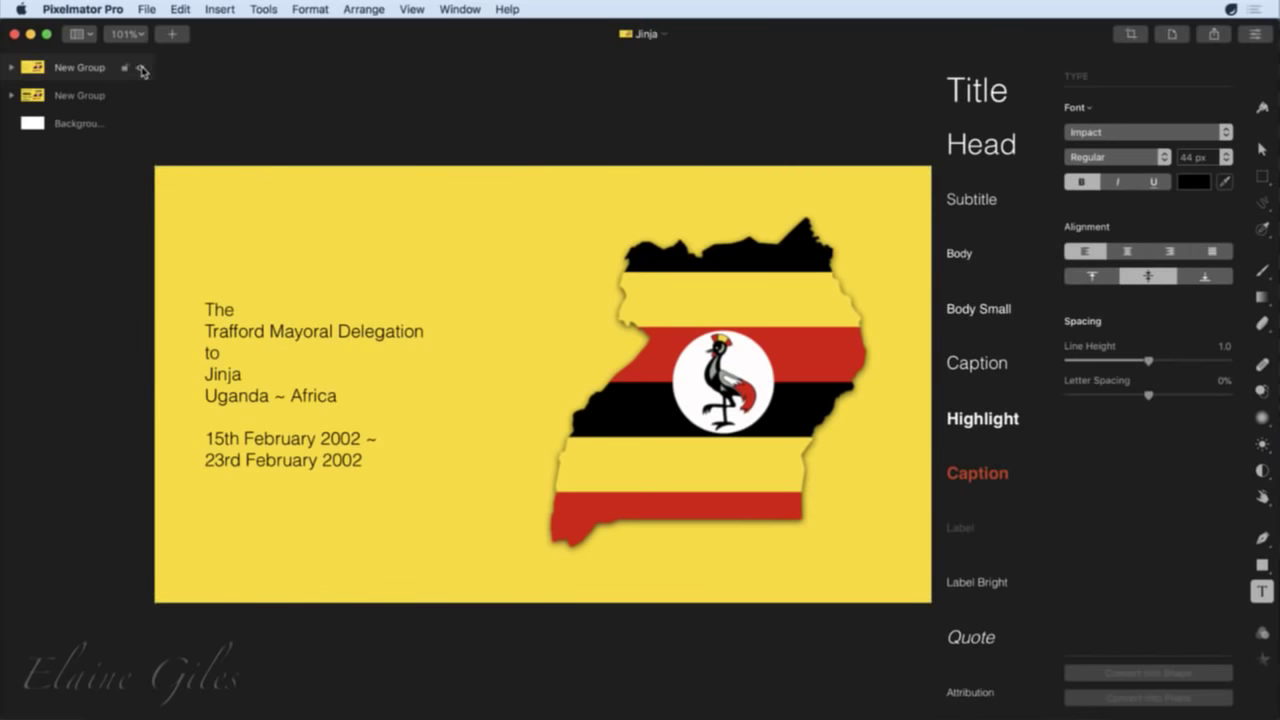
click(141, 69)
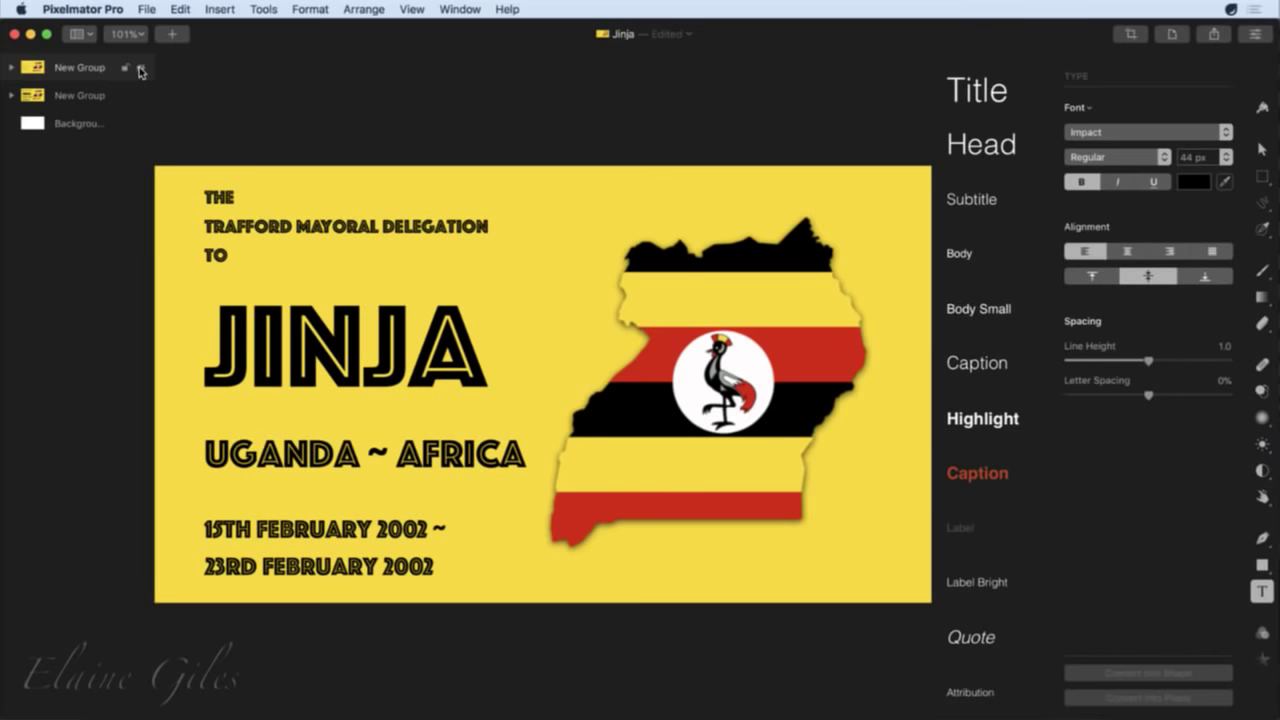
click(141, 69)
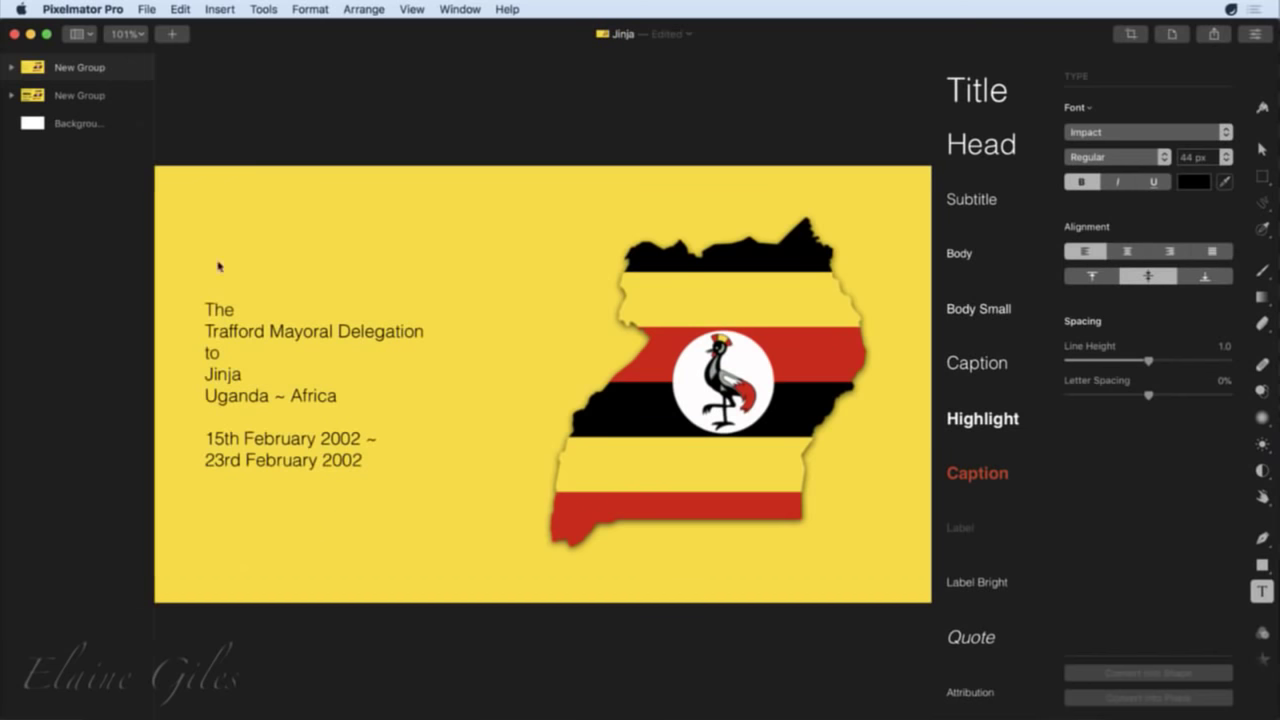
Set the text from "The" through "Trafford Mayoral Delegation" to "to" in the Phosphate font.
click(288, 334)
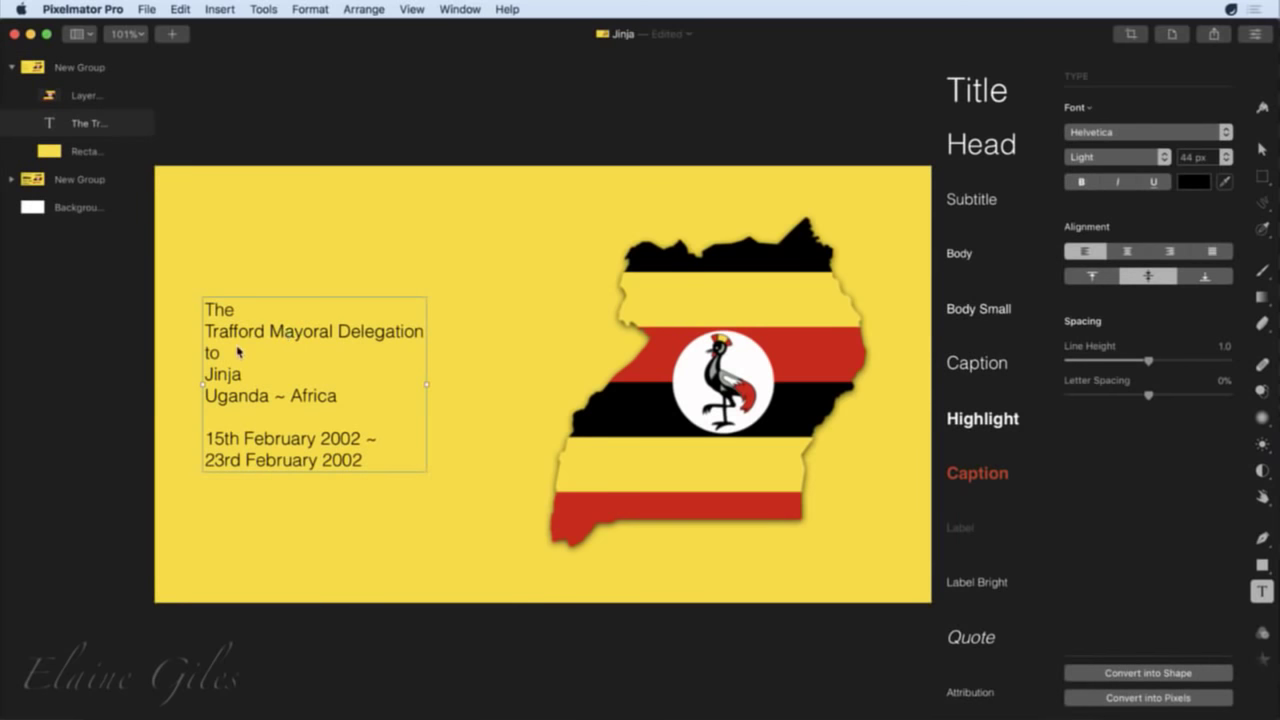
drag(224, 358, 204, 308)
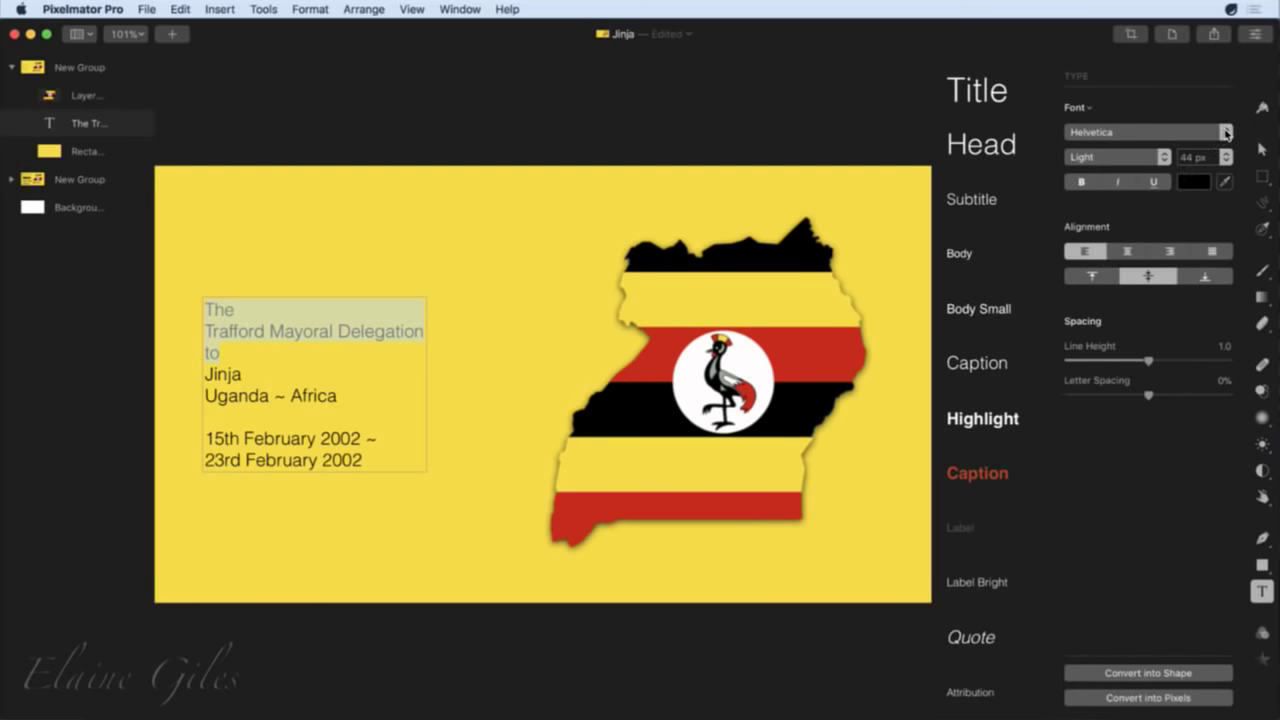
click(1226, 133)
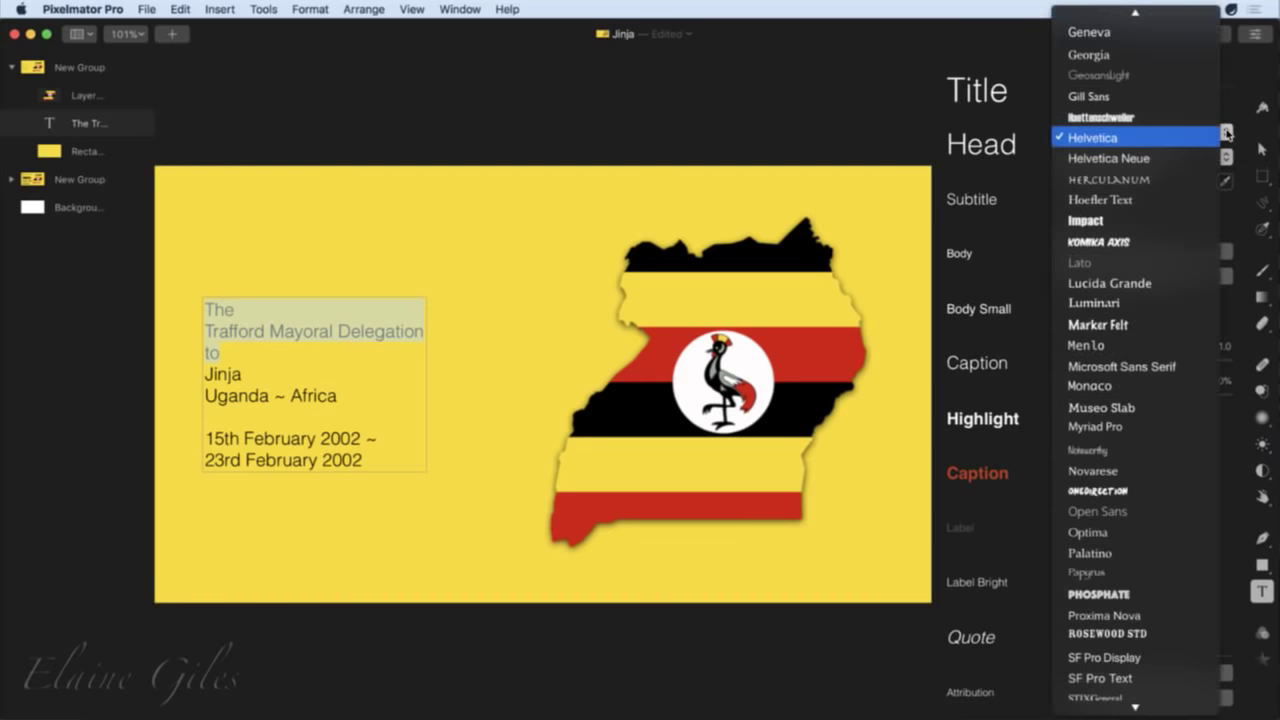
scroll(1140, 350, down, 5)
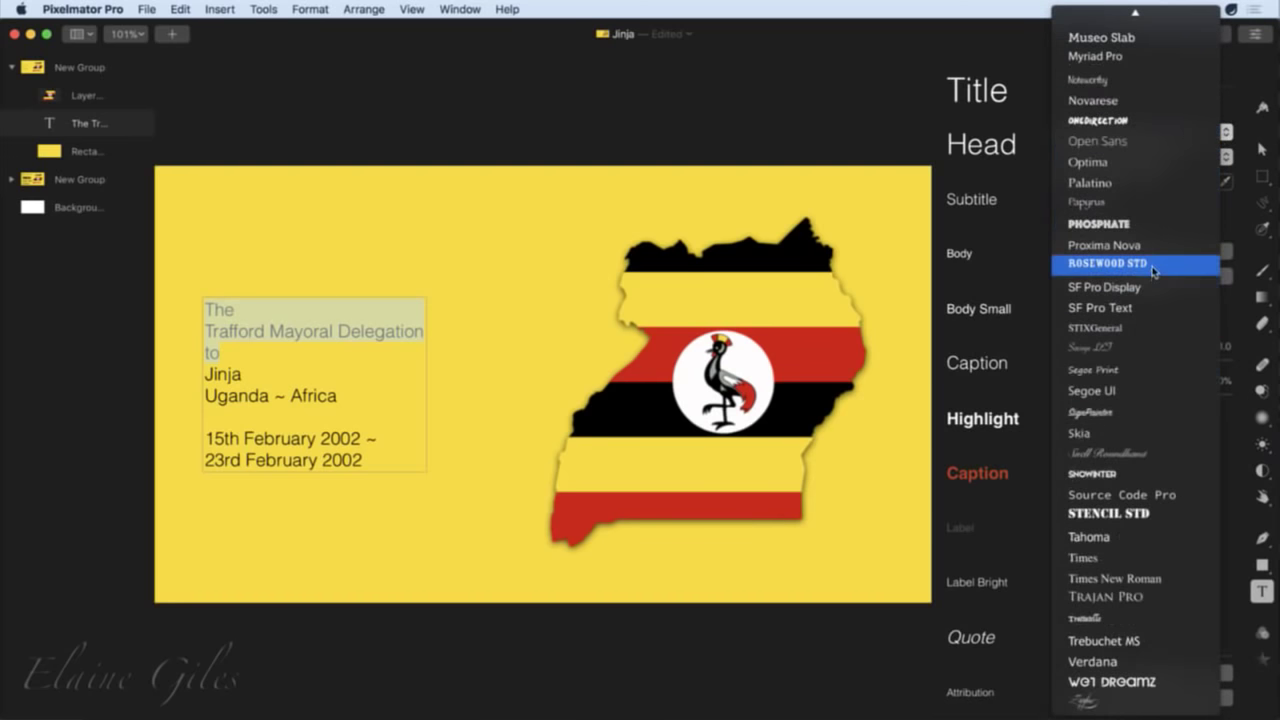
click(1154, 225)
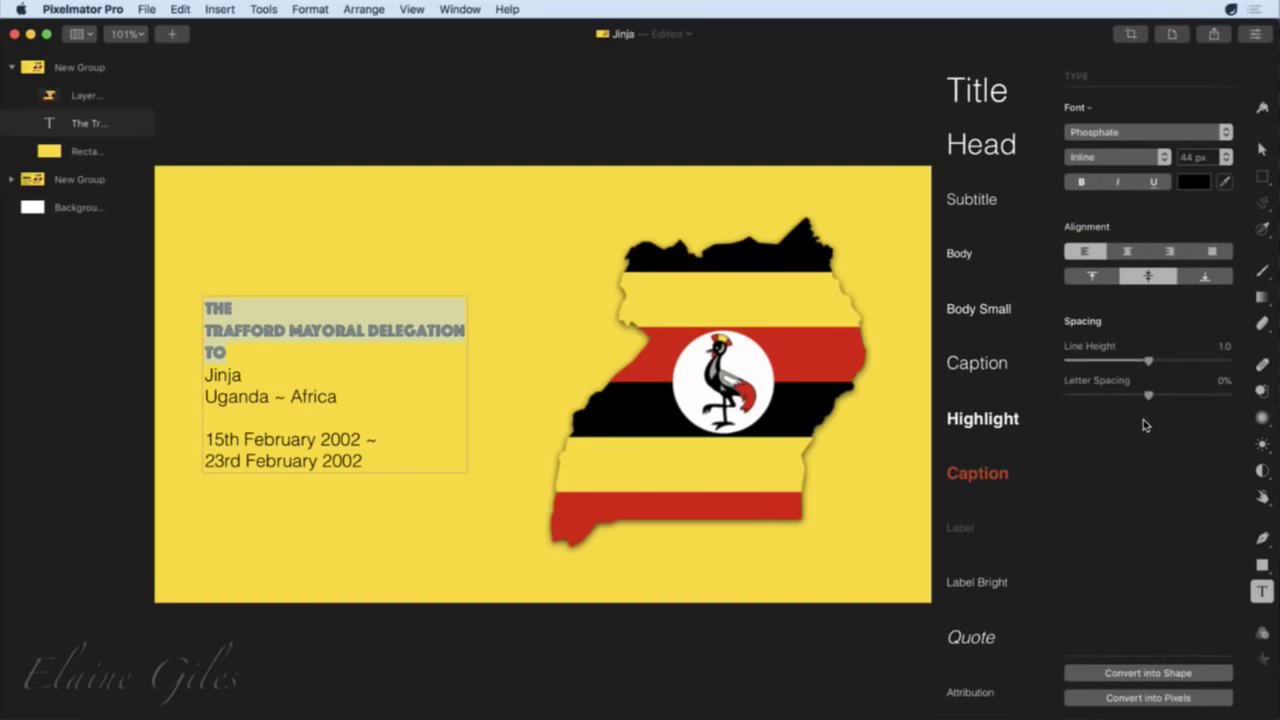
Try the red Caption, Highlight and Body text styles on the word "Jinja", and apply the Subtitle style.
click(225, 380)
double_click(225, 377)
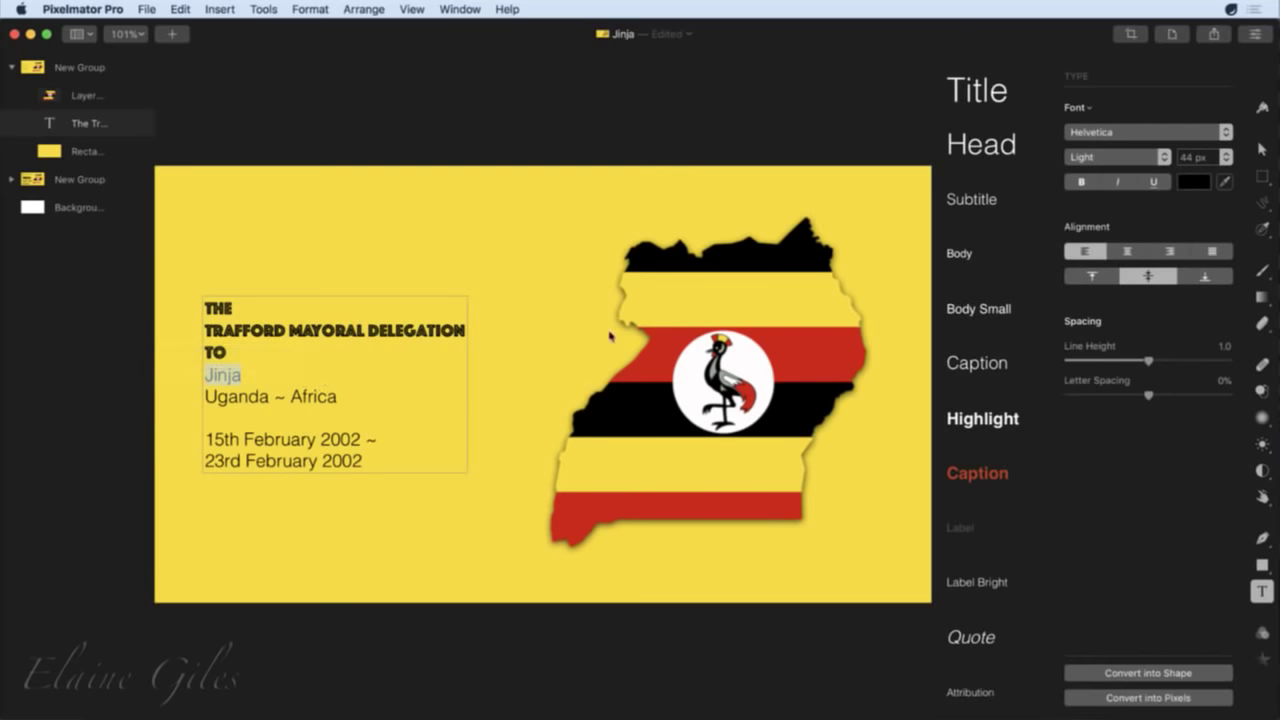
click(1226, 134)
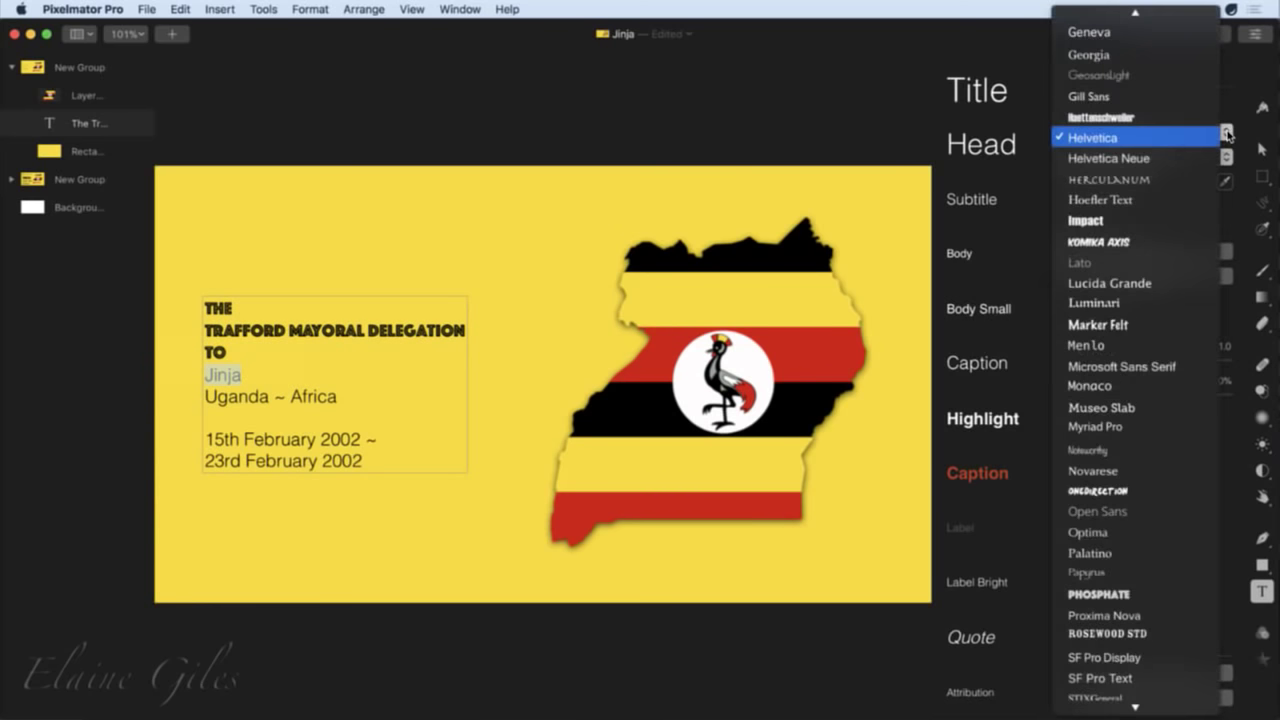
click(1245, 70)
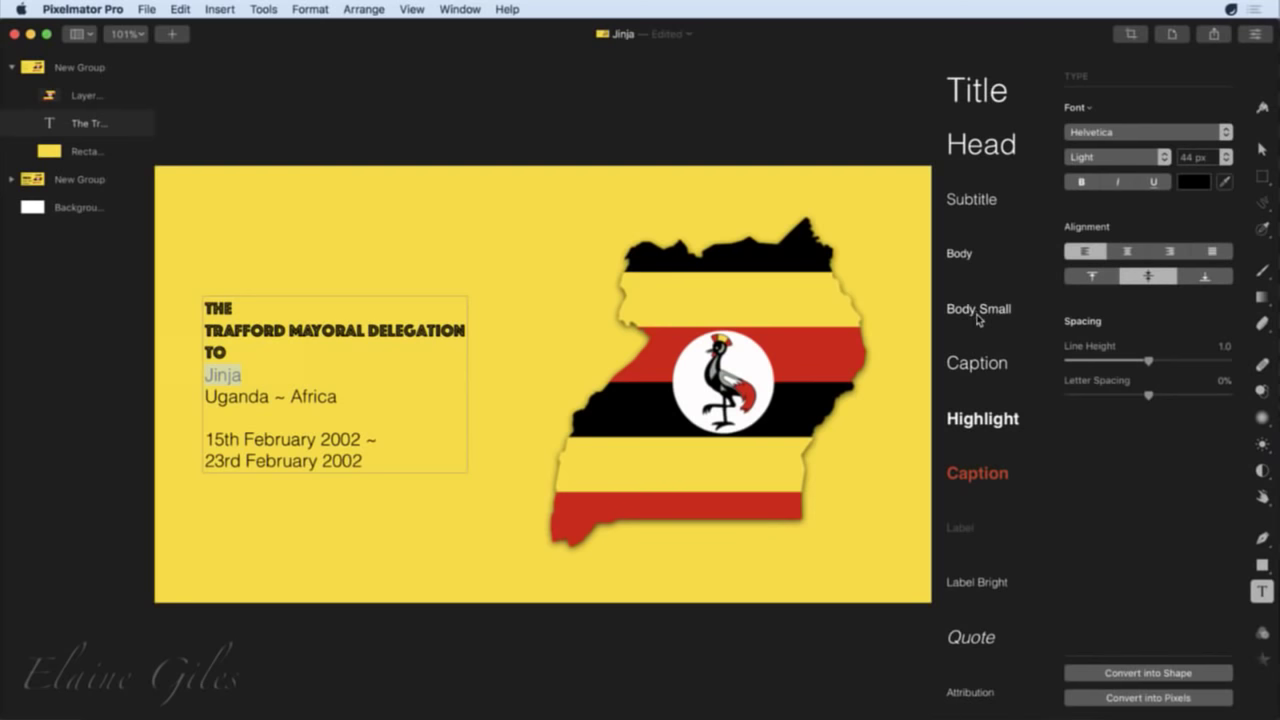
scroll(979, 319, down, 2)
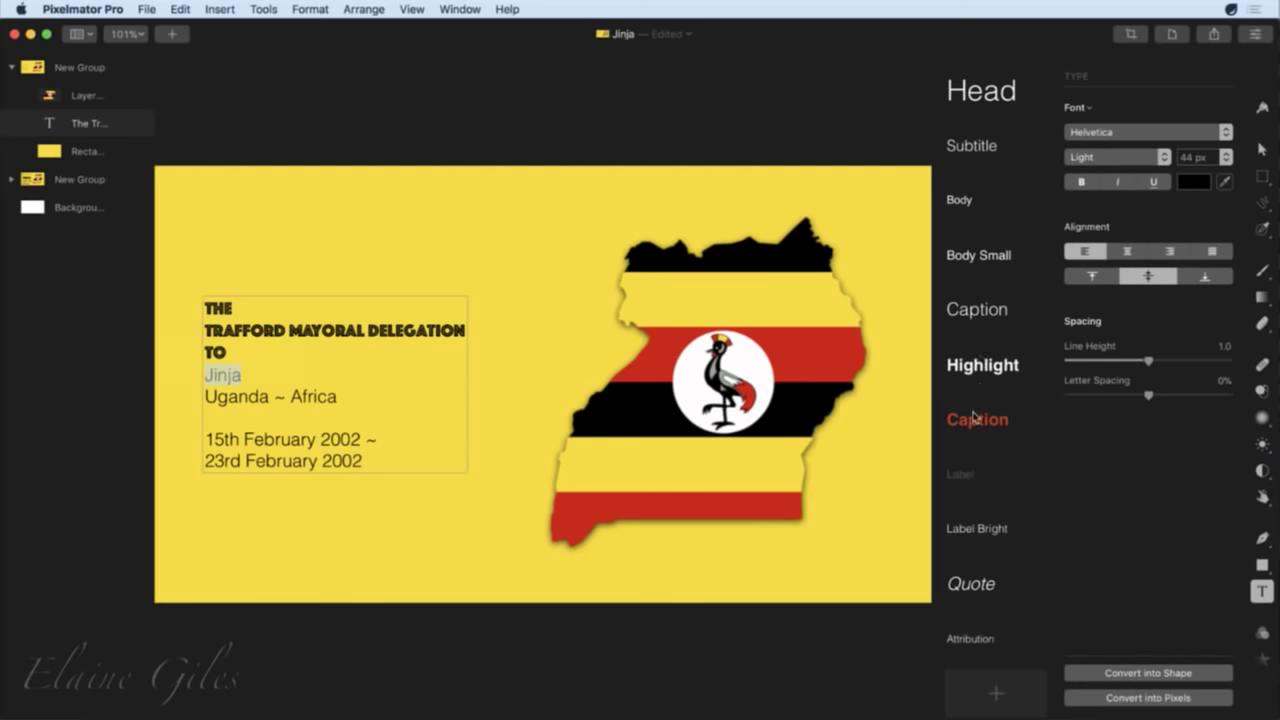
click(970, 420)
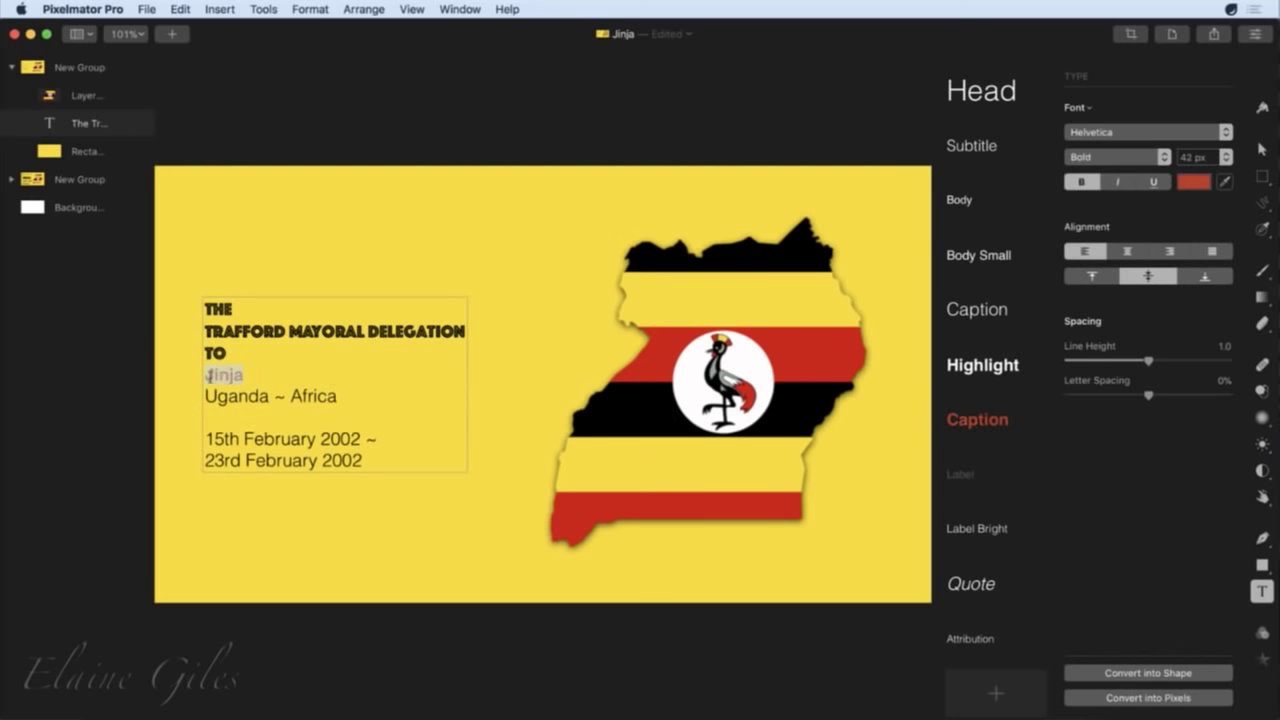
click(970, 370)
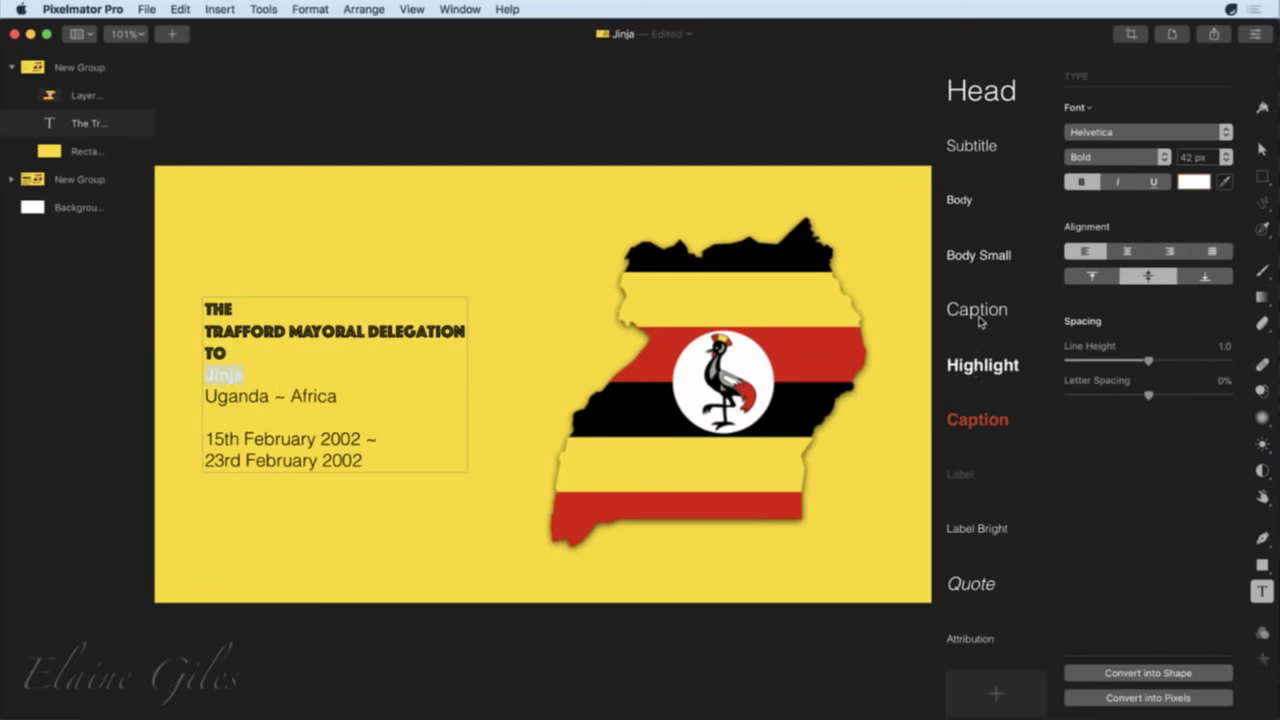
click(972, 205)
click(980, 150)
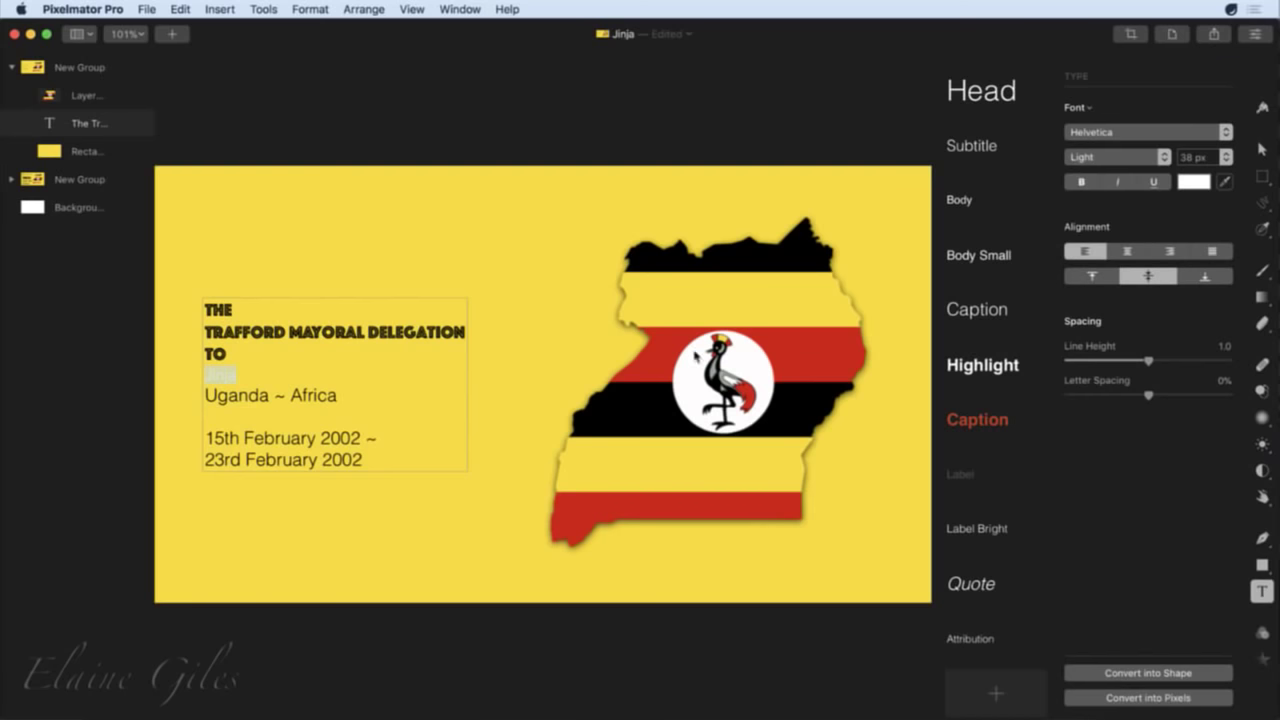
Save the Phosphate formatting of the word "The" as a new text style preset named Presentation.
double_click(222, 312)
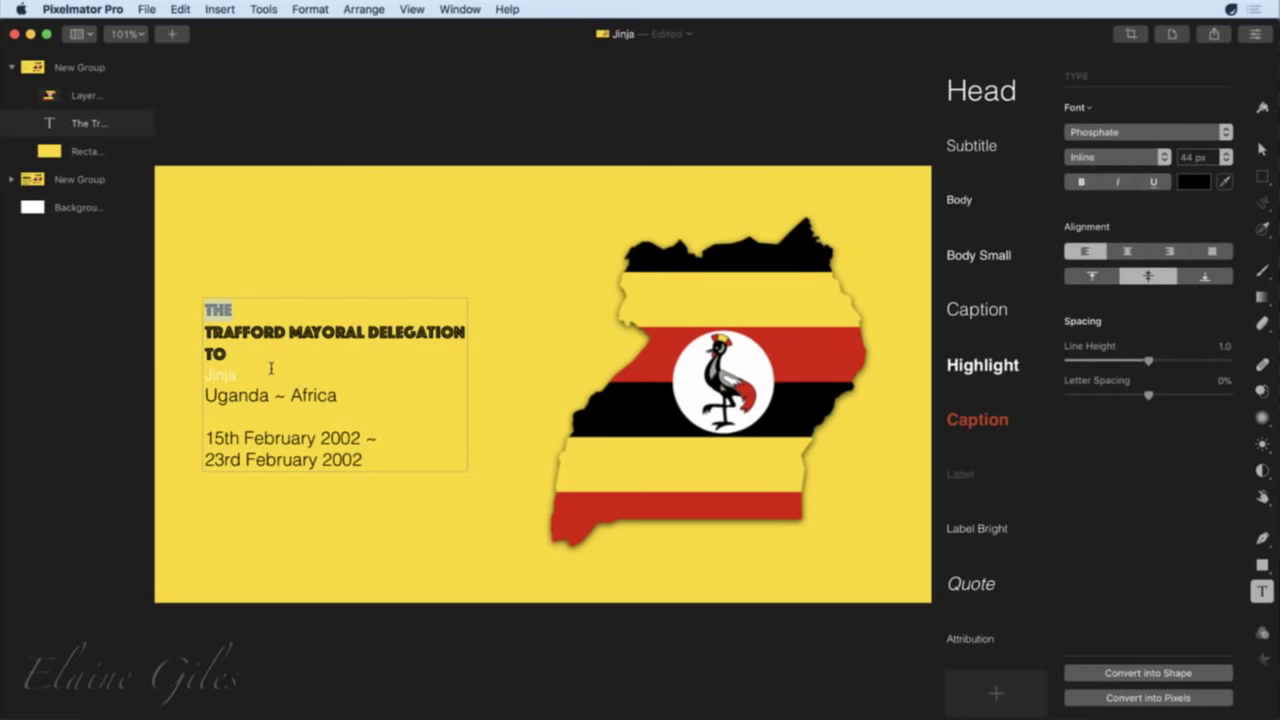
click(991, 692)
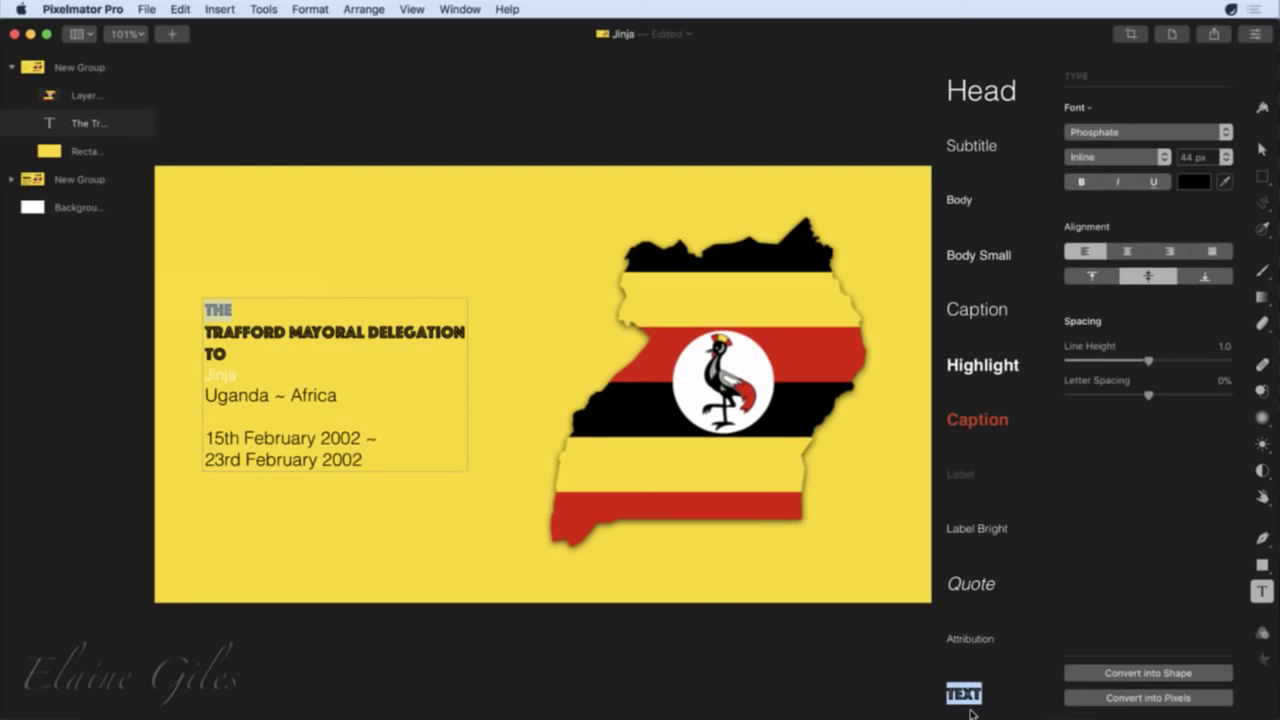
text(P)
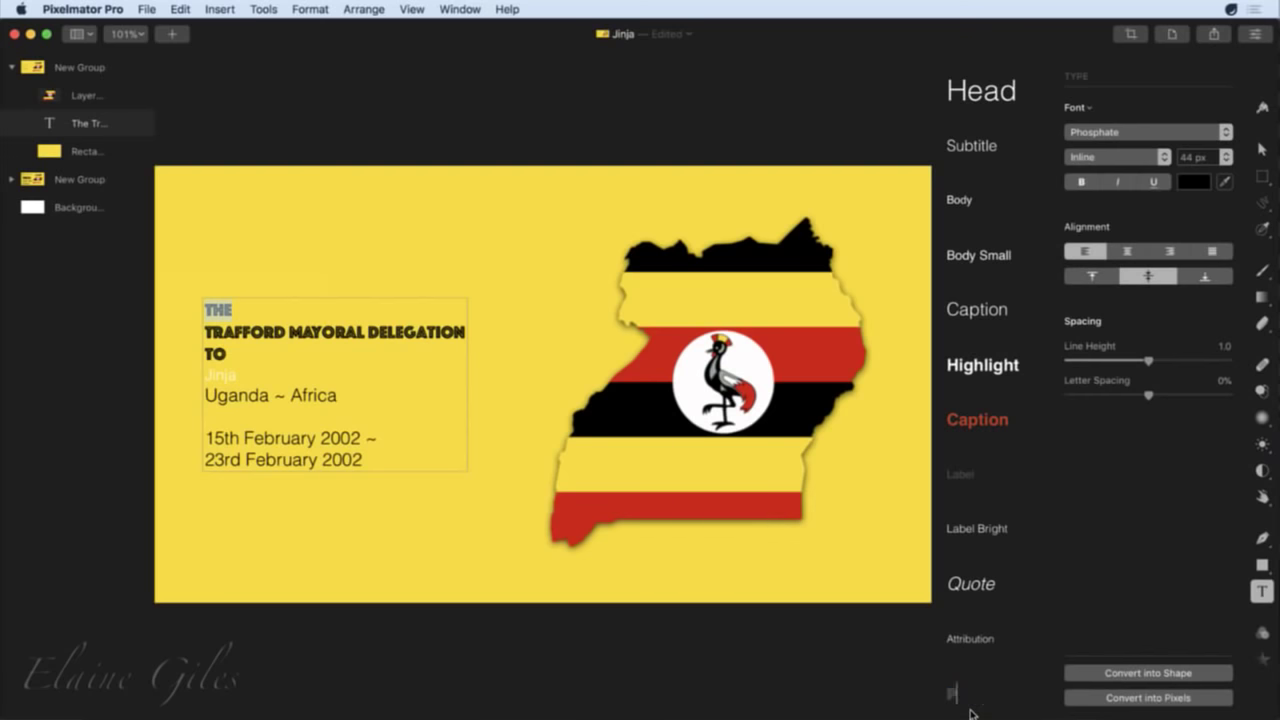
text(RESENTATION)
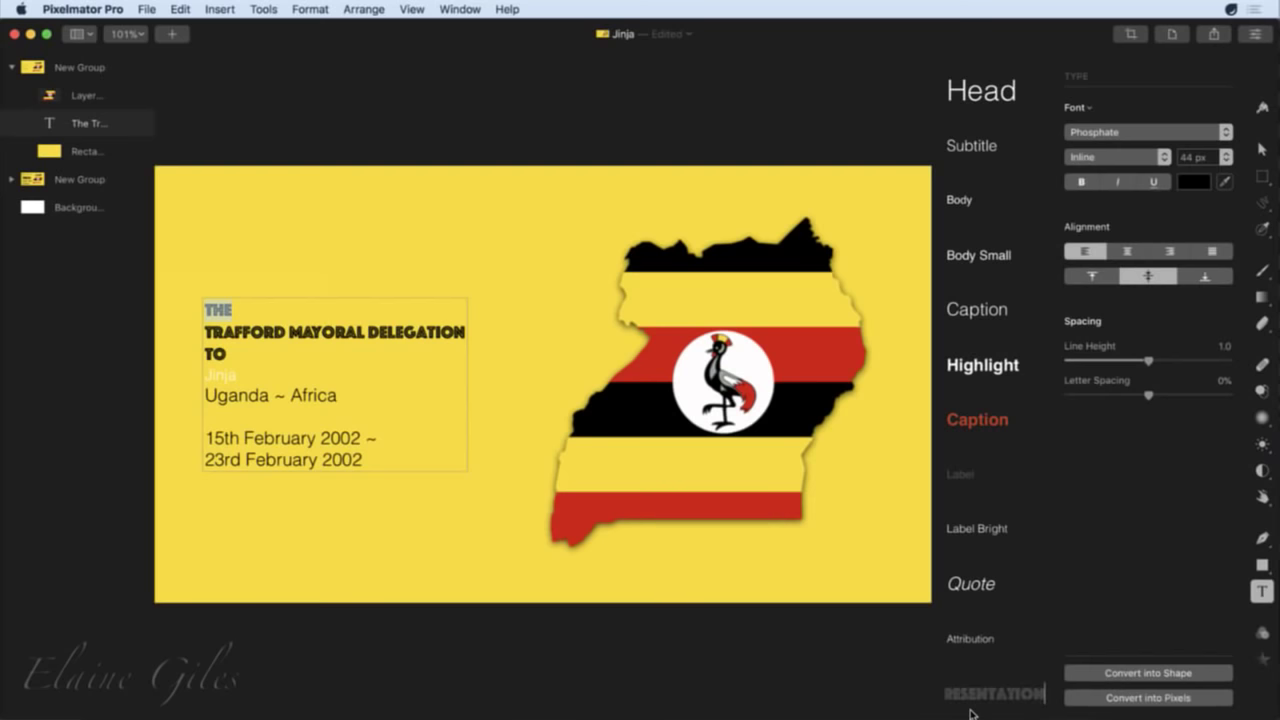
key(Return)
Apply the Presentation text style to the lines from "Jinja" through "23rd February 2002".
click(372, 463)
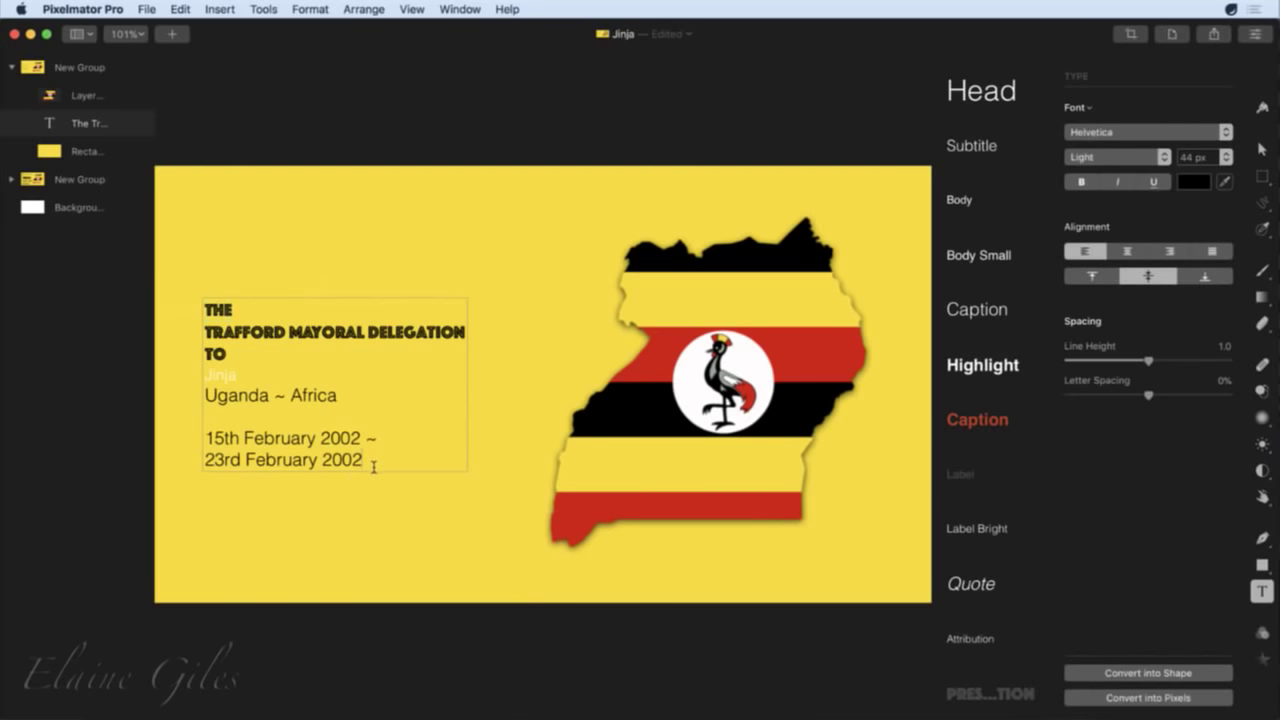
drag(408, 468, 204, 374)
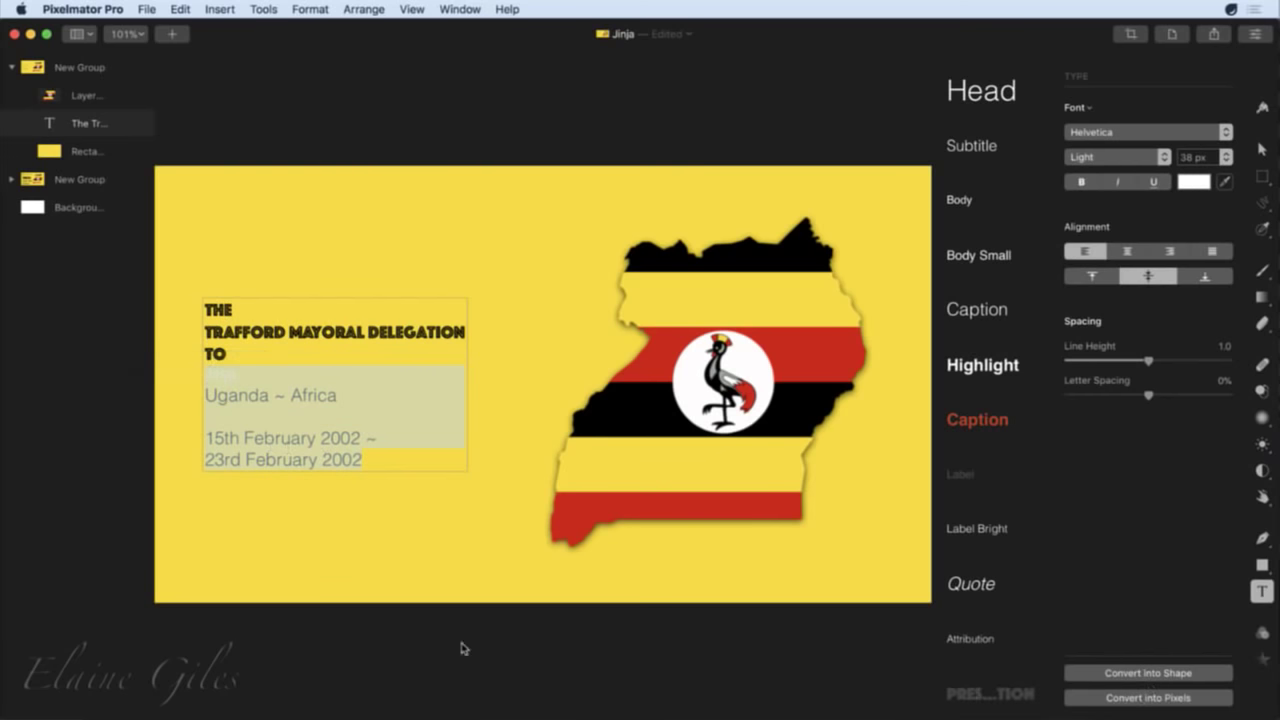
click(965, 694)
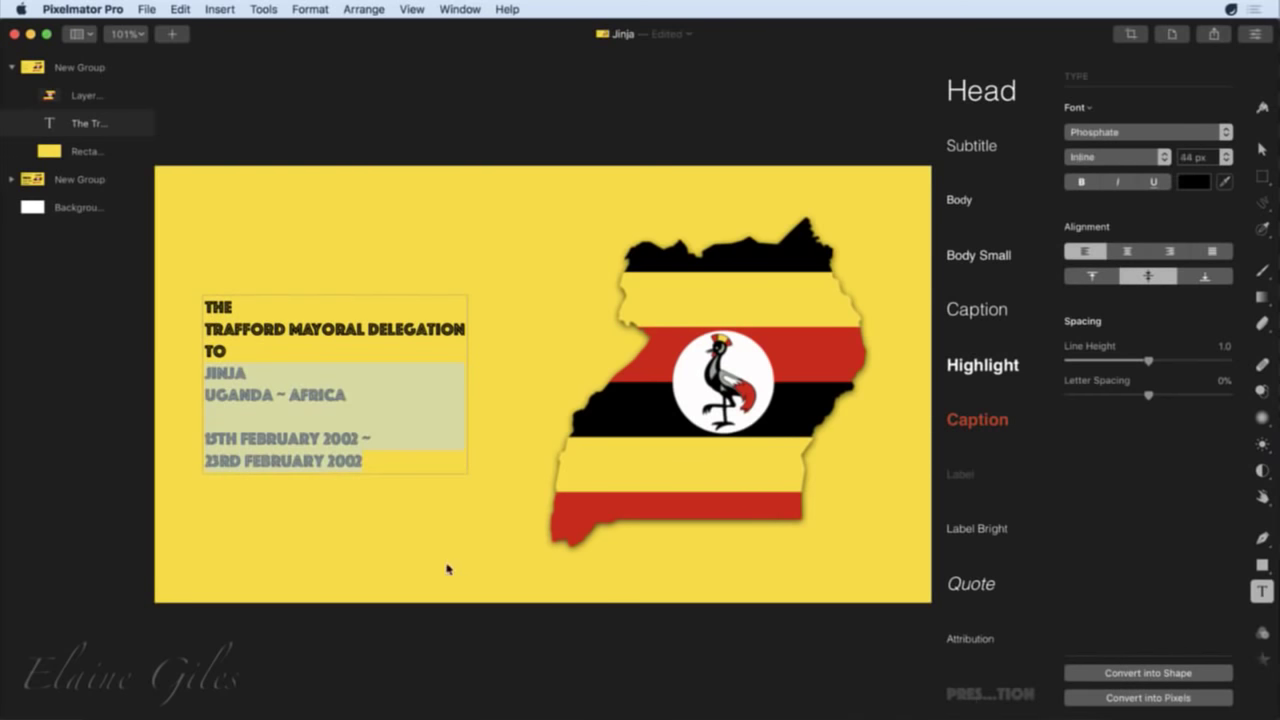
click(389, 527)
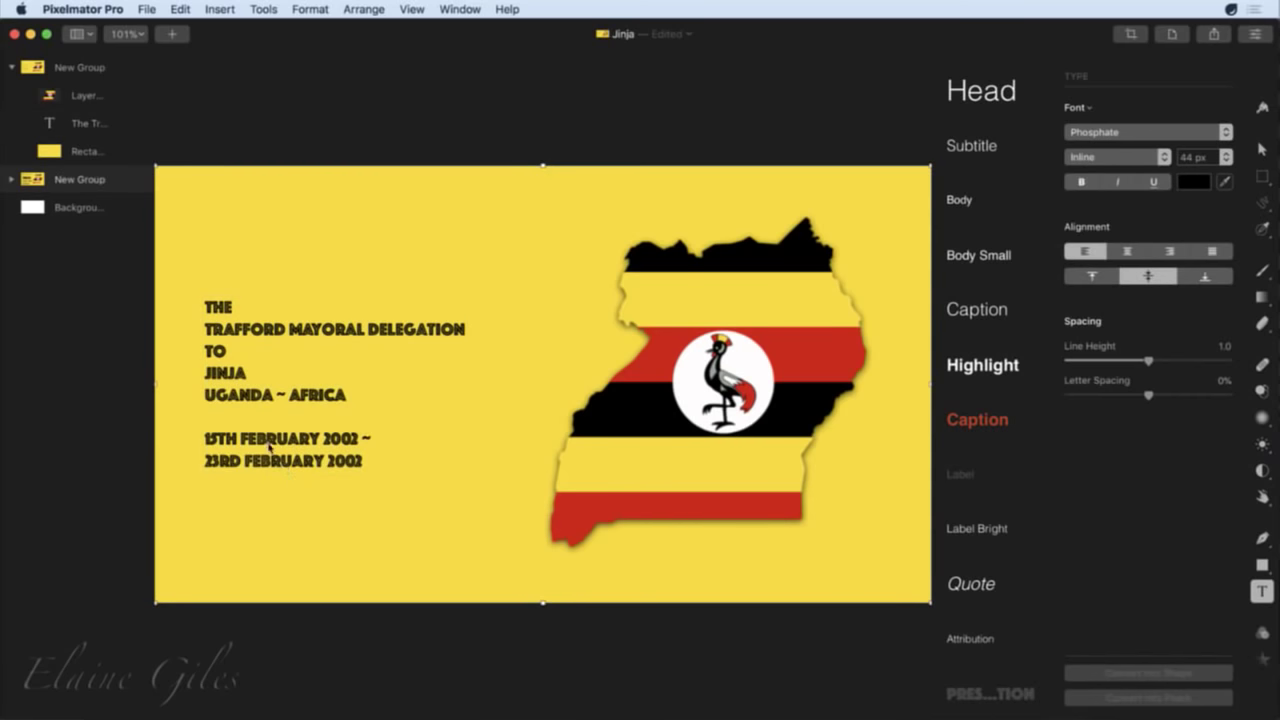
Enlarge the word "Jinja" in the title text, trying 200 px and settling on a font size of 250 px.
double_click(227, 378)
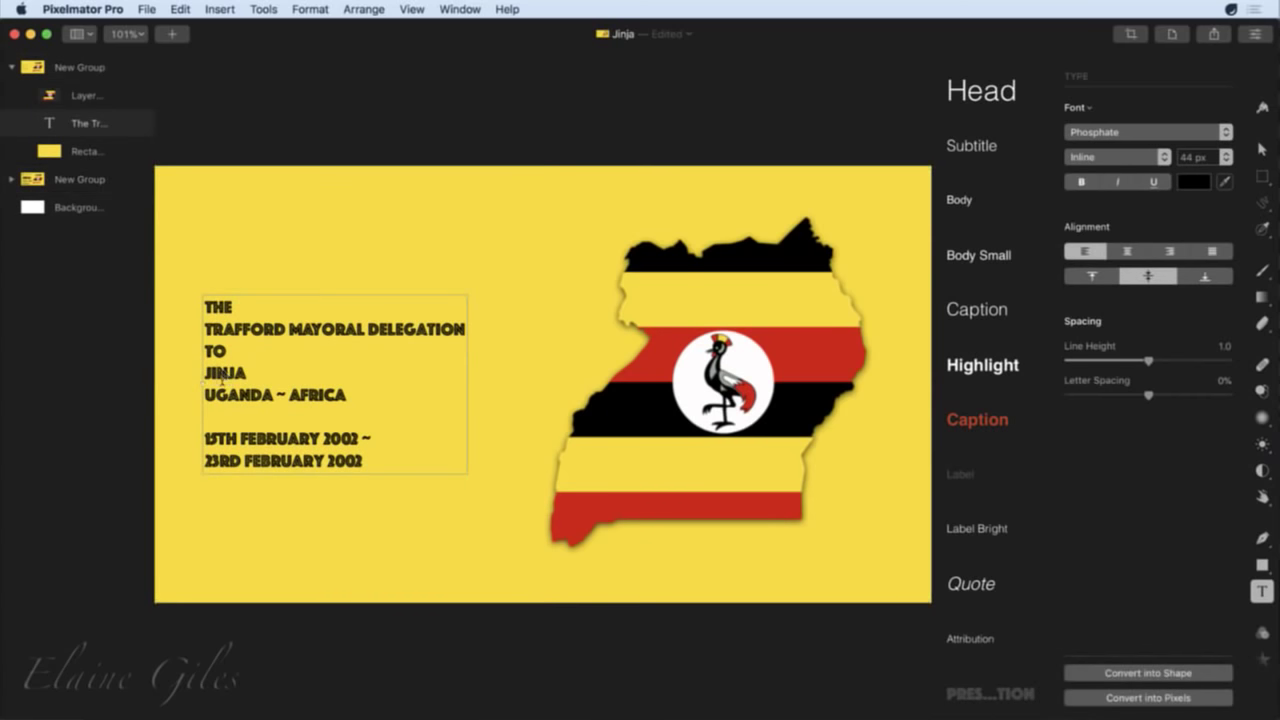
double_click(222, 377)
double_click(1186, 157)
text(200)
key(Return)
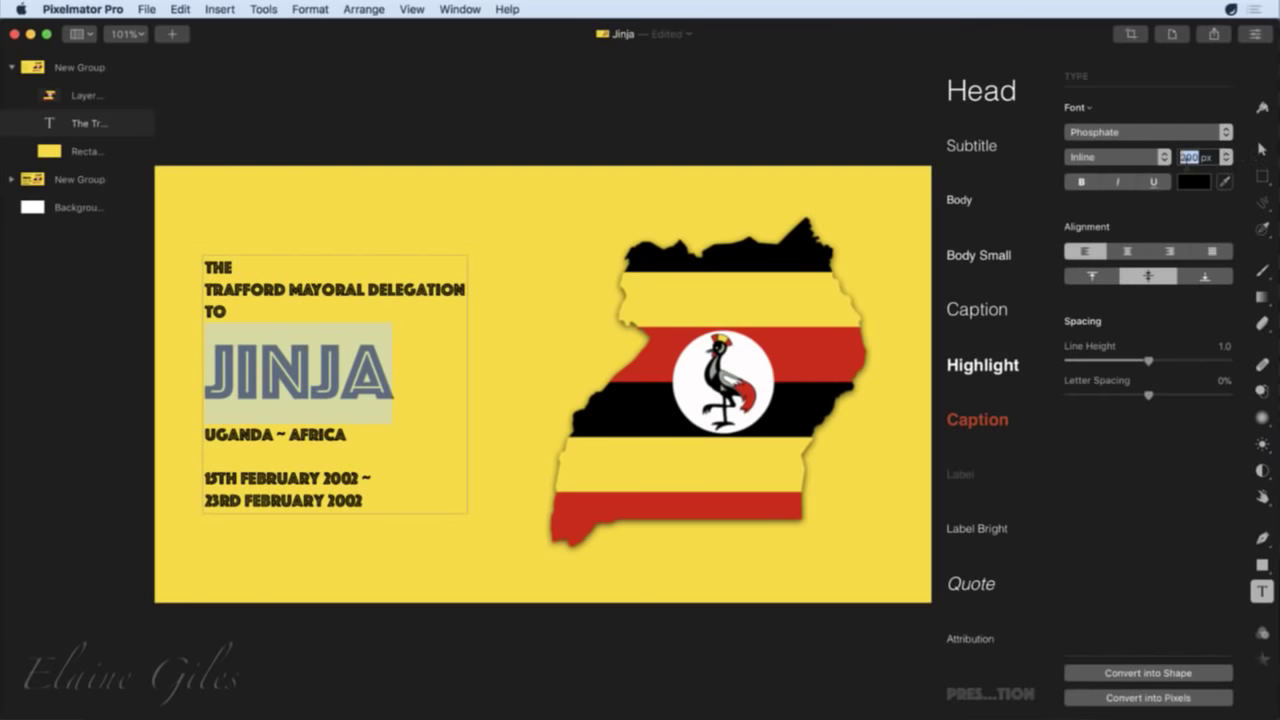
double_click(1188, 157)
text(250)
key(Return)
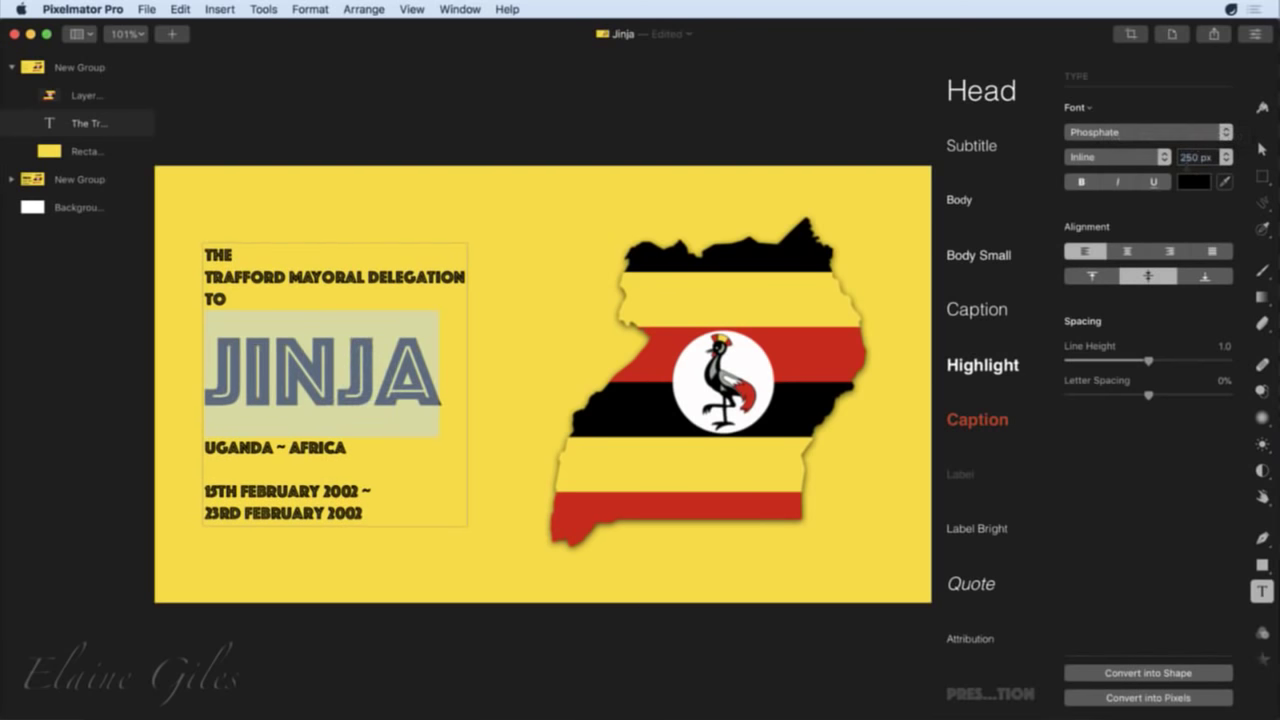
Set the font size of the "Uganda ~ Africa" line to 100 px and finish editing the text.
click(348, 455)
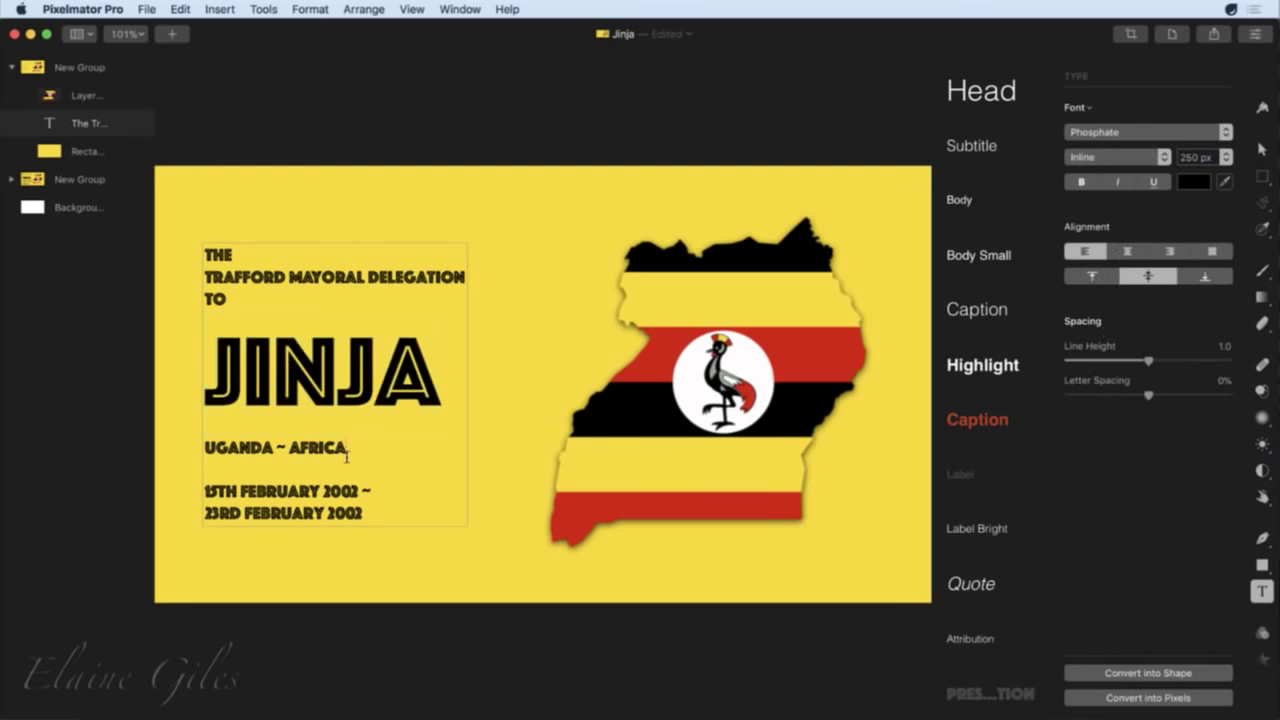
drag(333, 455, 204, 450)
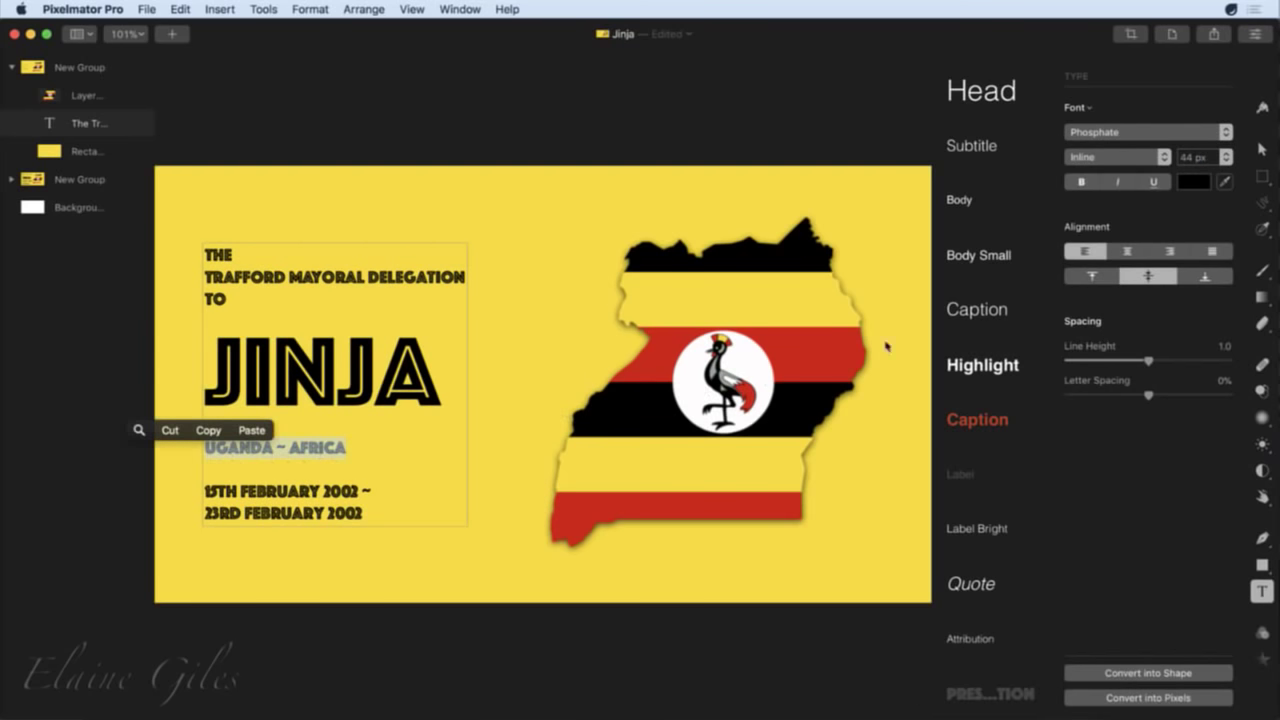
double_click(1187, 157)
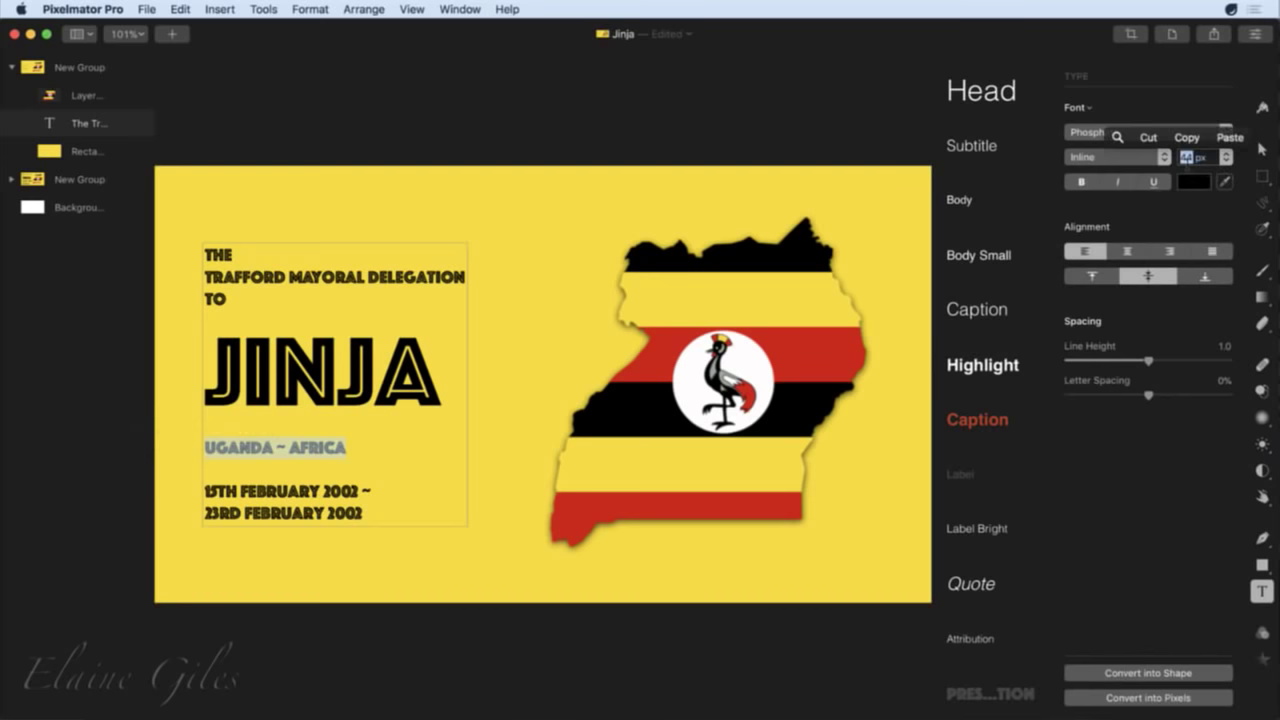
text(100)
key(Return)
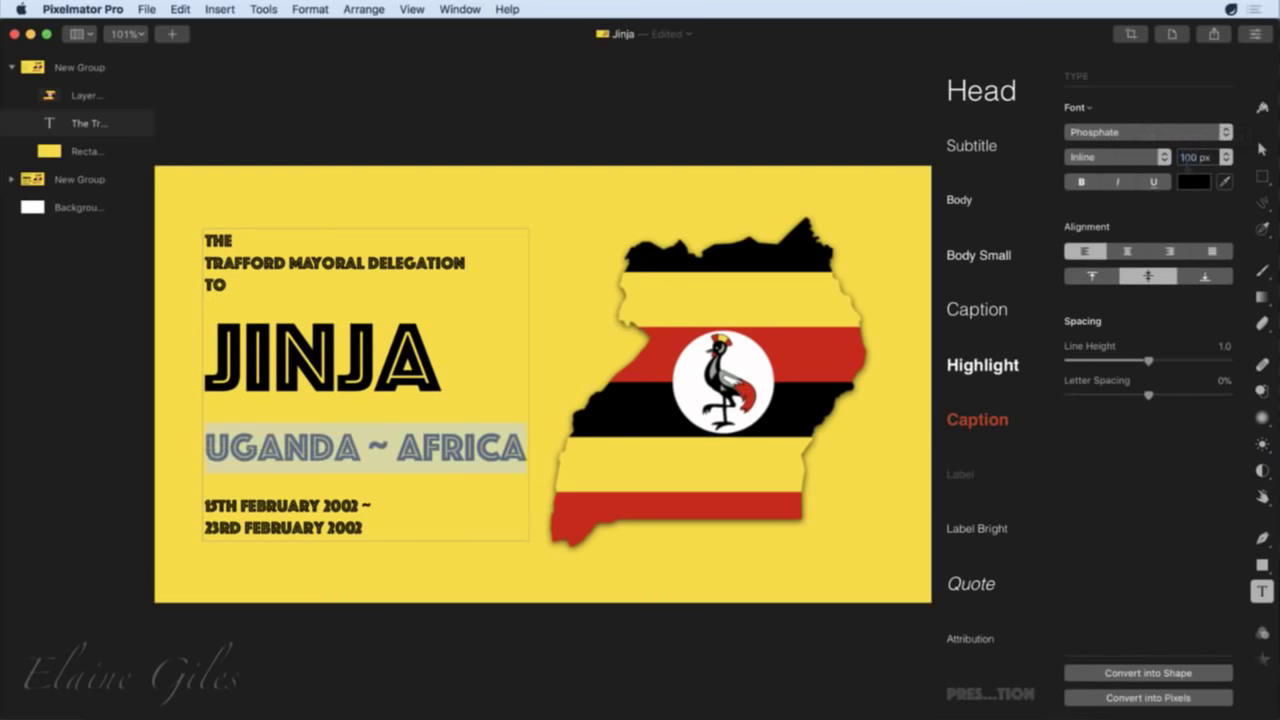
click(829, 548)
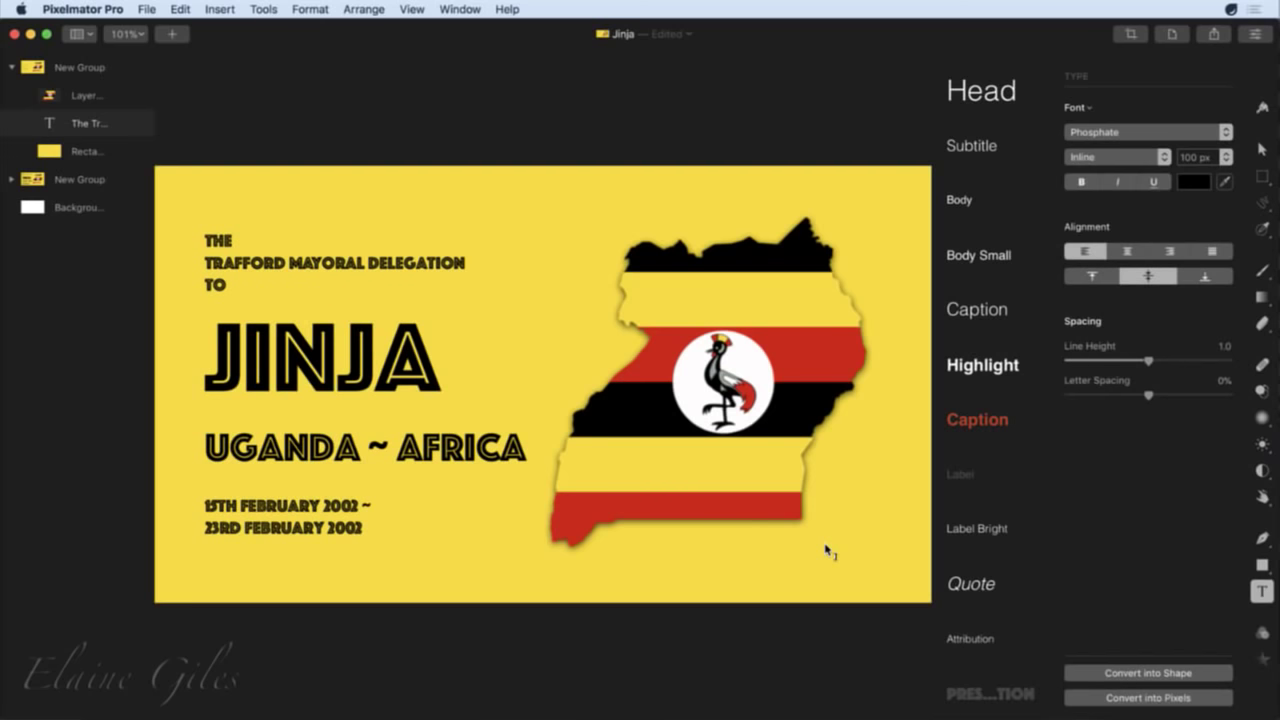
Colour the two February 2002 date lines with the red Maraschino pencil colour.
double_click(317, 265)
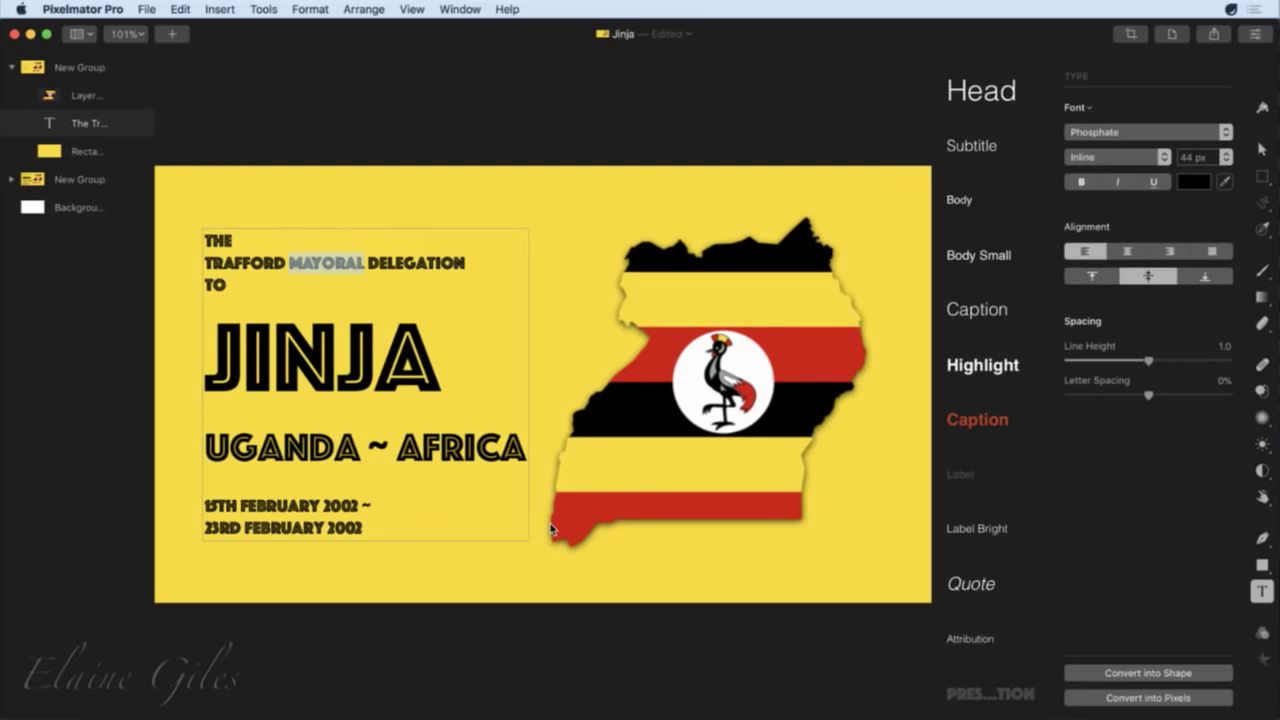
click(278, 514)
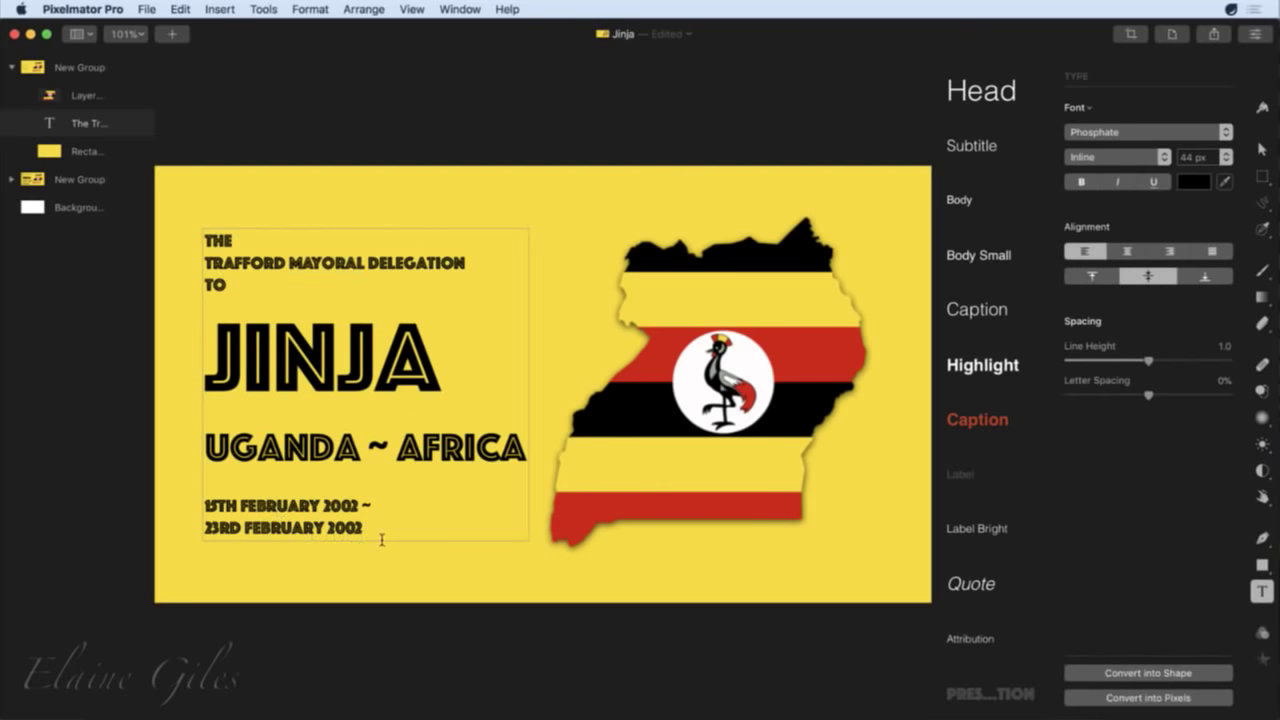
drag(381, 540, 206, 510)
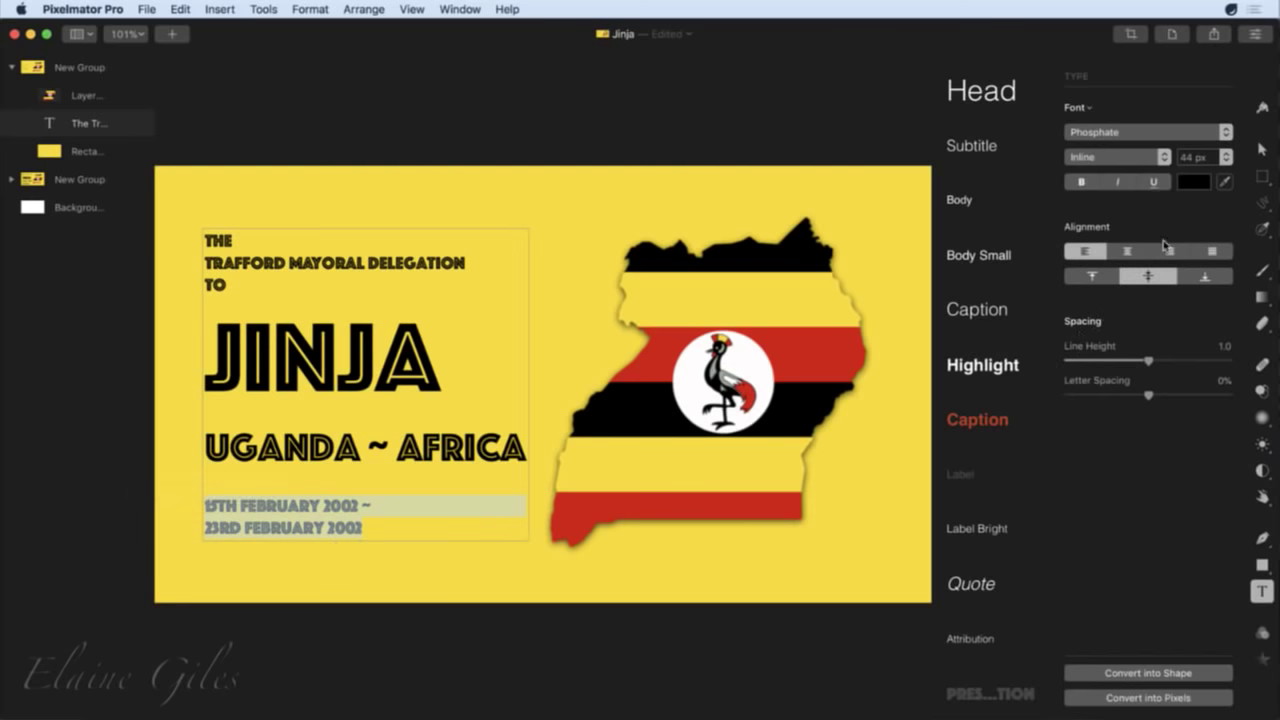
click(1194, 182)
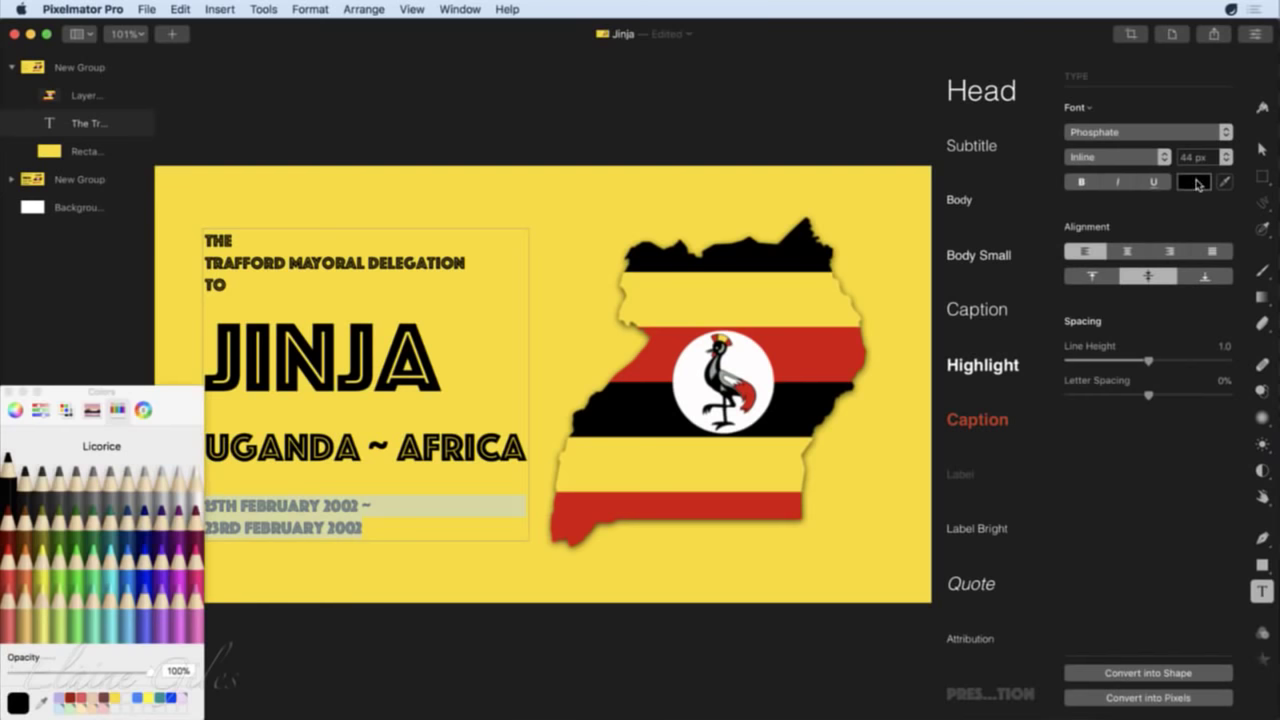
click(8, 572)
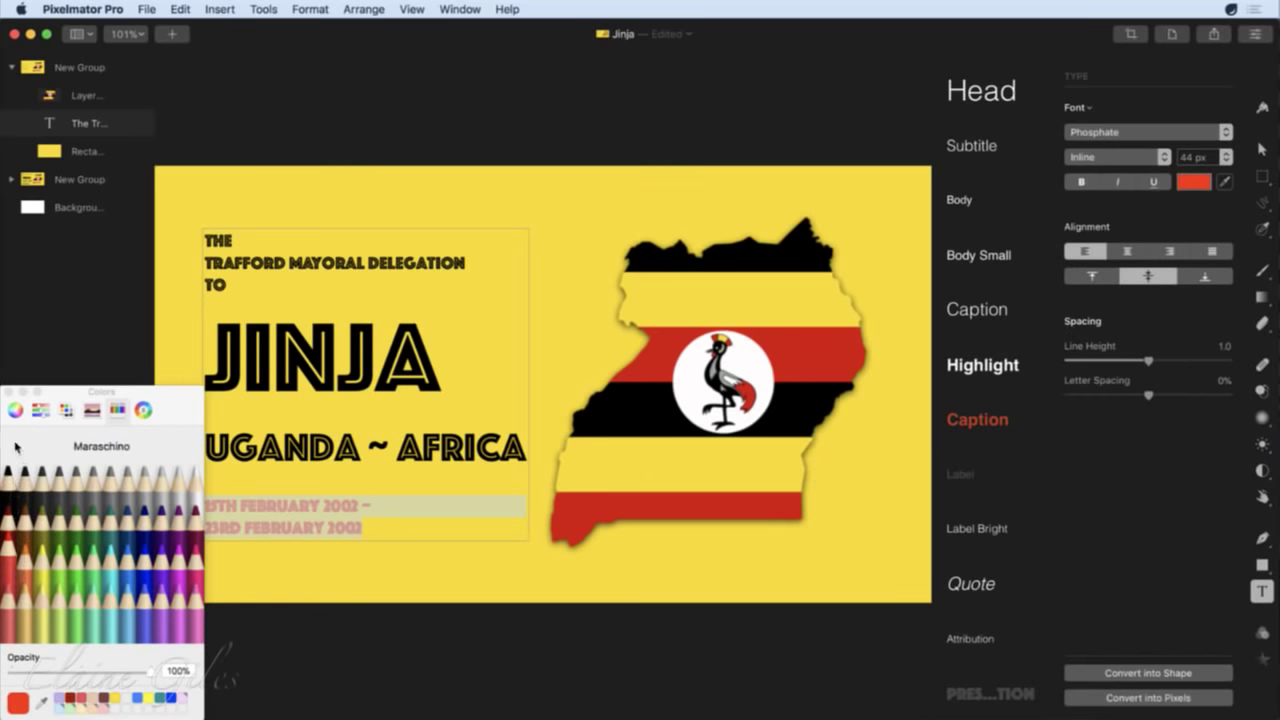
click(9, 392)
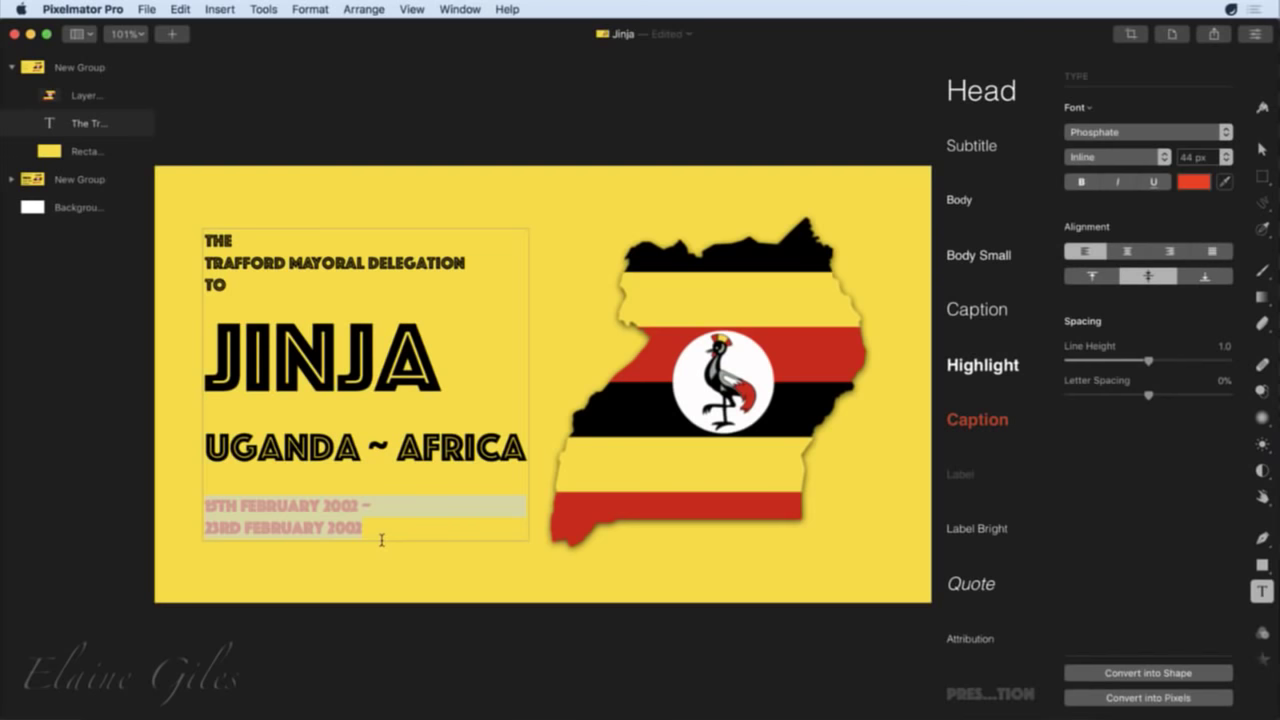
Add a new text layer above the Uganda map and apply the Presentation style to its placeholder text.
right_click(985, 692)
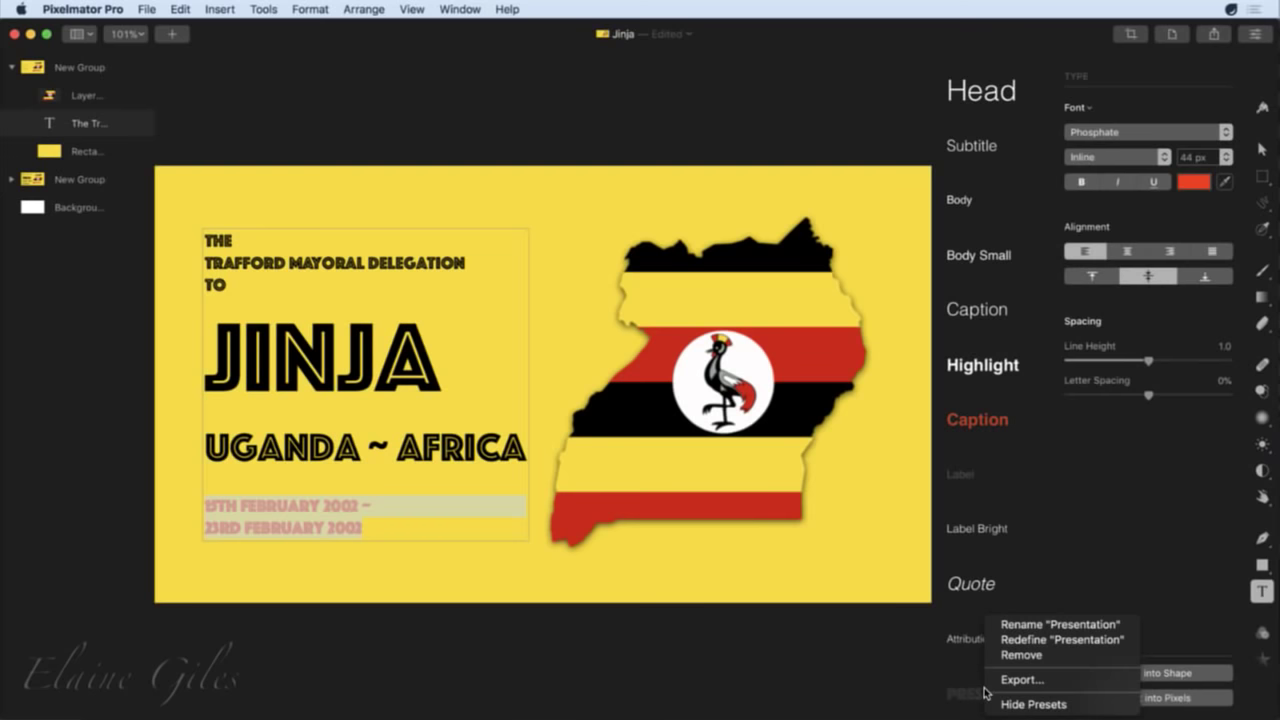
click(585, 201)
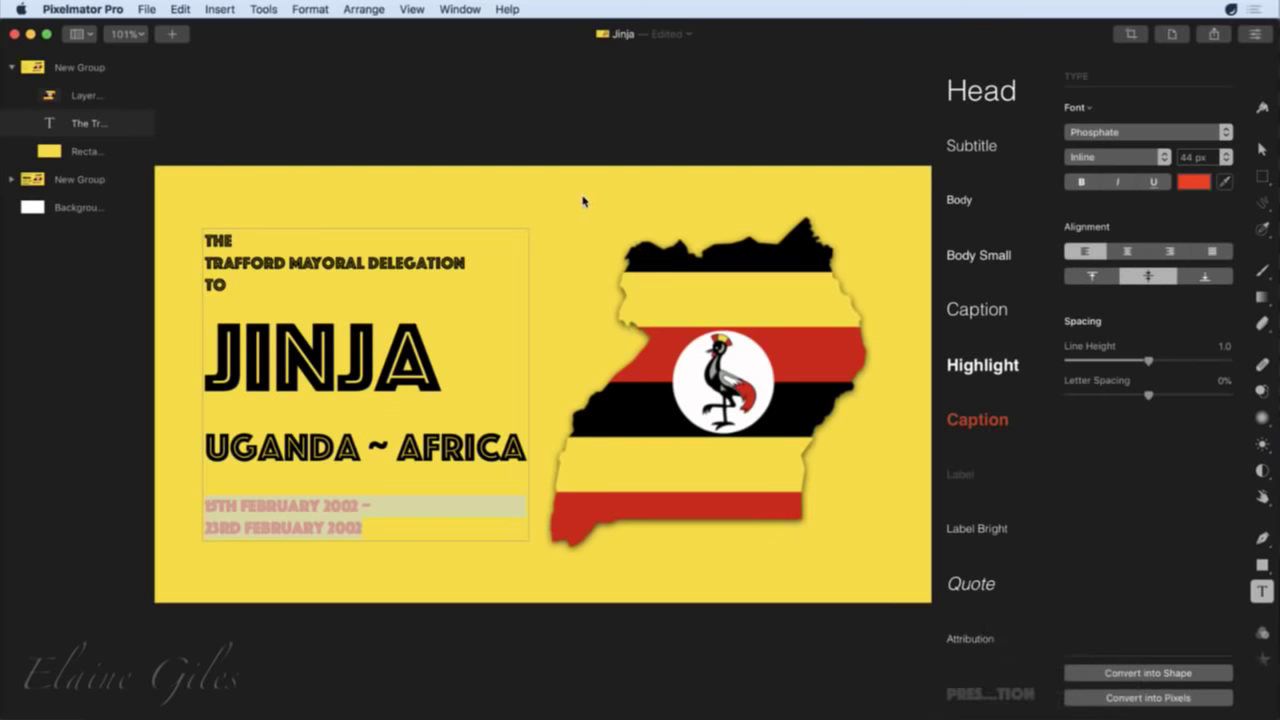
click(587, 200)
click(588, 200)
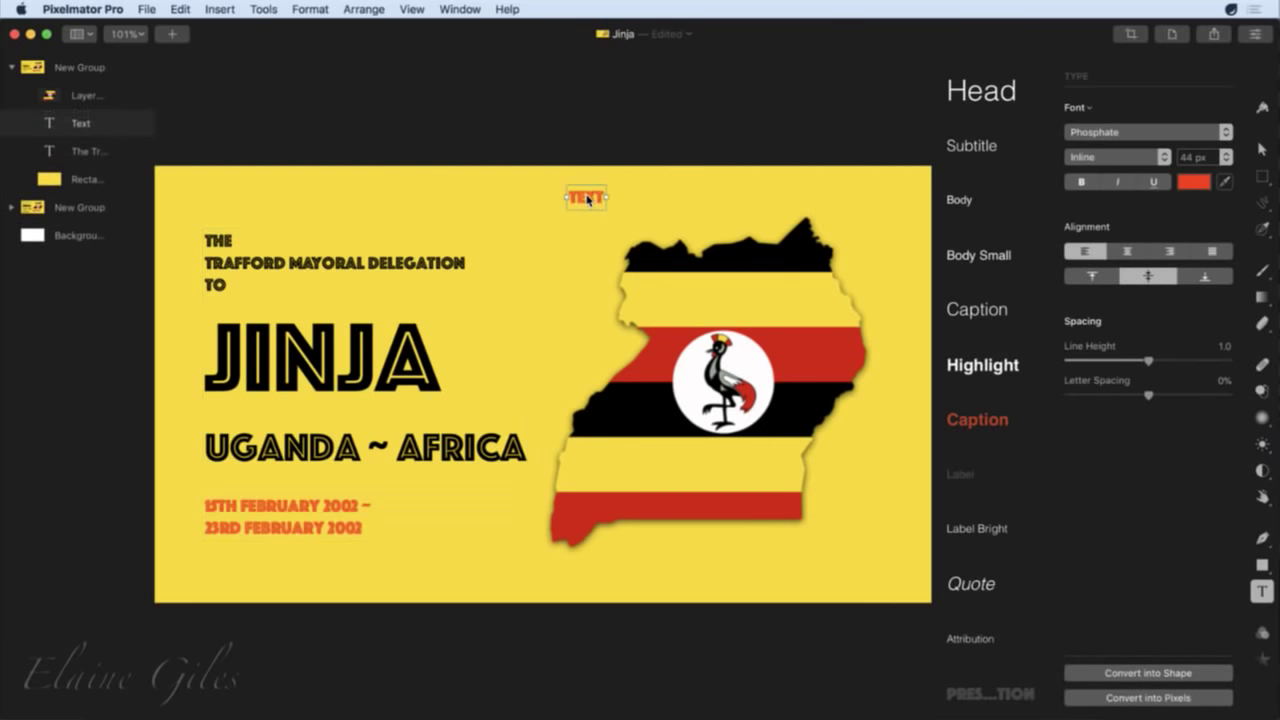
double_click(588, 199)
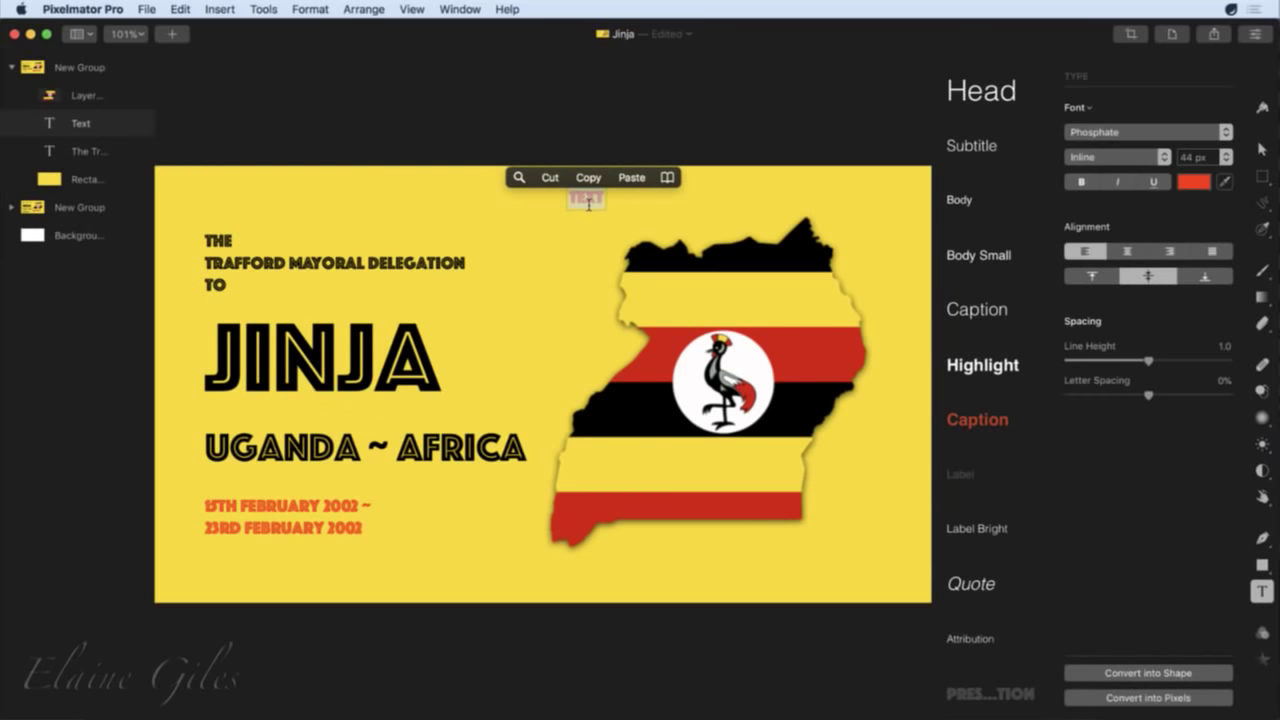
click(985, 693)
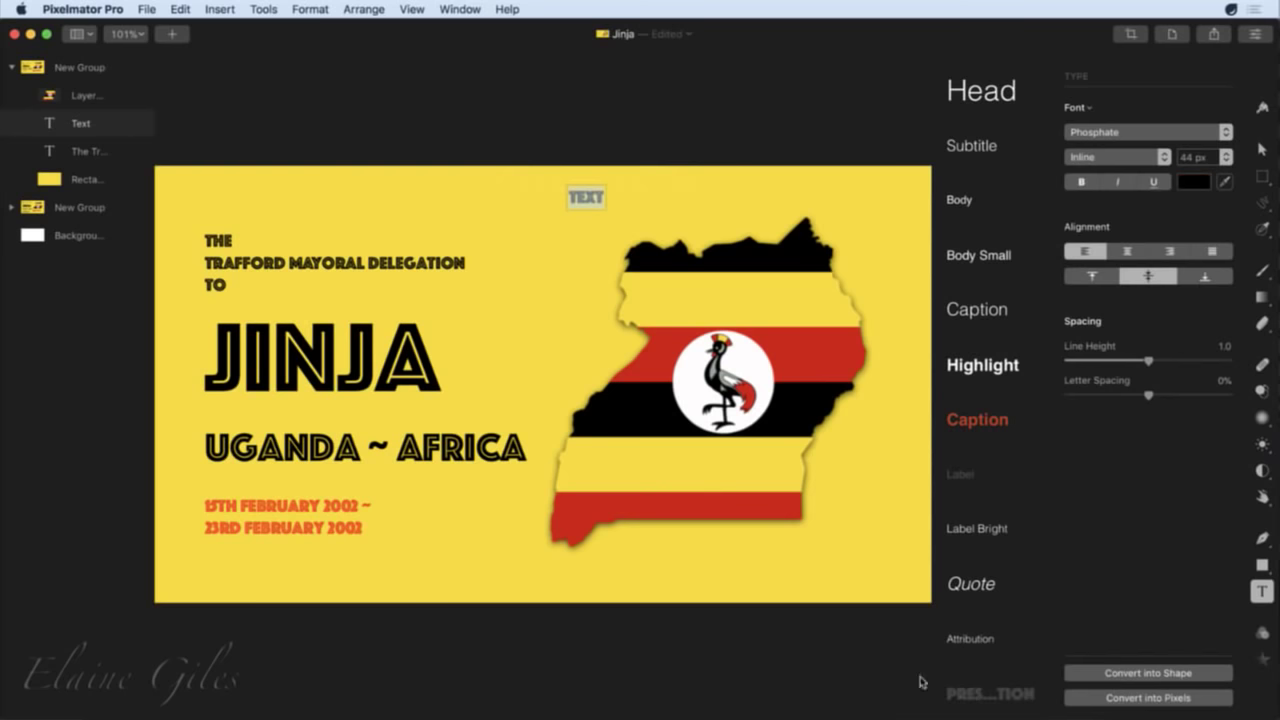
Redefine the Presentation style from the red date text and apply it to the placeholder text above the map.
click(281, 511)
click(286, 510)
double_click(286, 507)
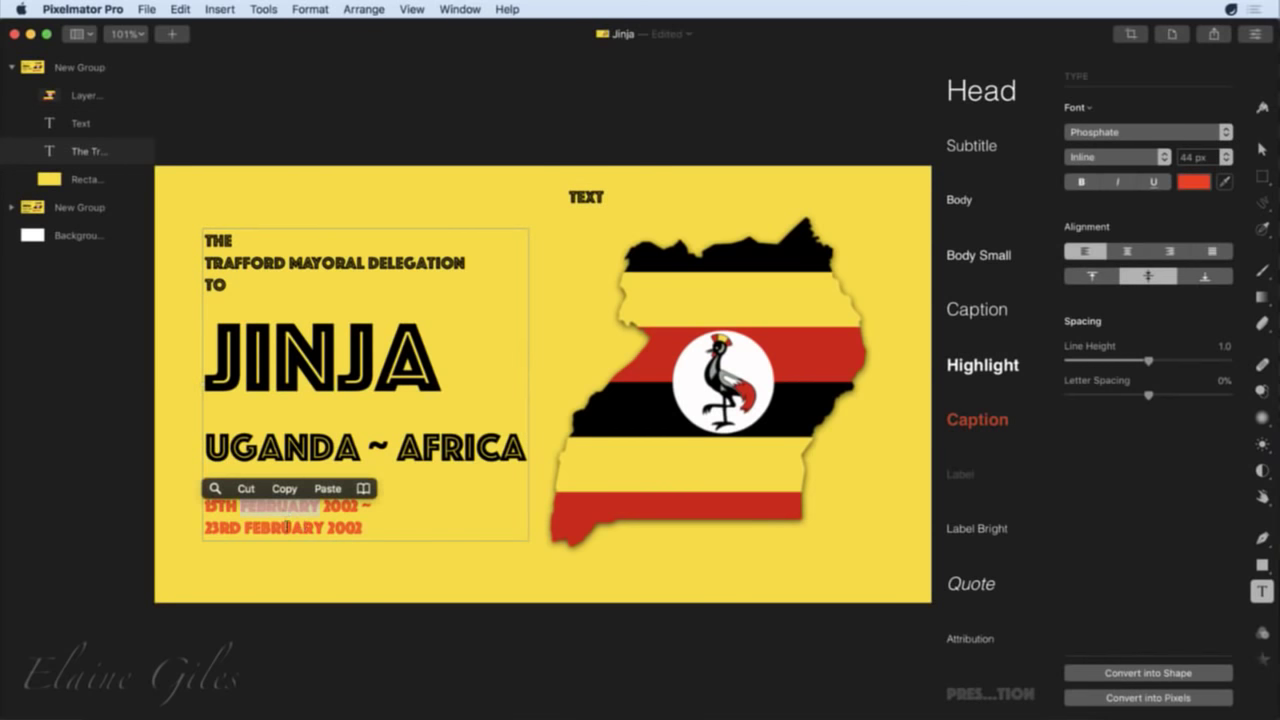
right_click(981, 700)
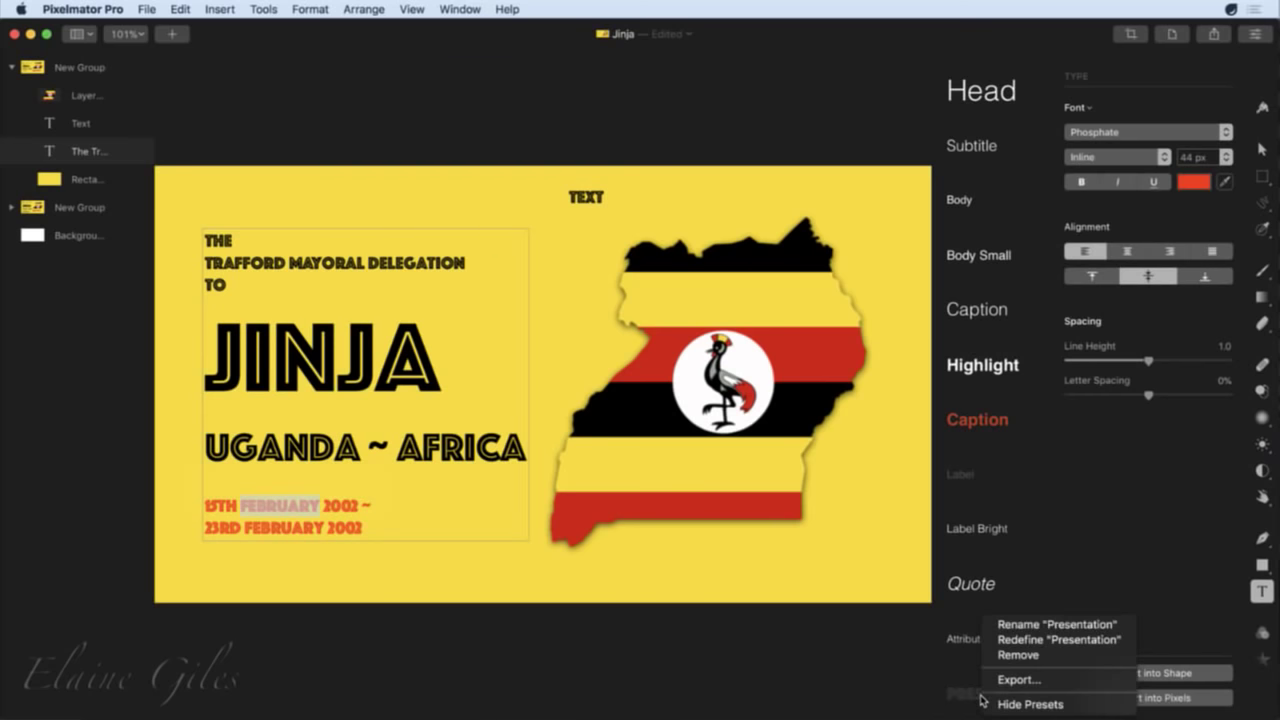
click(1043, 641)
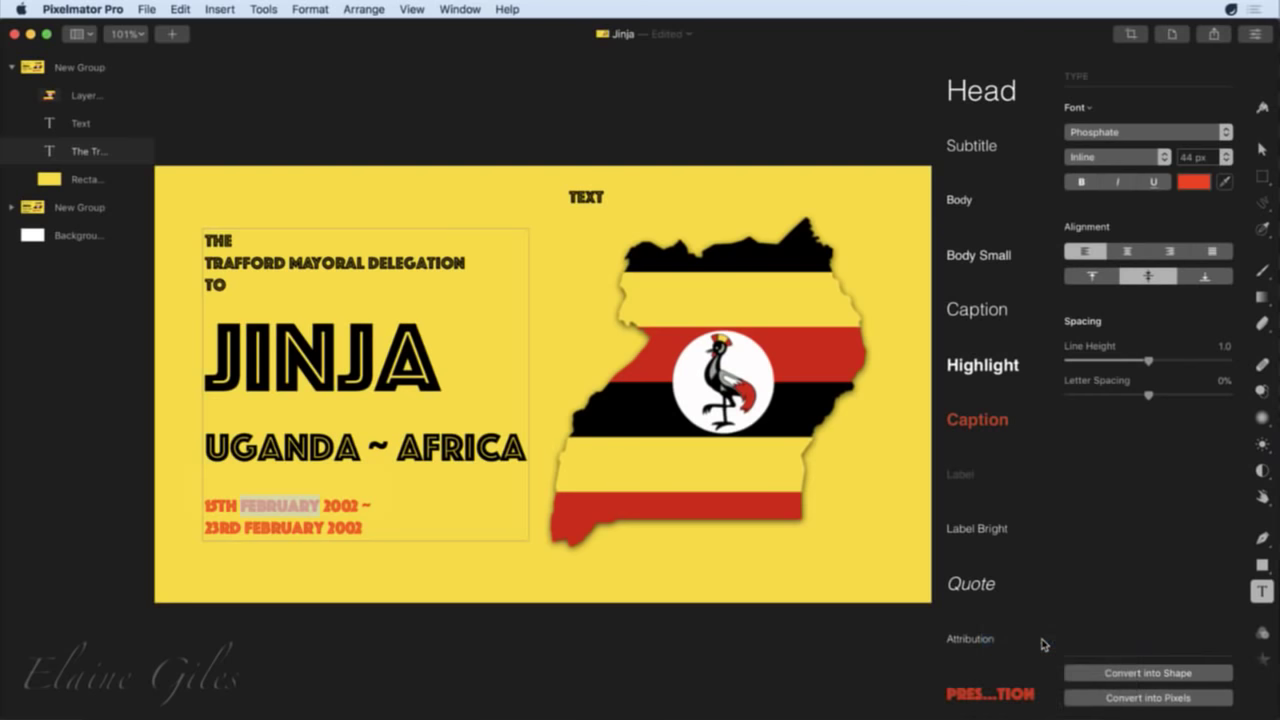
click(596, 200)
click(971, 694)
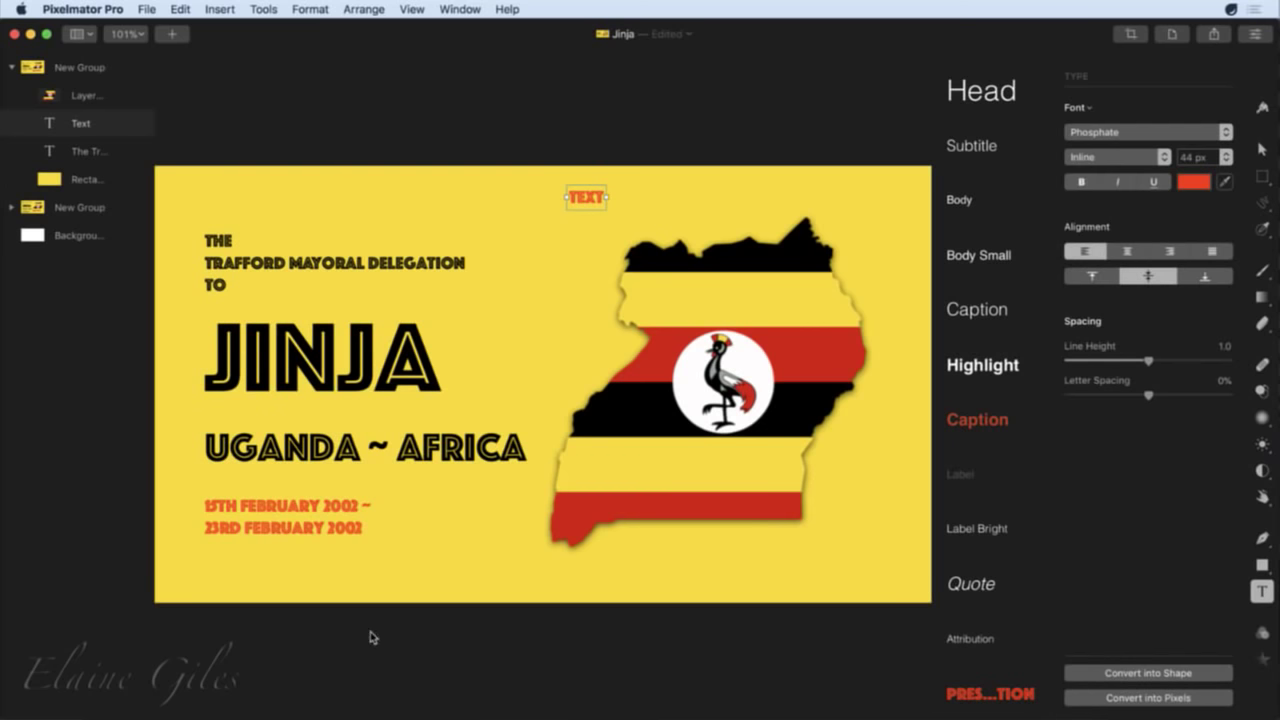
Select the opening delegation lines and export the Presentation text style to the Desktop as "Presentation Text".
click(240, 262)
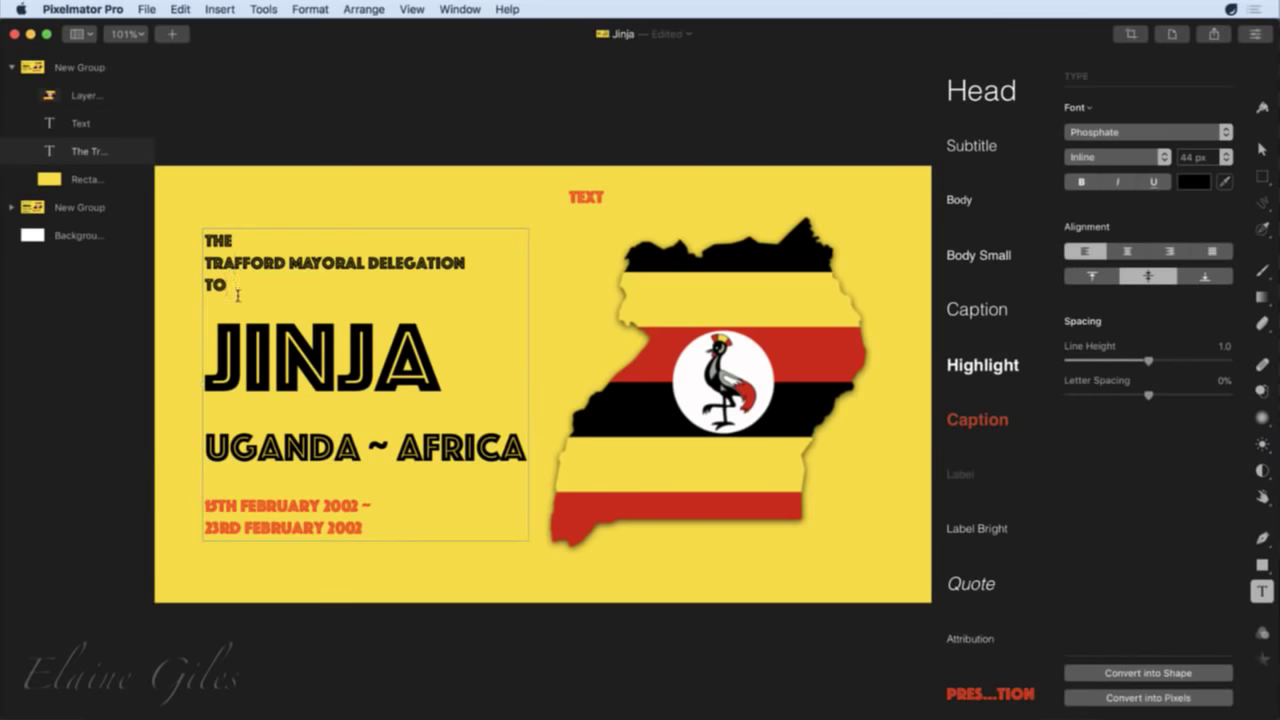
drag(237, 292, 203, 248)
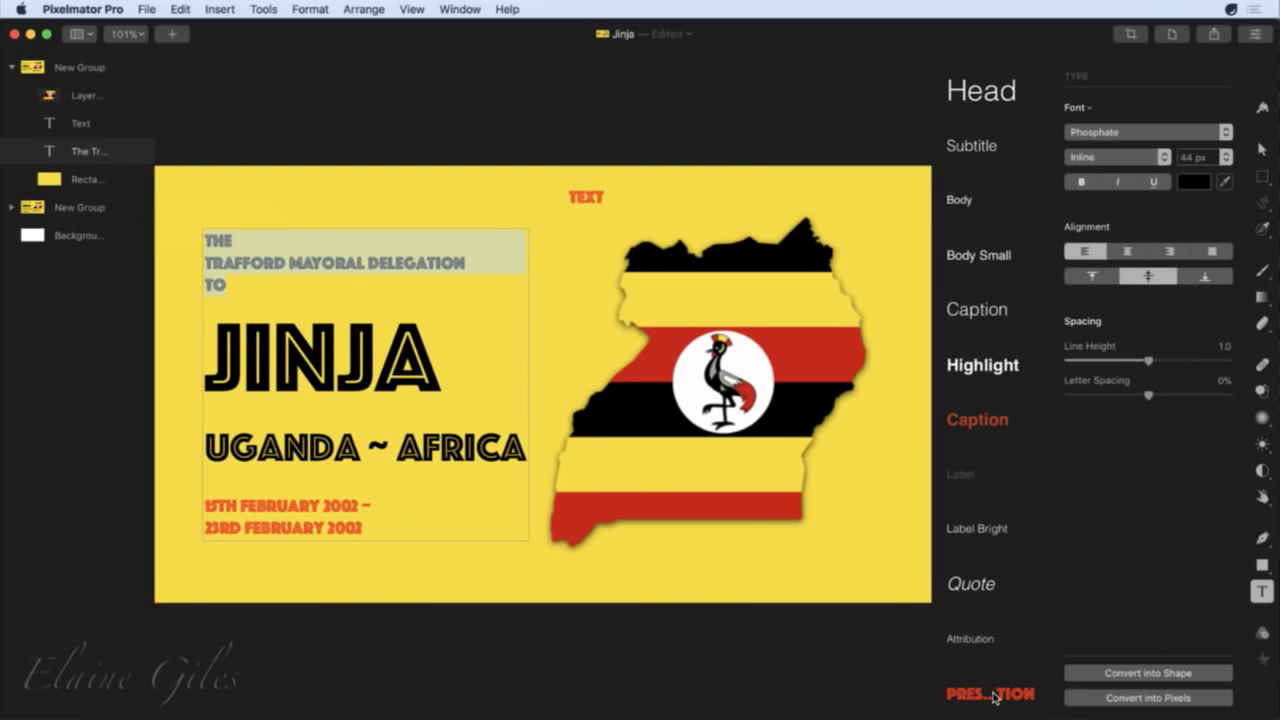
right_click(995, 697)
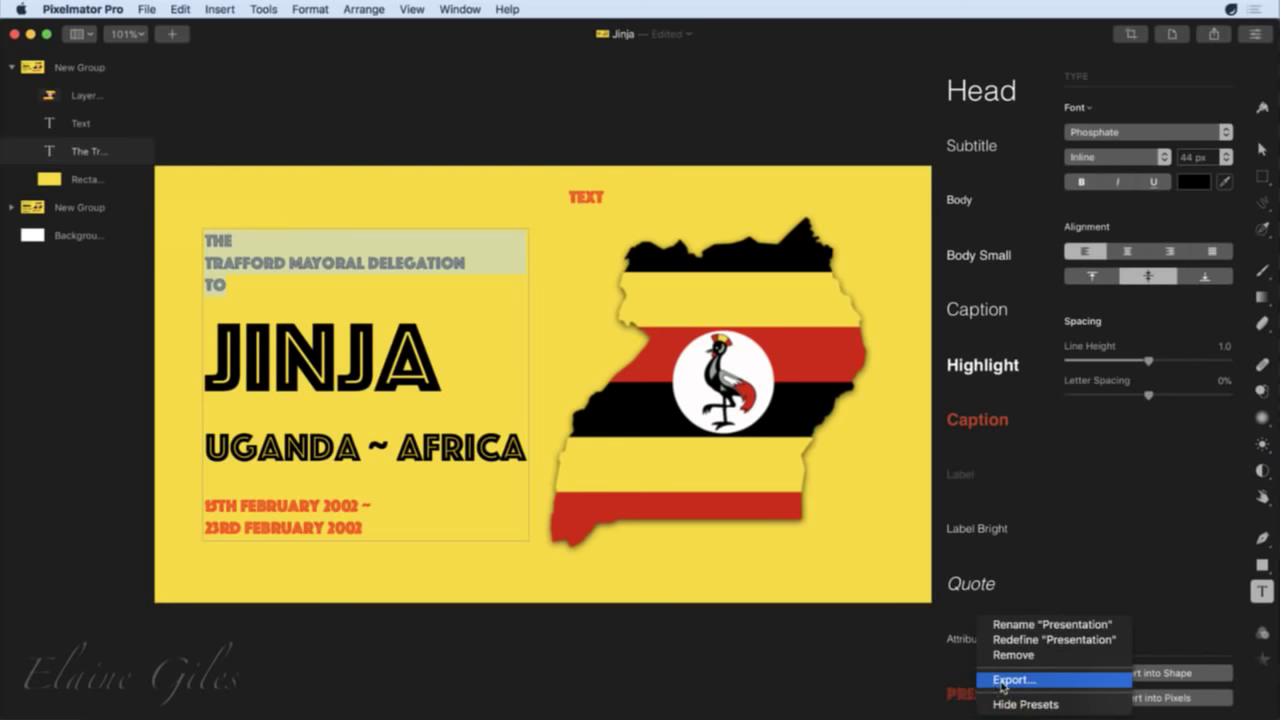
click(1010, 679)
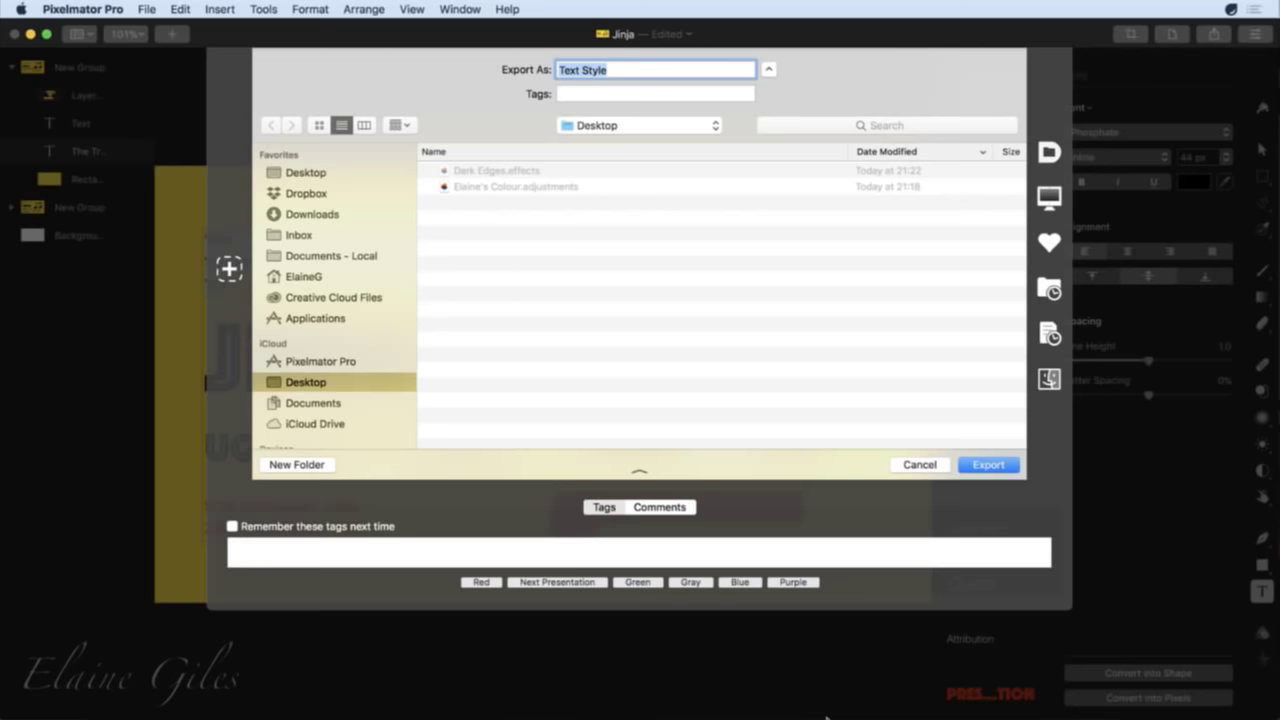
text(Presentation Text)
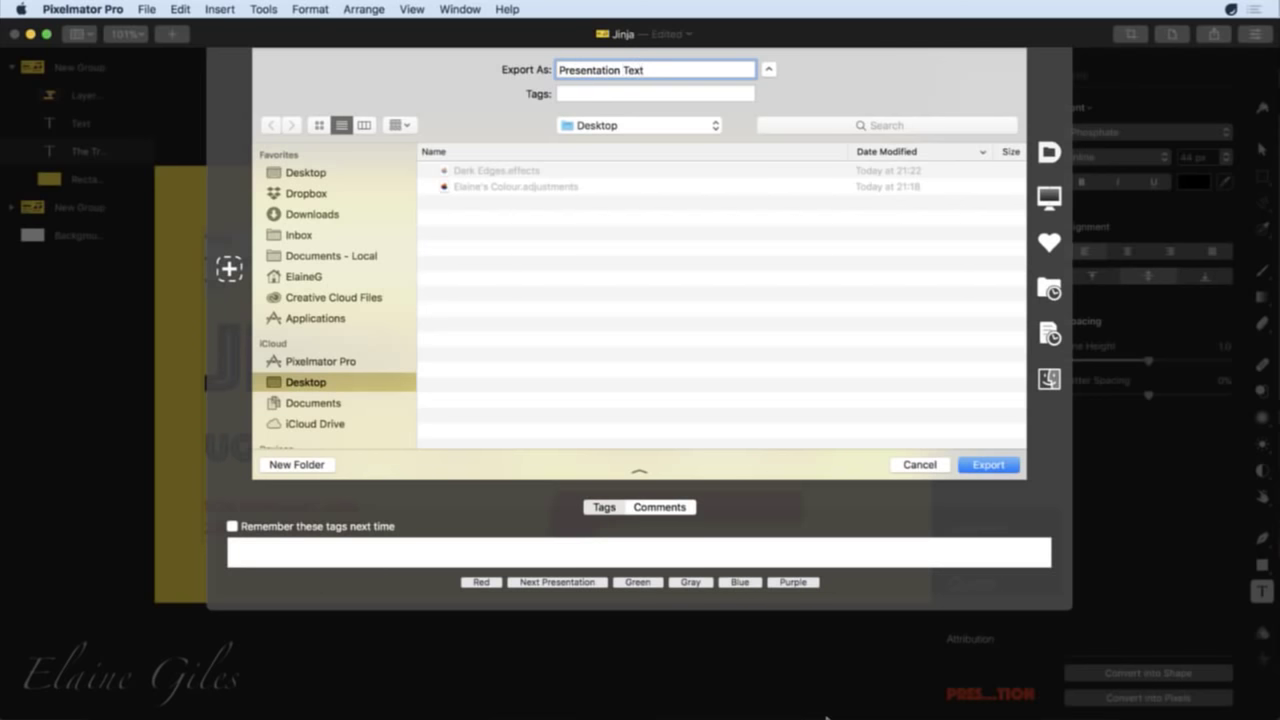
key(Return)
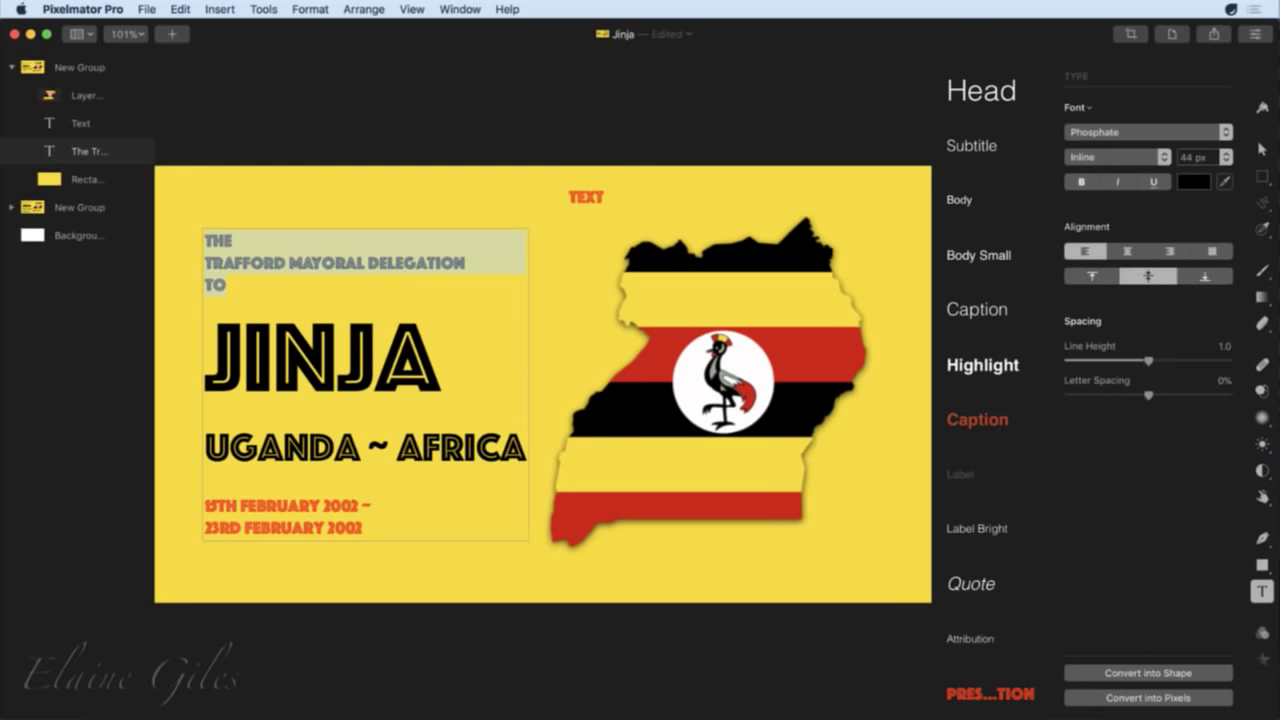
Add a new text layer and move it out of the group to the top of the layer stack.
click(338, 356)
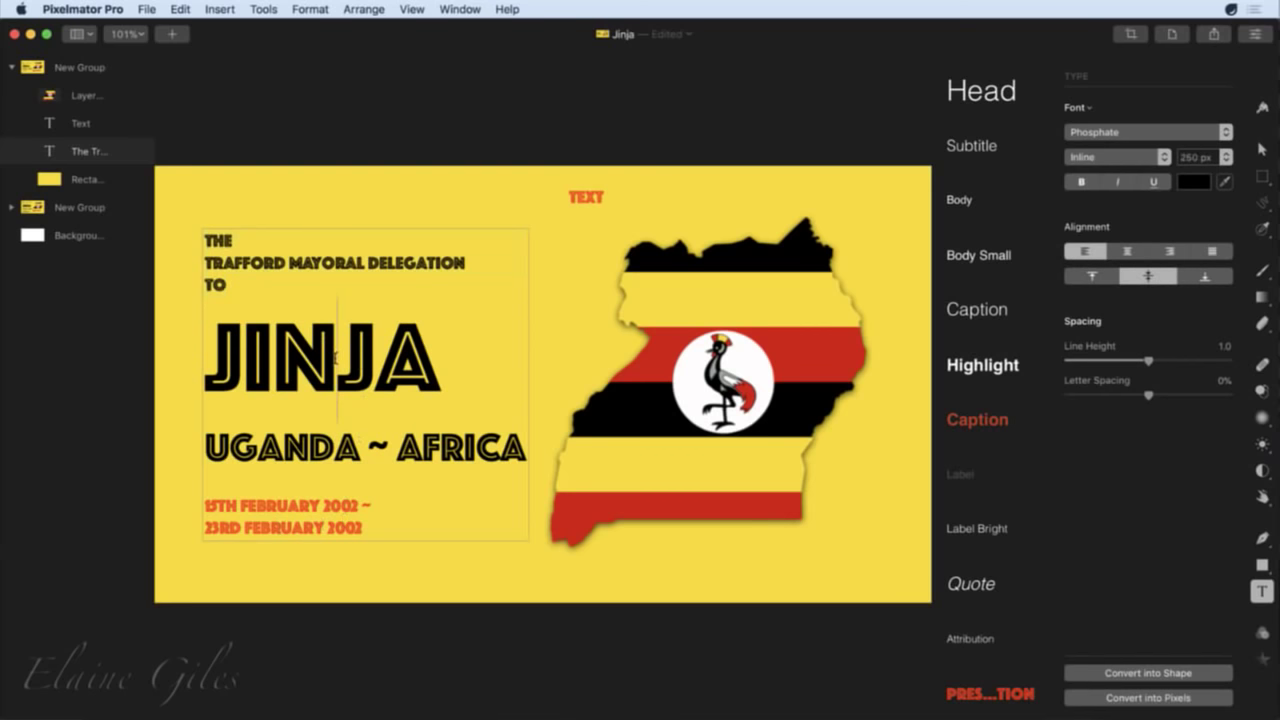
double_click(440, 365)
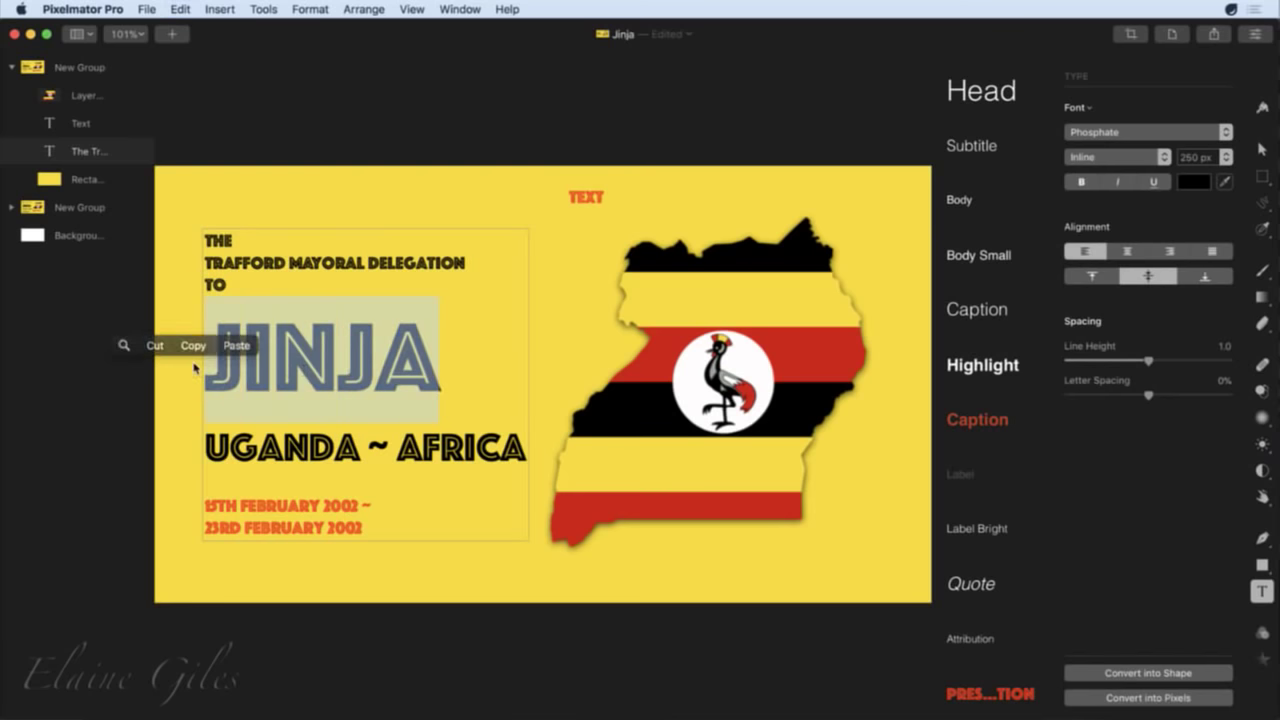
click(180, 35)
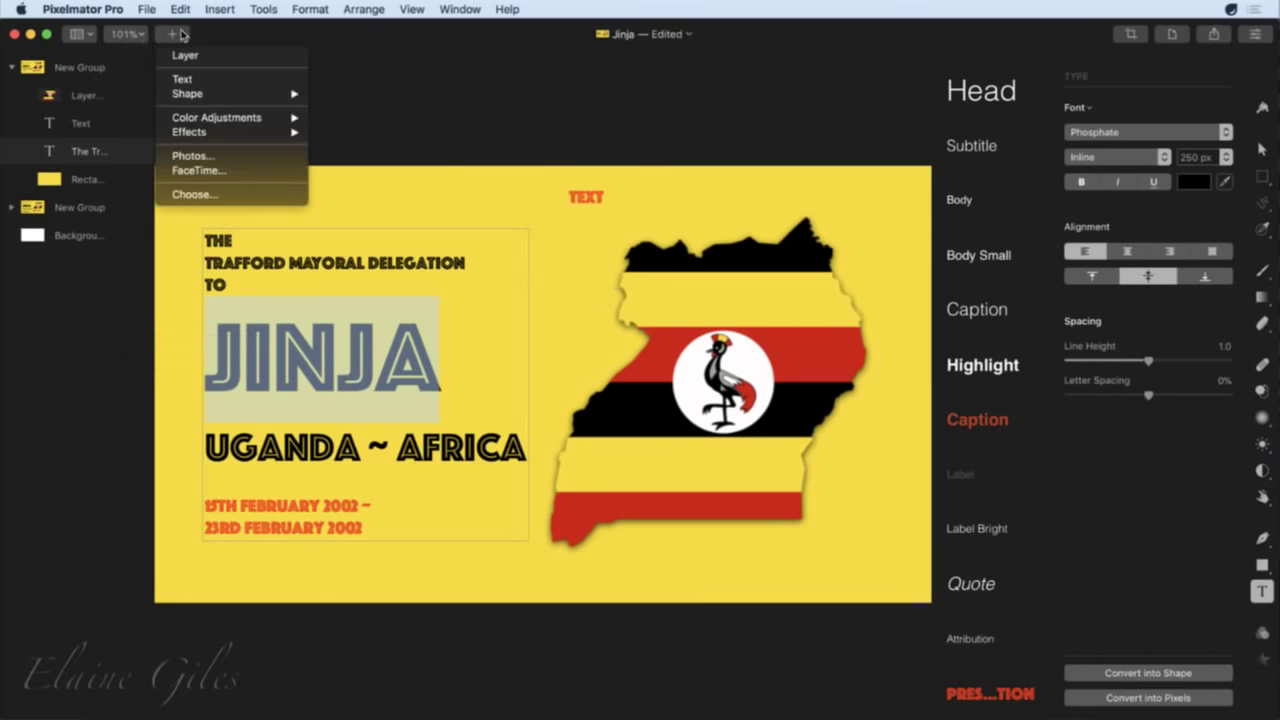
click(182, 79)
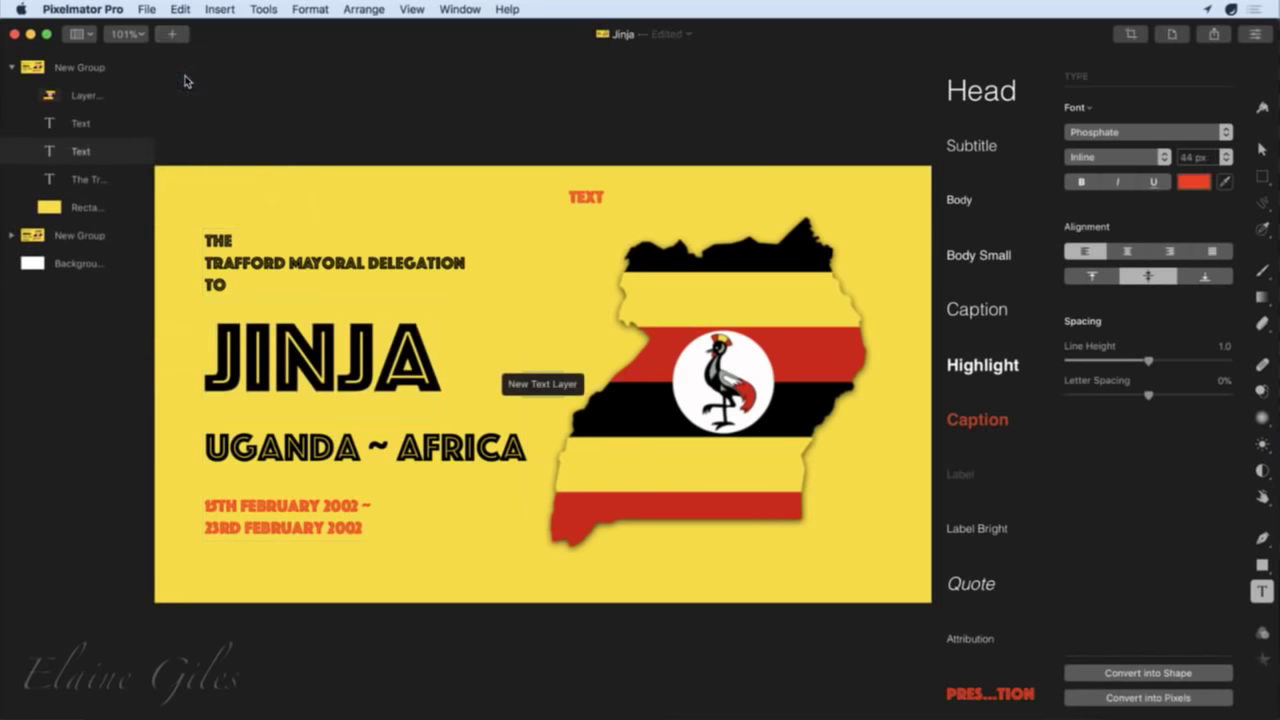
drag(88, 153, 50, 63)
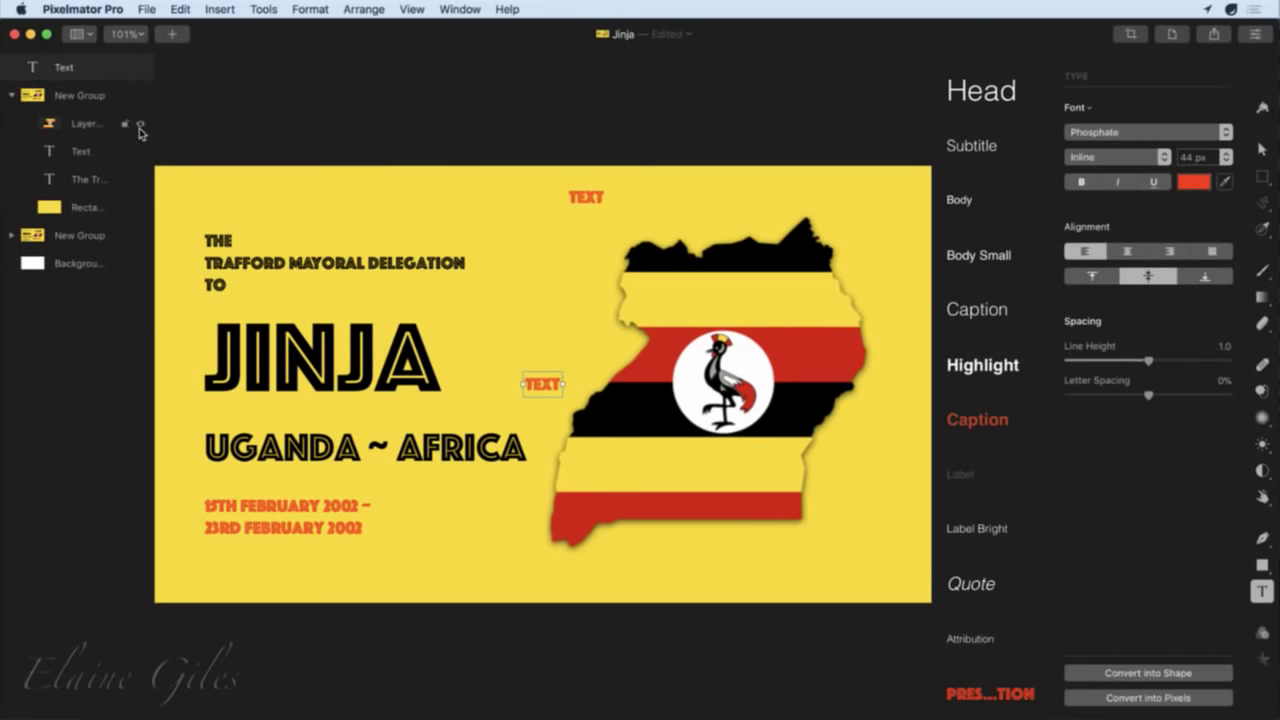
Hide the Uganda map and both existing text layers inside the first group, then collapse the group.
click(141, 126)
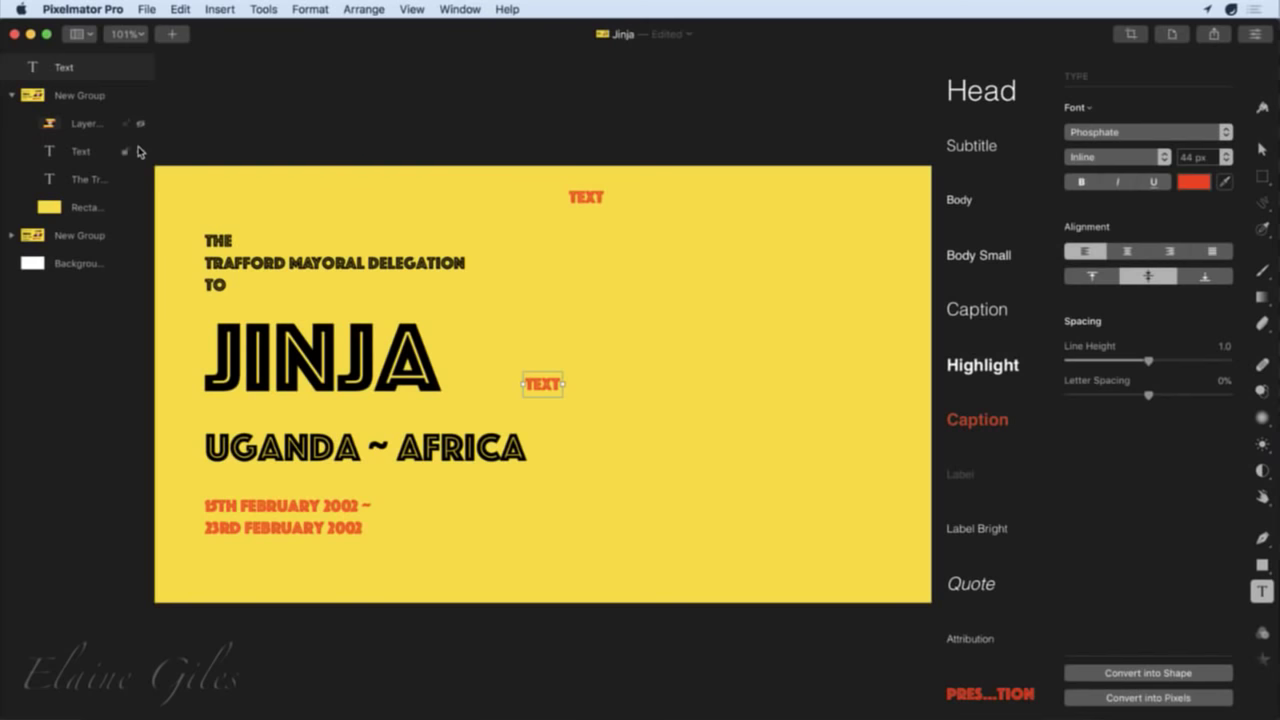
click(140, 151)
click(140, 179)
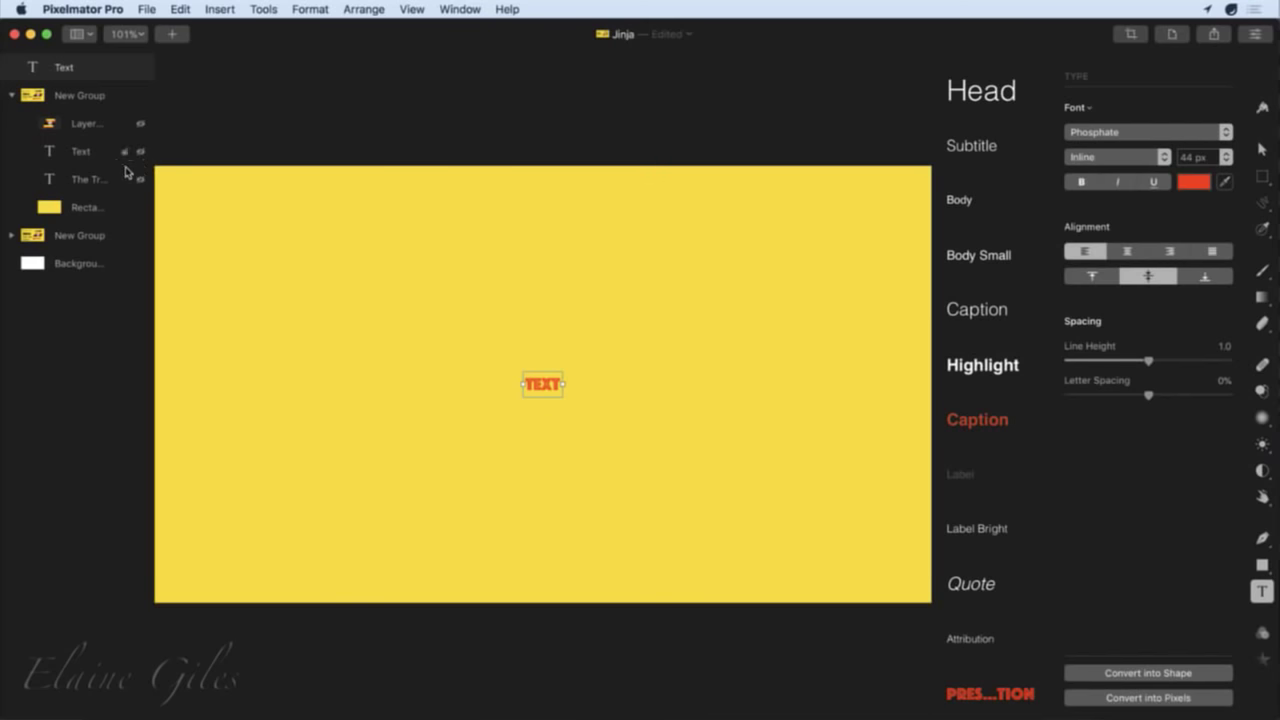
click(140, 179)
click(140, 179)
click(11, 95)
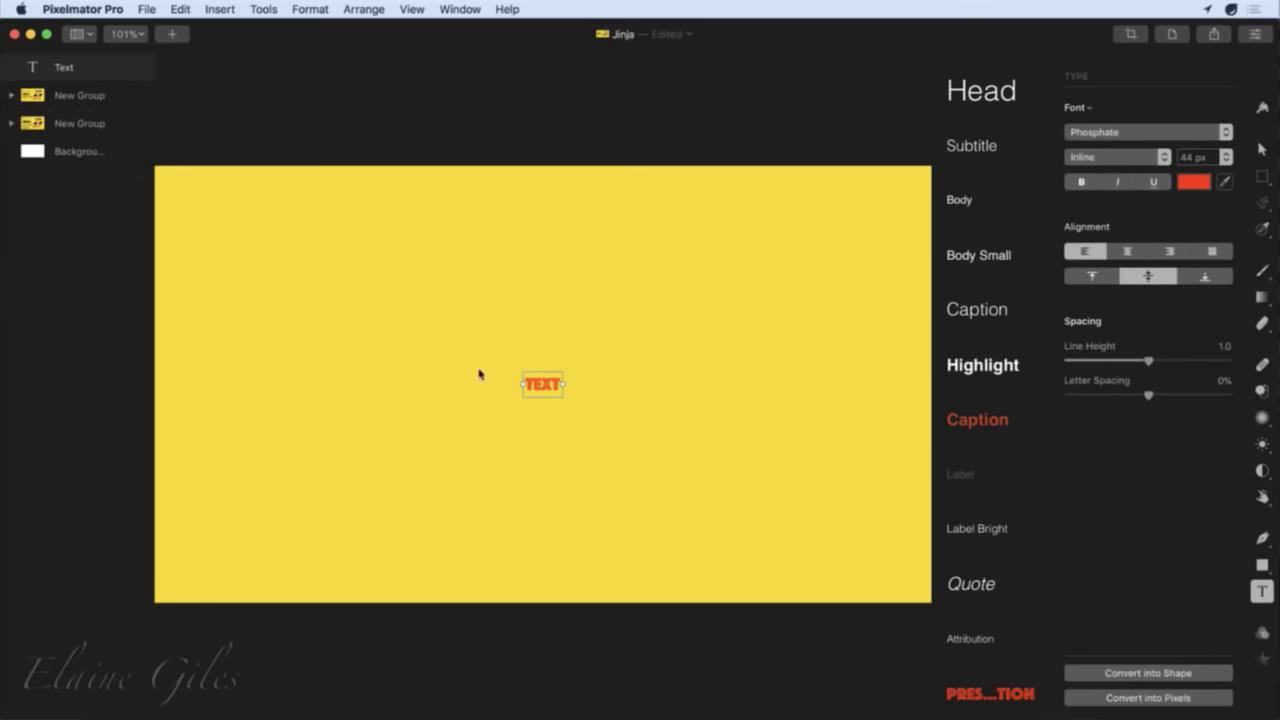
Set the new placeholder text's font size to 200 px and then enlarge it to 500 px.
click(542, 390)
double_click(542, 390)
double_click(1186, 157)
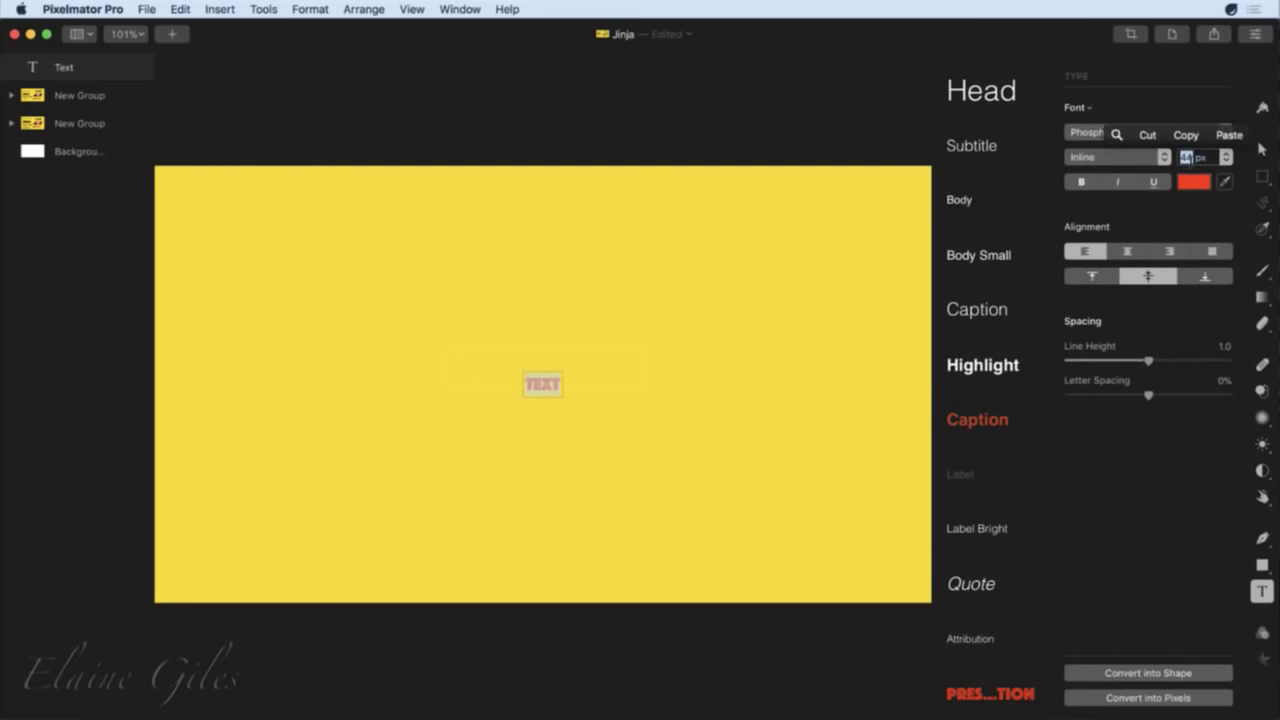
text(200)
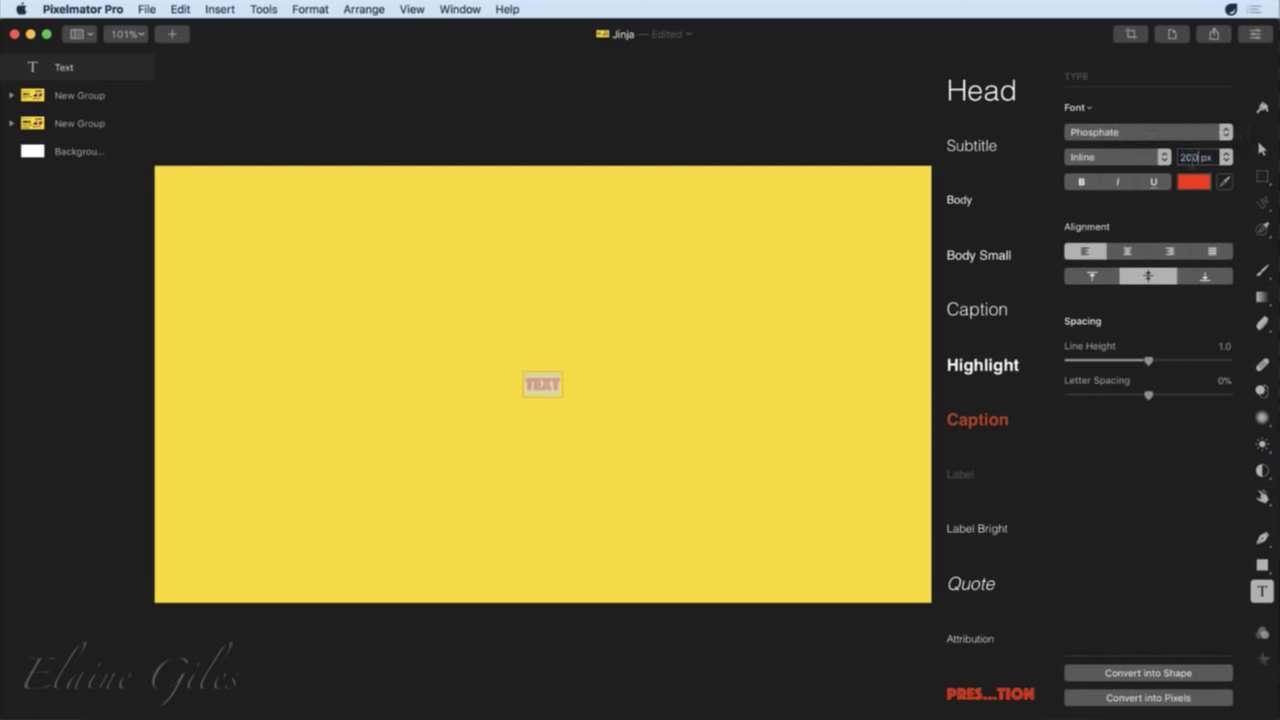
key(Return)
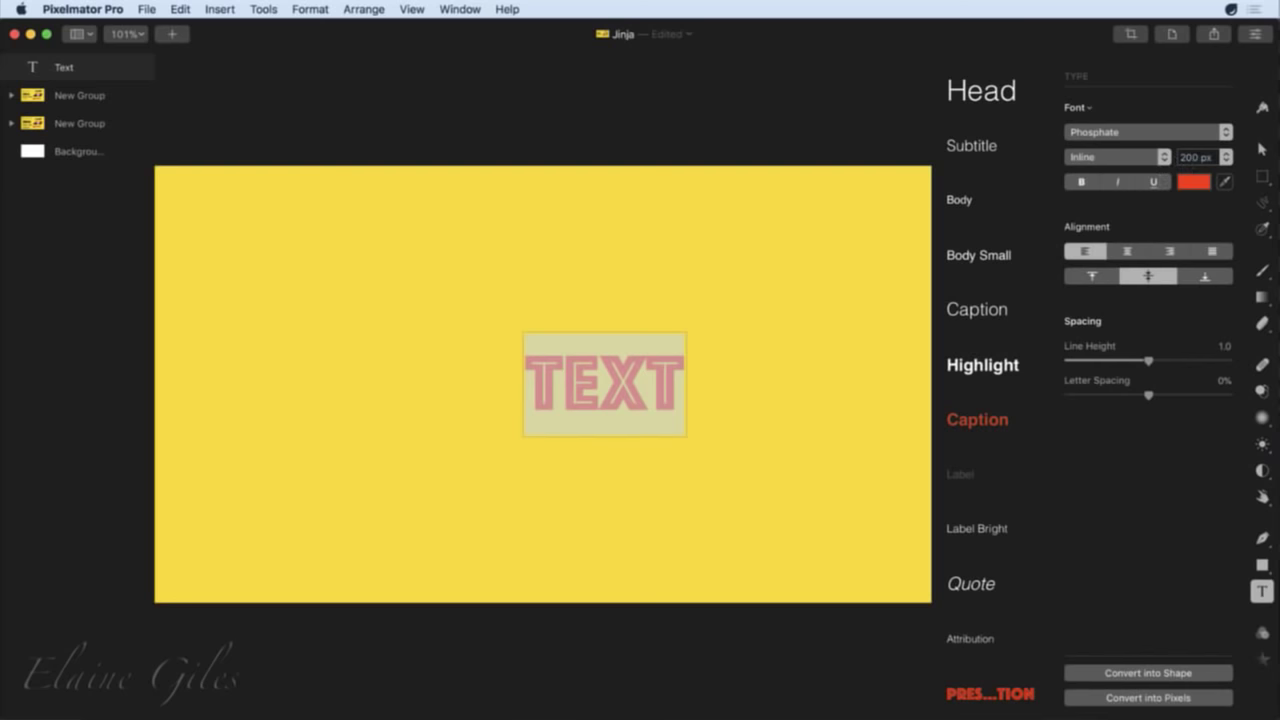
double_click(1185, 158)
text(500)
key(Return)
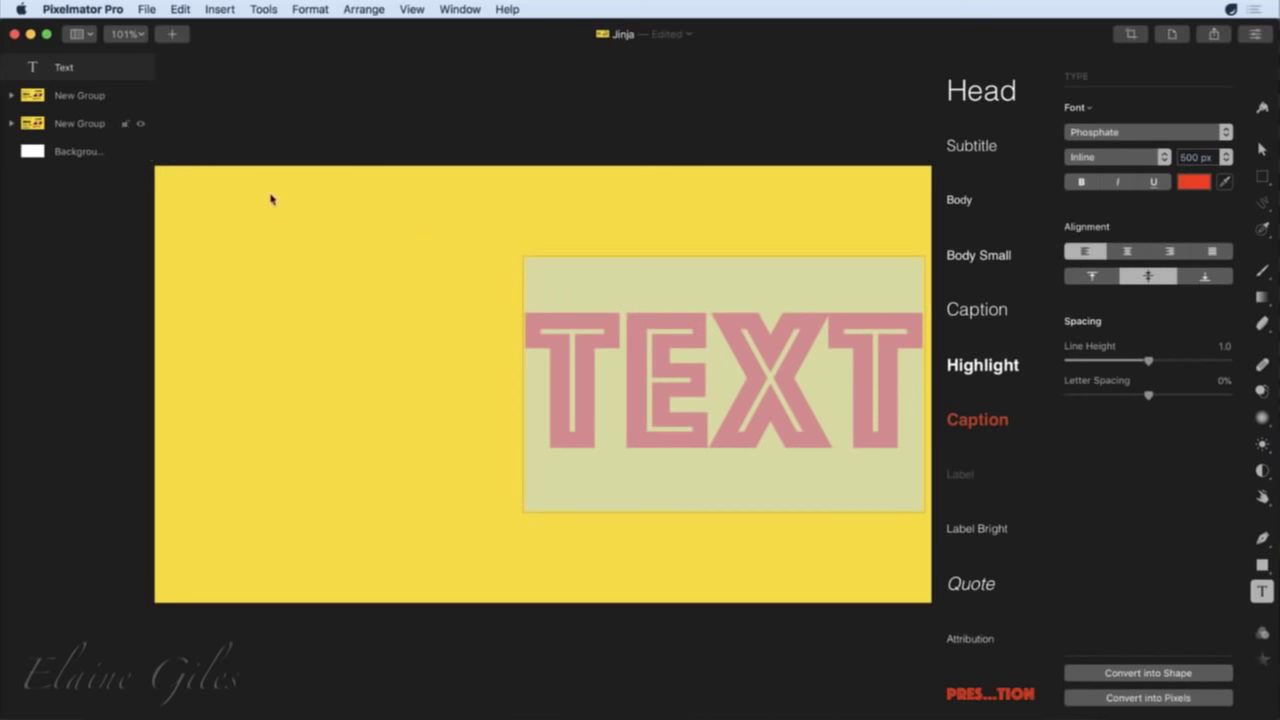
Move the enlarged text to around the middle of the canvas, at about X 499 px and Y 224 px, keeping its layer selected.
click(1262, 150)
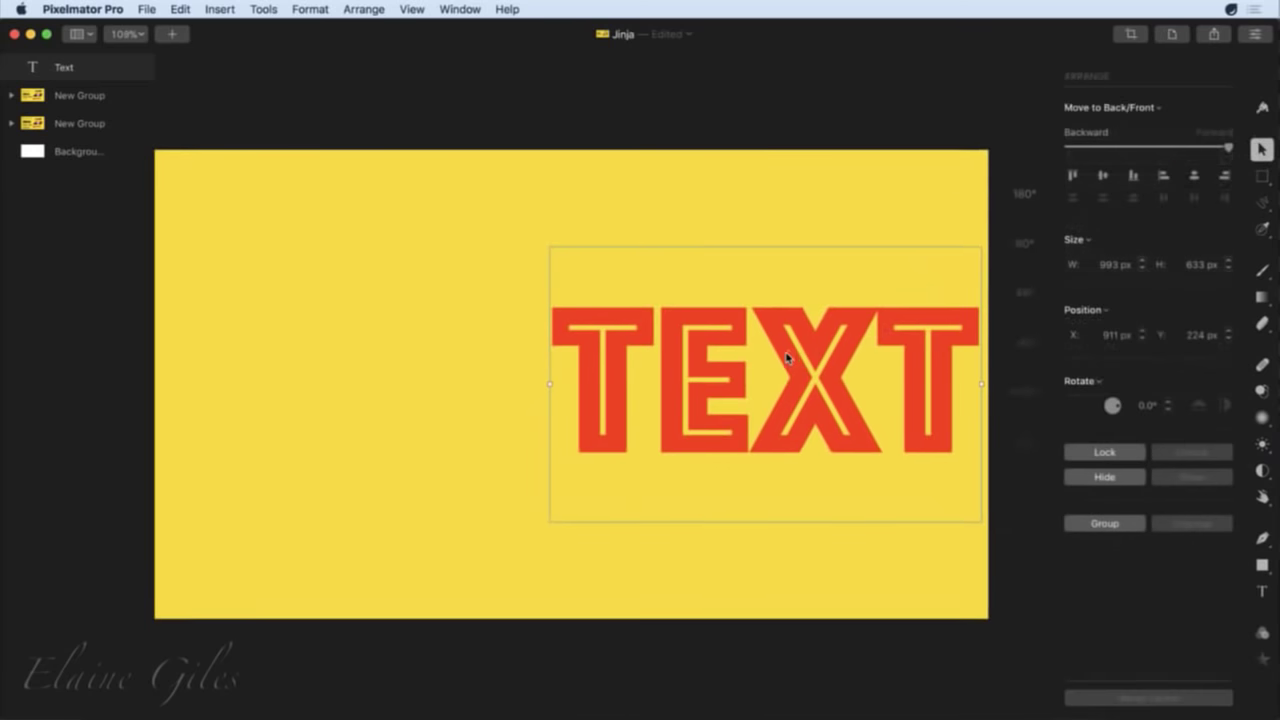
drag(795, 358, 620, 366)
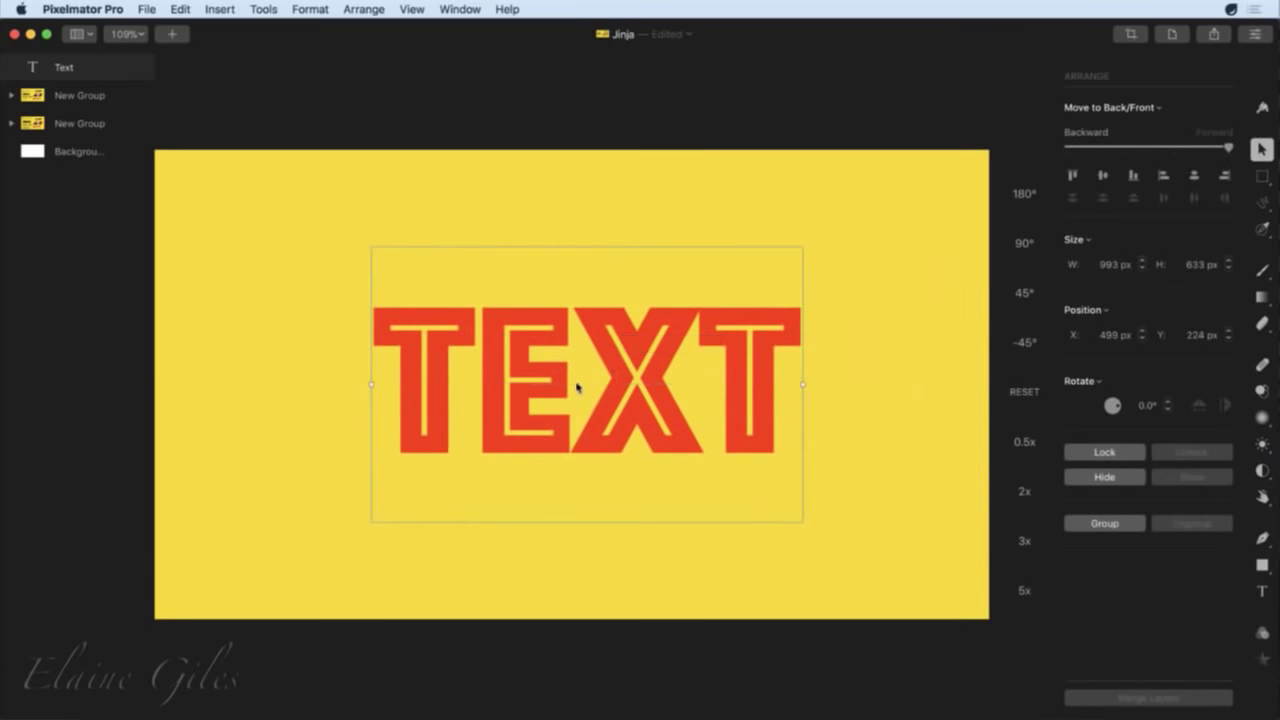
double_click(575, 385)
click(575, 385)
click(699, 398)
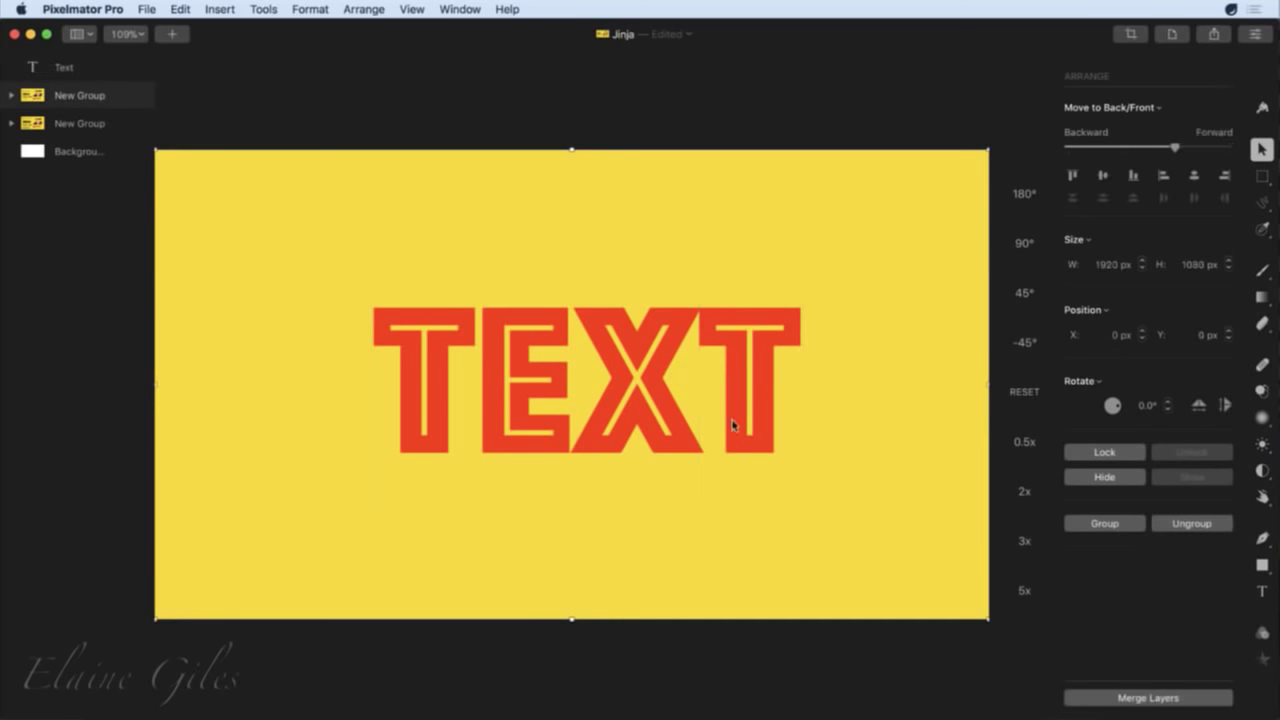
key(Escape)
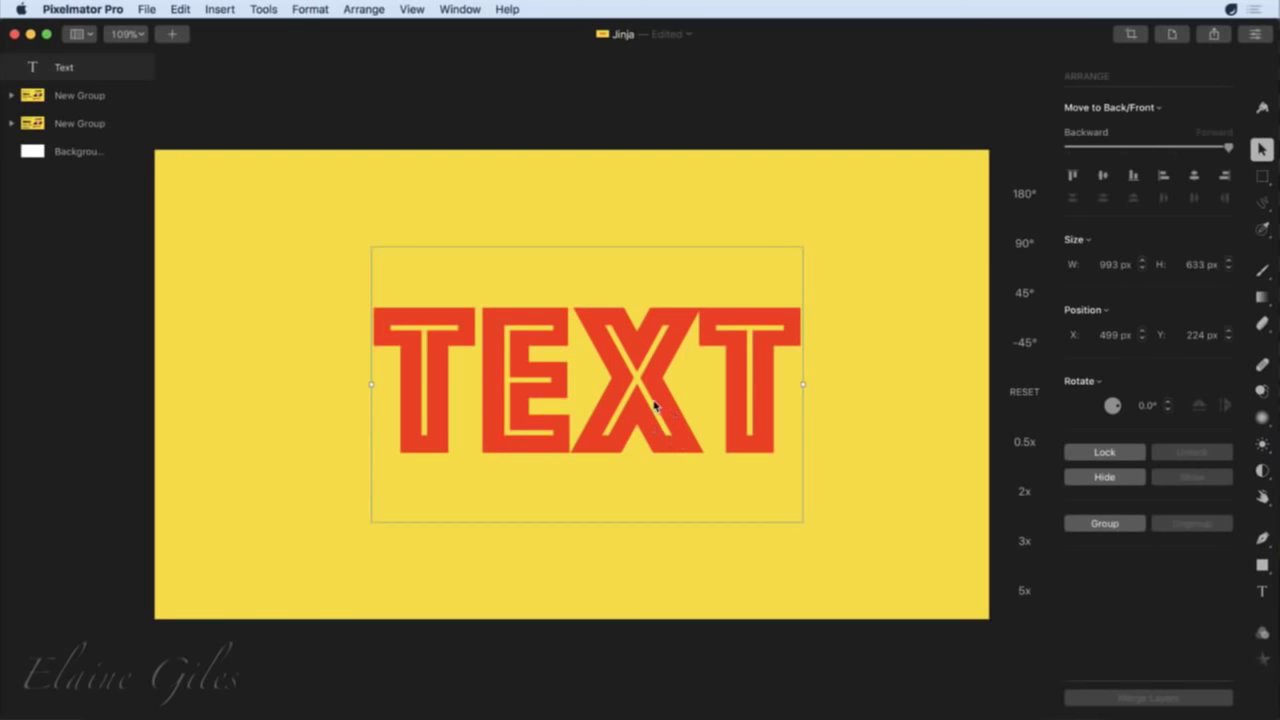
Try converting the large text layer into pixels, then undo the conversion to restore the editable text.
click(1262, 591)
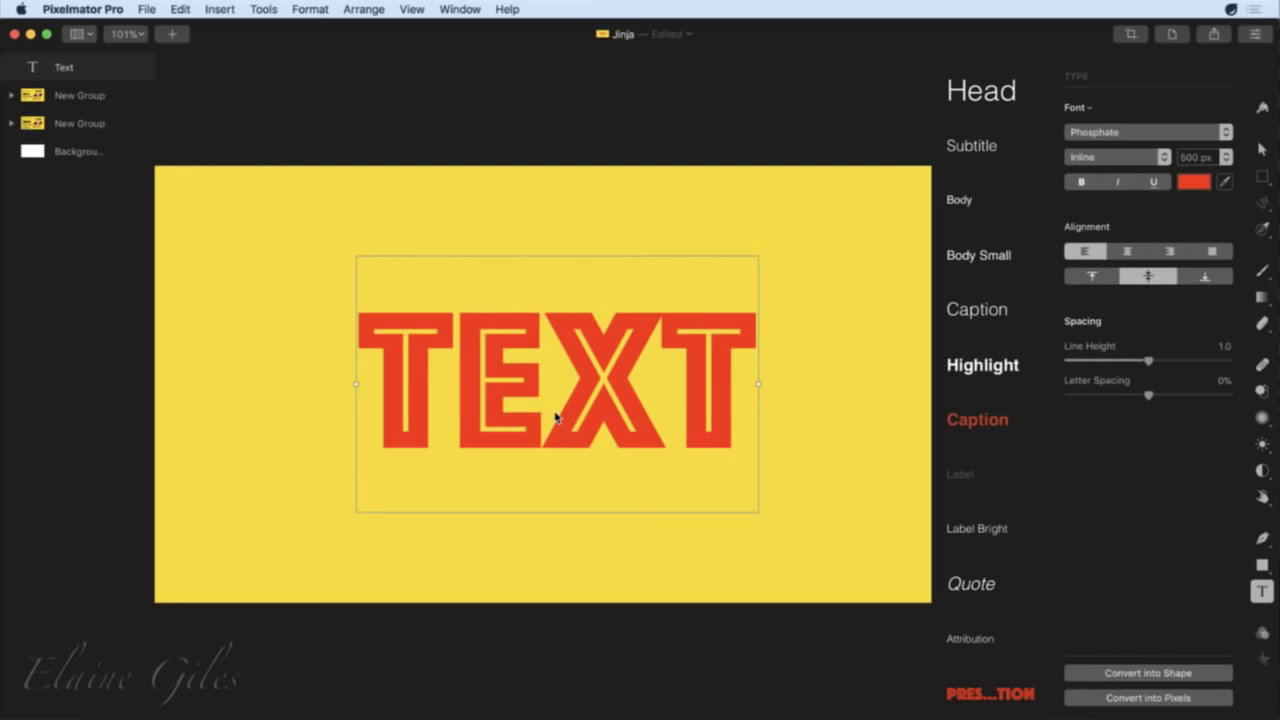
click(1149, 699)
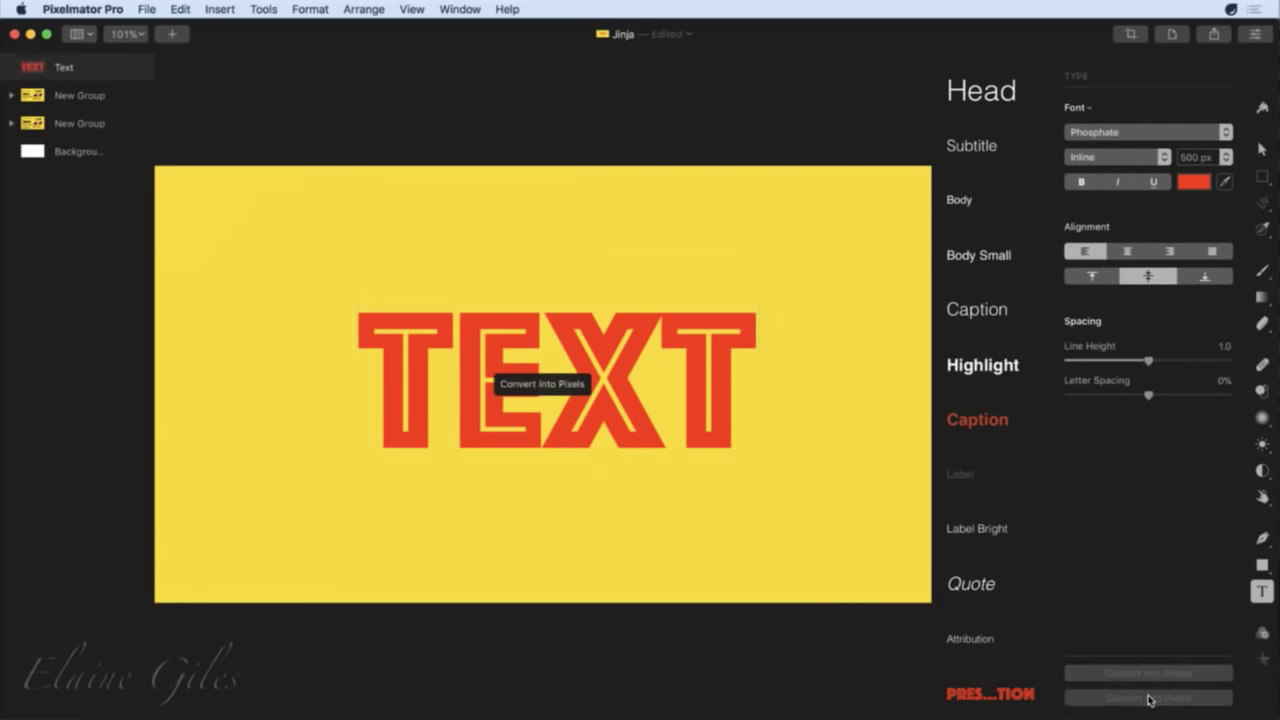
key(super+v)
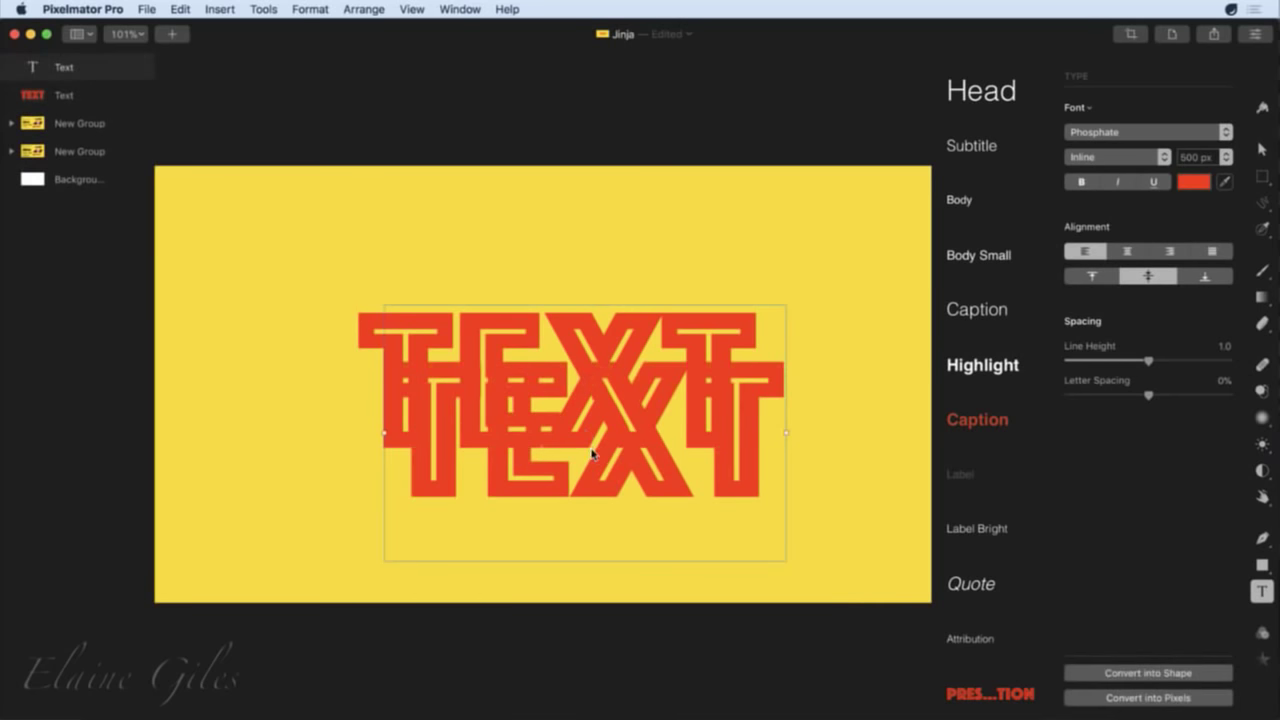
key(super+z)
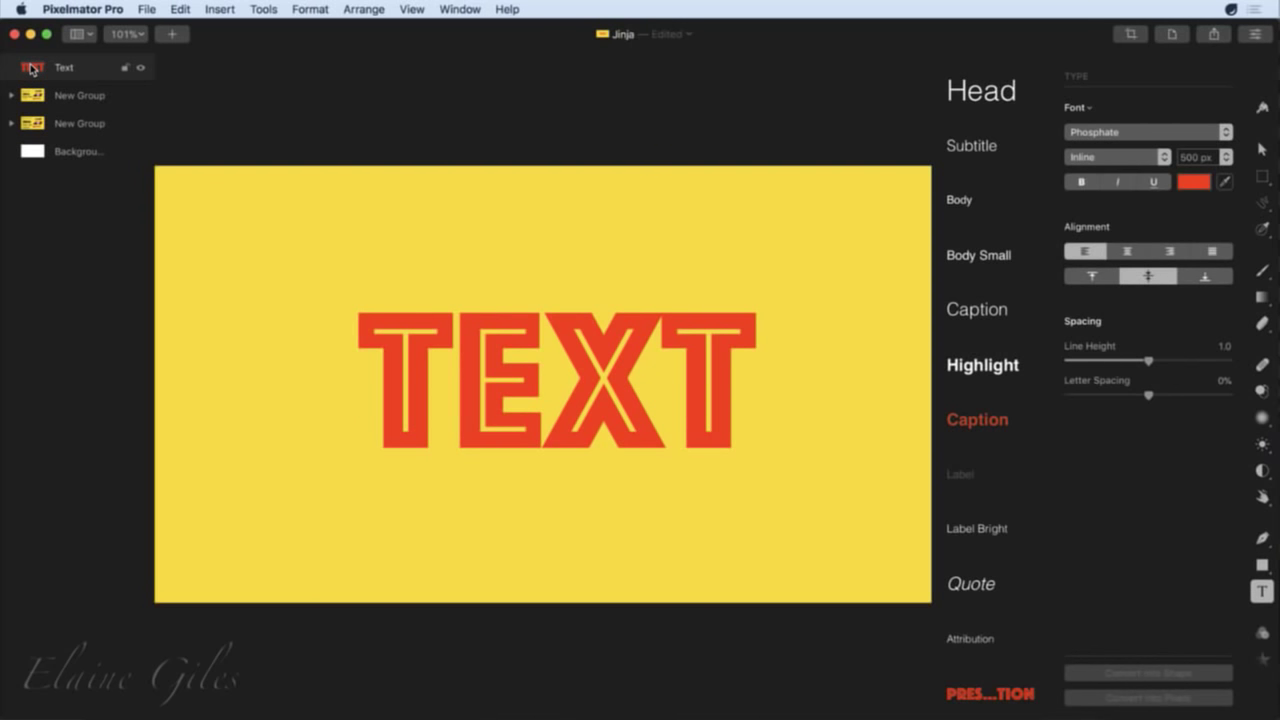
key(super+z)
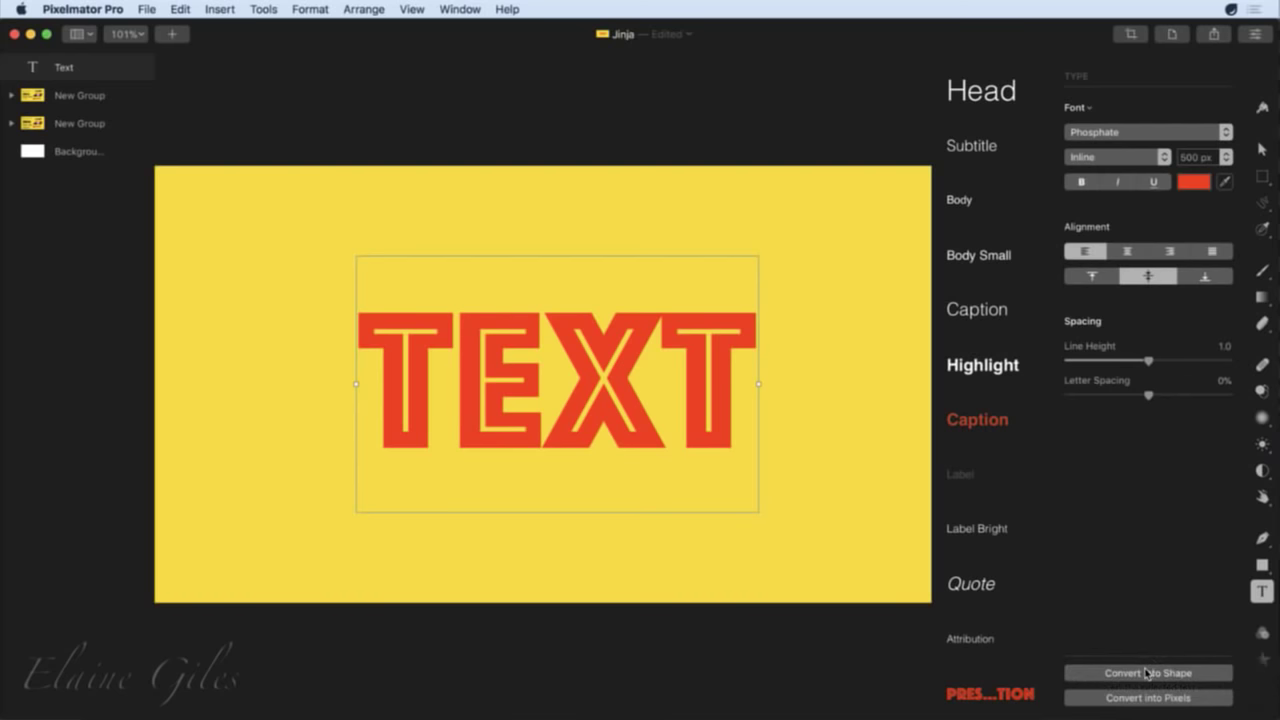
Convert the large text into a shape and check the individual letter layers inside it.
click(1147, 673)
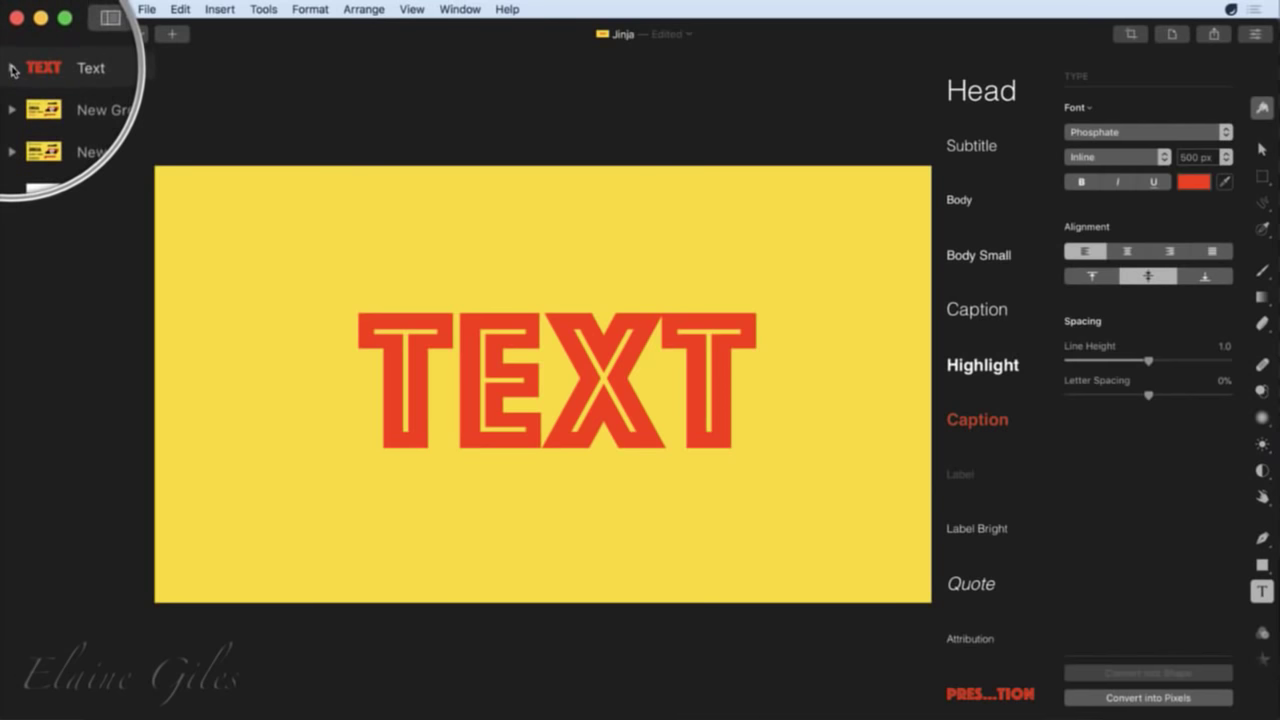
click(13, 70)
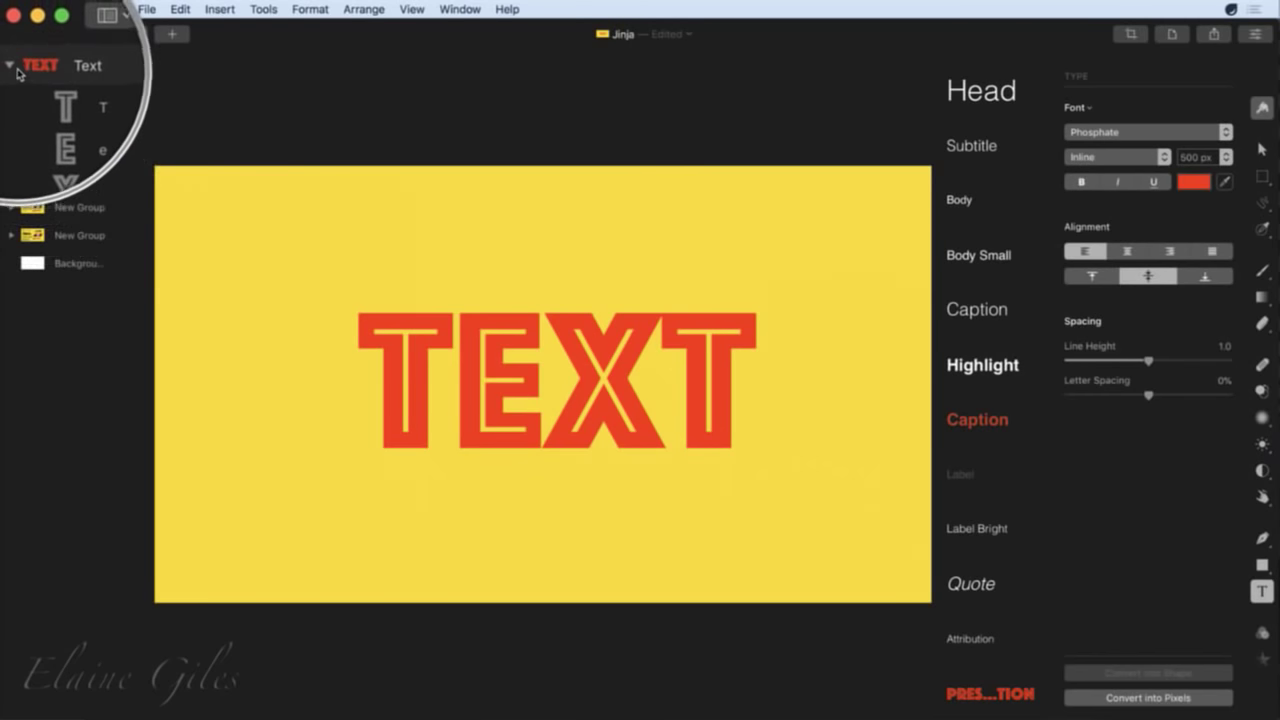
click(13, 70)
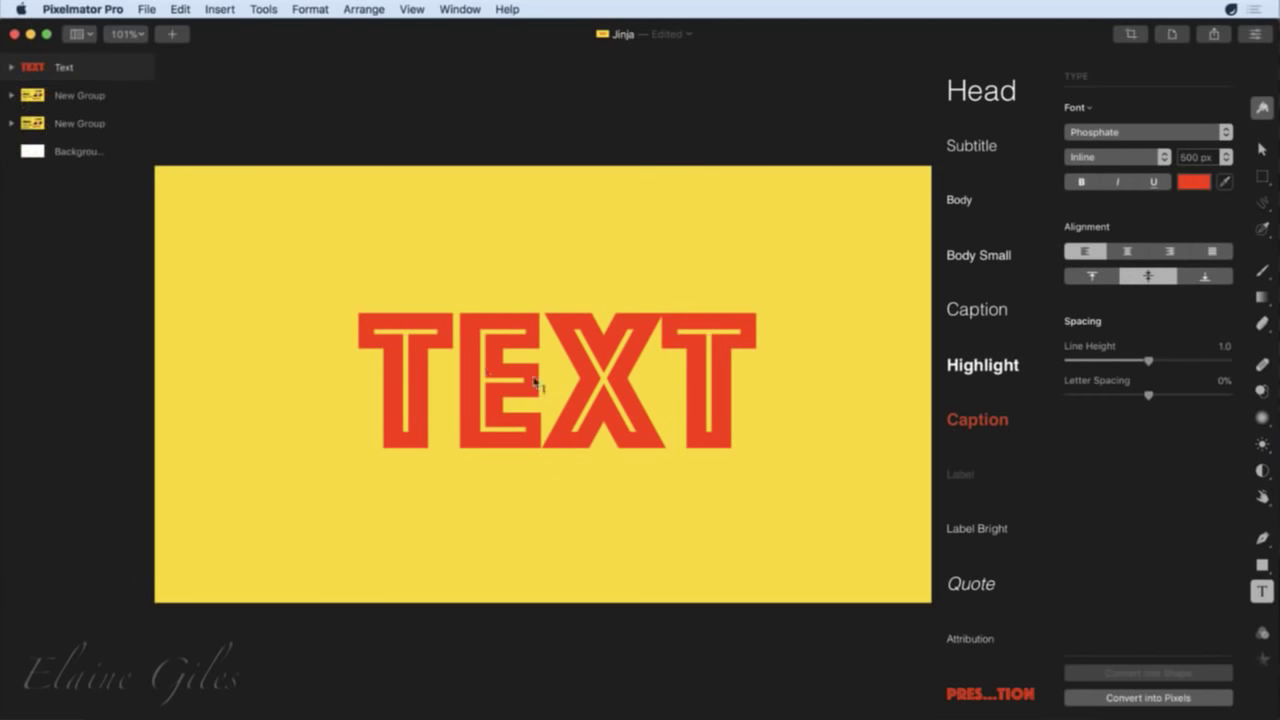
click(615, 415)
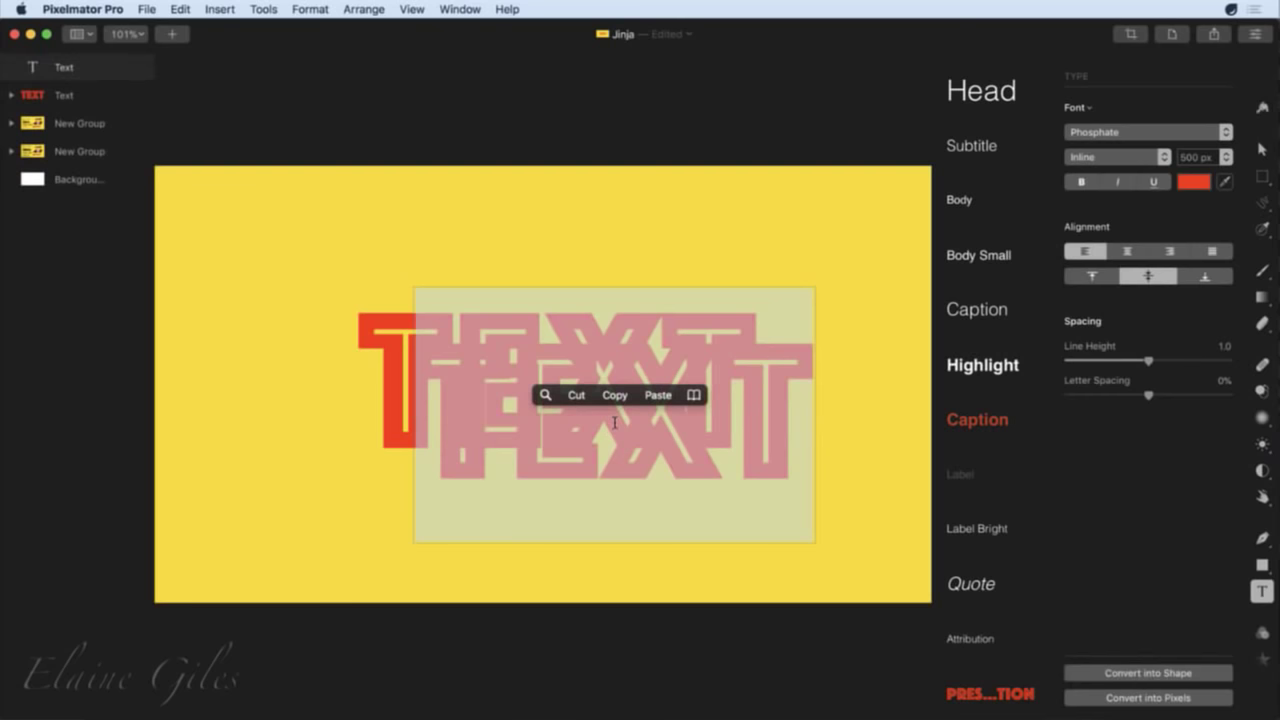
key(super+z)
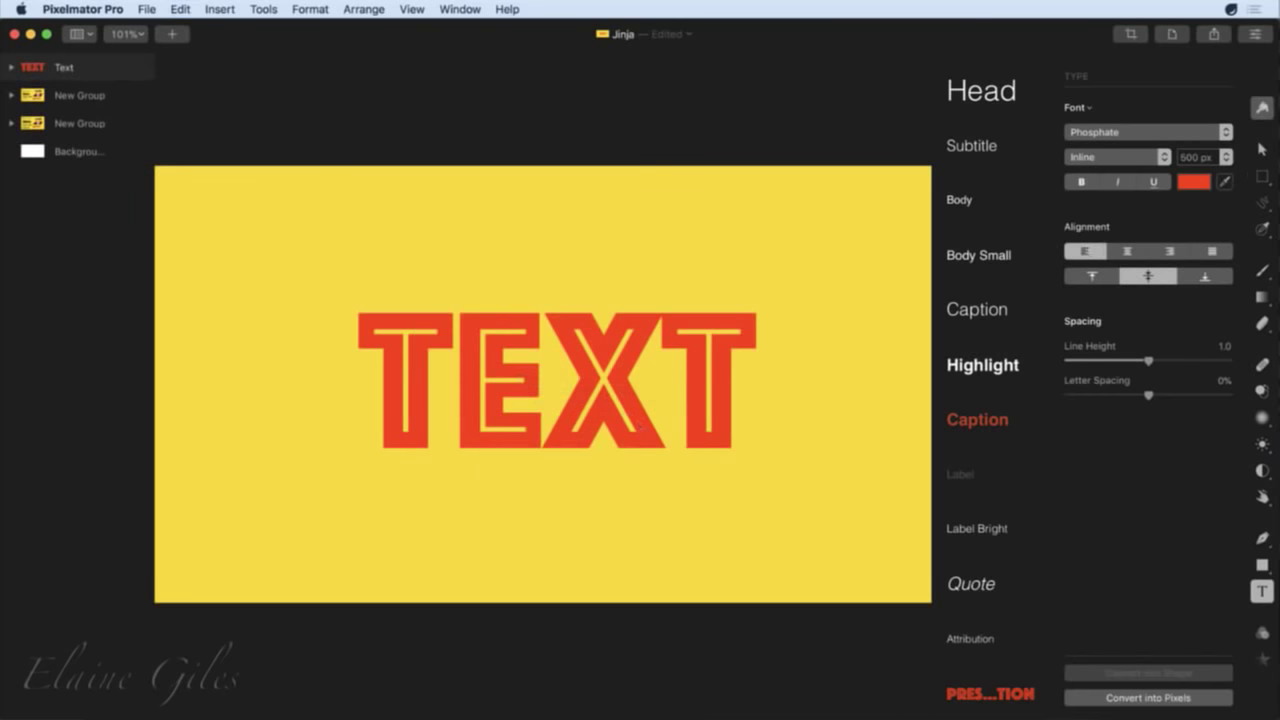
Select the X letter shape on its own, move it up over the E and stretch it to about 616 px wide.
click(1262, 148)
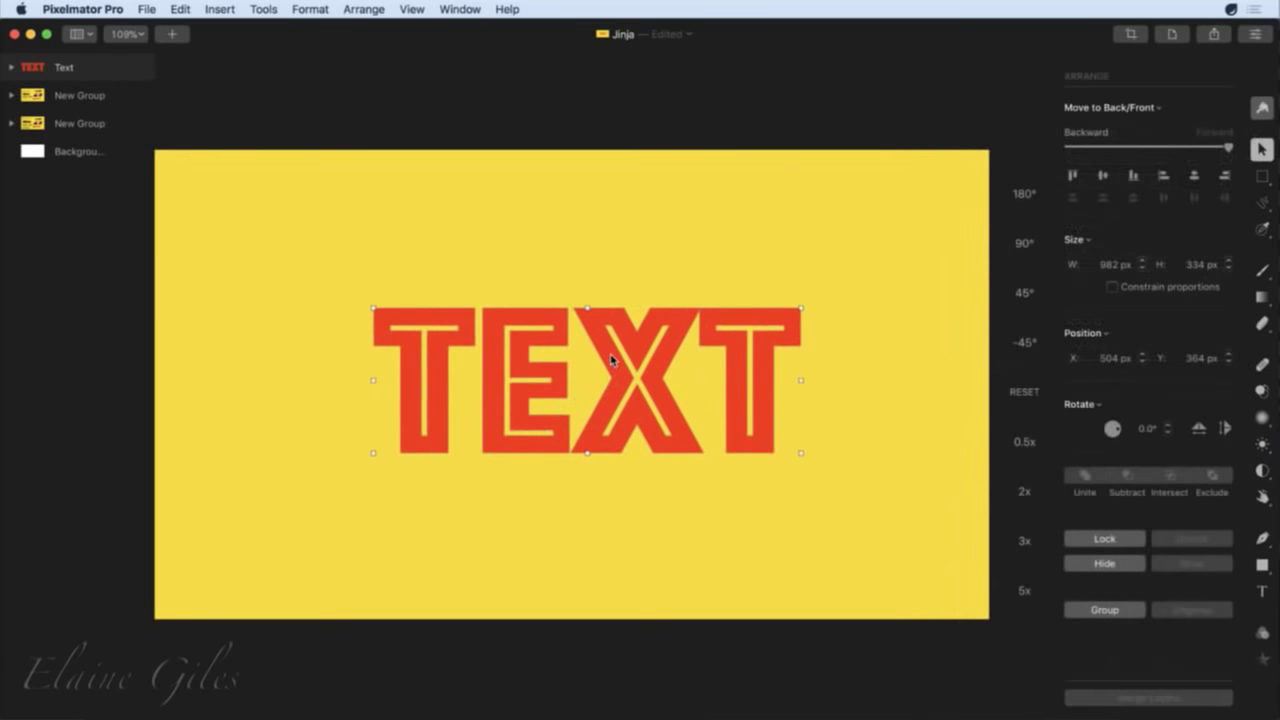
double_click(612, 360)
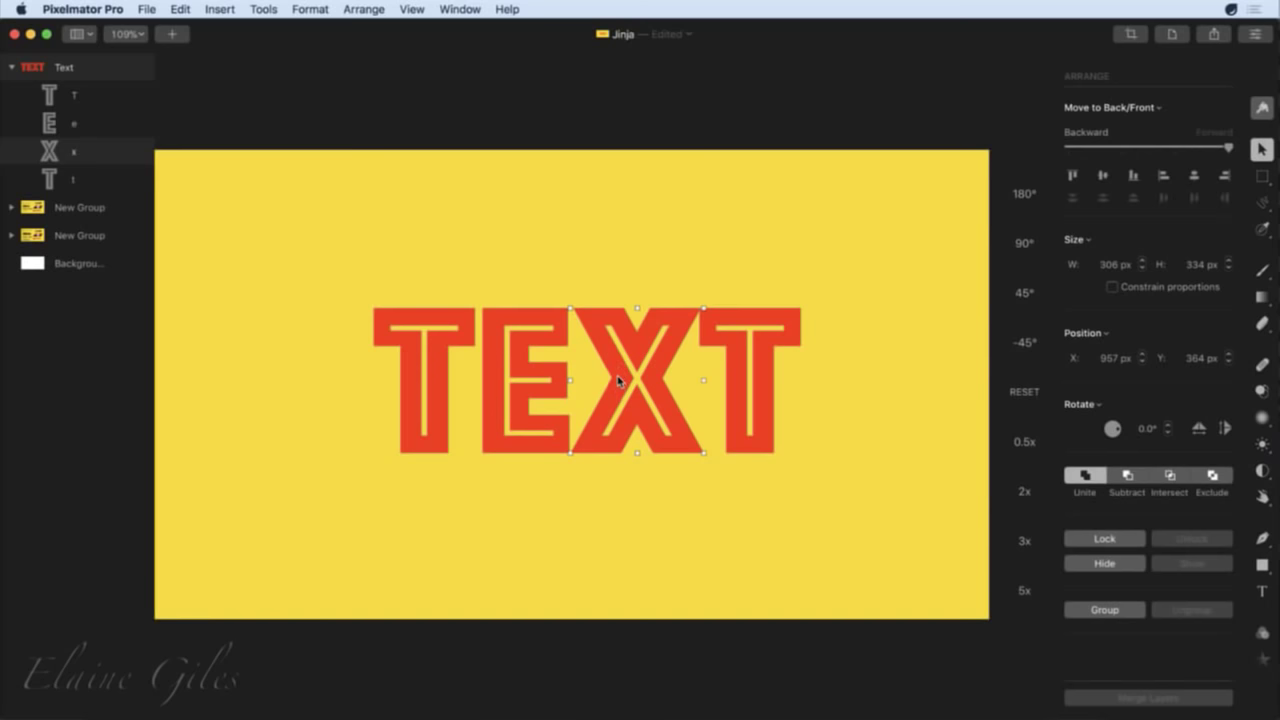
drag(619, 380, 435, 323)
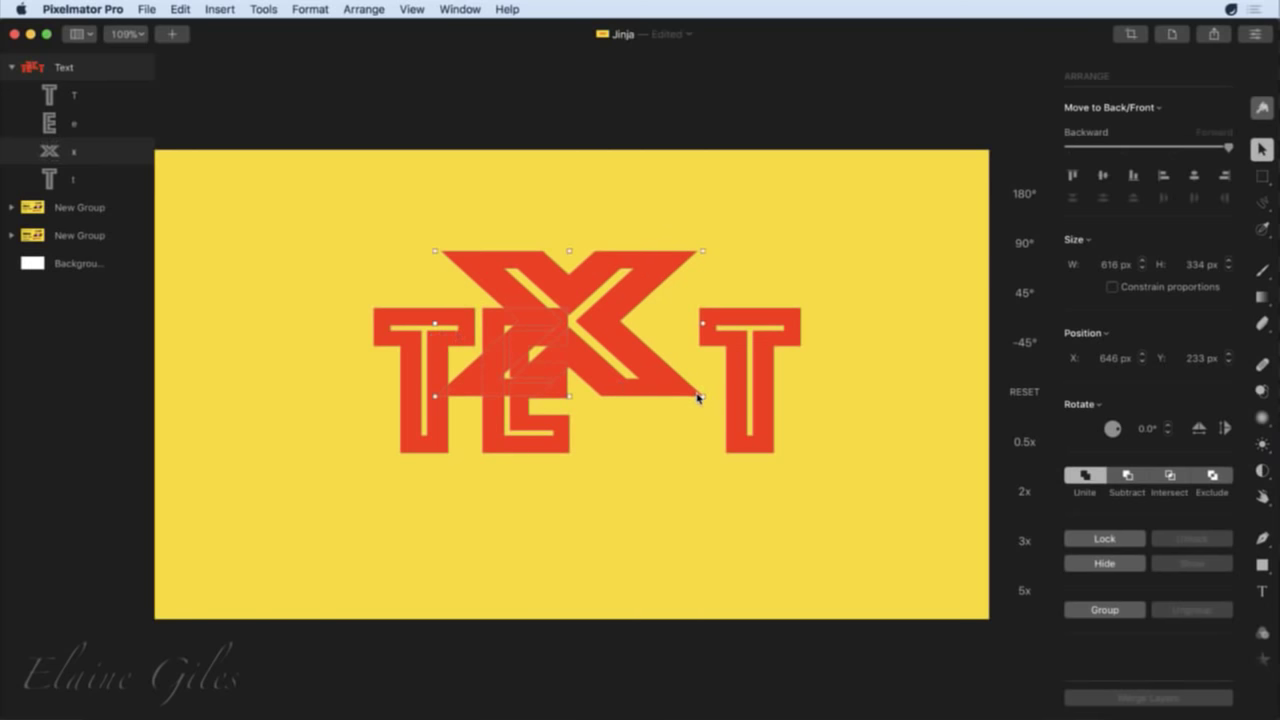
Enlarge the X letter shape to about 531 × 671 px and move it between the E and the last T.
drag(701, 397, 666, 542)
drag(627, 491, 695, 432)
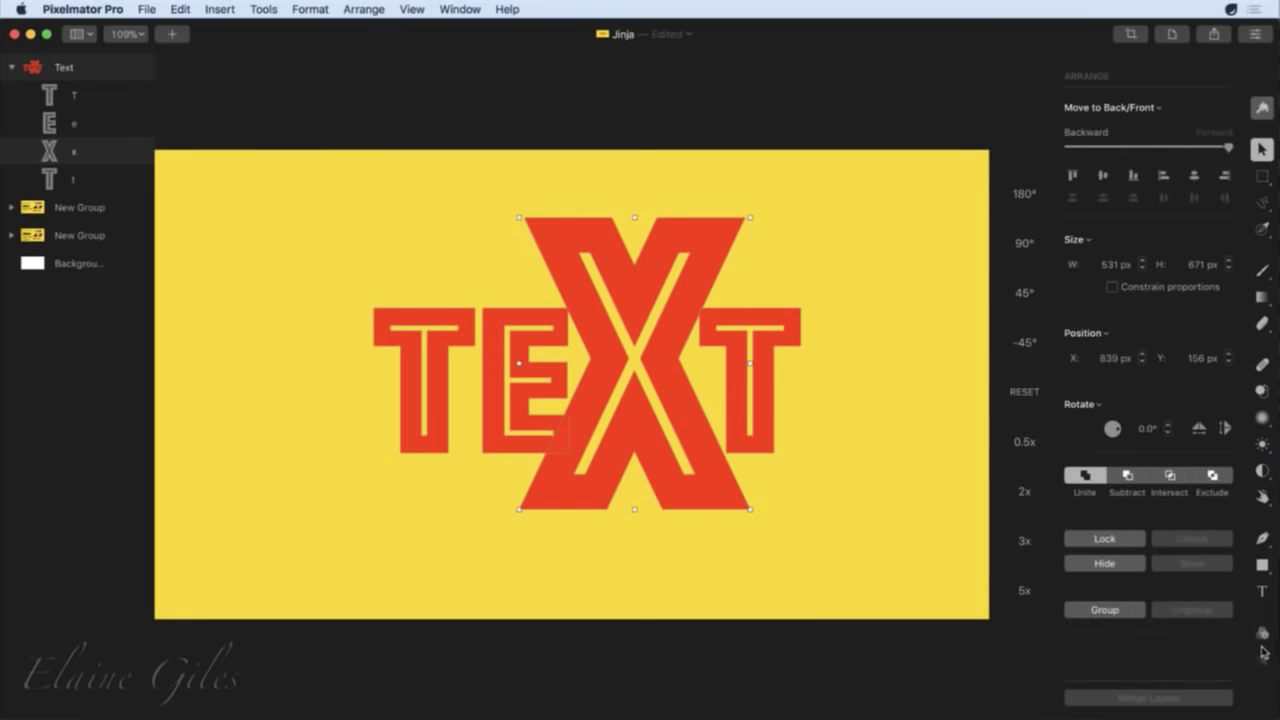
click(1262, 565)
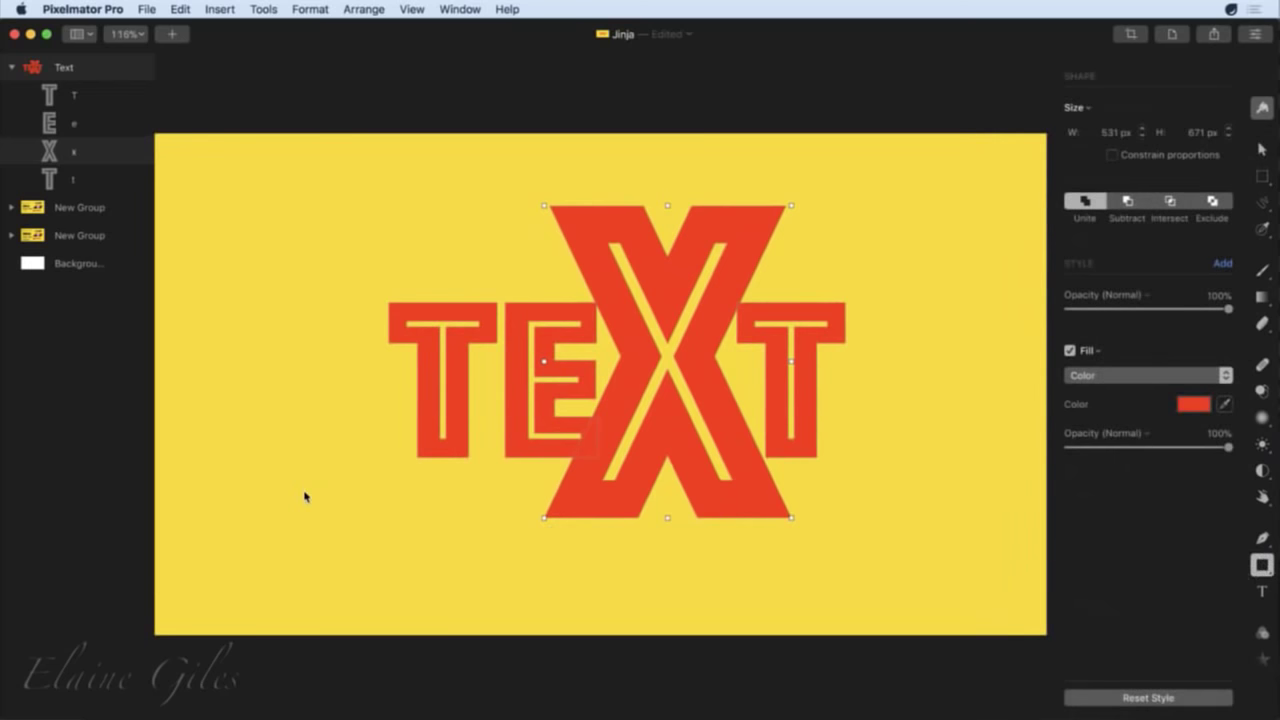
click(279, 474)
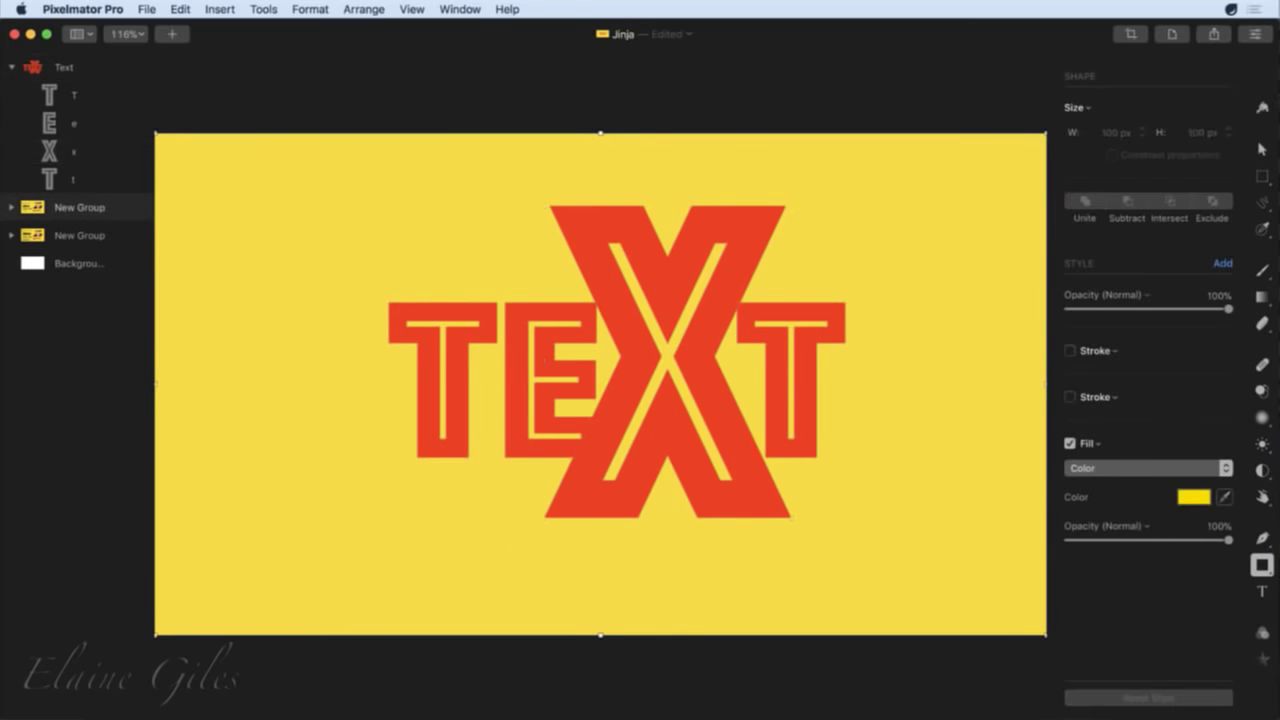
Try drawing a small star in the empty yellow area beyond the lettering, then undo it.
click(1258, 568)
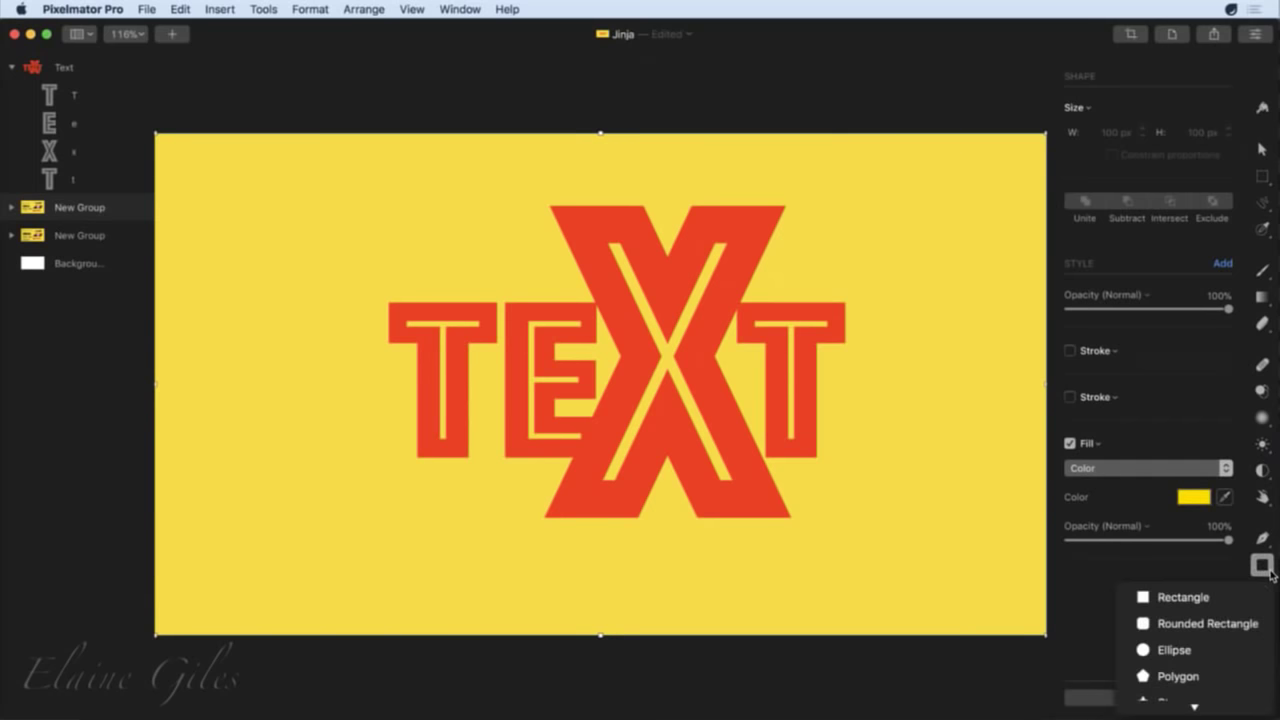
click(1191, 597)
click(1262, 565)
mouse_move(1193, 707)
click(1168, 646)
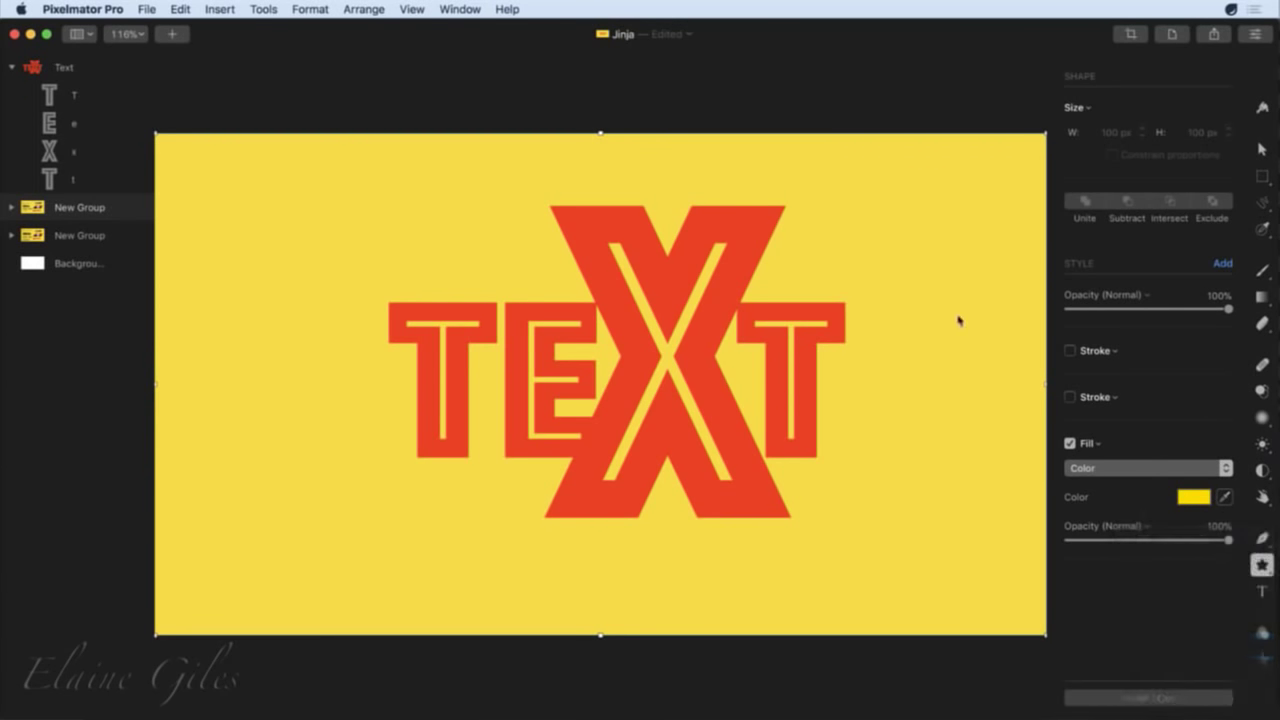
drag(891, 216, 928, 257)
key(super+z)
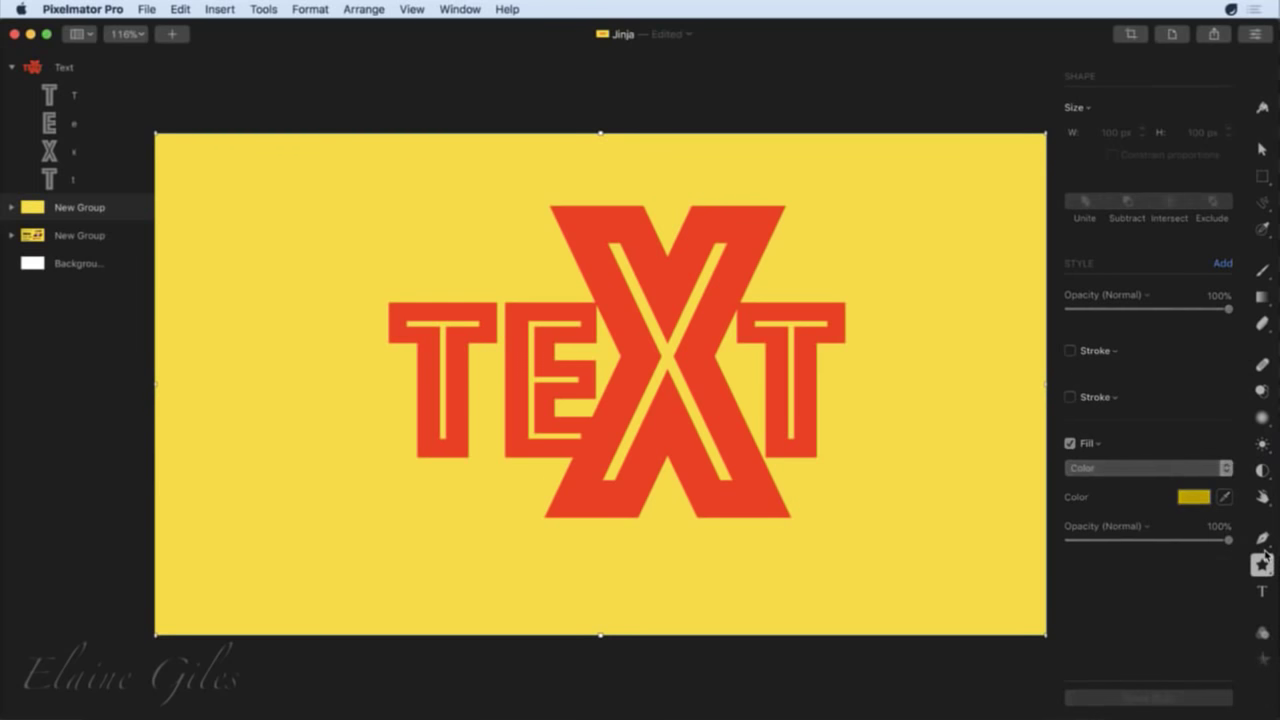
Search the application help for "shapes", use Show Shapes to open the shape collection and place it over the canvas.
mouse_move(1266, 553)
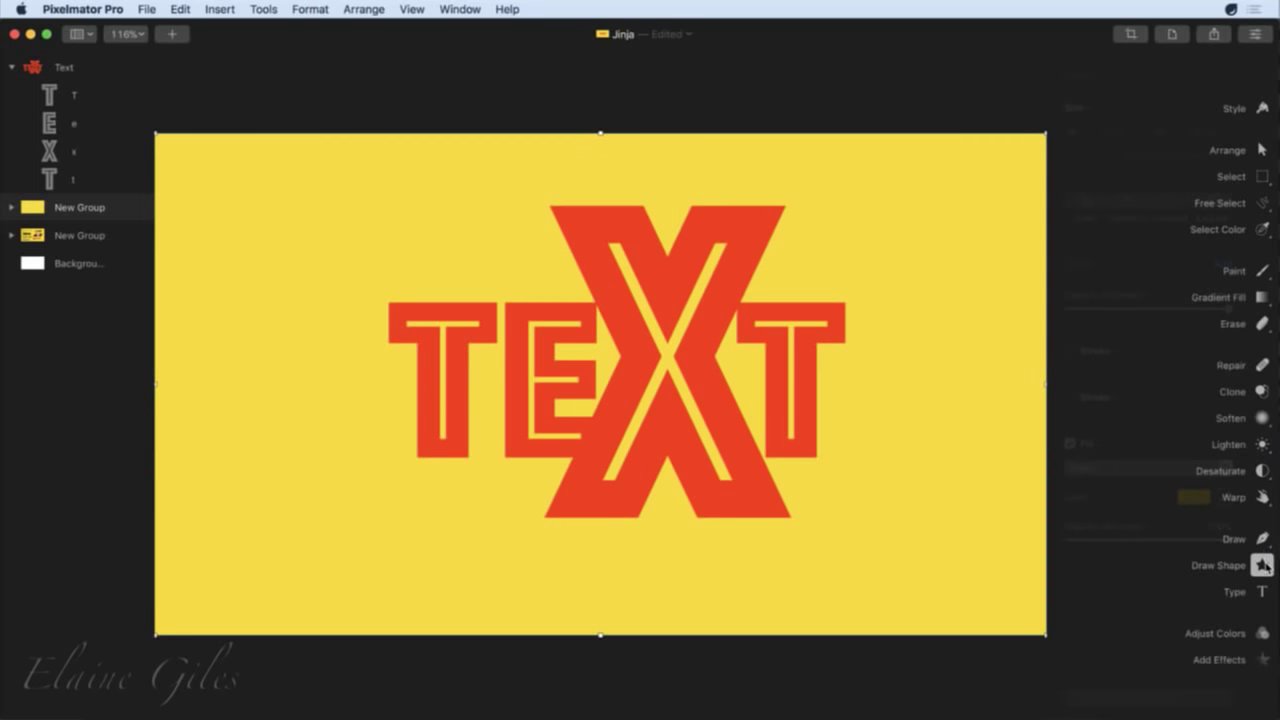
click(414, 8)
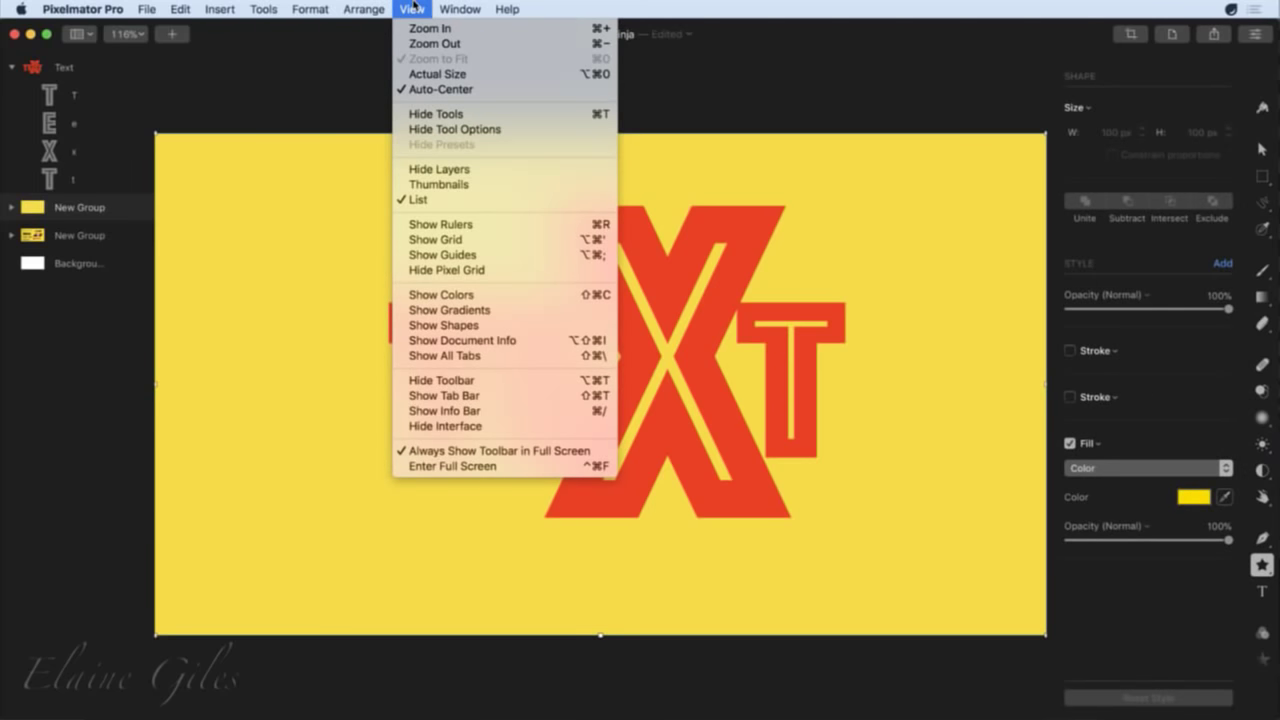
mouse_move(519, 5)
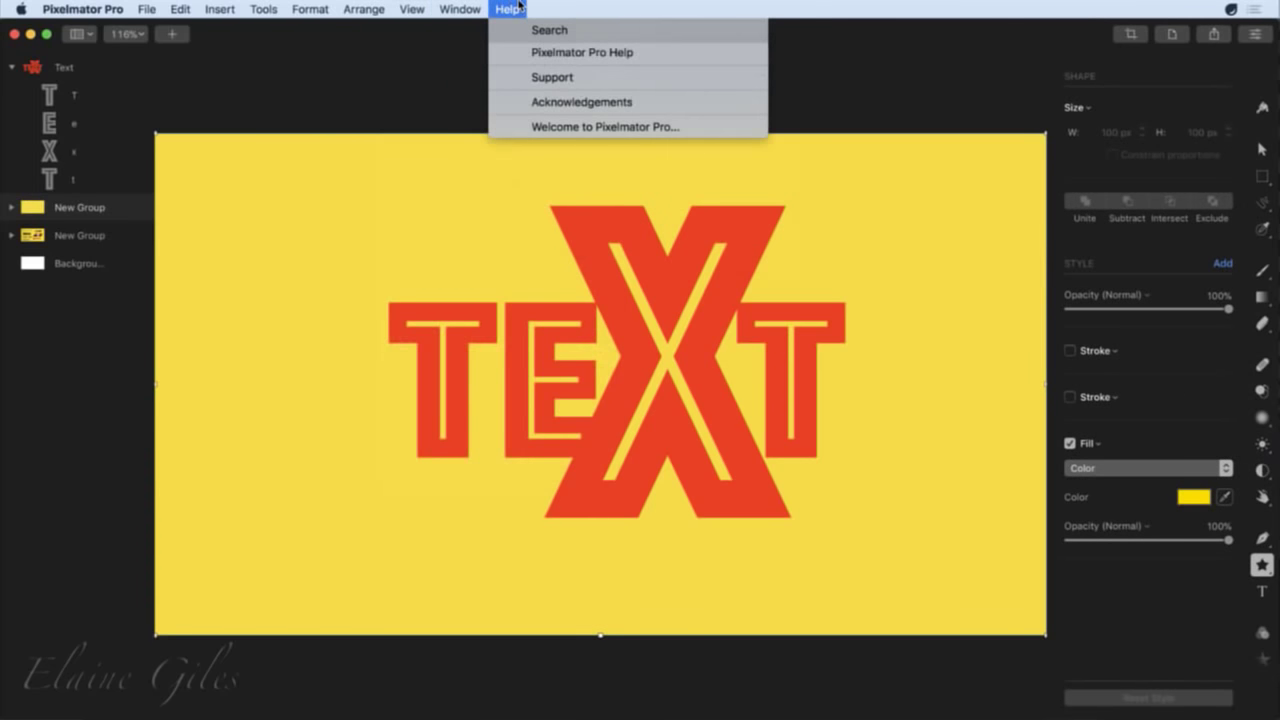
text(shapes)
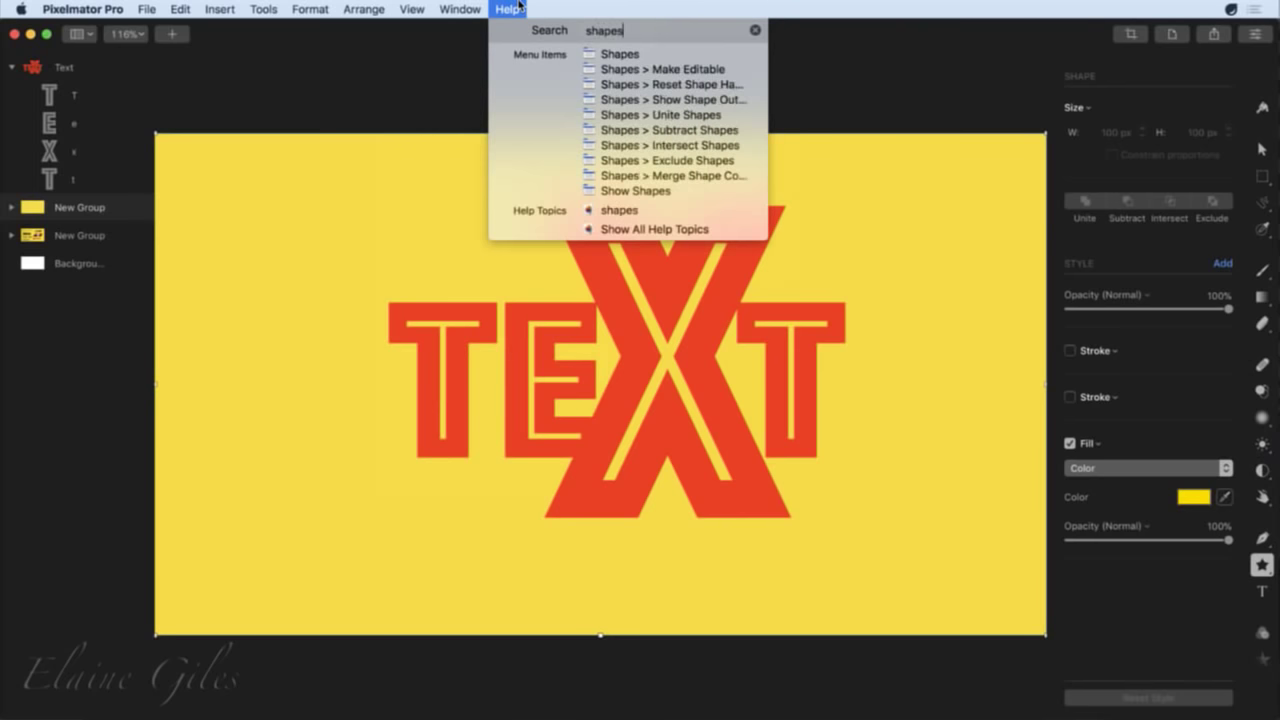
key(Down)
key(Down)
key(Down)
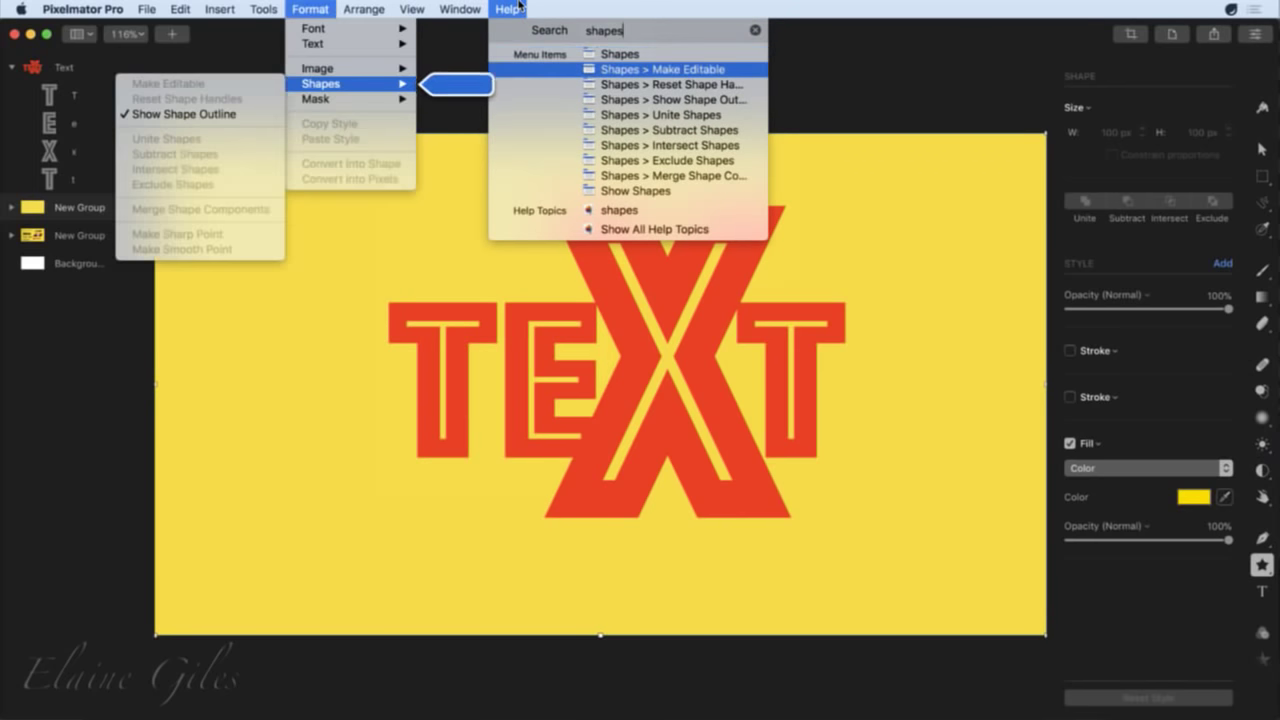
key(Down)
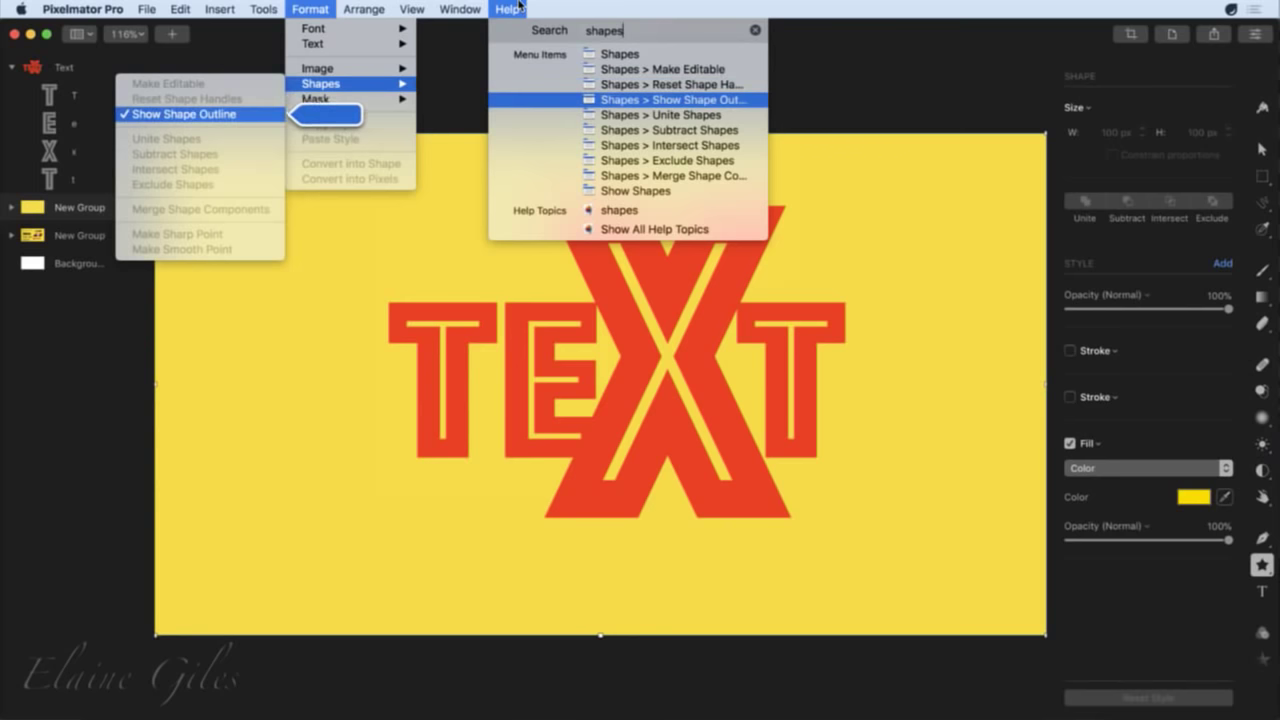
key(Down)
key(Down)
key(Down)
key(Down)
key(Down)
key(Down)
key(Down)
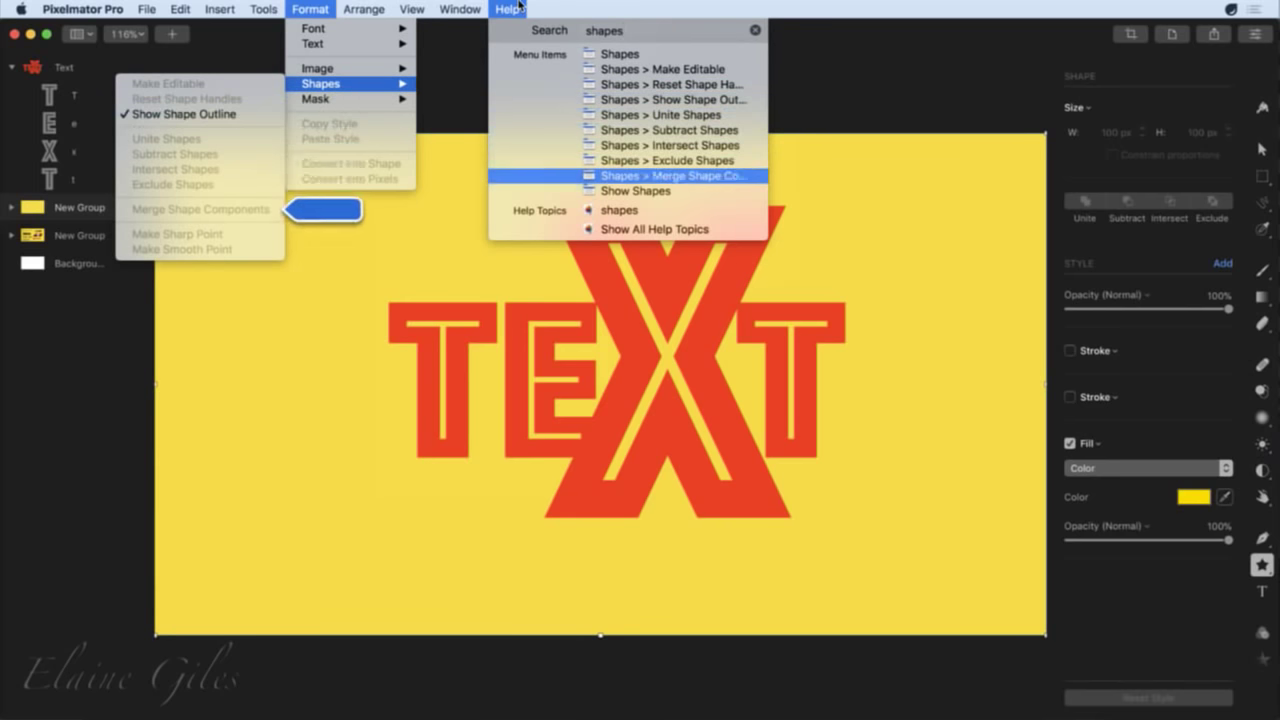
key(Up)
key(Return)
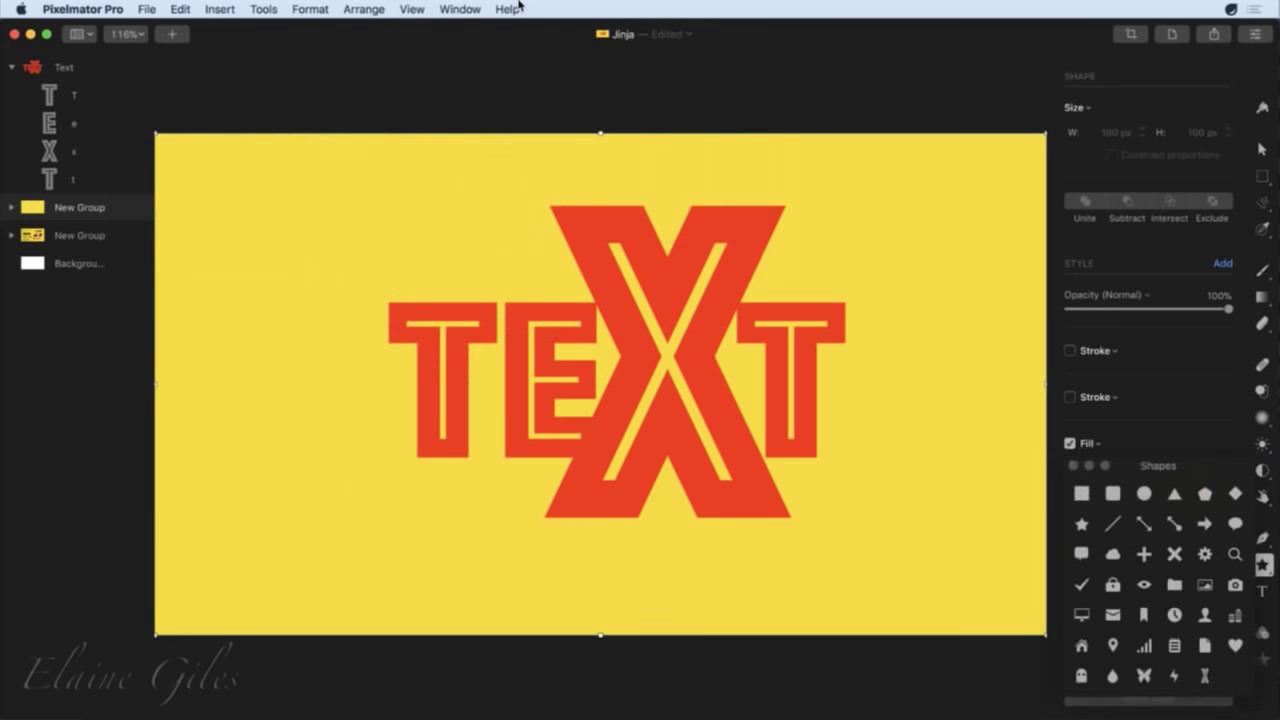
drag(1184, 468, 966, 446)
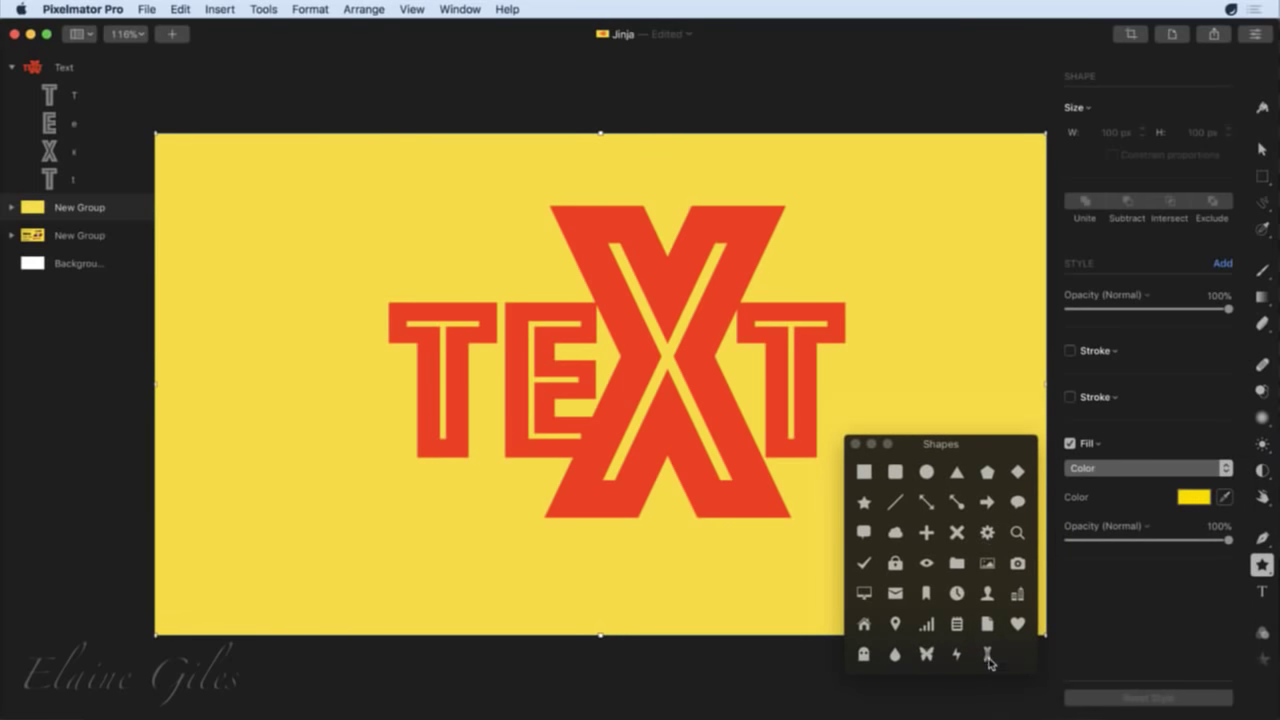
Add the custom X shape from the collection beside the first T, fill it with Teal and move it up fully onto the canvas.
drag(983, 660, 314, 563)
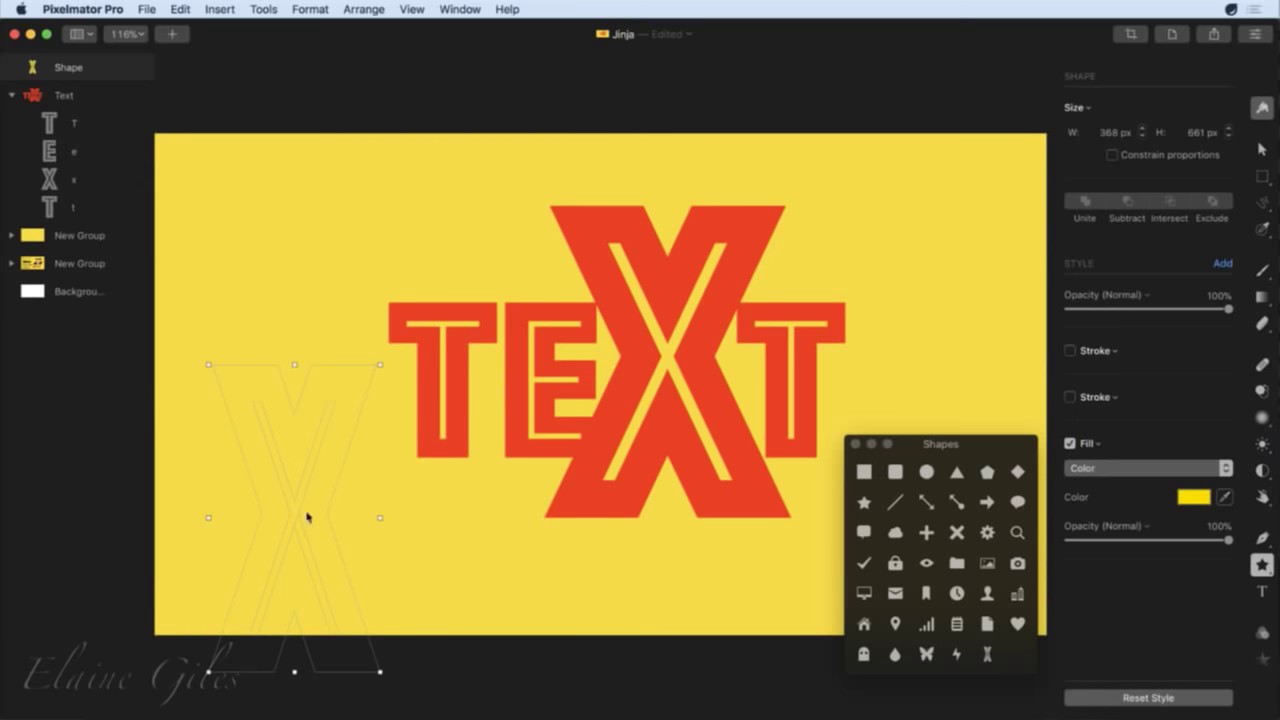
click(1193, 497)
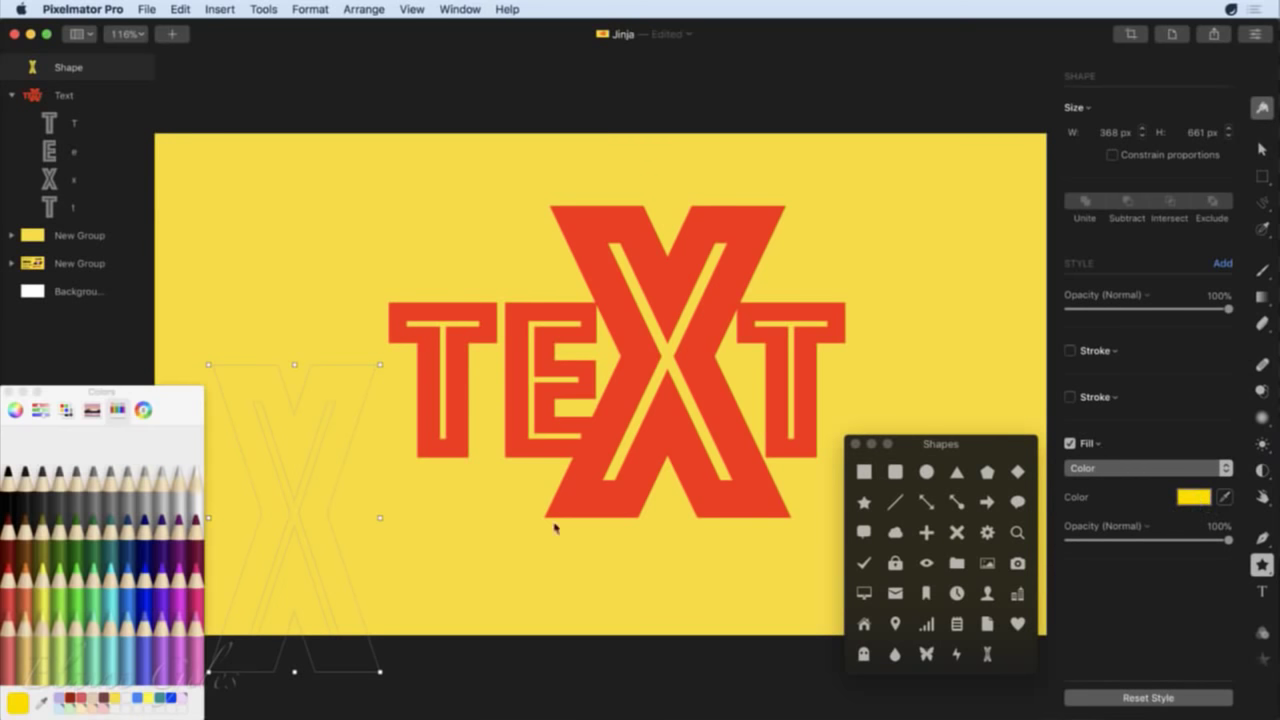
click(109, 520)
drag(318, 545, 318, 403)
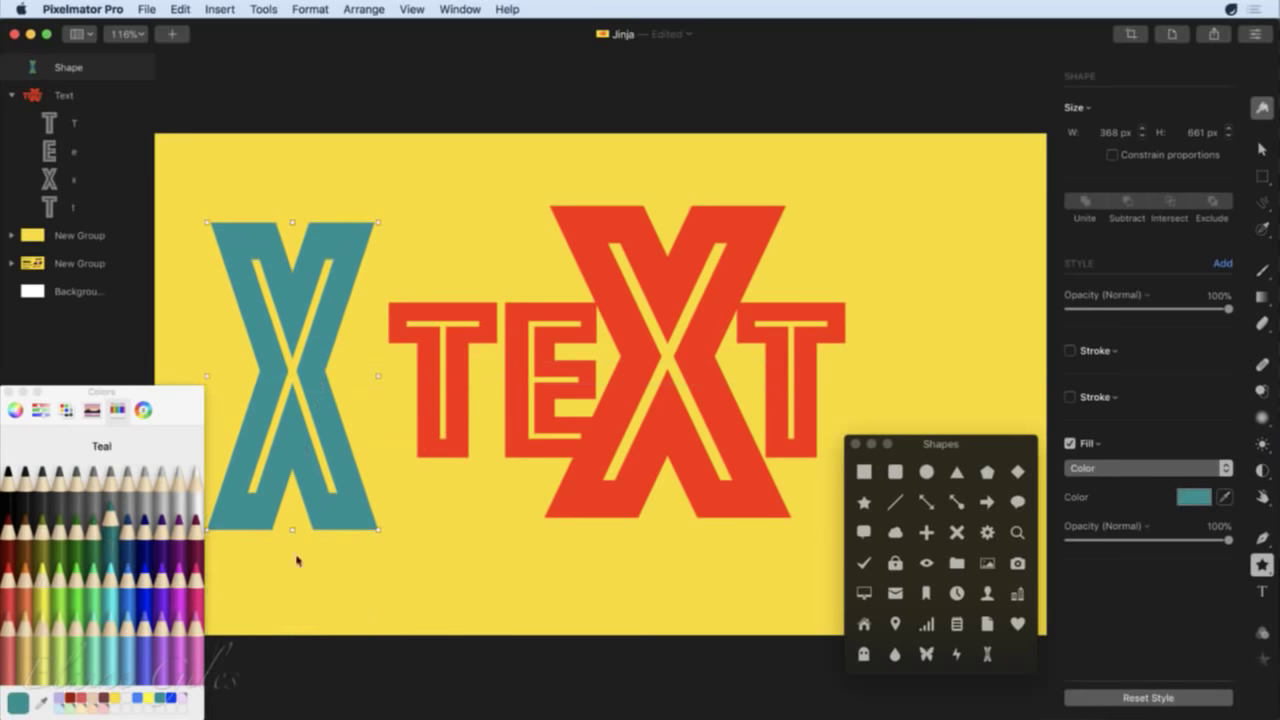
click(9, 392)
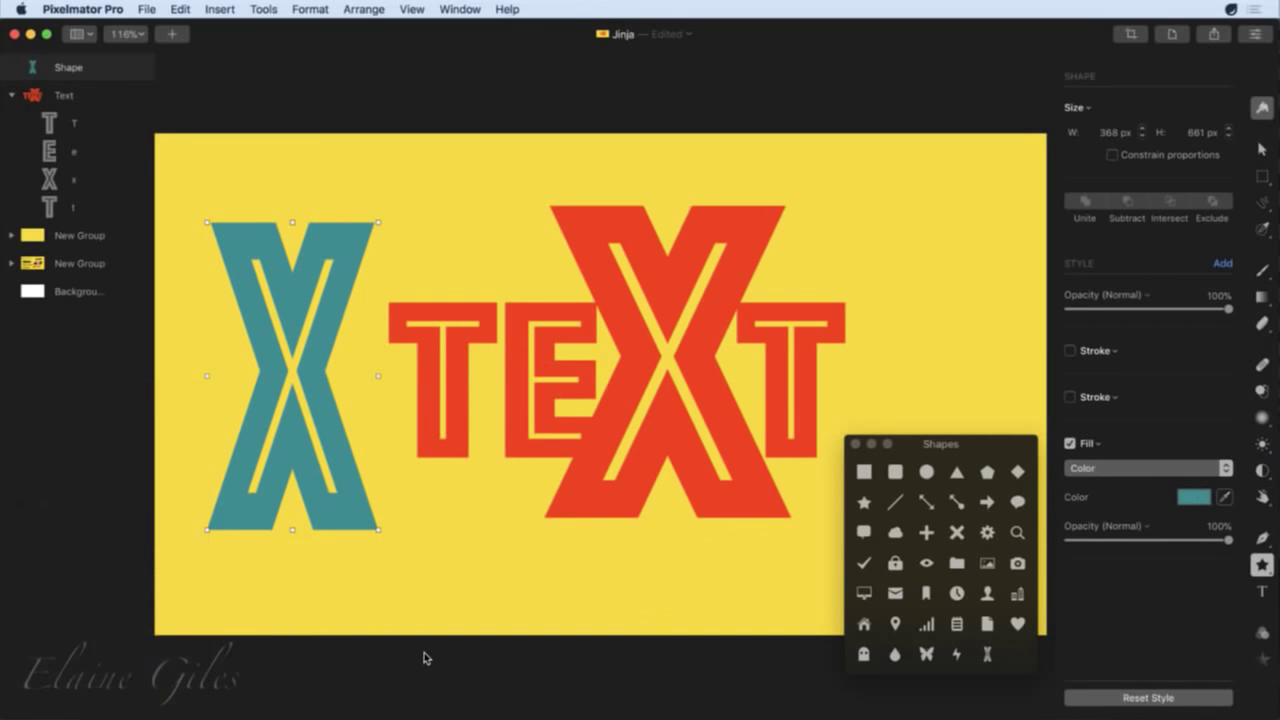
Select the E letter shape, move it below the first T and narrow it to about 72 px wide.
click(726, 496)
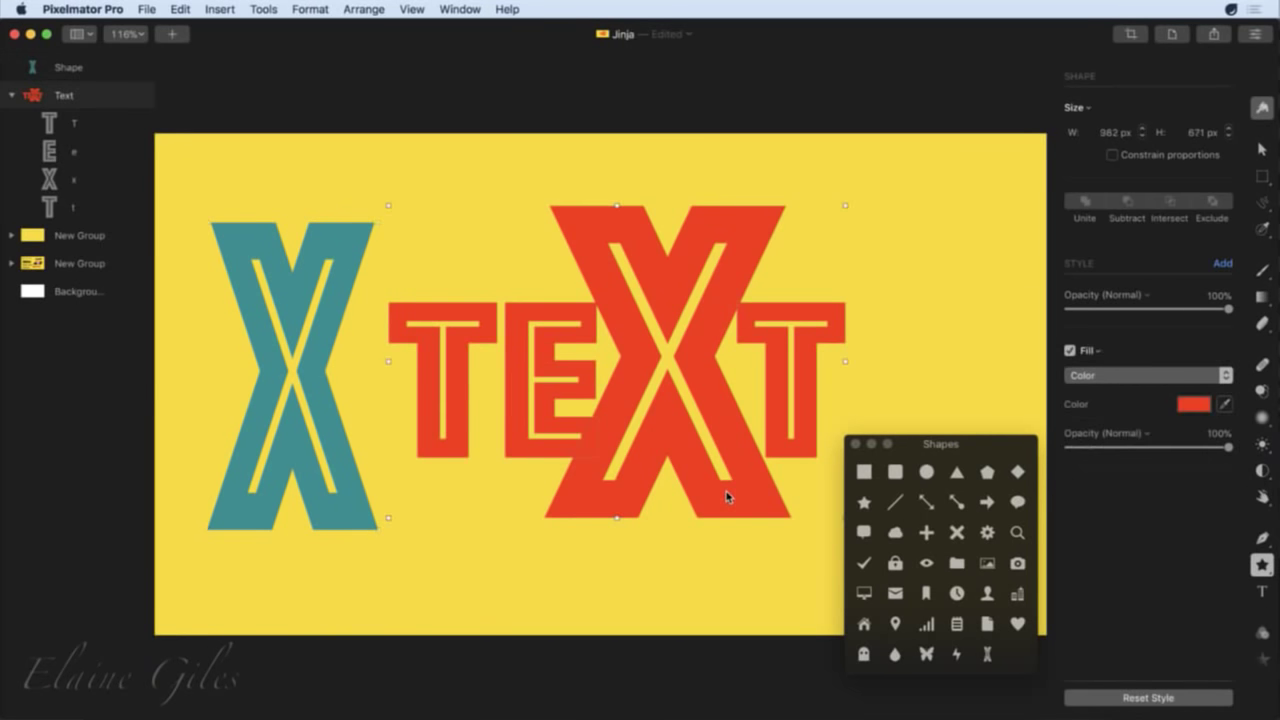
double_click(723, 500)
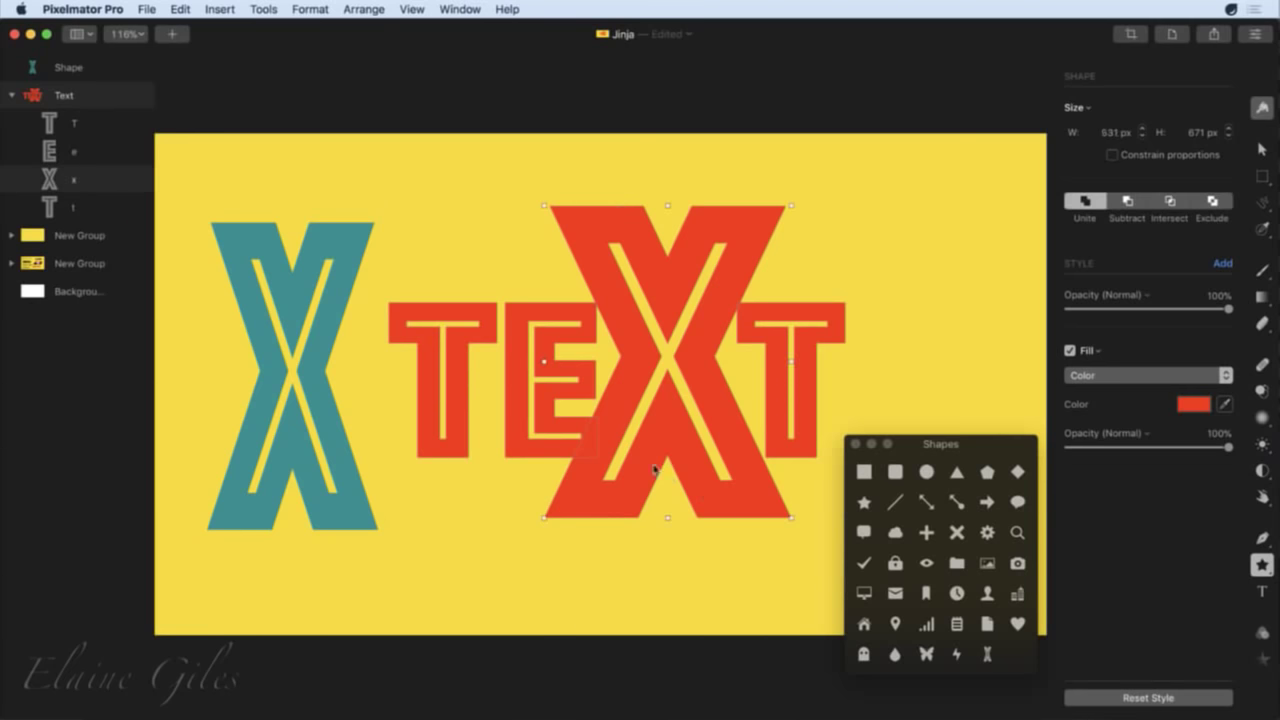
click(514, 422)
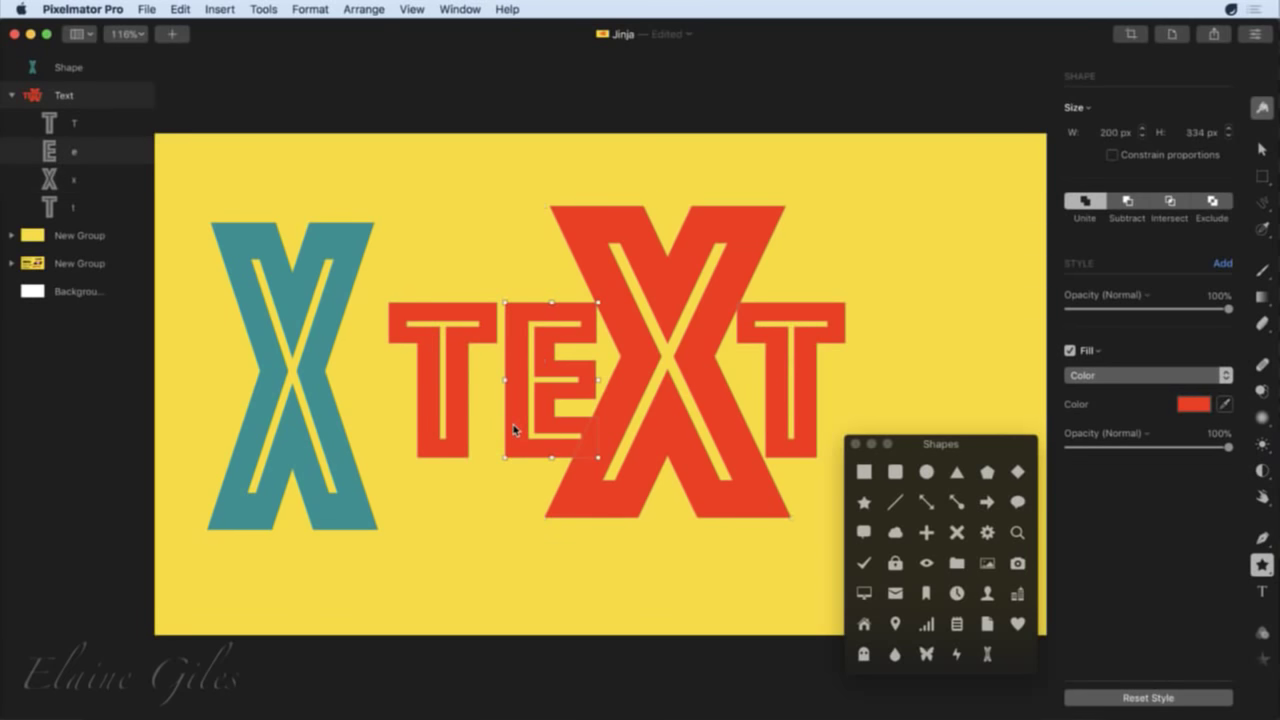
drag(514, 429, 432, 592)
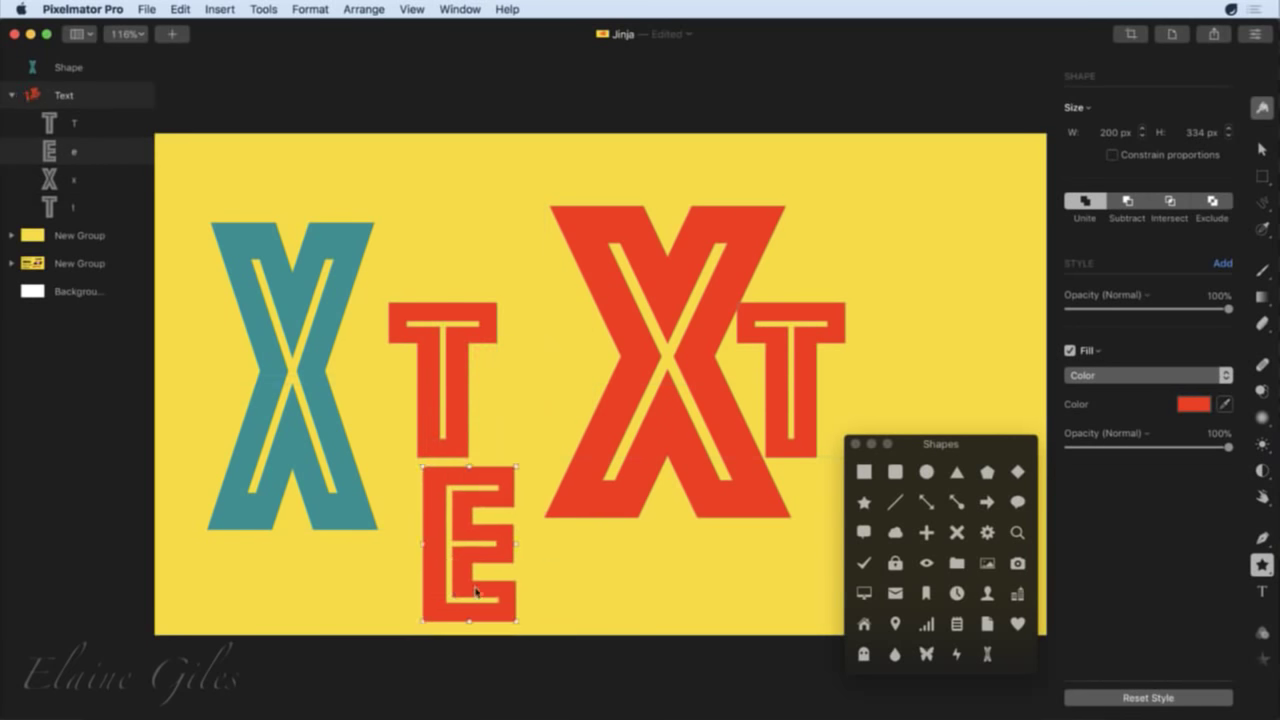
drag(515, 549, 457, 549)
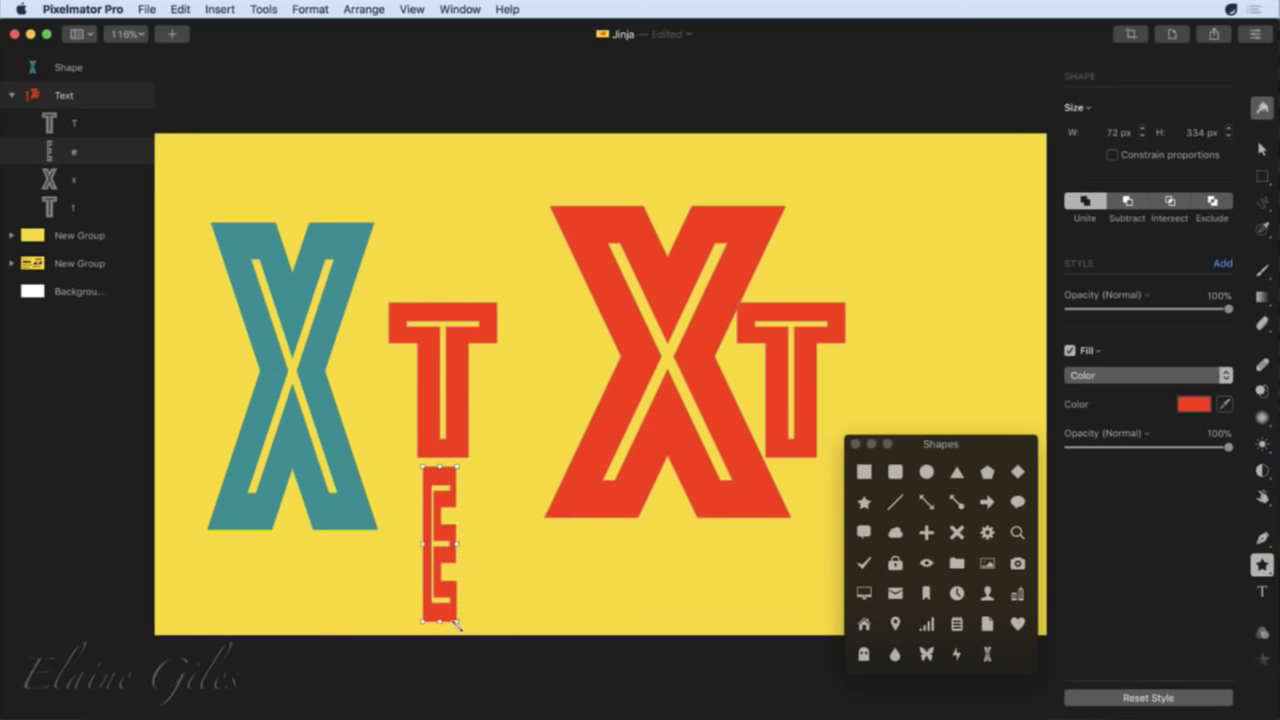
Save the rearranged red lettering as a custom shape in the shape collection with Add Shape.
right_click(446, 535)
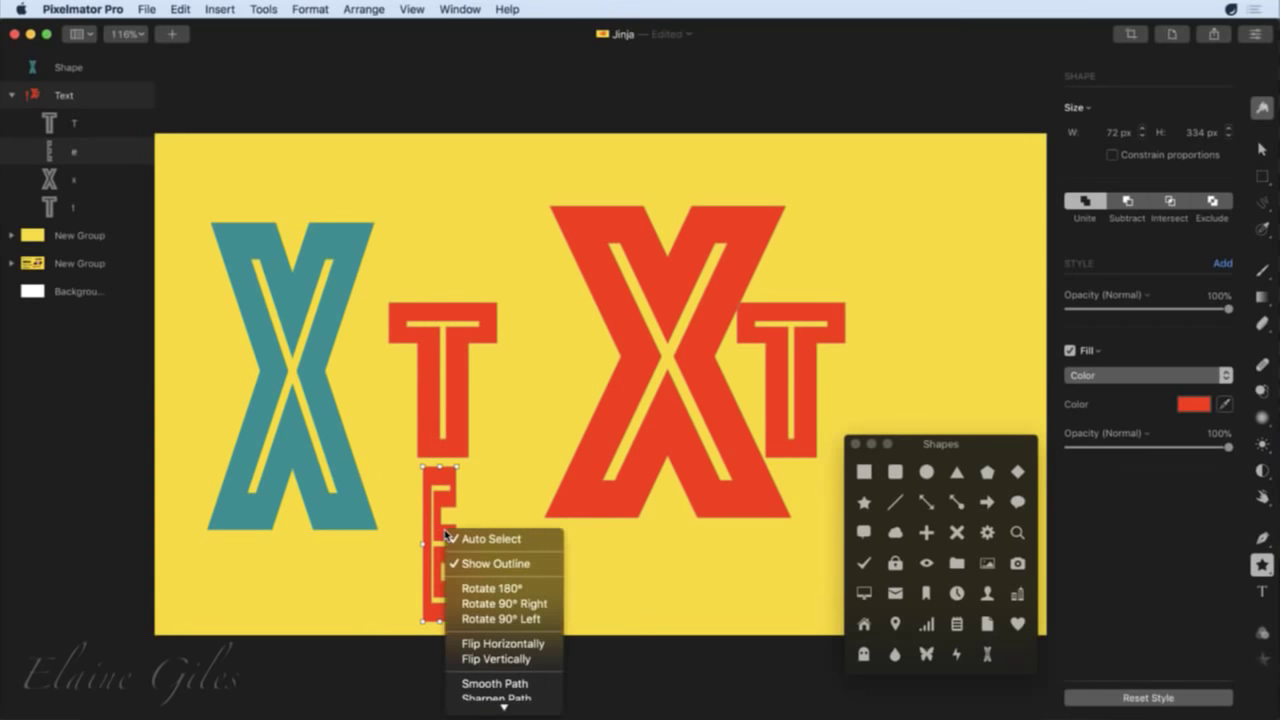
mouse_move(497, 712)
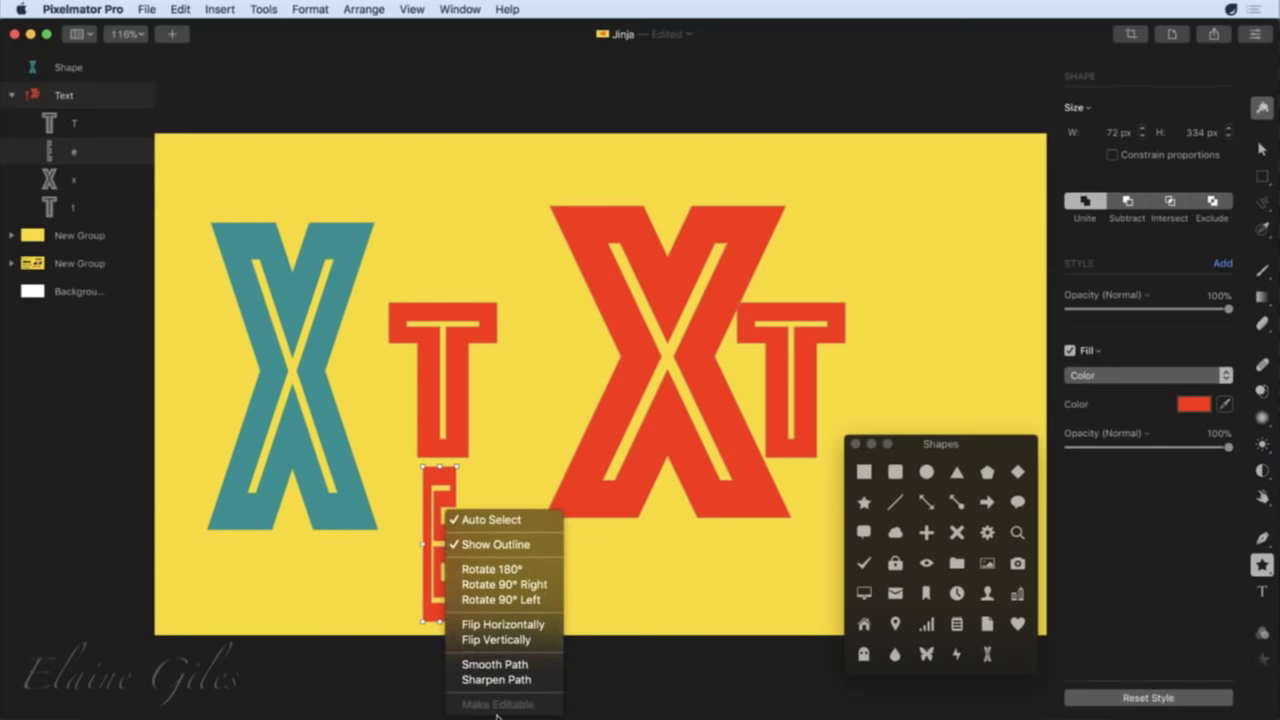
click(1021, 656)
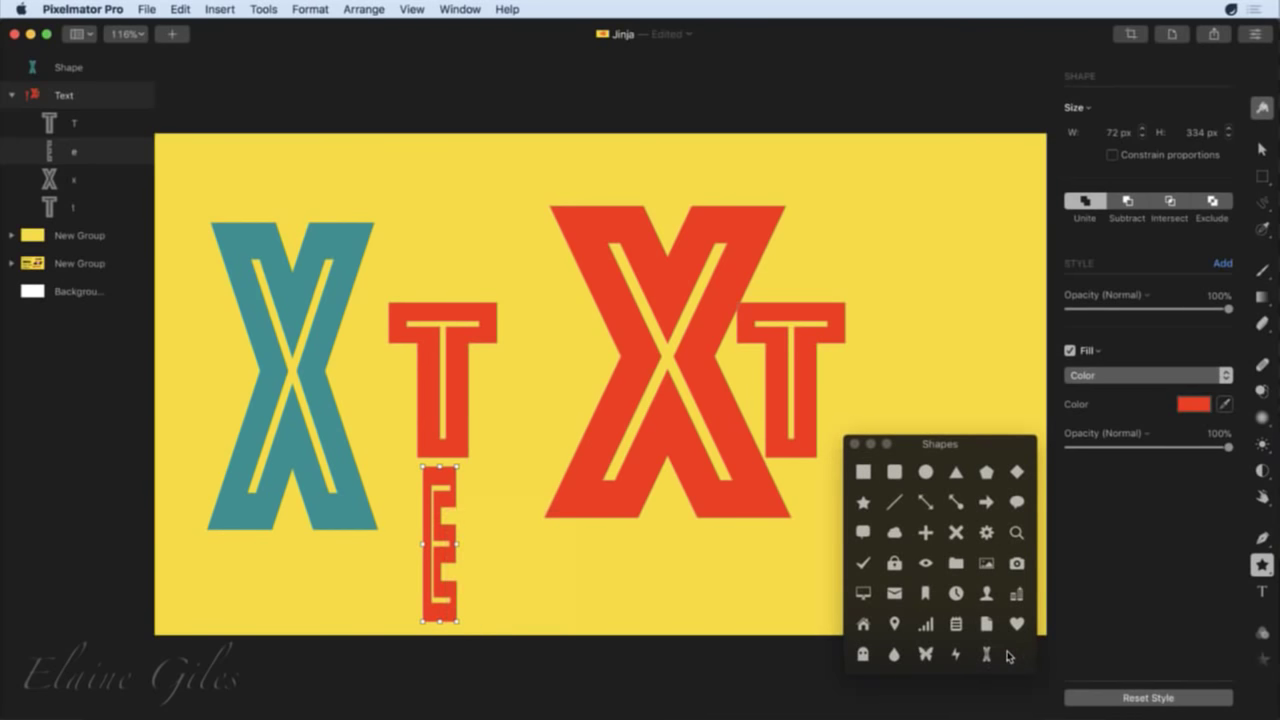
right_click(1011, 656)
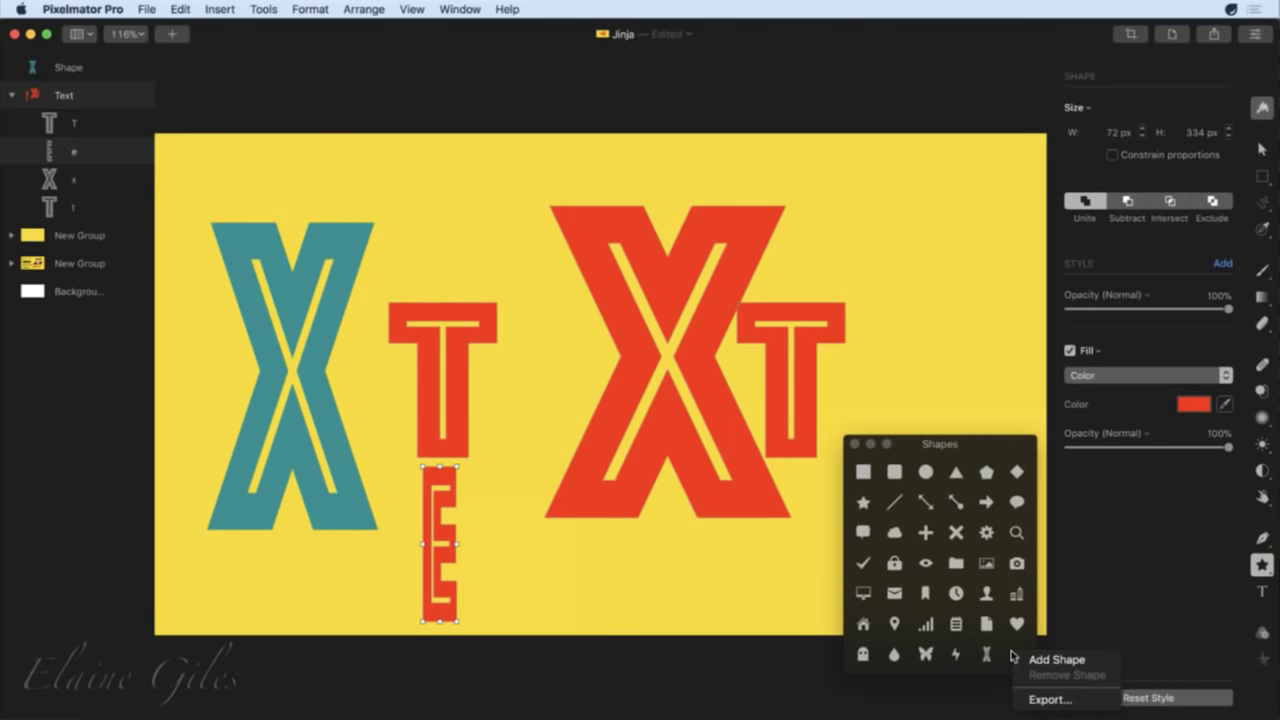
click(1046, 661)
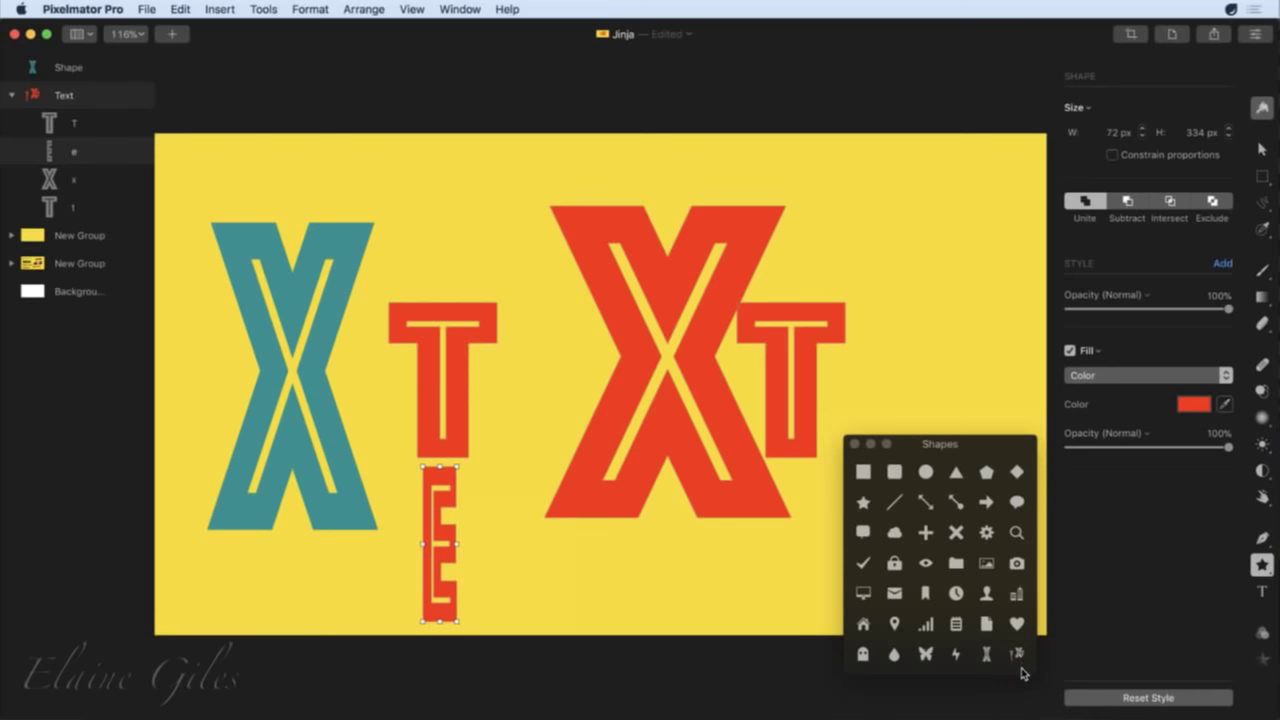
Move the first T letter slightly up and away from the teal X, then add the lettering to the shape collection again.
click(456, 405)
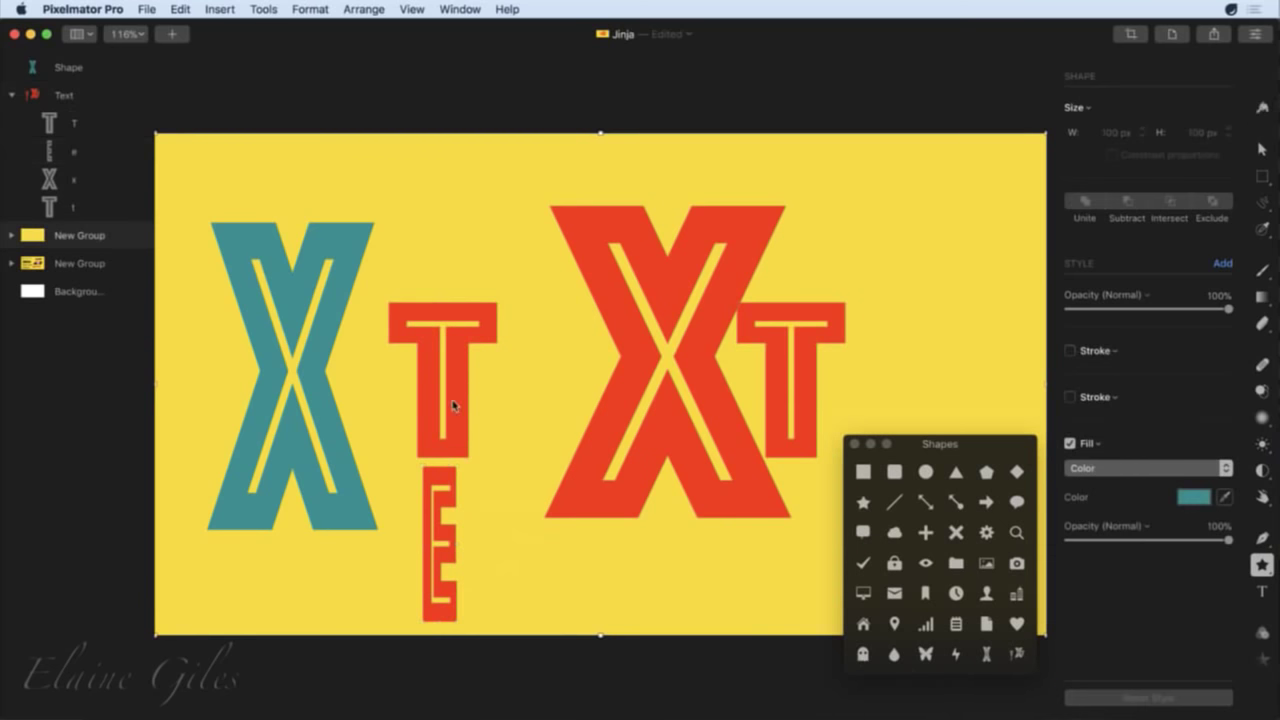
click(458, 385)
drag(458, 385, 472, 367)
right_click(1018, 655)
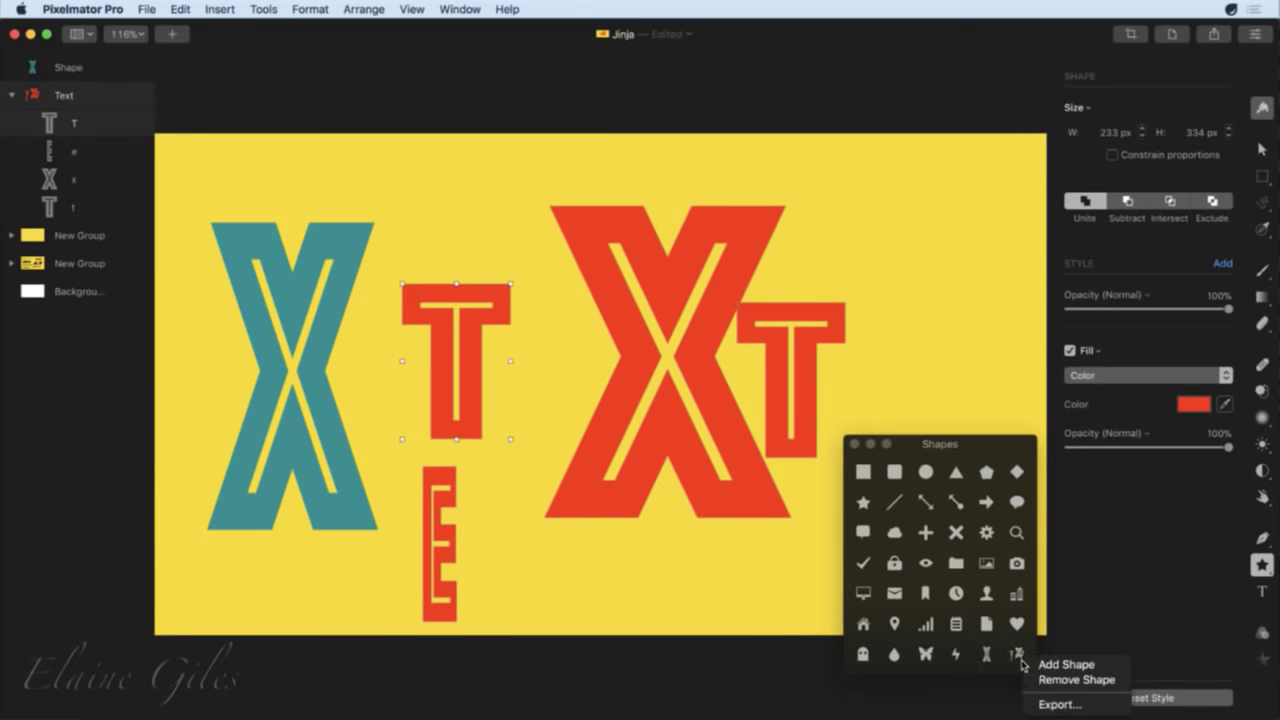
click(1062, 664)
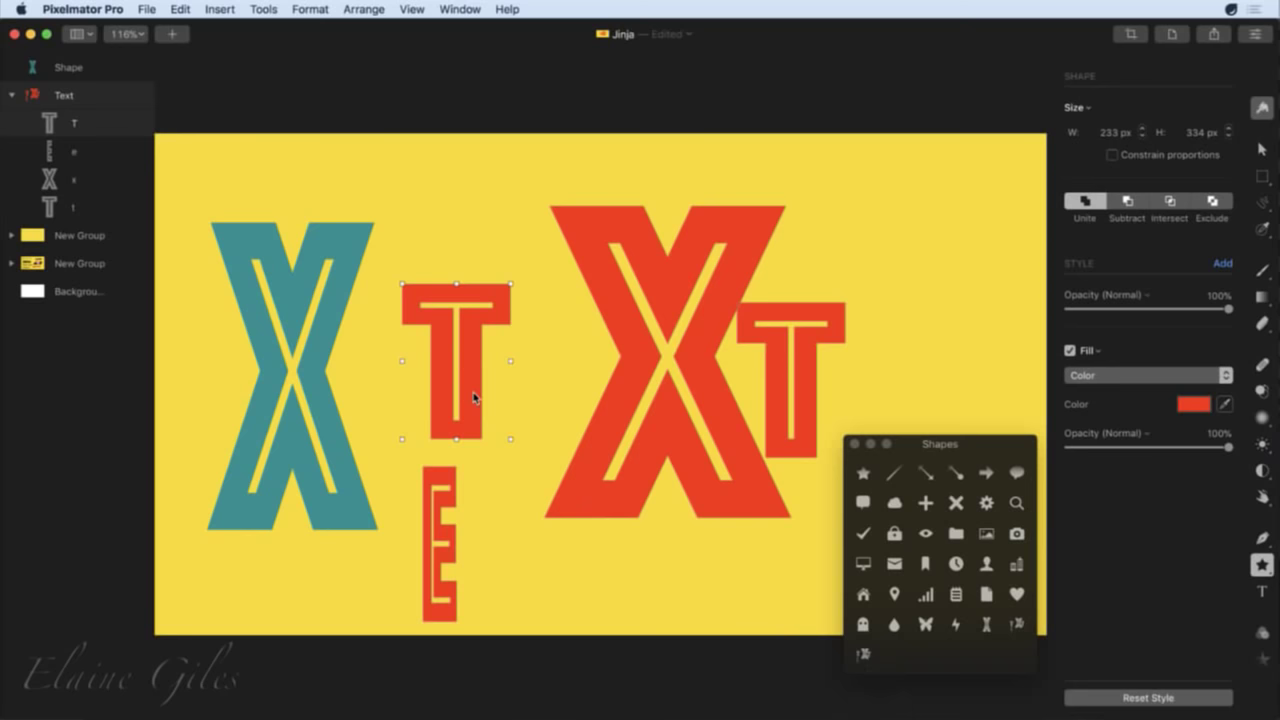
Delete the T and E letter shapes, then remove the remaining red Text layer.
key(Delete)
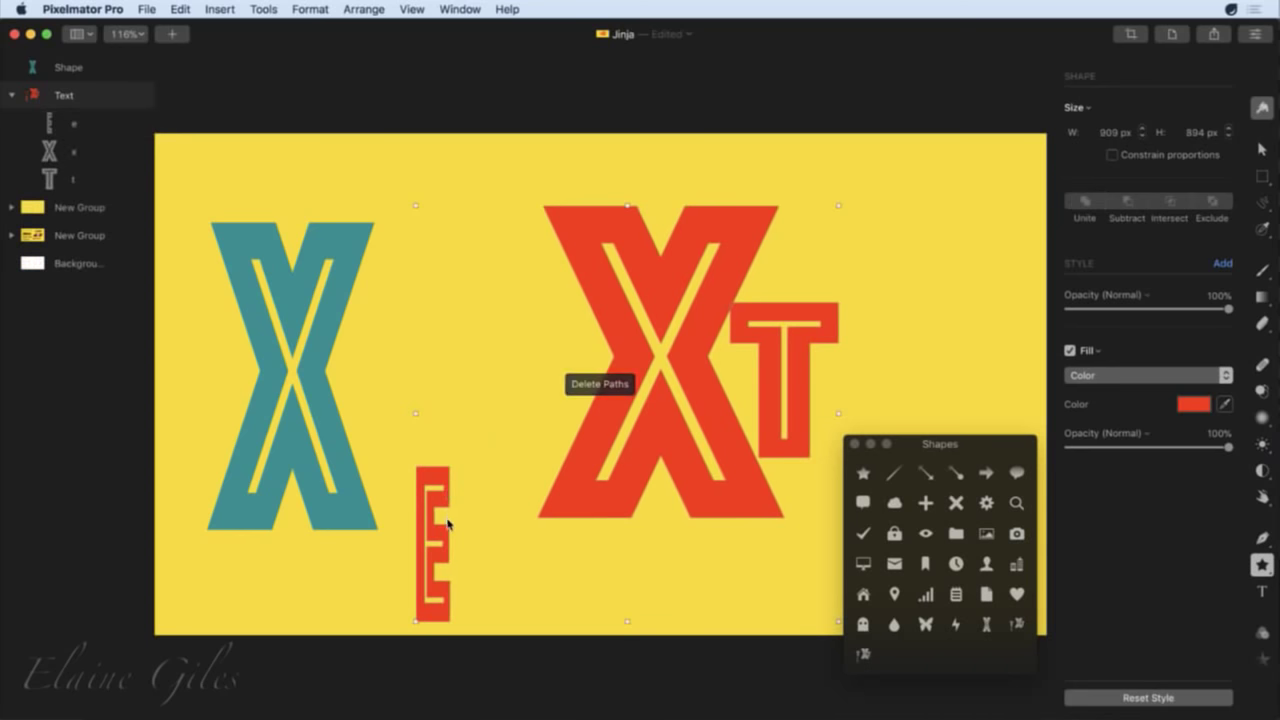
click(436, 477)
key(Delete)
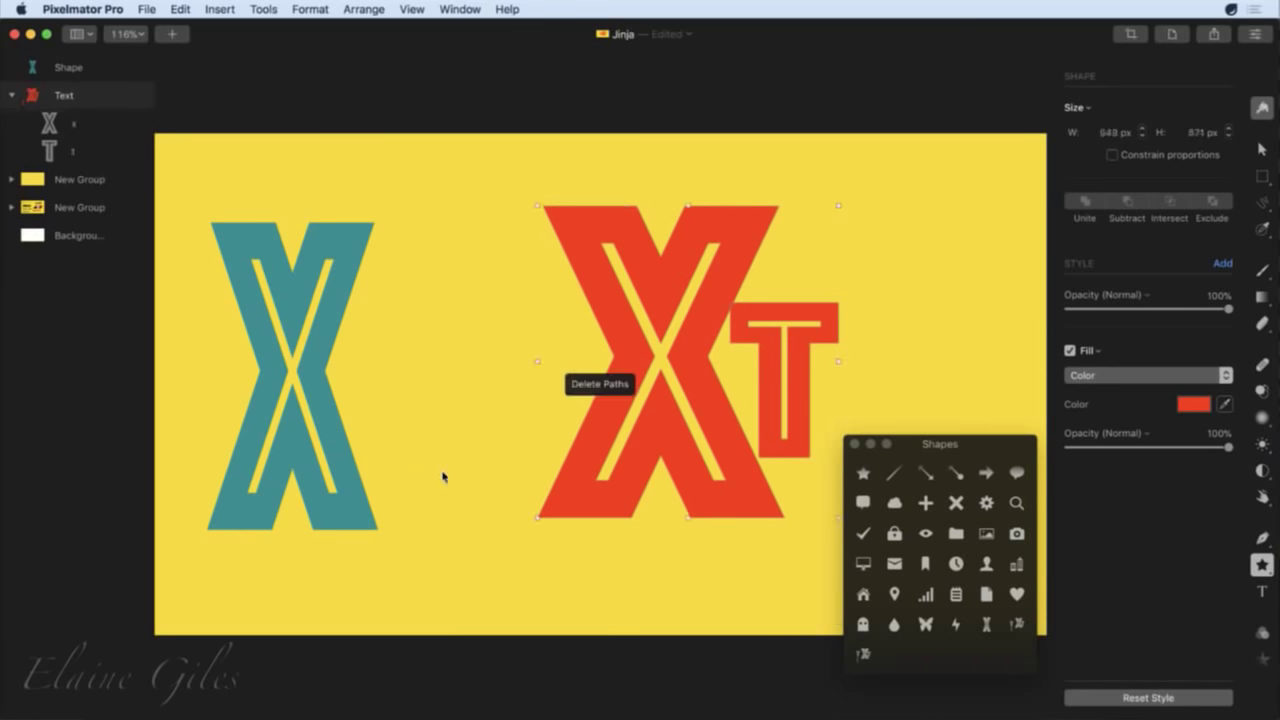
key(Delete)
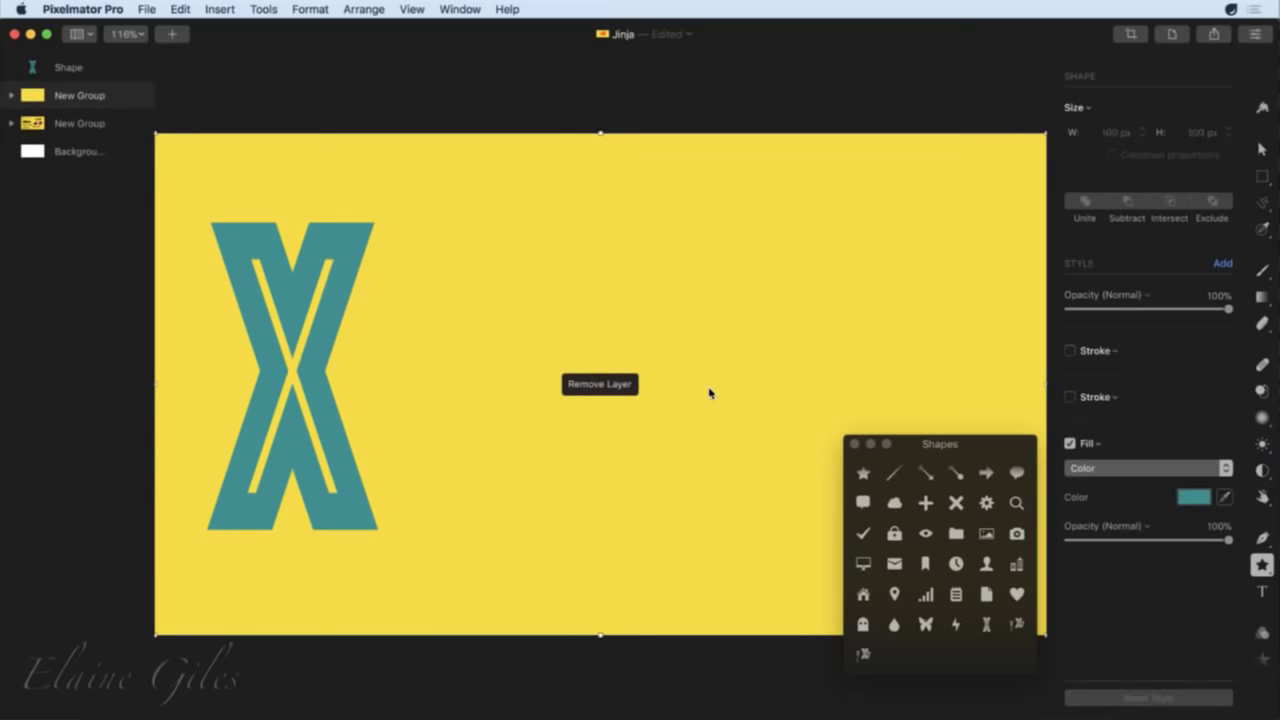
Undo the removal of the red Text layer, delete its X letter and move the remaining T closer to the canvas centre.
key(super+z)
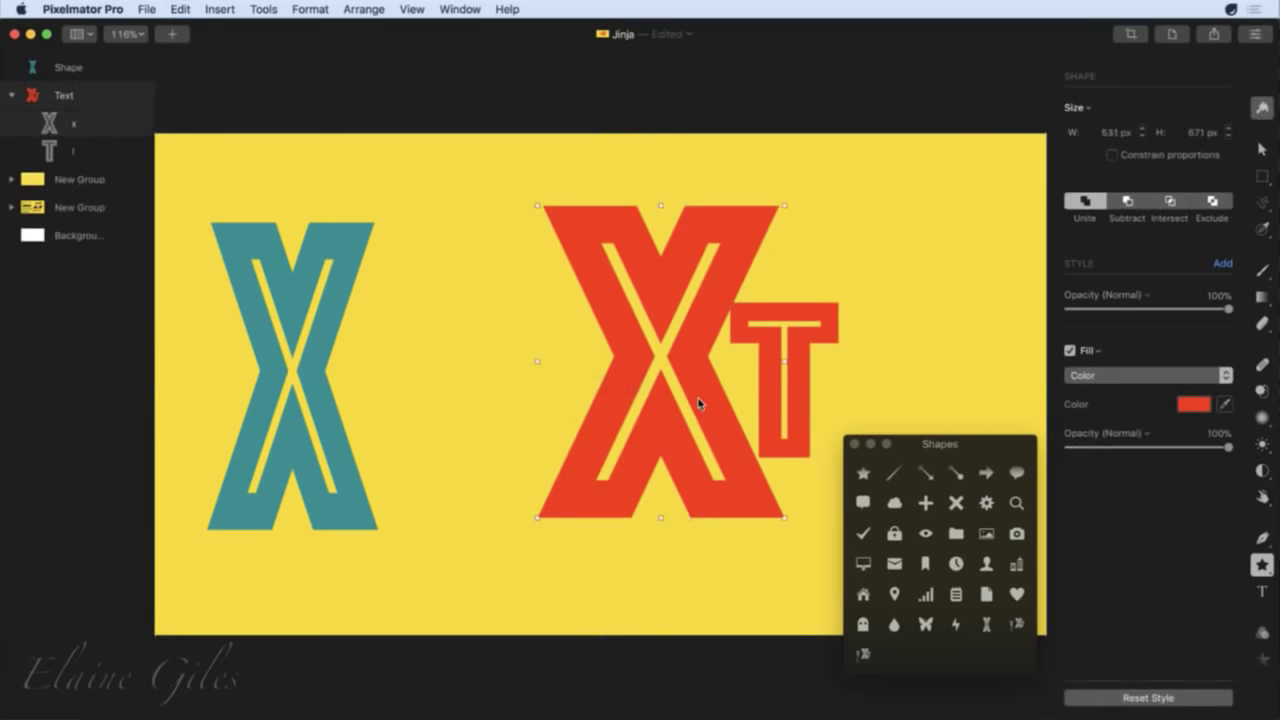
key(Delete)
drag(773, 350, 640, 290)
Save the red T as a custom shape with Add Shape and place two copies of it on the canvas.
right_click(919, 652)
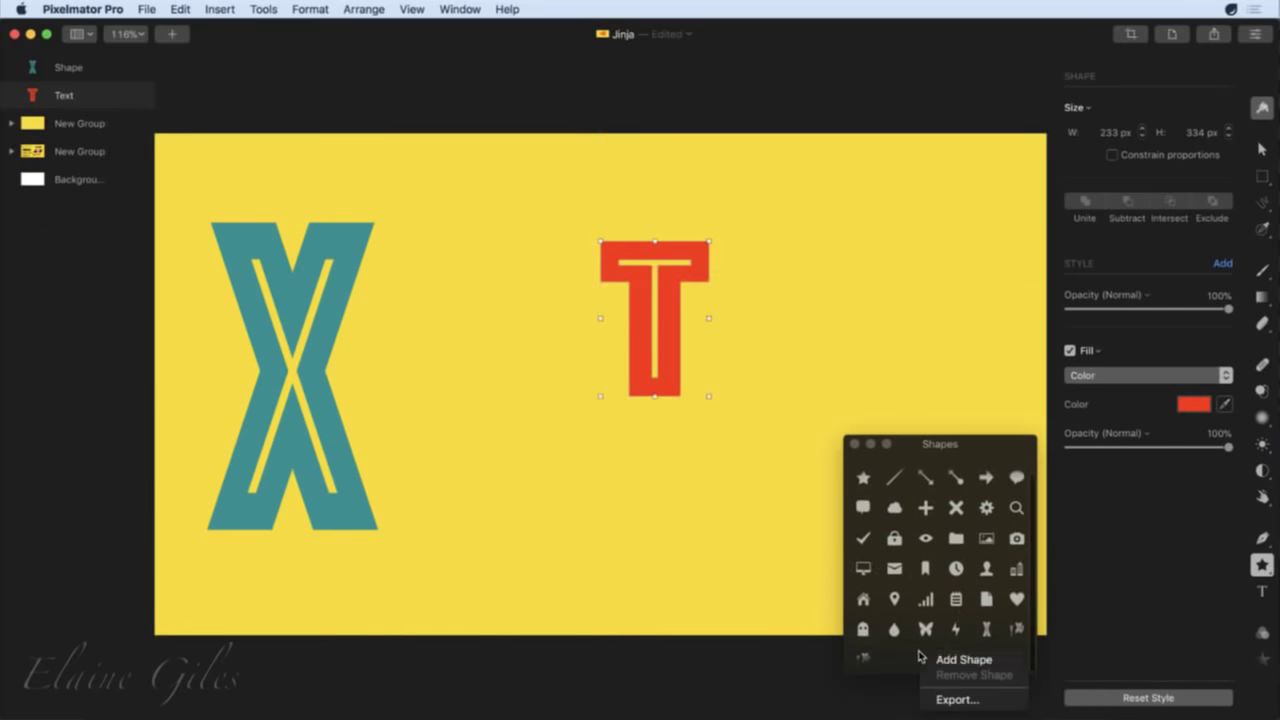
click(944, 665)
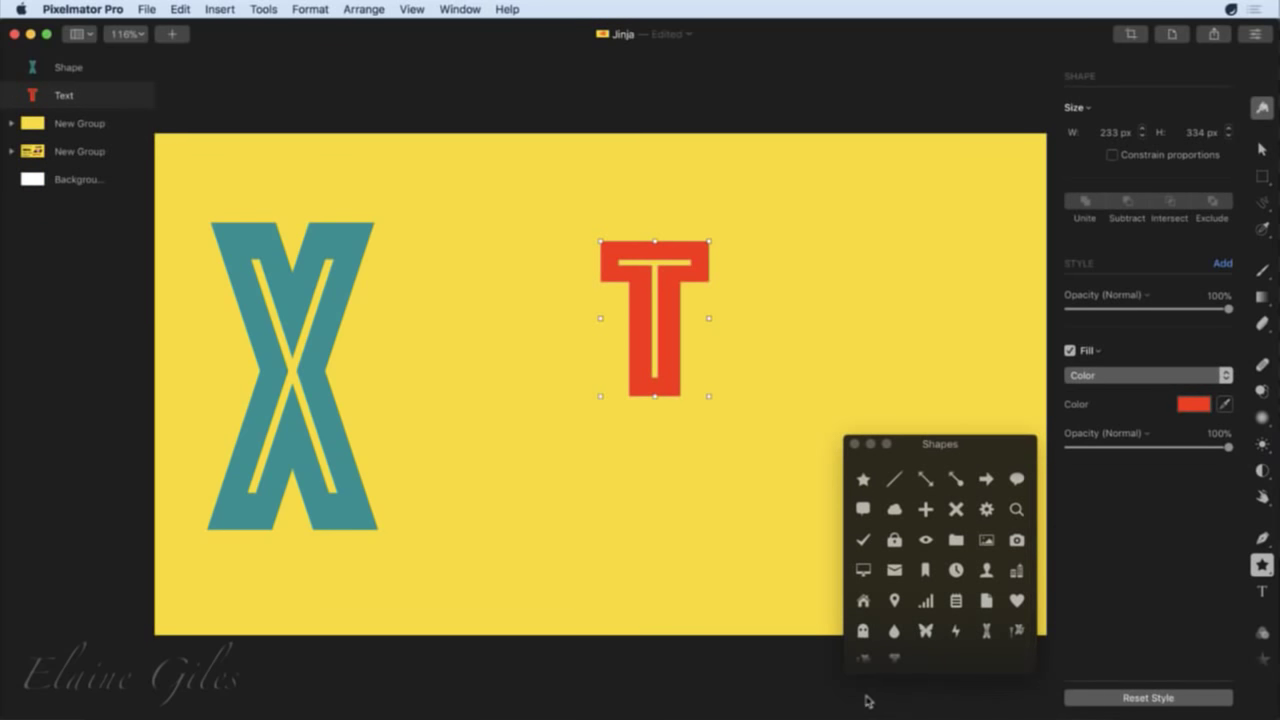
drag(895, 655, 469, 490)
drag(895, 656, 912, 272)
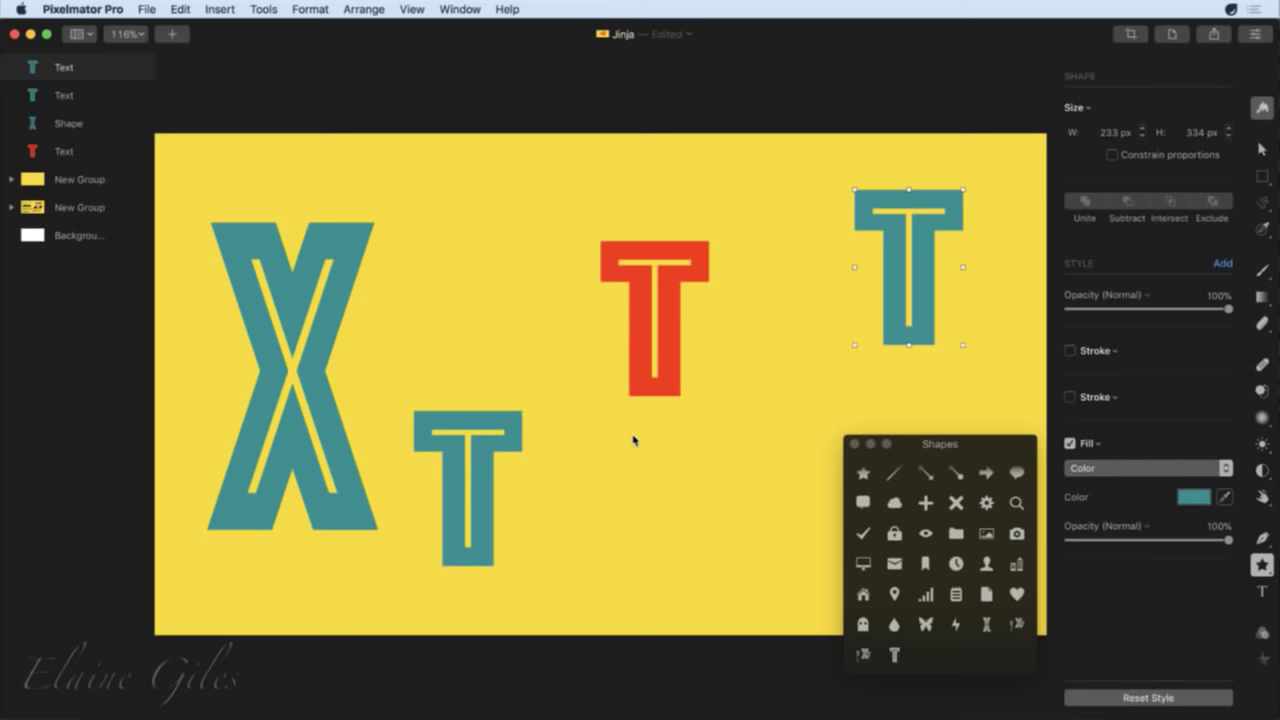
Undo the canvas edits back to the original red TEXT lettering with all four letters at equal height.
key(super+z)
key(super+z)
key(super+z)
key(super+z)
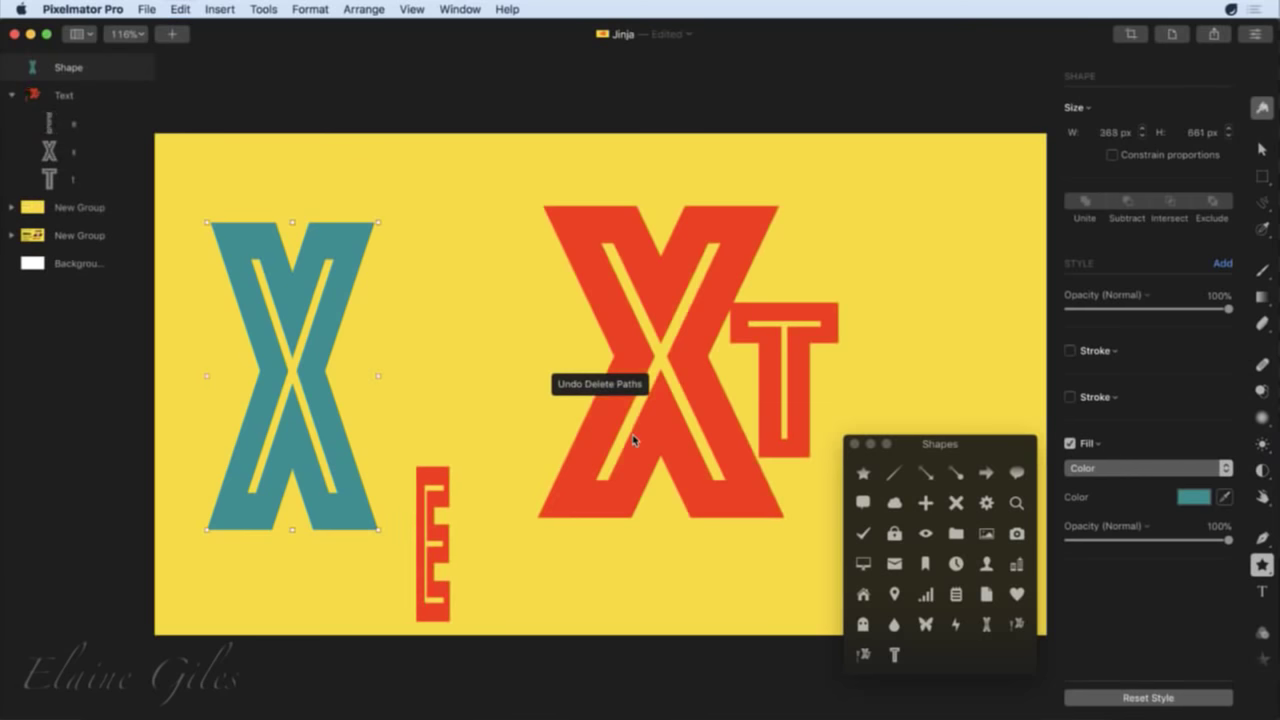
key(super+z)
key(super+z)
key(super+z)
key(super+z)
key(super+z)
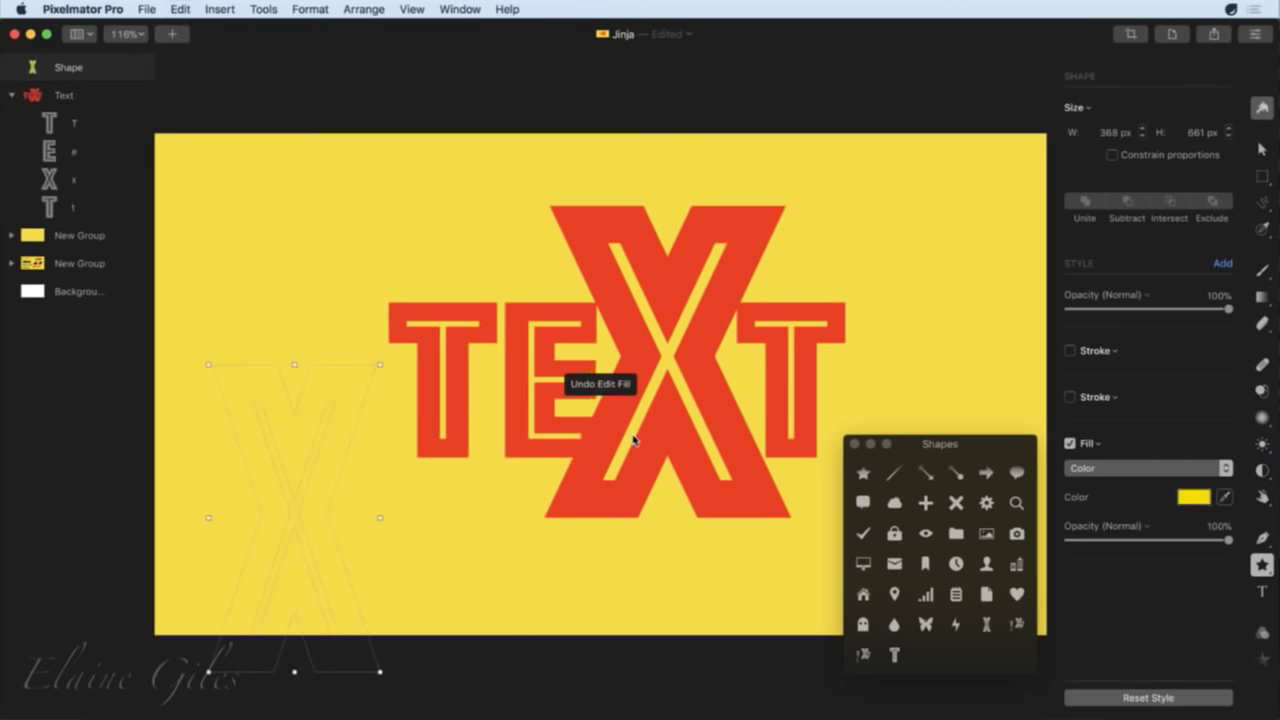
key(super+z)
key(super+z)
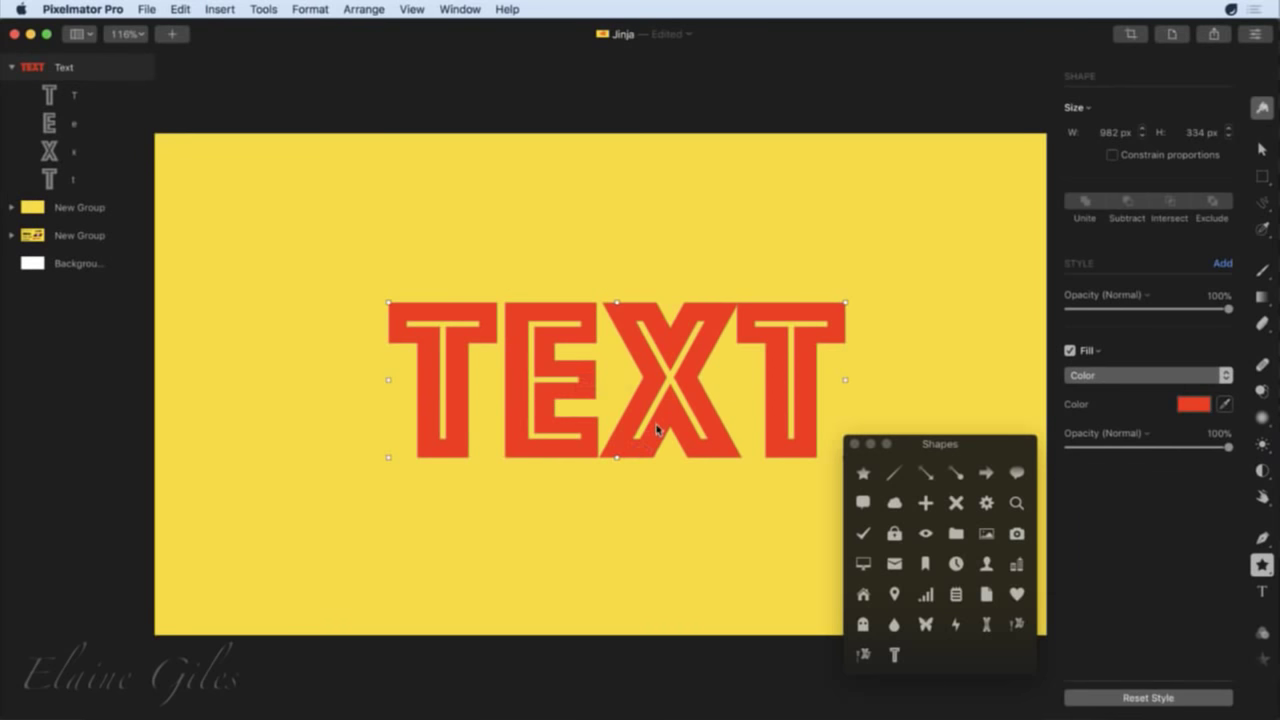
Stretch the X letter of the red TEXT lettering to about 288 px wide and 424 px high, then deselect it.
click(657, 429)
drag(598, 383, 642, 380)
drag(643, 305, 605, 250)
drag(670, 355, 658, 382)
click(729, 603)
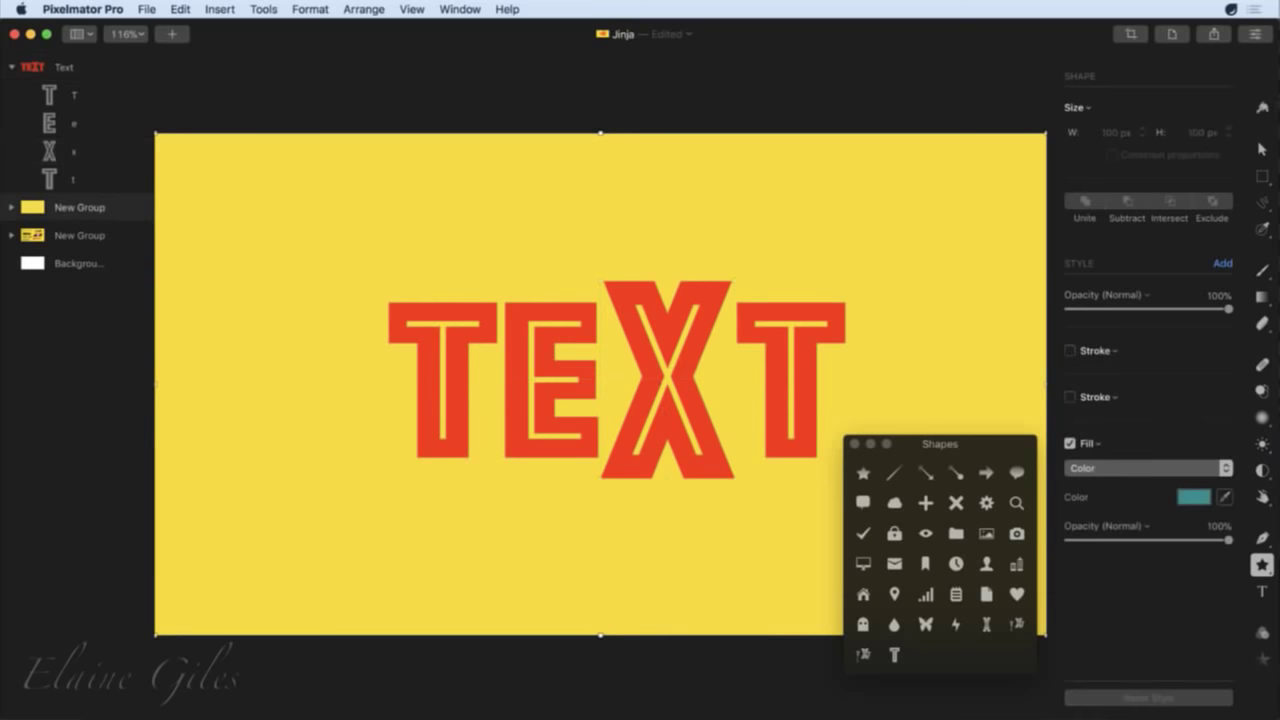
Select the whole red TEXT lettering and save it as a custom shape with Add Shape.
click(647, 442)
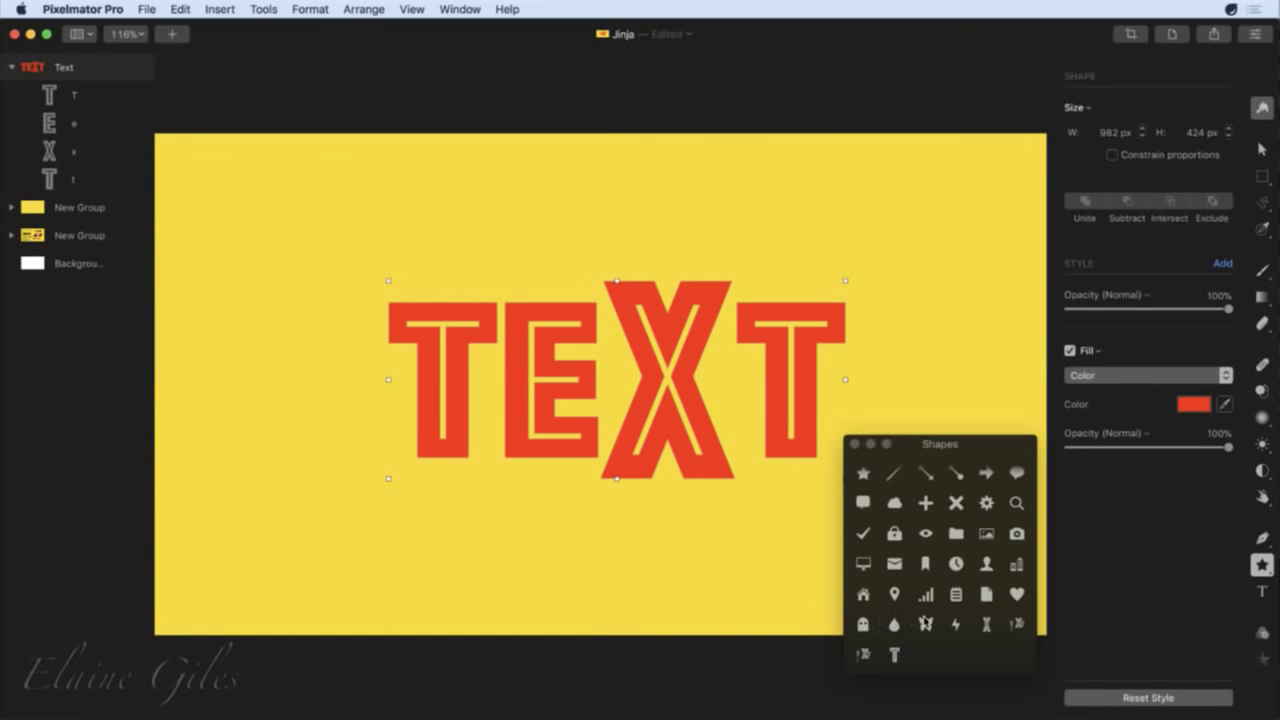
right_click(928, 652)
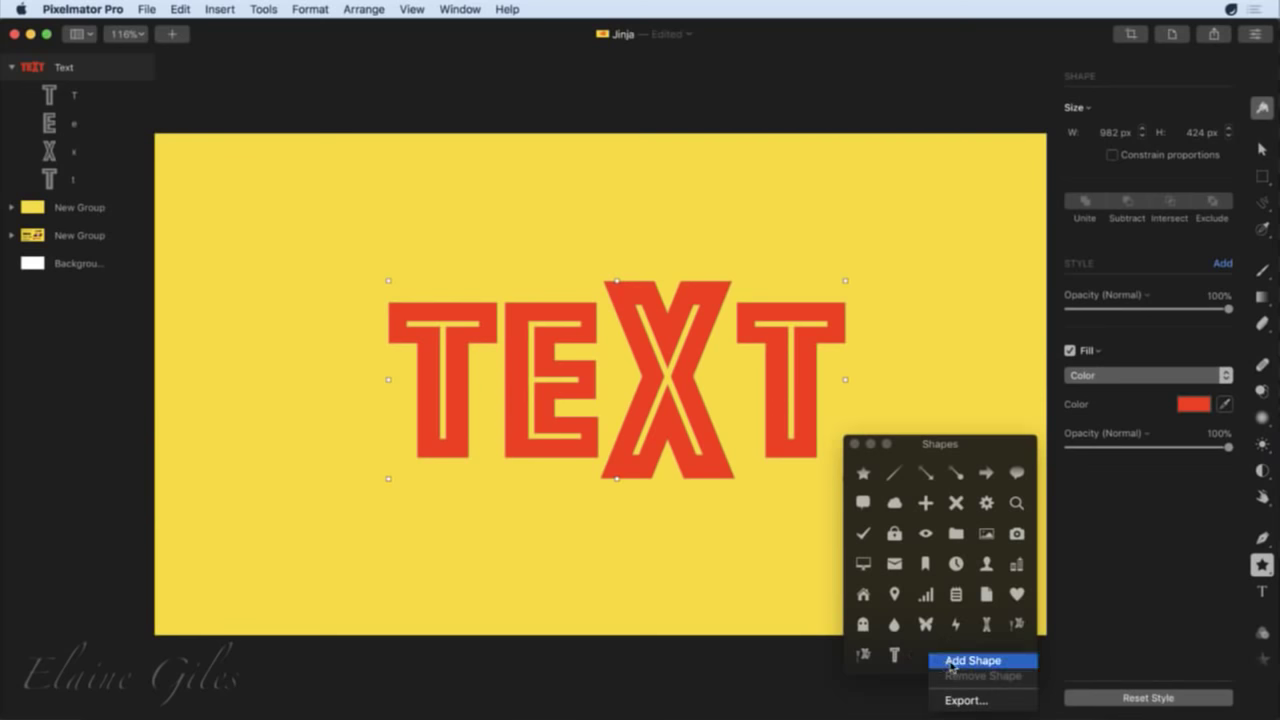
click(948, 661)
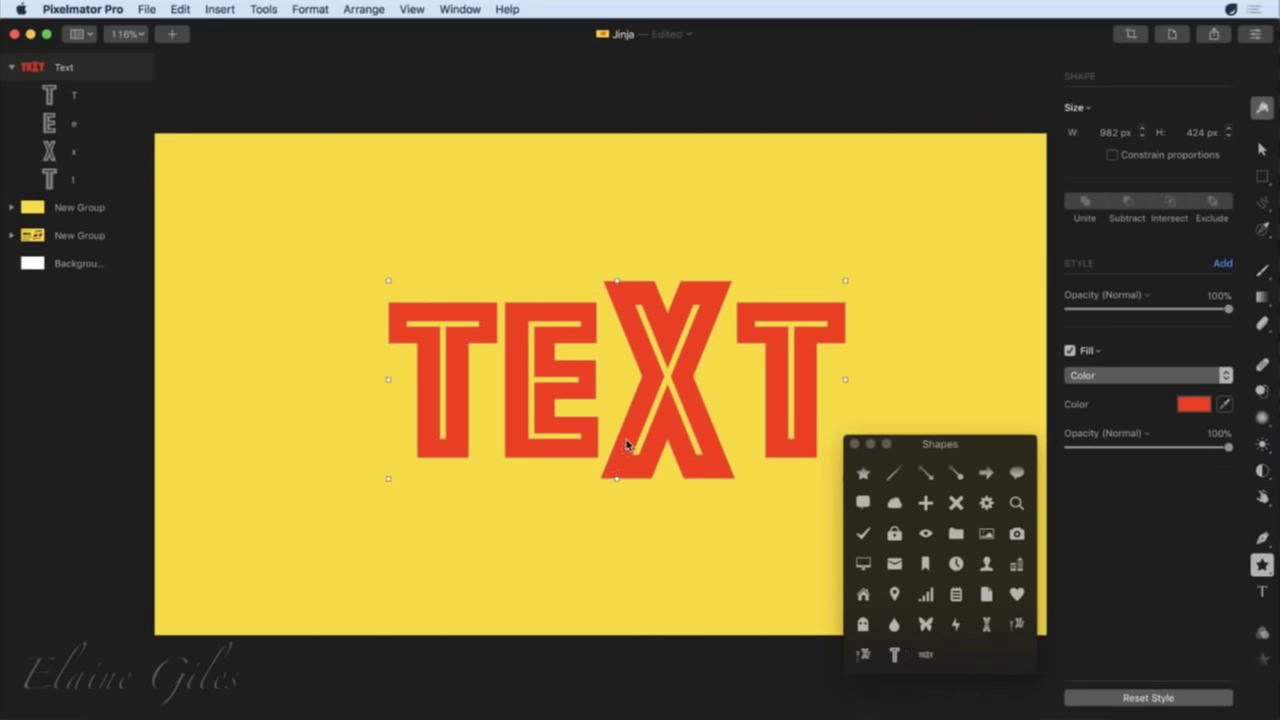
Delete the red Text layer and place the saved TEXT shape from the shape collection on the yellow canvas.
click(562, 538)
click(628, 440)
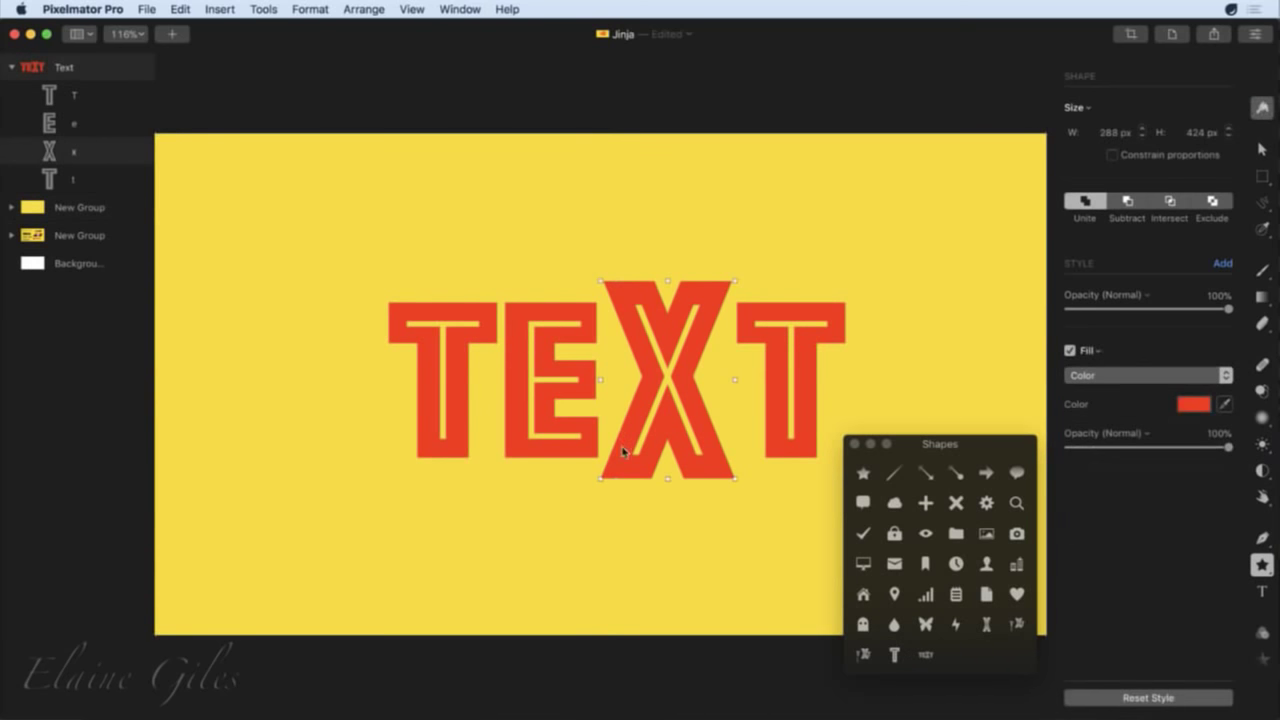
click(618, 456)
click(617, 453)
key(Delete)
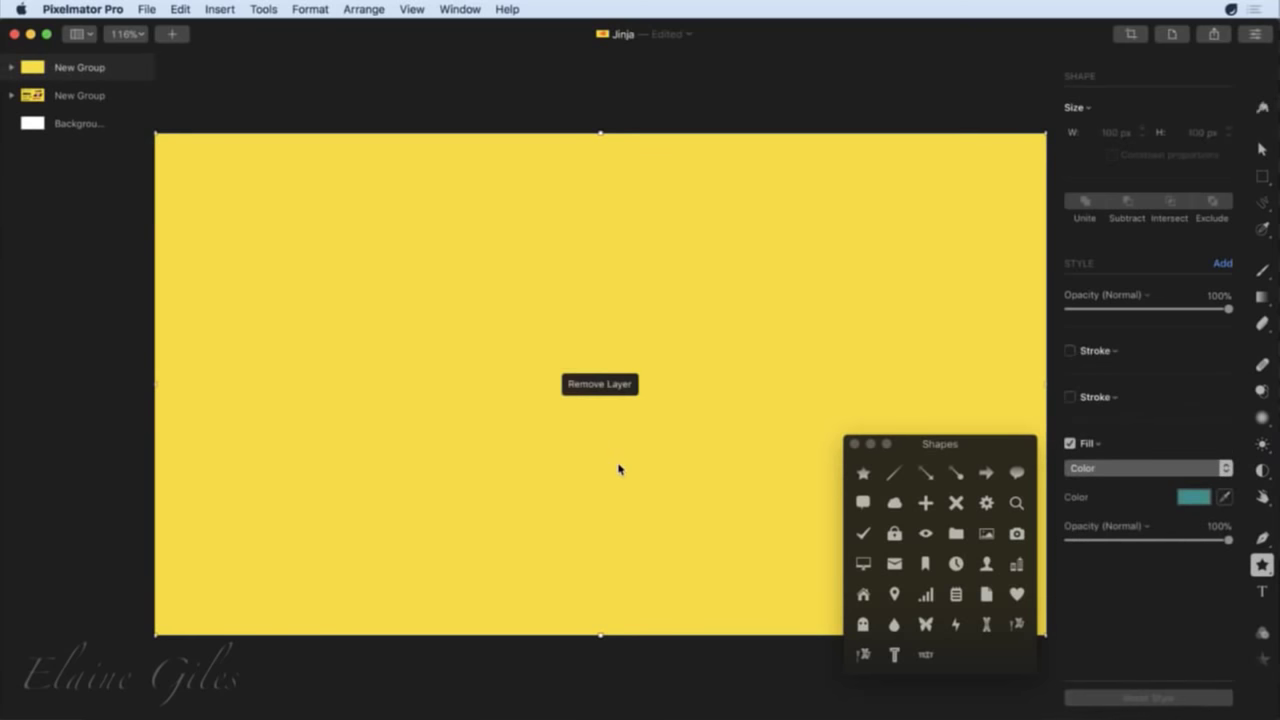
drag(928, 656, 545, 405)
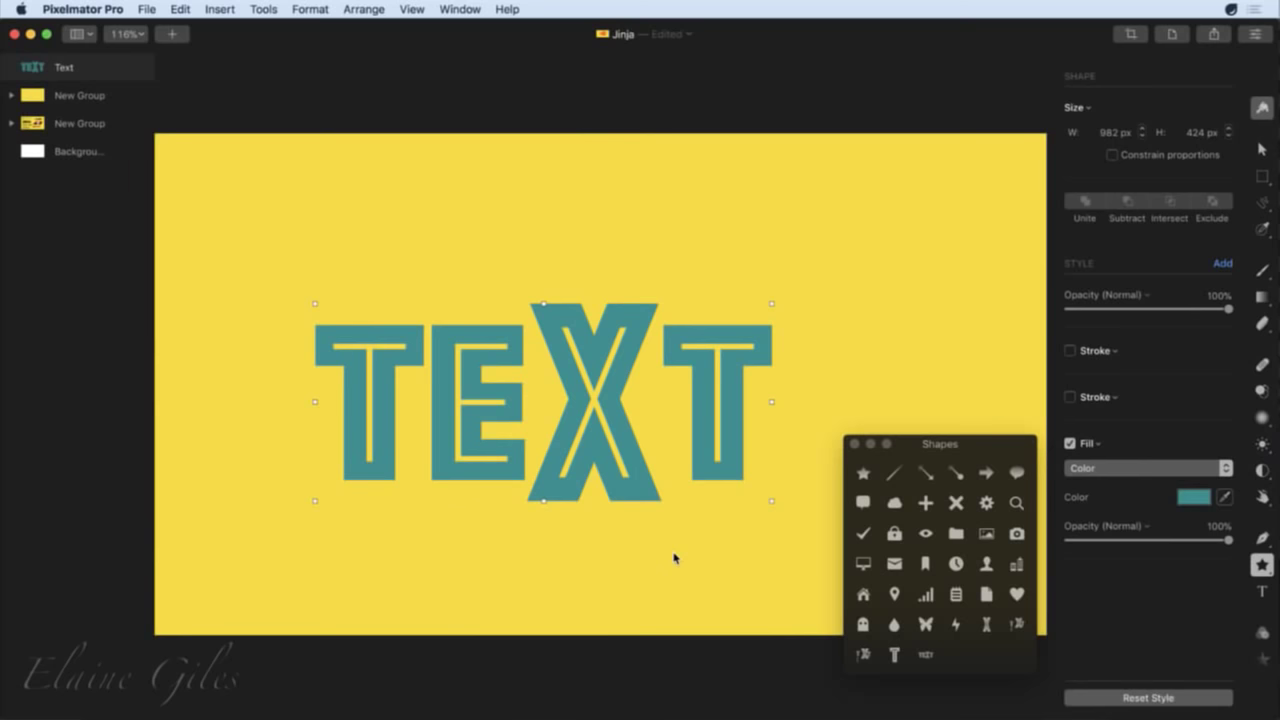
Export the saved TEXT shape to the Desktop under the name Logo.
right_click(928, 656)
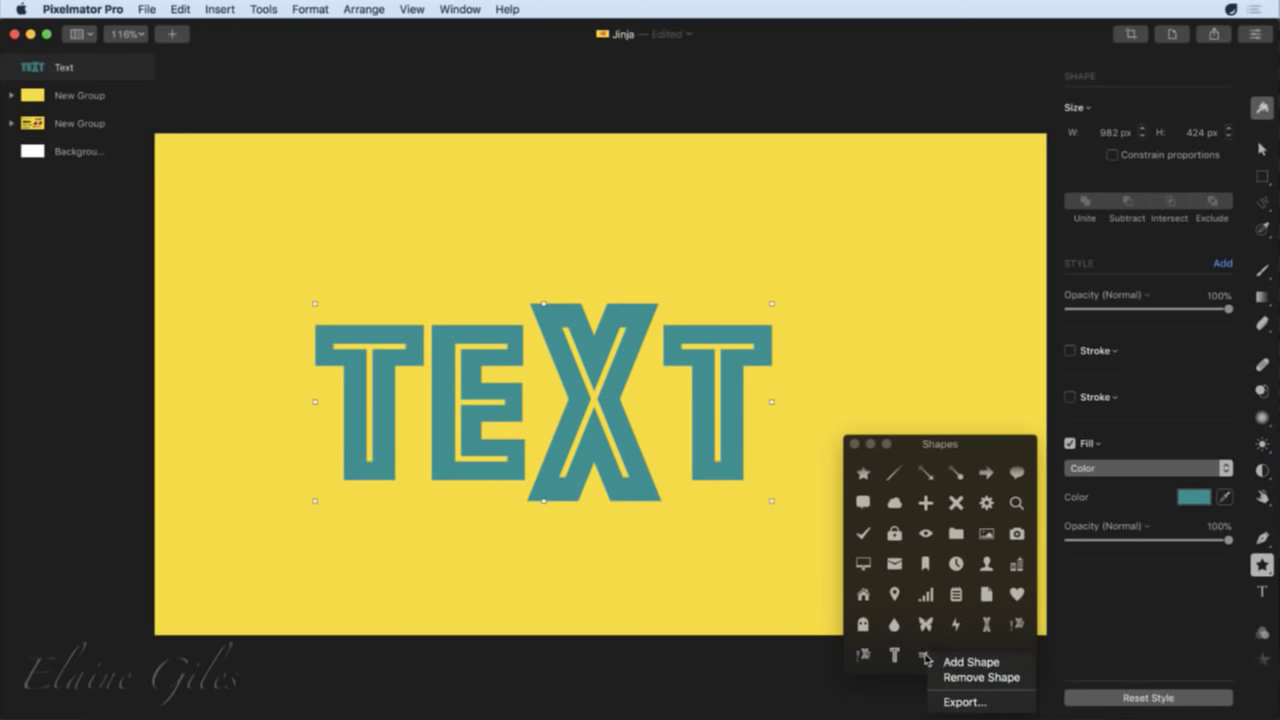
click(958, 703)
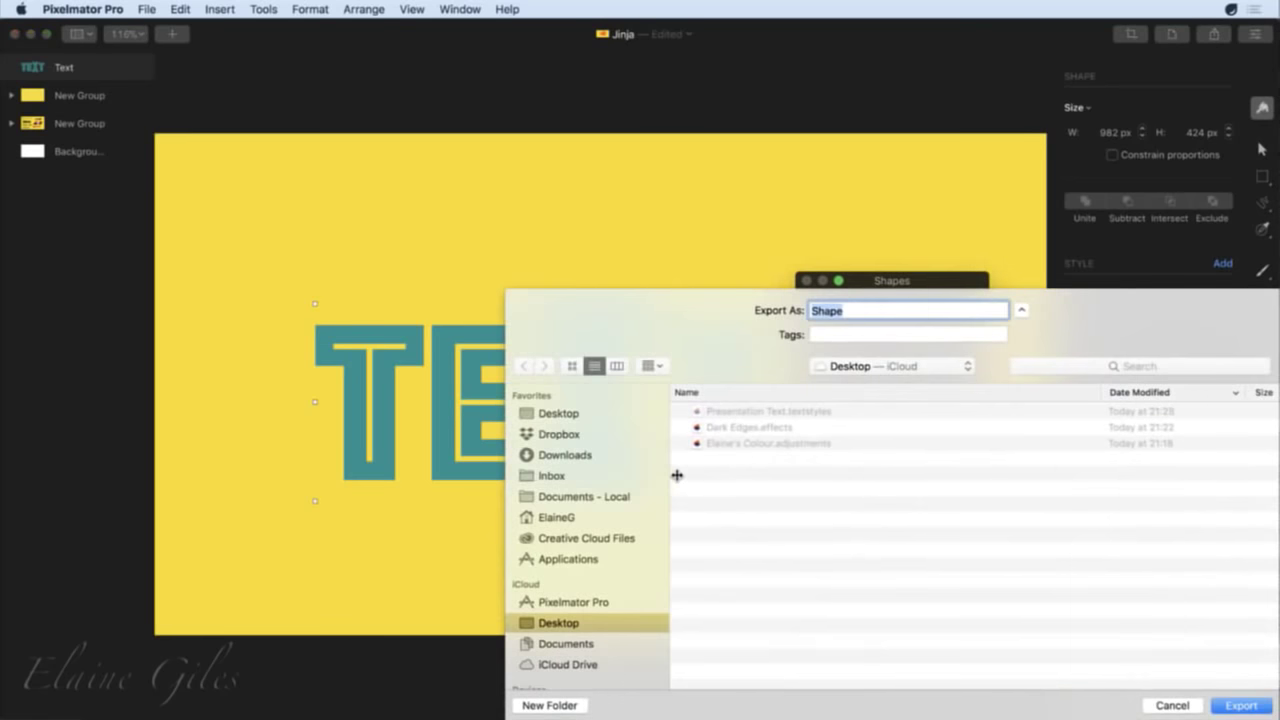
text(Logo)
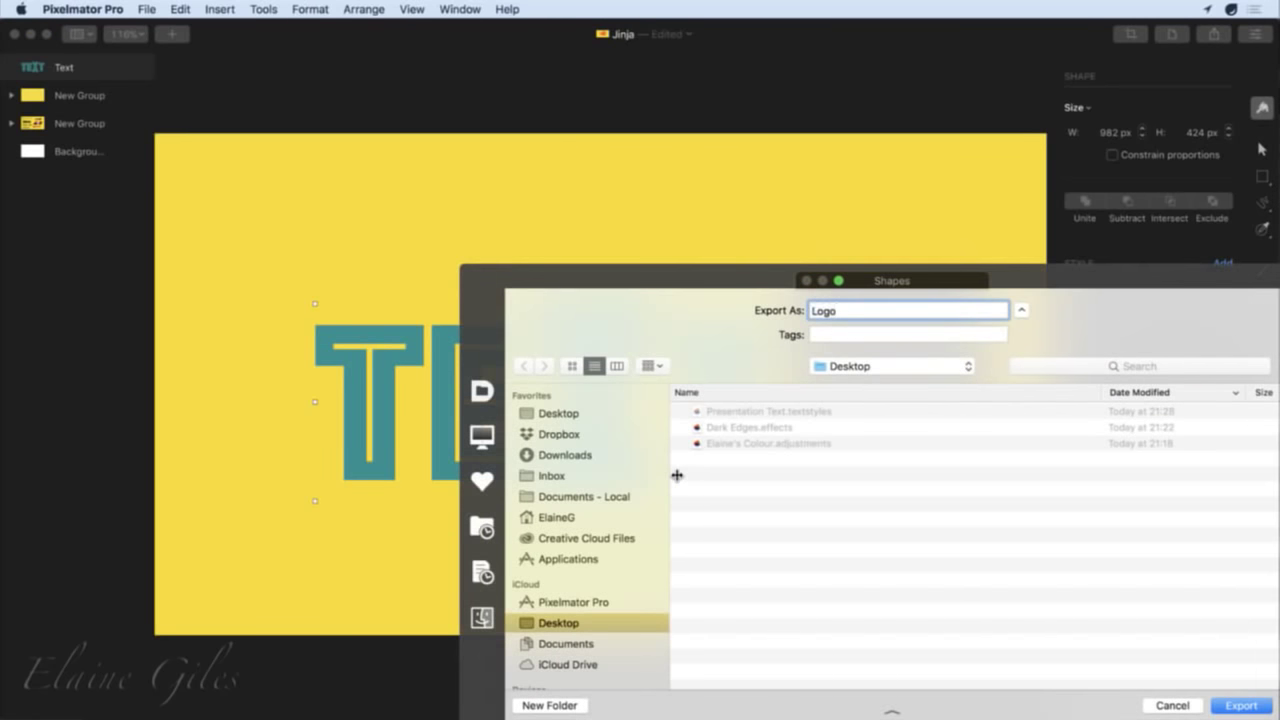
key(Return)
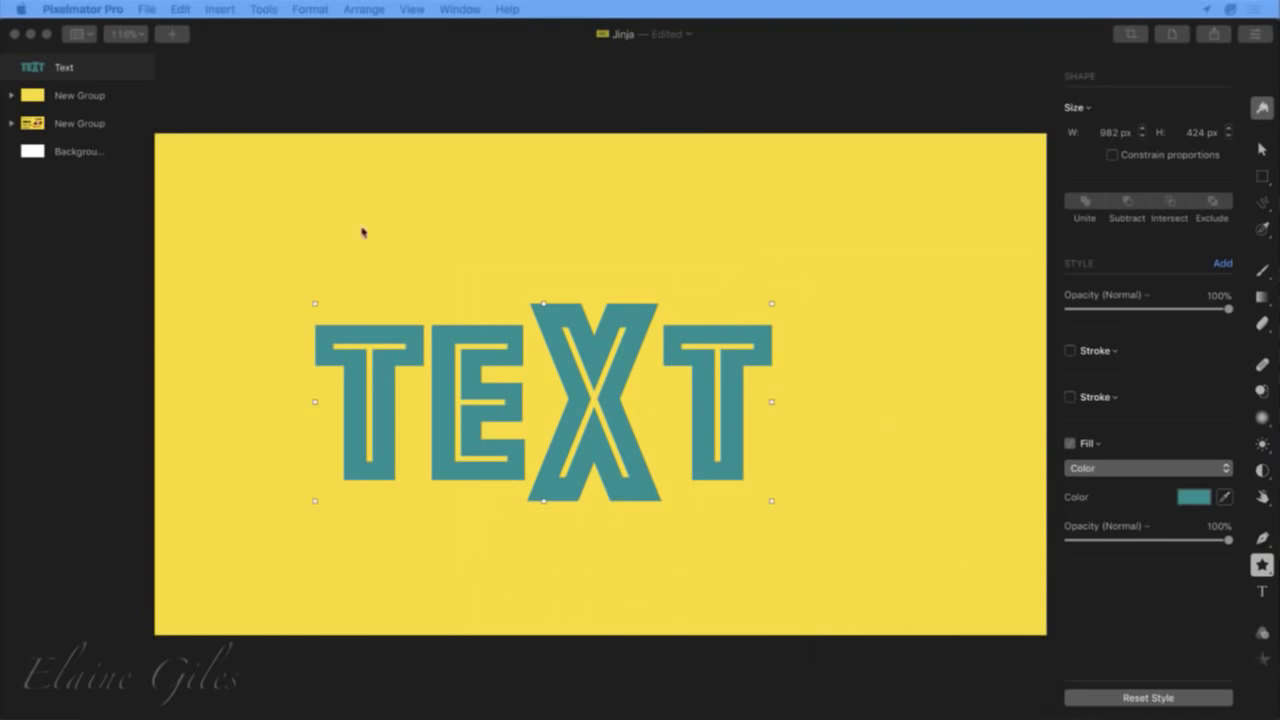
Switch to the Phone_Mockup_04 document and close the Shapes collection.
click(471, 40)
key(super+Tab)
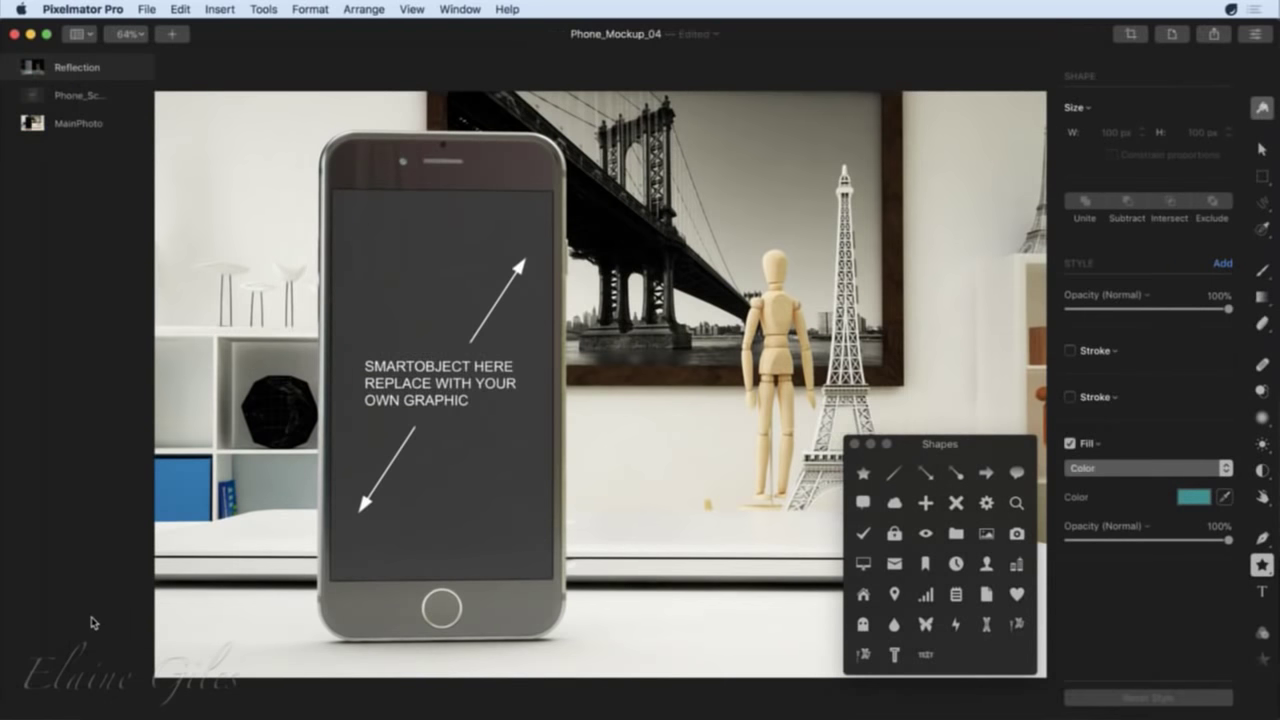
click(855, 445)
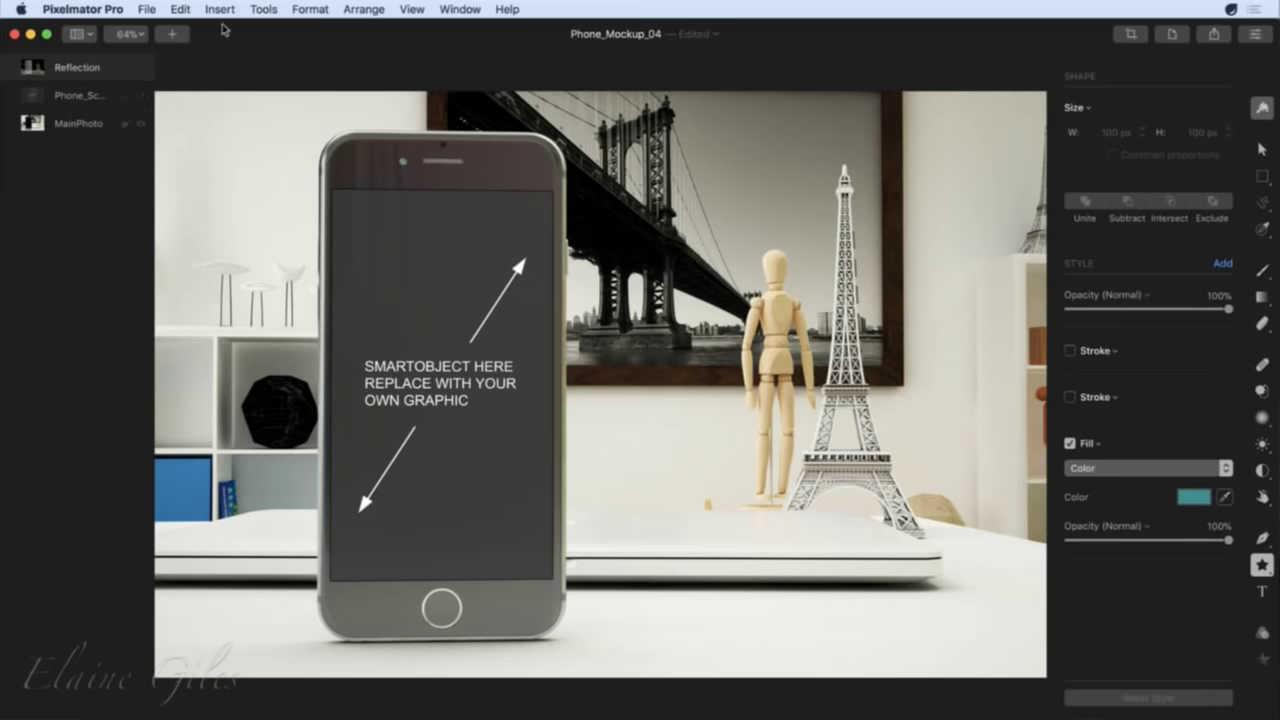
Add an empty layer to the phone mockup and insert IMG_4569.PNG from the 12 - Perspective Transform folder.
click(174, 38)
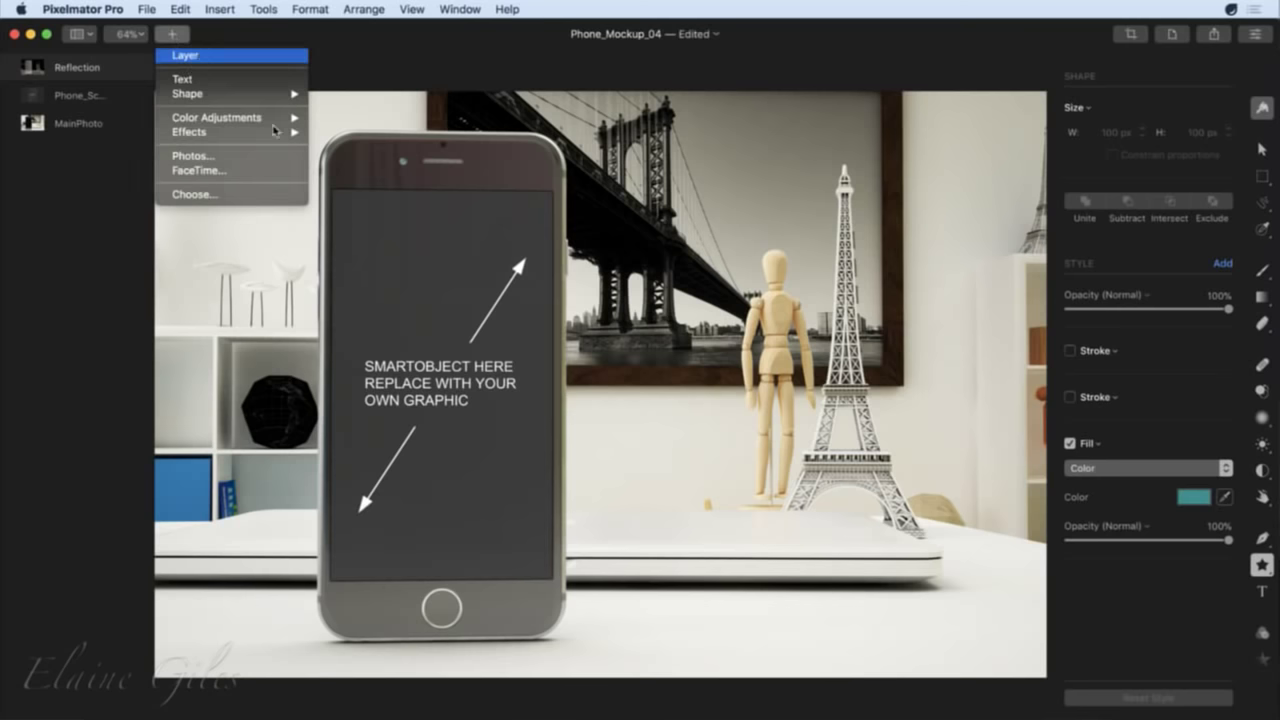
click(188, 56)
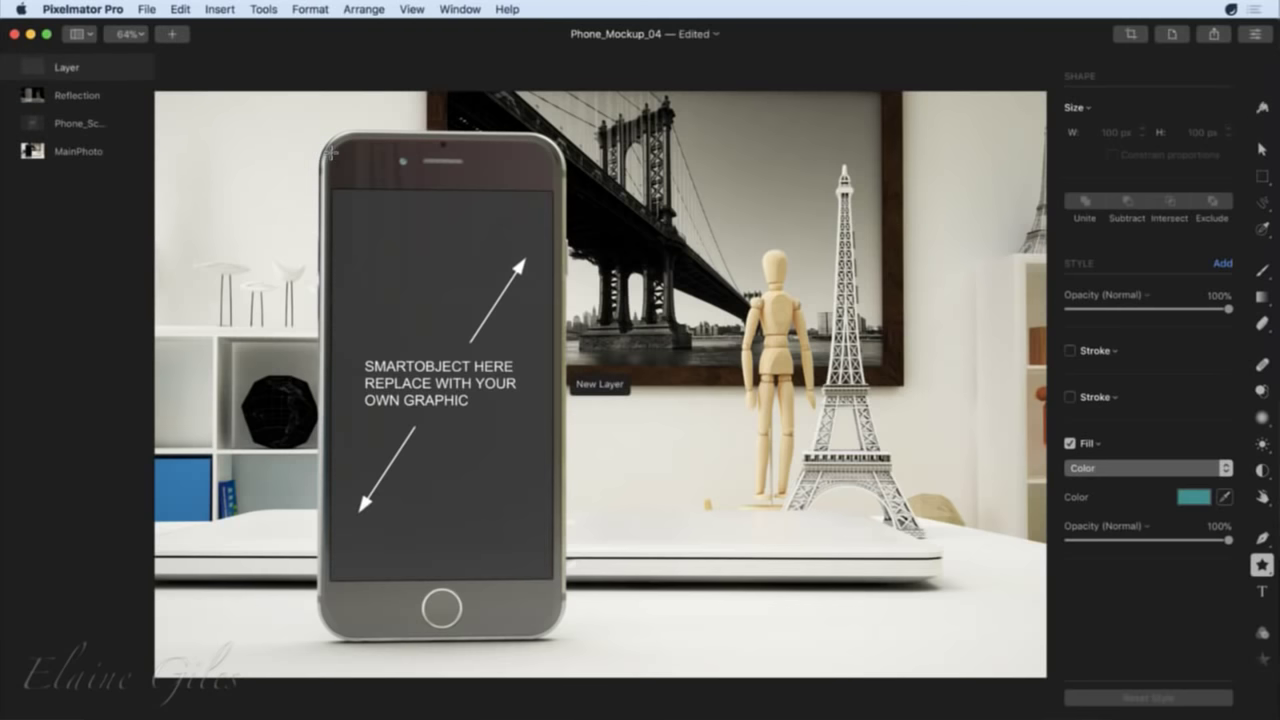
click(172, 34)
click(206, 196)
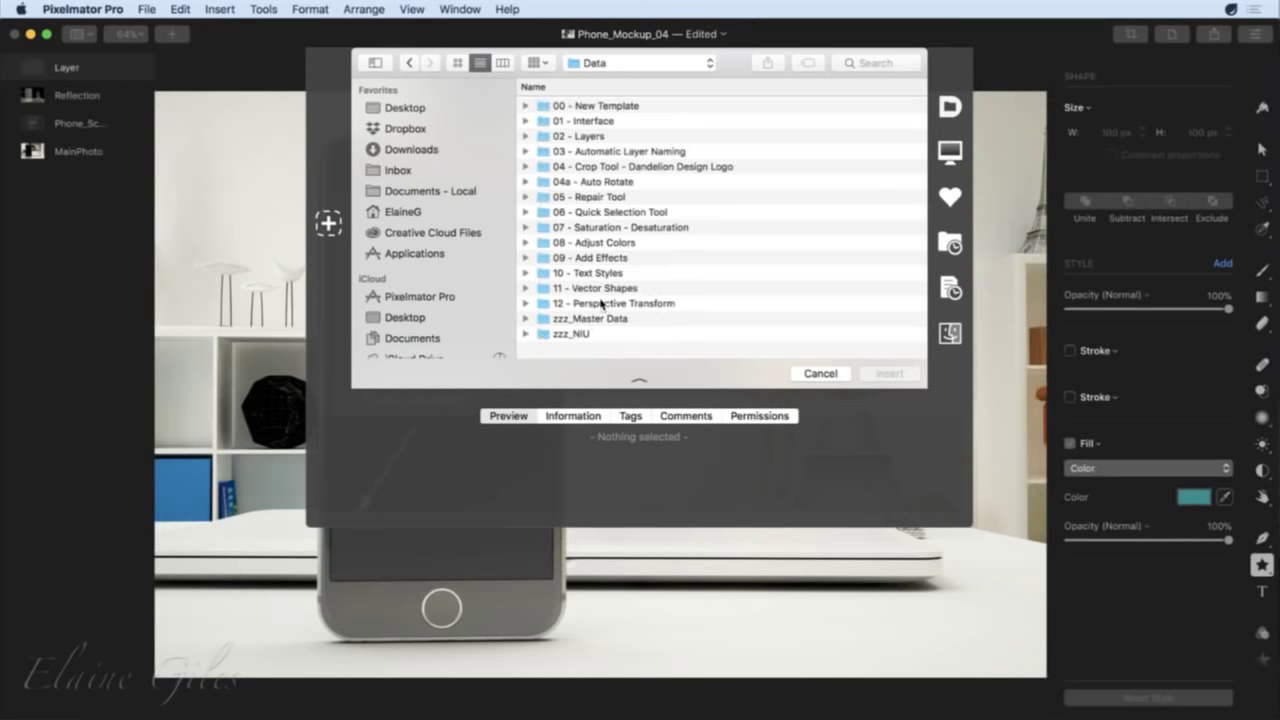
double_click(598, 305)
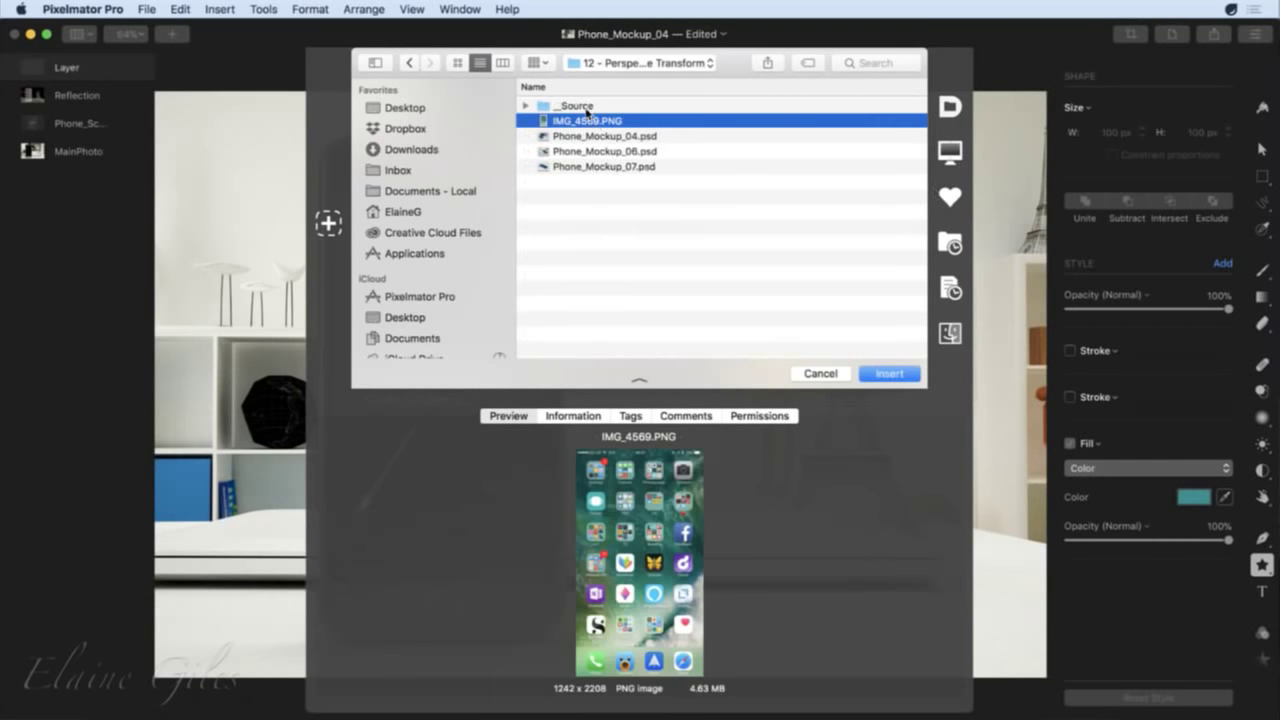
click(887, 375)
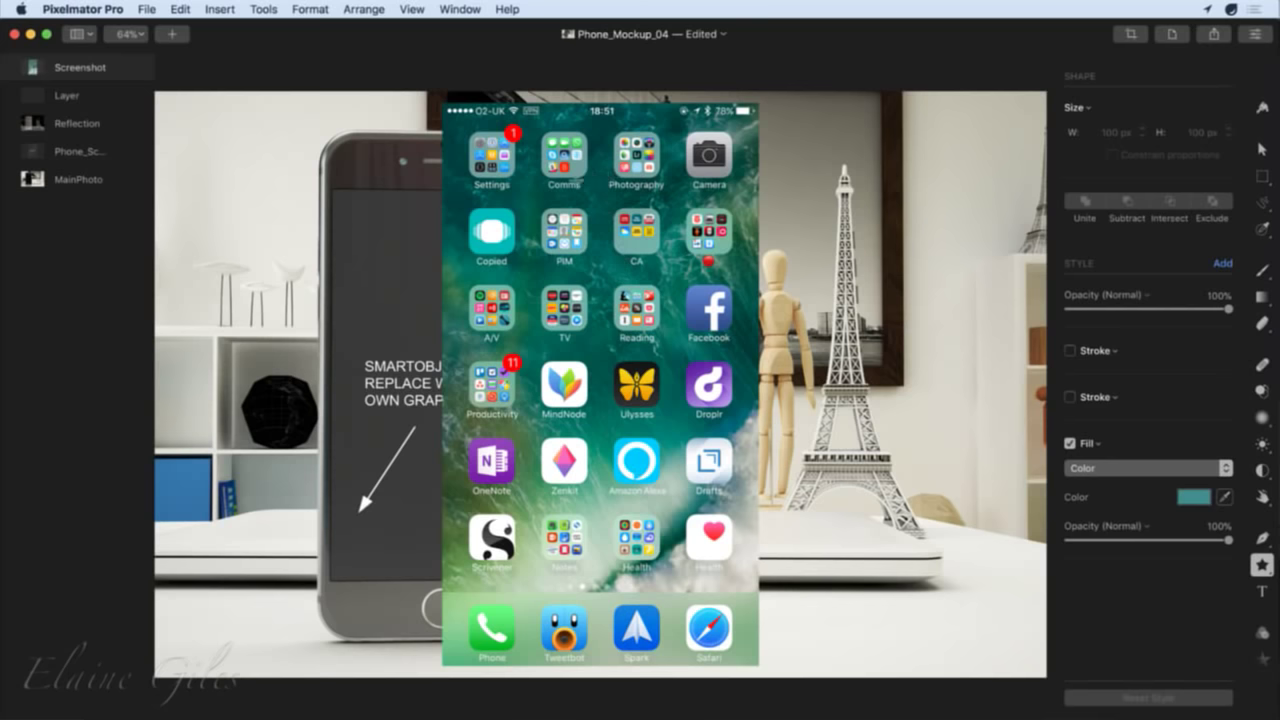
Scale the inserted screenshot proportionally to about 870 × 1547 px and position it over the phone's screen at X 691, Y 384.
click(1262, 149)
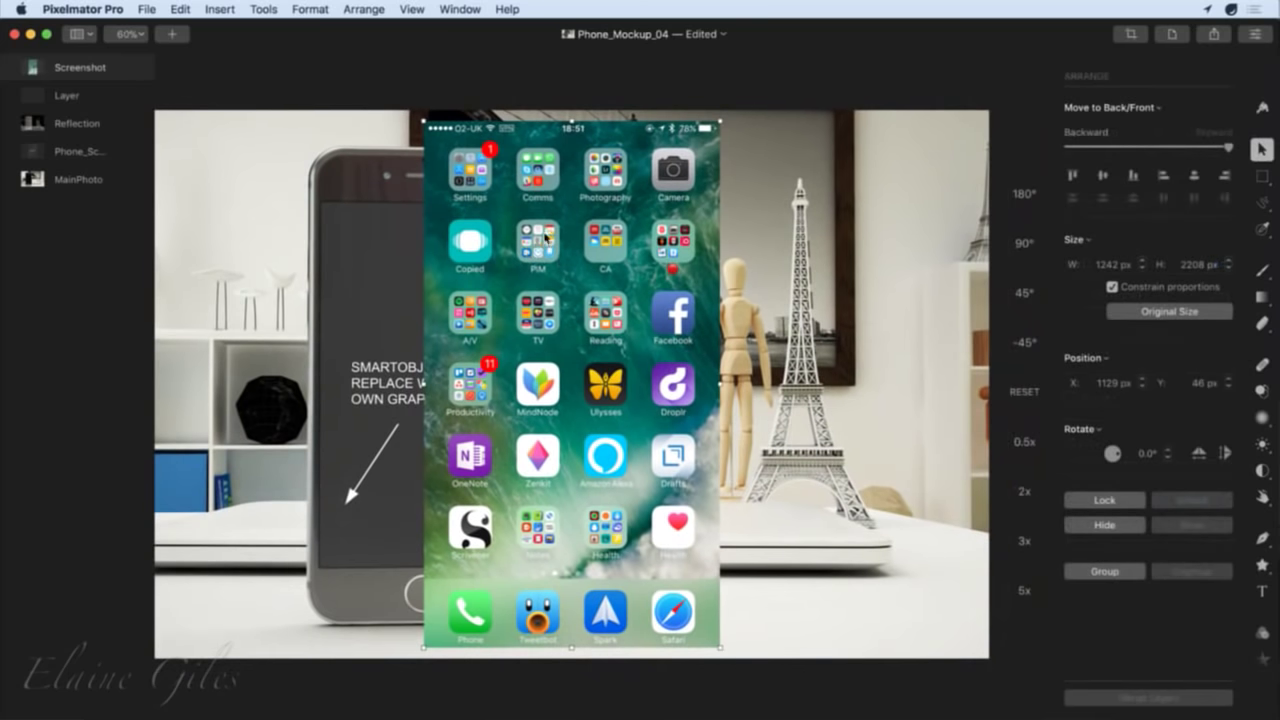
drag(545, 236, 440, 317)
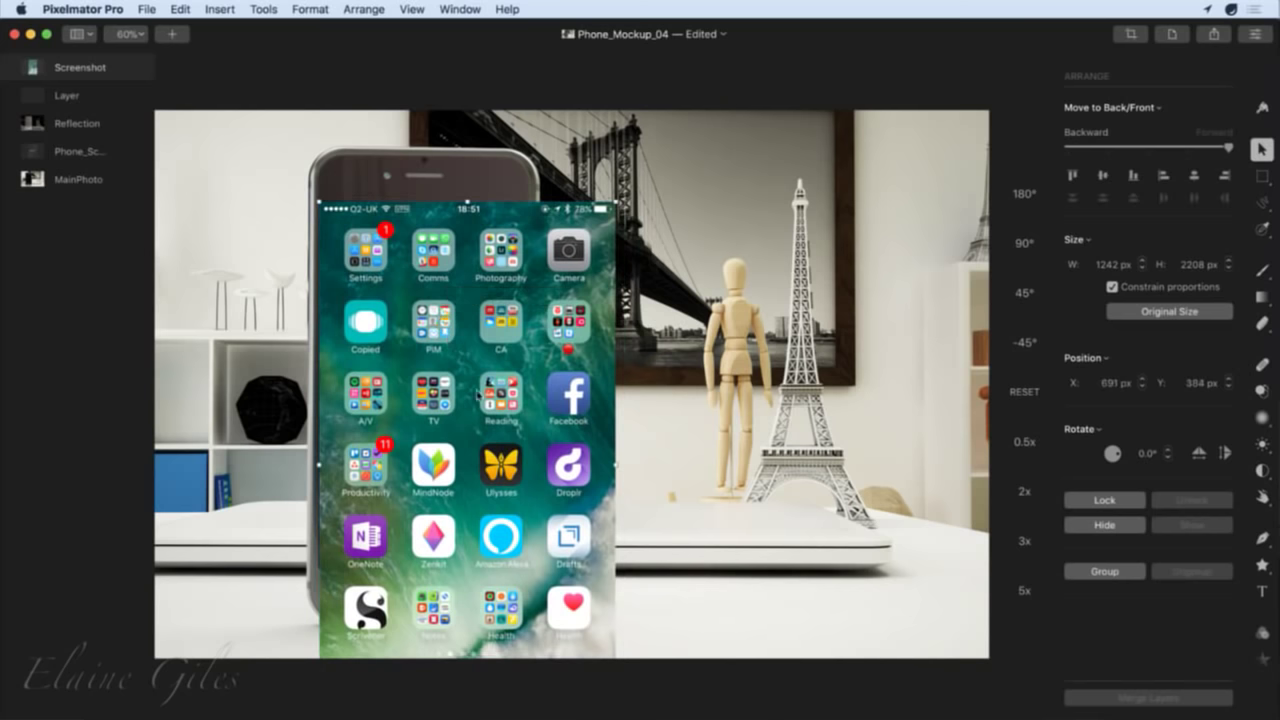
drag(614, 206, 530, 248)
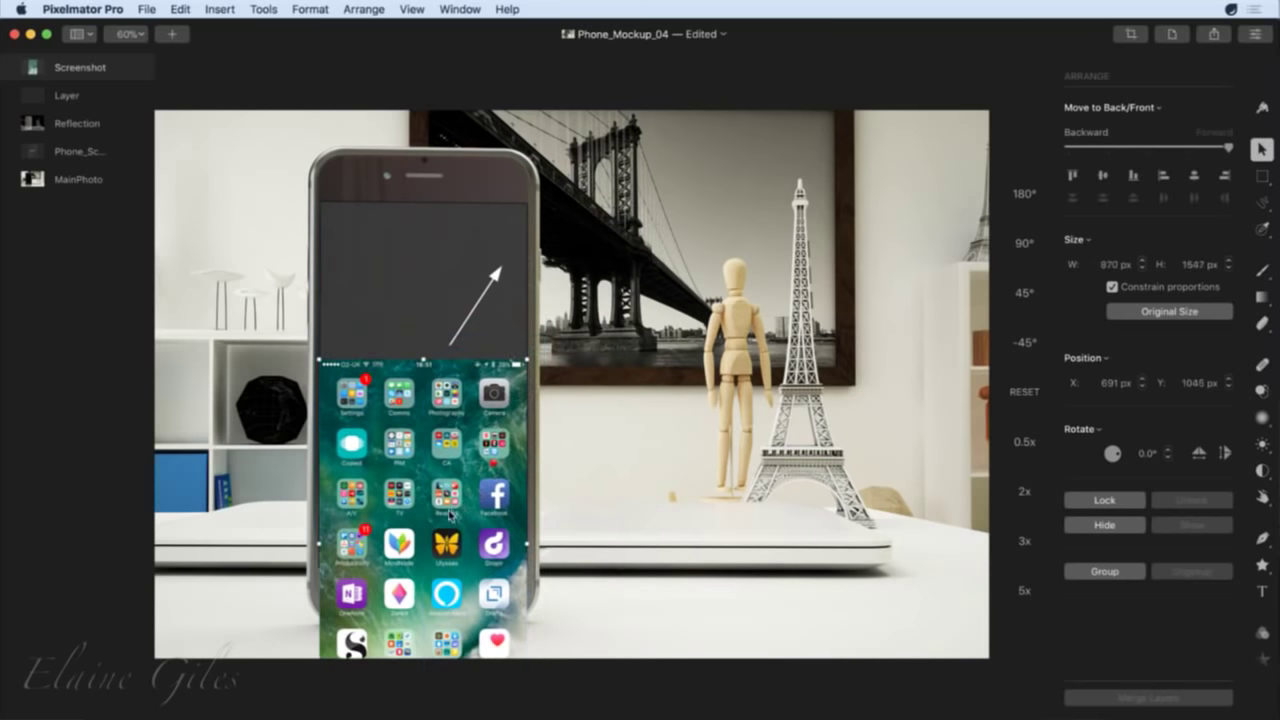
drag(450, 515, 451, 355)
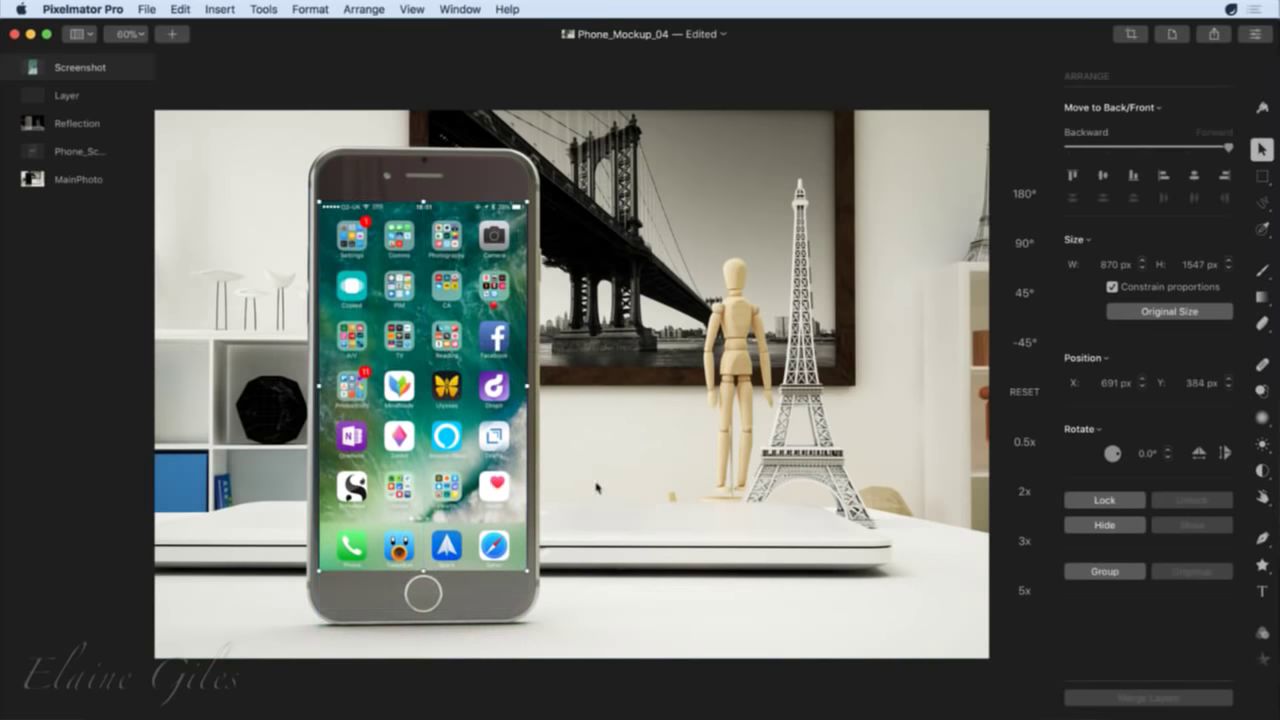
Fine-tune the screenshot's fit on the phone to about 863 × 1535 px at X 694, Y 384, then deselect it.
click(597, 488)
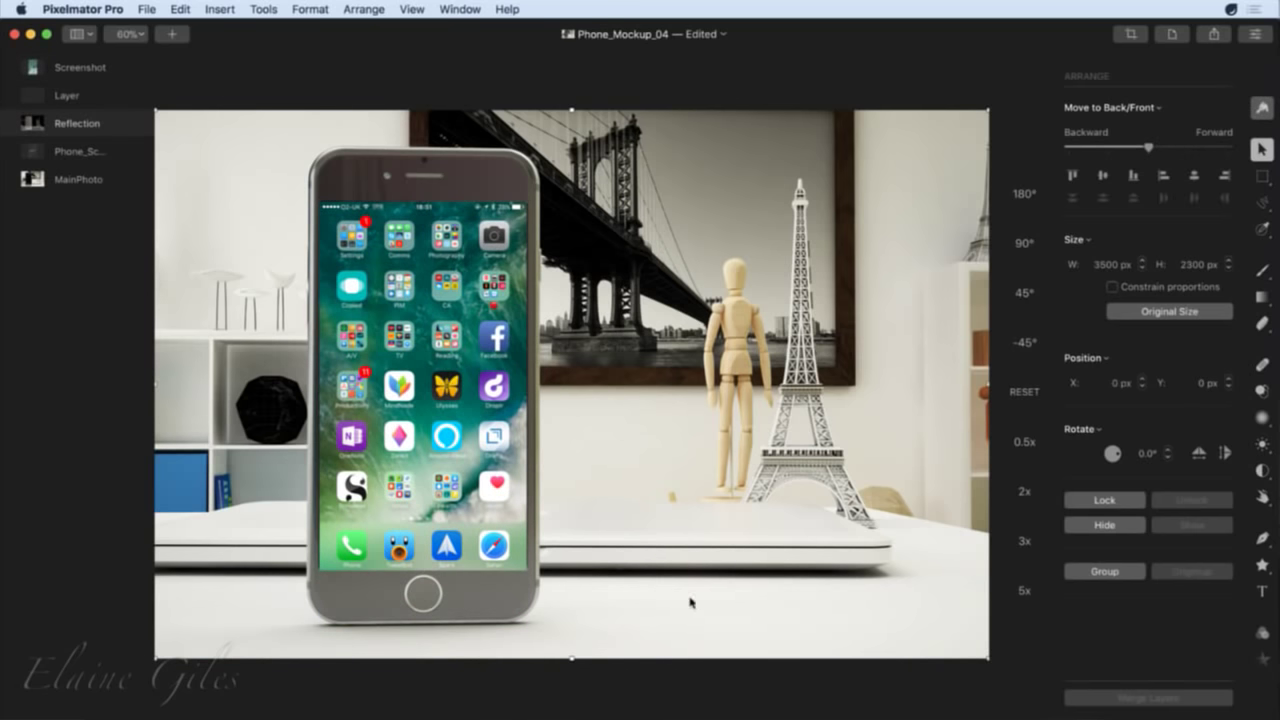
click(436, 557)
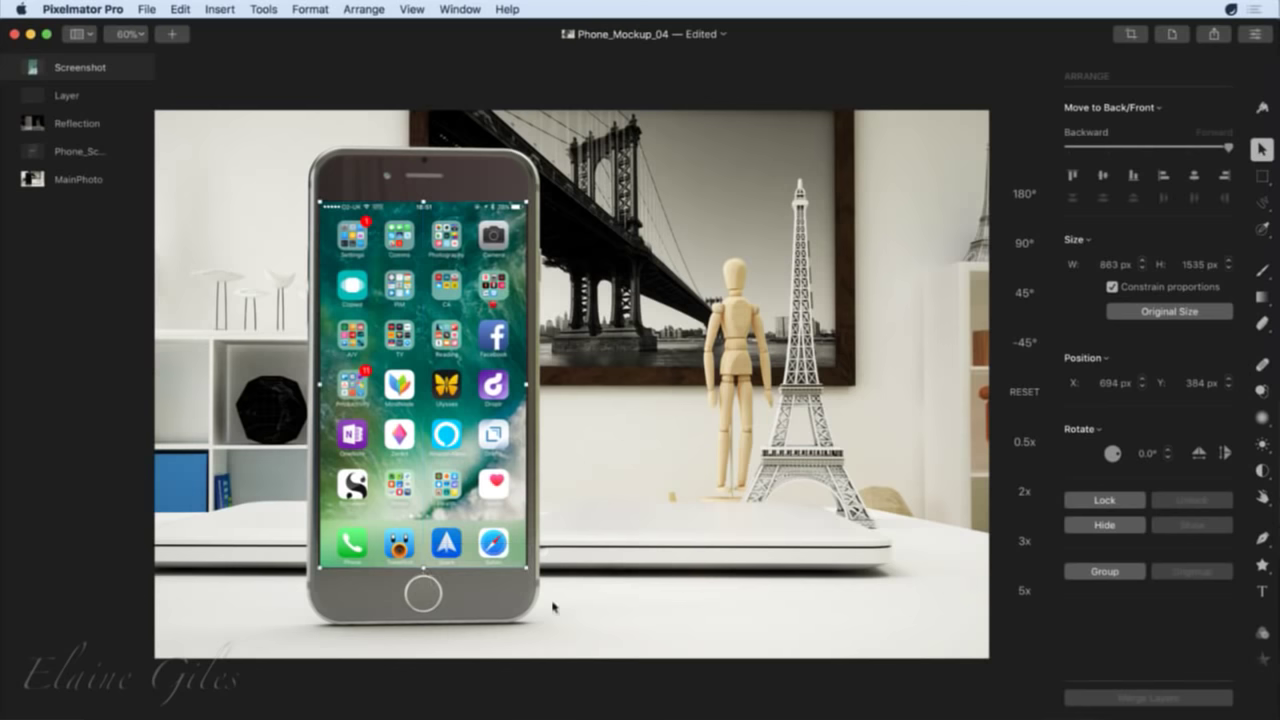
click(660, 610)
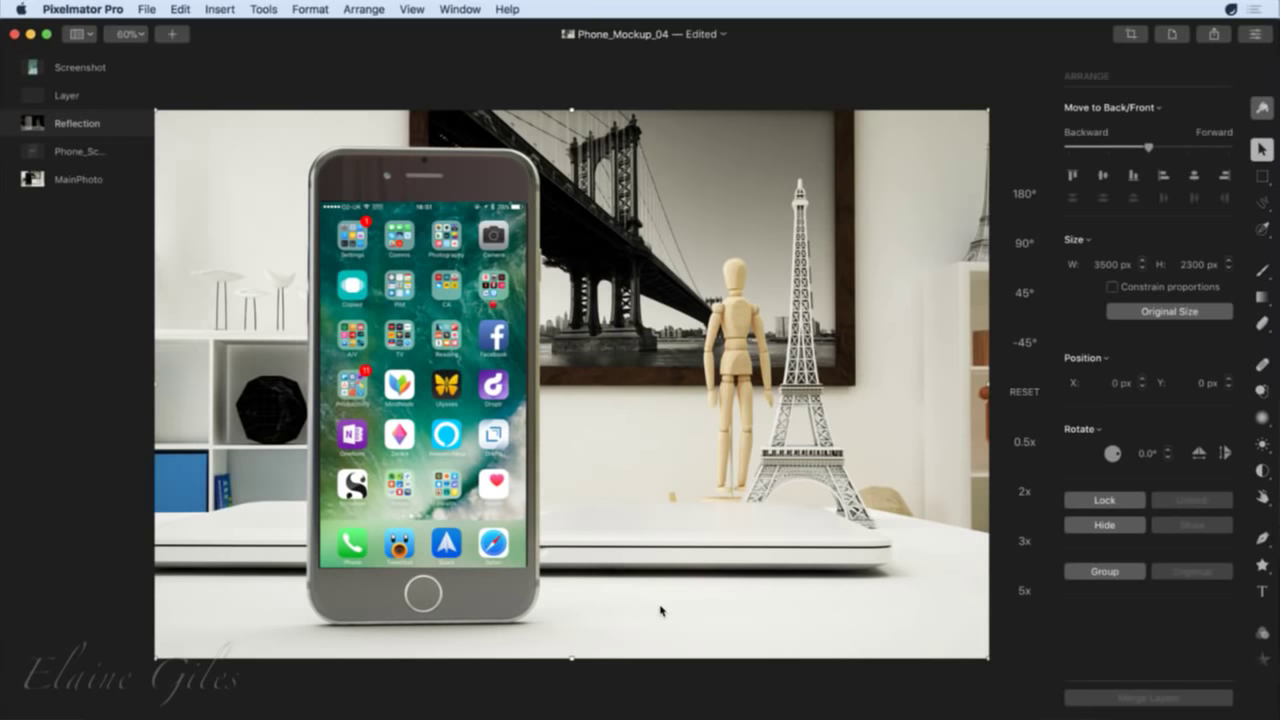
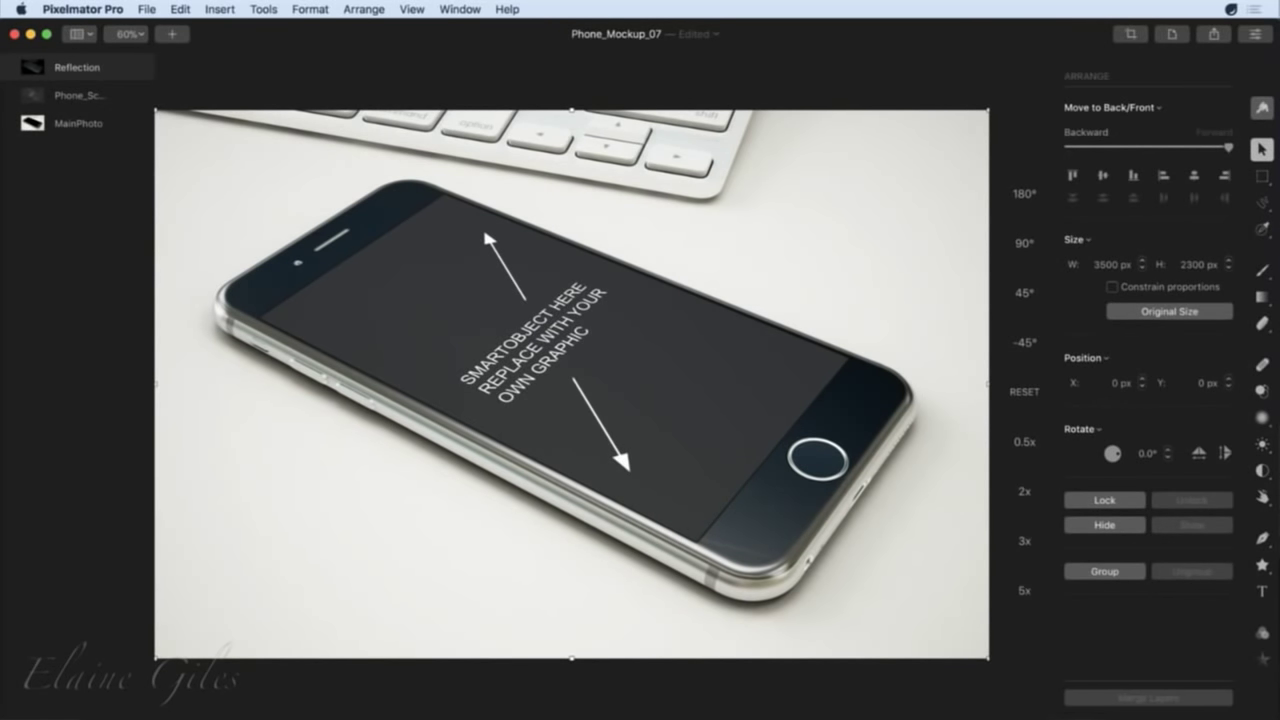
Insert IMG_4569.PNG as a new layer into the Phone_Mockup_07 document with the angled phone.
click(176, 37)
click(191, 199)
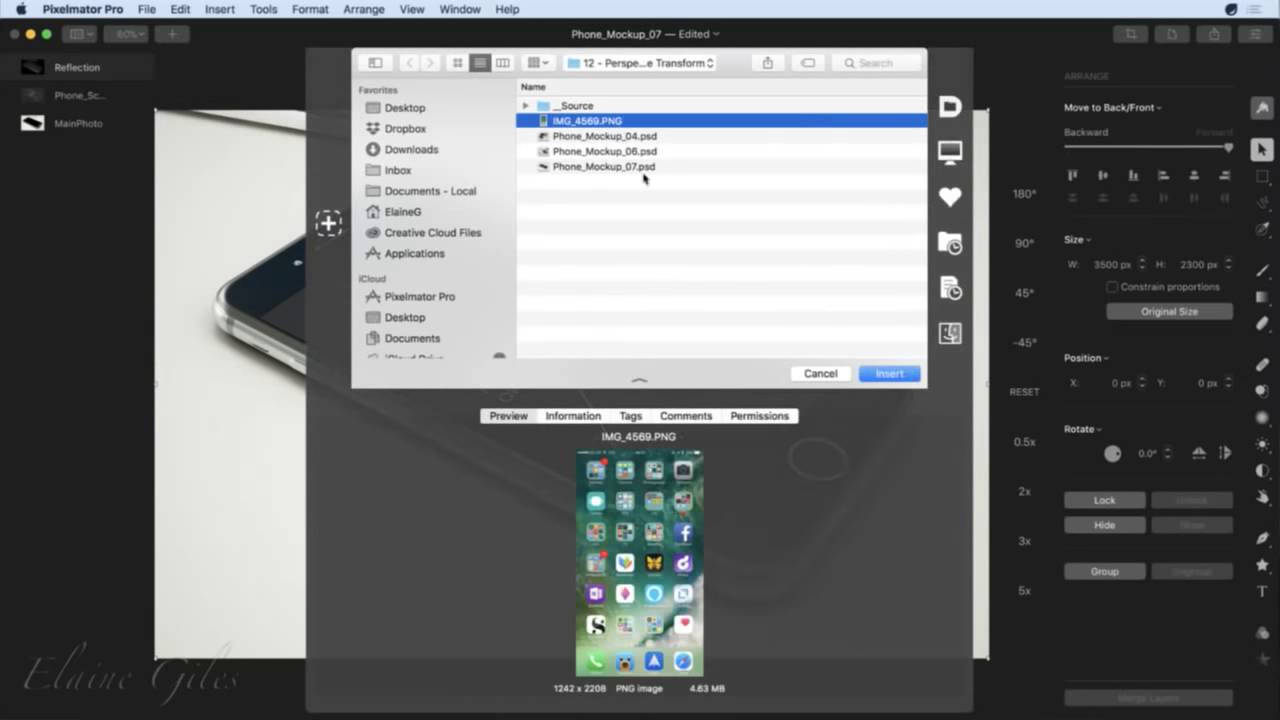
click(898, 375)
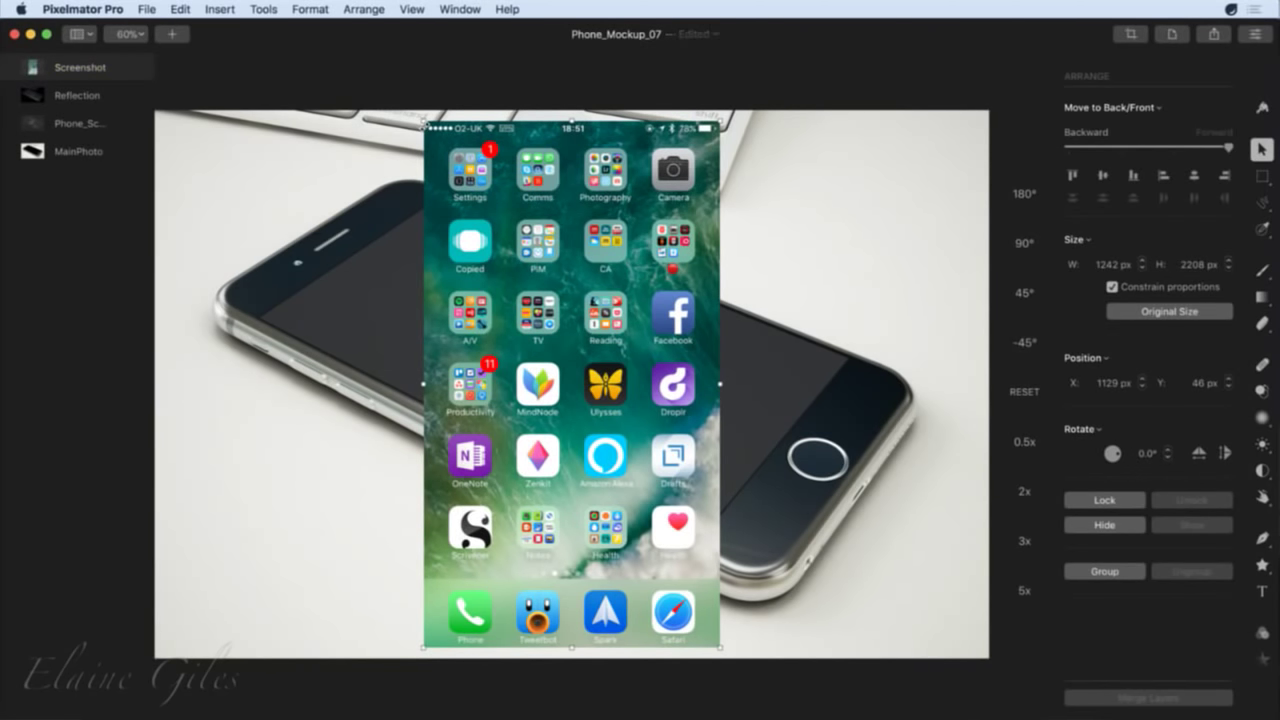
Try resizing the screenshot from its upper-left corner towards the angled phone's screen, and undo the attempt.
drag(420, 118, 278, 370)
key(super+z)
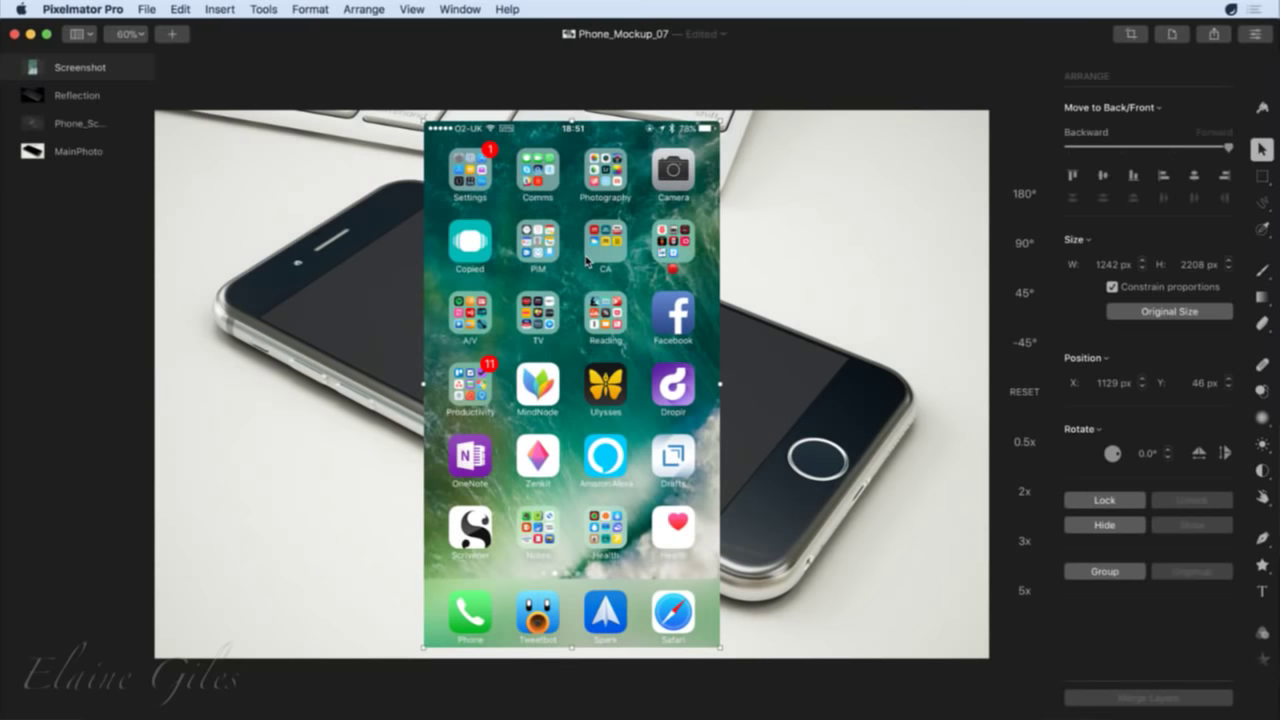
Look through the effect presets available for the Screenshot layer, and return to arranging the layer.
click(1263, 660)
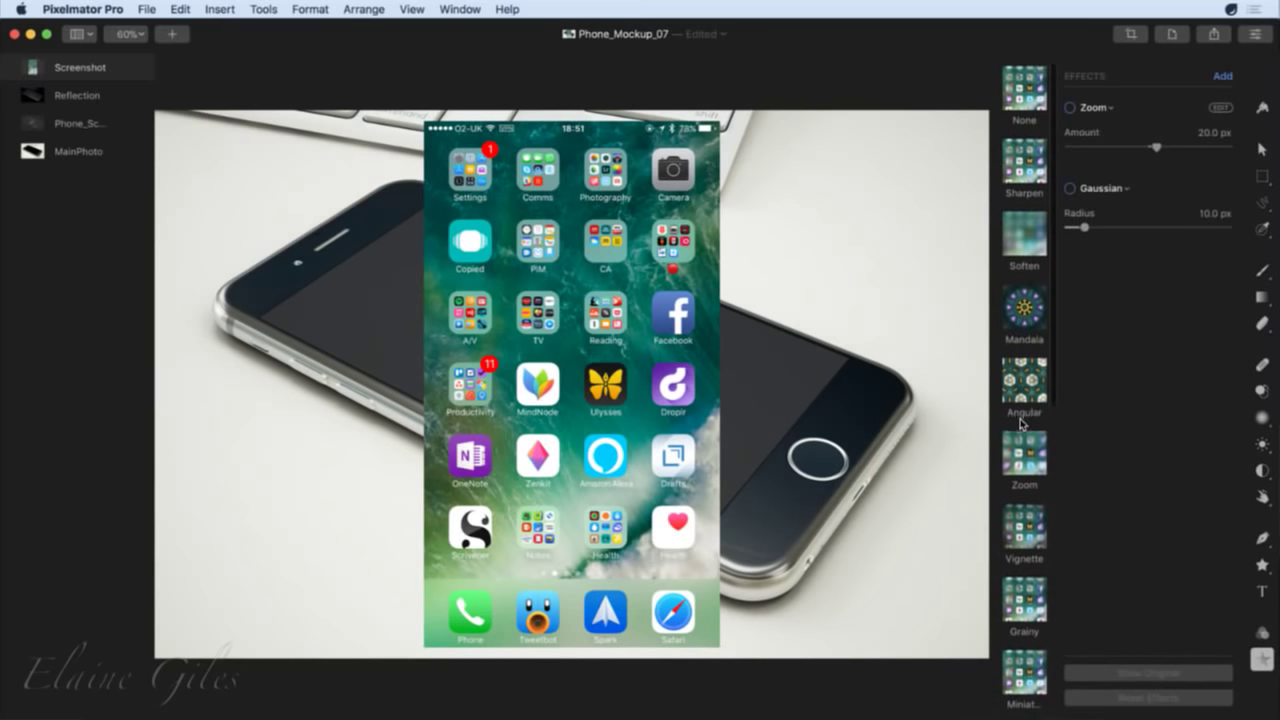
scroll(1020, 427, down, 5)
scroll(1020, 424, down, 10)
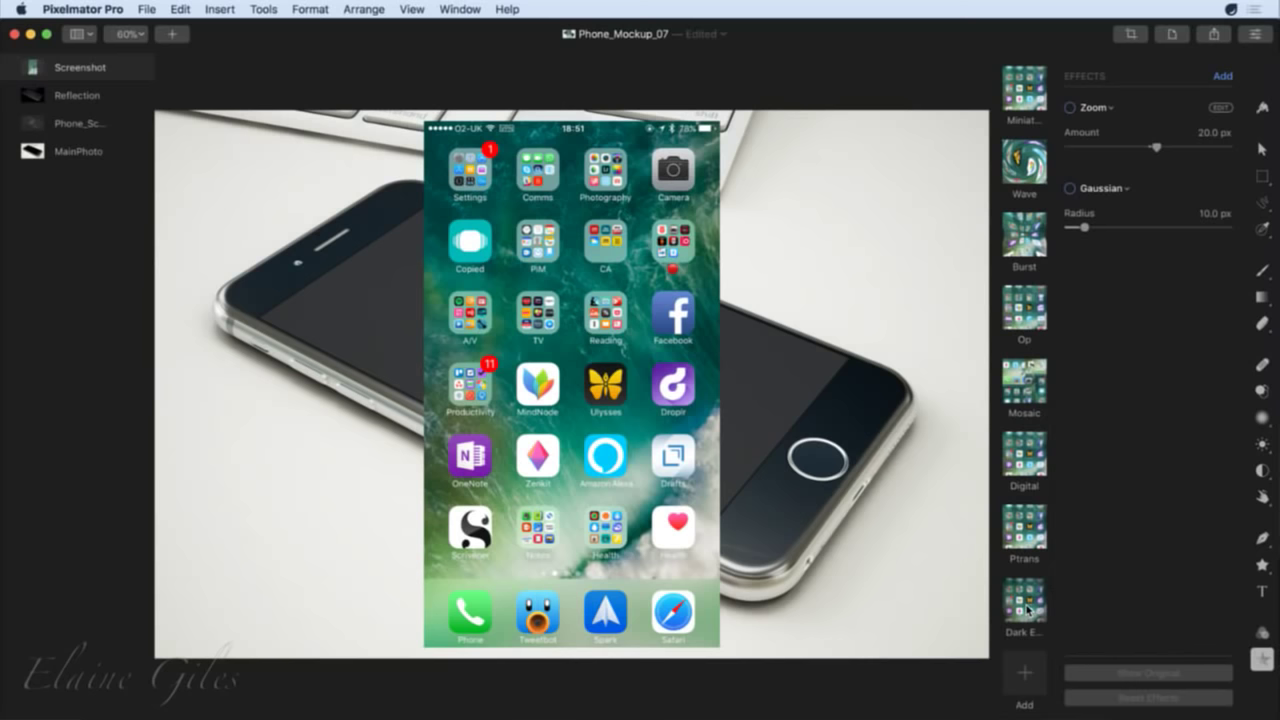
click(1262, 148)
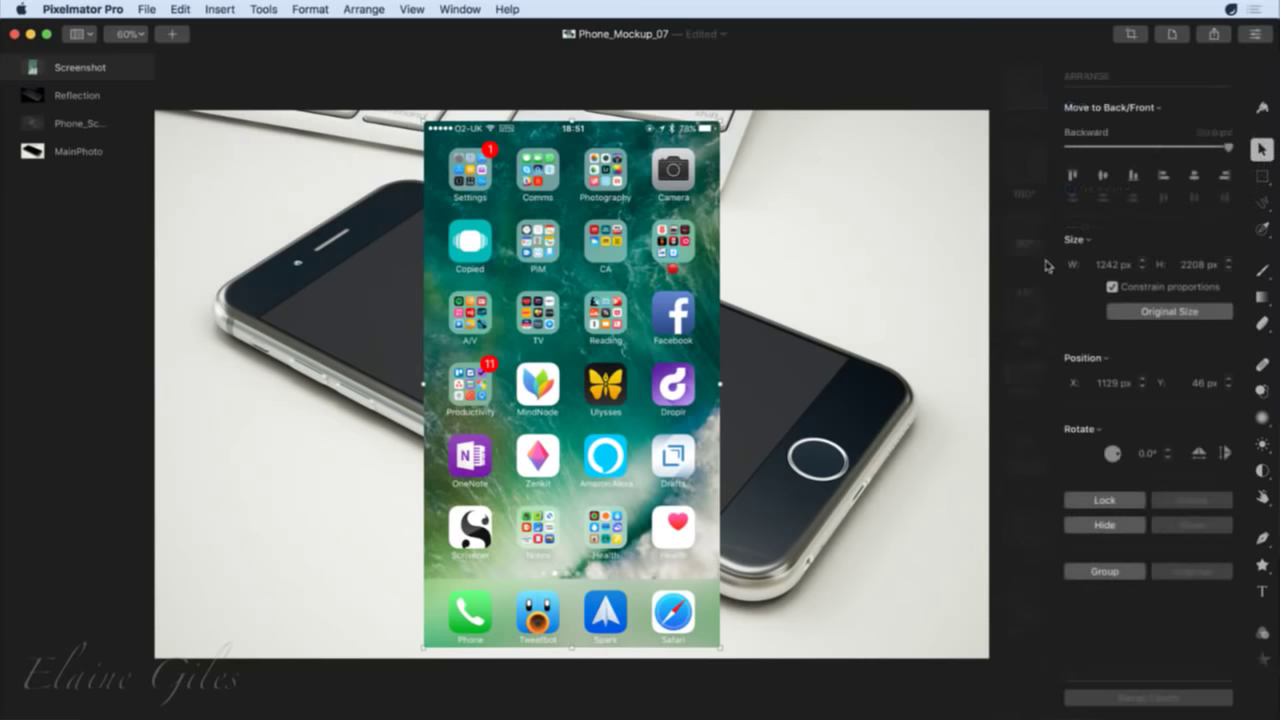
Add the Perspective Transform effect to the Screenshot layer.
click(226, 7)
mouse_move(248, 110)
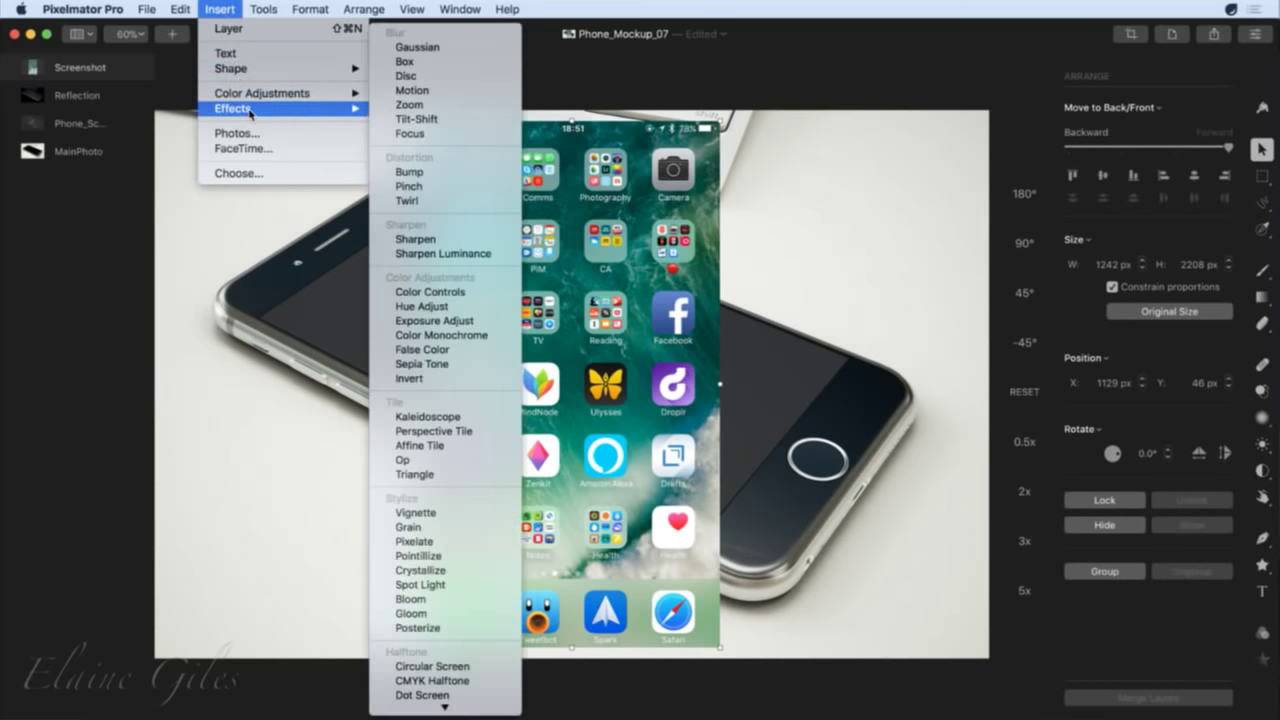
mouse_move(444, 706)
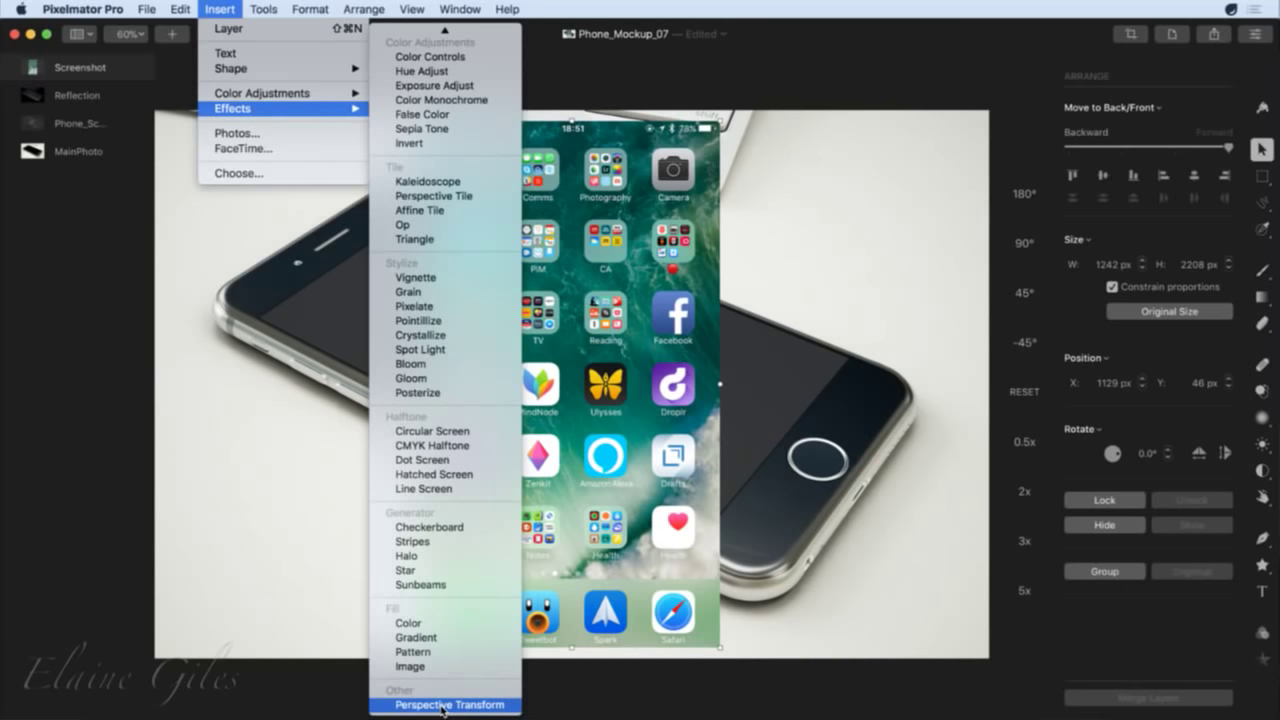
click(444, 705)
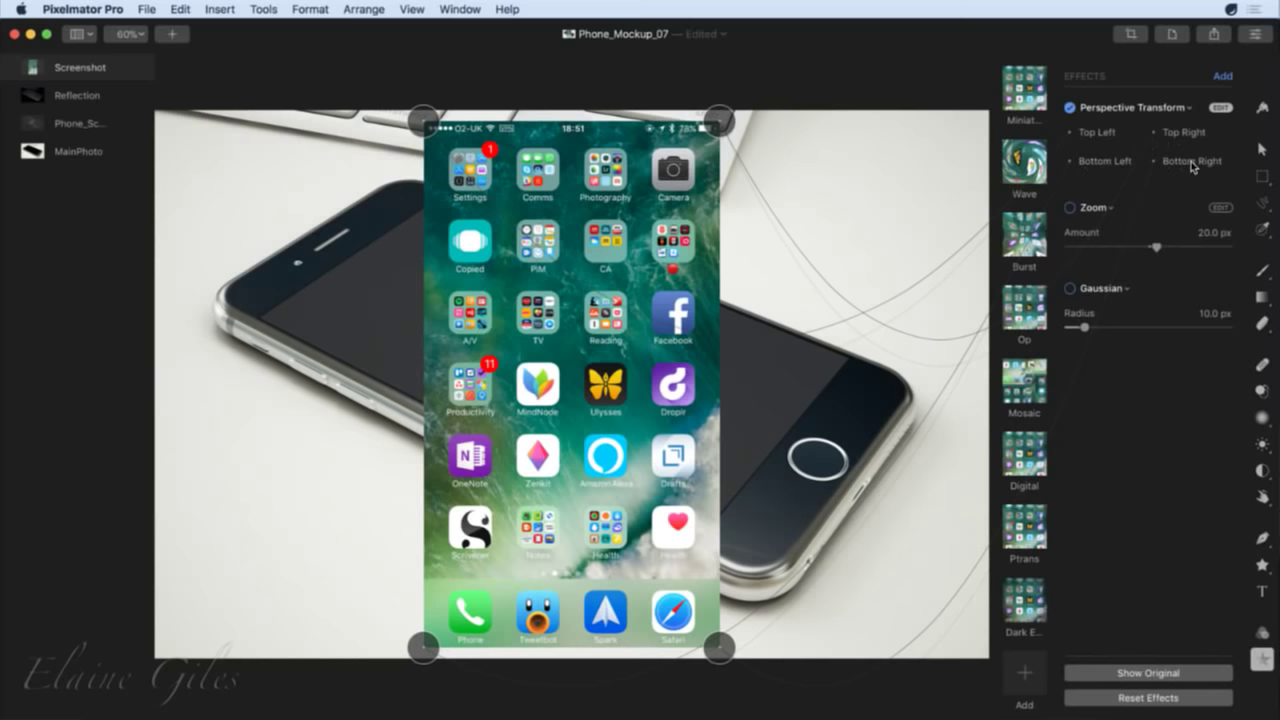
Move the four perspective corners of the screenshot roughly onto the matching corners of the angled phone's display.
drag(708, 160, 740, 165)
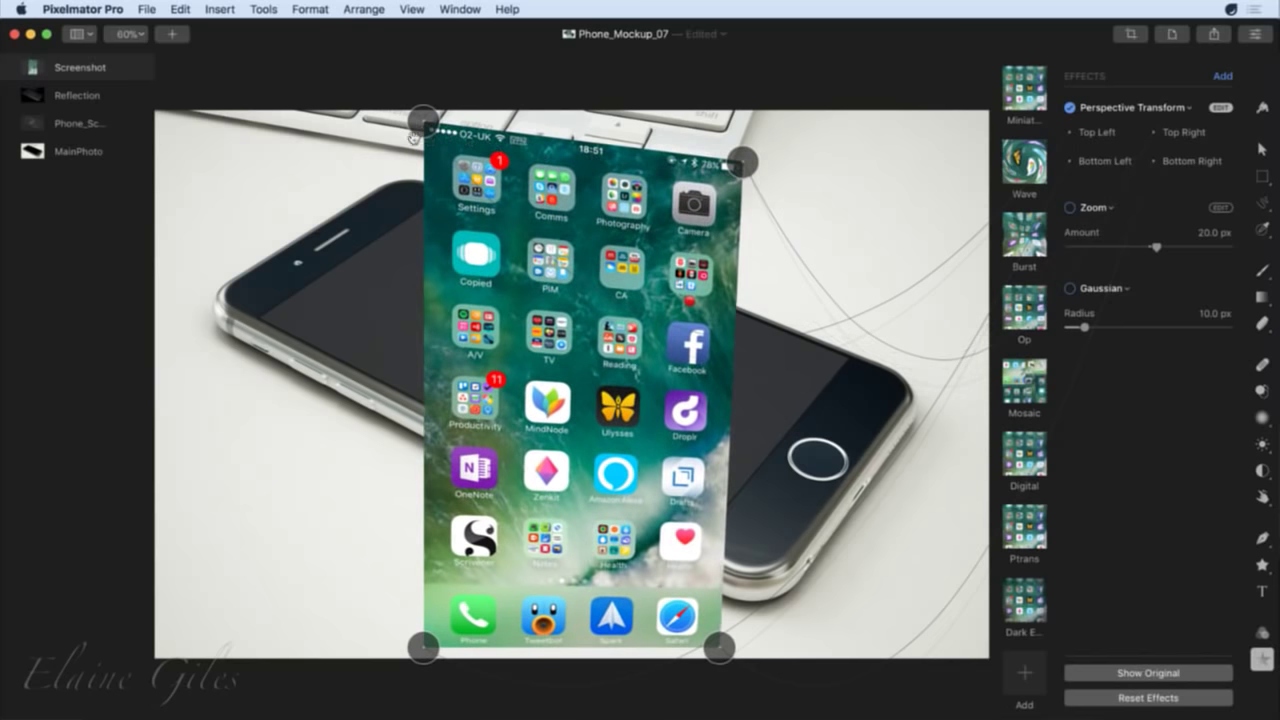
drag(422, 130, 258, 322)
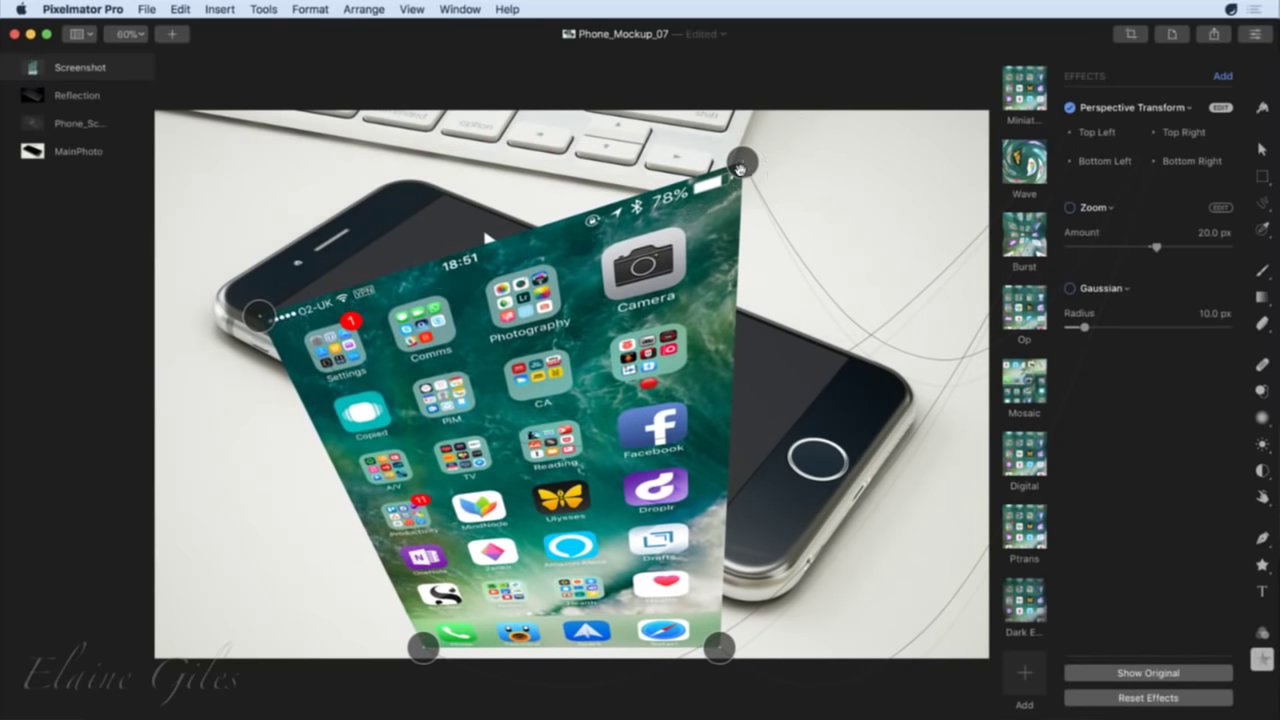
drag(741, 166, 447, 194)
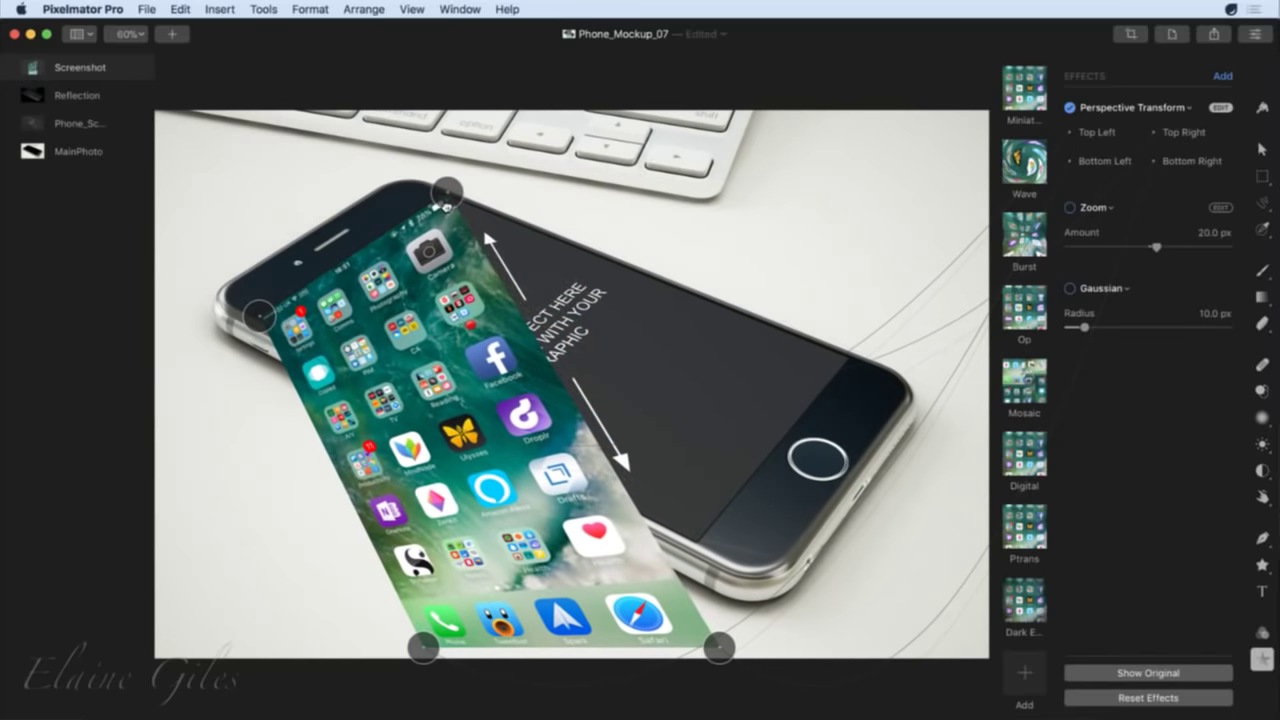
drag(720, 665, 848, 372)
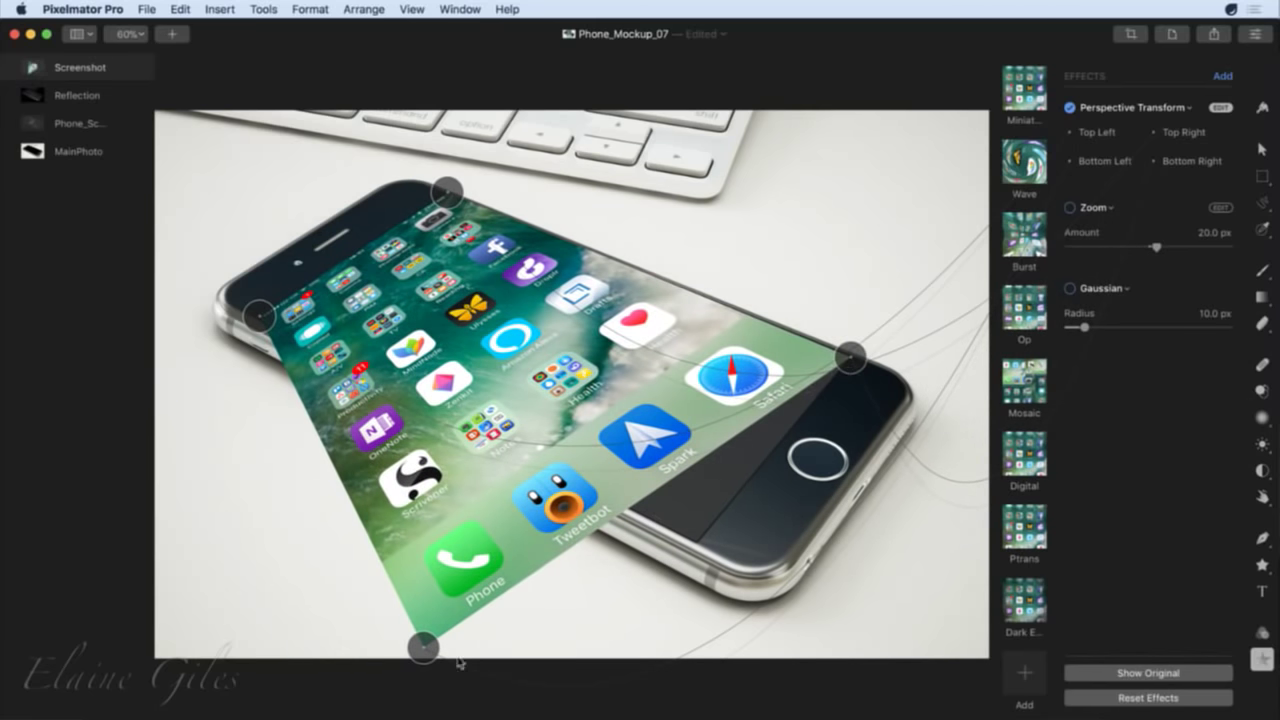
drag(422, 659, 694, 558)
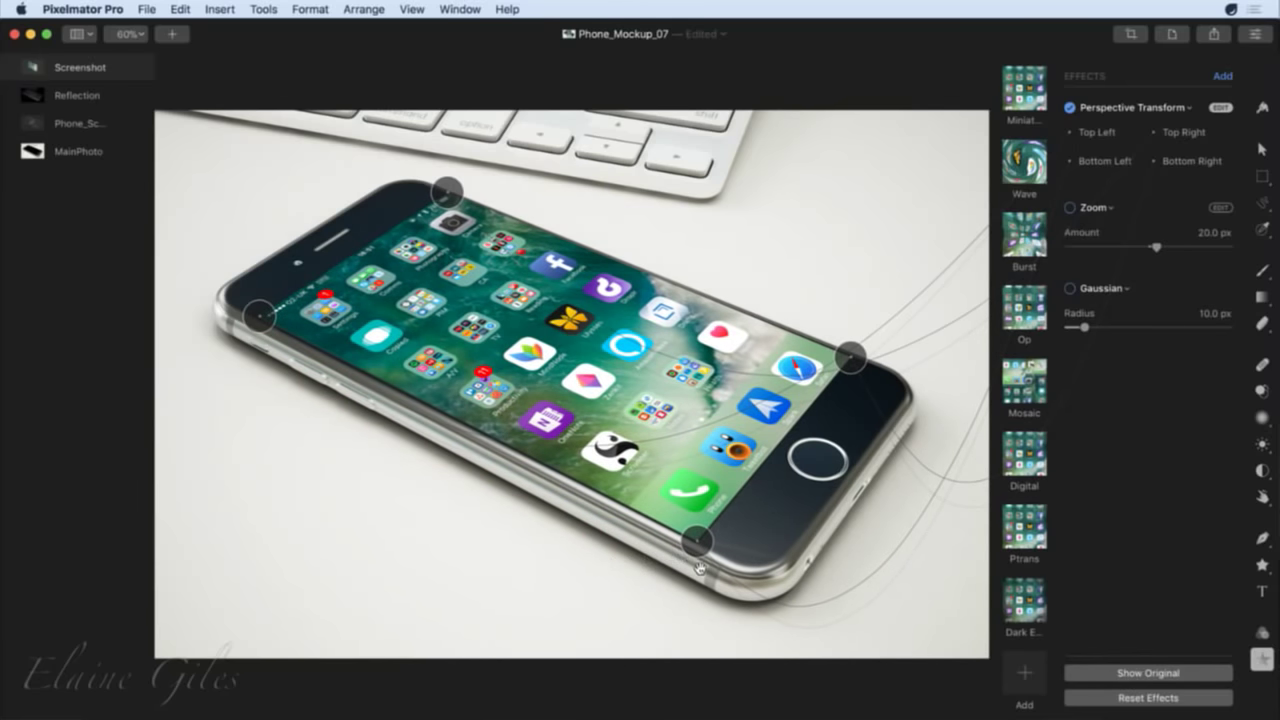
Zoom in to about 996% and align the screenshot's bottom-left perspective corner precisely with the phone display's corner.
scroll(699, 568, up, 10)
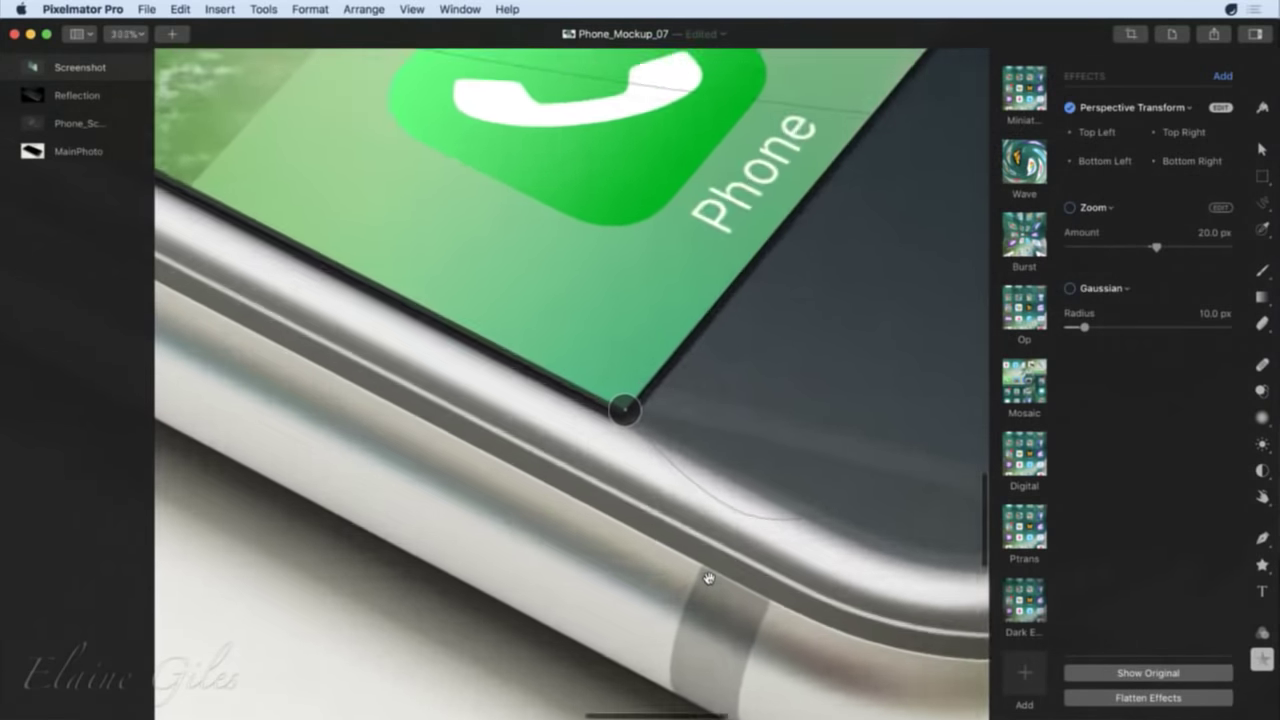
scroll(708, 578, up, 10)
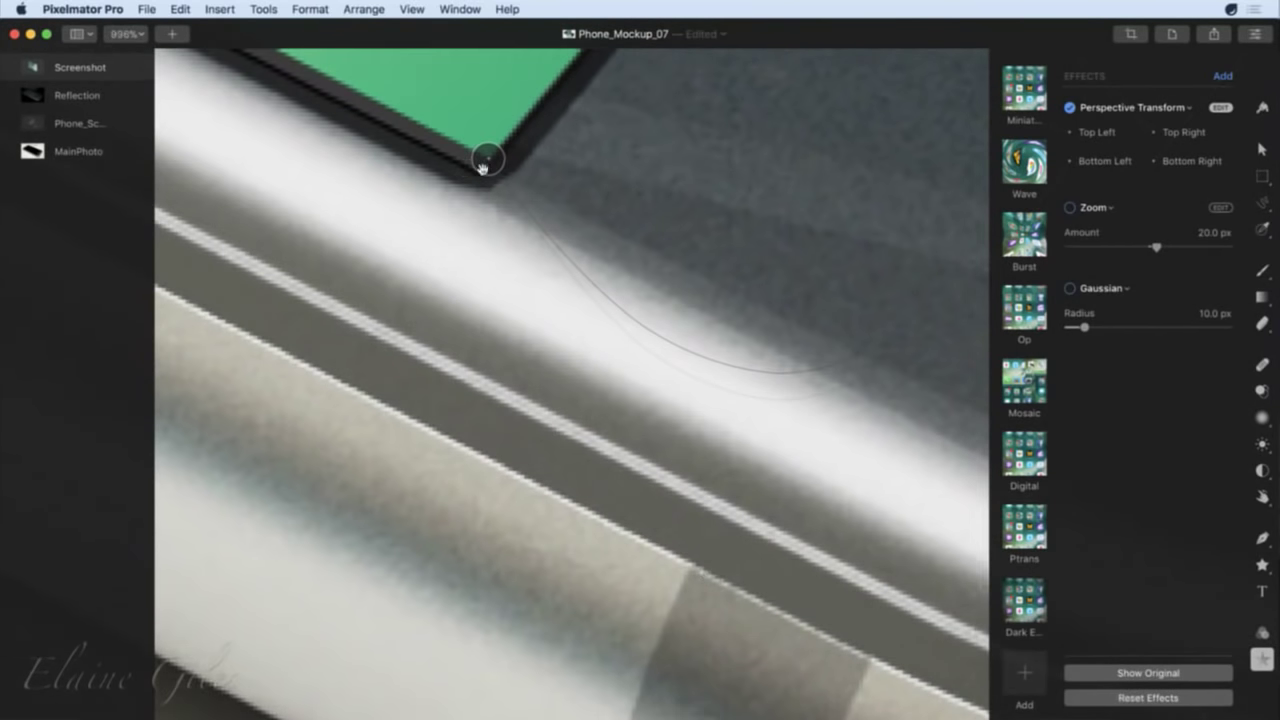
mouse_move(489, 171)
mouse_down()
mouse_move(474, 177)
mouse_move(462, 158)
mouse_move(463, 124)
mouse_move(479, 181)
mouse_up()
Align the screenshot's bottom-right perspective corner, beside the Safari icon, precisely with the phone display's corner.
scroll(589, 186, up, 15)
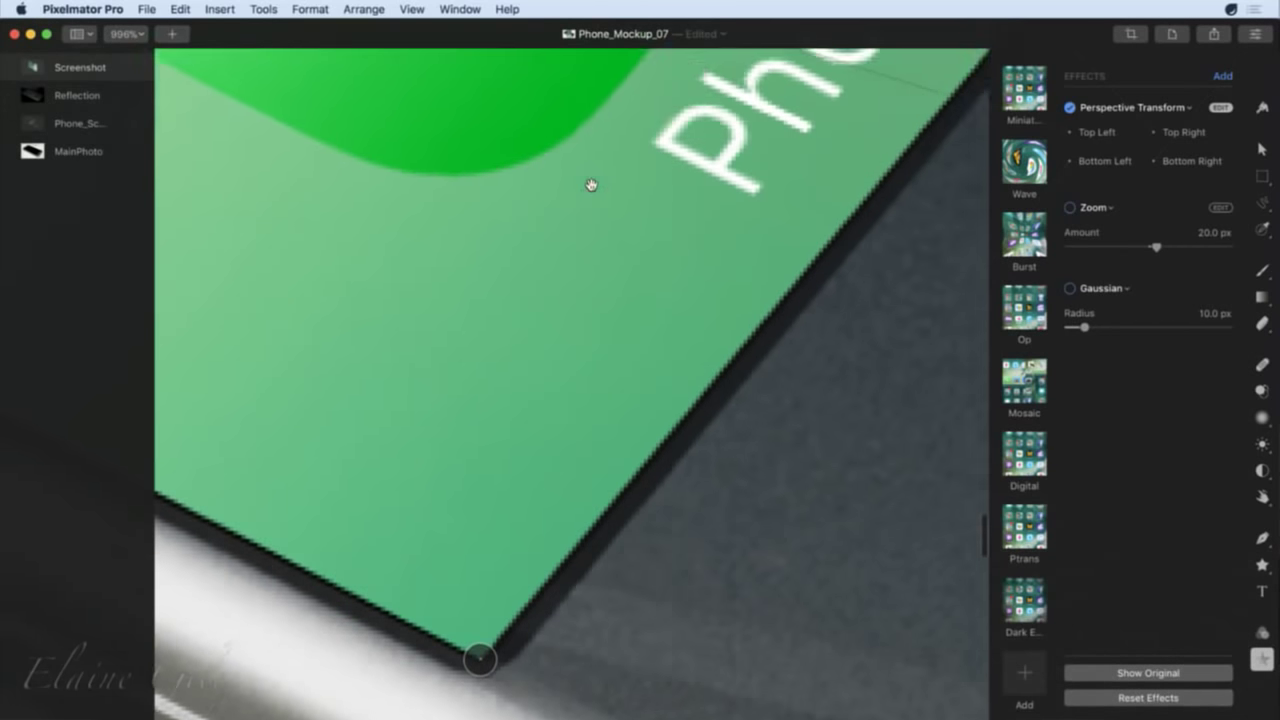
scroll(585, 190, right, 5)
scroll(582, 202, up, 20)
scroll(582, 202, right, 10)
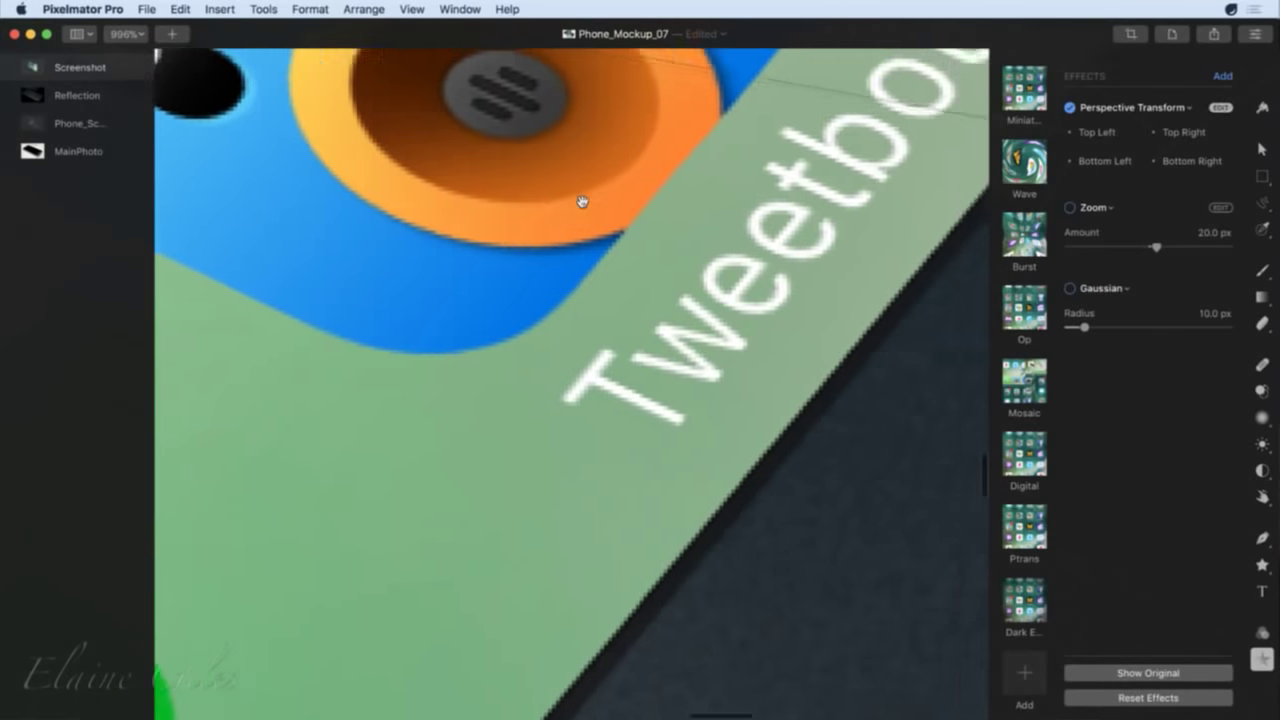
scroll(582, 202, up, 10)
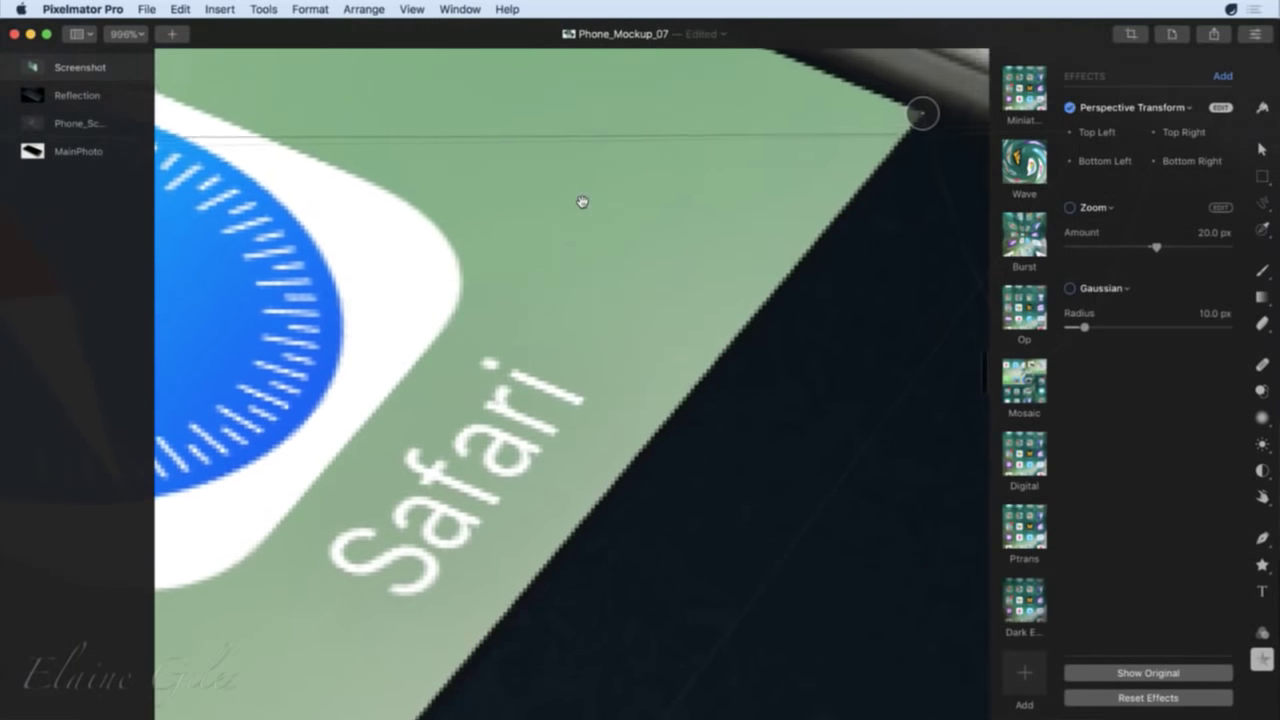
drag(905, 320, 873, 340)
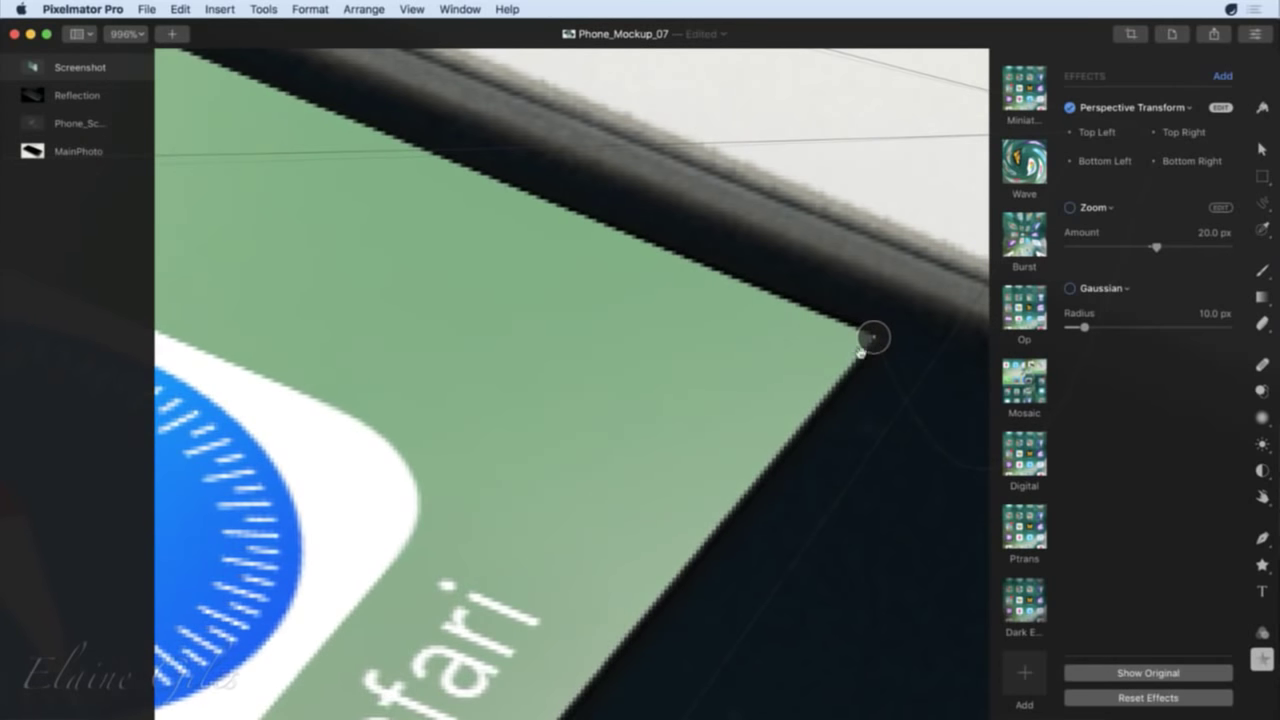
Move the screenshot's top-right perspective corner, beside the battery indicator, inward to meet the phone display's corner.
scroll(518, 292, down, 15)
scroll(518, 292, left, 10)
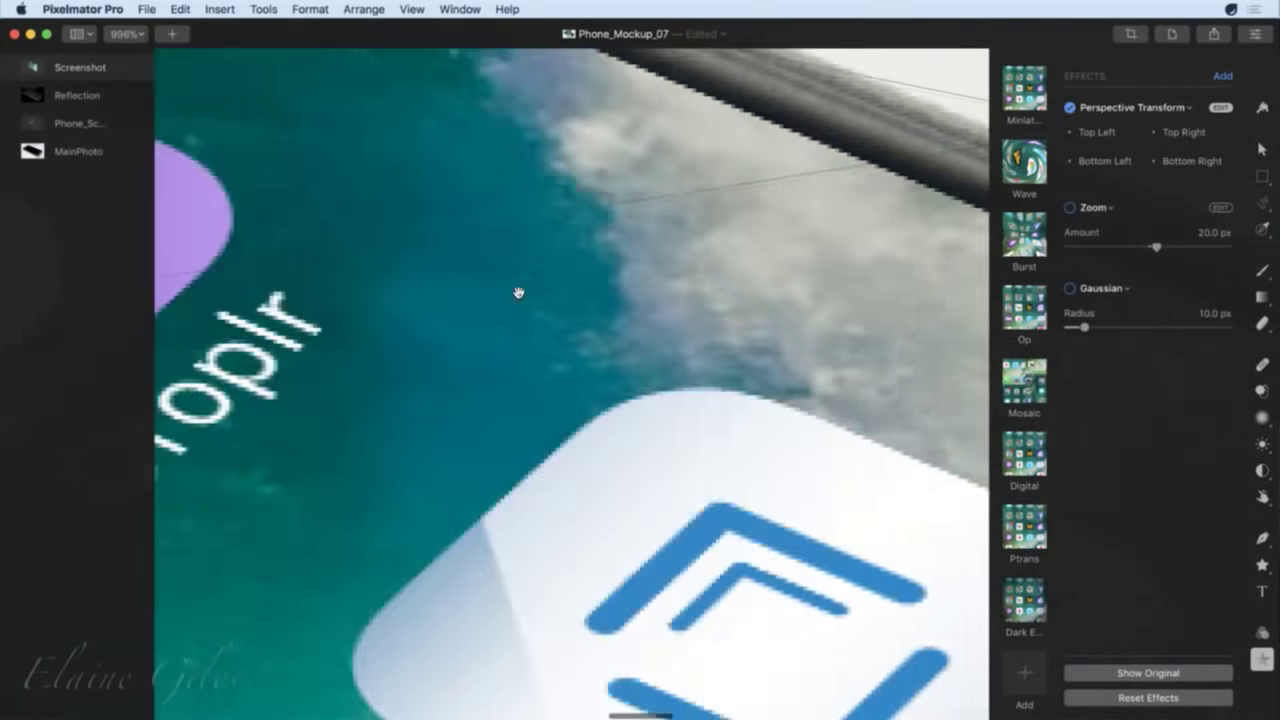
scroll(518, 292, up, 10)
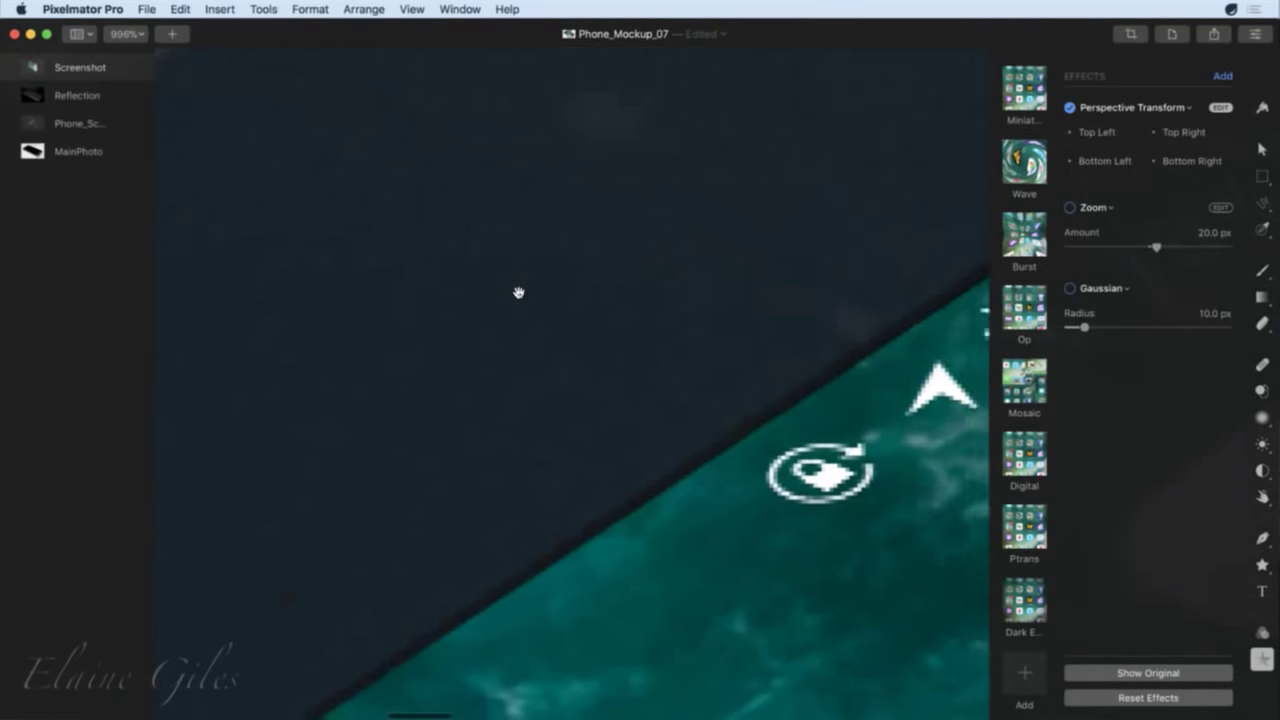
scroll(518, 292, right, 10)
scroll(590, 200, up, 3)
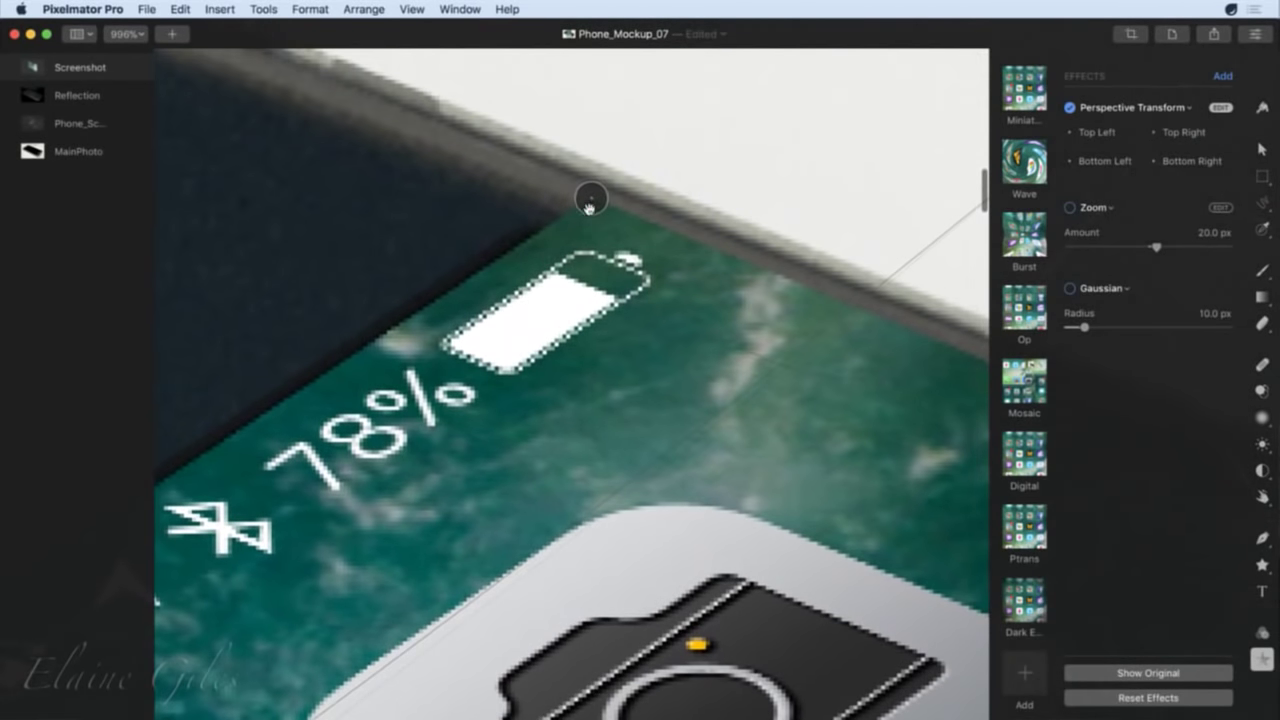
drag(590, 200, 535, 240)
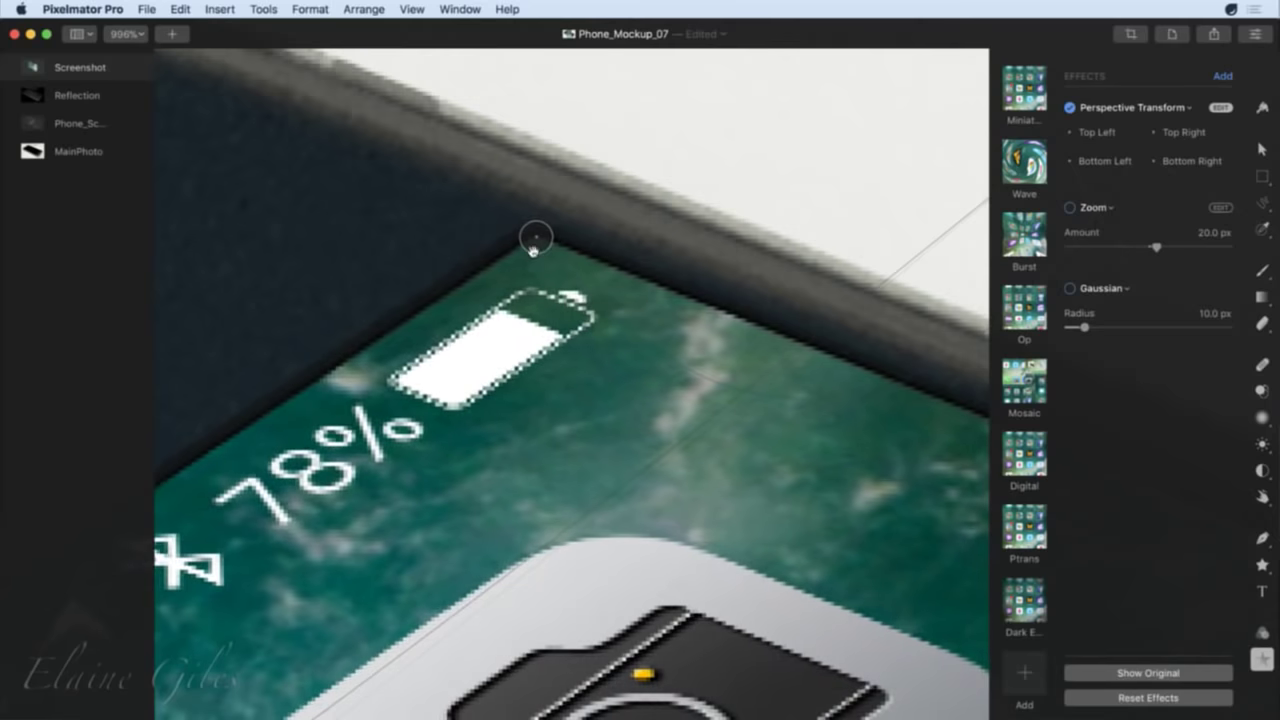
Align the screenshot's top-left perspective corner, beside the signal dots, with the phone display's corner, and fit the whole image in view.
scroll(489, 469, down, 10)
scroll(489, 469, left, 10)
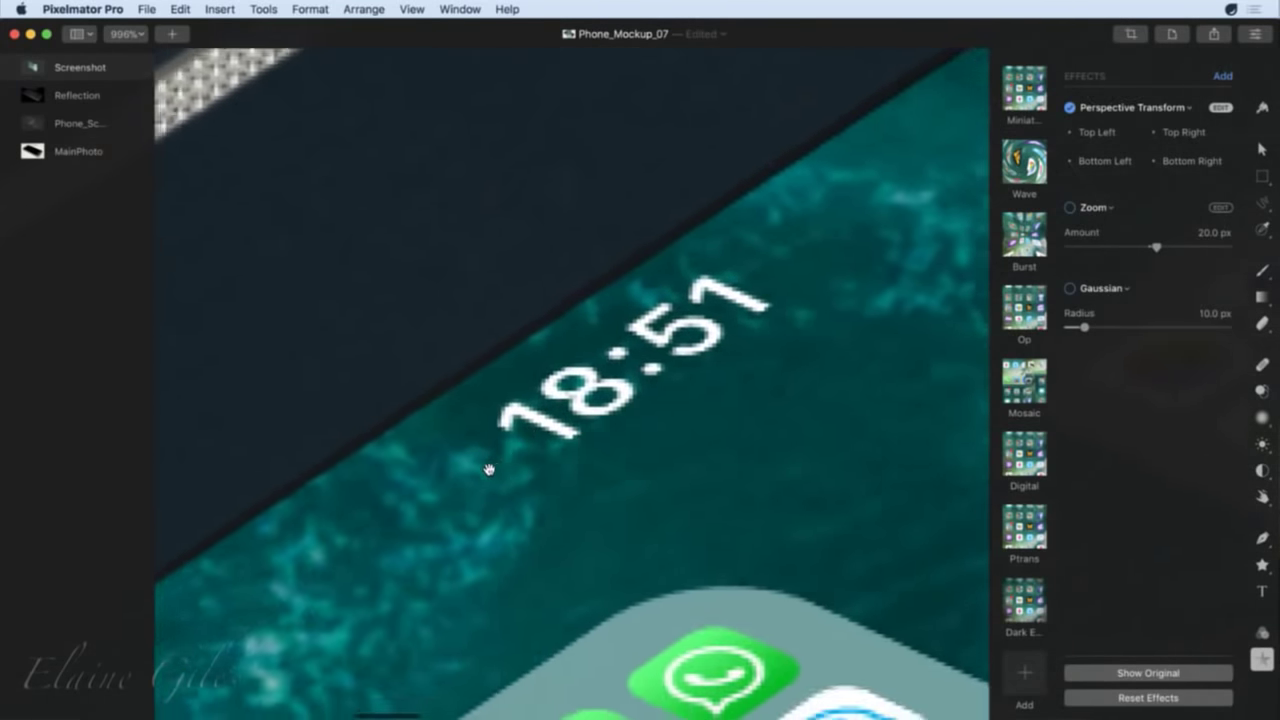
scroll(489, 469, left, 15)
scroll(489, 469, up, 5)
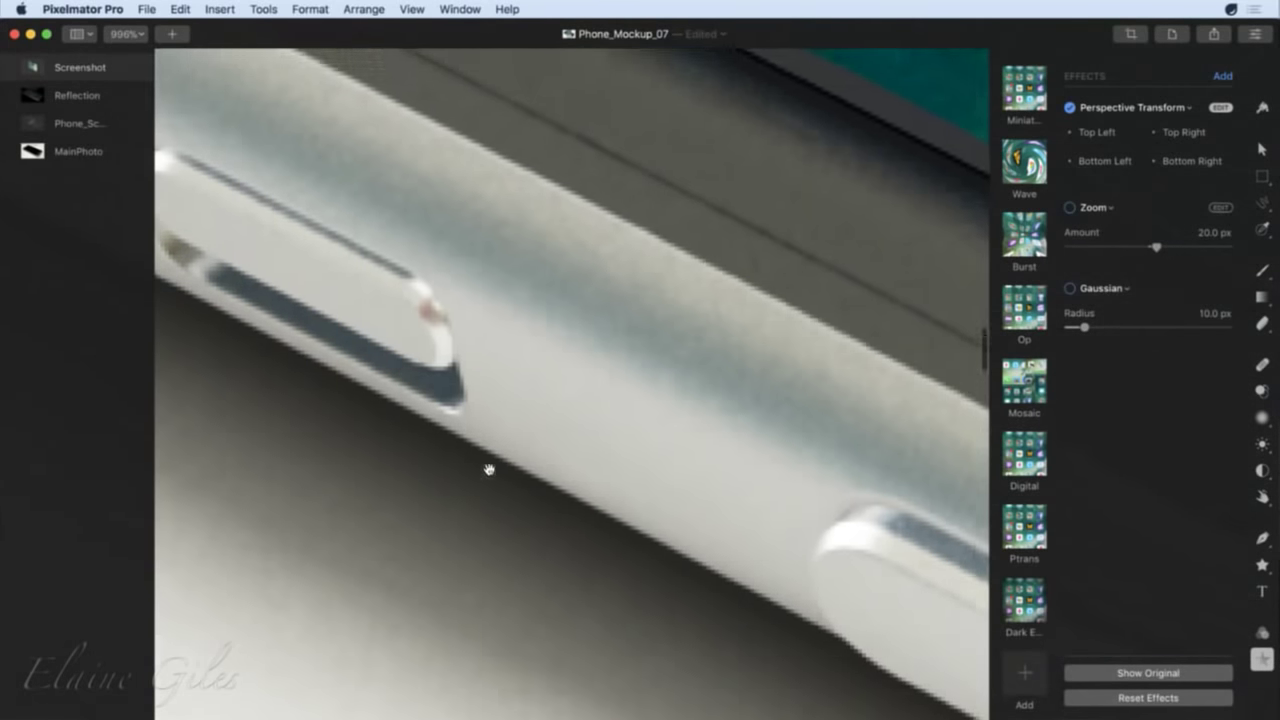
scroll(489, 469, up, 10)
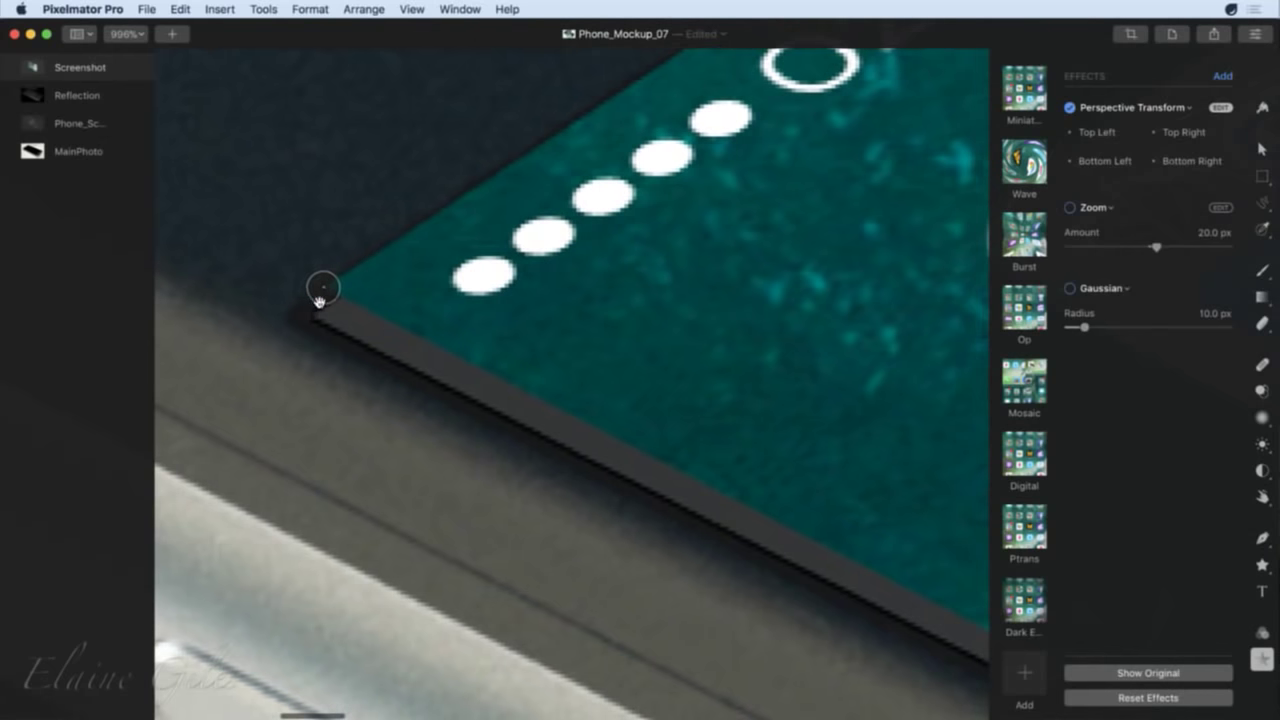
drag(318, 300, 312, 330)
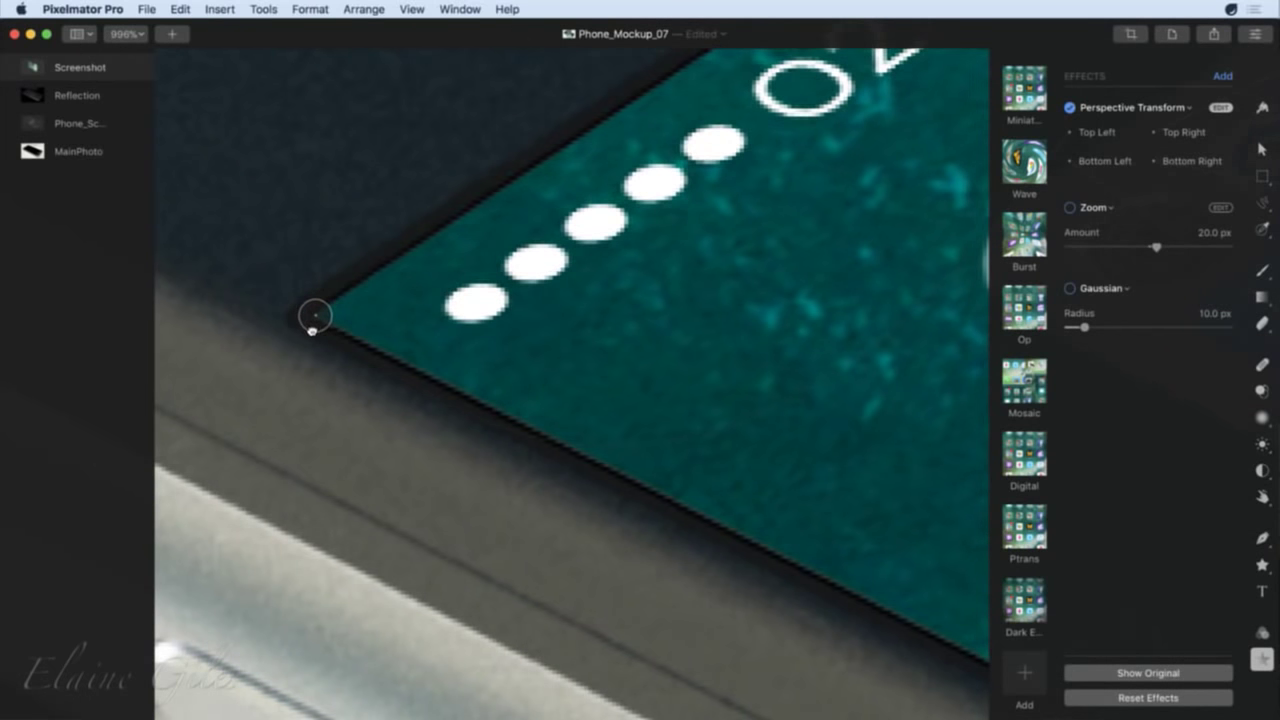
key(super+0)
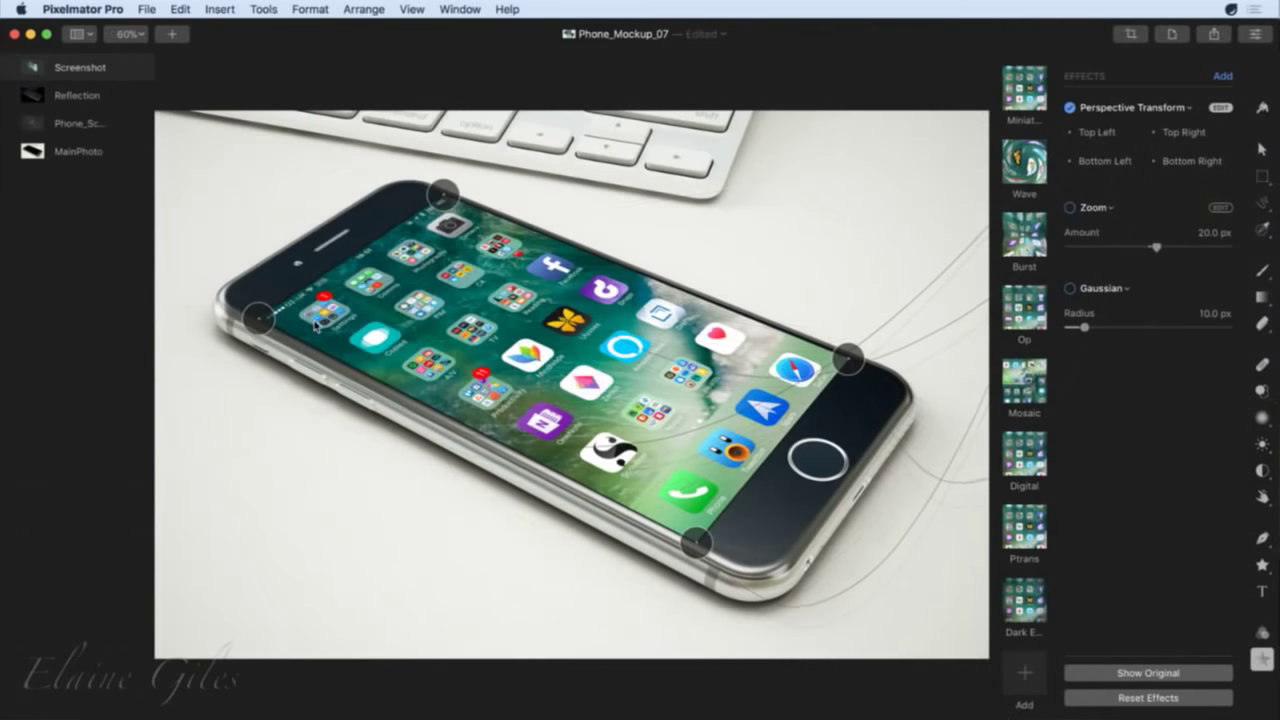
Finish editing the perspective effect and move the Reflection layer above the Screenshot layer.
click(1262, 148)
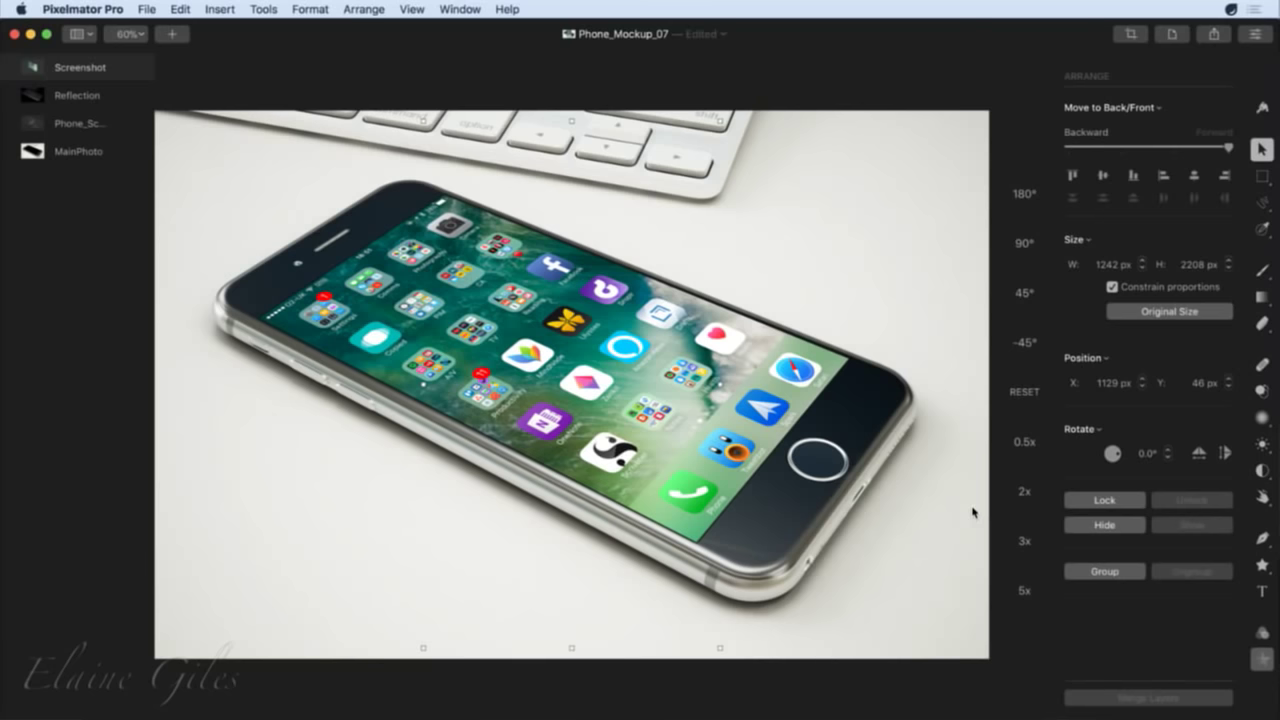
click(70, 97)
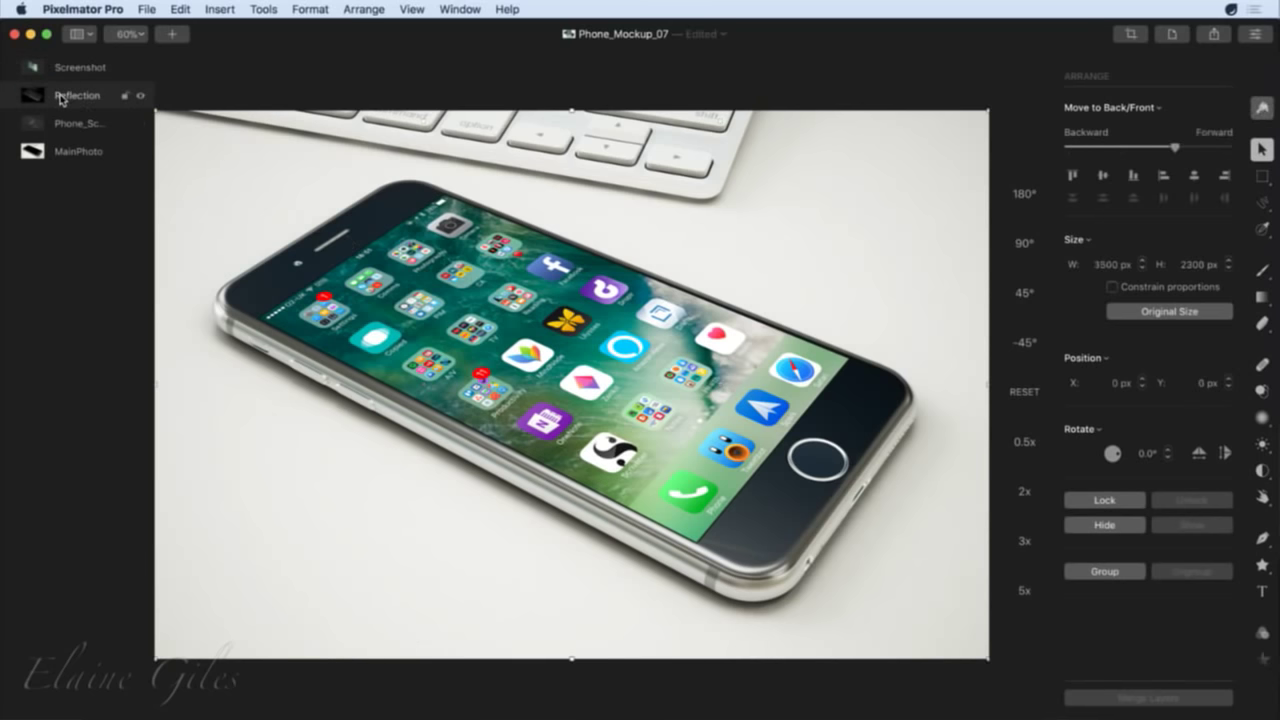
drag(60, 98, 52, 57)
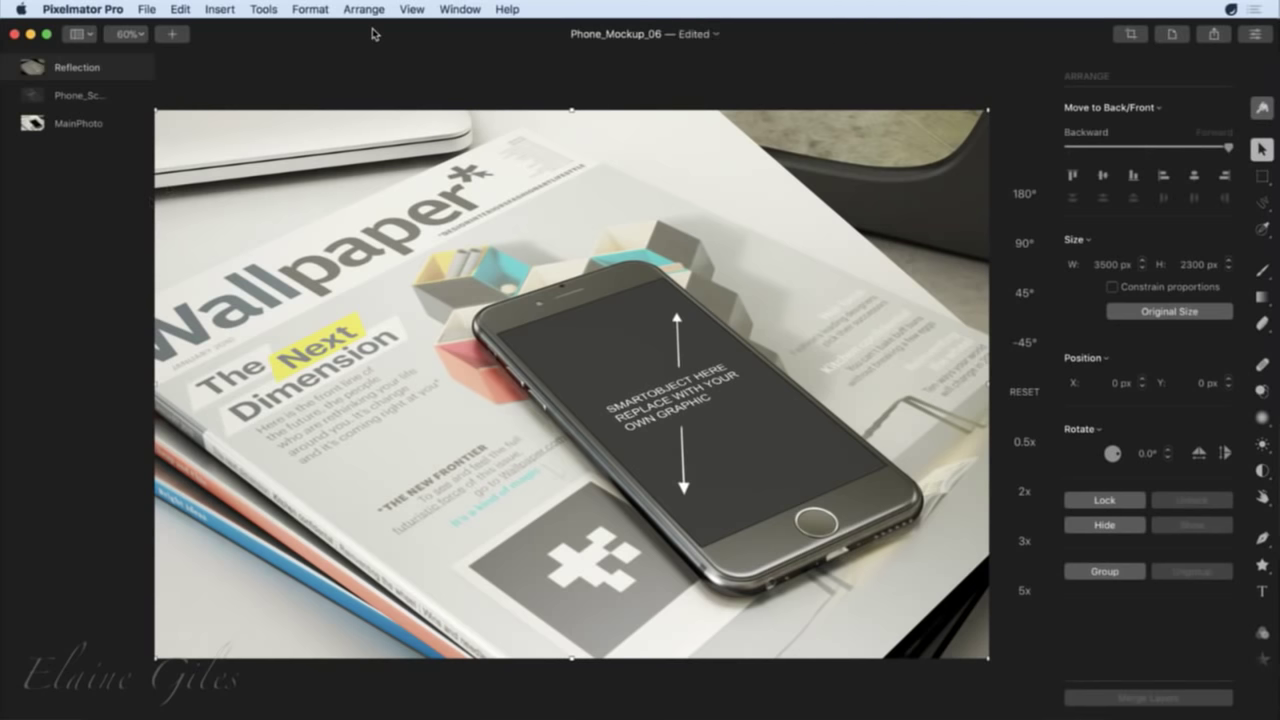
Insert IMG_4569.PNG as a new layer into the Phone_Mockup_06 document with the phone on the magazine.
click(171, 34)
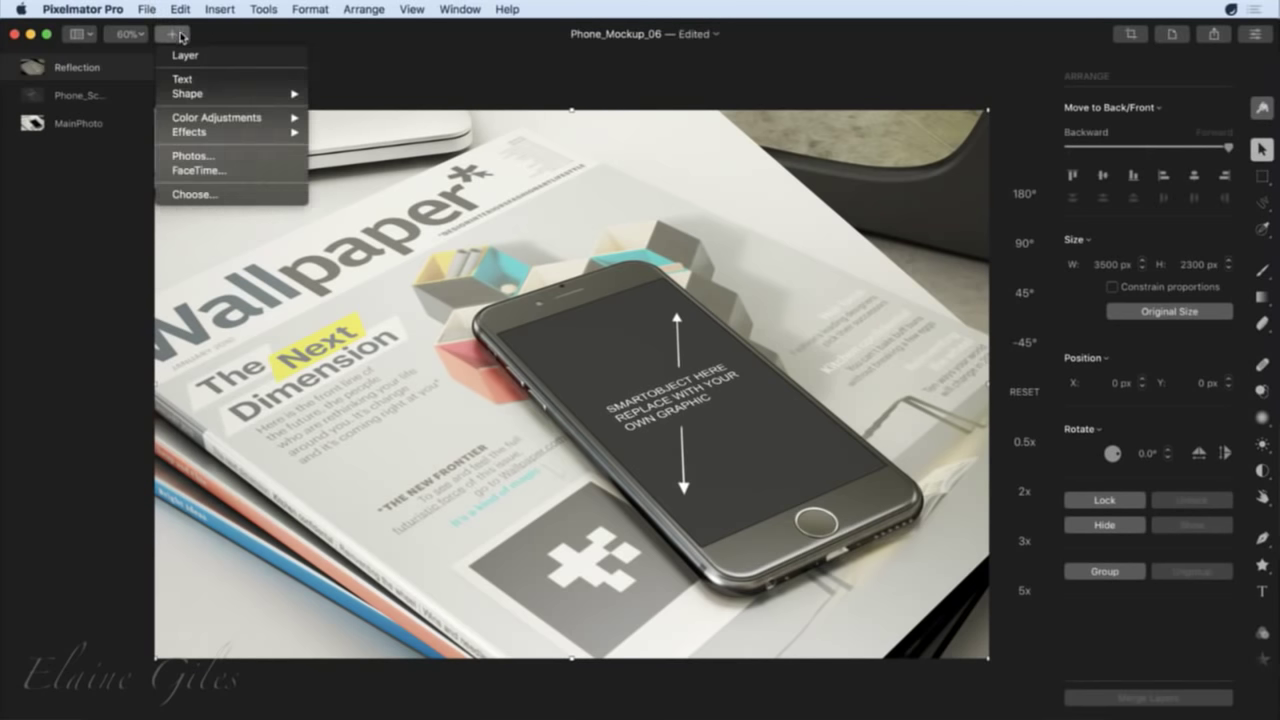
click(222, 196)
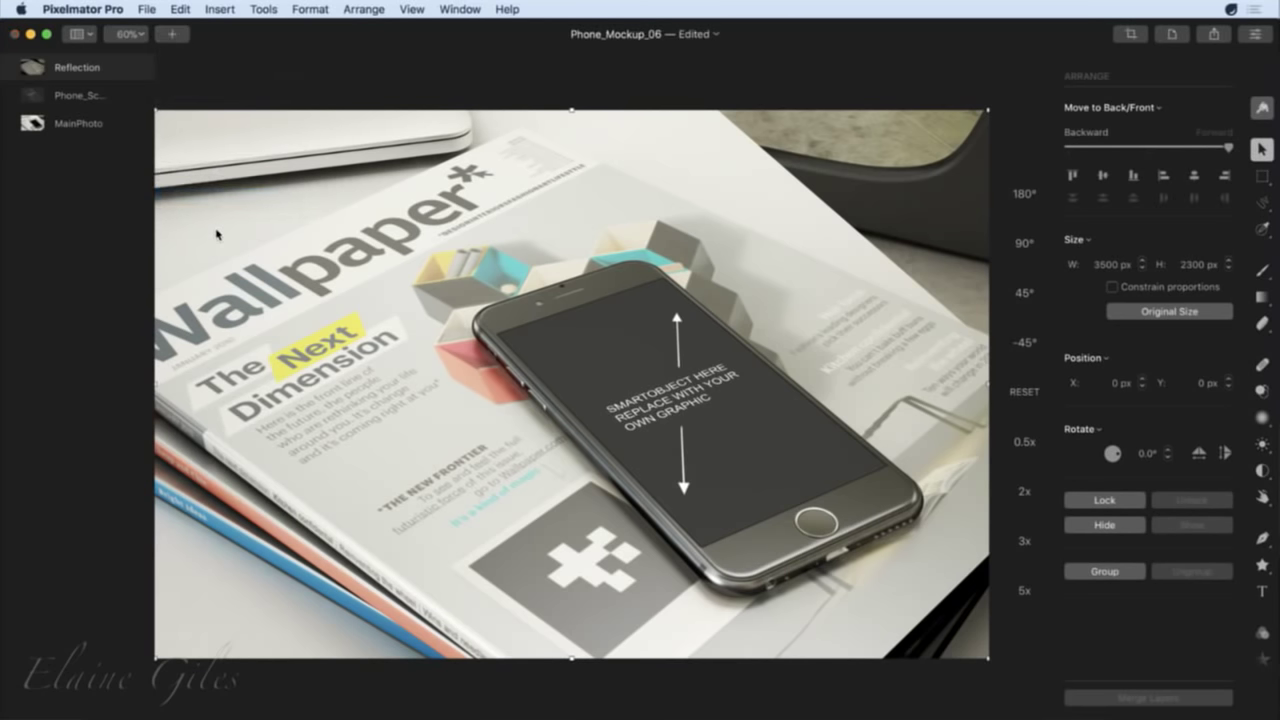
click(596, 121)
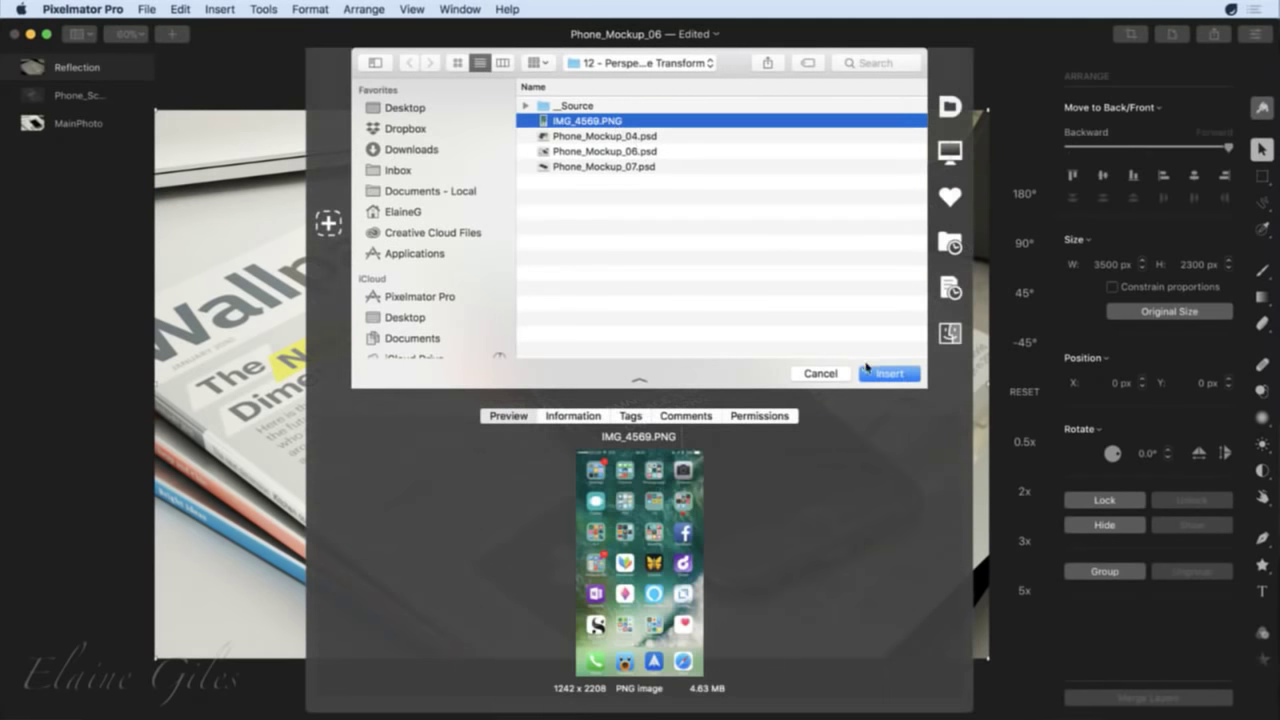
click(885, 375)
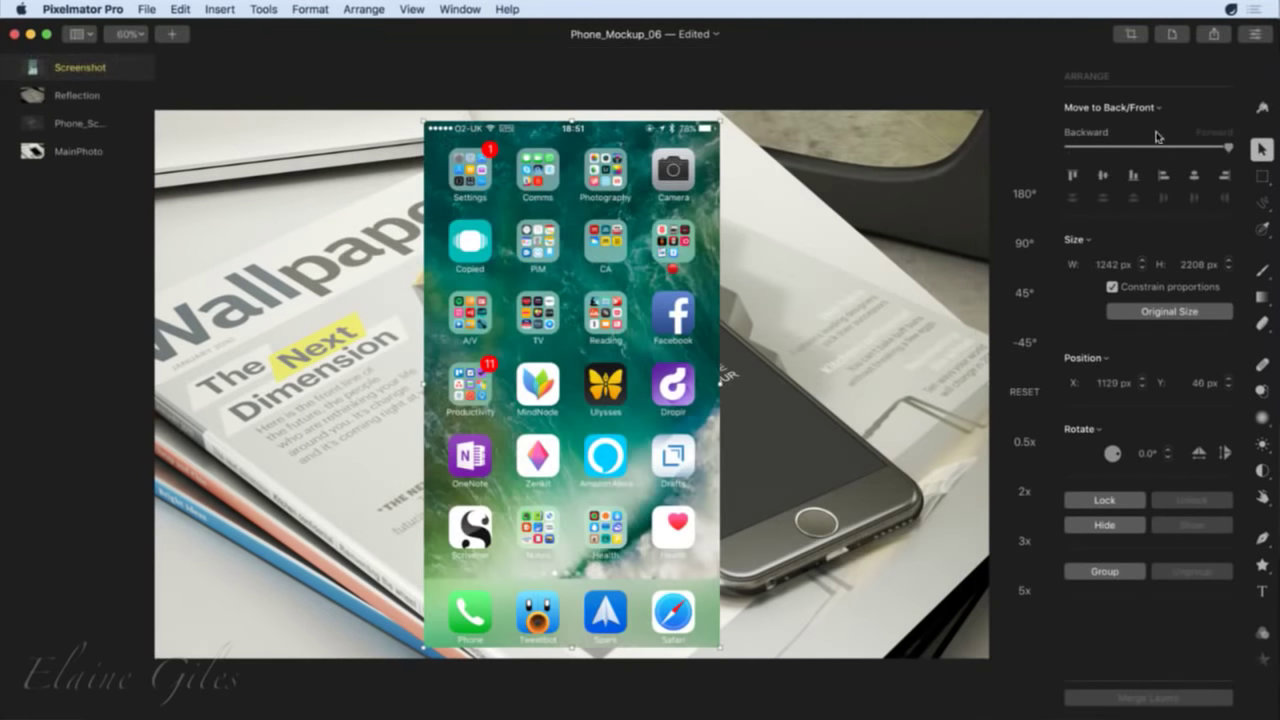
Add a Perspective Transform effect to the Screenshot layer.
click(216, 7)
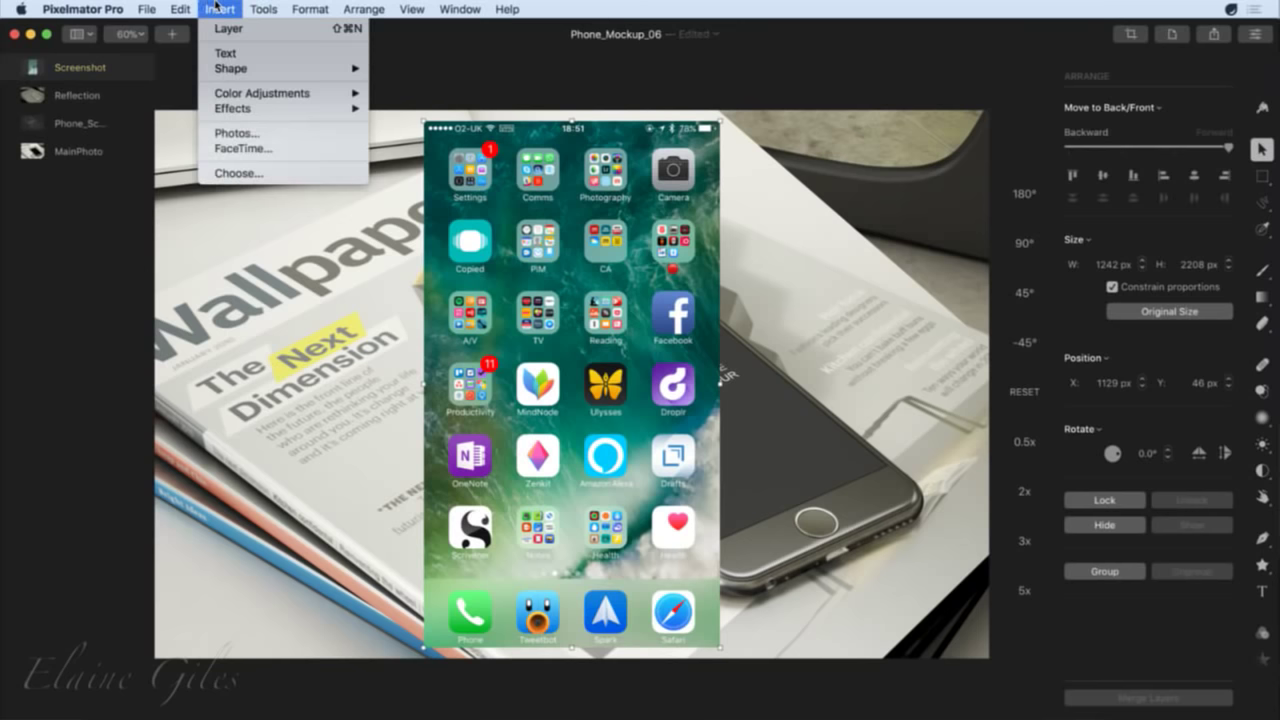
mouse_move(240, 108)
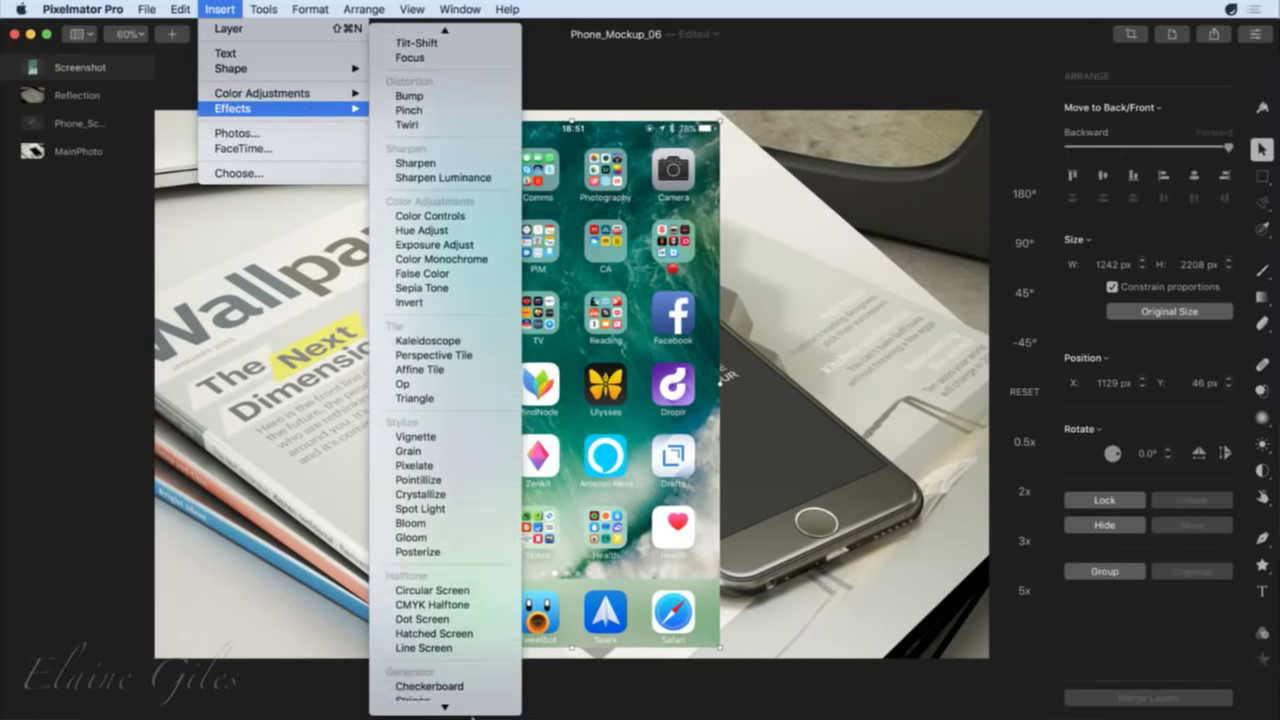
click(450, 700)
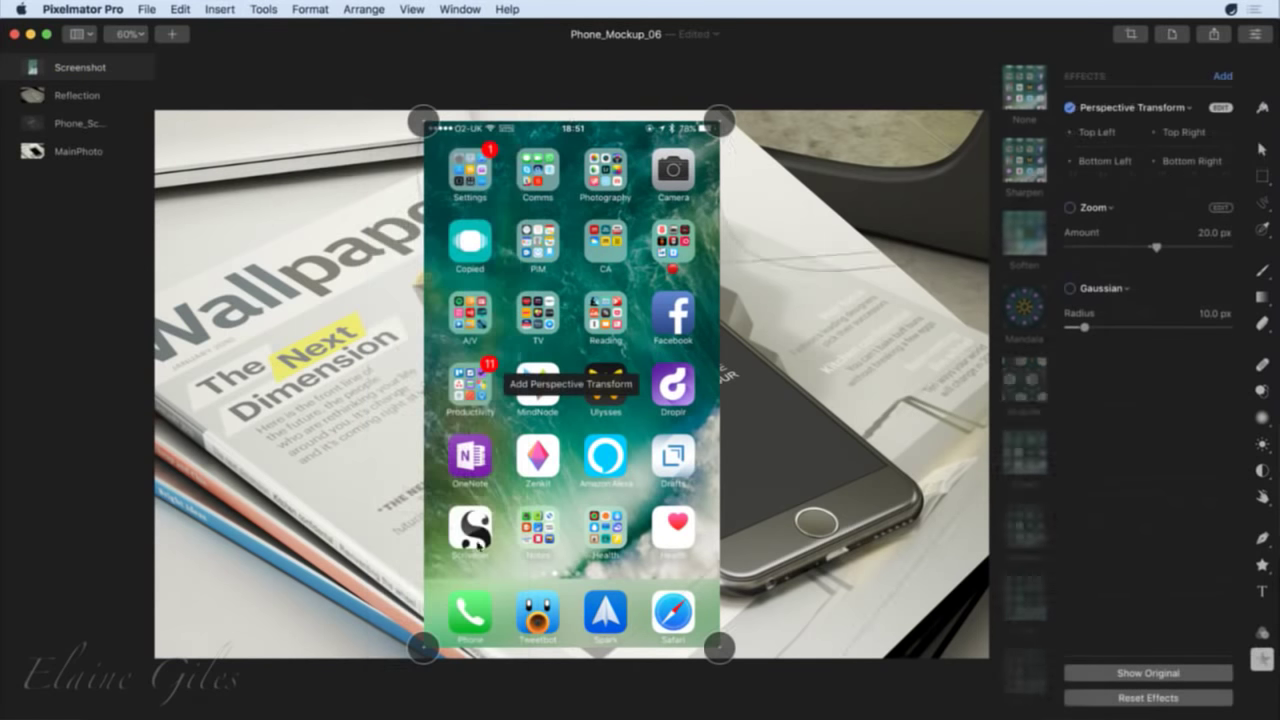
Move the screenshot's four perspective corners roughly onto the matching corners of the angled phone's display.
drag(423, 128, 500, 343)
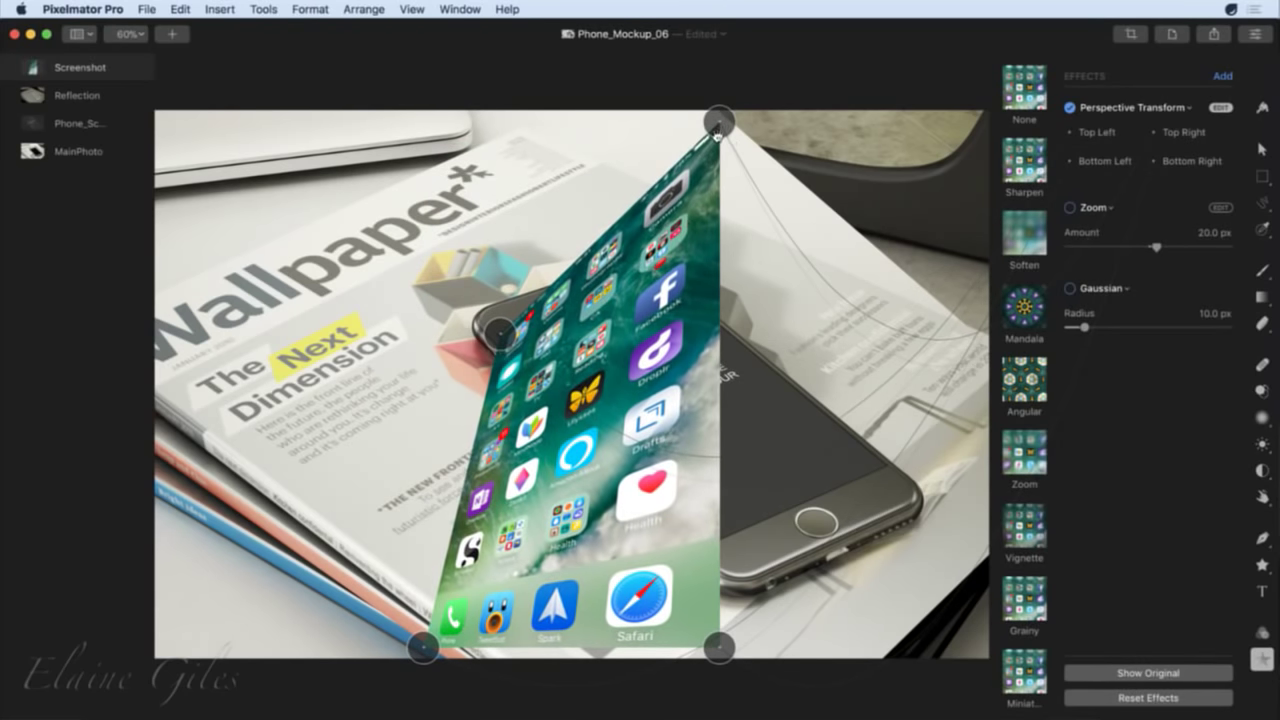
drag(719, 121, 663, 289)
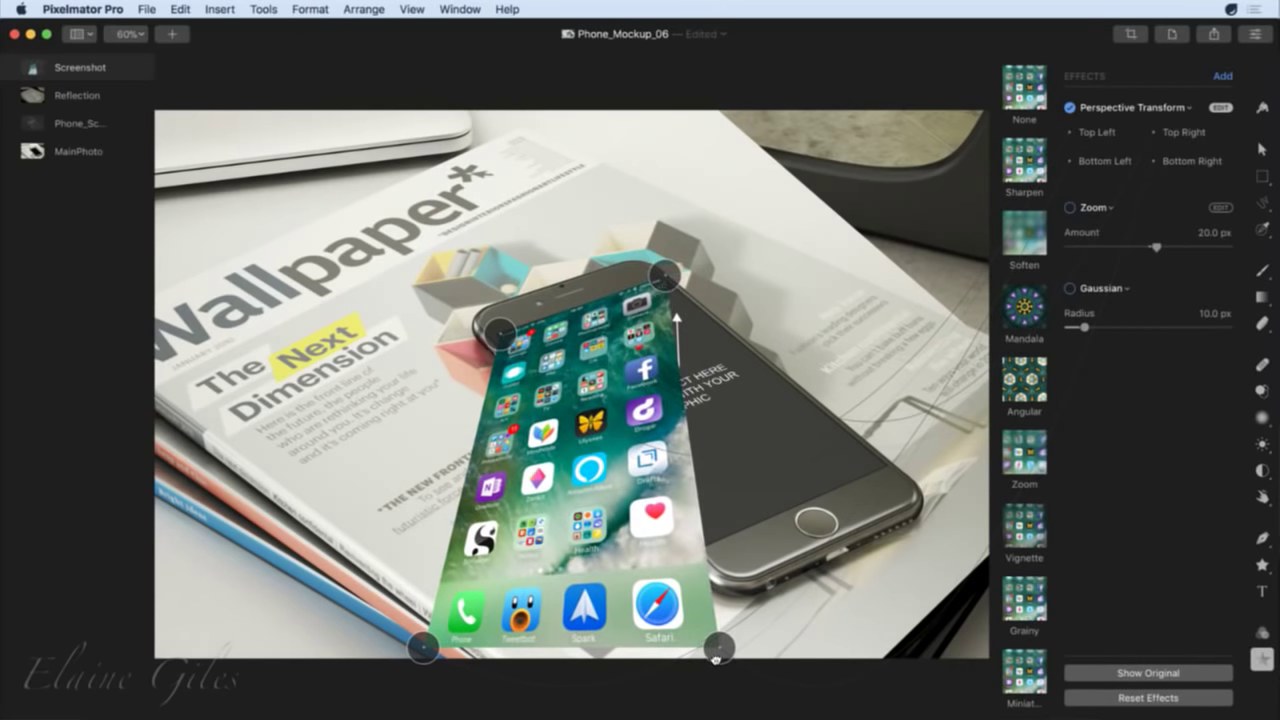
drag(716, 657, 886, 476)
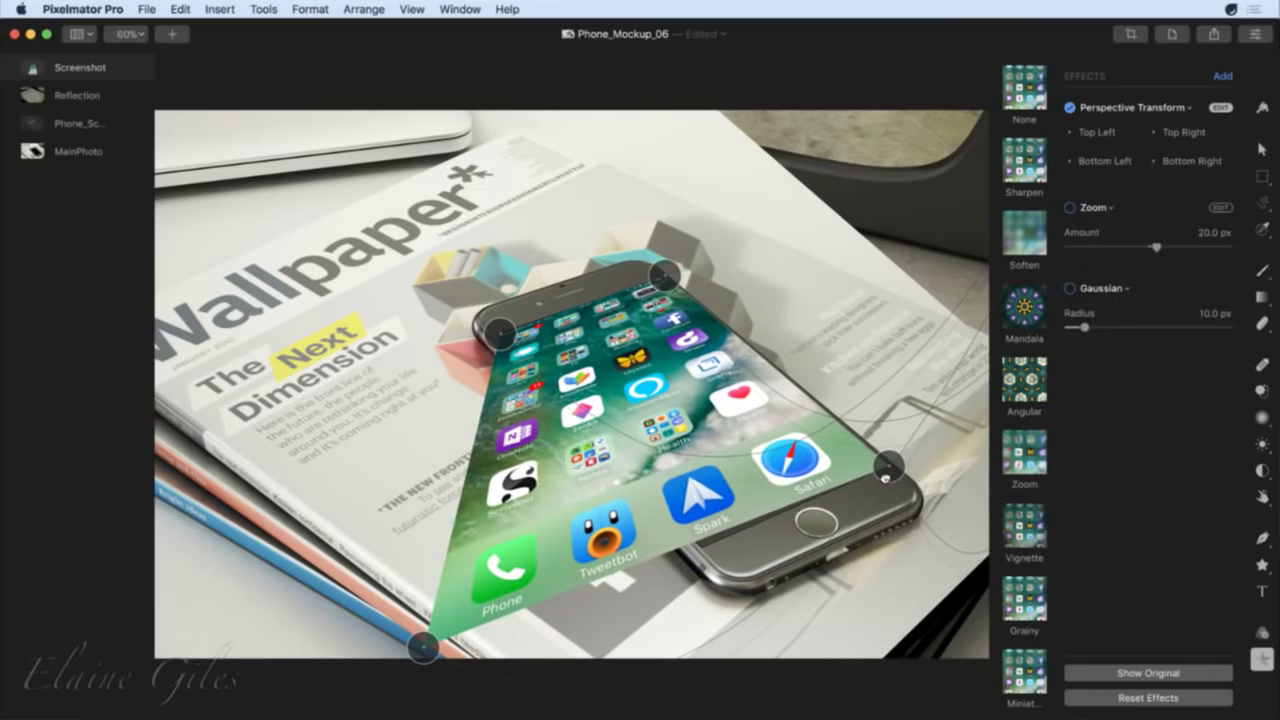
drag(417, 661, 690, 563)
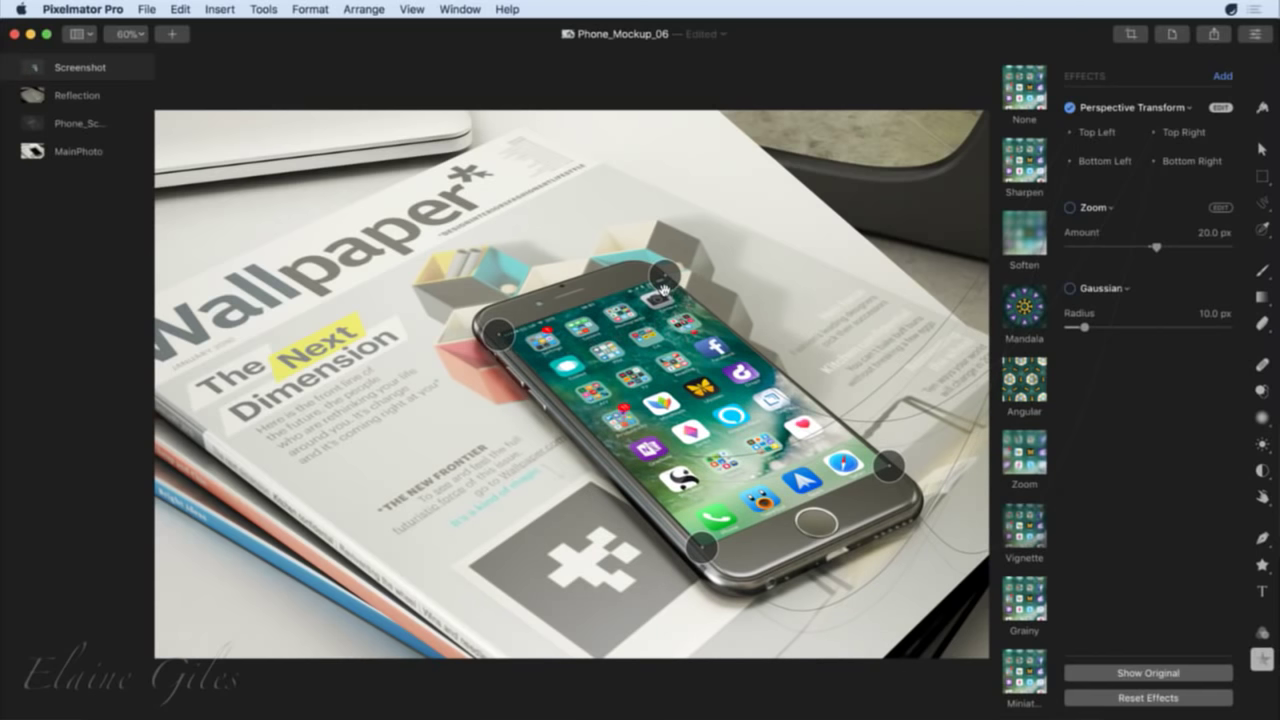
Fine-tune the screenshot's bottom-right perspective corner, beside the Safari icon, to meet the phone display's corner.
drag(890, 478, 888, 480)
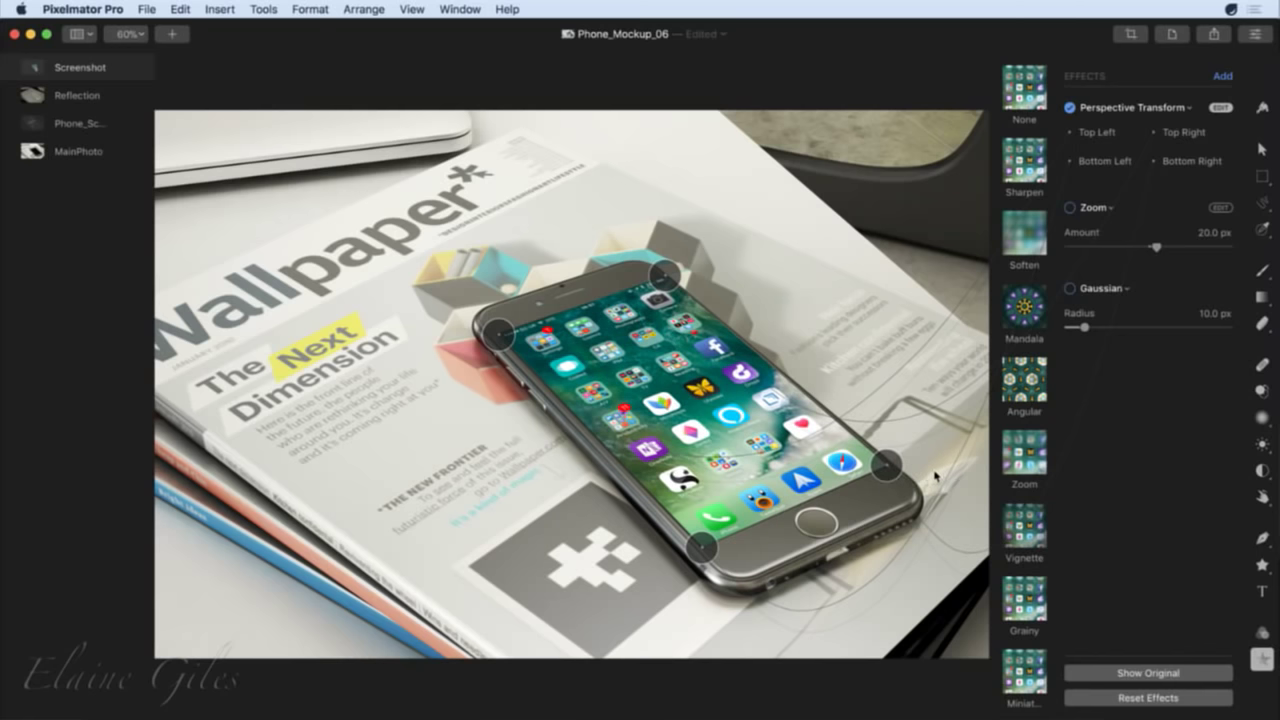
scroll(935, 476, up, 10)
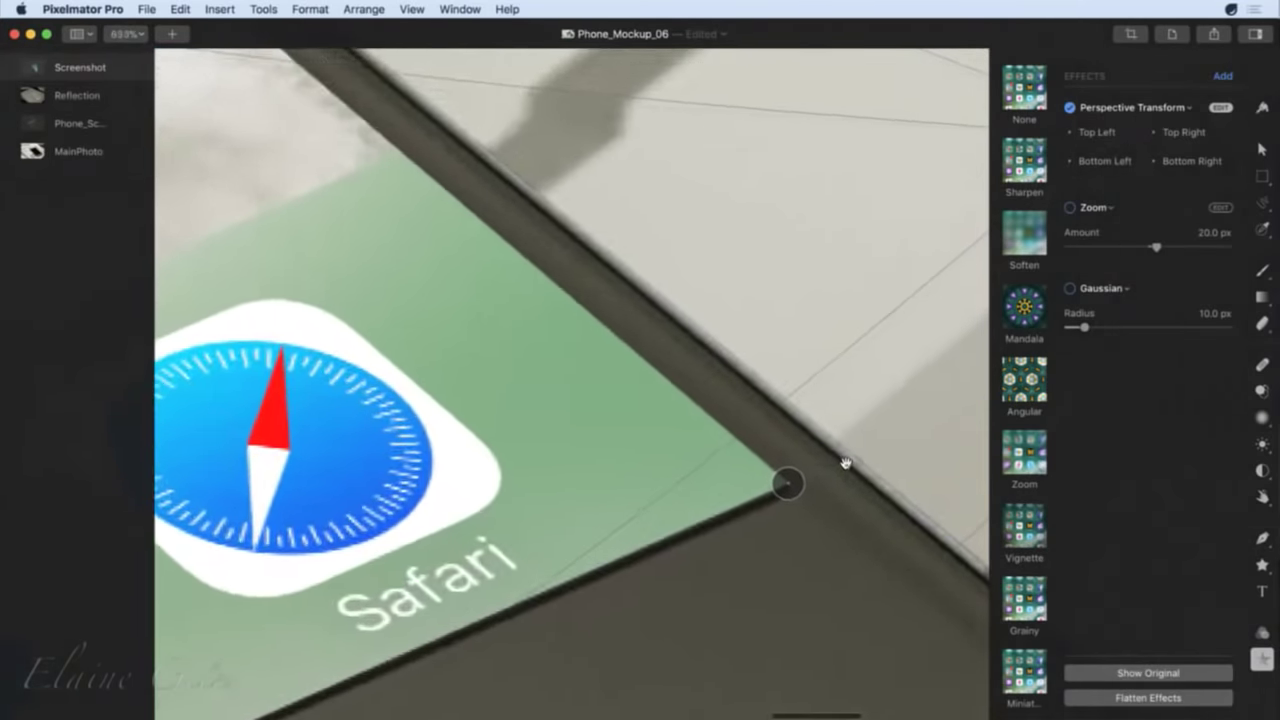
scroll(845, 463, up, 3)
drag(711, 531, 674, 551)
scroll(420, 405, left, 5)
scroll(420, 405, up, 3)
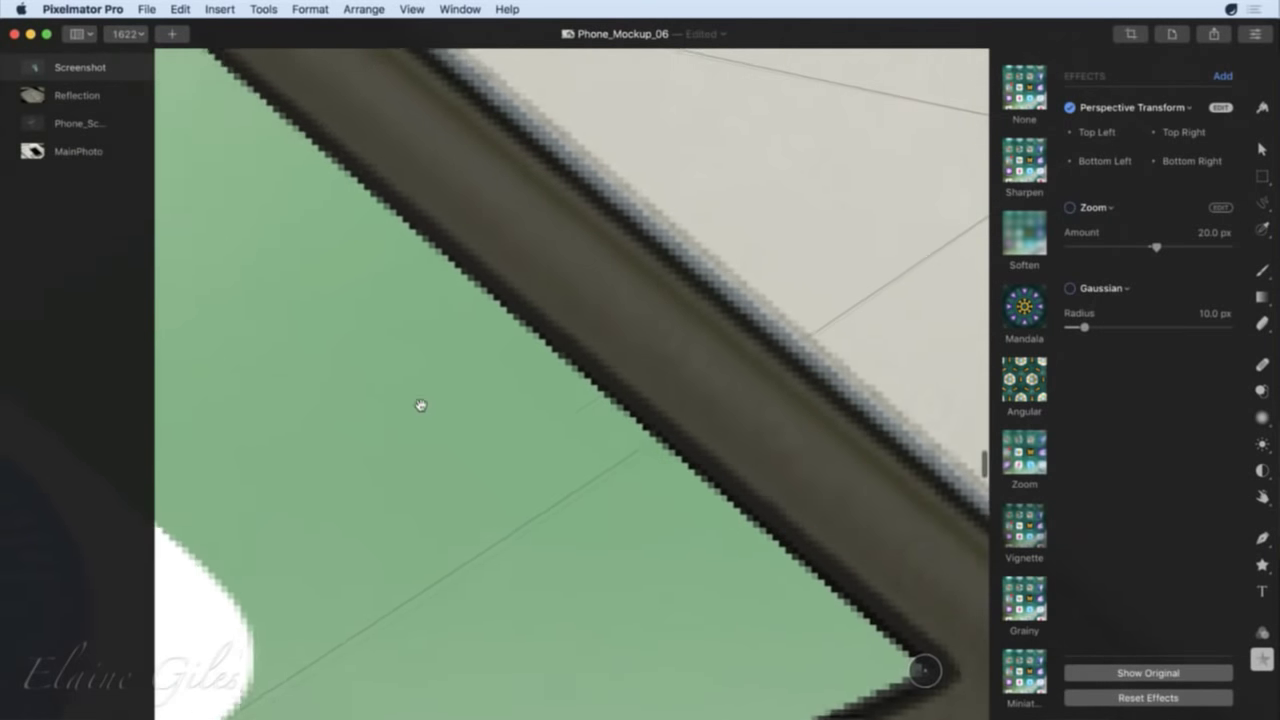
Follow the display's right edge and align the screenshot's top-right perspective corner, beside the battery indicator, with the display's corner.
scroll(420, 405, left, 6)
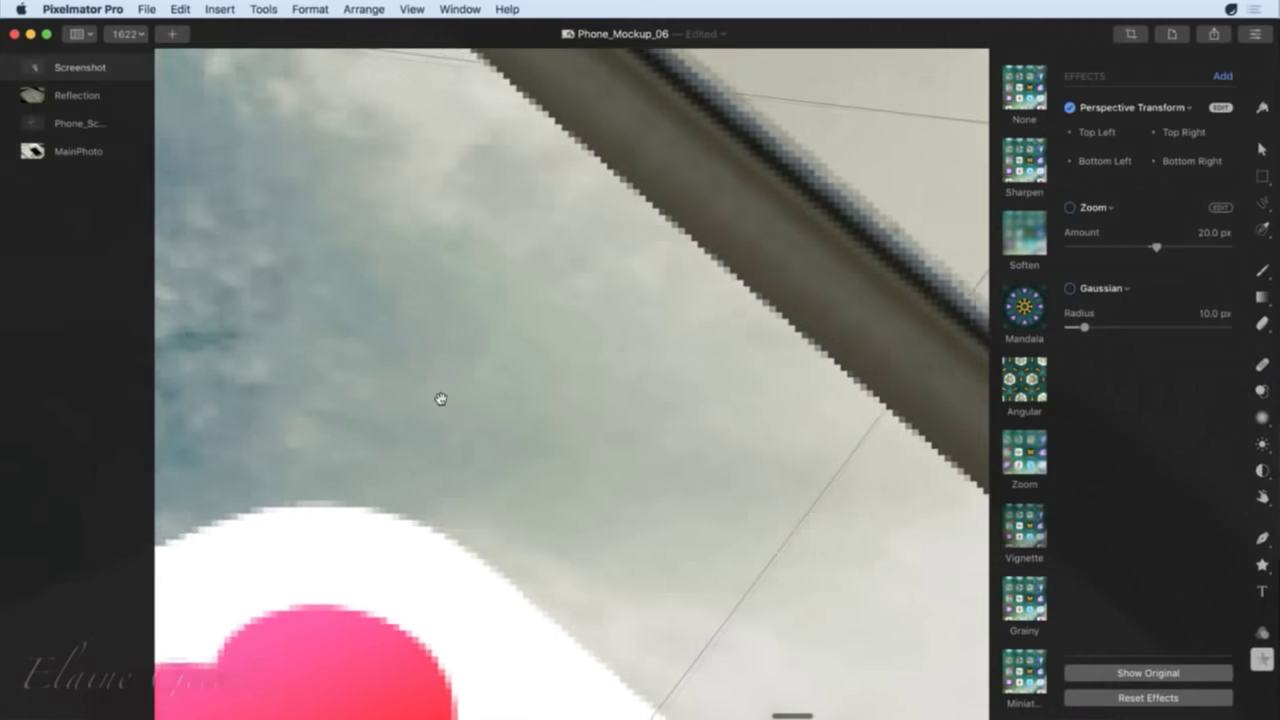
scroll(440, 399, down, 10)
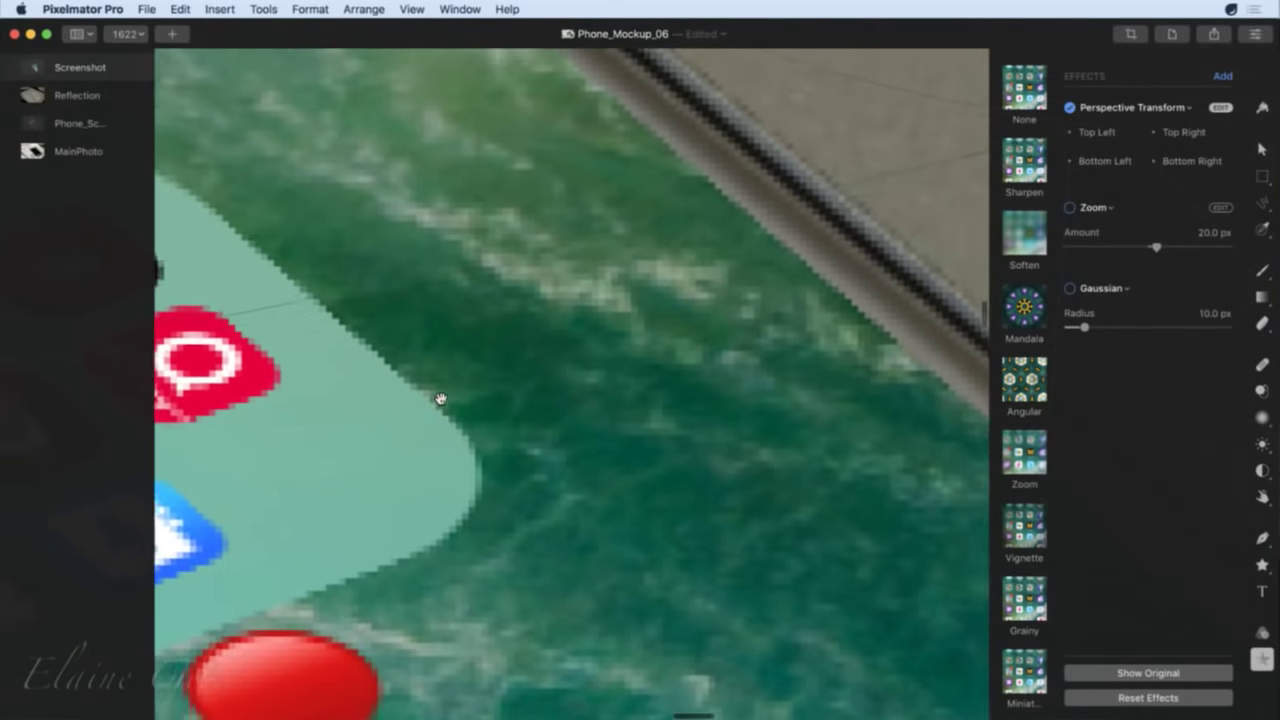
scroll(440, 399, down, 10)
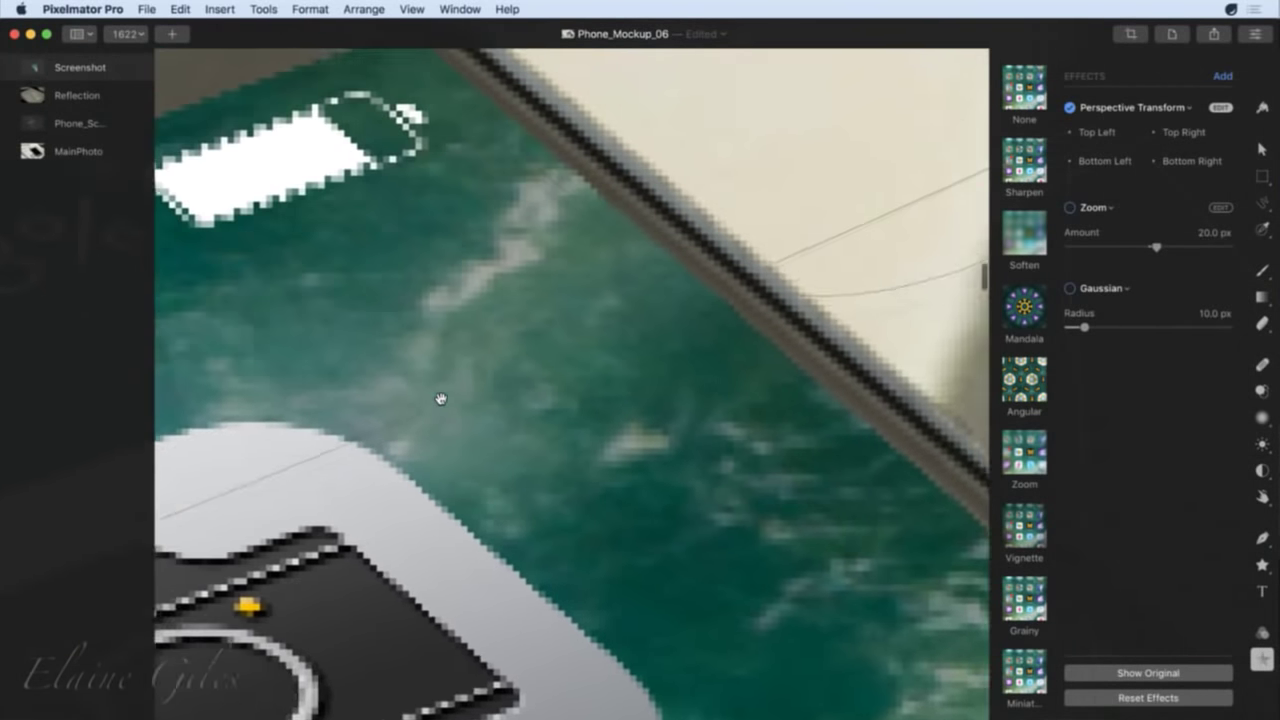
scroll(440, 399, up, 8)
scroll(440, 399, left, 8)
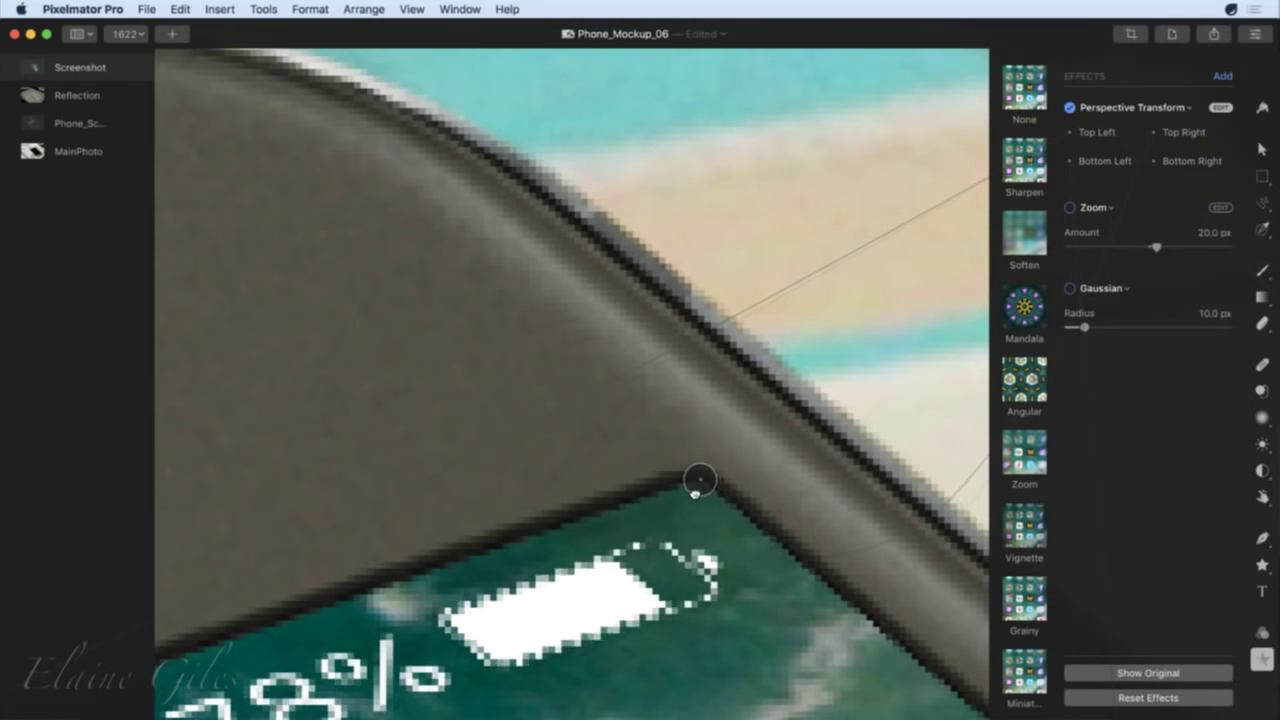
Follow the display's top edge and align the screenshot's top-left perspective corner, beside the signal dots, with the display's corner.
scroll(622, 568, left, 10)
scroll(630, 560, down, 8)
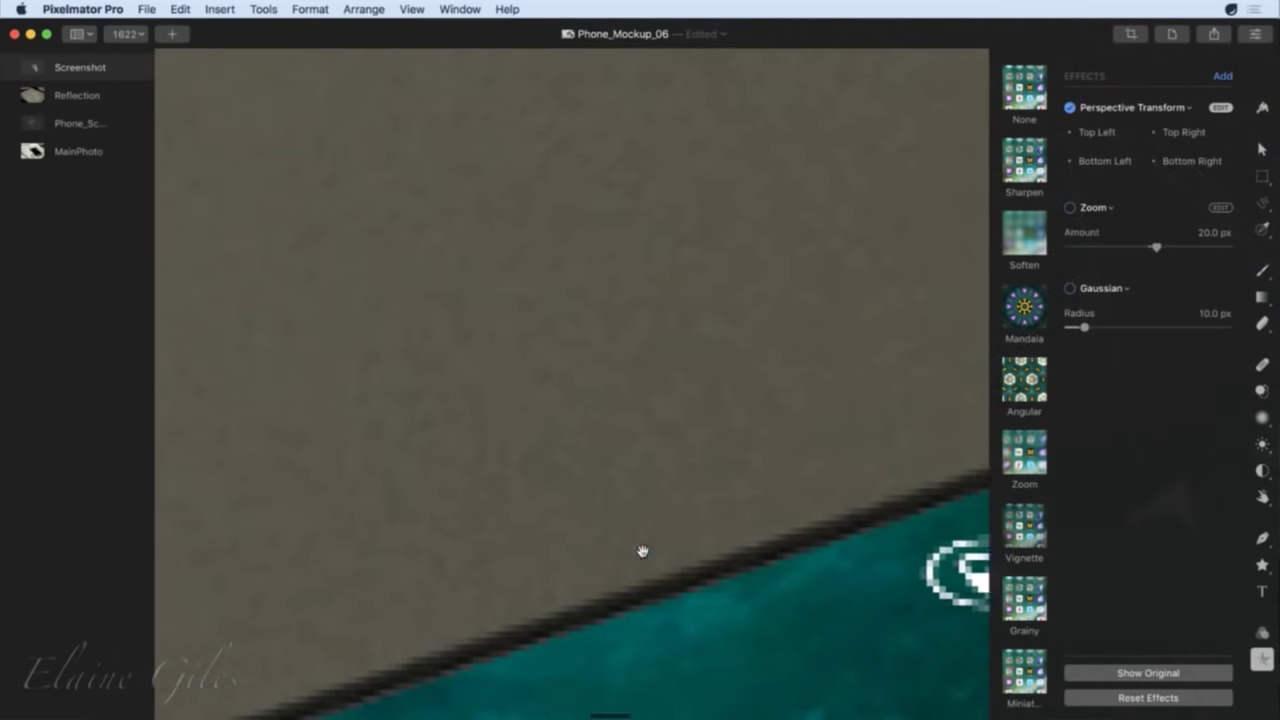
scroll(648, 547, down, 5)
scroll(650, 548, up, 5)
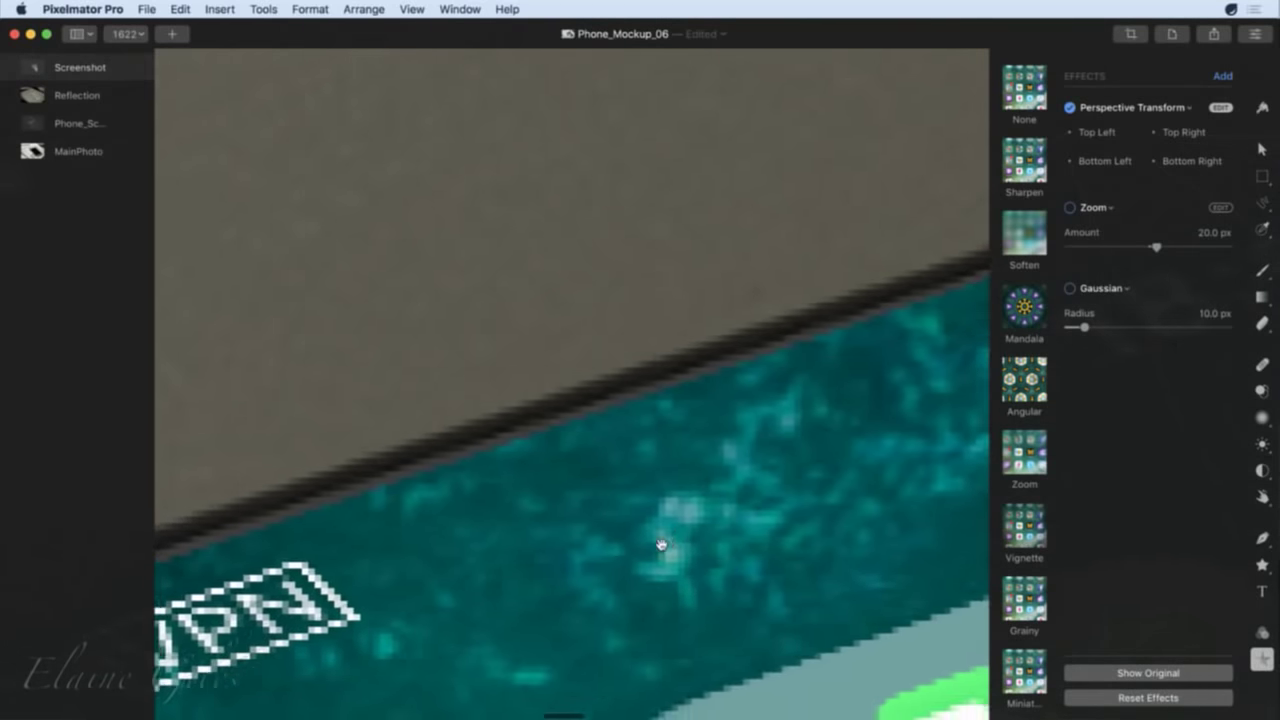
scroll(660, 545, down, 5)
scroll(667, 542, up, 5)
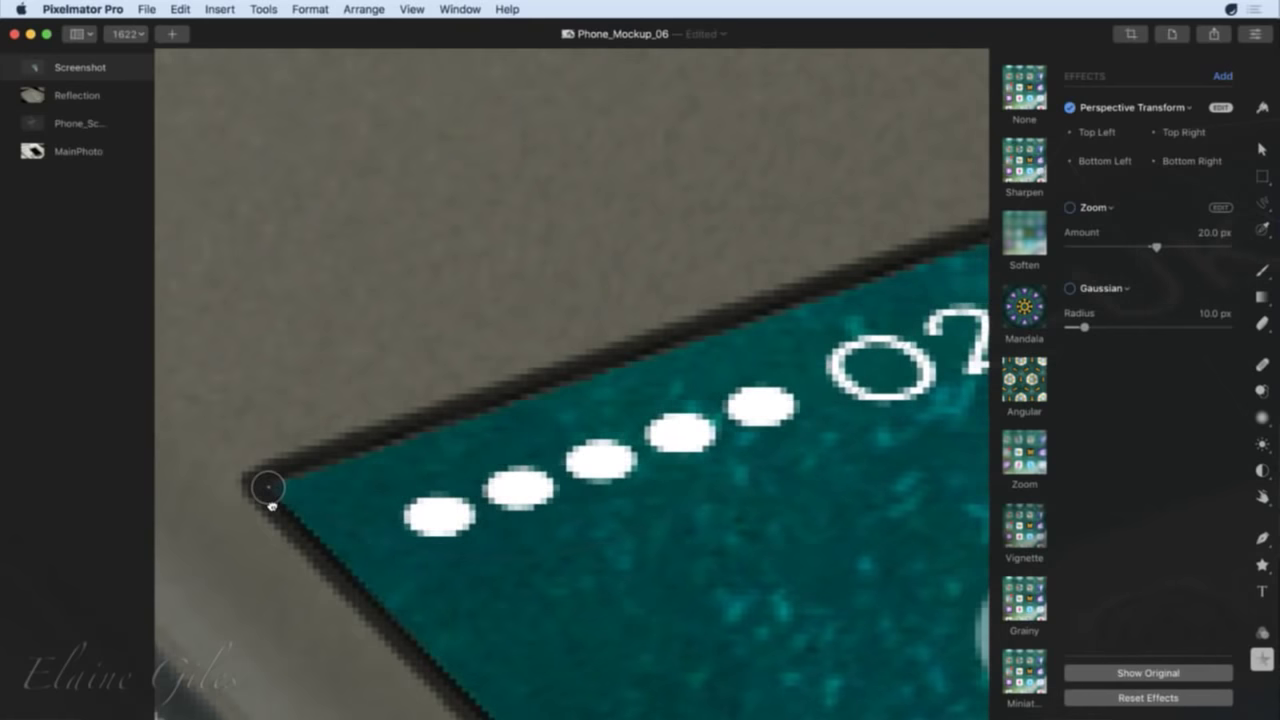
Follow the display's left edge down, adjust the screenshot's bottom-left perspective corner to the display's corner, and fit the whole image in view.
scroll(615, 632, down, 20)
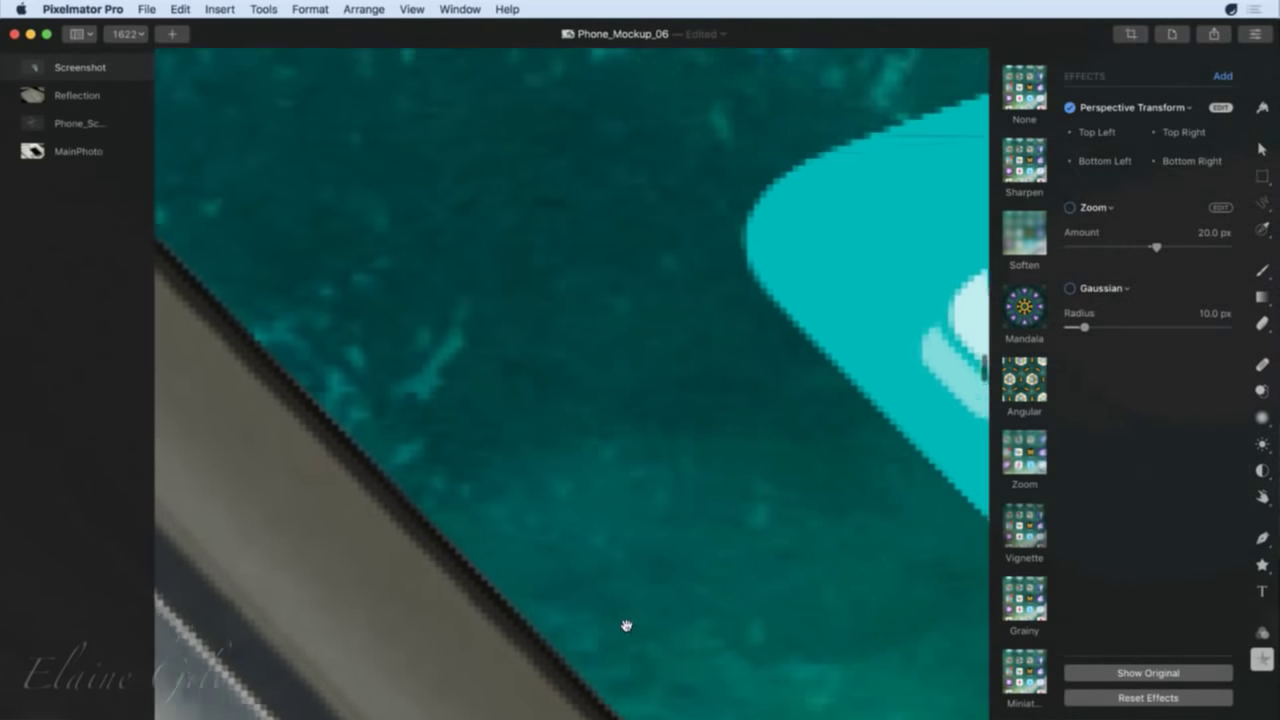
scroll(626, 626, up, 10)
scroll(623, 620, down, 10)
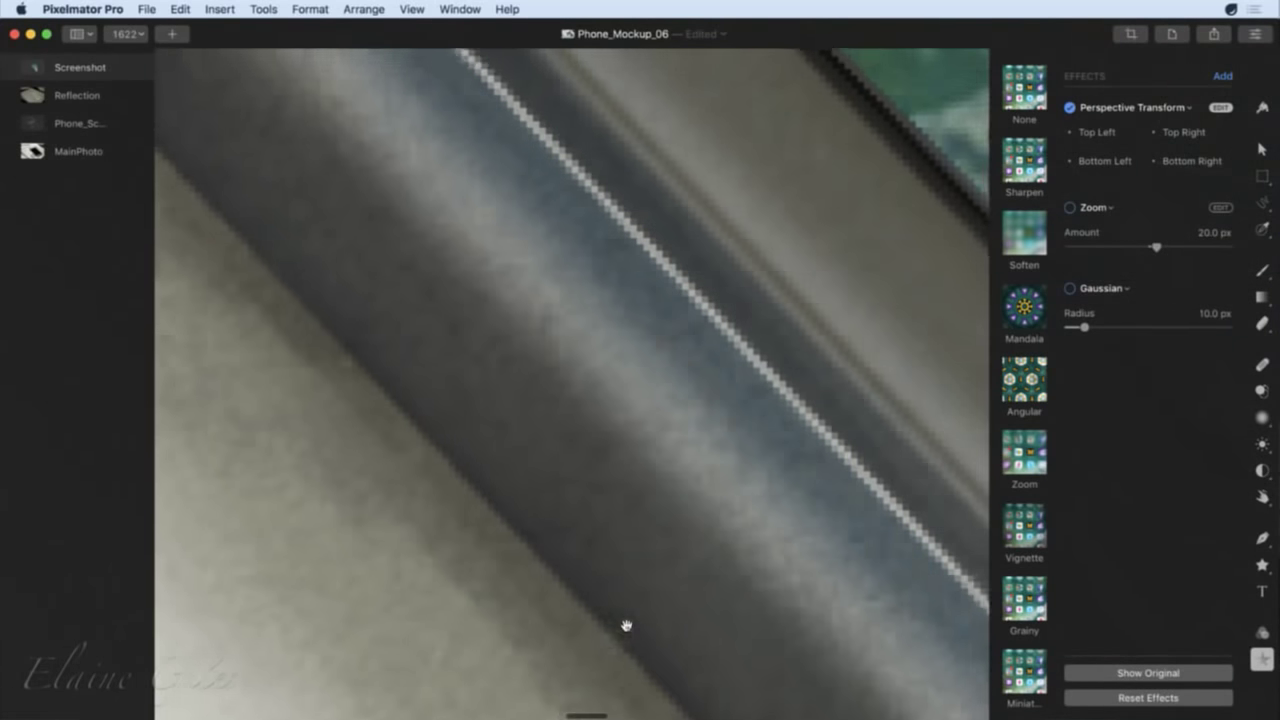
scroll(626, 626, right, 10)
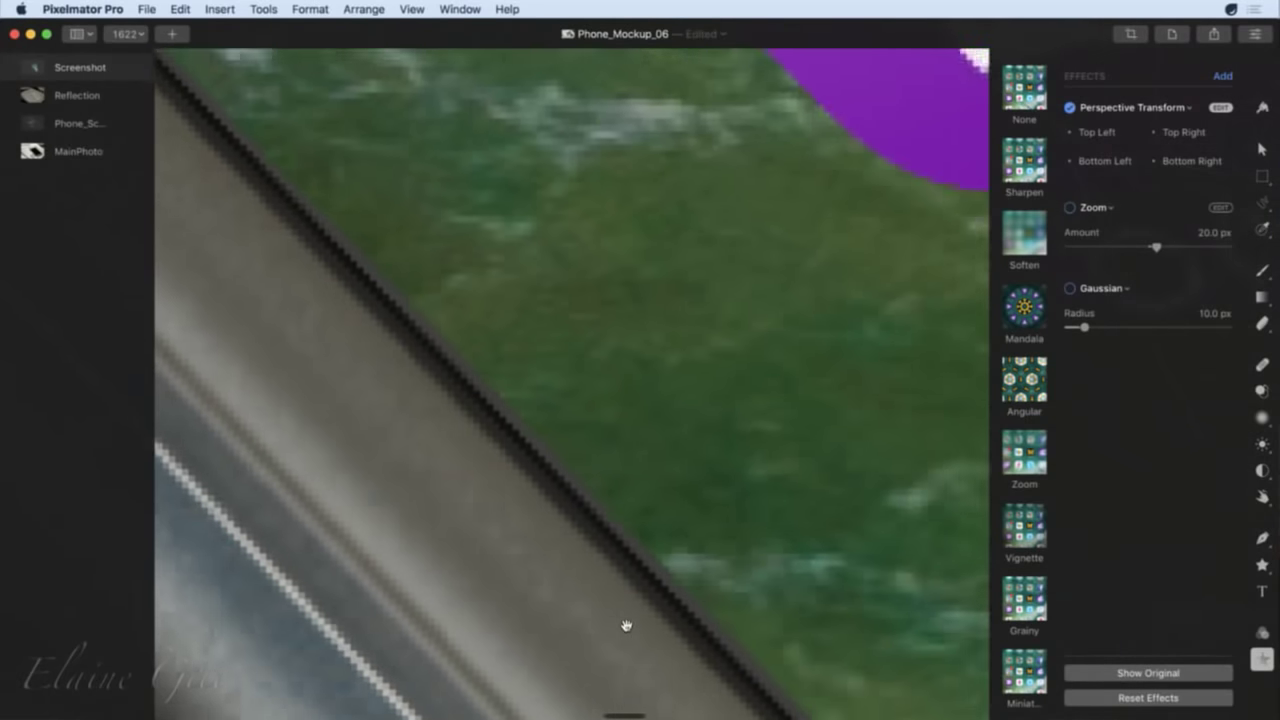
scroll(626, 626, down, 10)
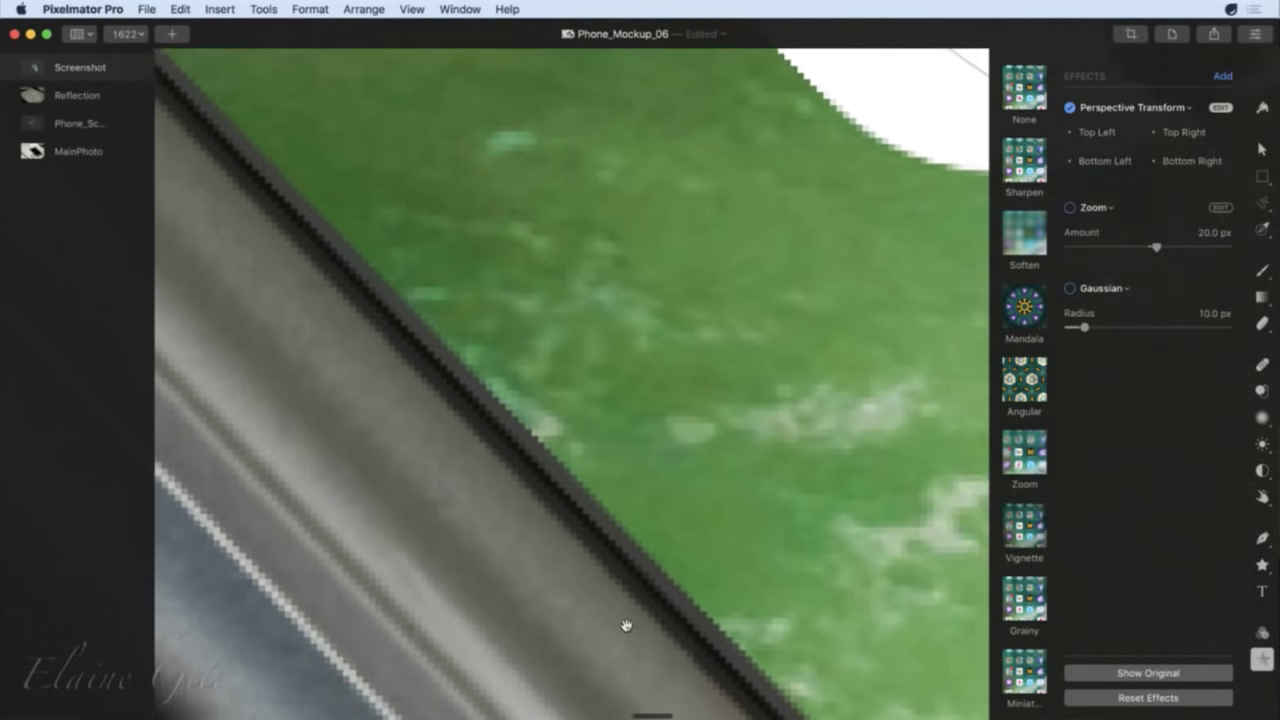
scroll(626, 626, down, 10)
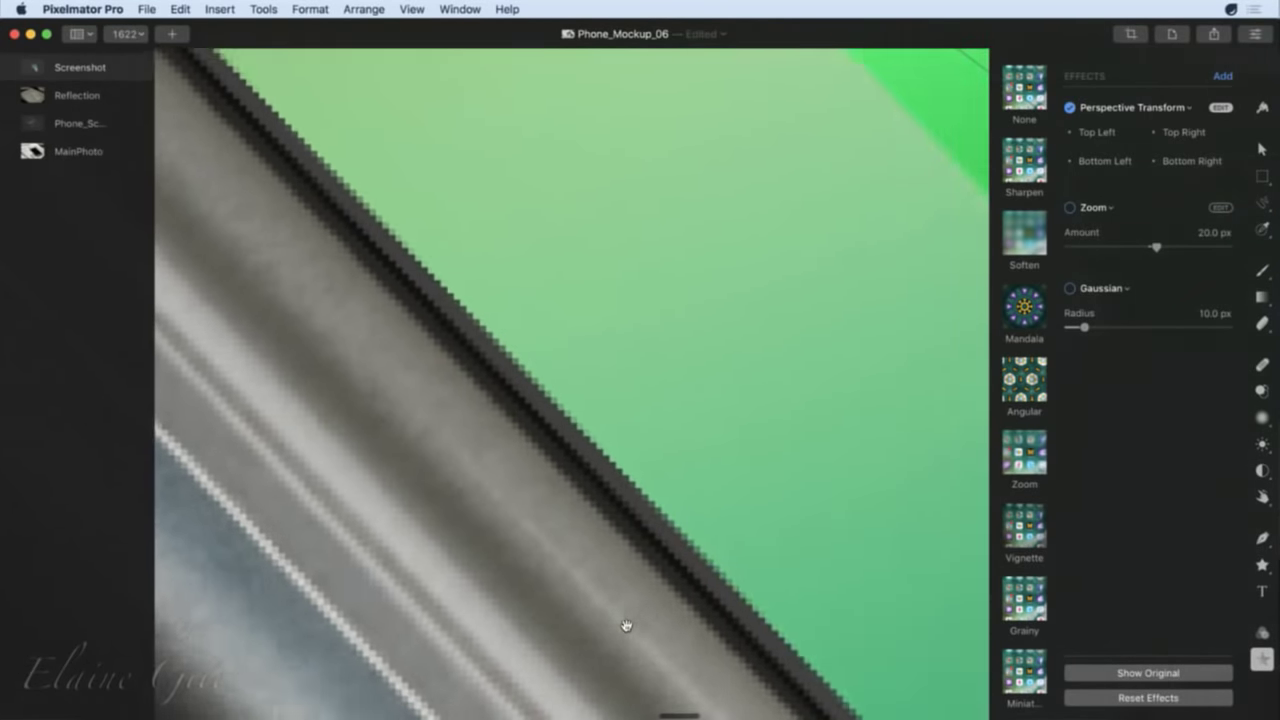
scroll(626, 626, down, 5)
drag(694, 532, 670, 537)
key(super+0)
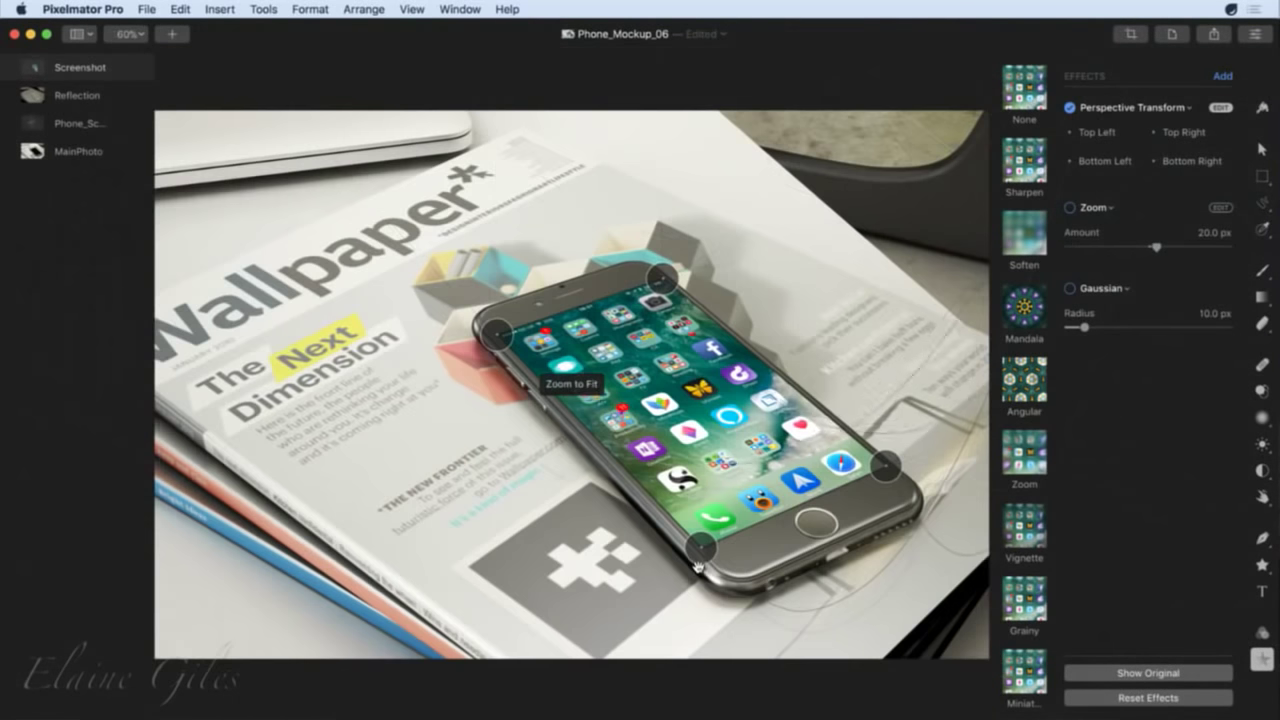
Move the Reflection layer above the Screenshot layer and hide and show it to compare the mockup with and without the reflection.
click(63, 95)
drag(63, 95, 37, 64)
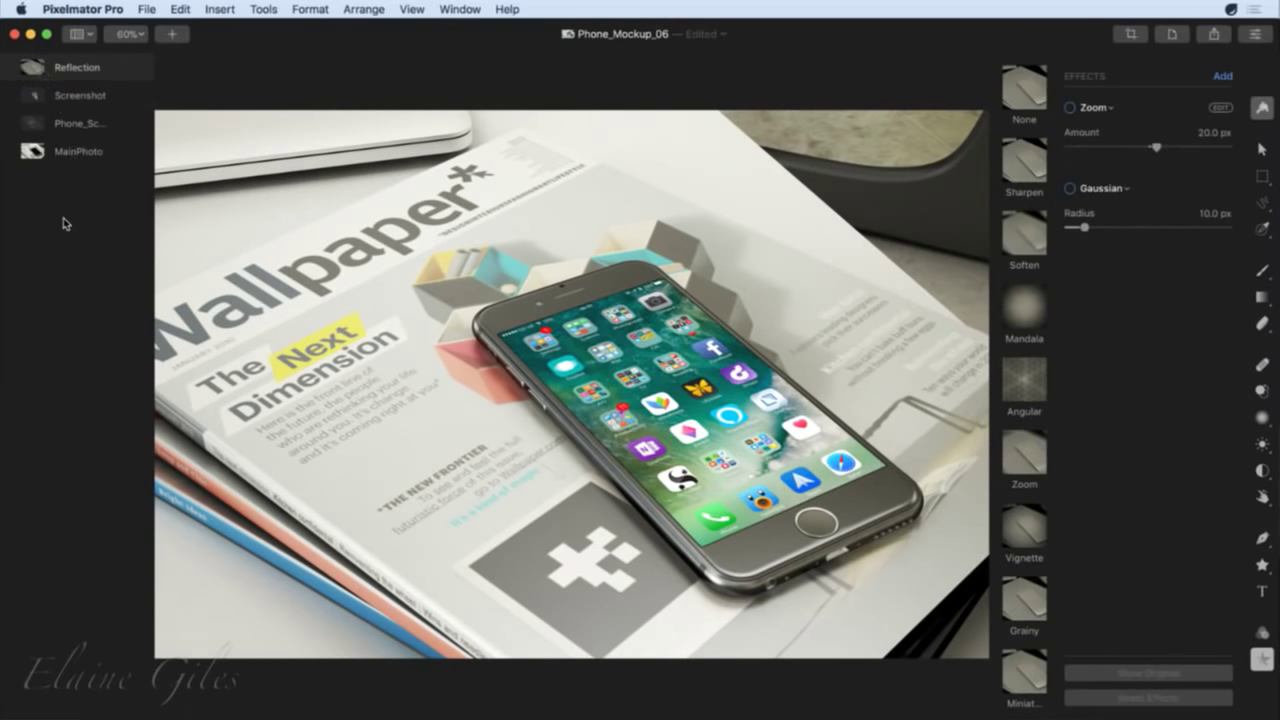
click(141, 68)
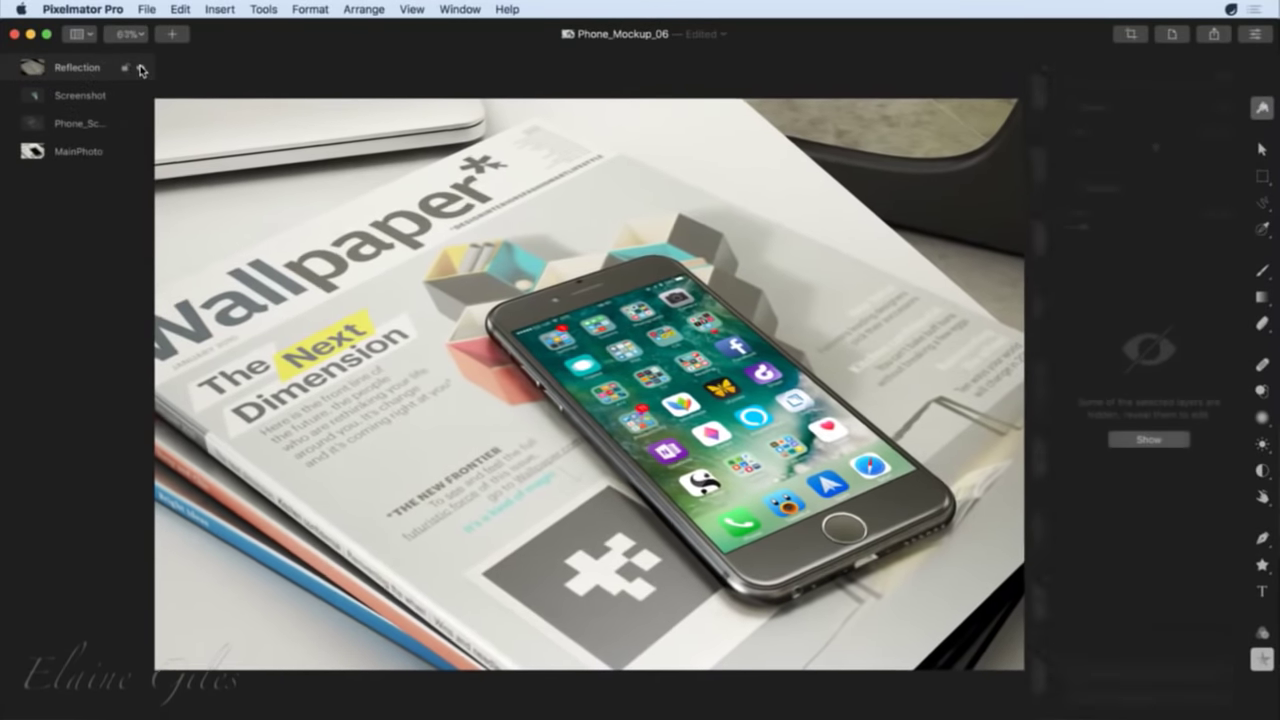
click(141, 68)
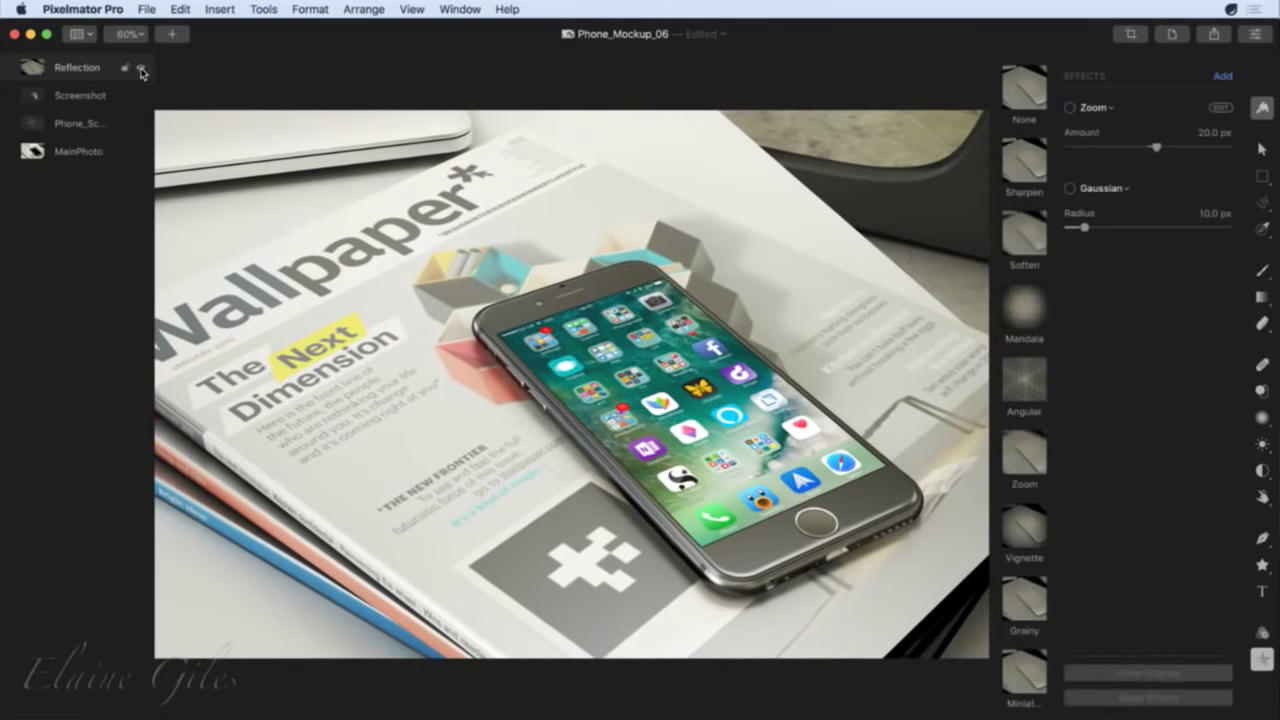
click(141, 68)
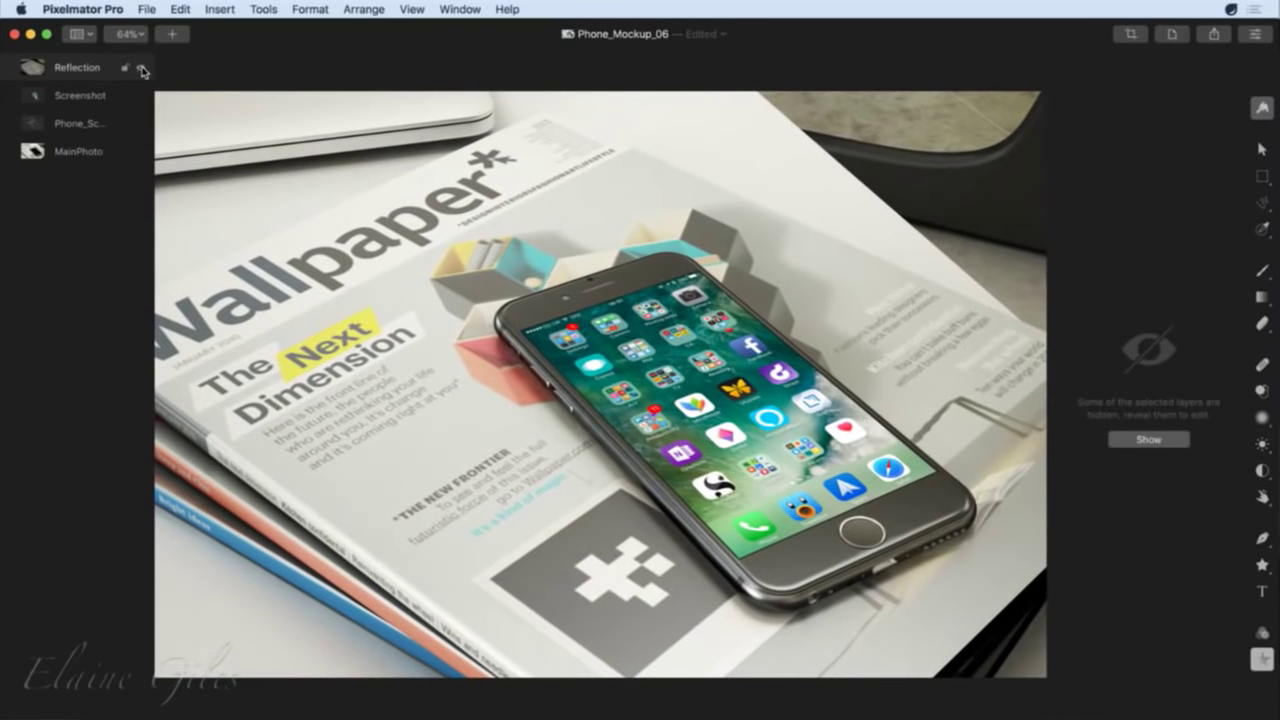
click(141, 68)
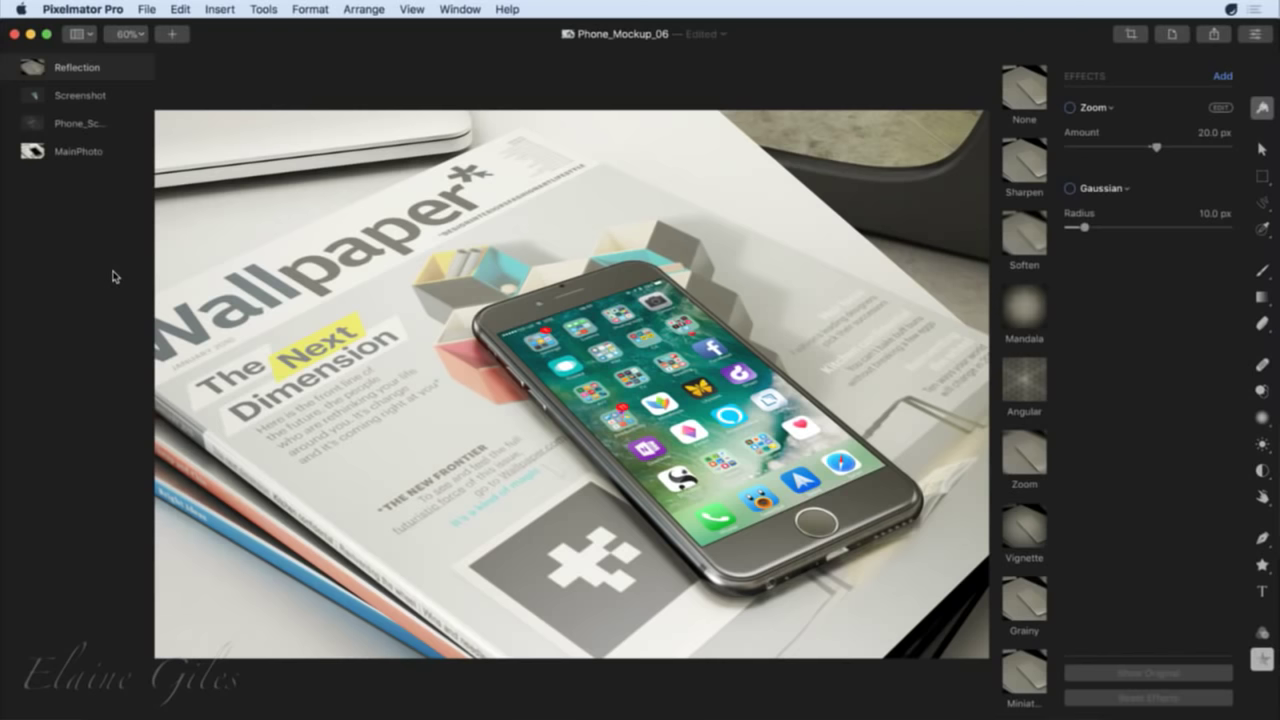
Switch to the presentation and play its slideshow from the Recap slide.
key(super+Tab)
key(alt+super+p)
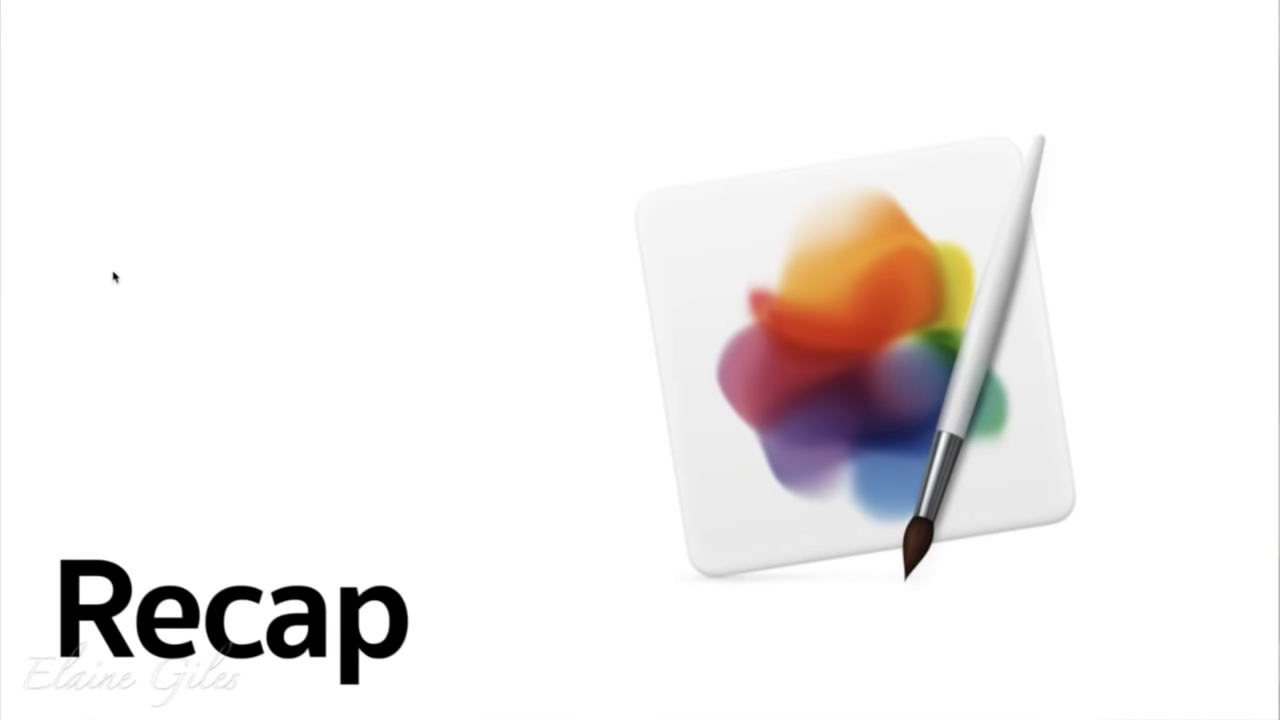
key(super+Tab)
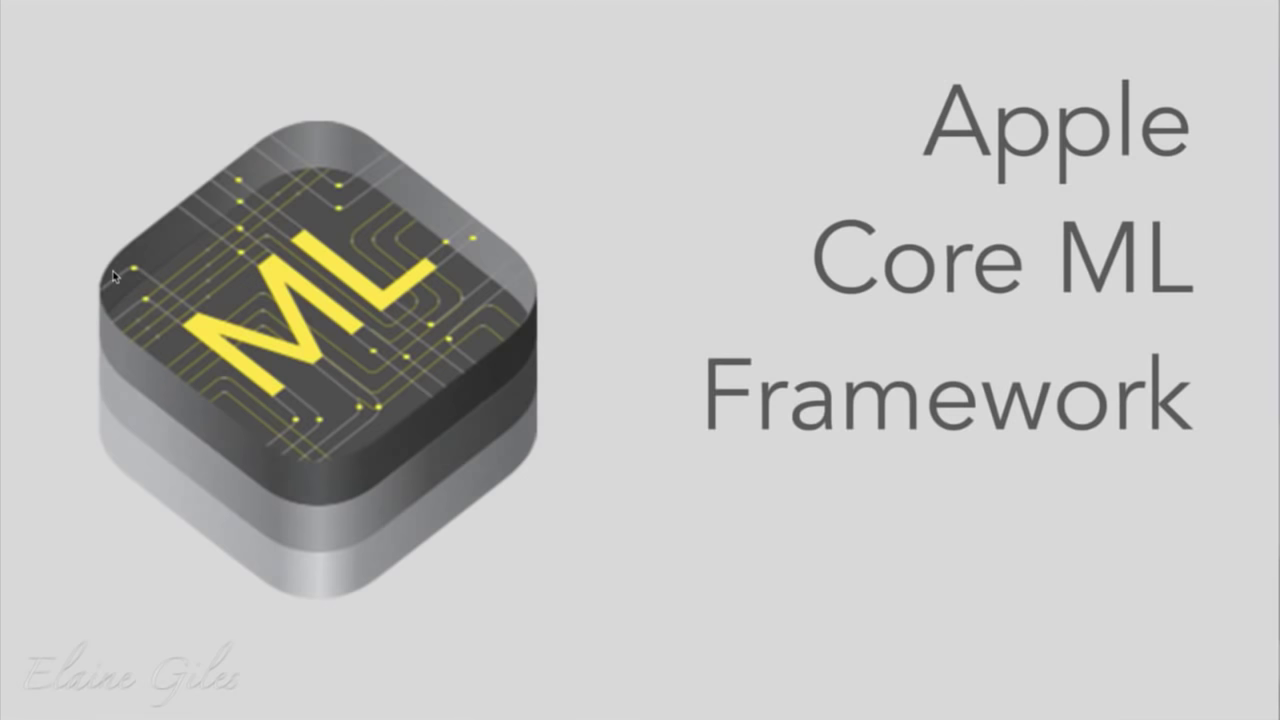
key(Right)
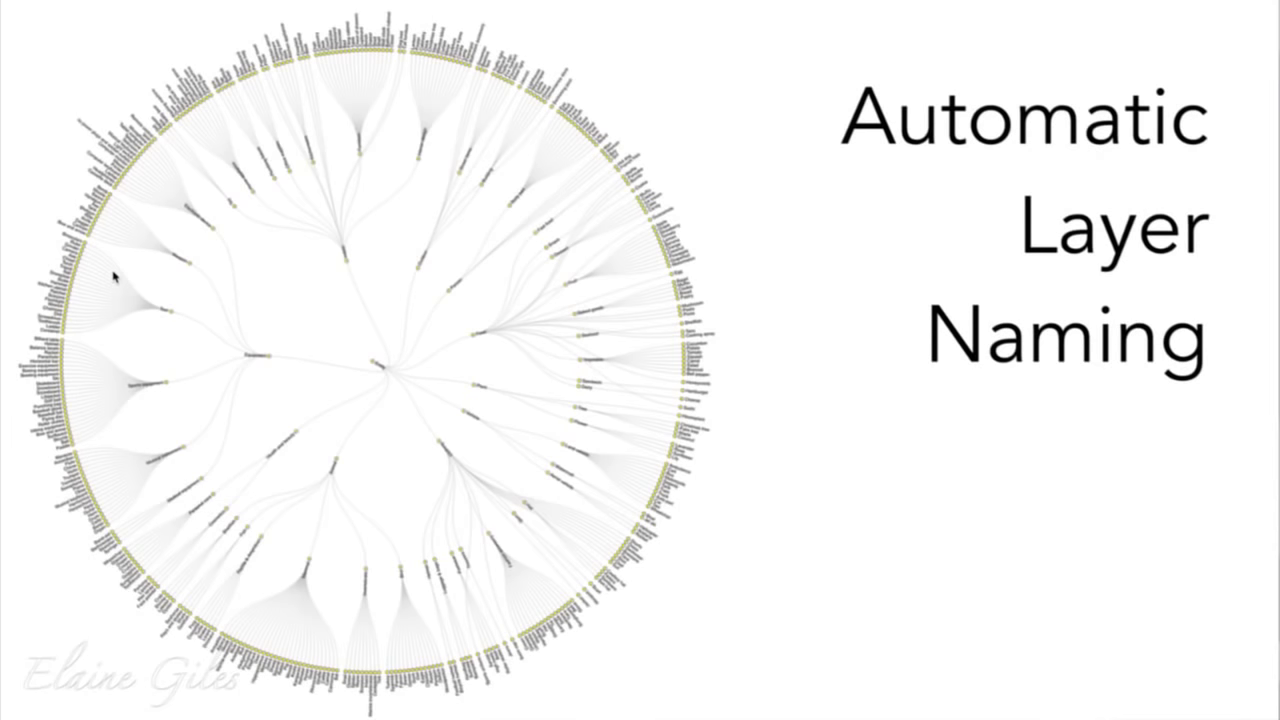
key(Right)
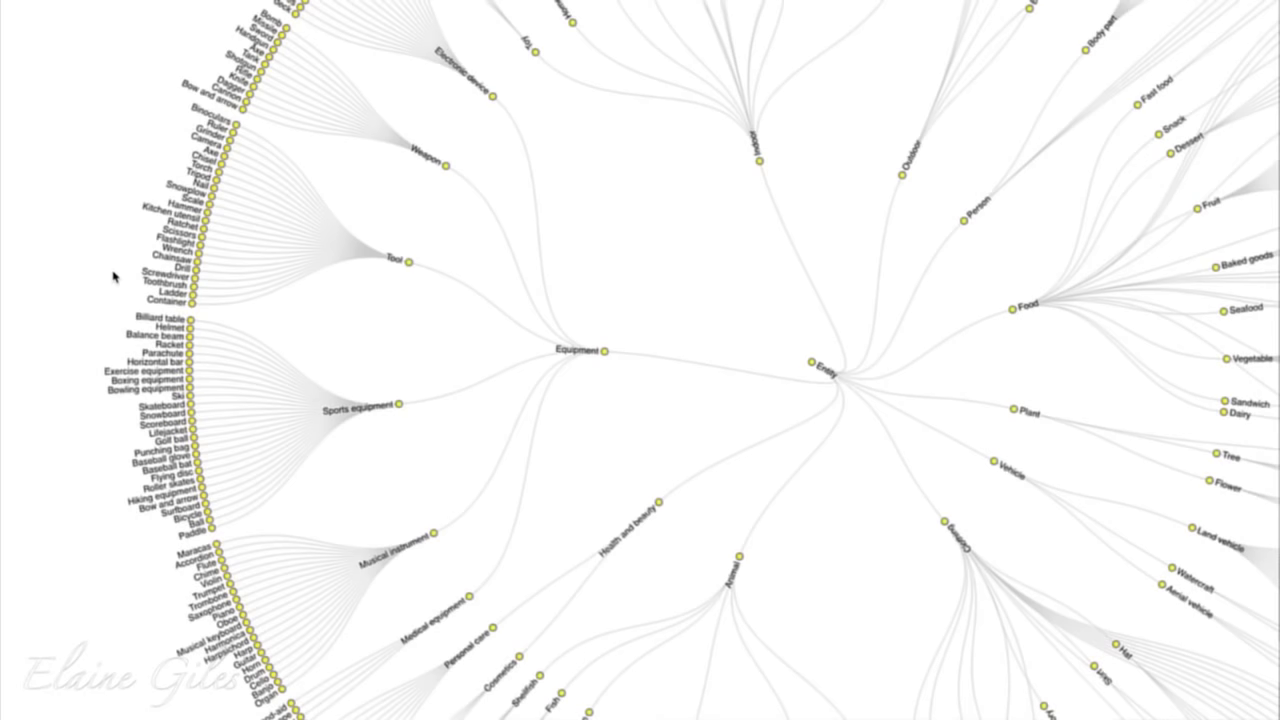
key(Right)
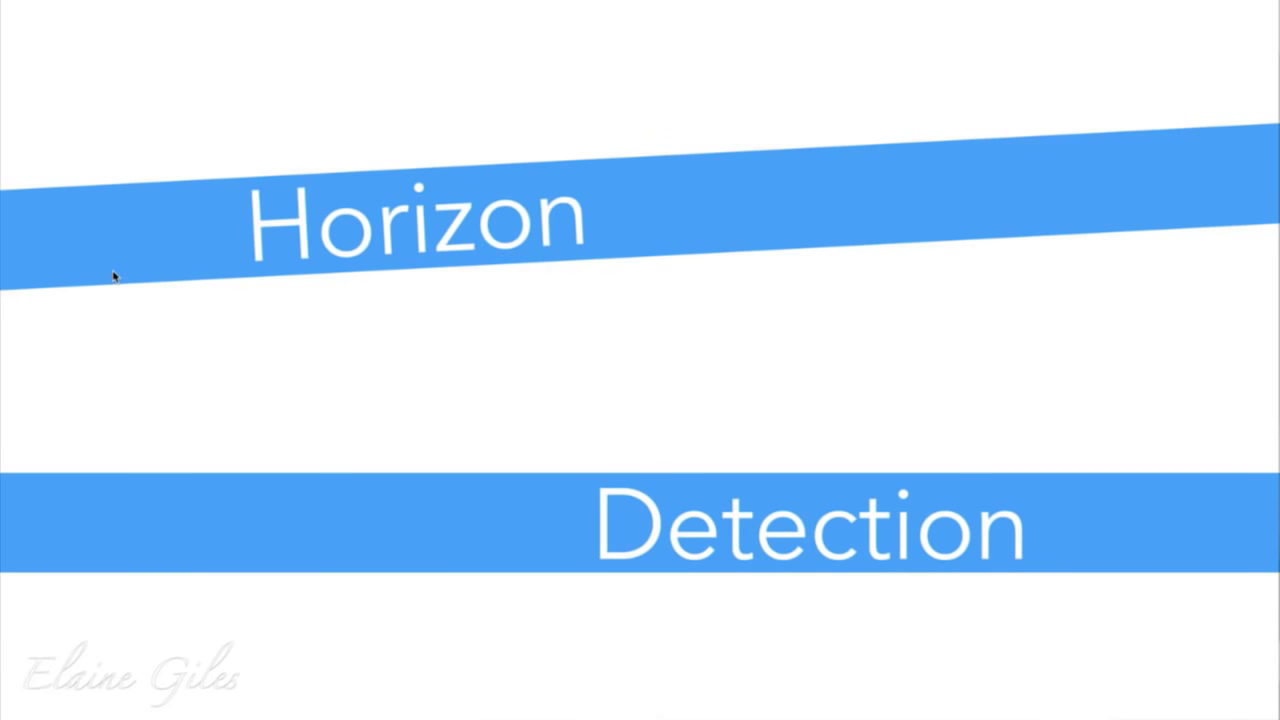
key(Right)
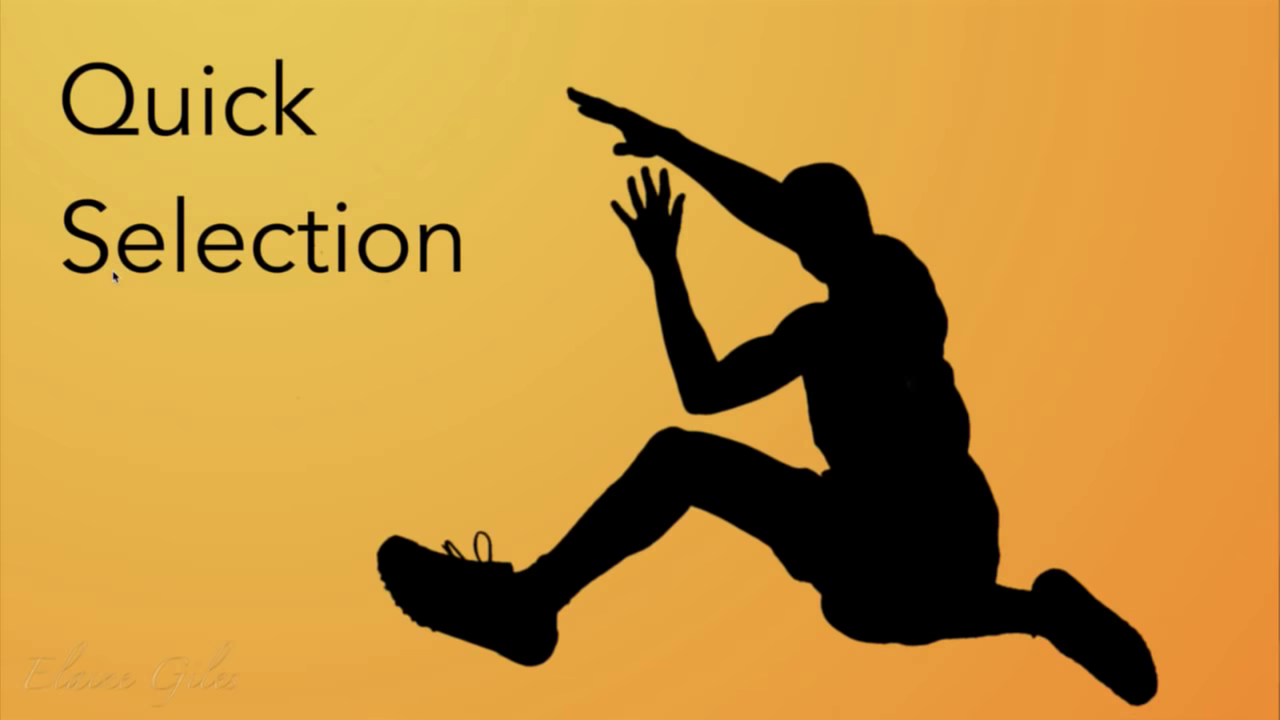
key(Right)
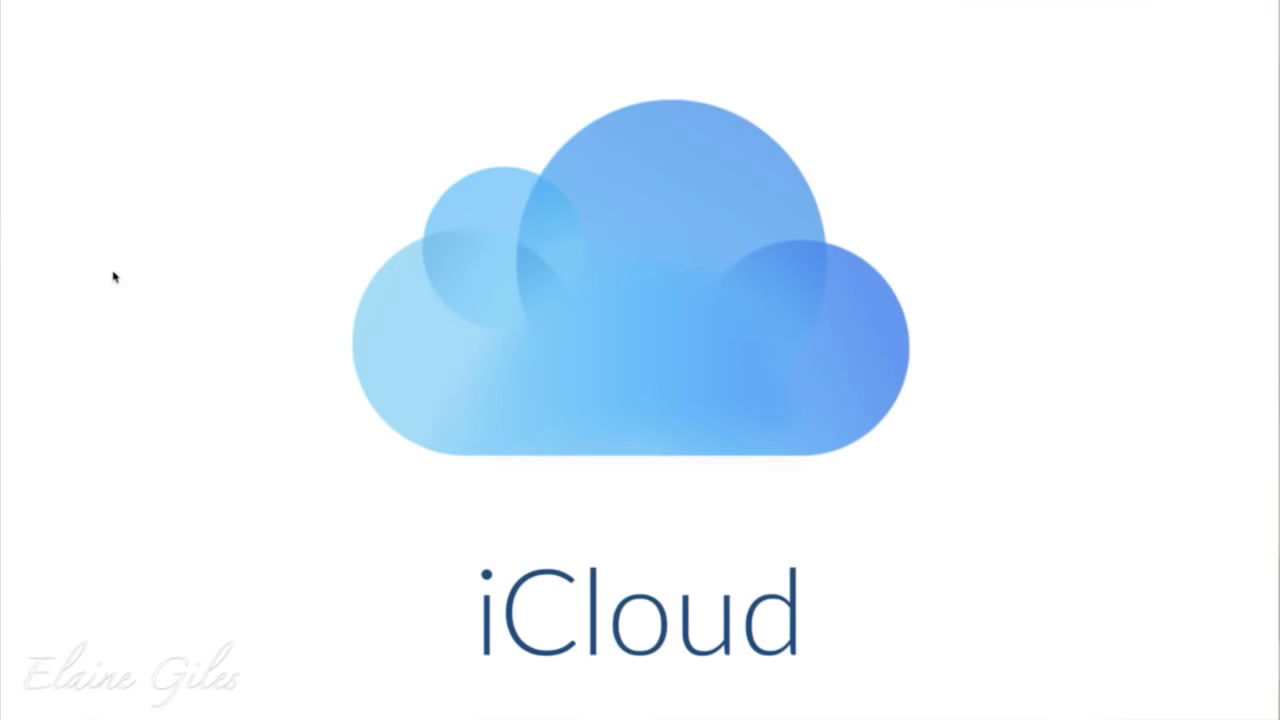